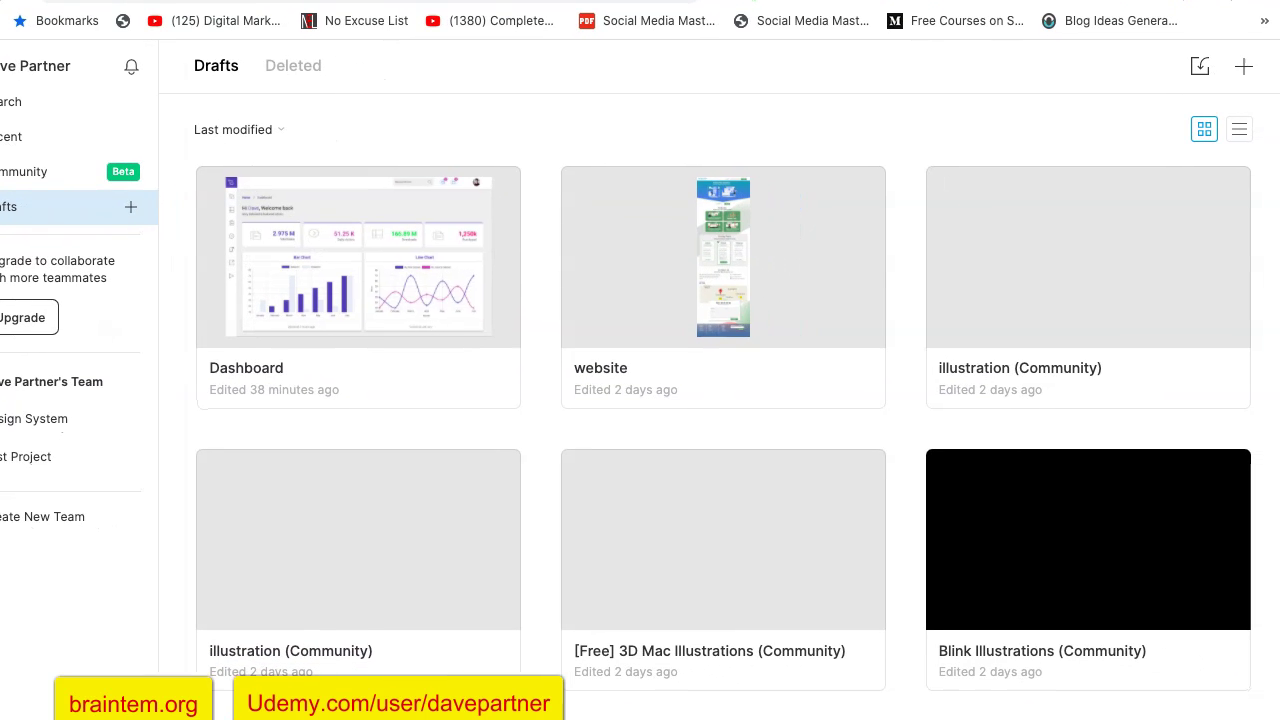
Create a new design file in Drafts and name it "user list".
click(1237, 68)
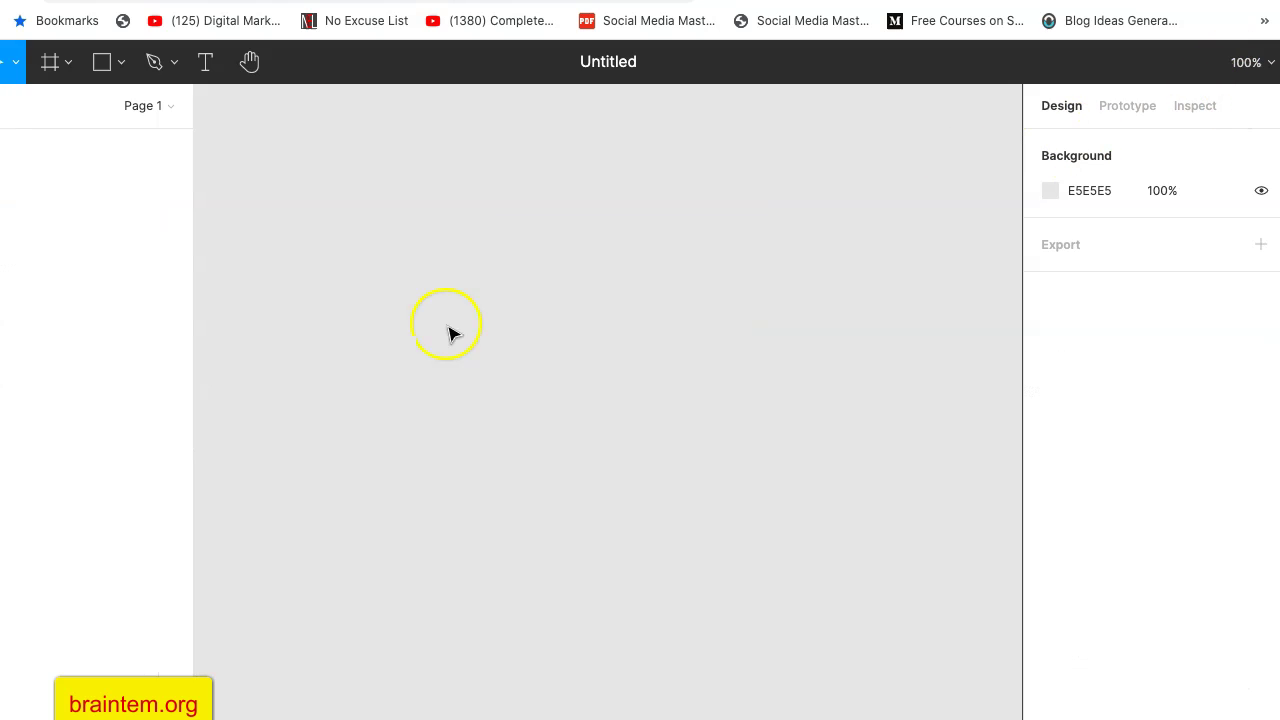
click(628, 62)
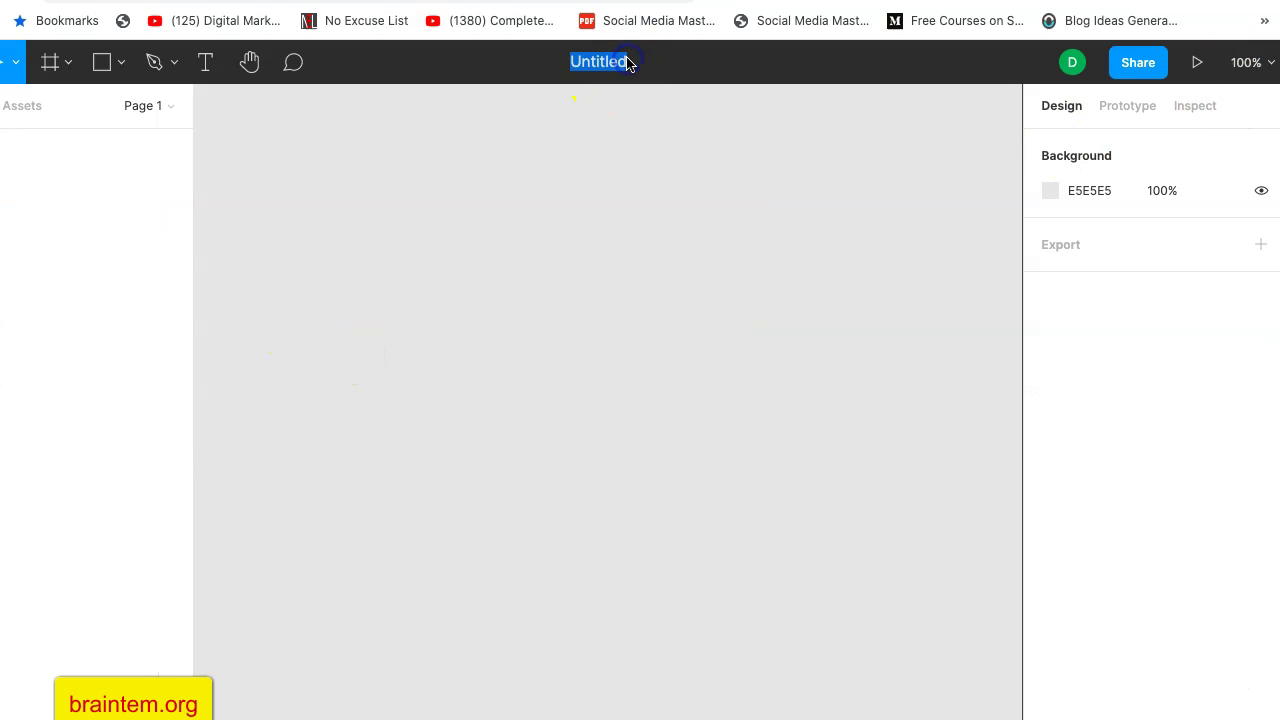
text(user list)
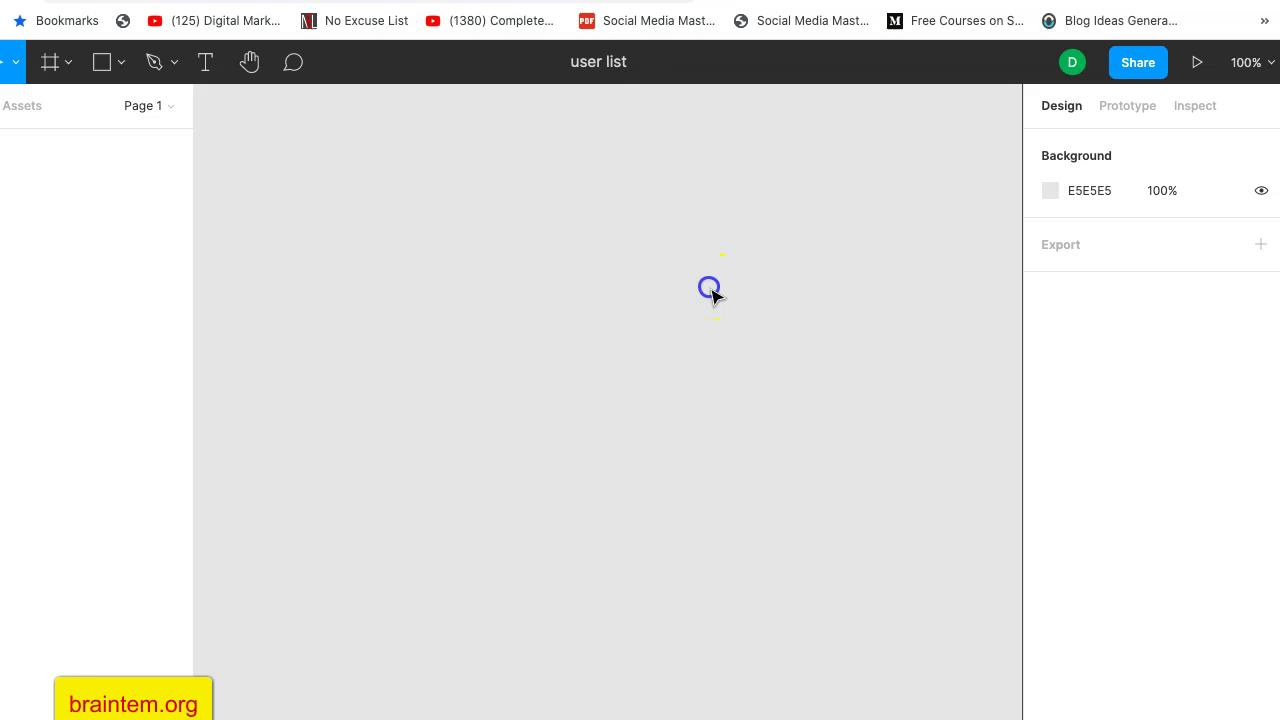
click(710, 290)
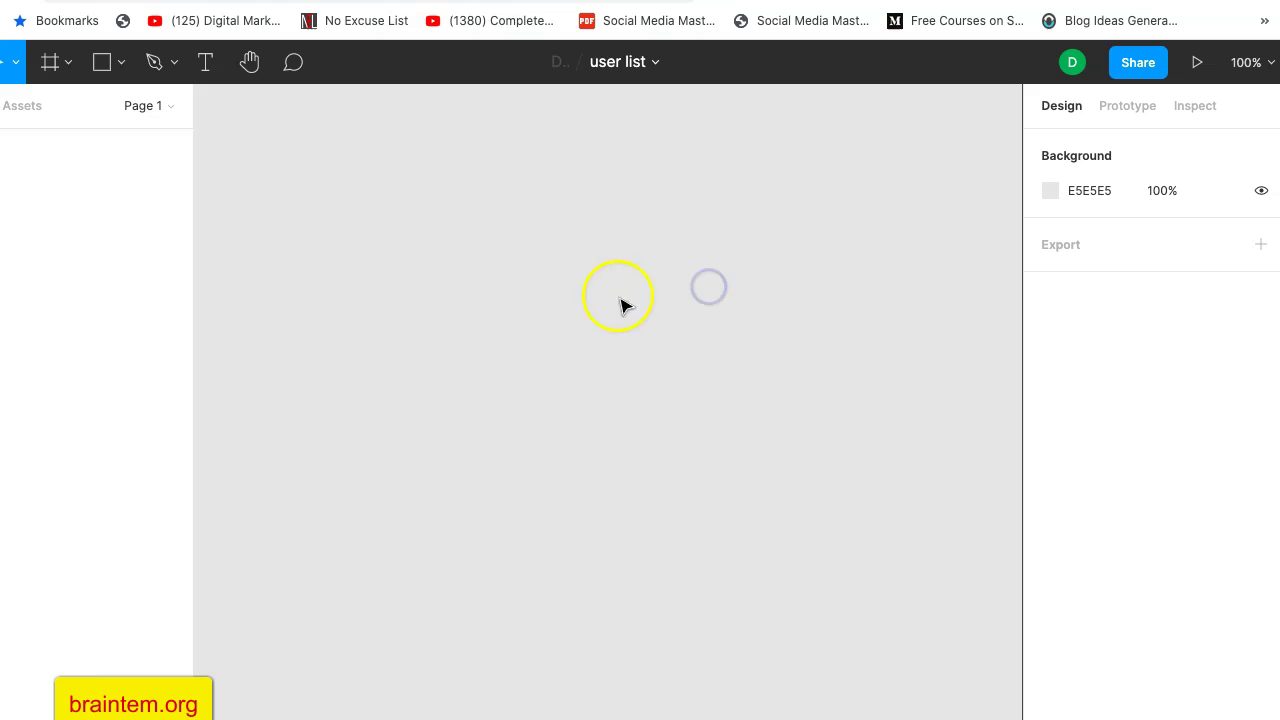
Add a Desktop preset frame of 1440 × 1024 to the empty canvas.
click(52, 64)
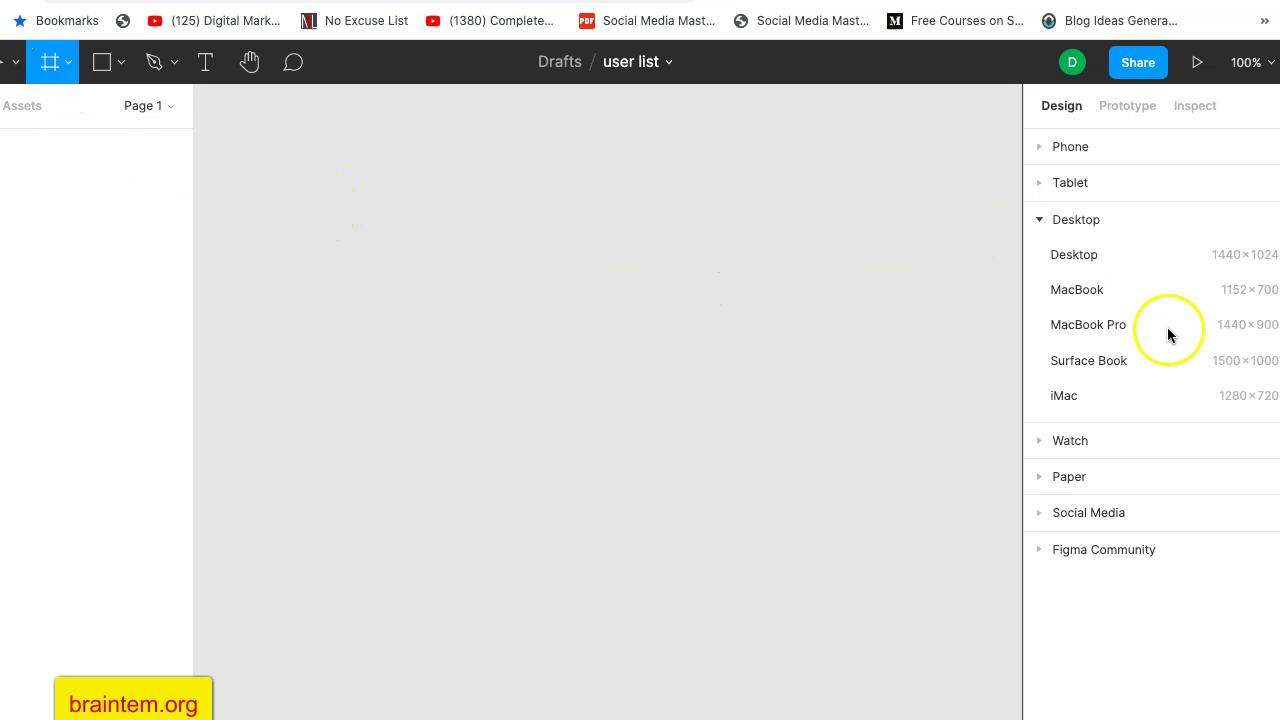
click(1072, 256)
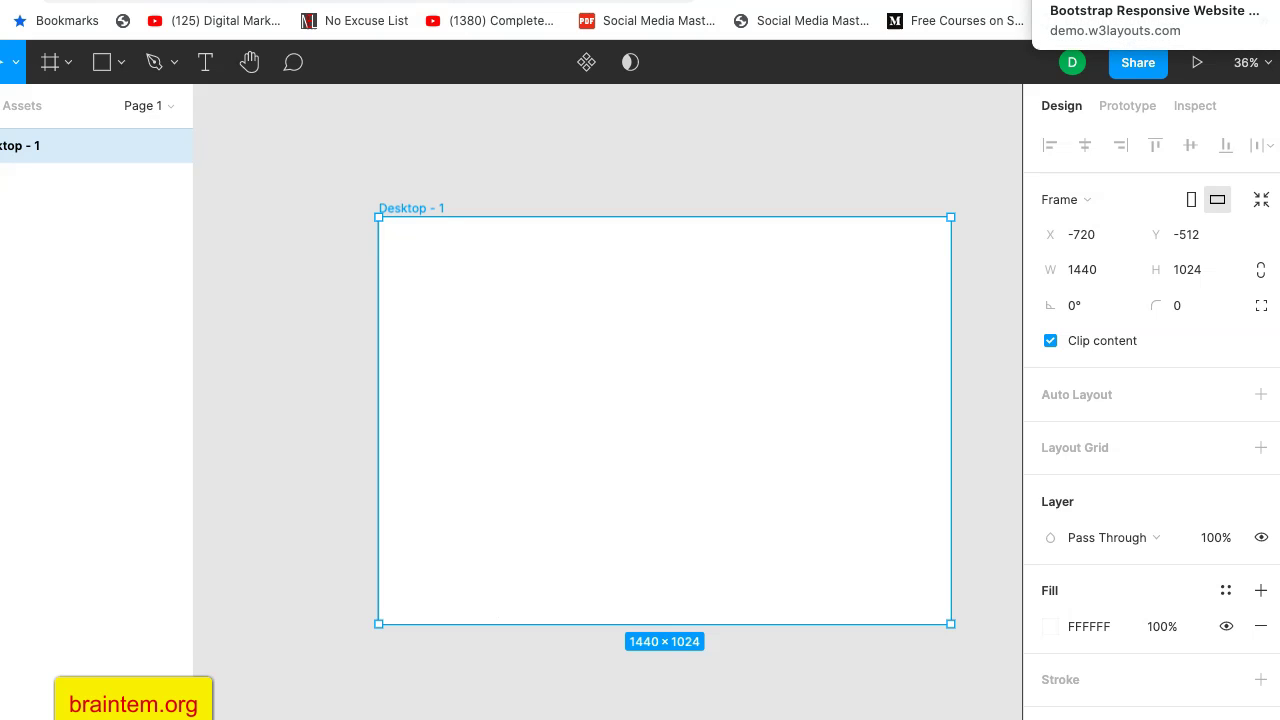
Switch to the w3layouts demo page, examine the layout of its All Employees Info table, and return to the design file.
click(1110, 0)
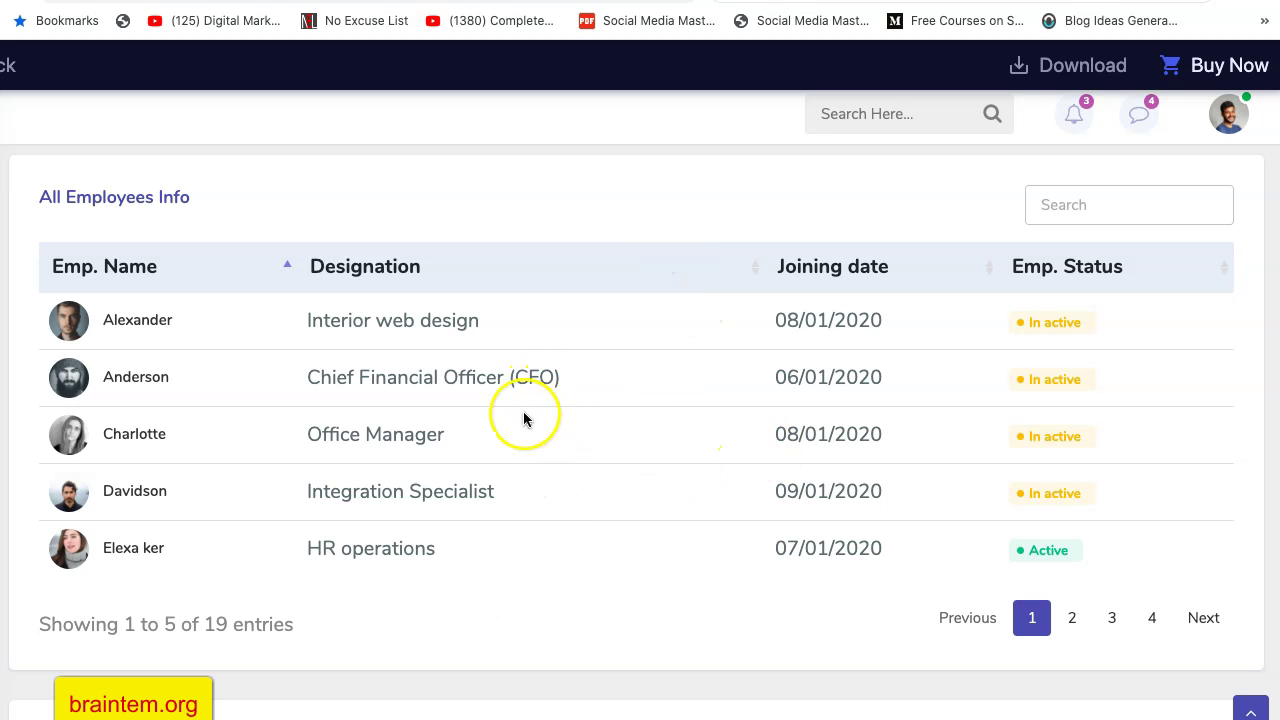
scroll(761, 355, up, 1)
scroll(761, 355, down, 1)
scroll(761, 355, up, 1)
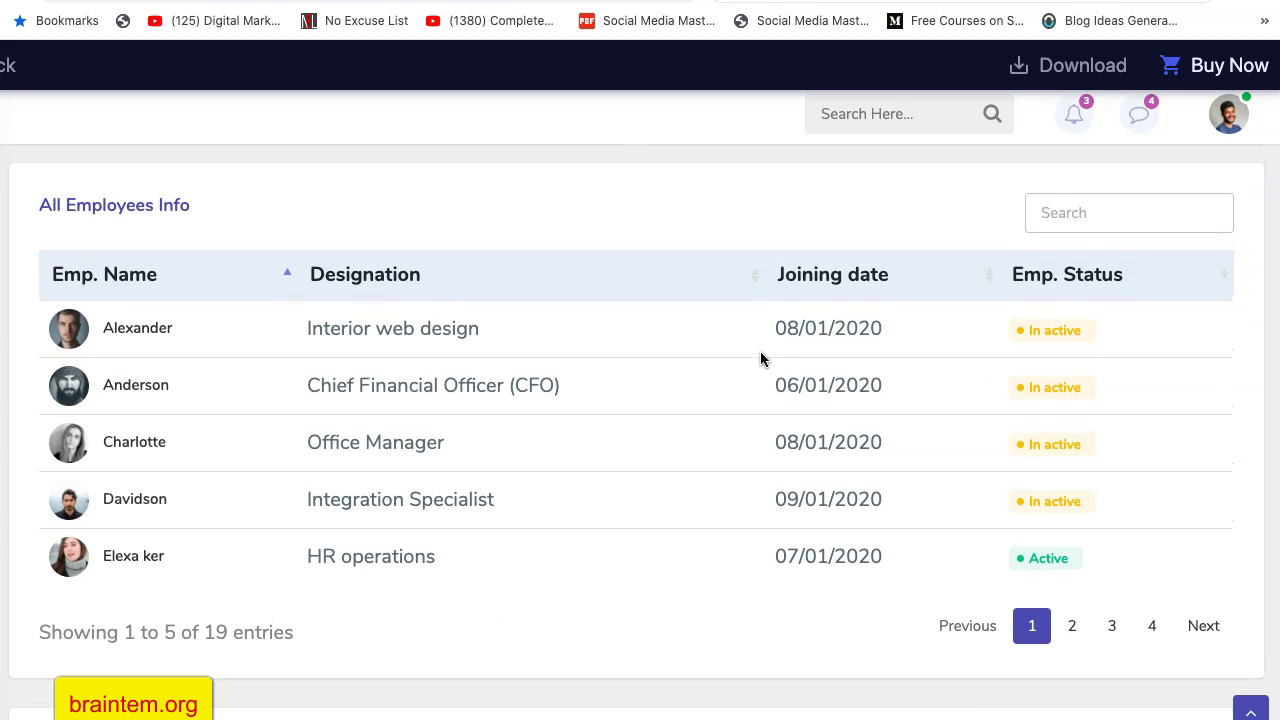
scroll(761, 355, down, 1)
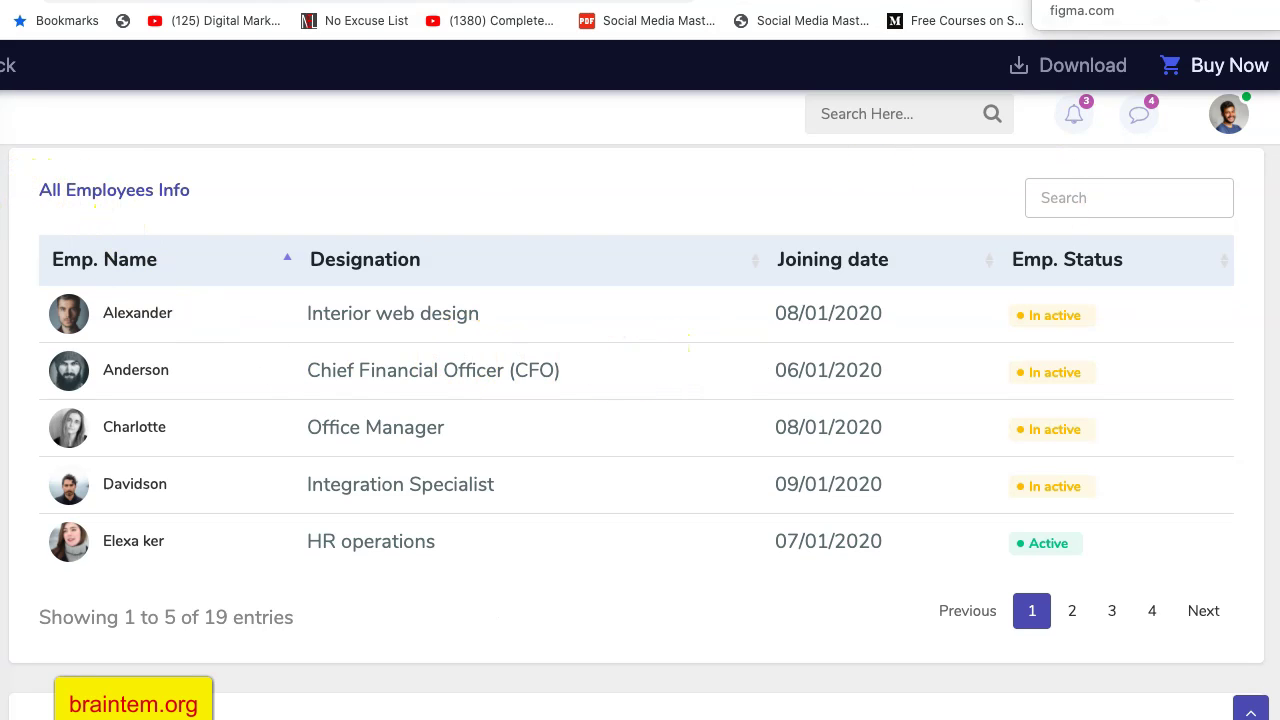
click(1080, 2)
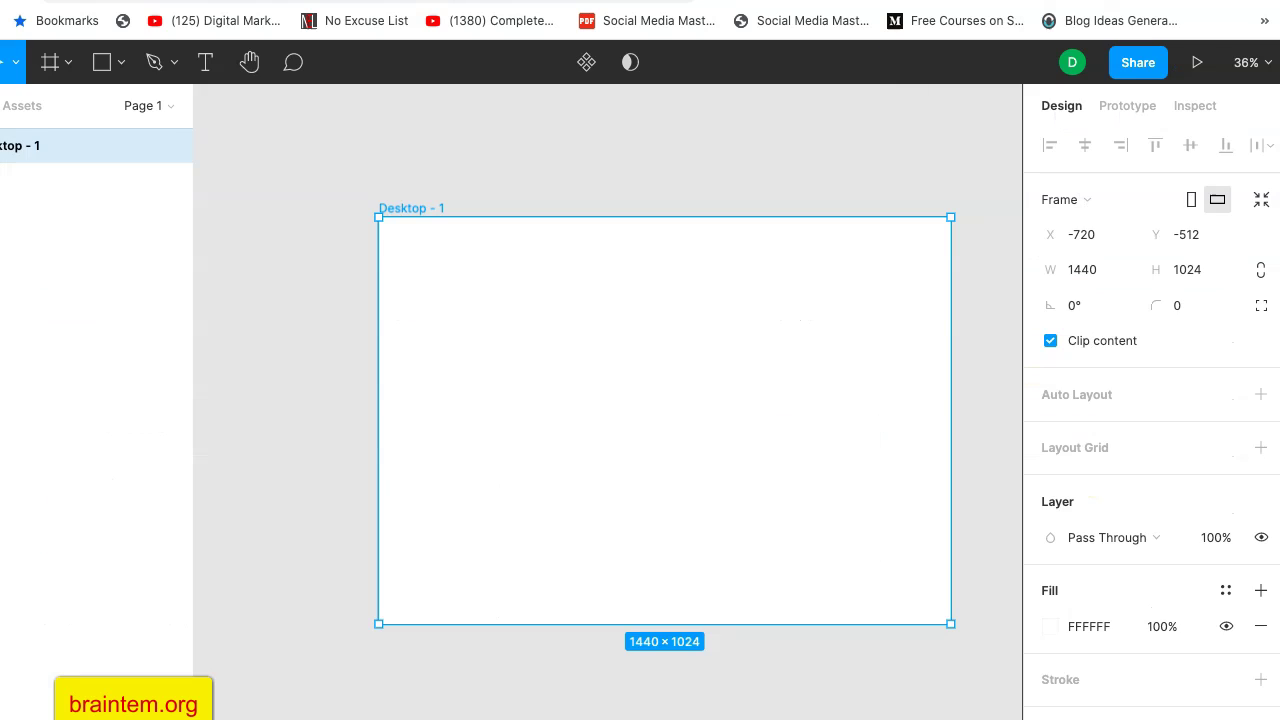
scroll(513, 318, up, 3)
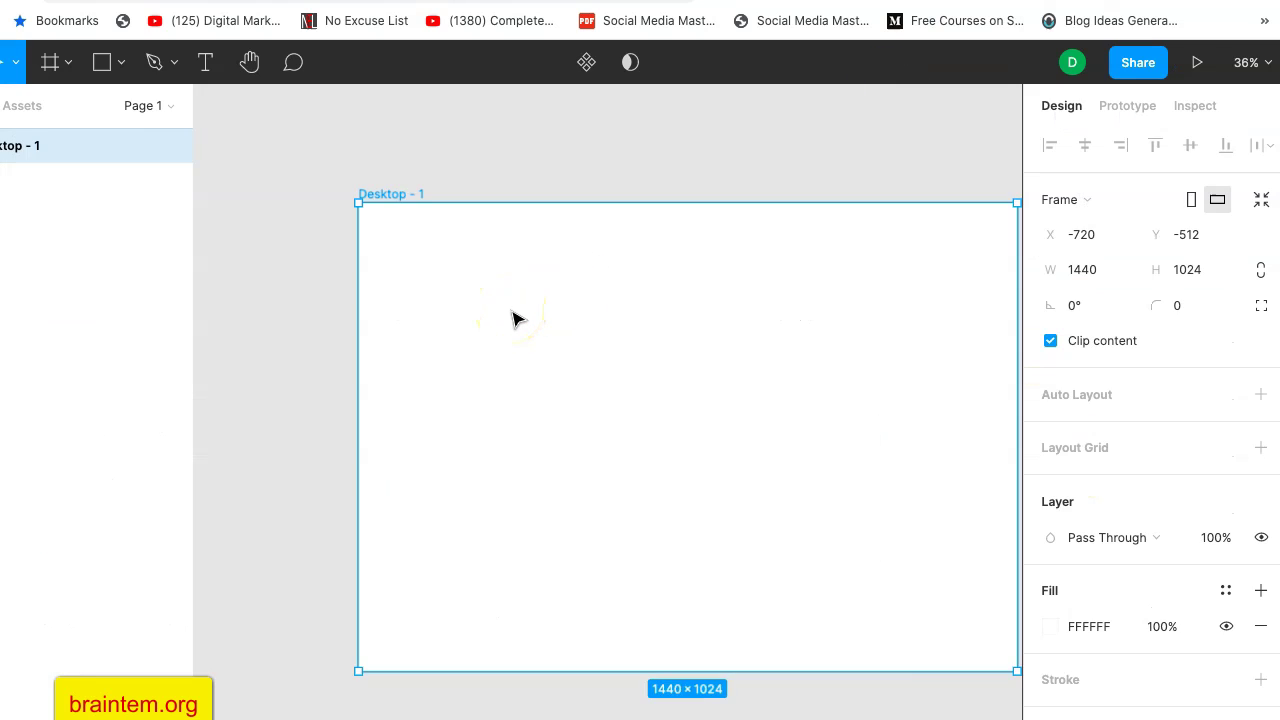
scroll(513, 318, down, 2)
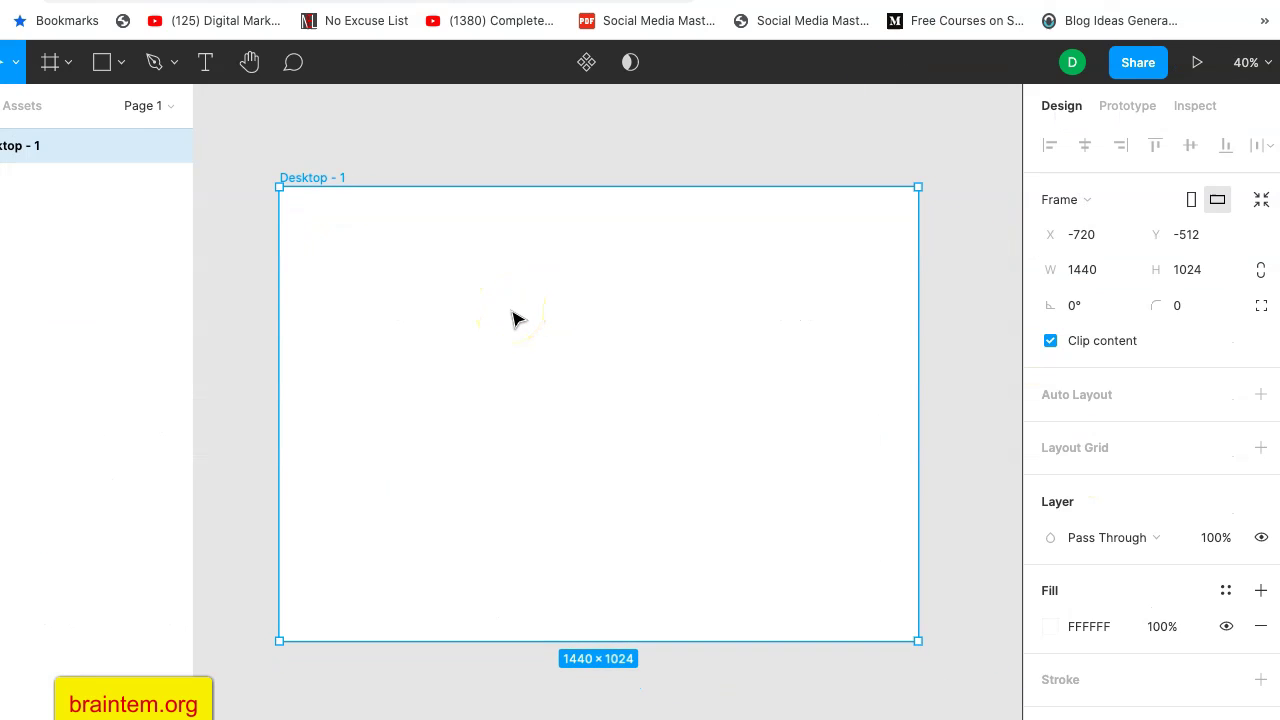
Draw a header rectangle along the top edge of the Desktop frame and stretch it to the full 1440 width, about 78 high.
click(101, 62)
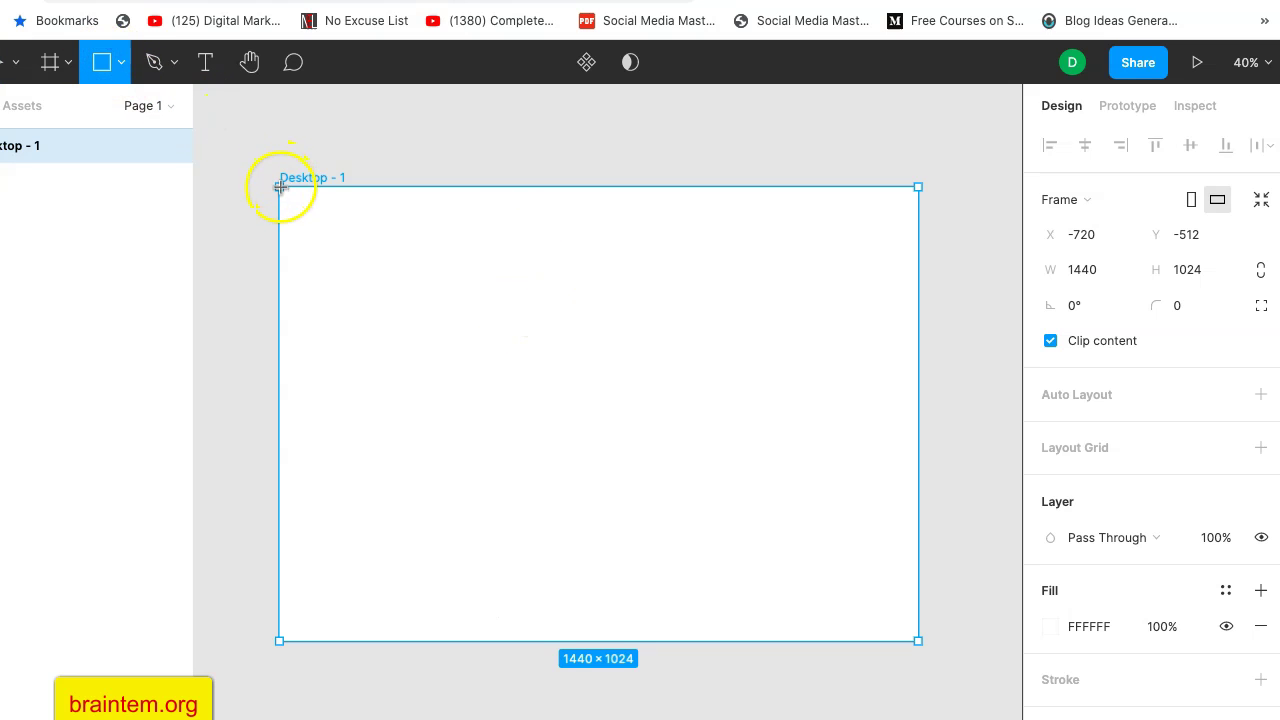
drag(284, 213, 657, 224)
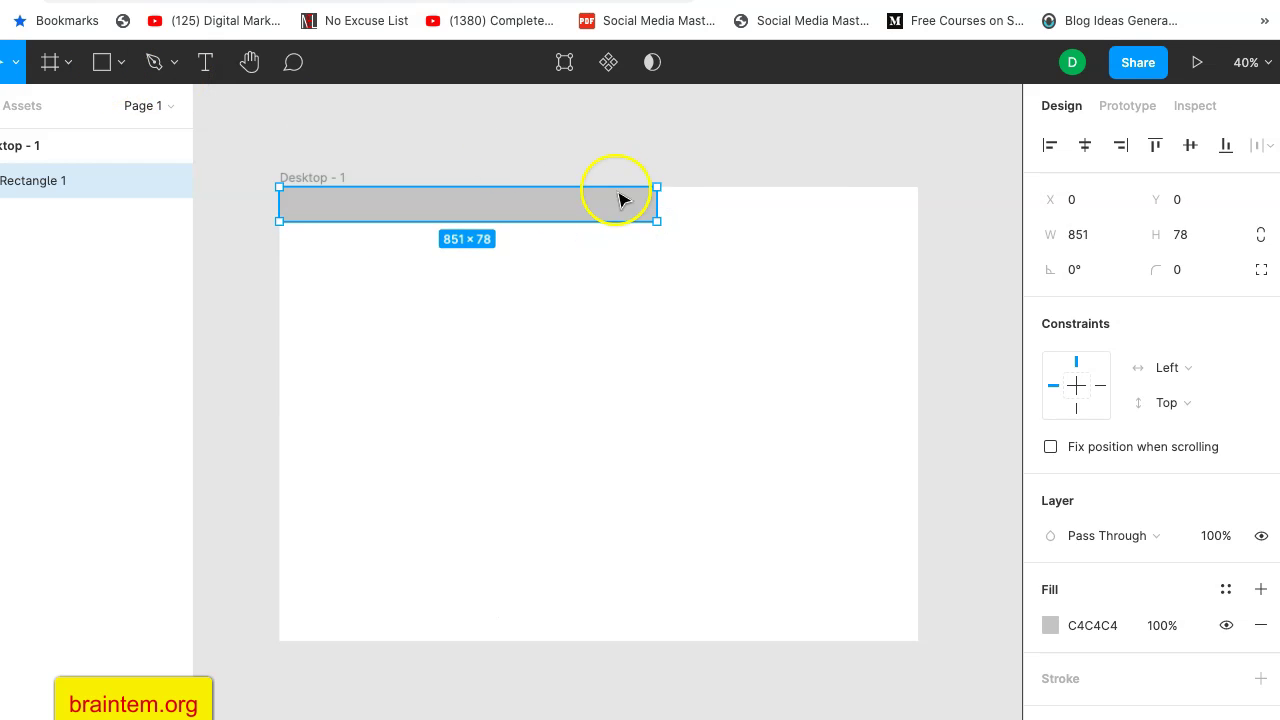
drag(659, 206, 919, 204)
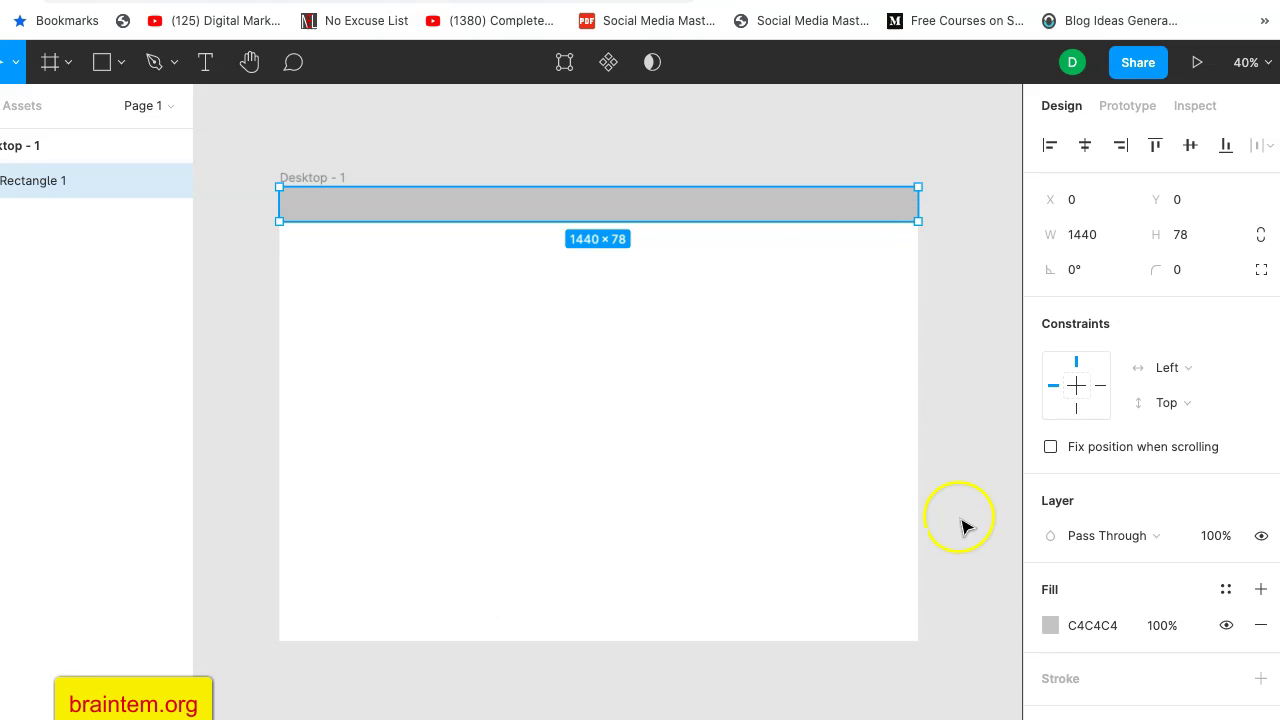
Fill the header rectangle with white (FFFFFF) and deselect it.
click(1049, 626)
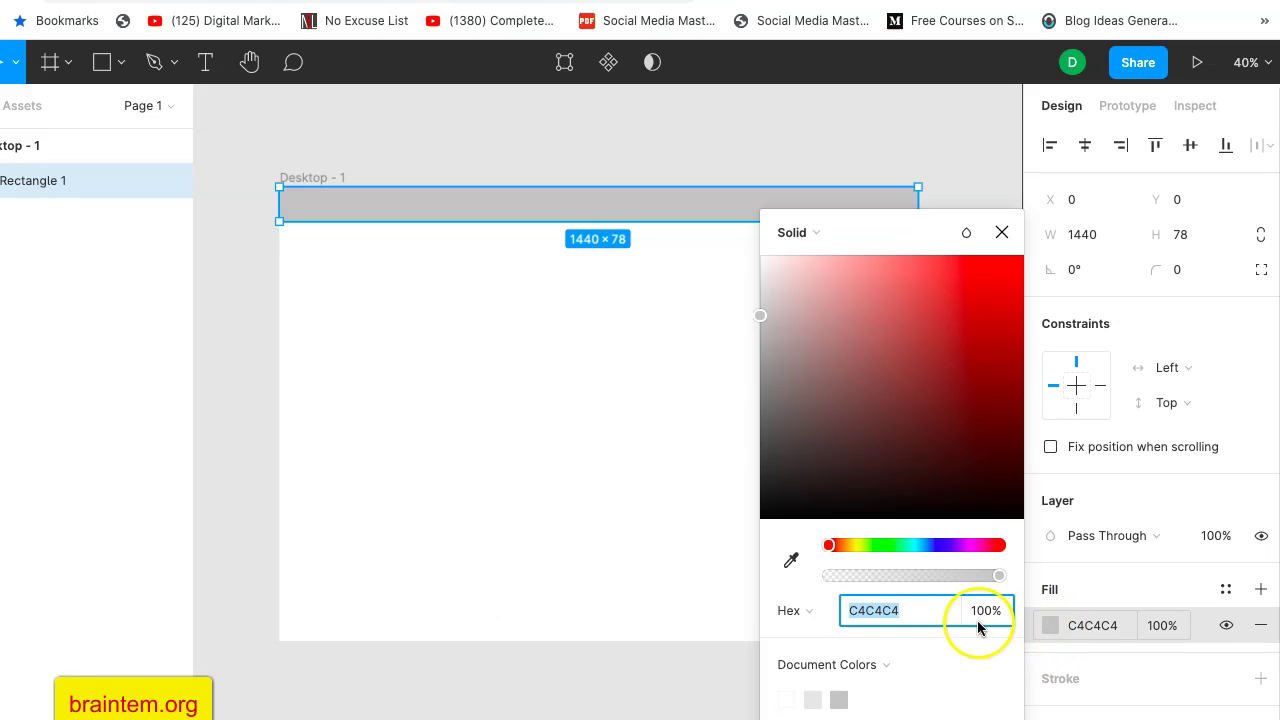
click(790, 699)
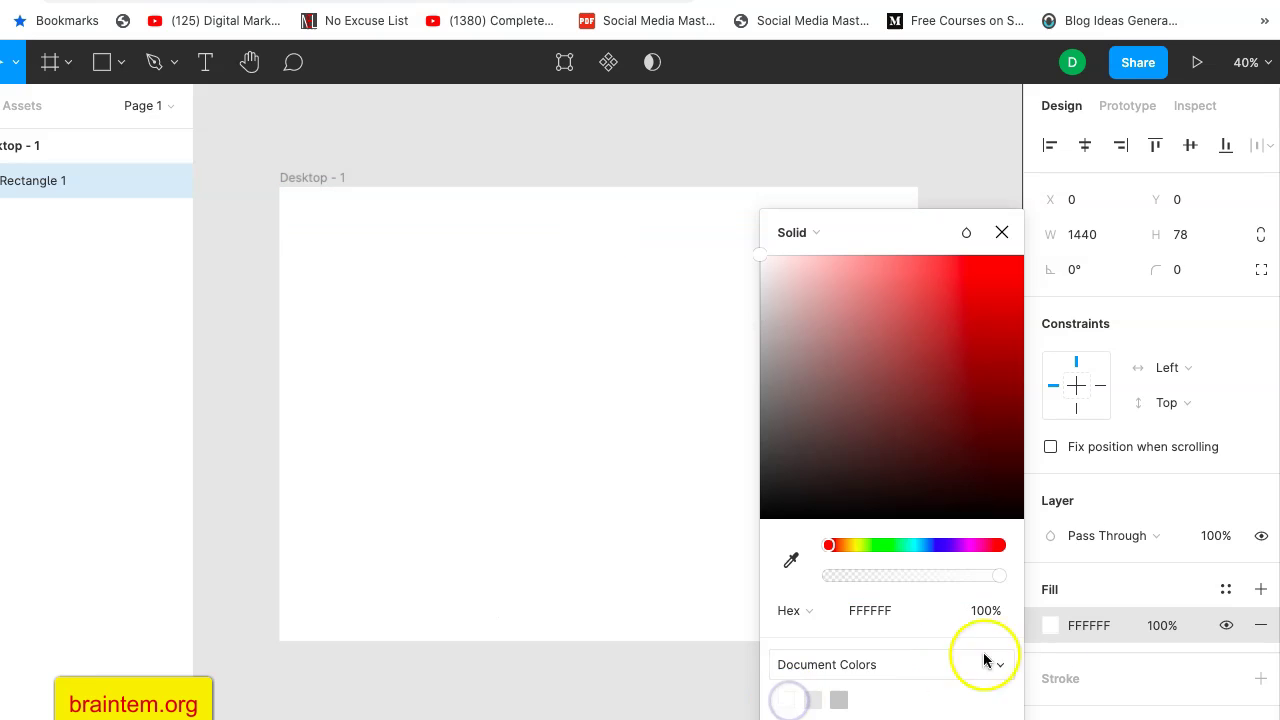
scroll(1063, 651, down, 1)
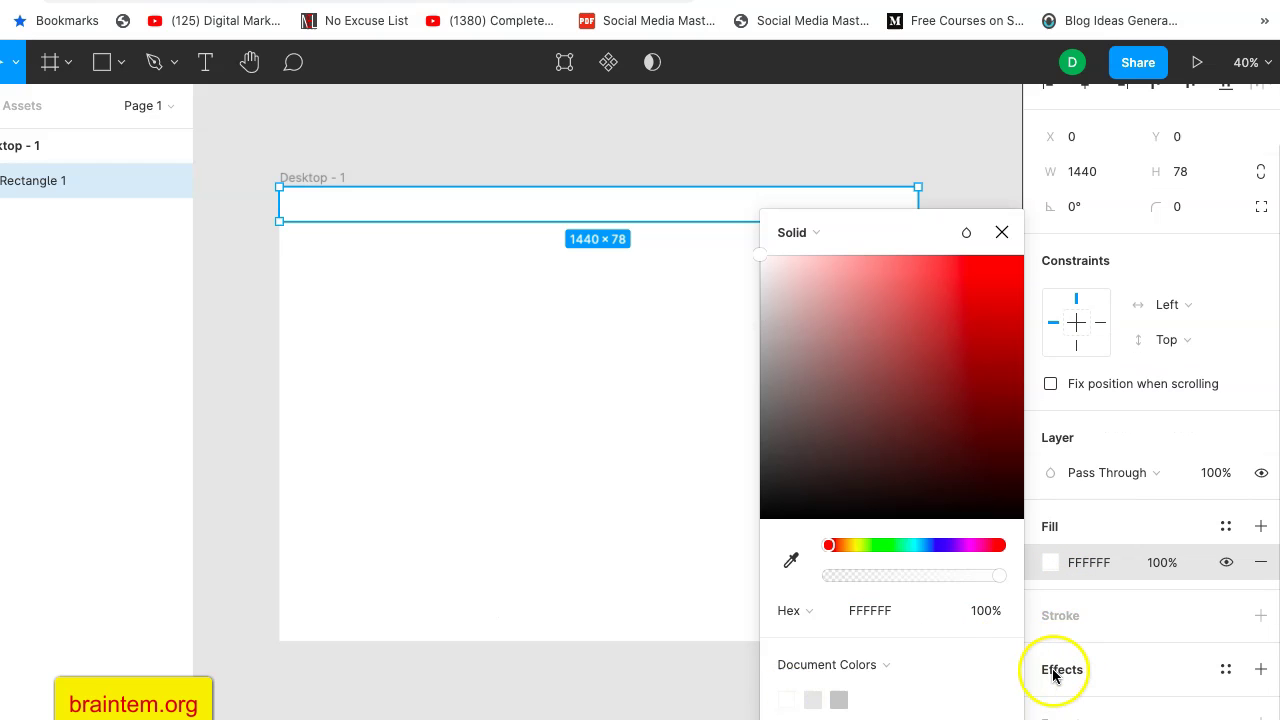
click(1053, 673)
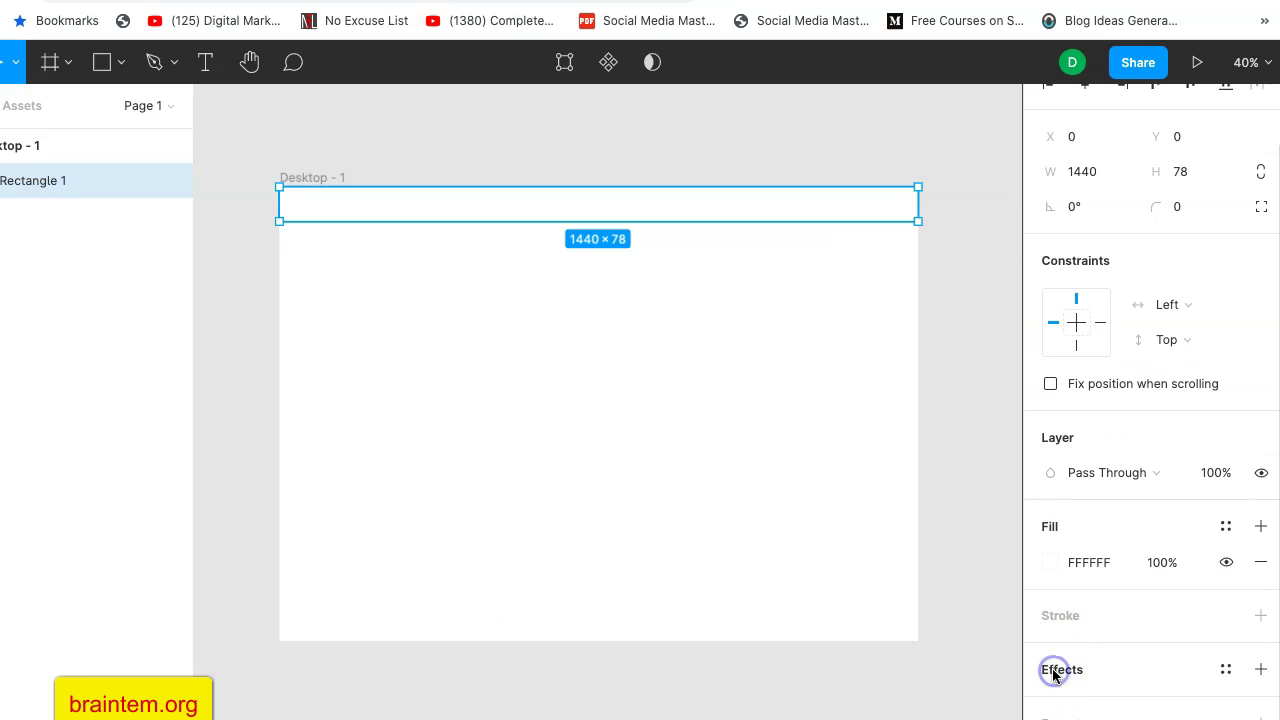
click(943, 312)
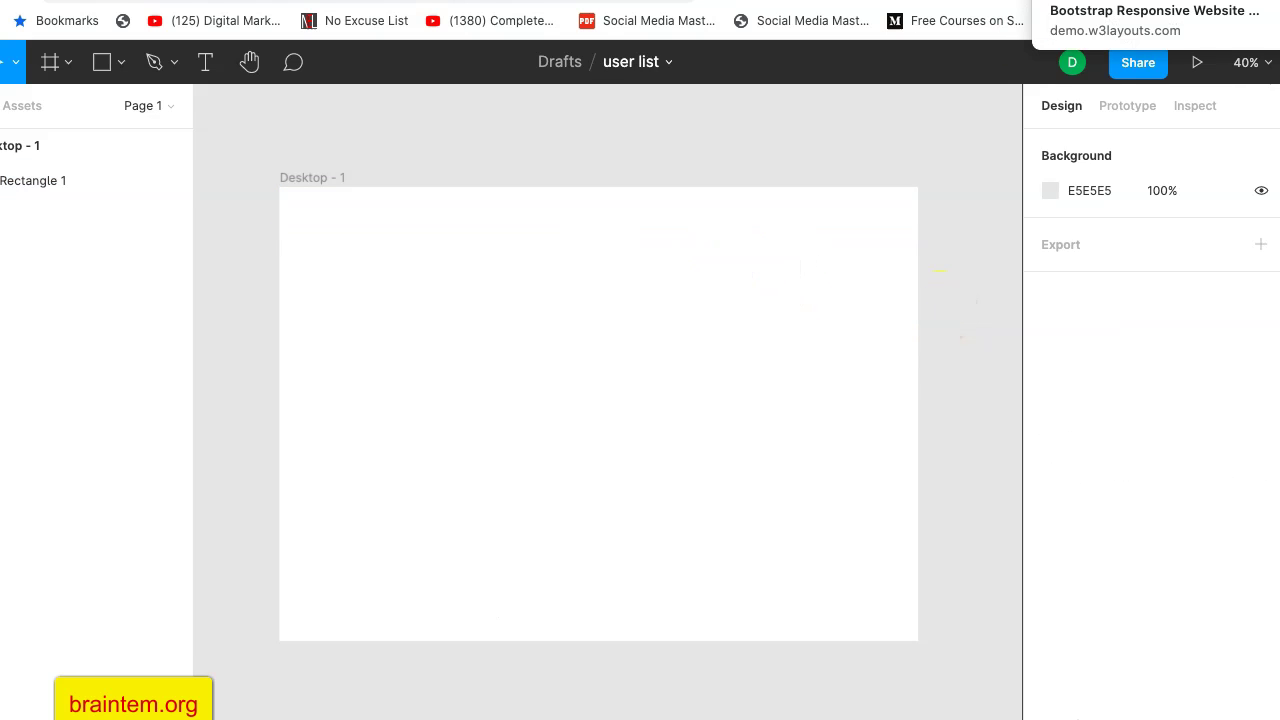
Compare the header with the w3layouts demo page and add a Drop Shadow effect to the header rectangle.
click(1150, 2)
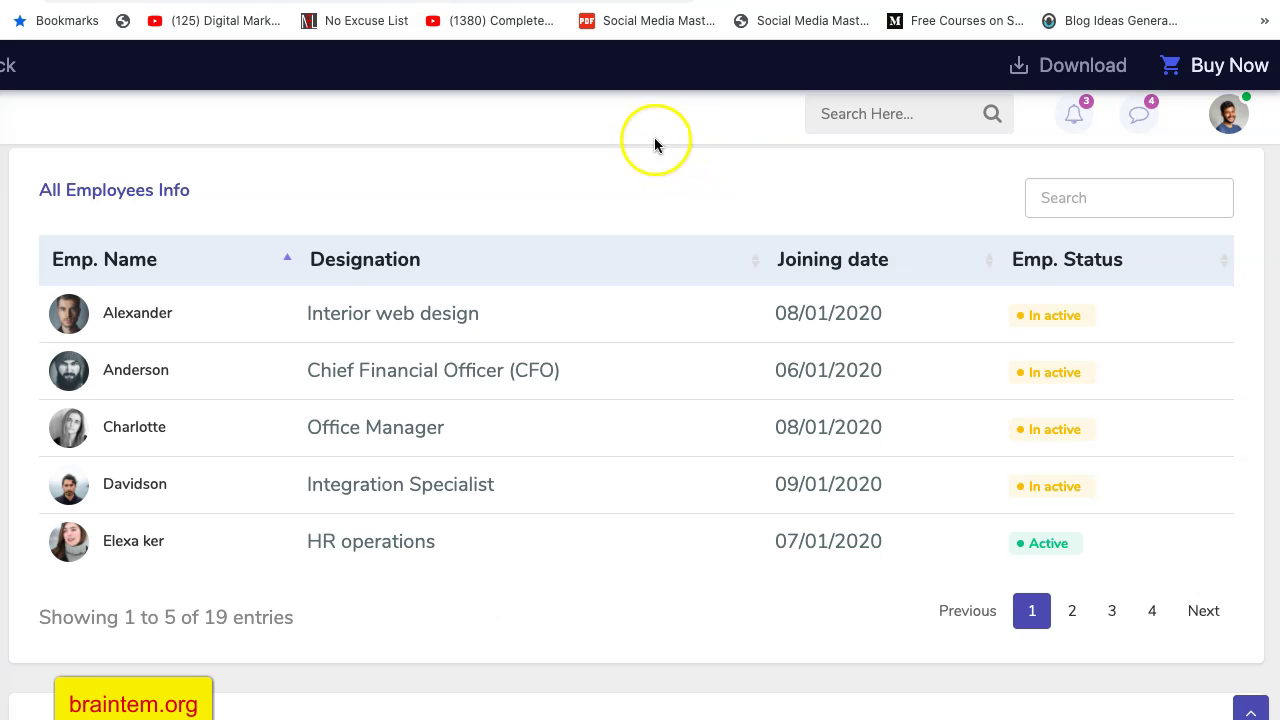
scroll(620, 143, up, 1)
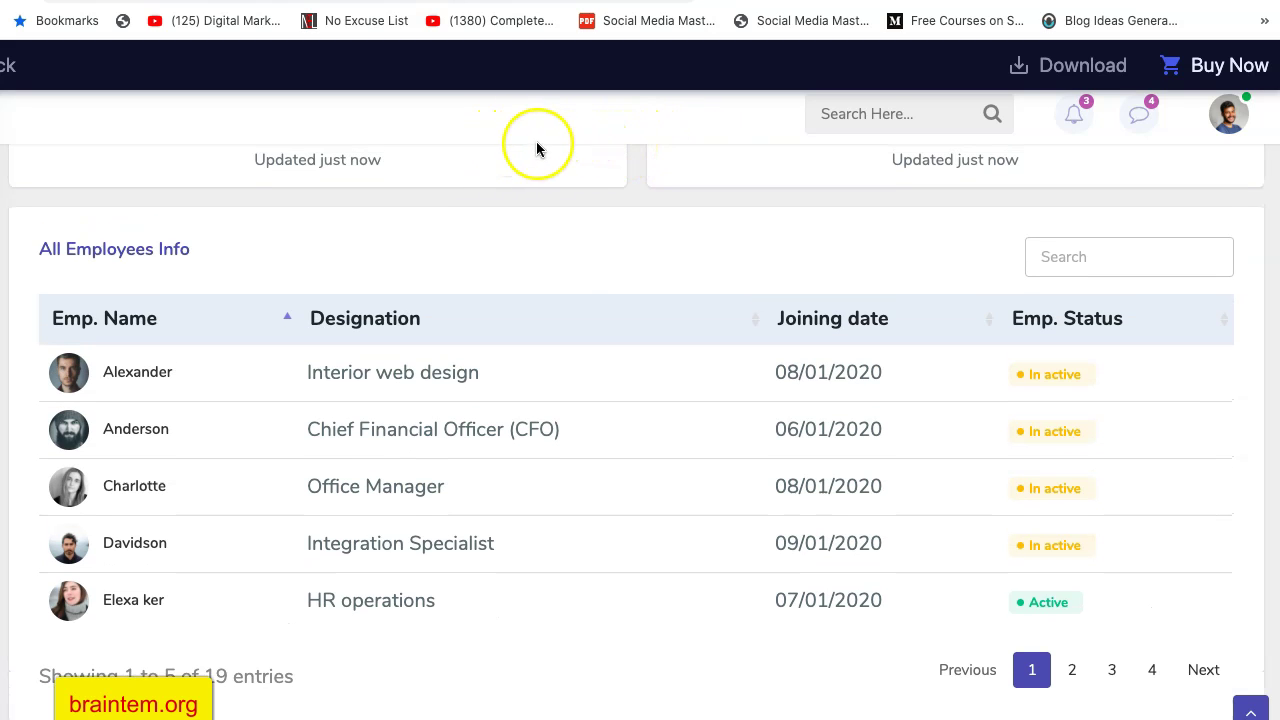
scroll(587, 147, down, 1)
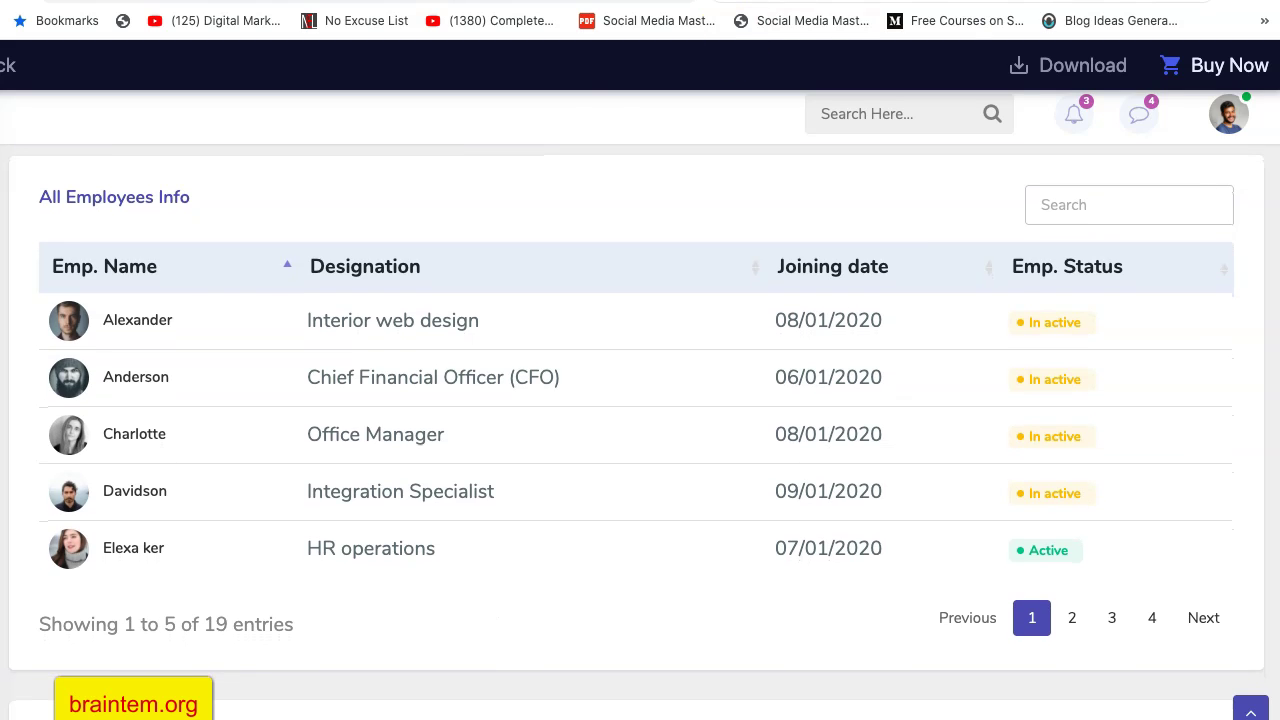
click(1090, 2)
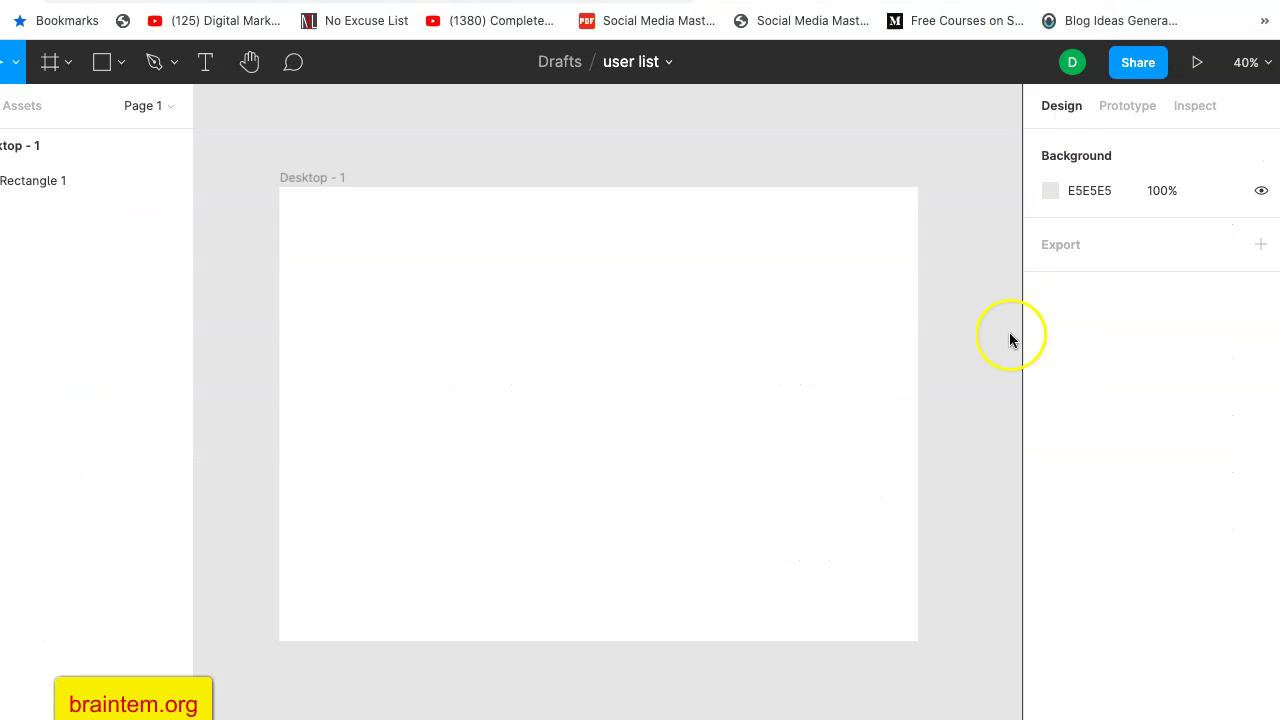
click(828, 222)
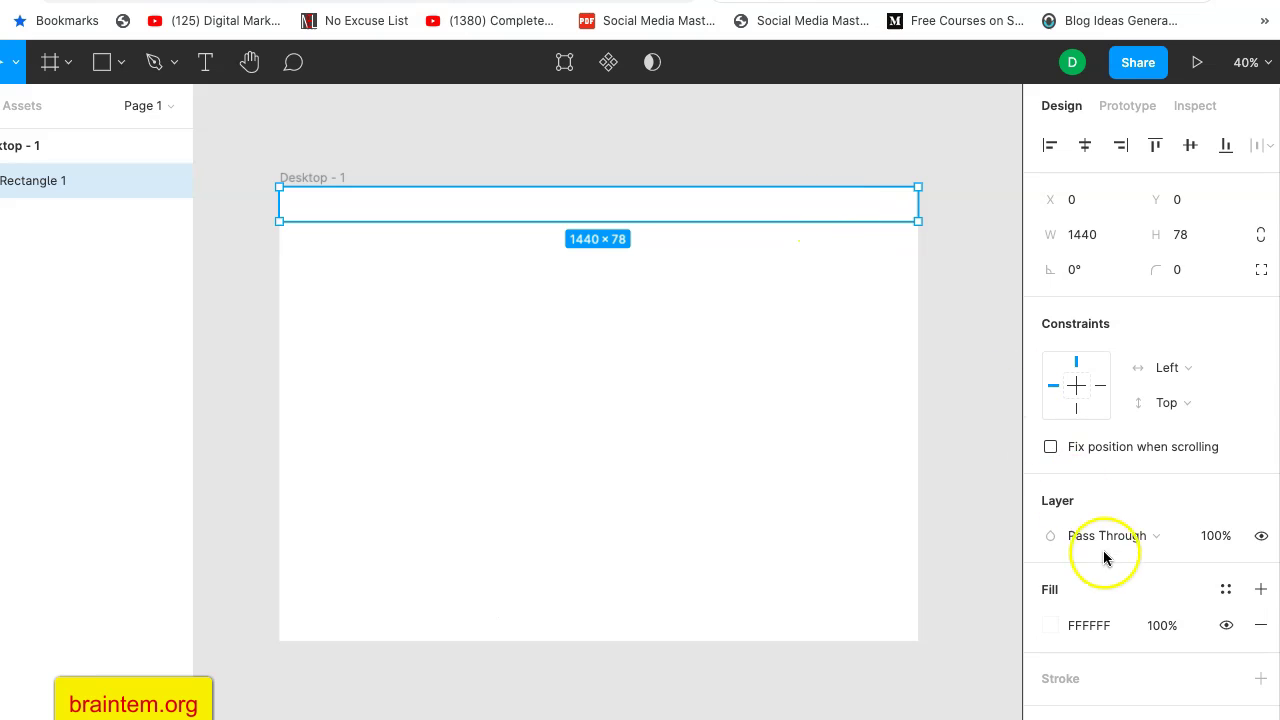
scroll(1104, 560, down, 2)
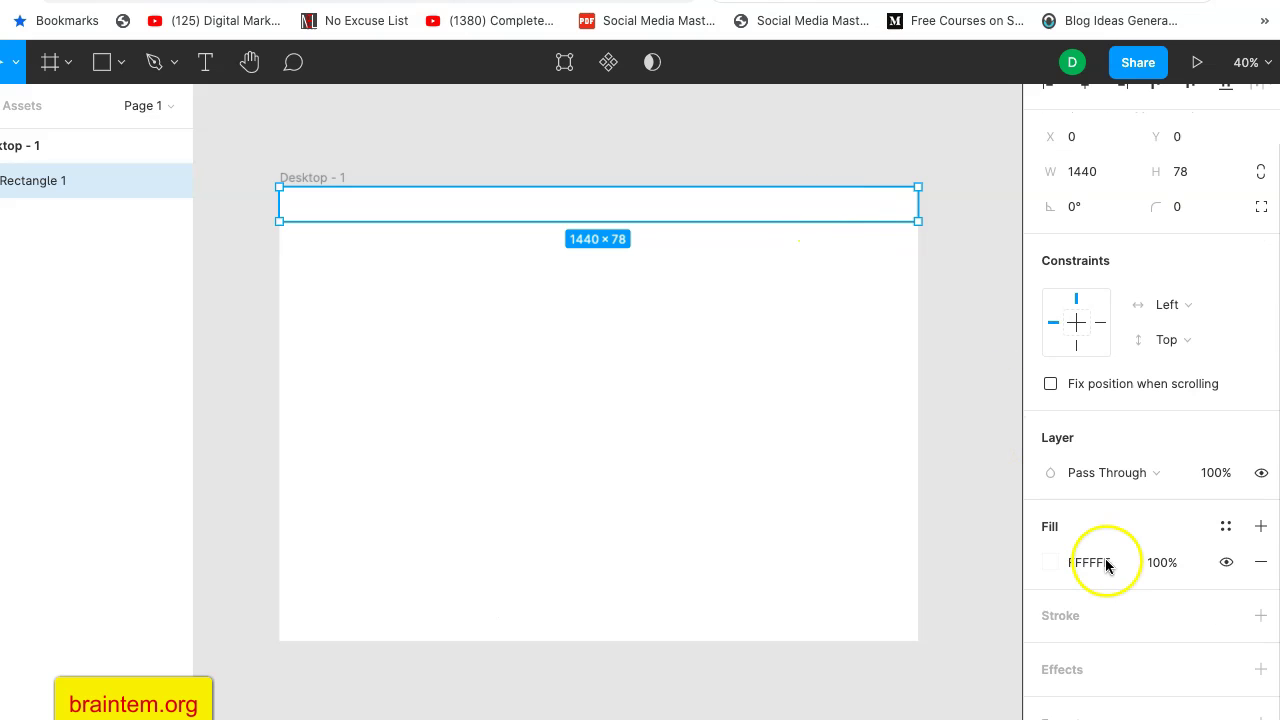
click(1051, 669)
scroll(1110, 668, down, 1)
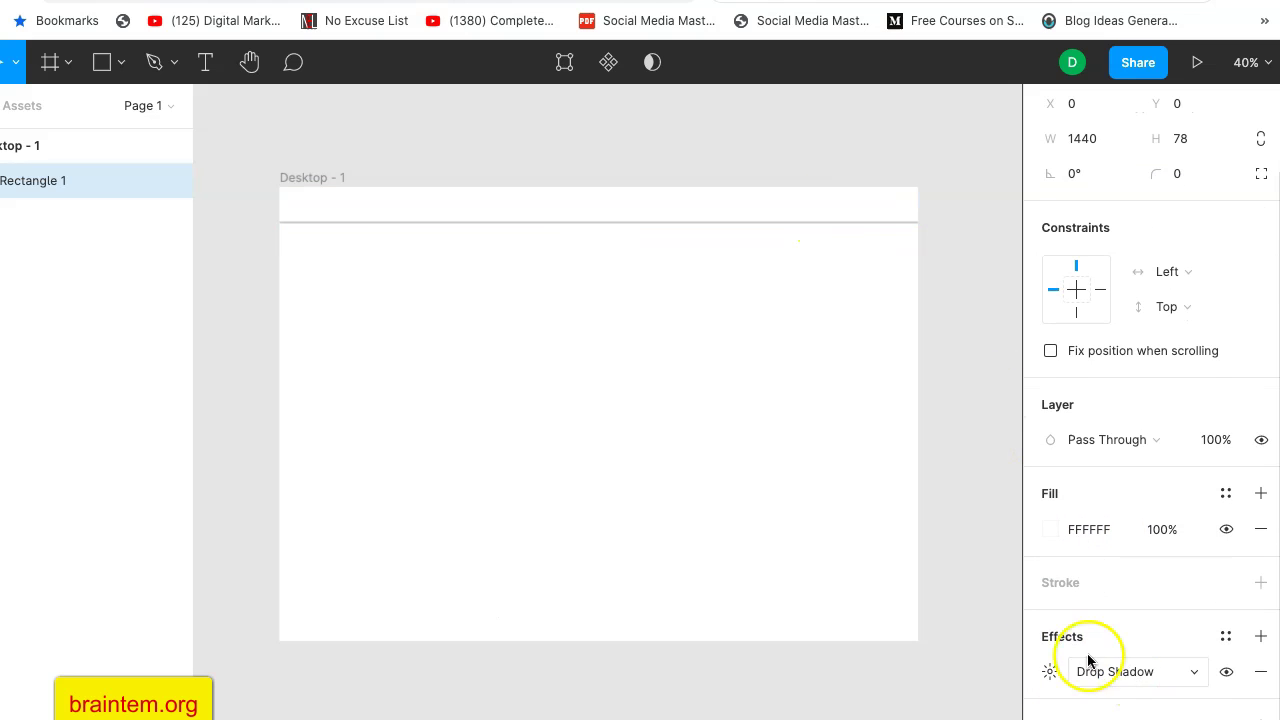
click(966, 410)
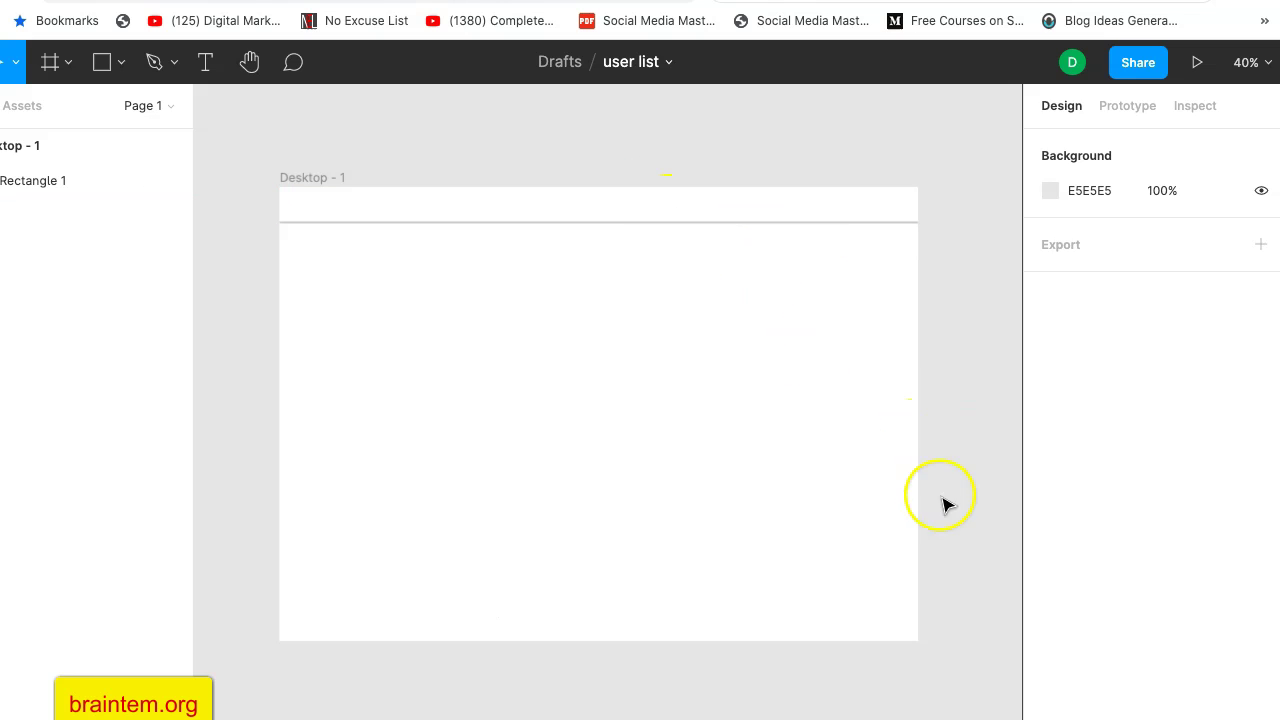
Duplicate the header rectangle and resize the copy into a 90 × 1024 sidebar along the frame's left edge.
click(893, 220)
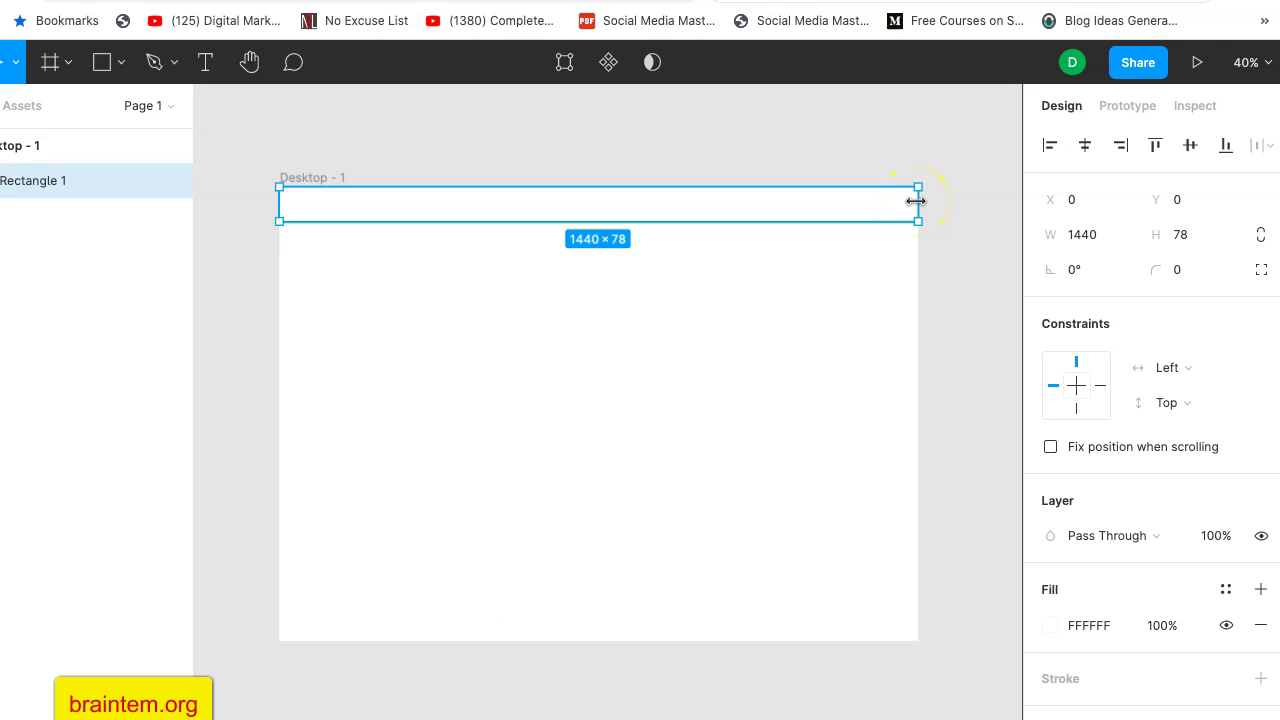
key(ctrl+d)
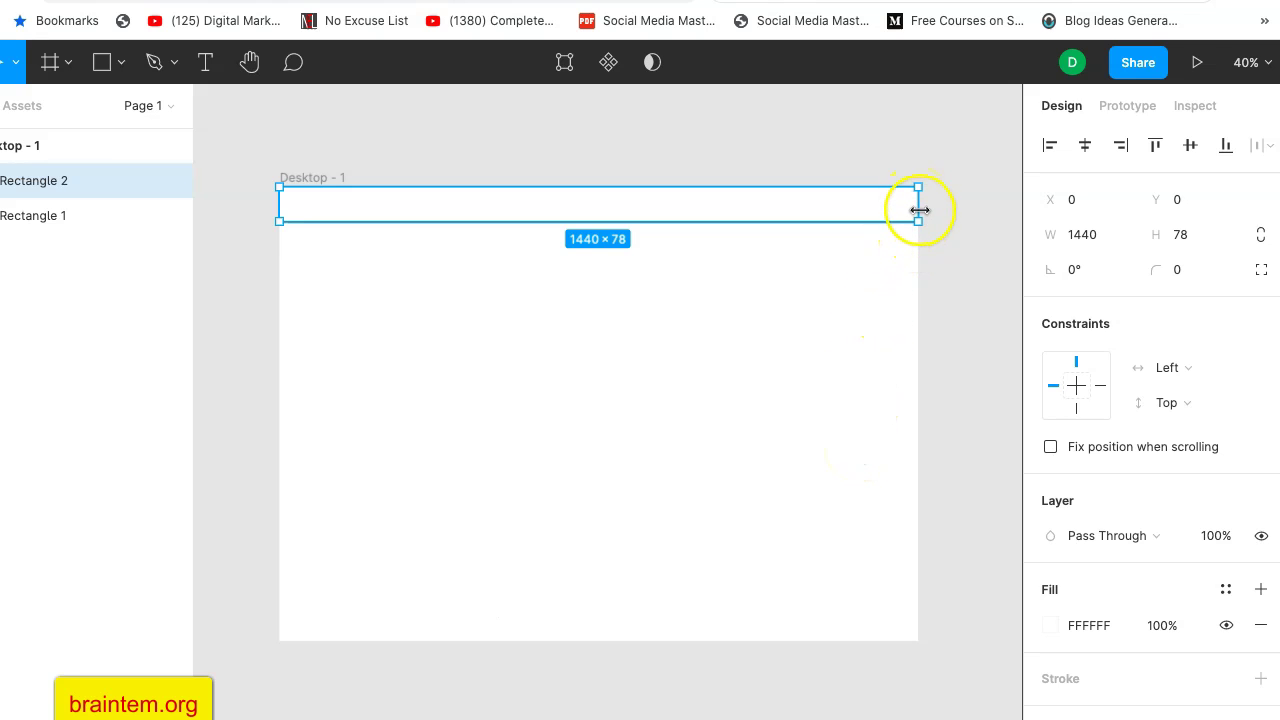
drag(918, 210, 310, 638)
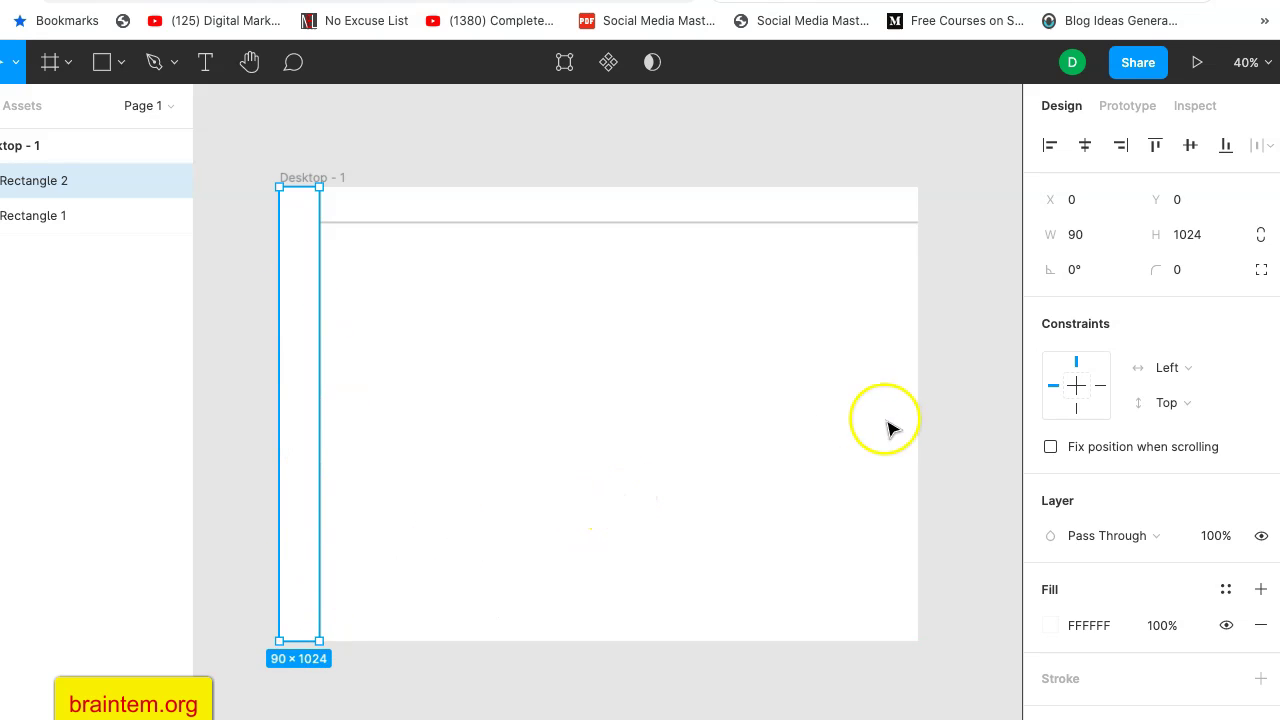
click(924, 421)
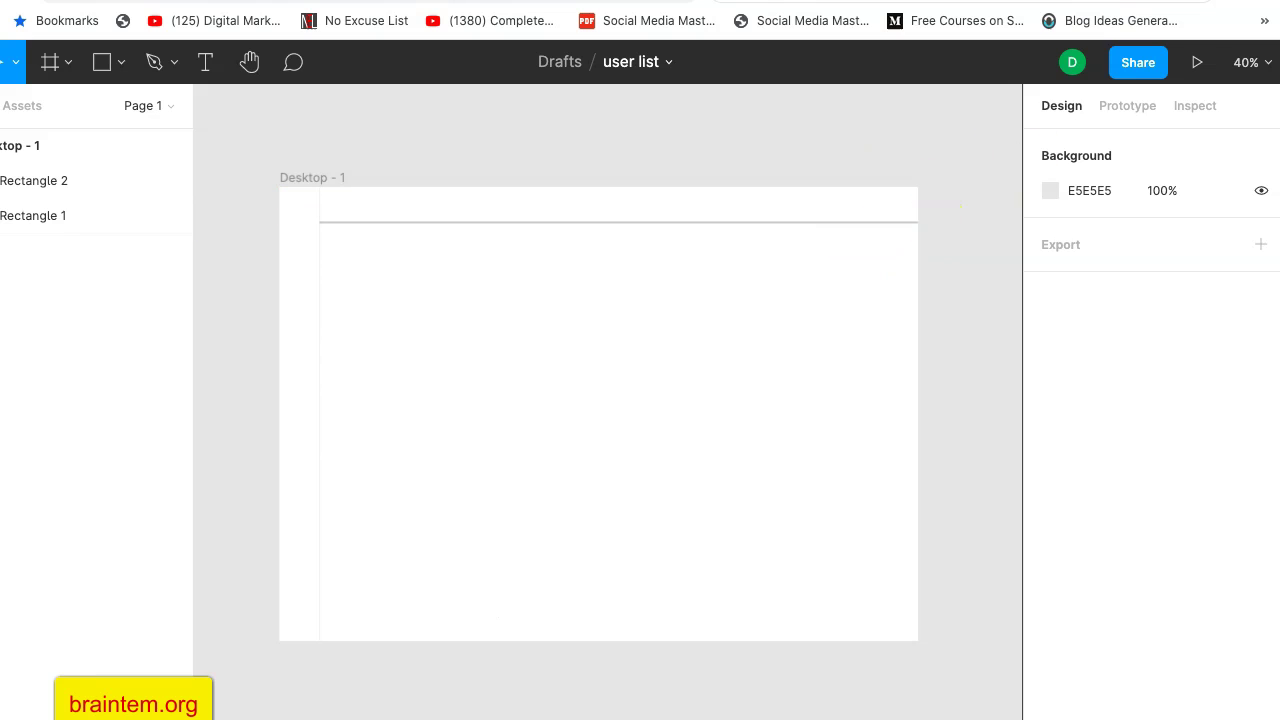
Draw a content rectangle of about 1322 × 764 below the header and beside the sidebar, at about X 95, Y 95.
click(1095, 1)
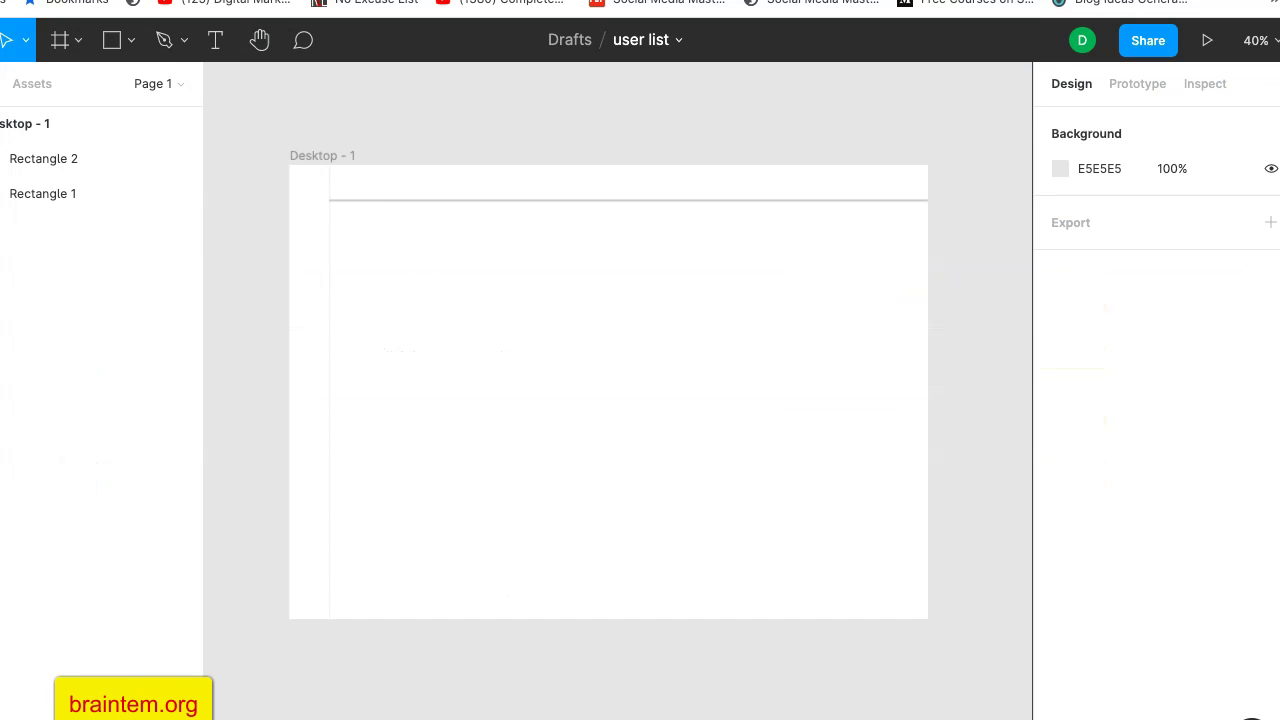
click(113, 40)
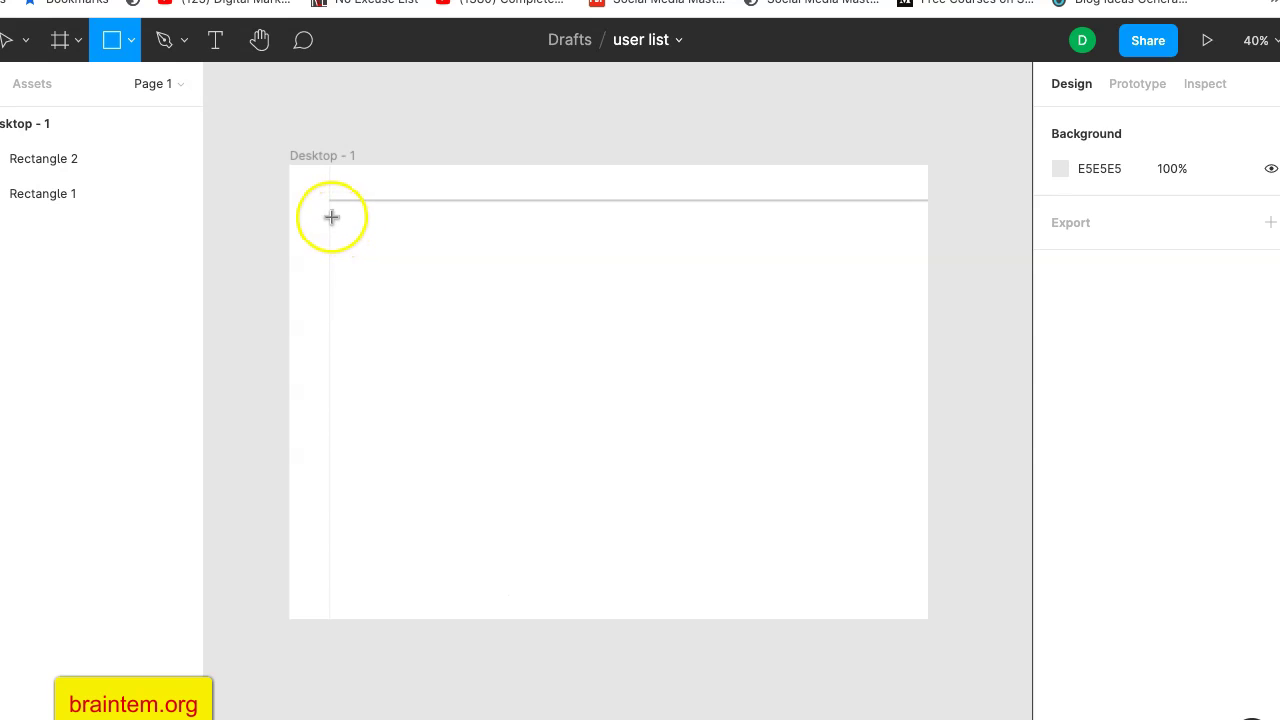
mouse_move(331, 207)
mouse_down()
mouse_move(821, 489)
mouse_move(903, 521)
mouse_move(919, 547)
mouse_up()
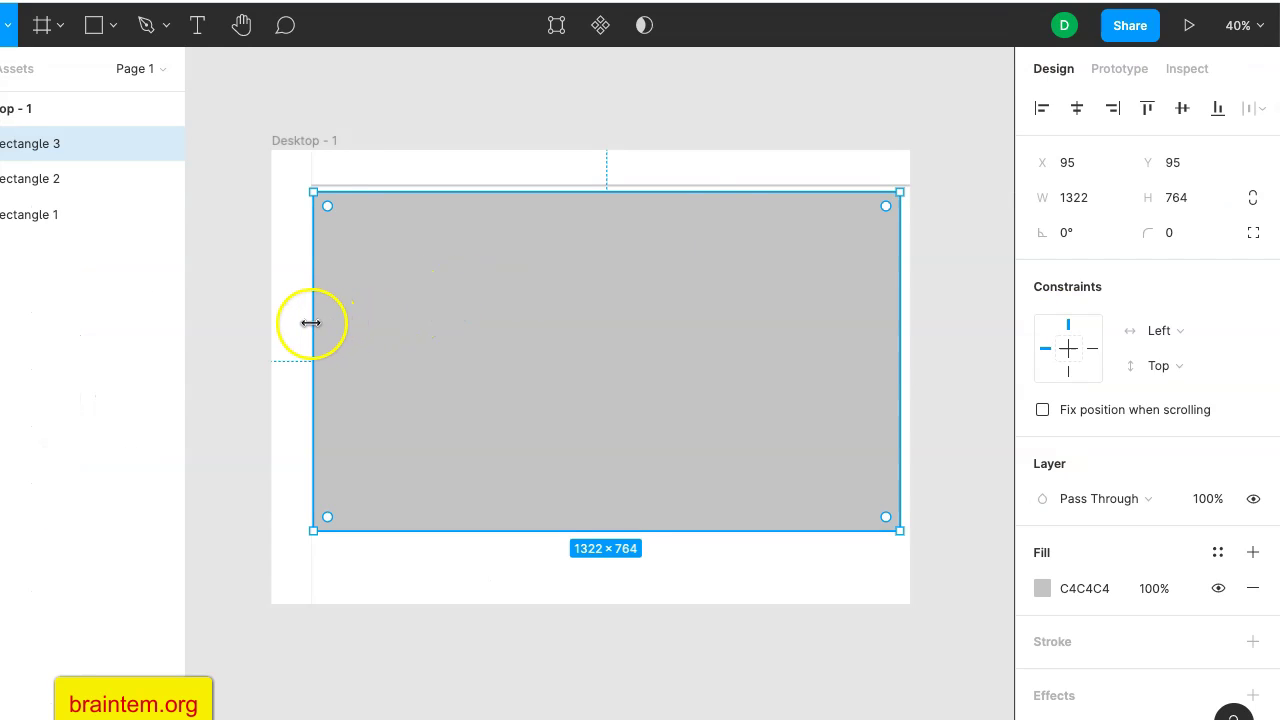
Narrow the content rectangle to about 1302 × 764 at X 115 and fill it with white (FFFFFF).
drag(311, 323, 323, 322)
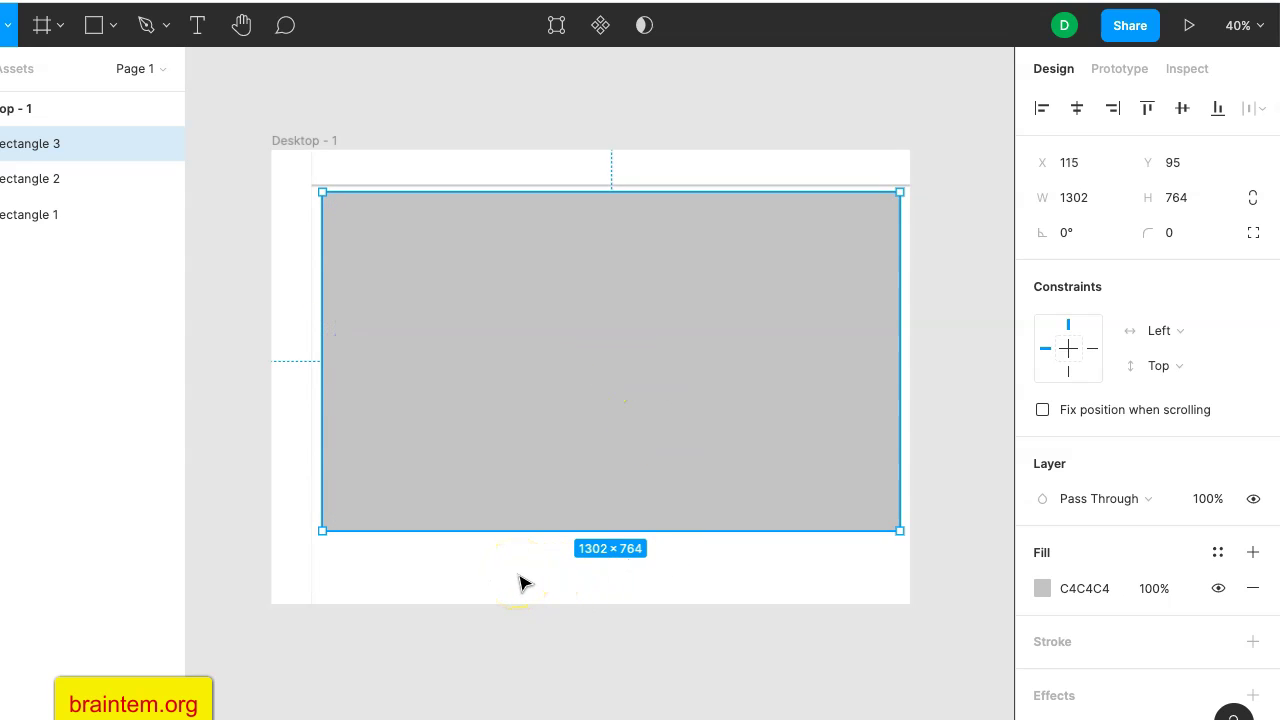
click(1042, 588)
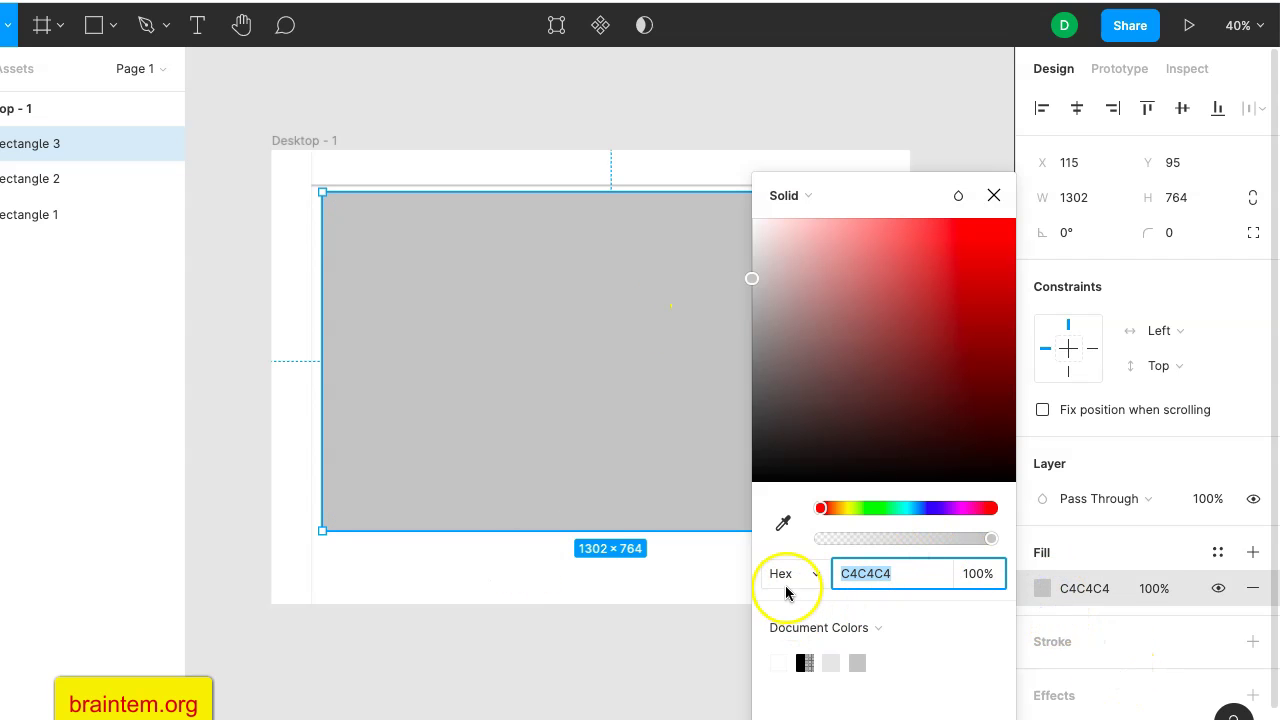
click(784, 662)
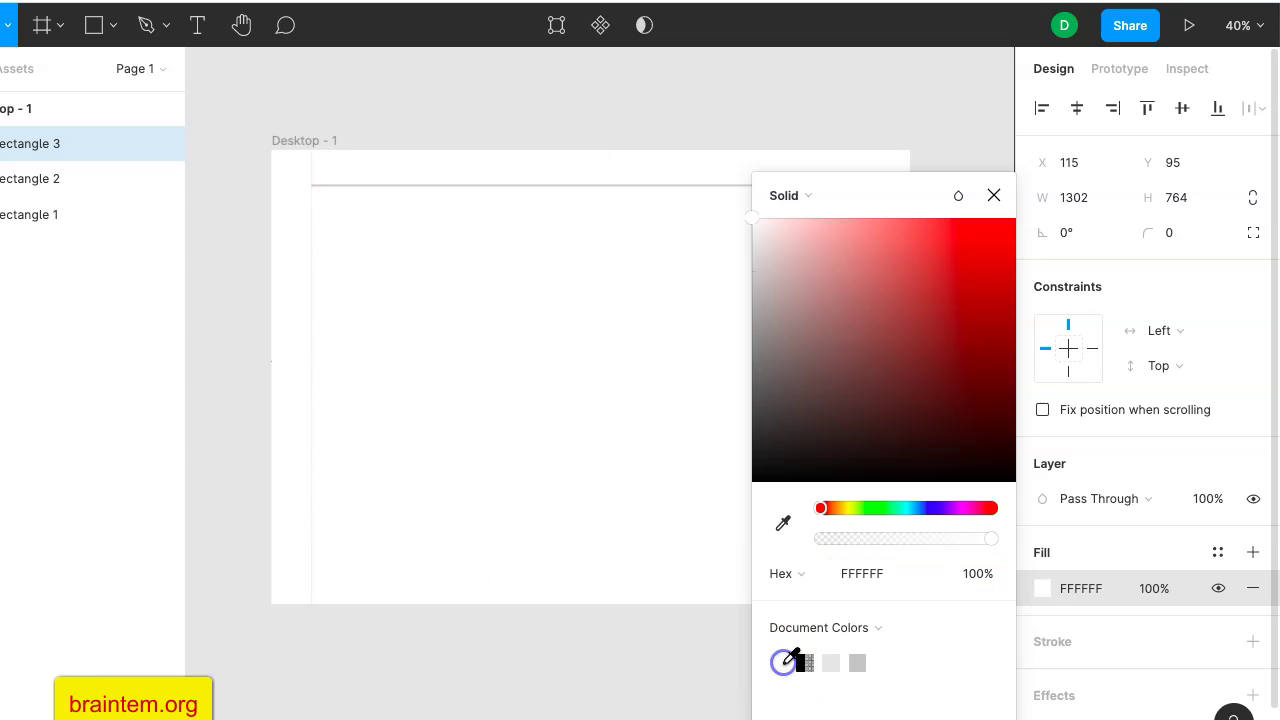
click(480, 590)
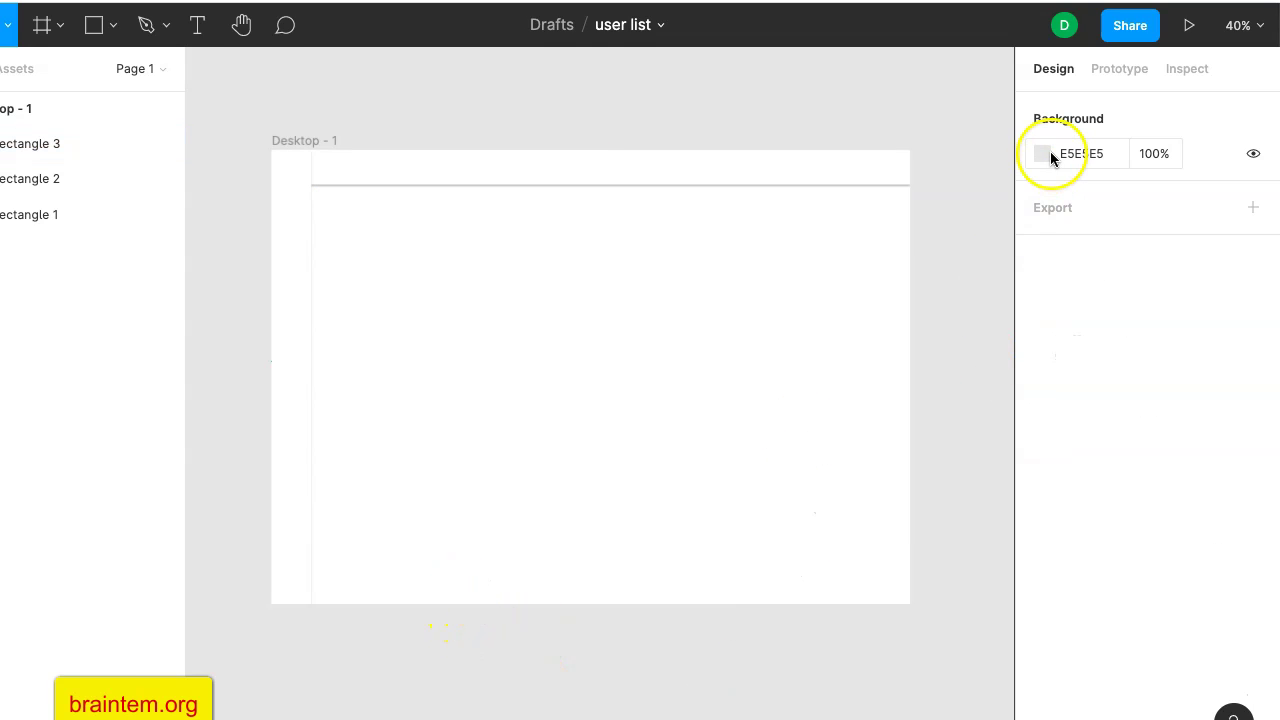
Reapply the E5E5E5 document color to the page background.
click(850, 561)
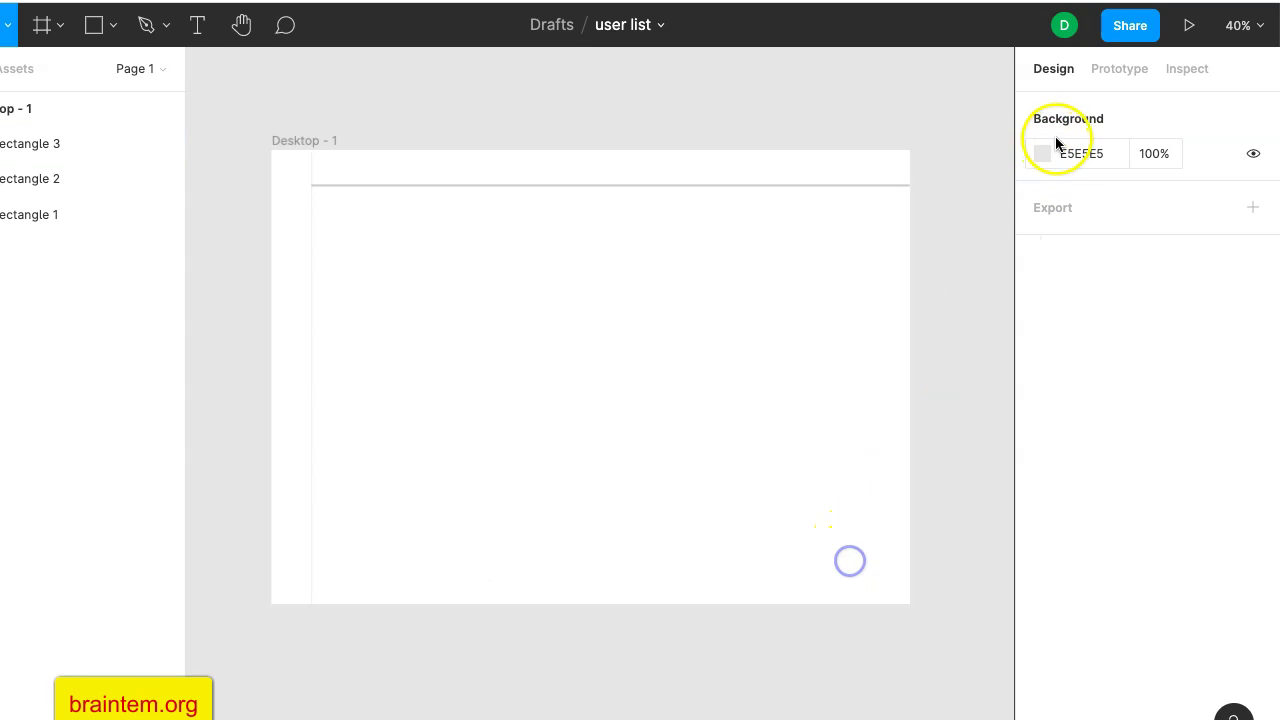
click(1043, 153)
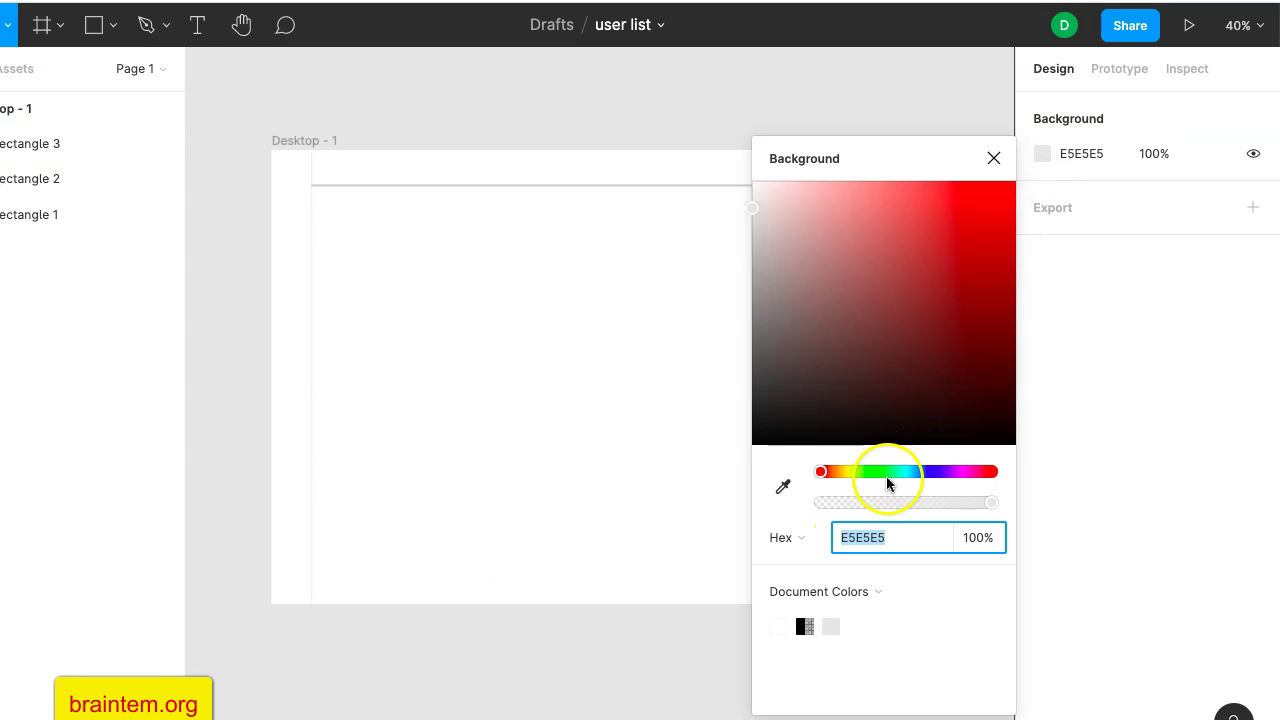
click(840, 630)
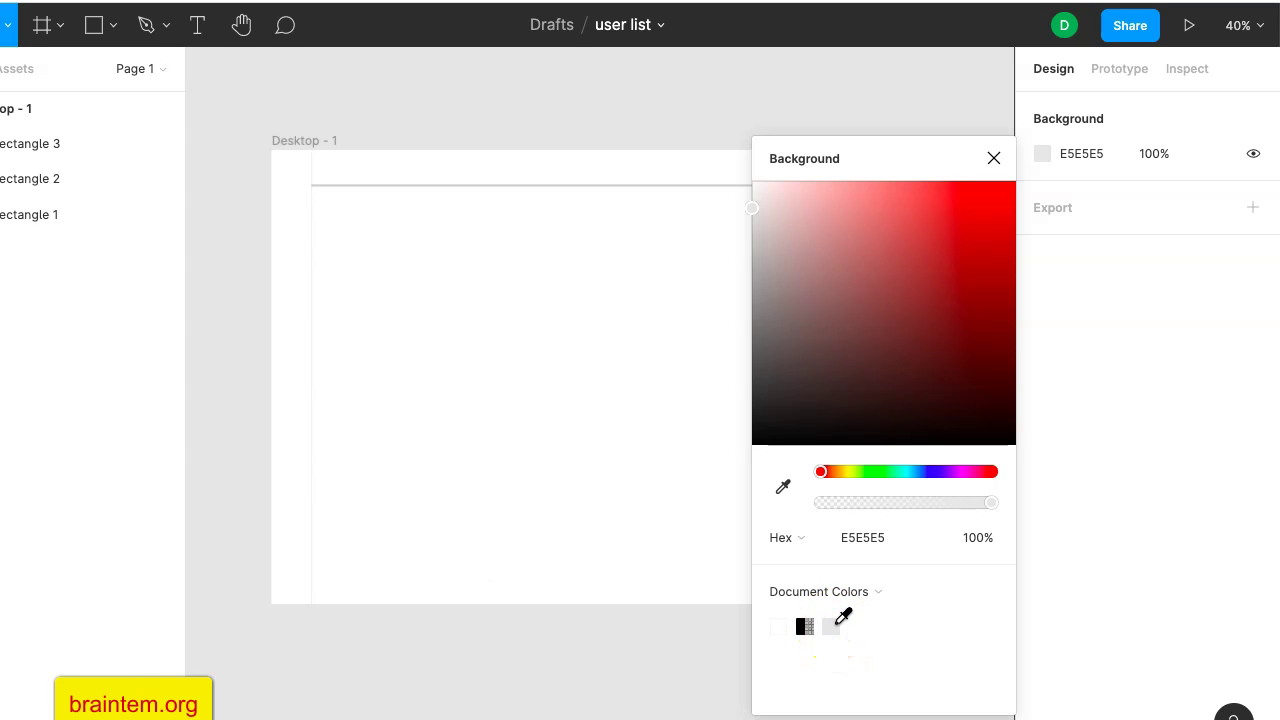
click(634, 483)
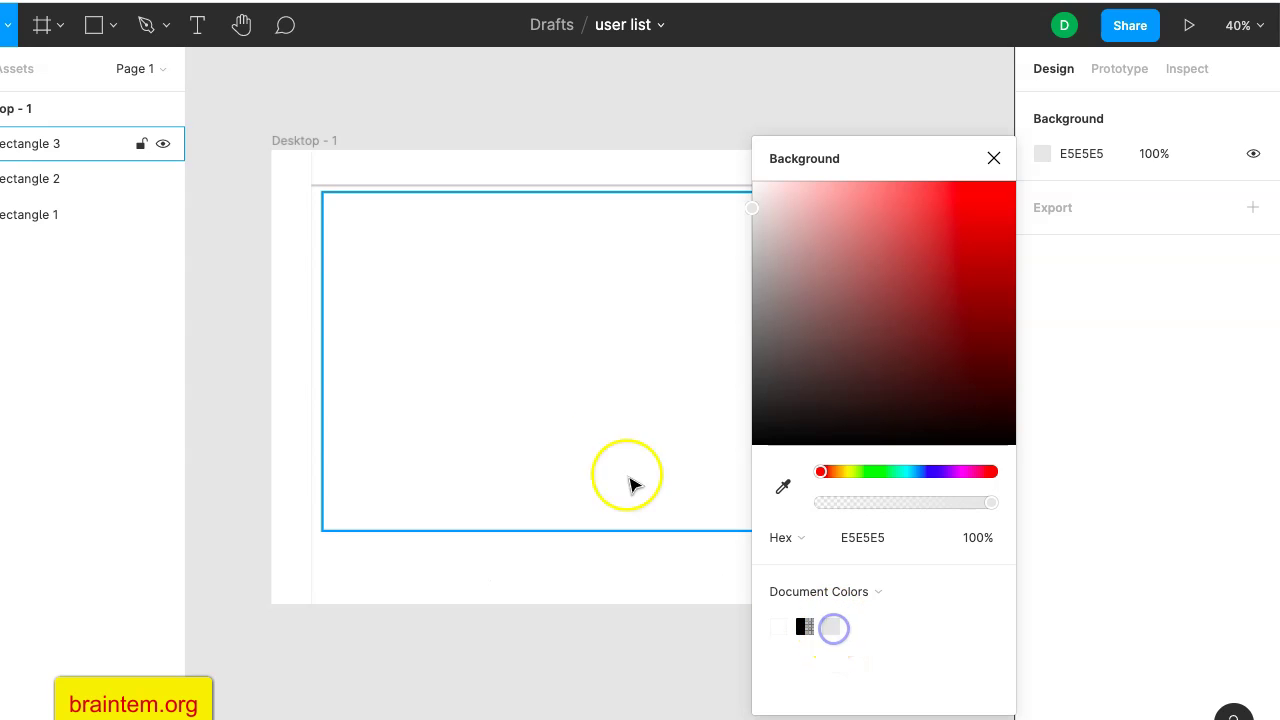
Resize the content rectangle to 1350 × 946 at X 90, Y 78, filling the area below the header and beside the sidebar.
click(600, 438)
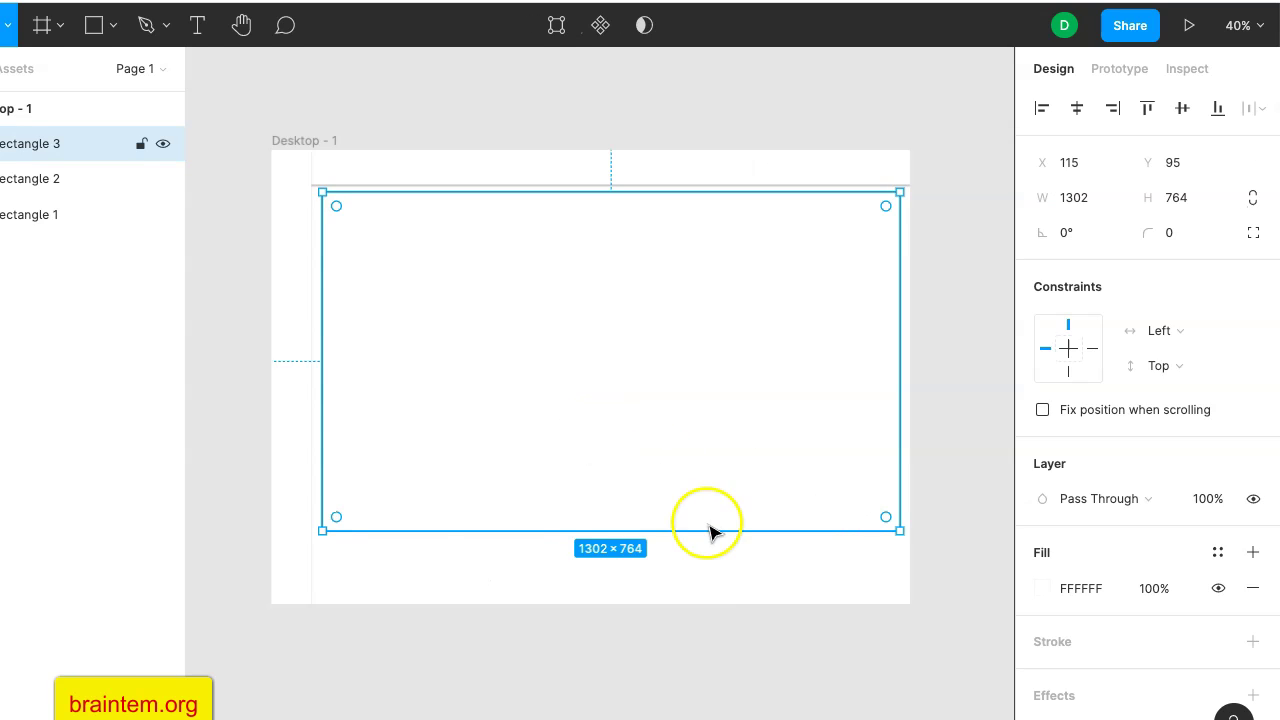
drag(322, 192, 315, 188)
drag(615, 531, 621, 605)
drag(899, 369, 908, 370)
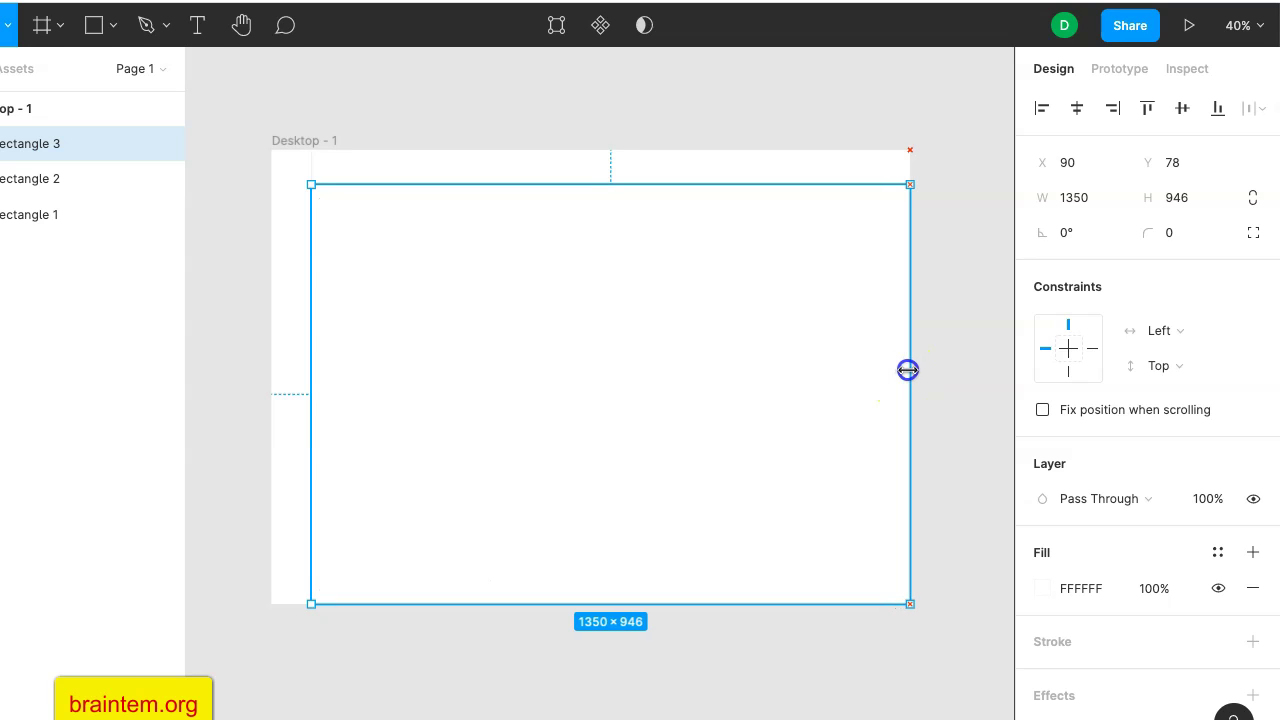
Fill the content rectangle with light gray (E5E5E5) and deselect it.
click(1041, 588)
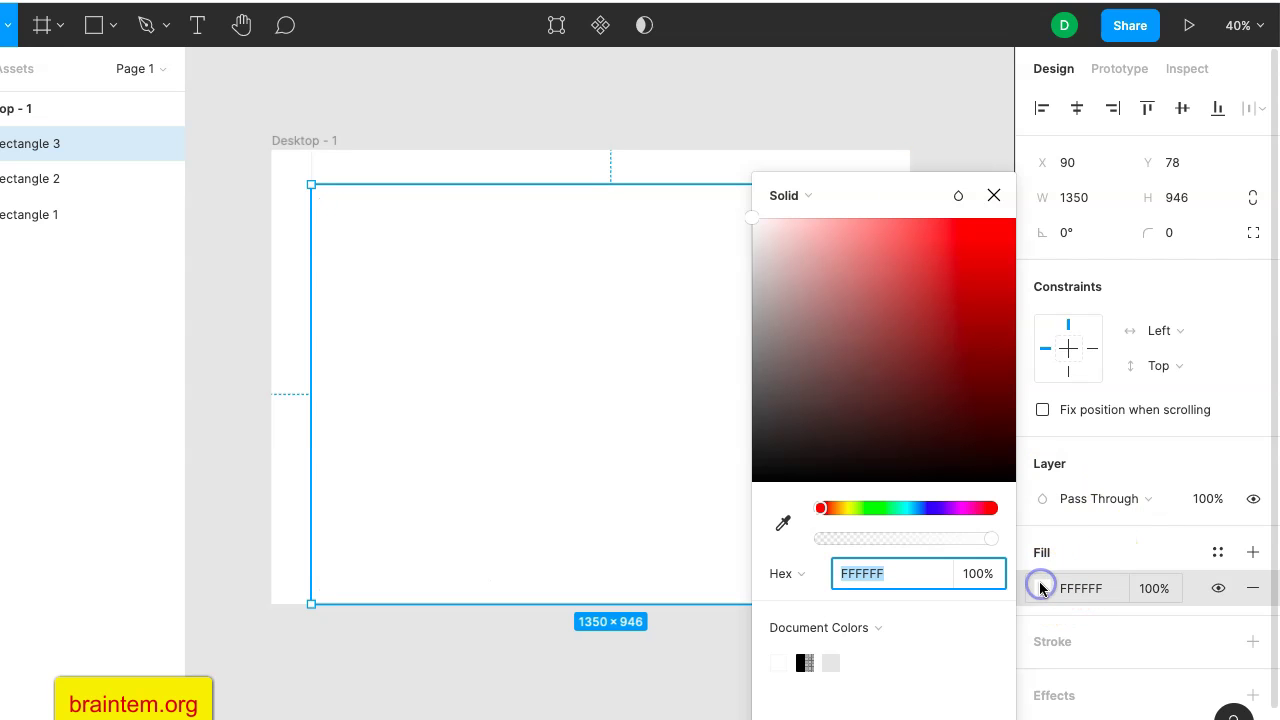
click(832, 662)
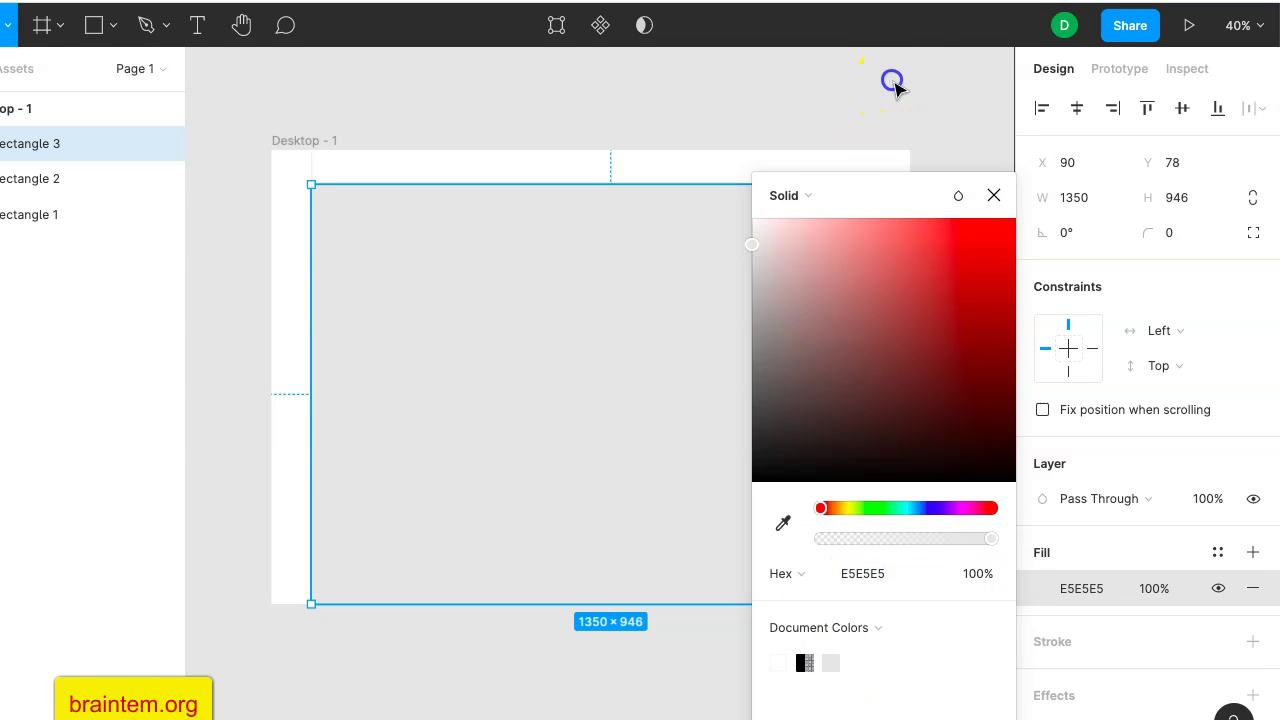
click(893, 84)
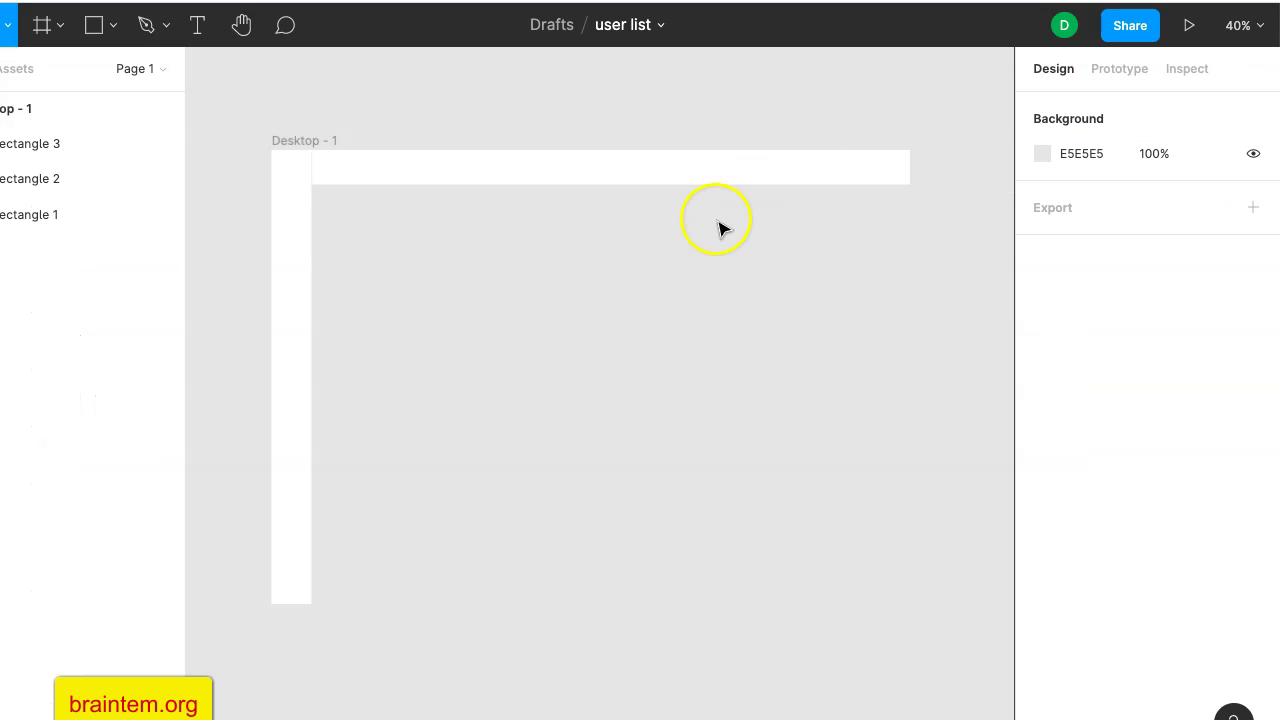
Draw an inner rectangle of about 1285 × 821 inside the gray content area, at about X 127, Y 105.
click(720, 226)
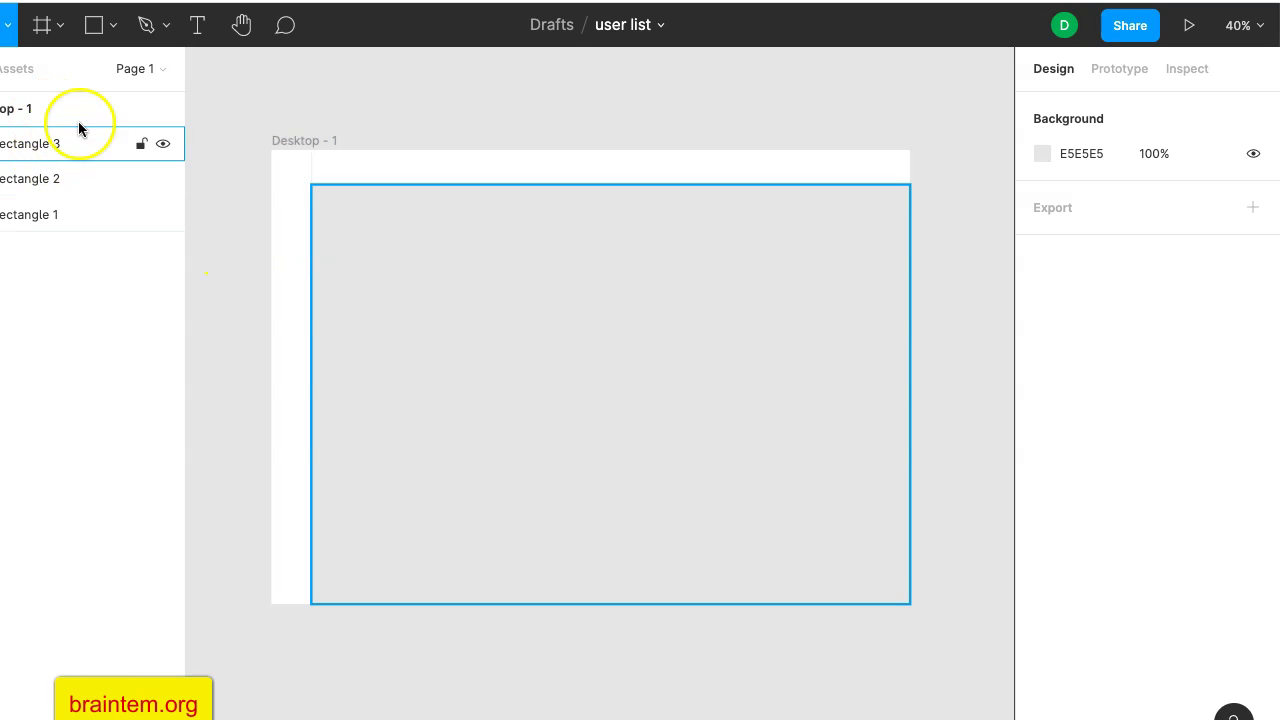
click(93, 24)
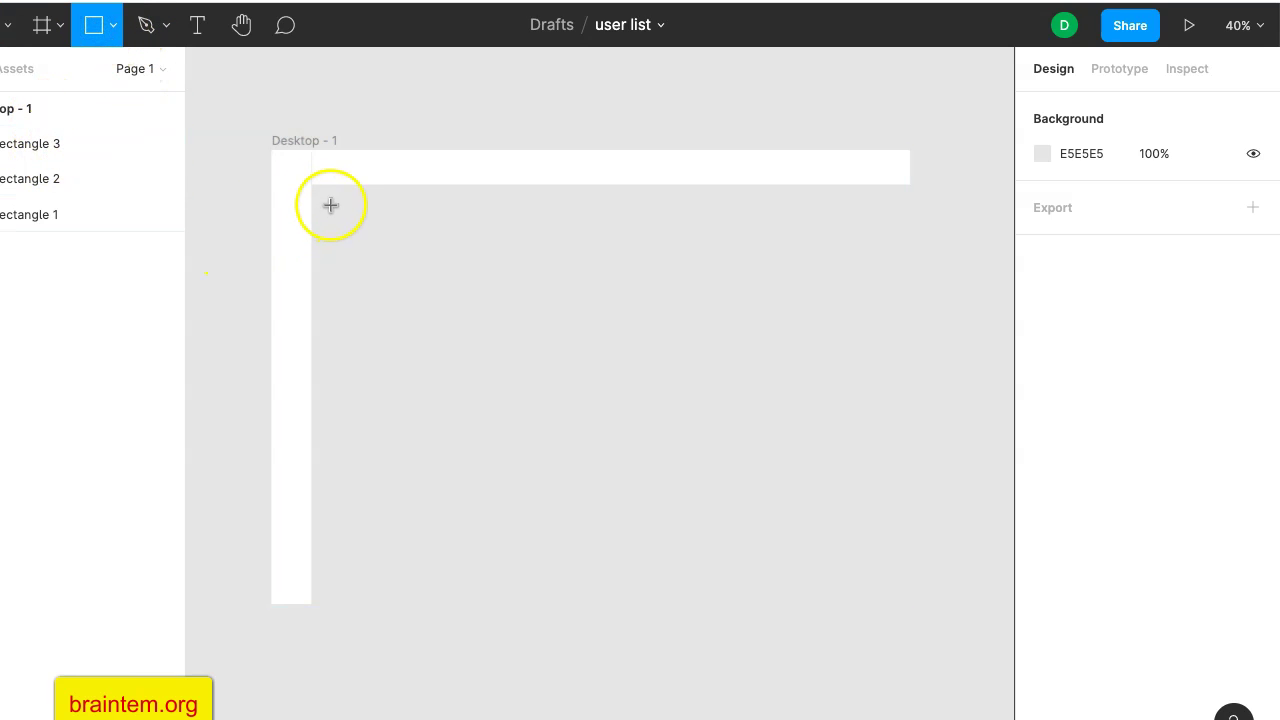
mouse_move(329, 197)
mouse_down()
mouse_move(883, 531)
mouse_move(894, 580)
mouse_move(898, 538)
mouse_move(898, 562)
mouse_up()
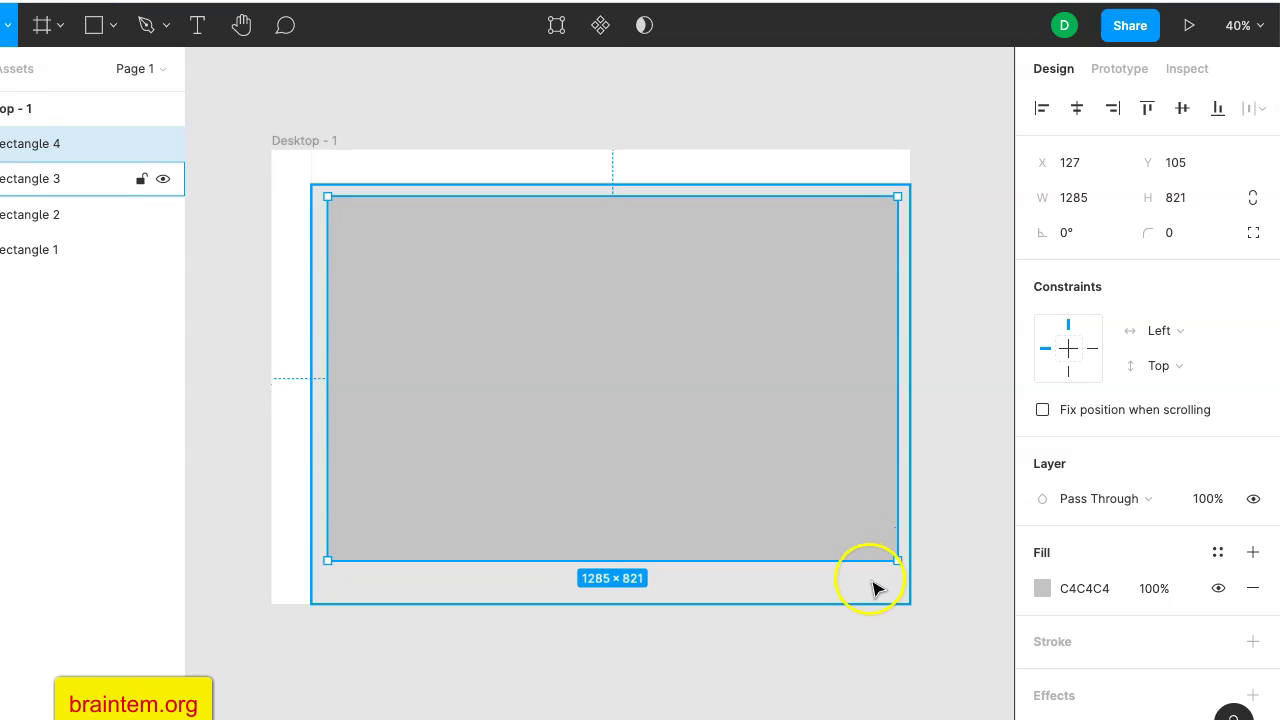
Shorten the gray content background rectangle to a height of about 925.
click(870, 584)
drag(635, 604, 635, 595)
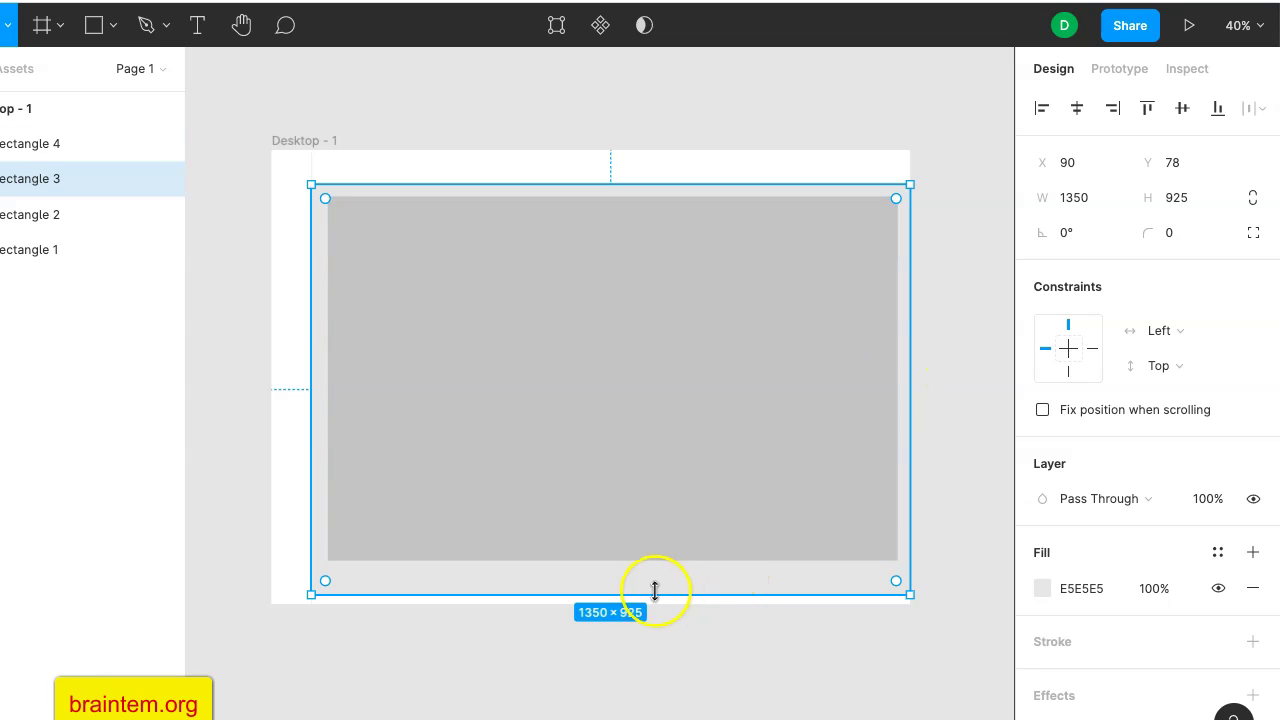
drag(913, 379, 913, 379)
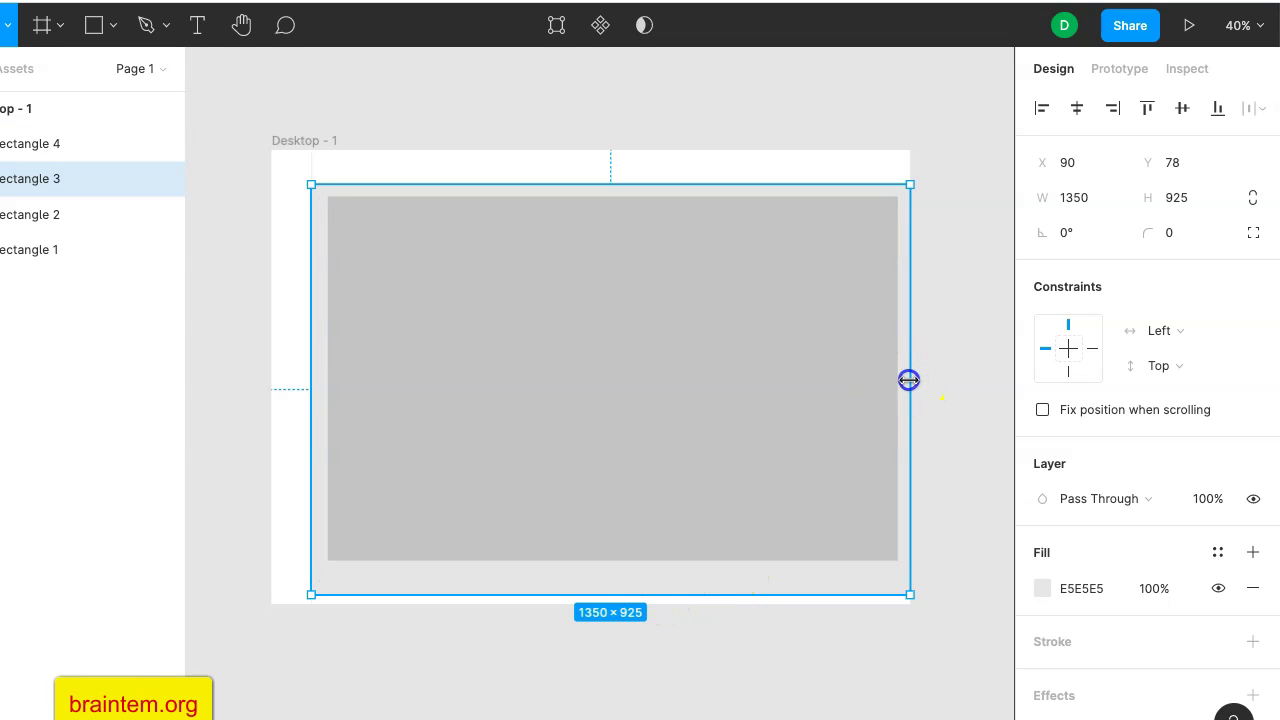
drag(906, 380, 908, 376)
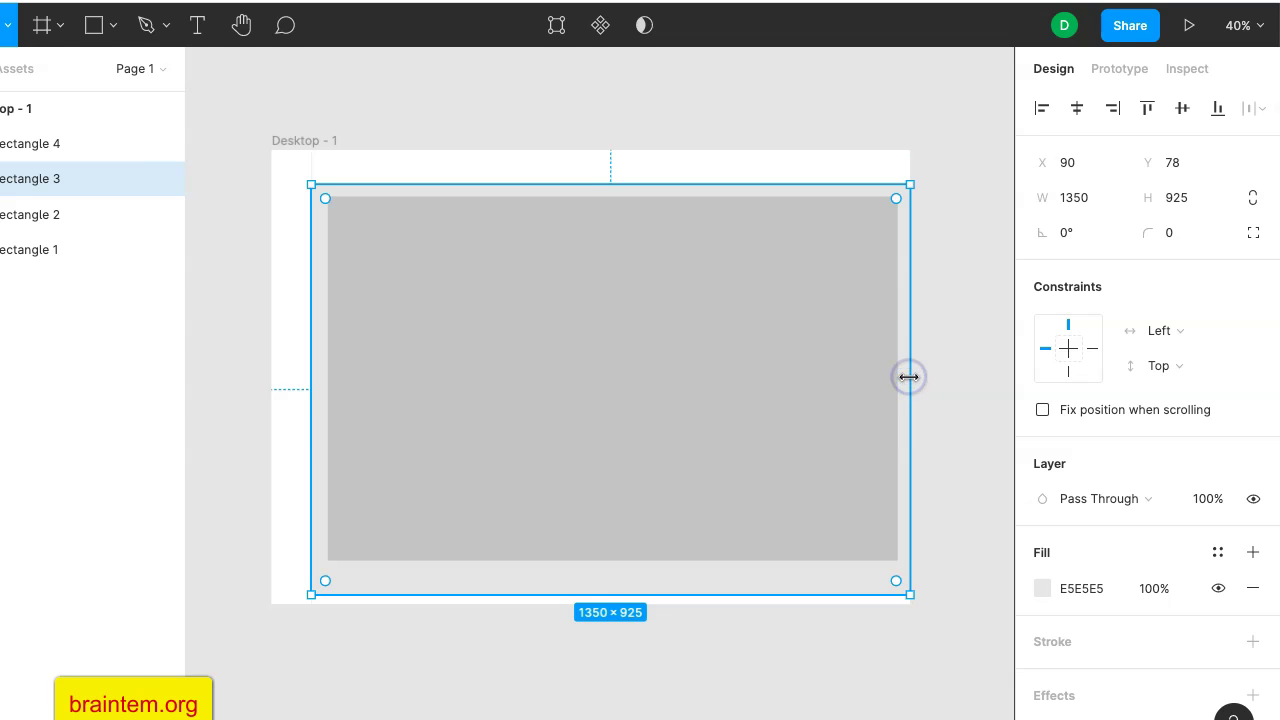
click(779, 393)
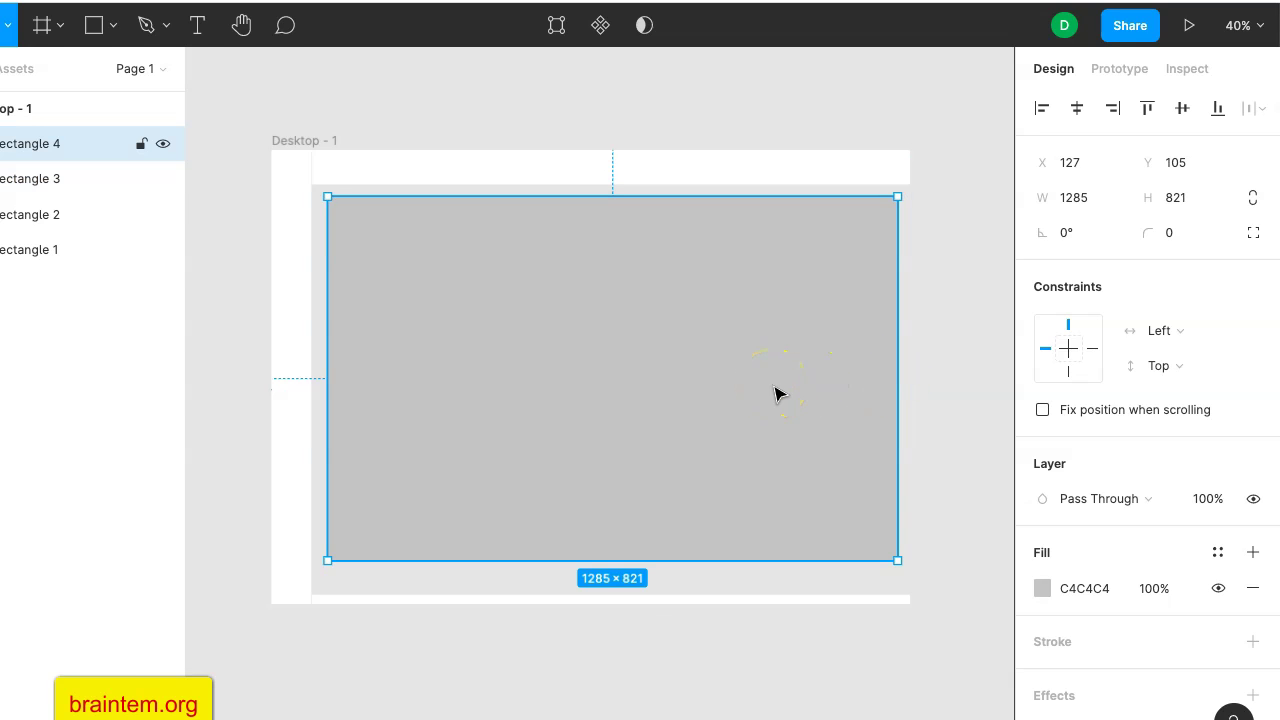
Set the fill opacity of the gray content background rectangle to 50% and deselect it.
click(880, 580)
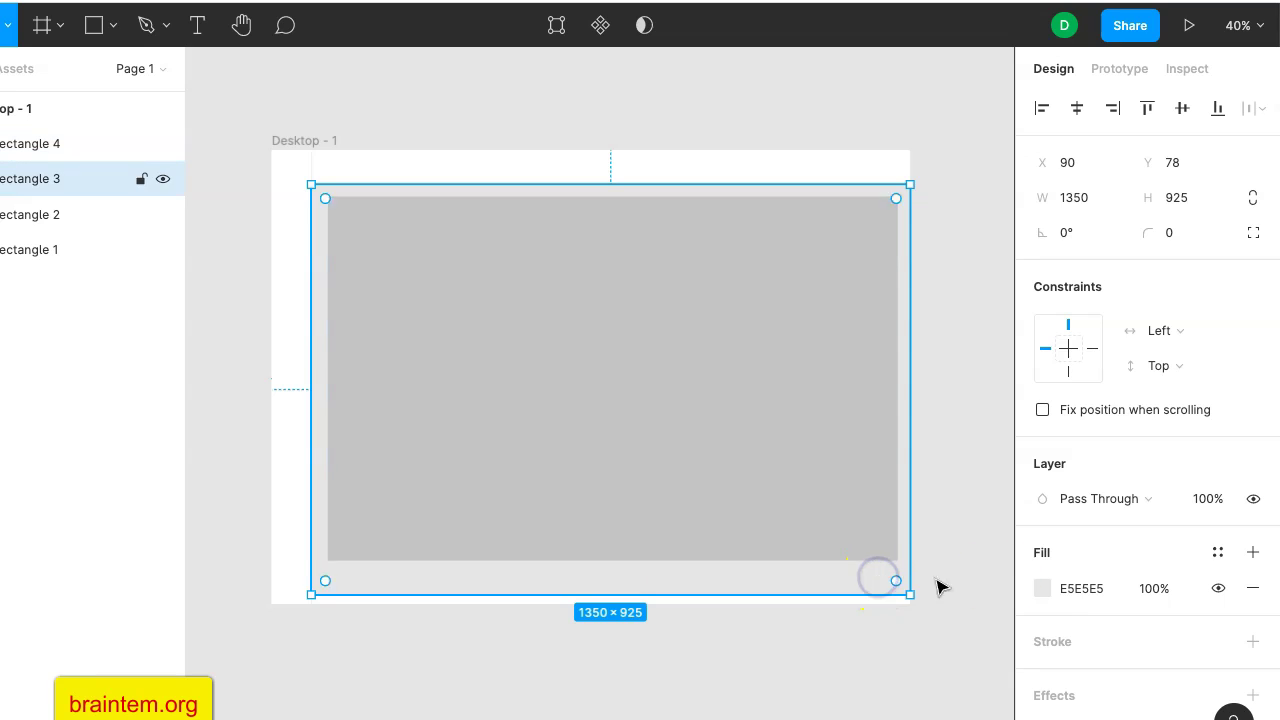
click(1042, 588)
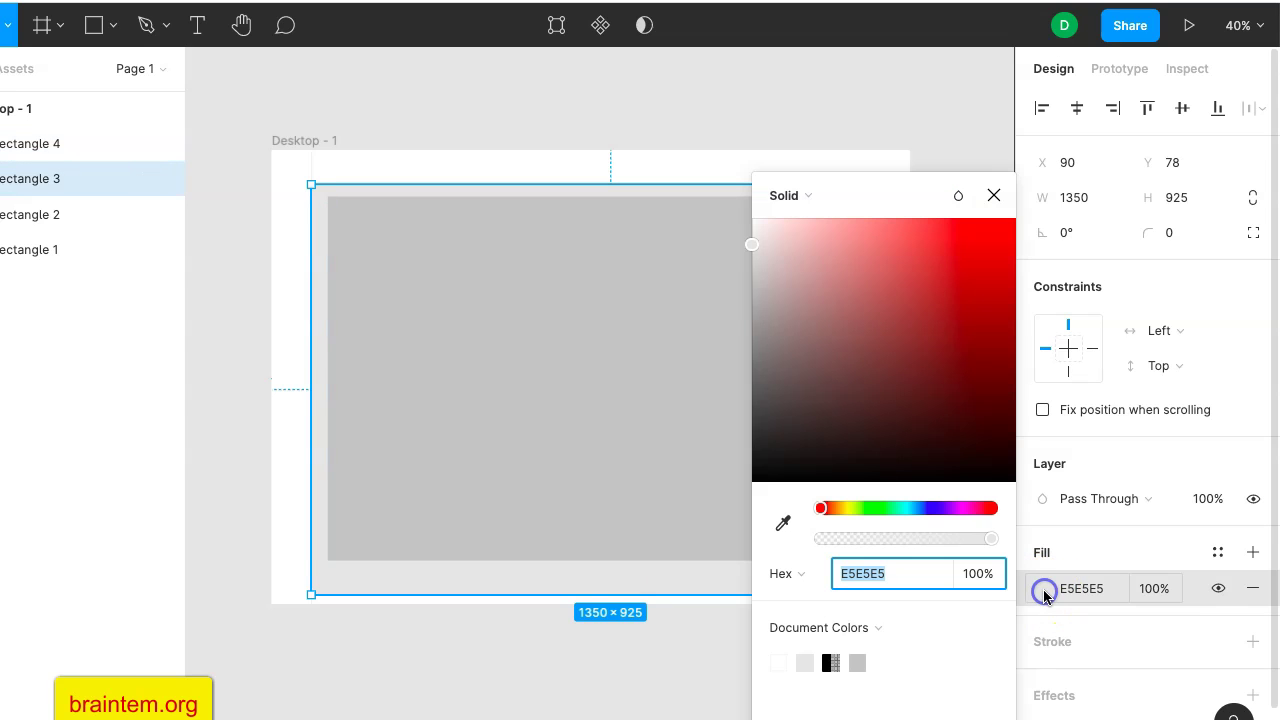
click(1154, 592)
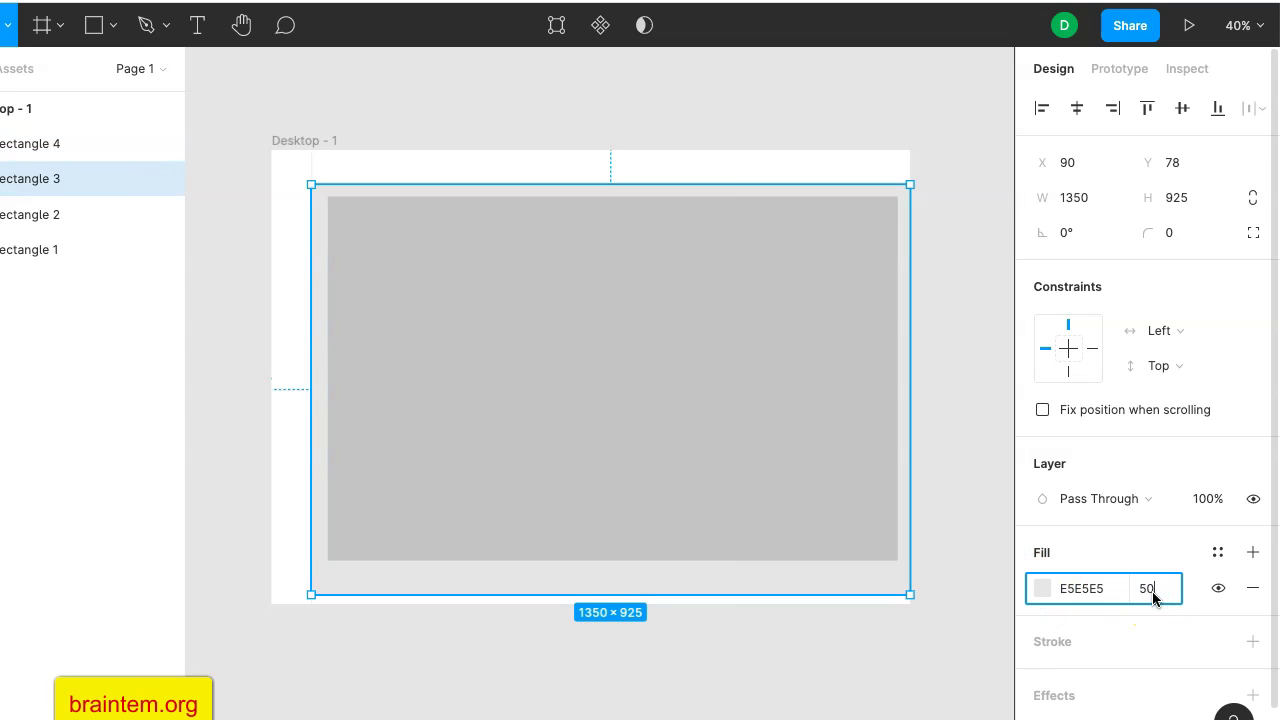
text(50)
key(Return)
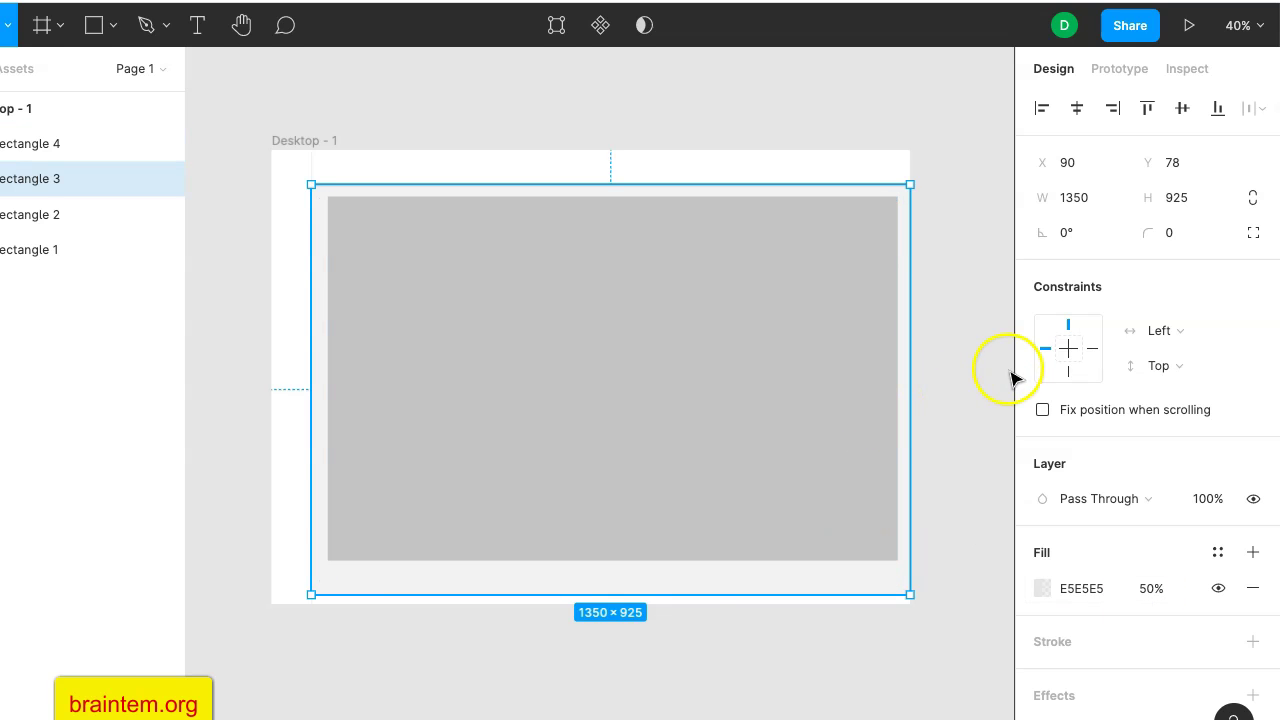
click(1006, 371)
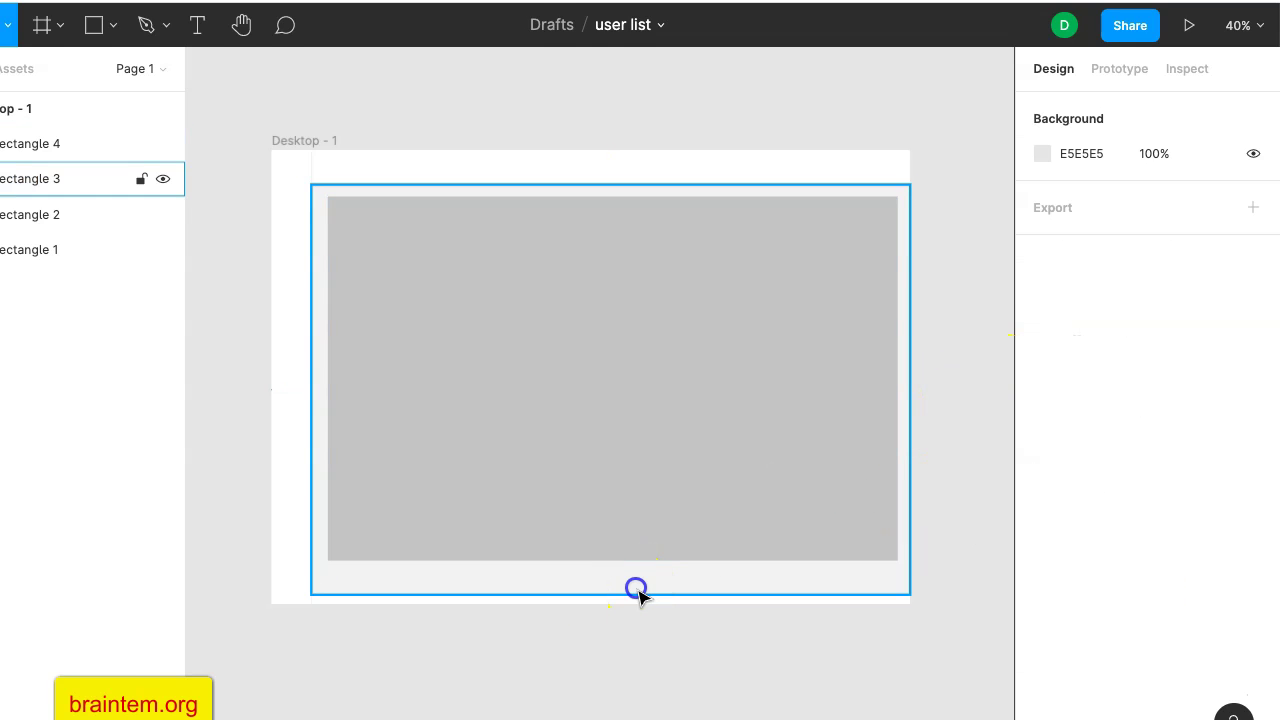
Extend the gray background rectangle to the frame's bottom edge, making it 1350 × 946.
click(636, 591)
drag(629, 594, 630, 602)
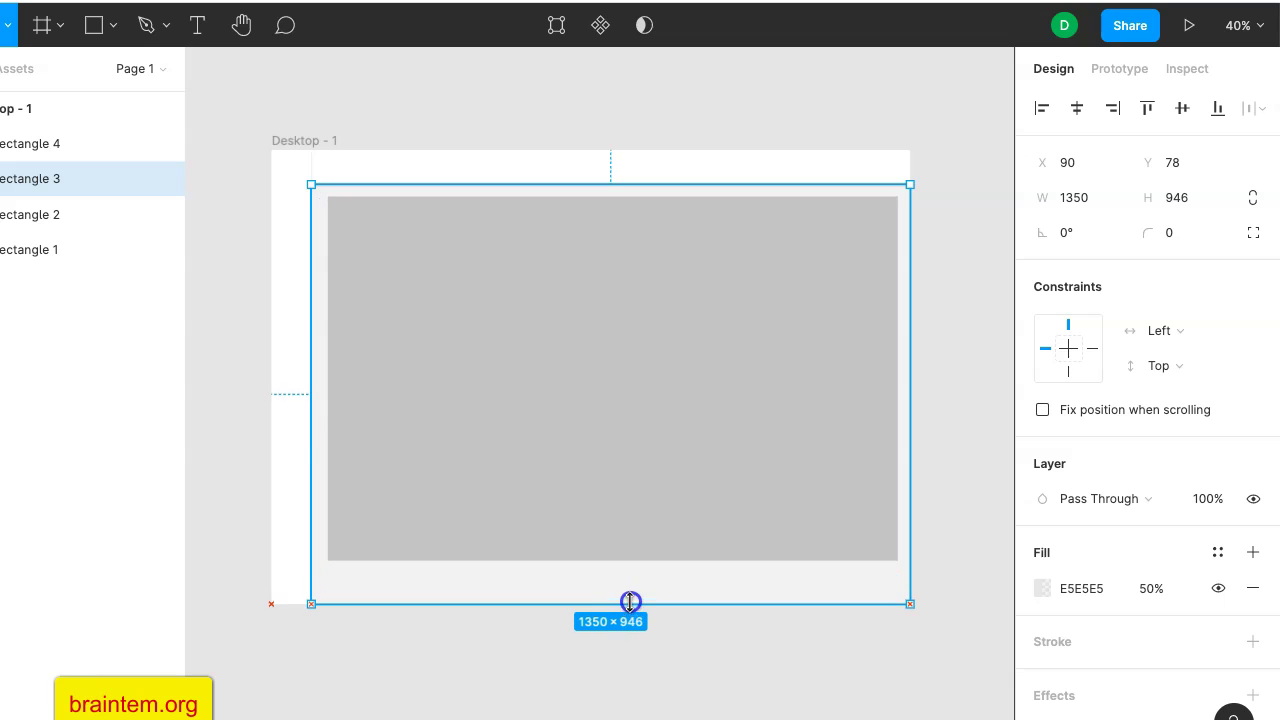
click(657, 418)
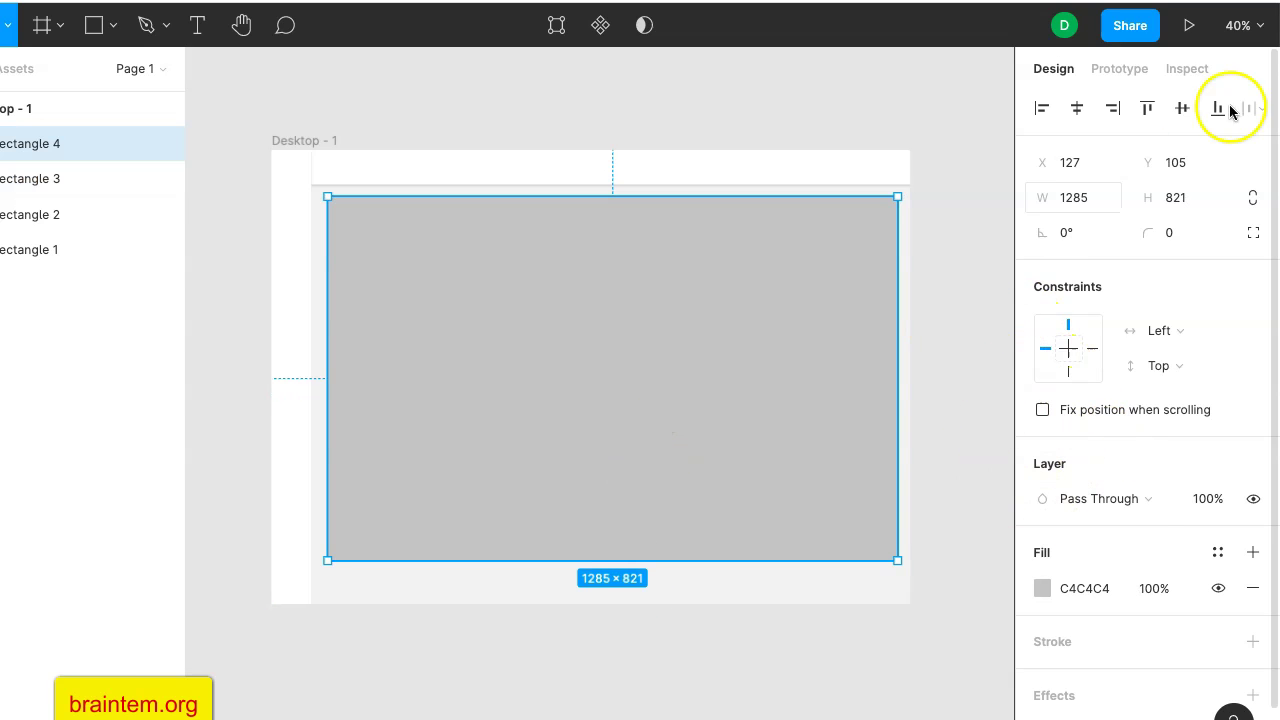
click(934, 214)
Fill the inner content rectangle with white (FFFFFF) from the document colors.
scroll(934, 214, up, 5)
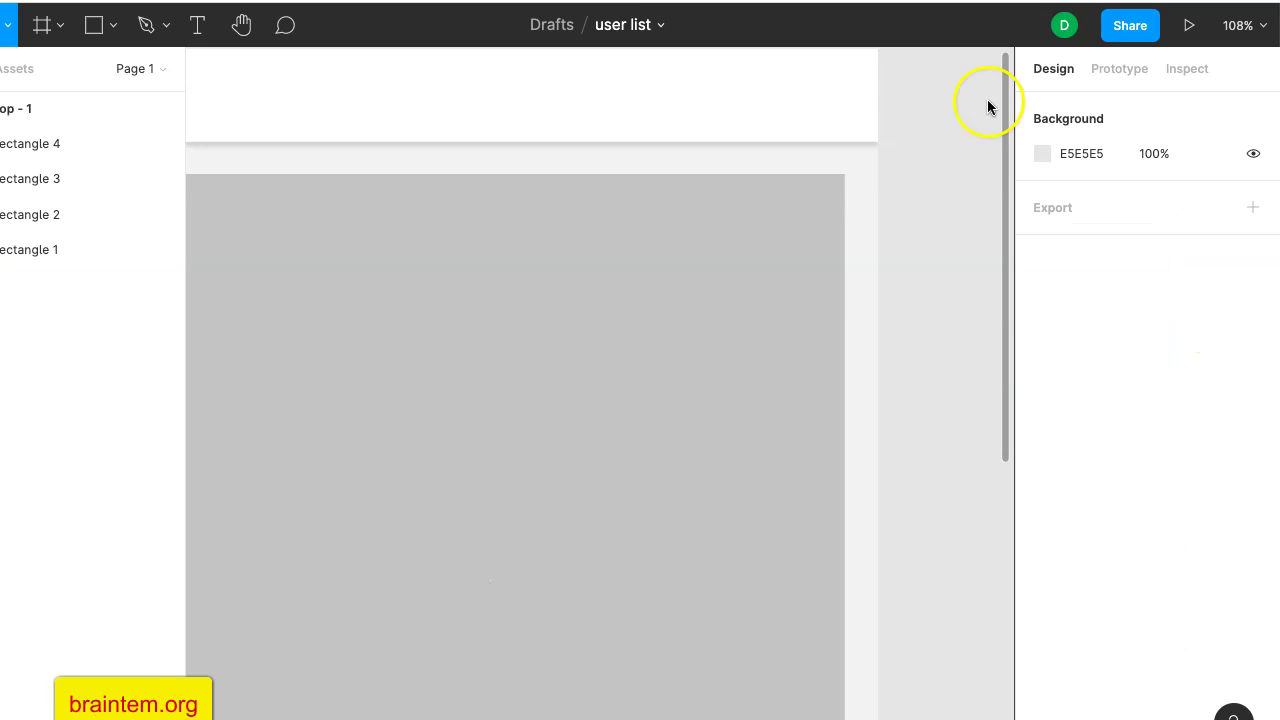
click(785, 282)
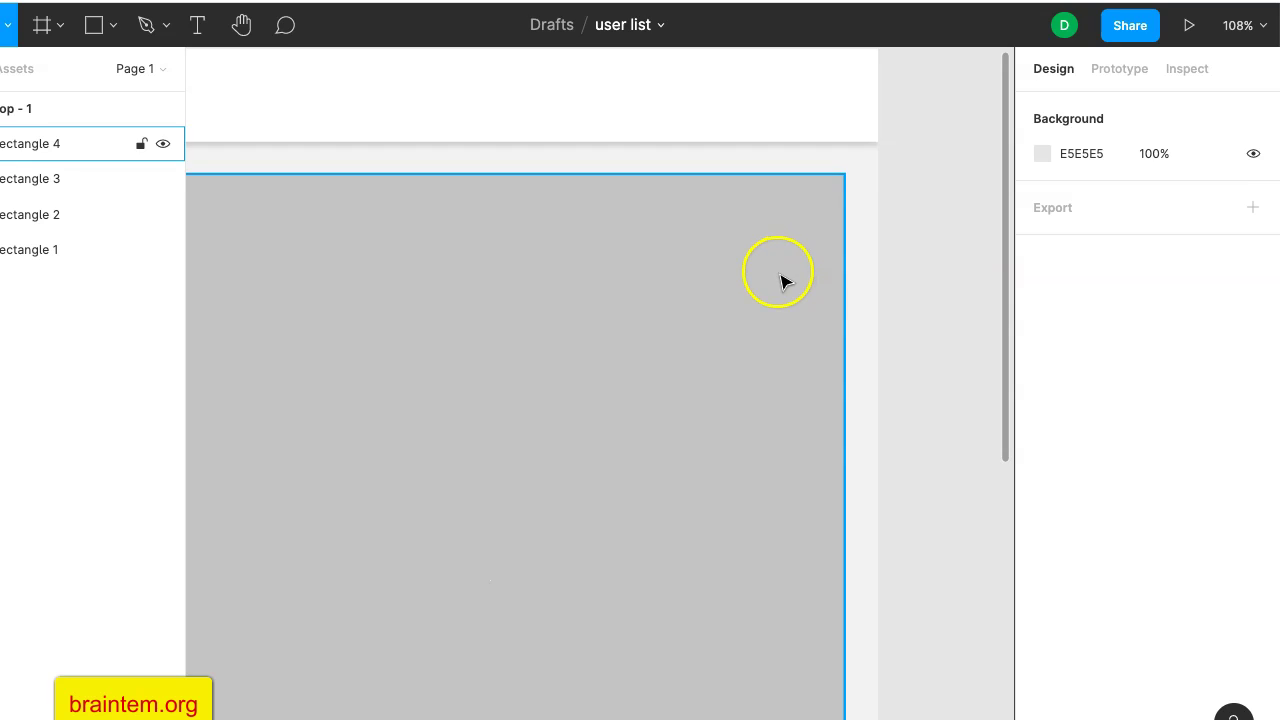
click(785, 282)
key(shift+1)
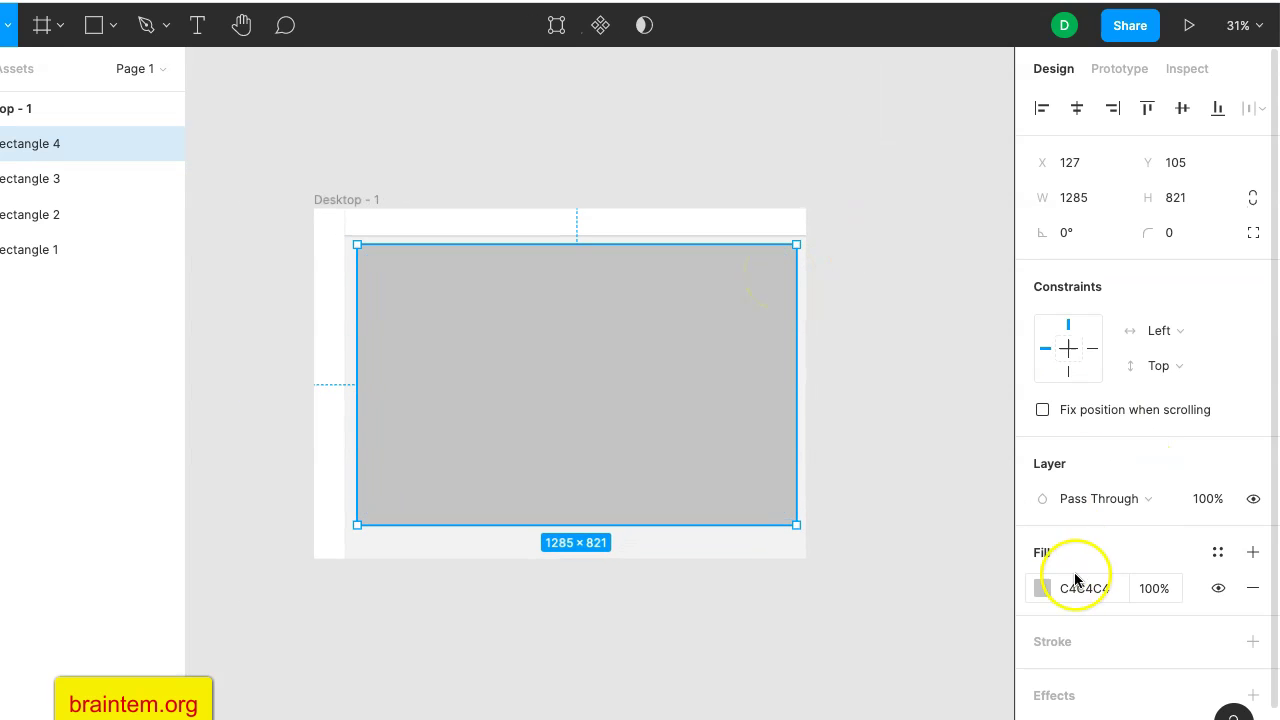
click(1042, 588)
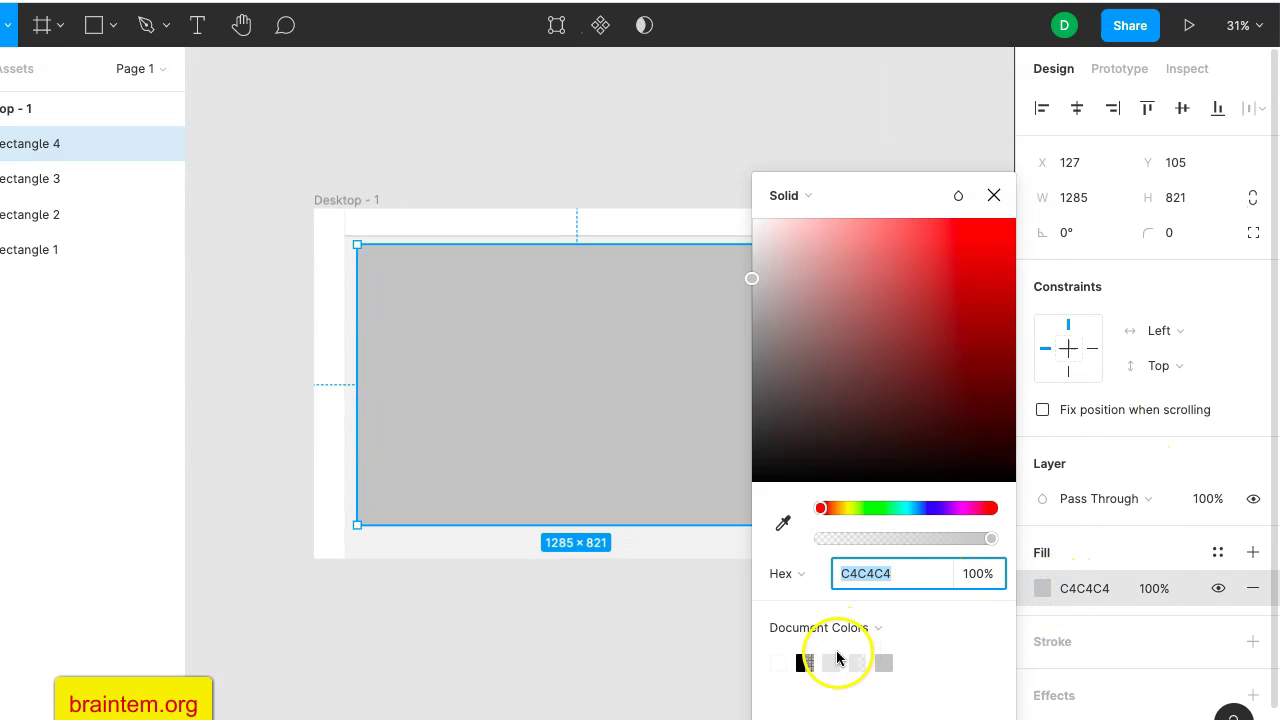
click(784, 662)
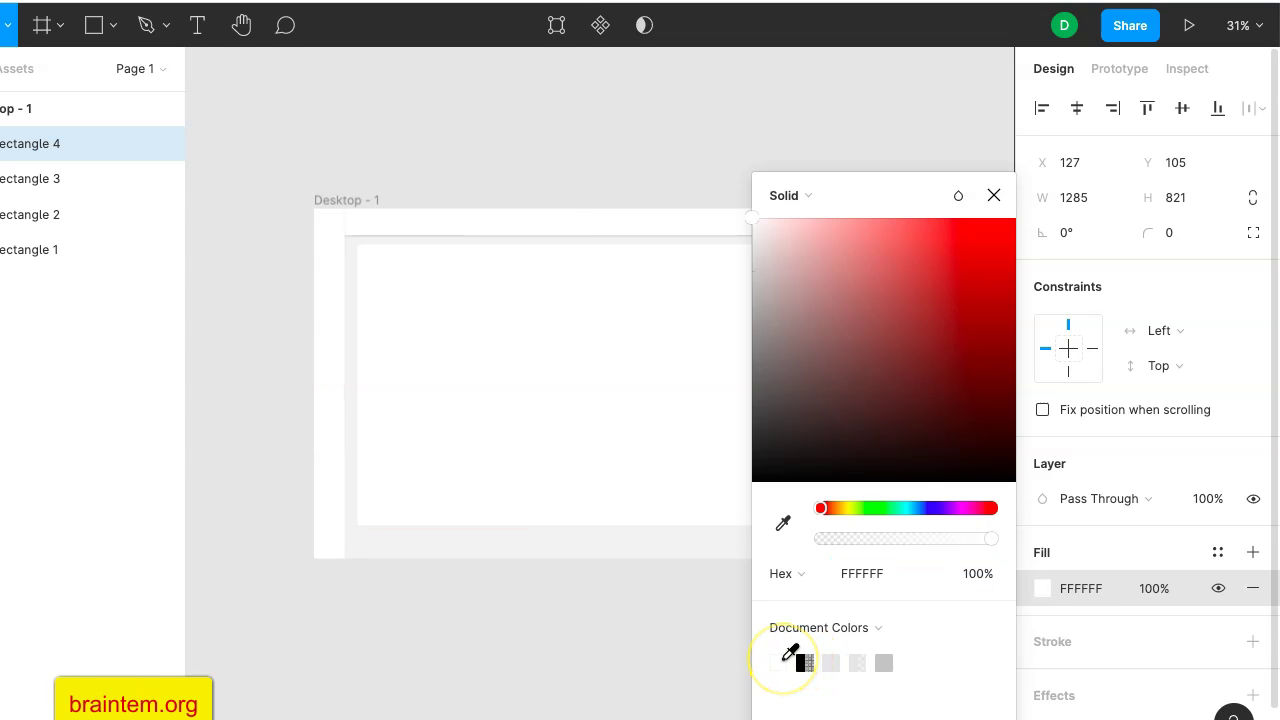
Set the white inner rectangle's corner radius to 10, deselect it and inspect its rounded corner up close.
click(1178, 234)
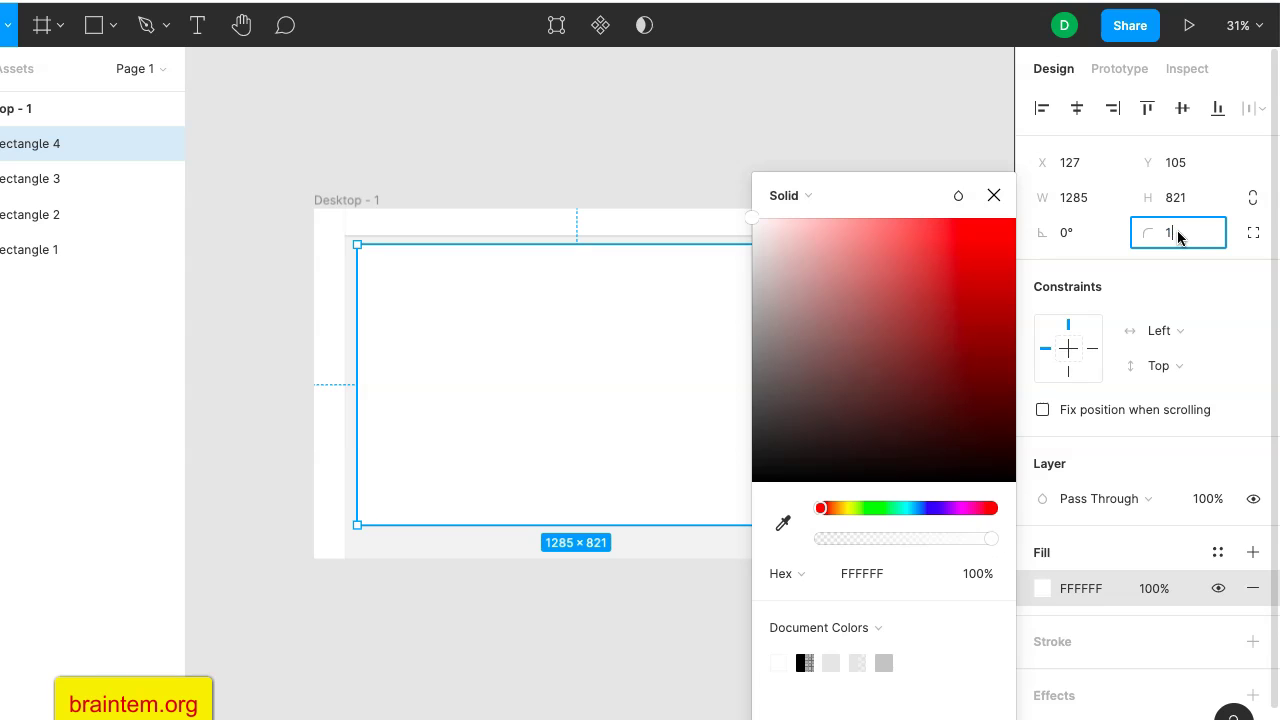
text(10)
click(994, 195)
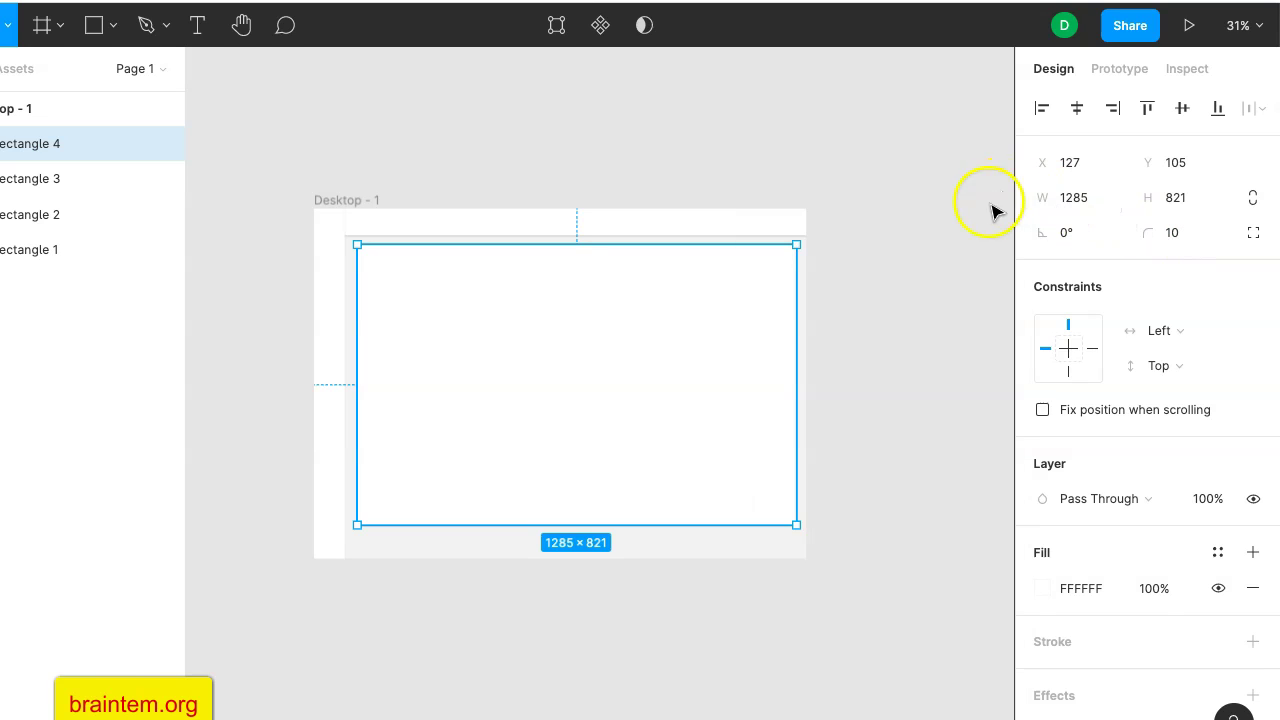
click(956, 256)
scroll(806, 286, up, 5)
scroll(806, 270, up, 1)
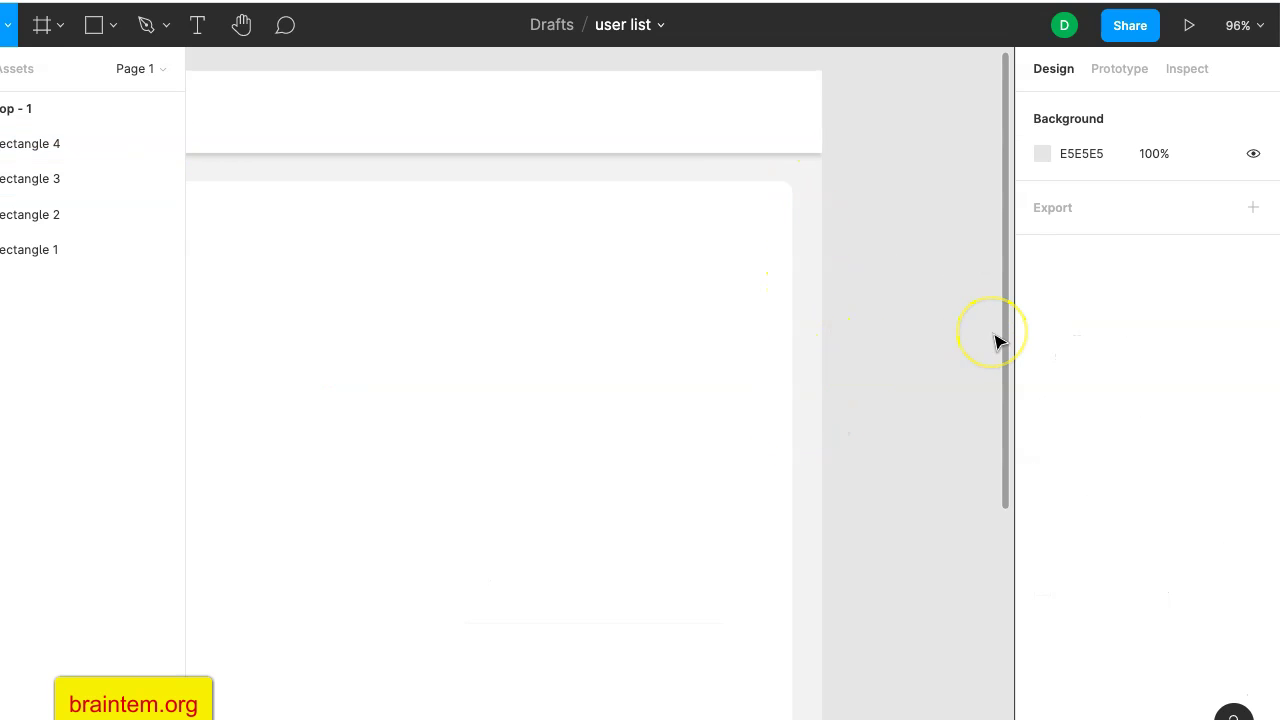
Add a drop shadow to the white content card, review its shadow settings and deselect the card.
scroll(990, 342, down, 3)
click(843, 371)
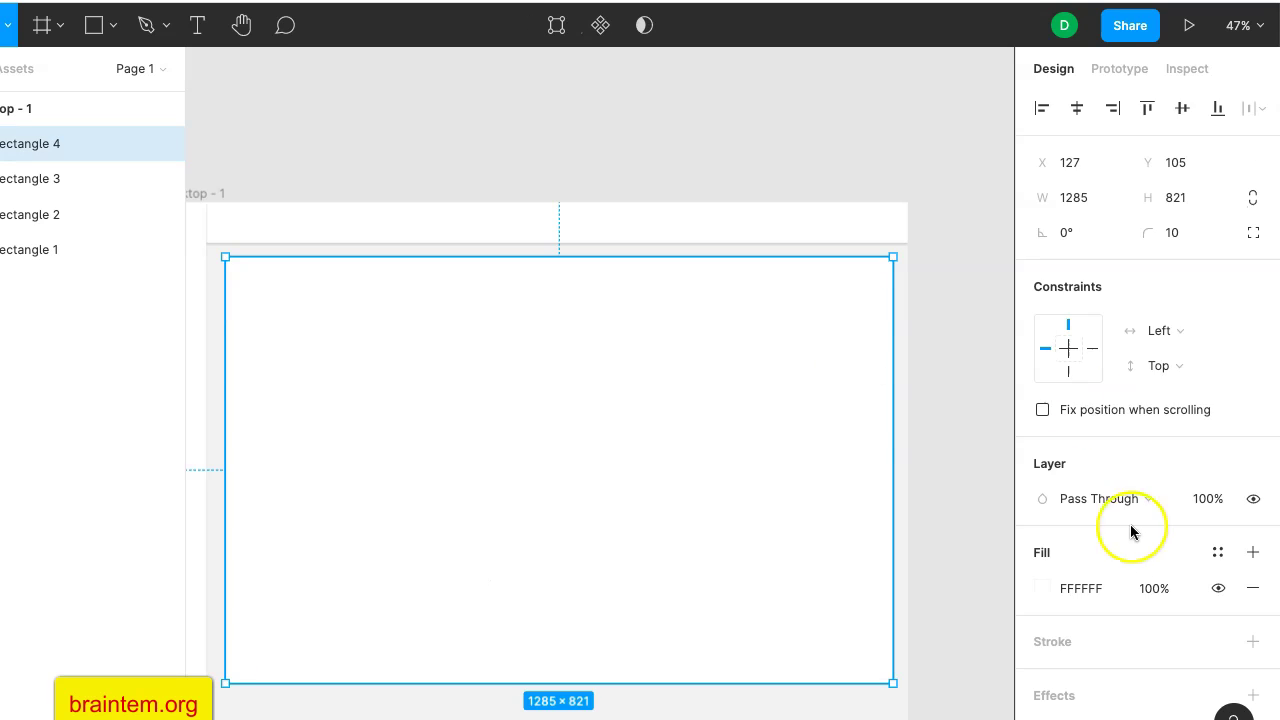
scroll(1131, 531, down, 1)
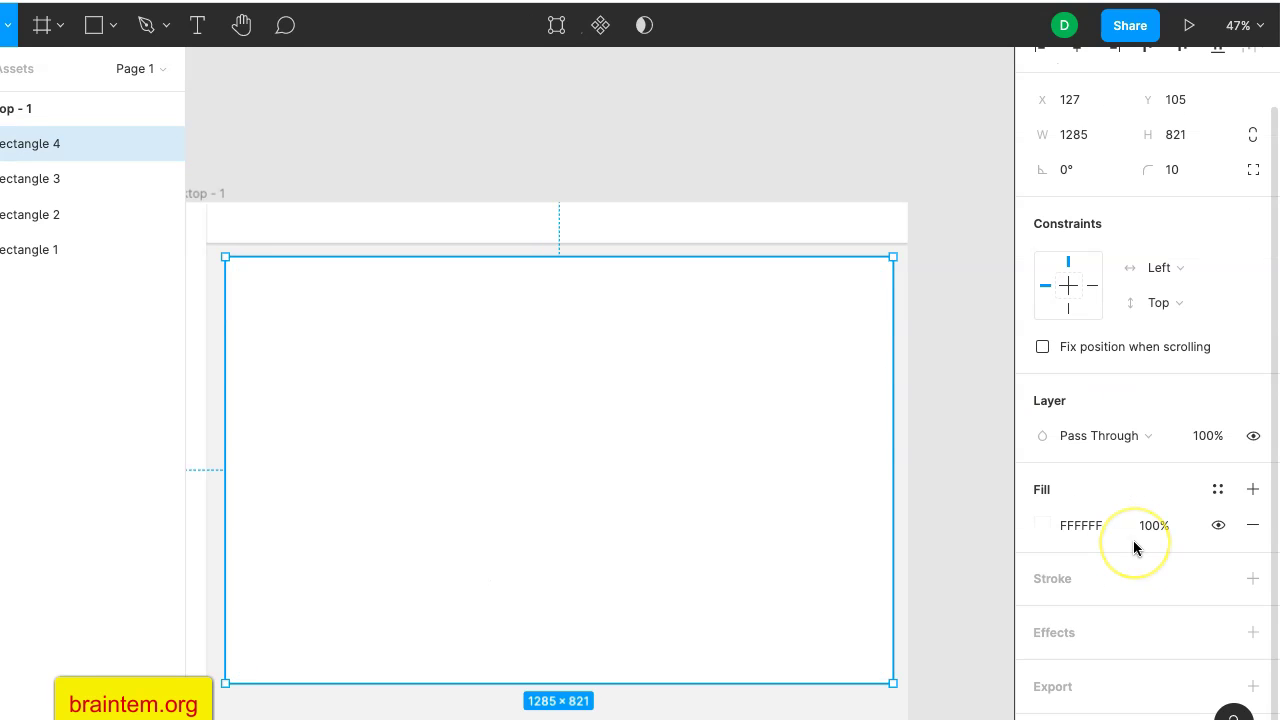
click(1047, 634)
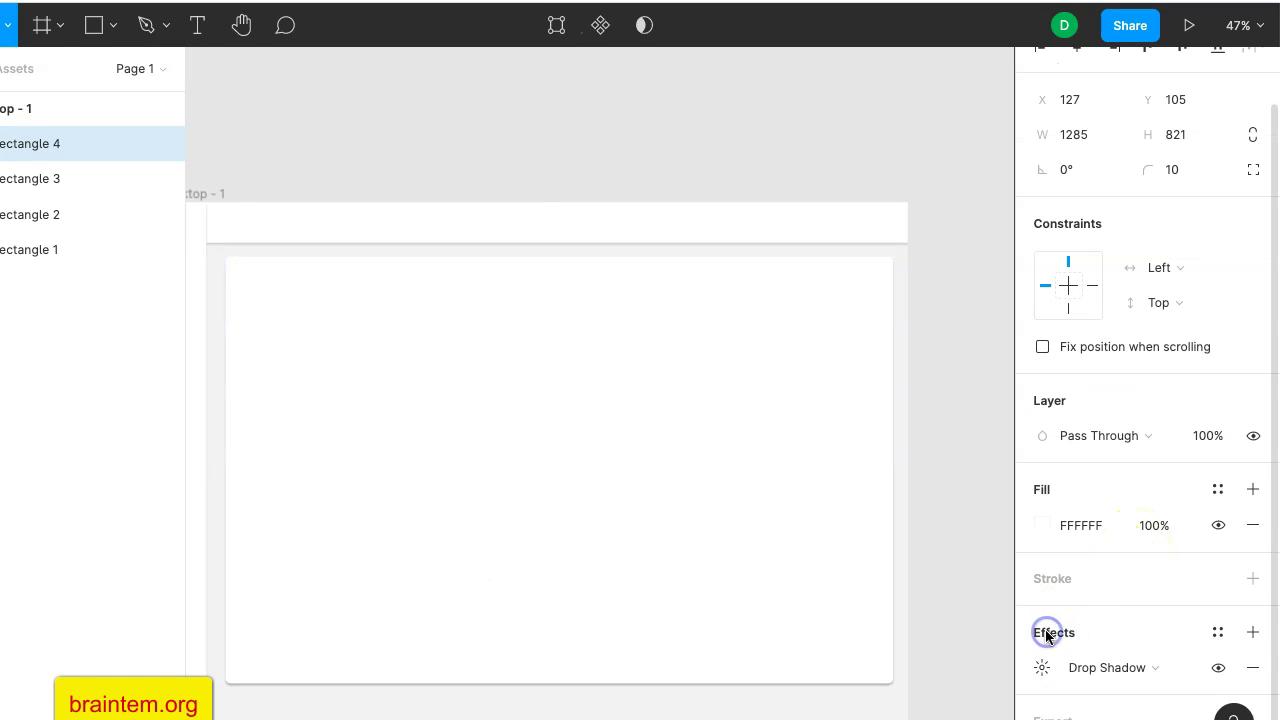
click(963, 410)
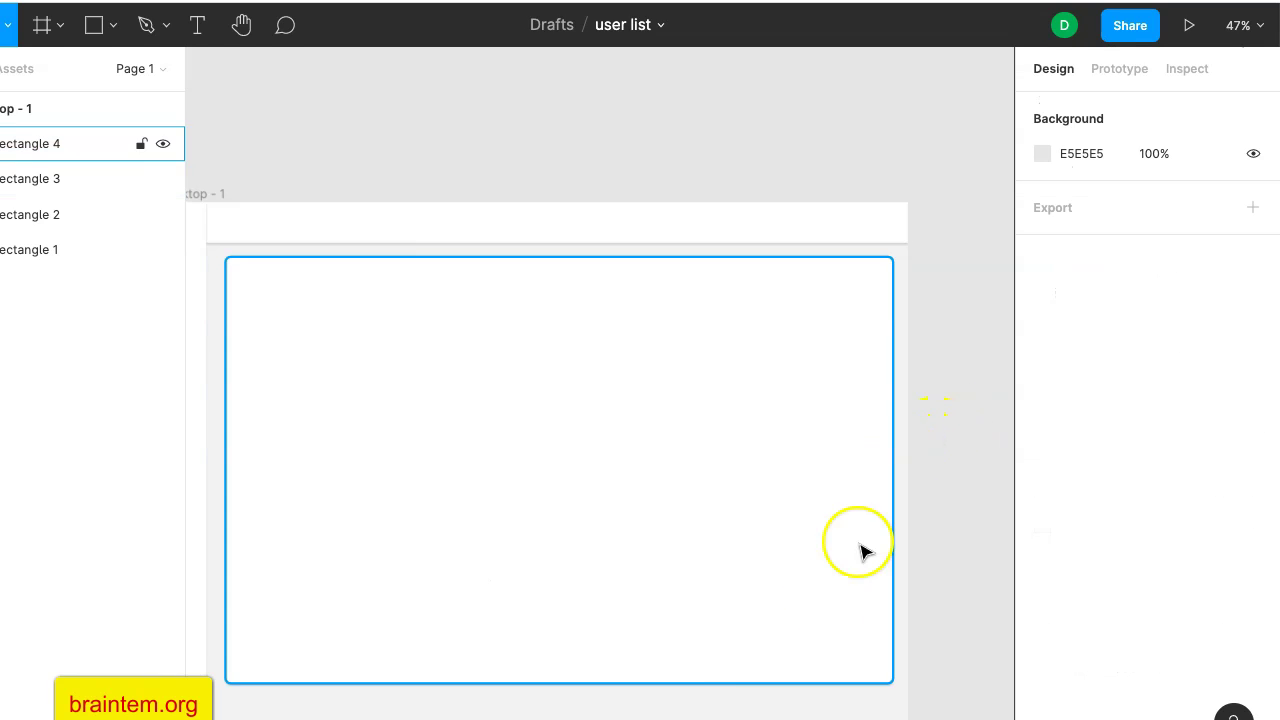
click(749, 415)
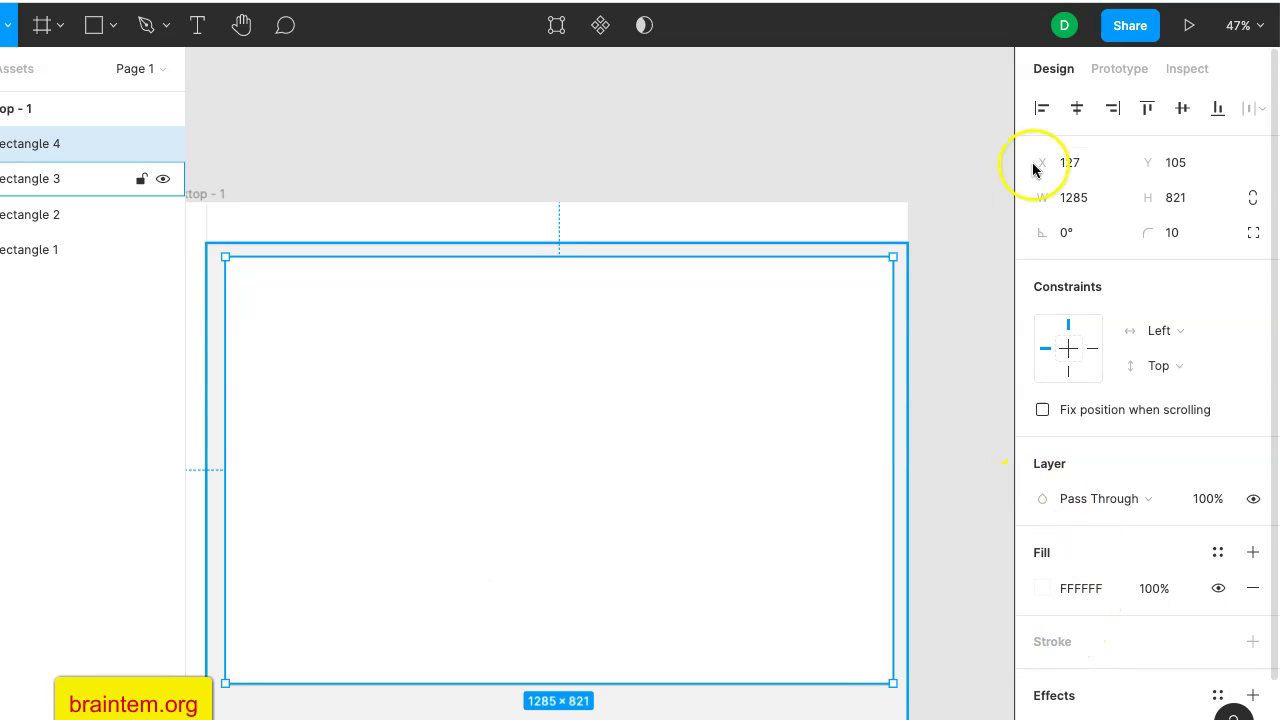
scroll(1190, 270, down, 2)
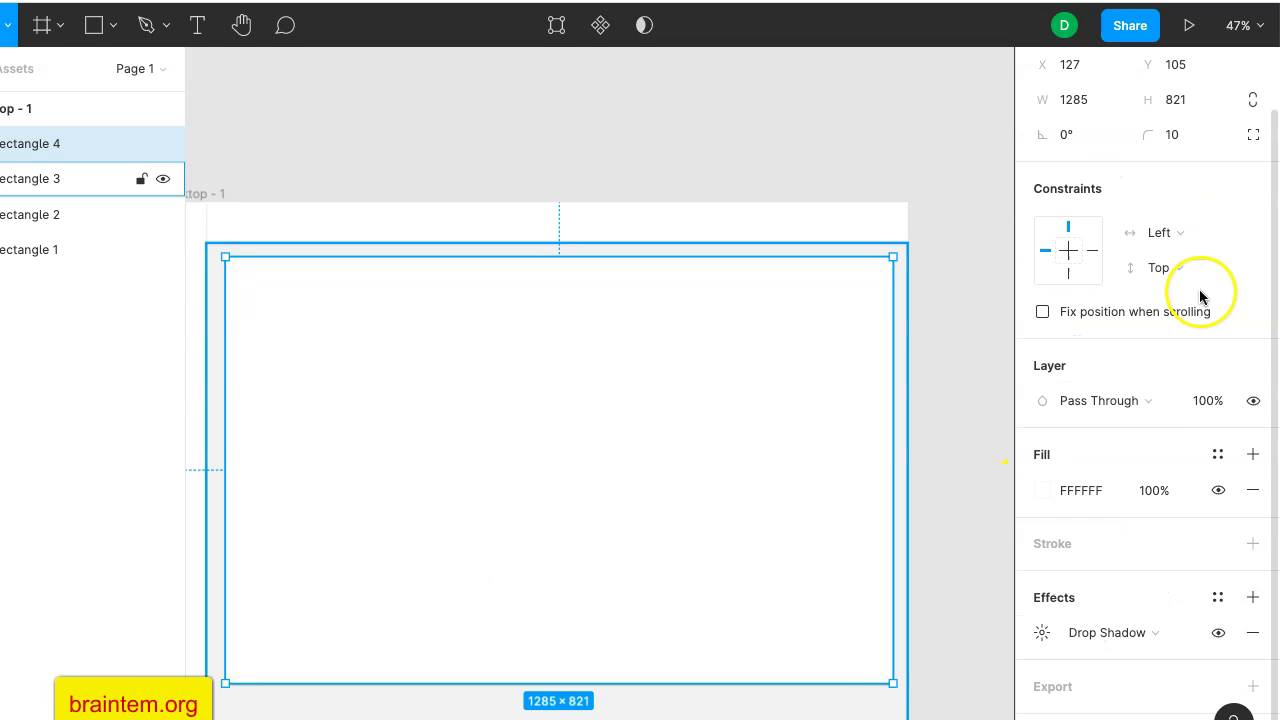
click(1042, 633)
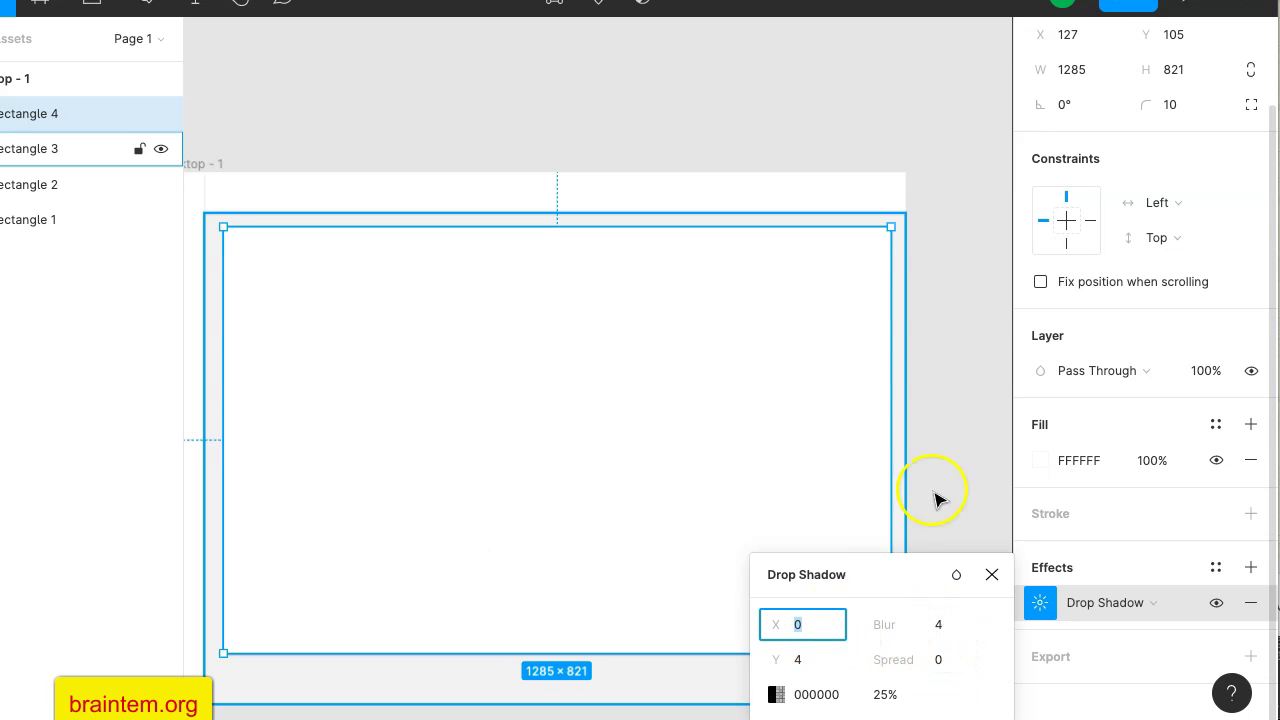
click(998, 458)
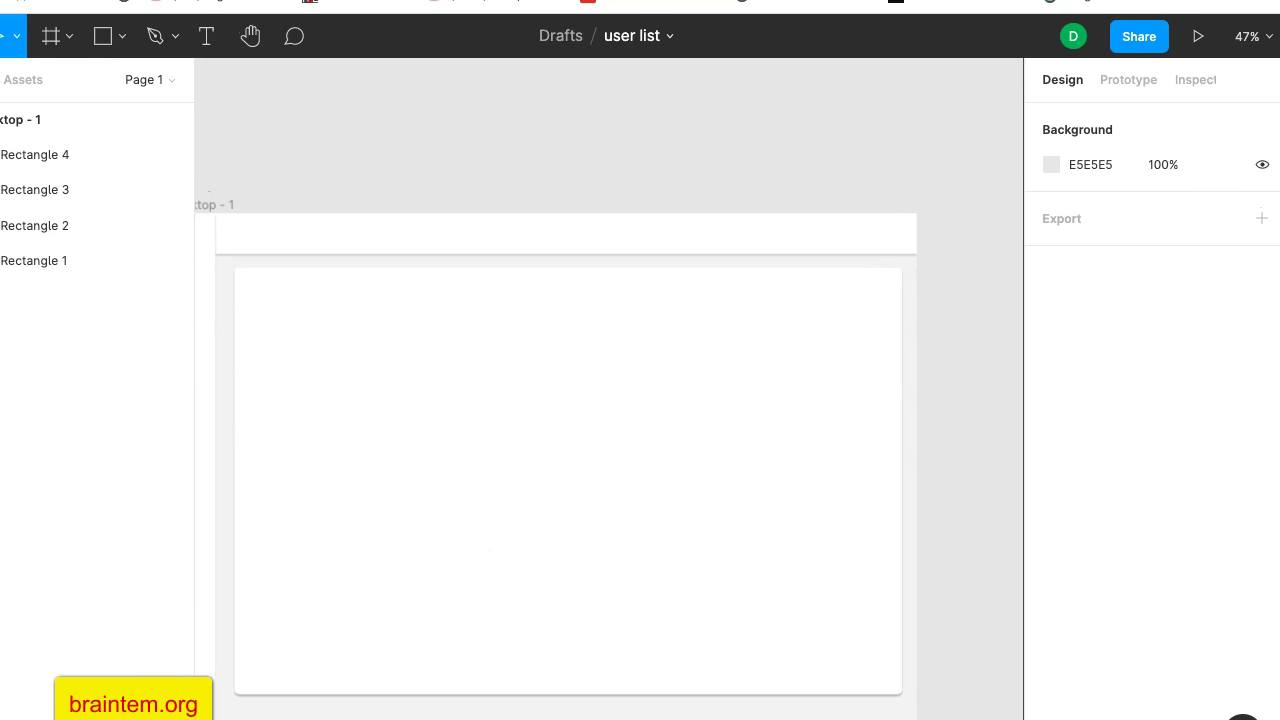
Add the text "All Employees Info" near the white card's upper-left corner and compare it with the heading in the w3layouts demo.
click(206, 37)
click(253, 293)
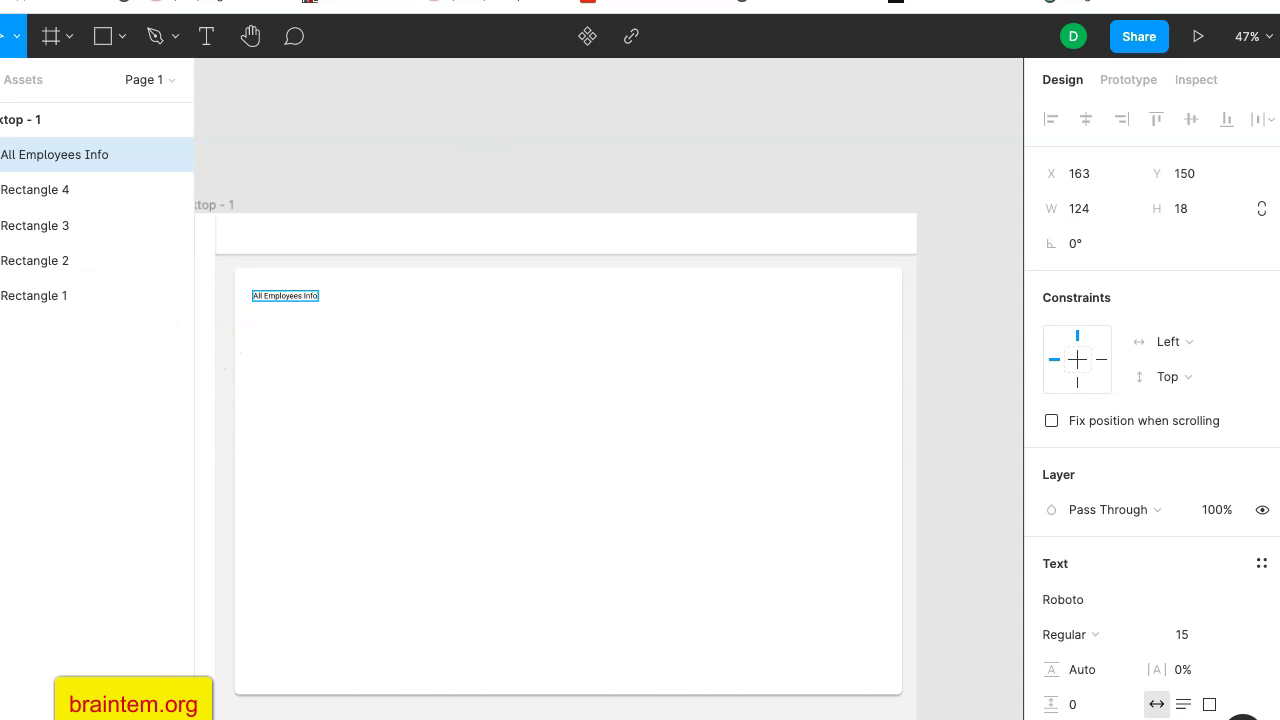
click(1100, 2)
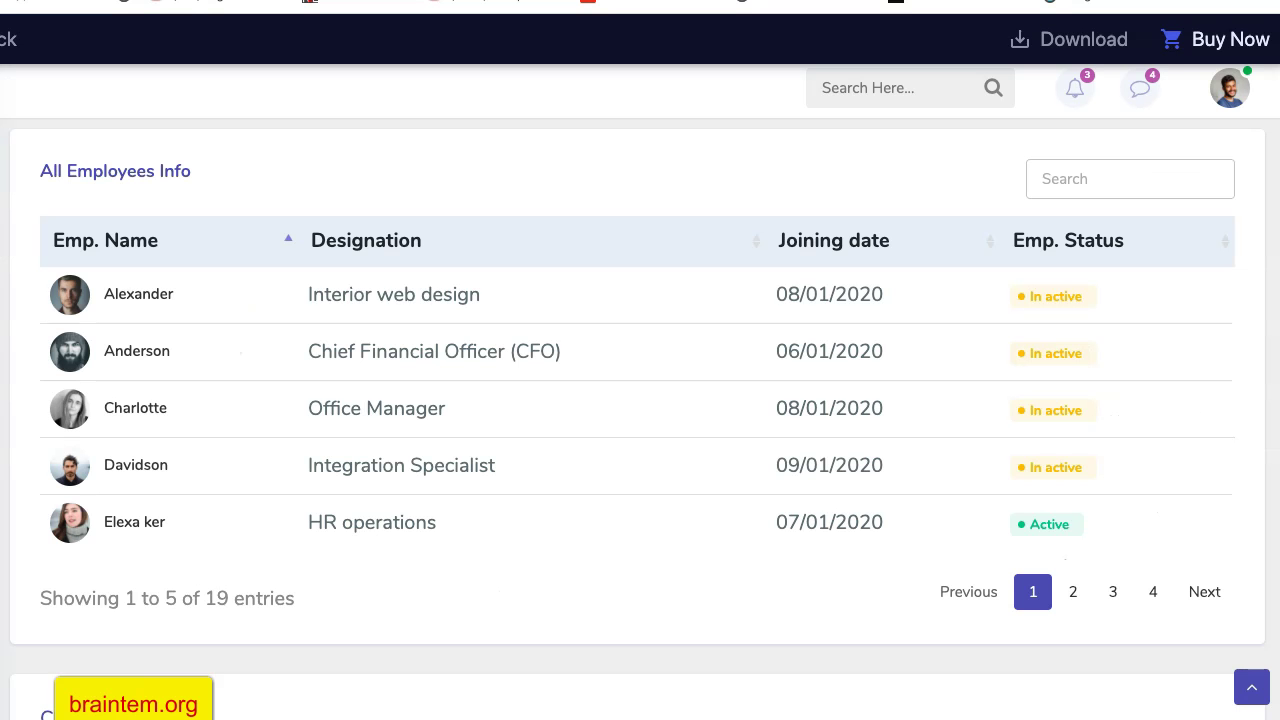
click(1070, 2)
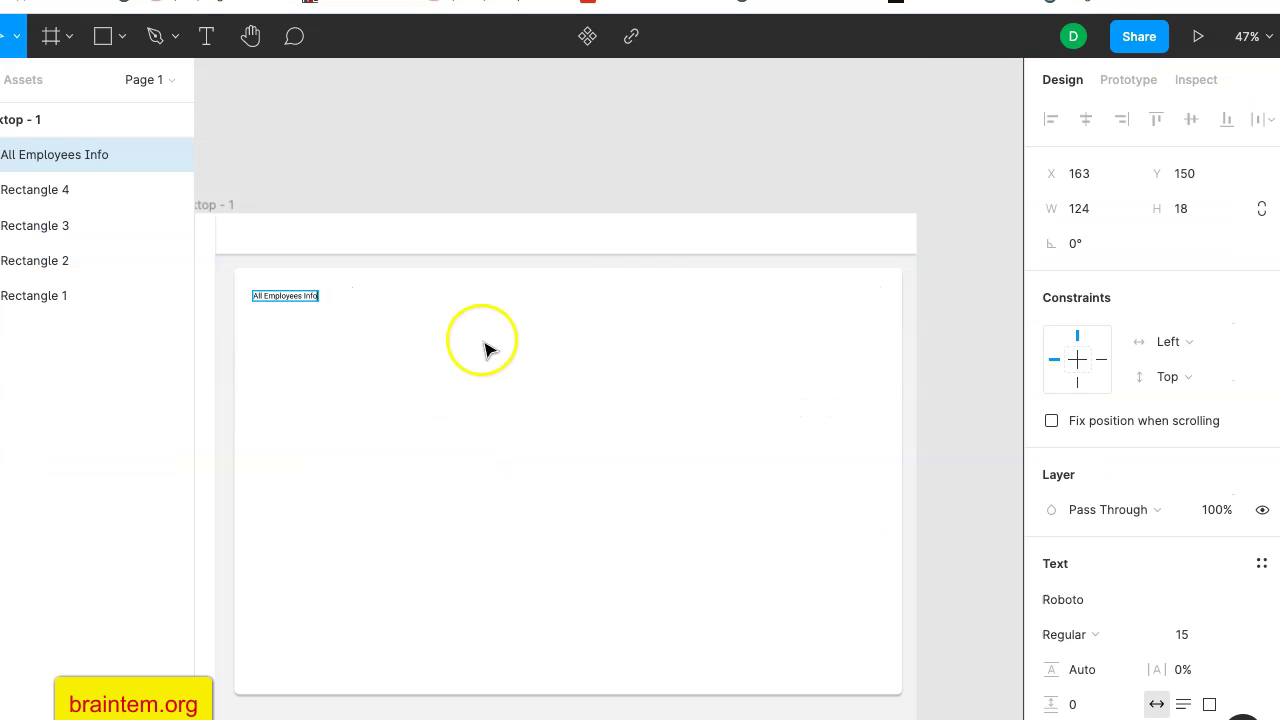
Set the font size of the All Employees Info heading to 25.
scroll(476, 350, up, 5)
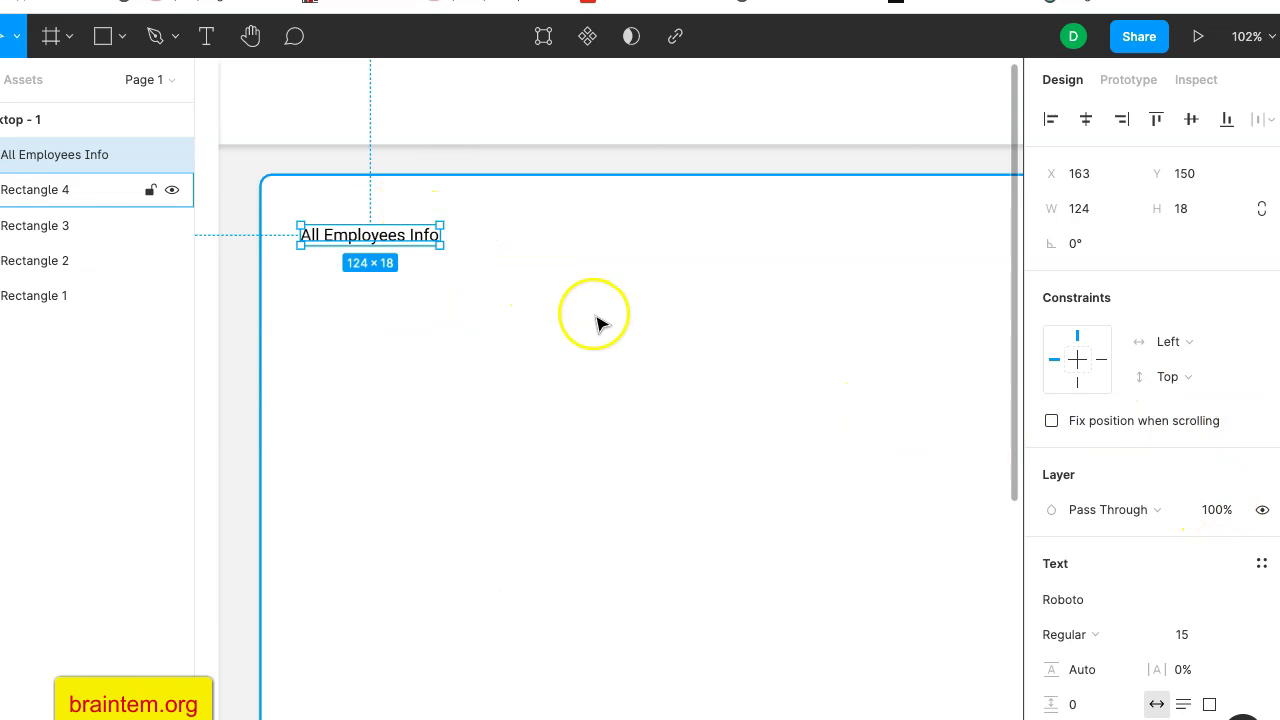
scroll(1095, 470, down, 3)
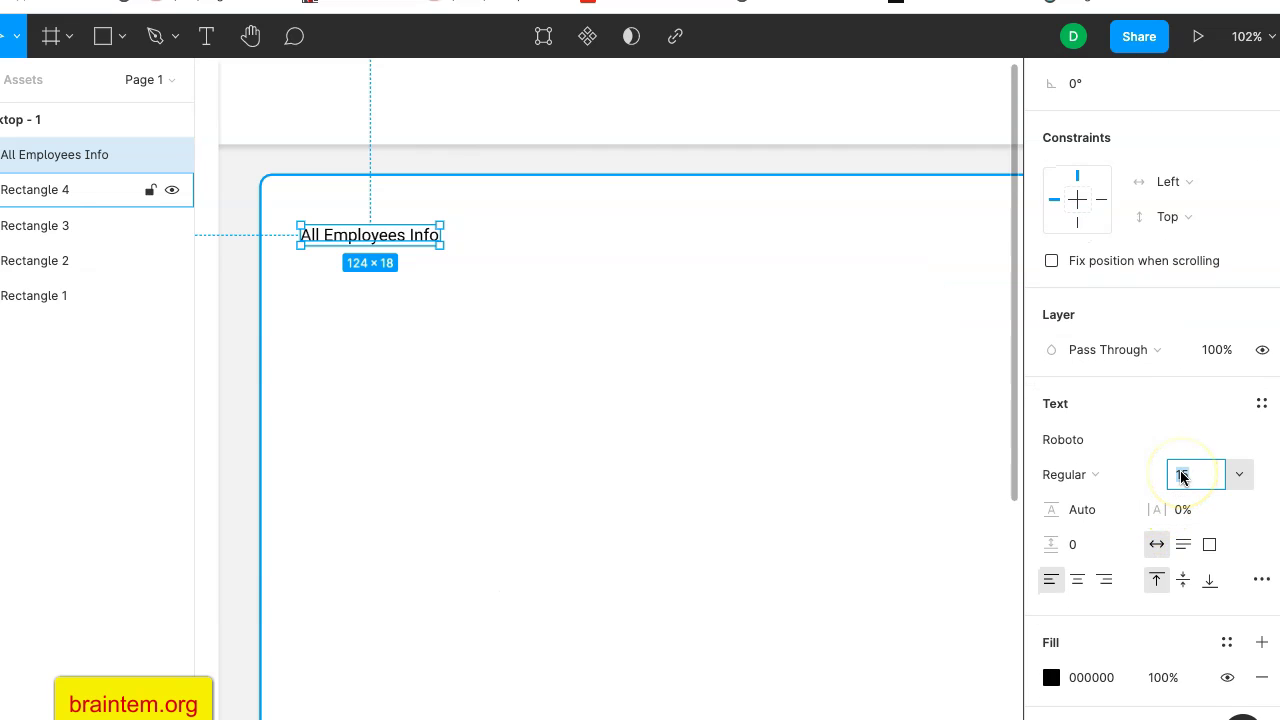
key(Return)
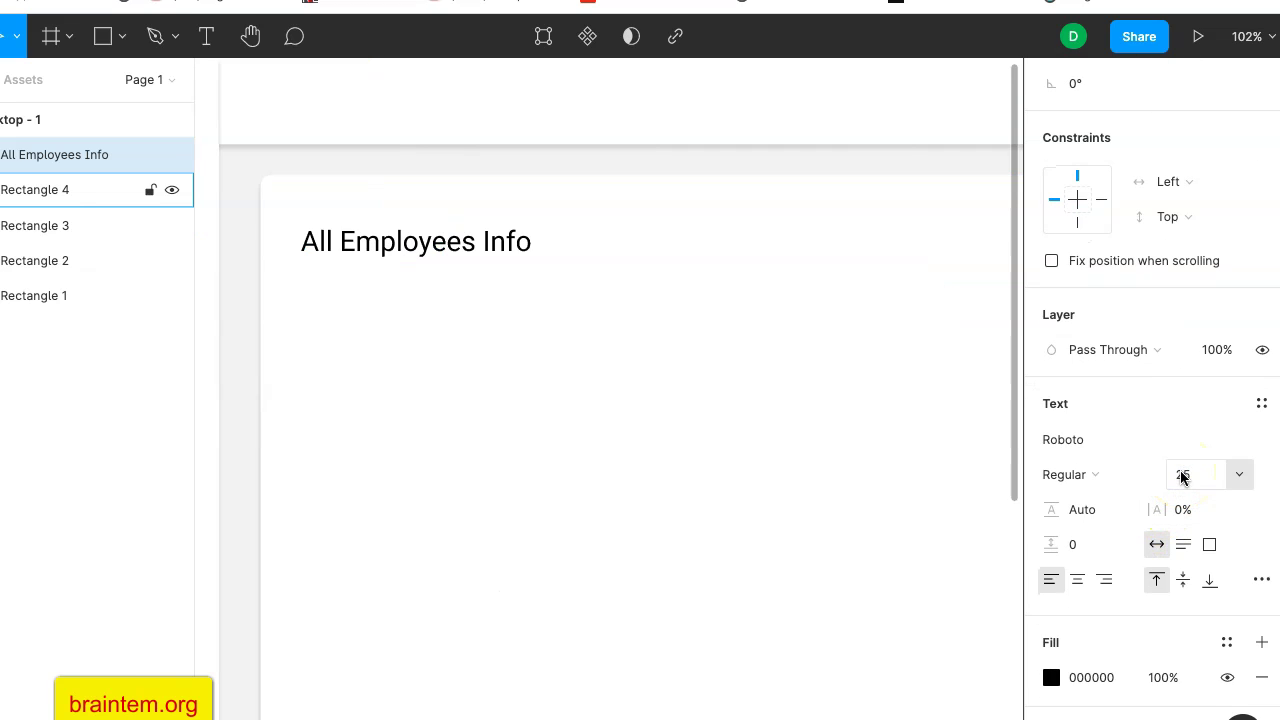
scroll(823, 463, down, 3)
scroll(823, 463, down, 3)
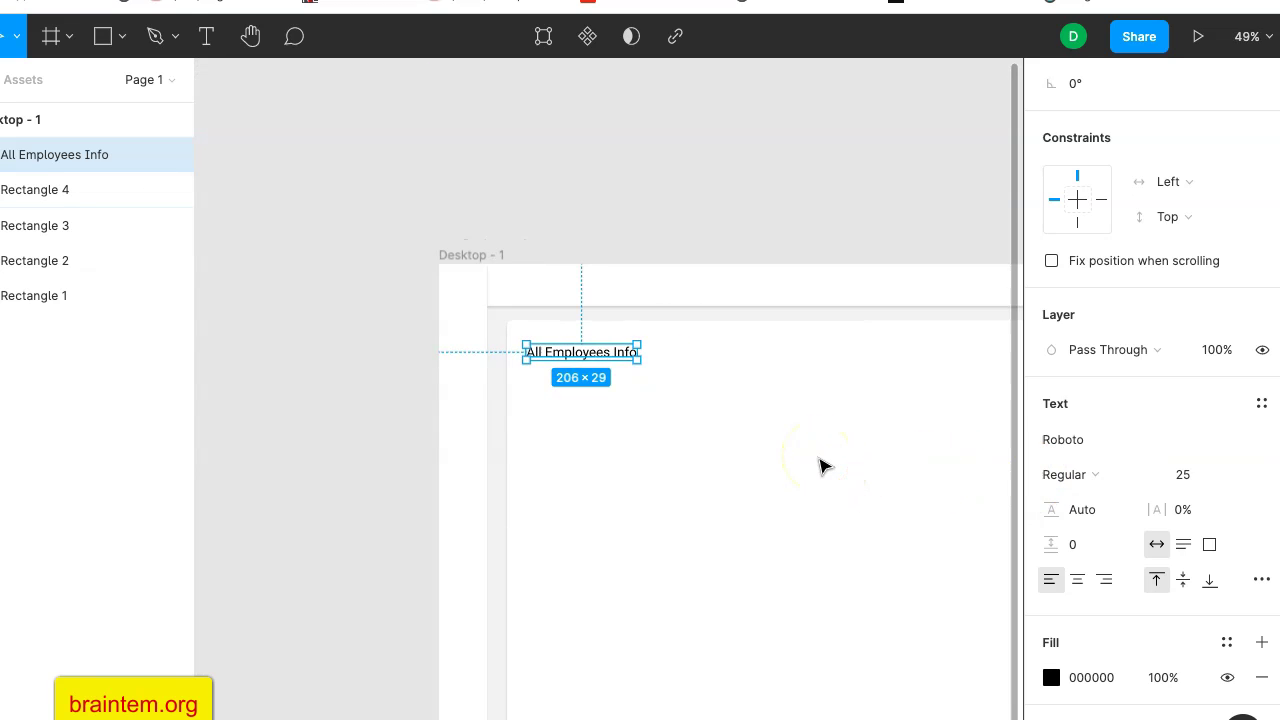
scroll(823, 463, right, 3)
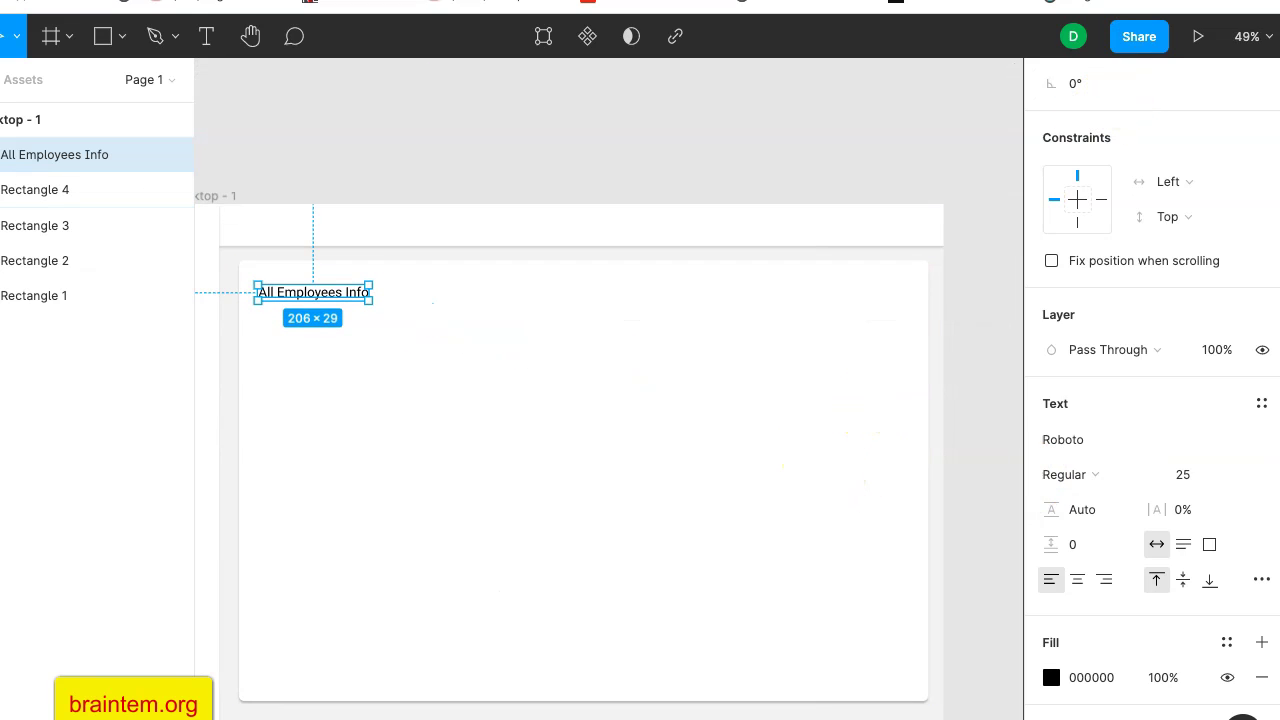
Check the demo's heading color, fill the All Employees Info text with dark blue (164B89) and deselect it.
click(1110, 1)
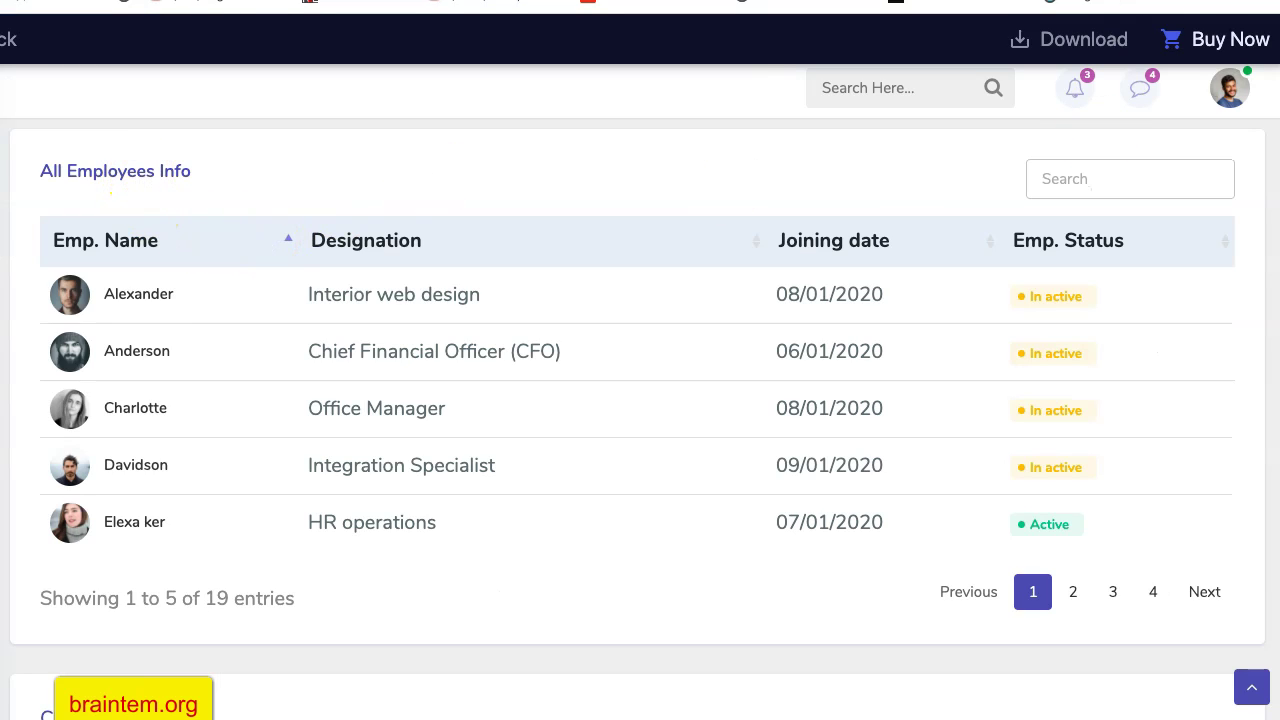
click(1063, 3)
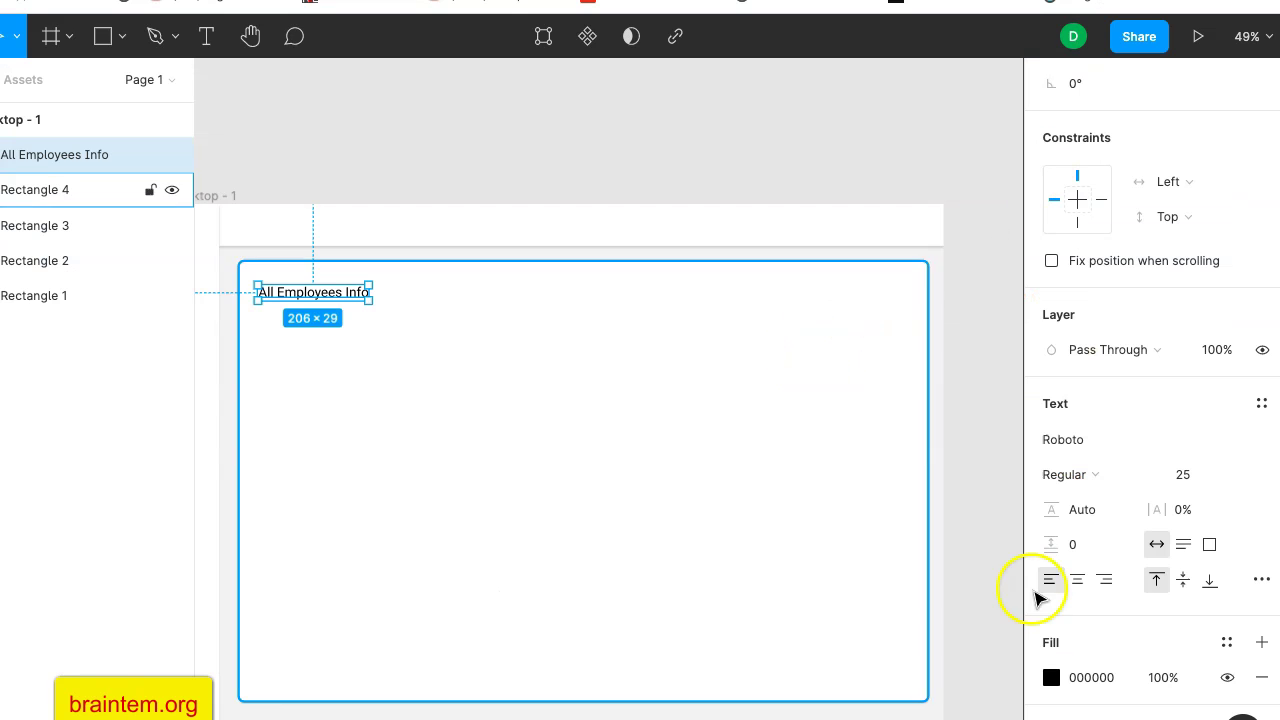
scroll(1143, 560, down, 3)
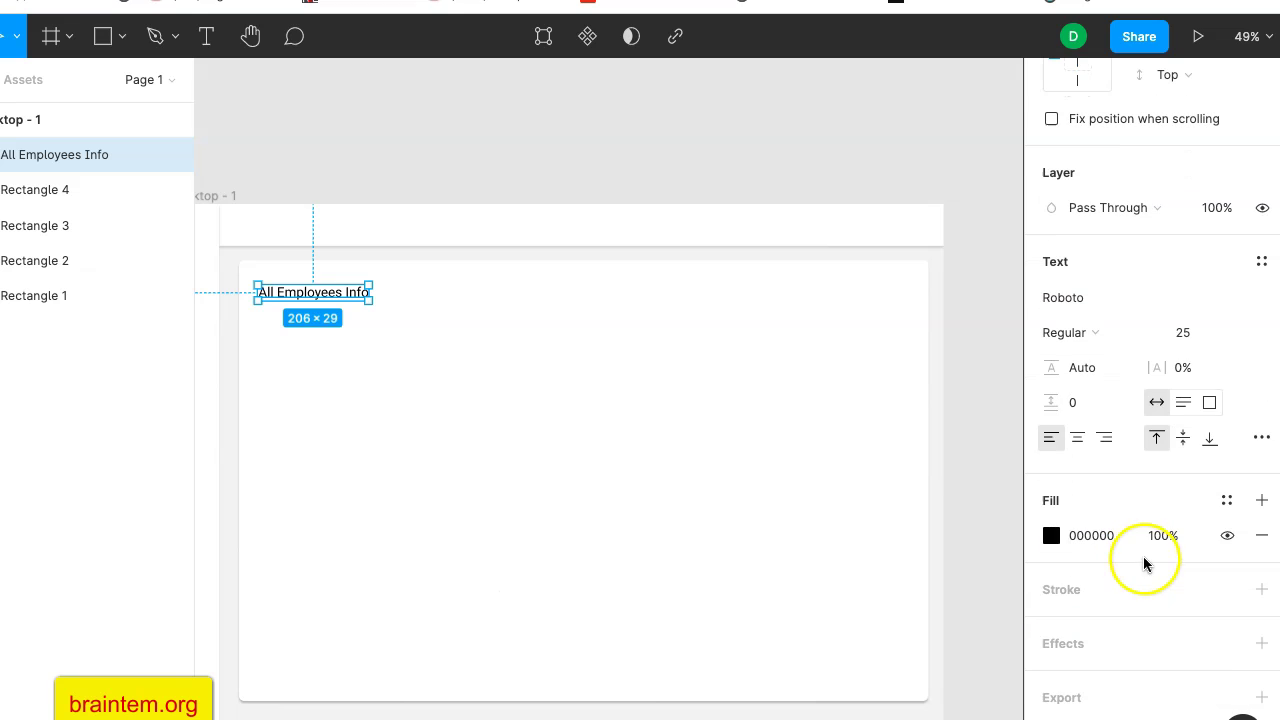
click(1052, 536)
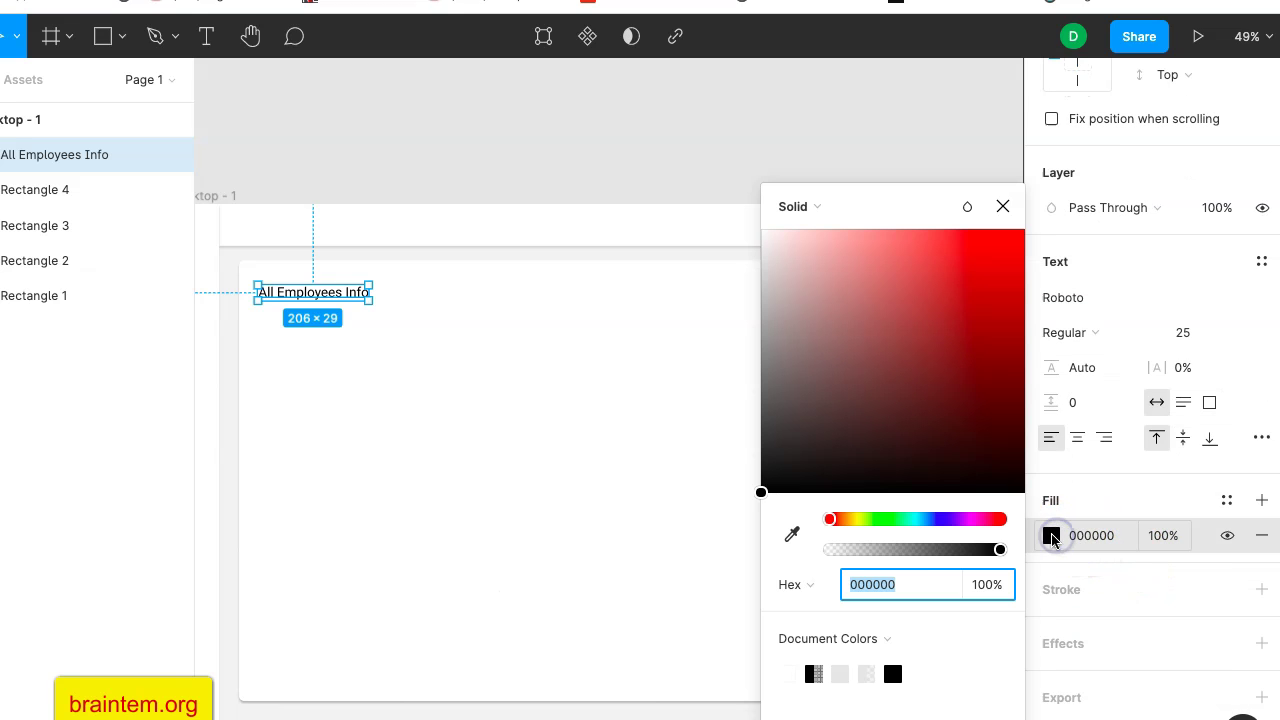
click(930, 518)
click(967, 256)
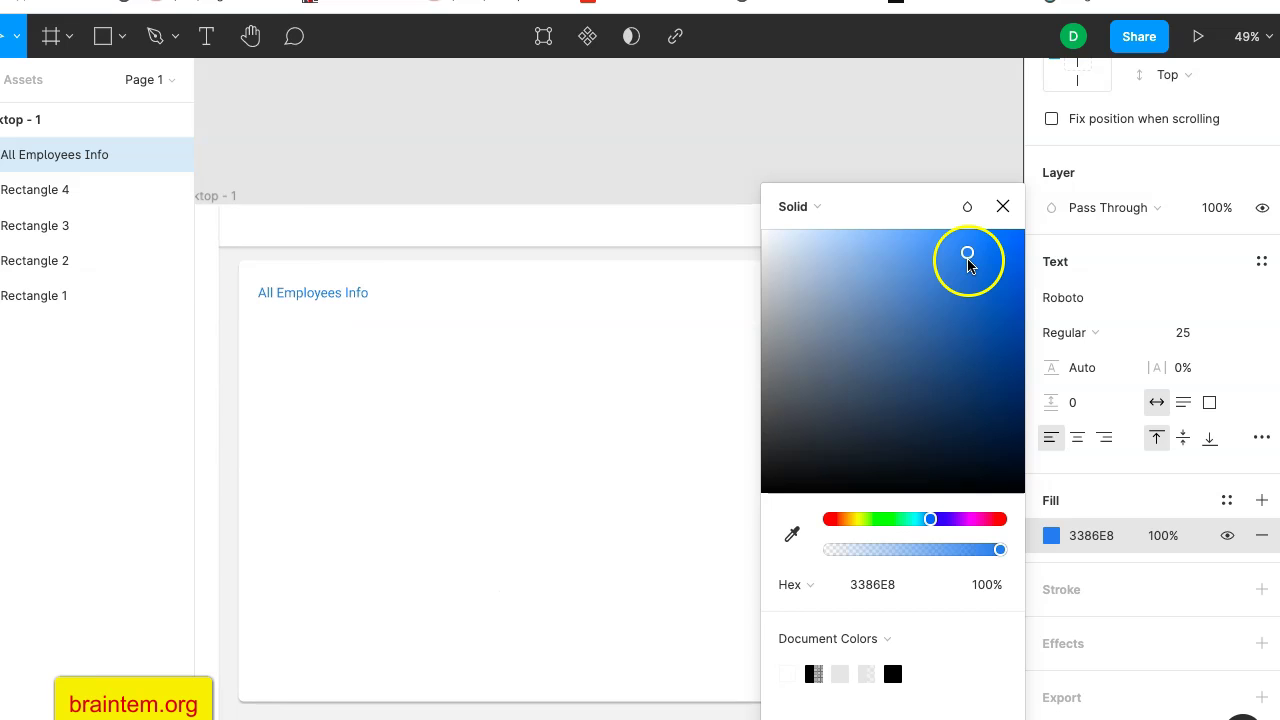
click(987, 292)
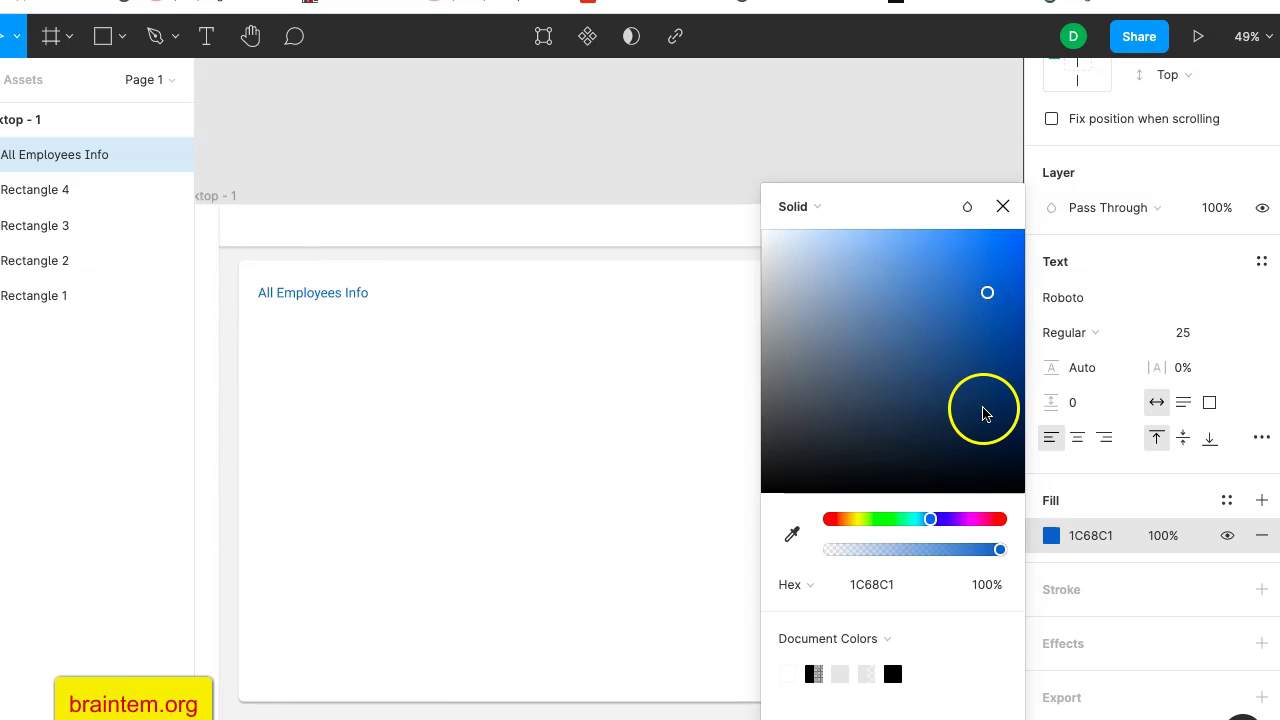
click(983, 404)
click(983, 355)
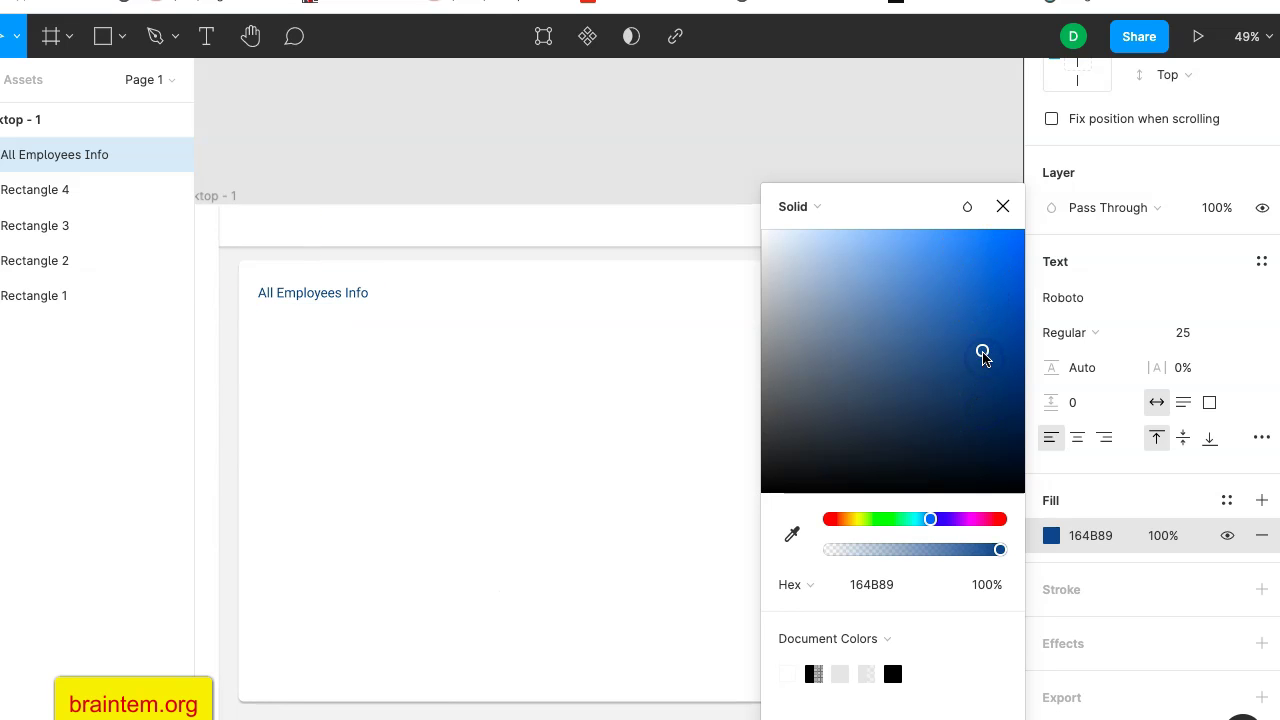
click(651, 150)
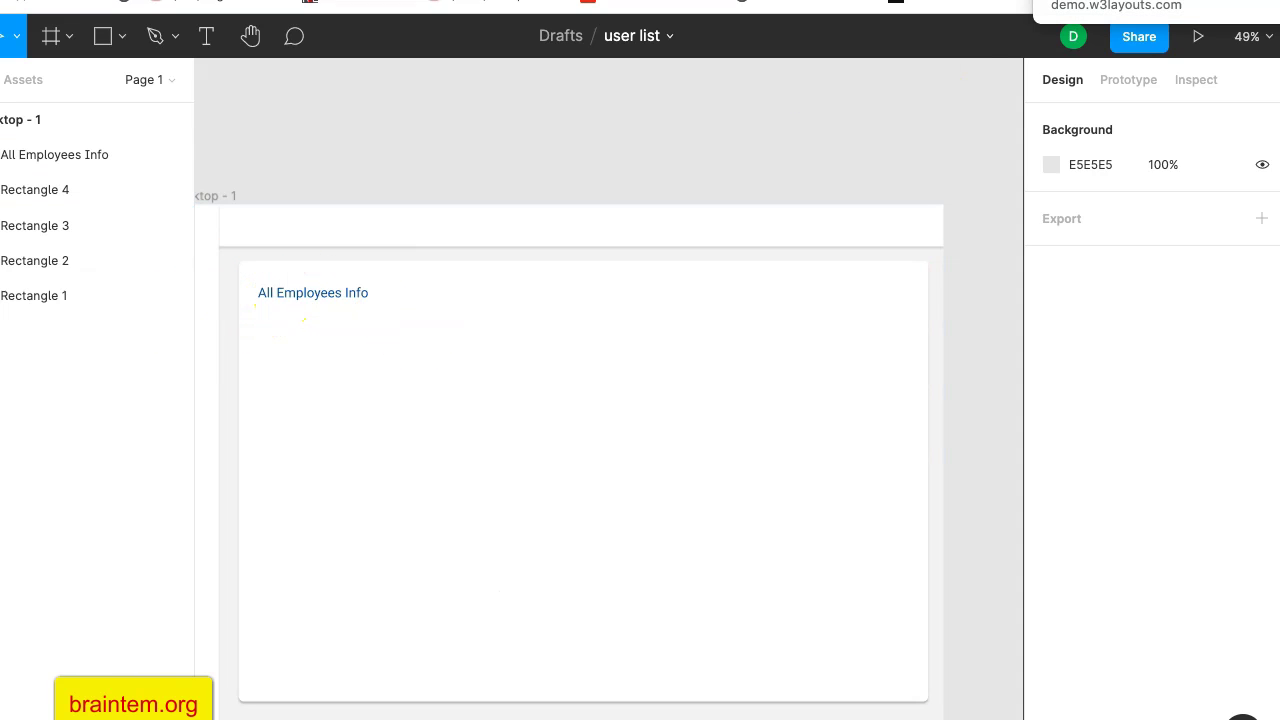
Following the demo's employee table, draw a header row rectangle of 1216 × 68 below the All Employees Info heading in the white card.
click(1060, 3)
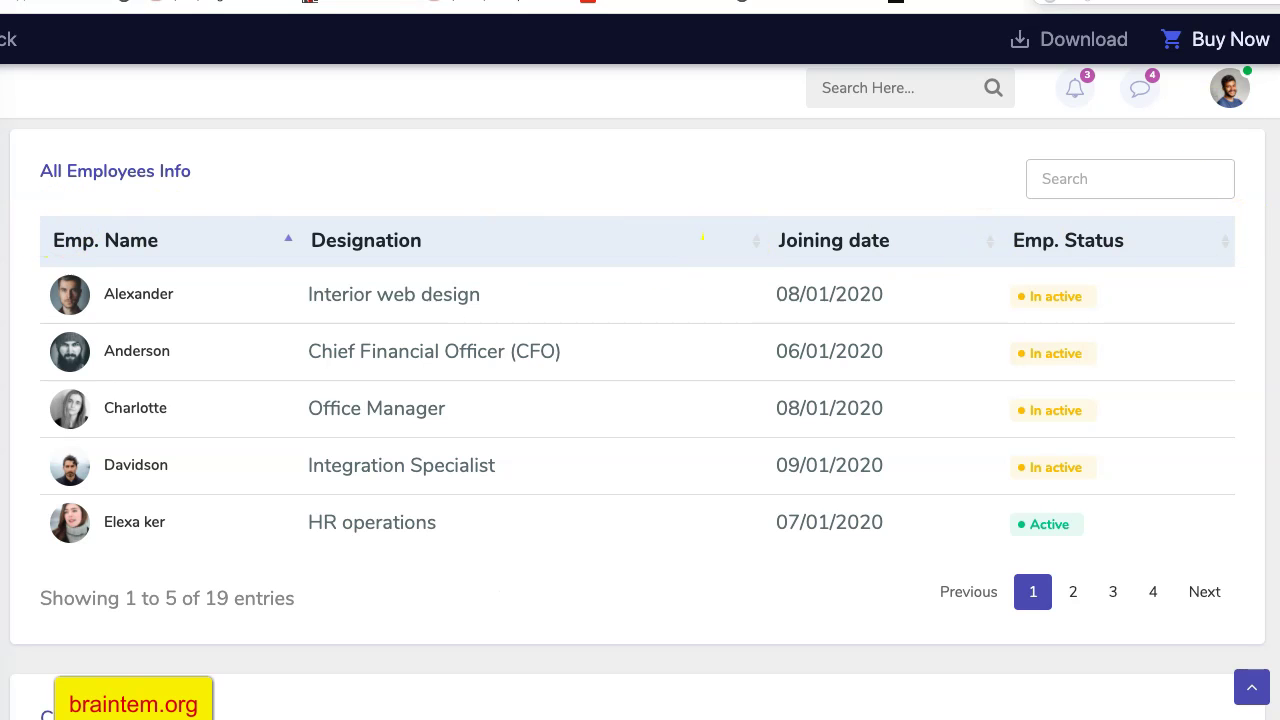
click(1100, 2)
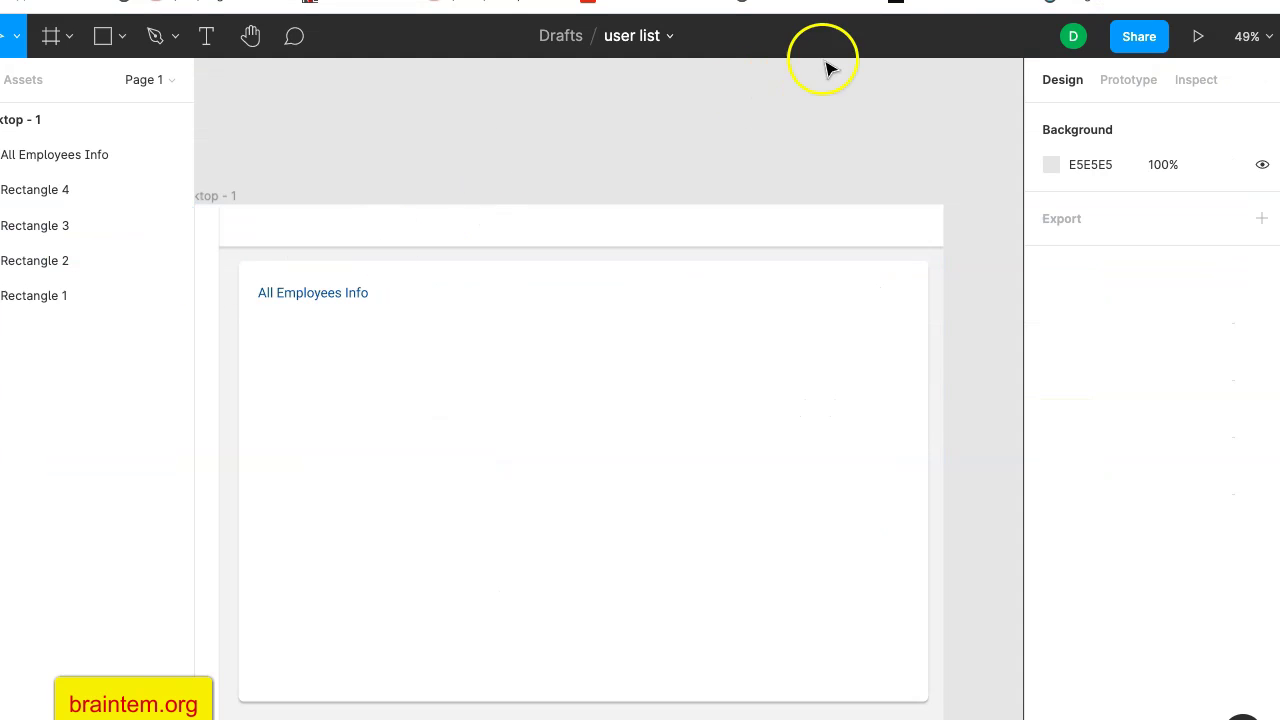
click(915, 5)
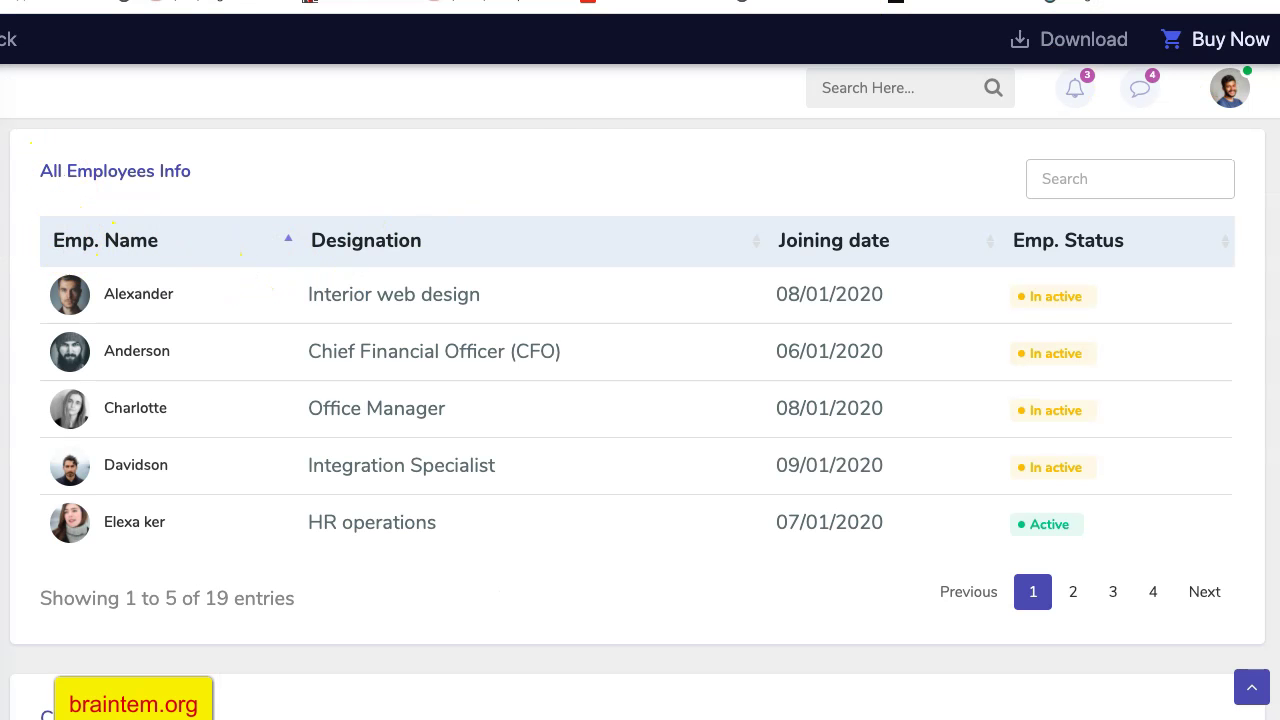
key(ctrl+Tab)
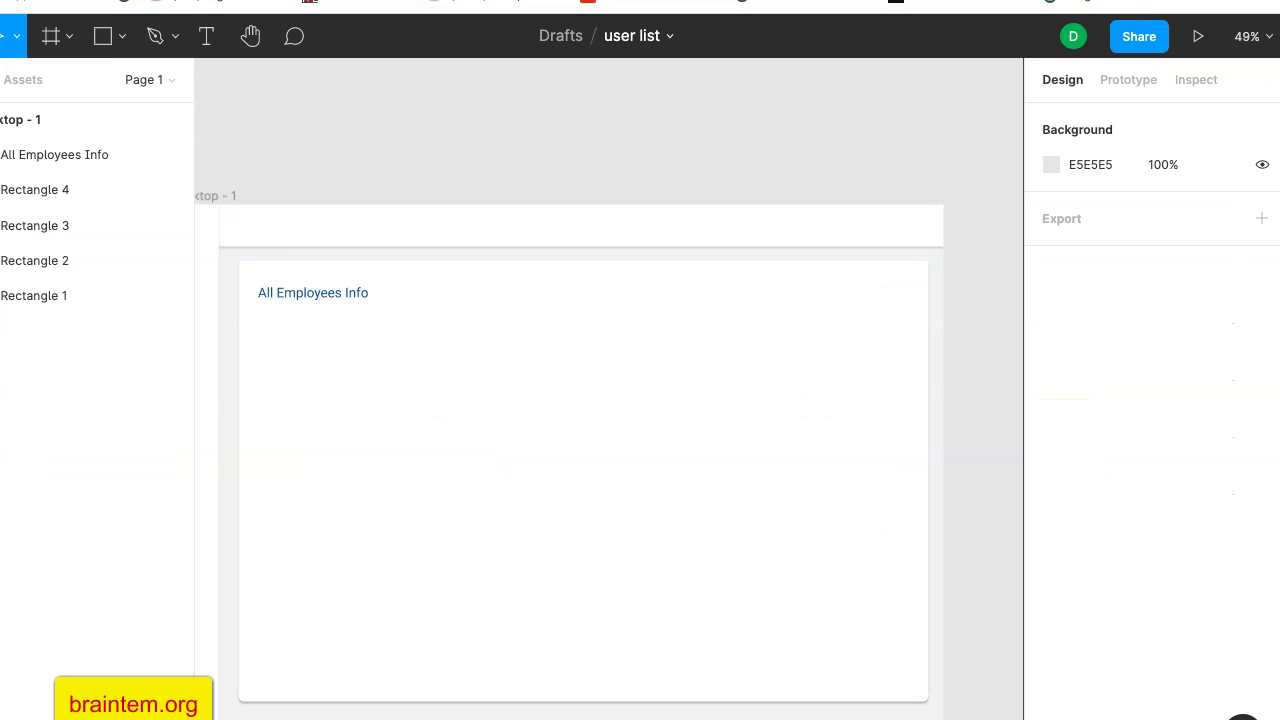
click(103, 36)
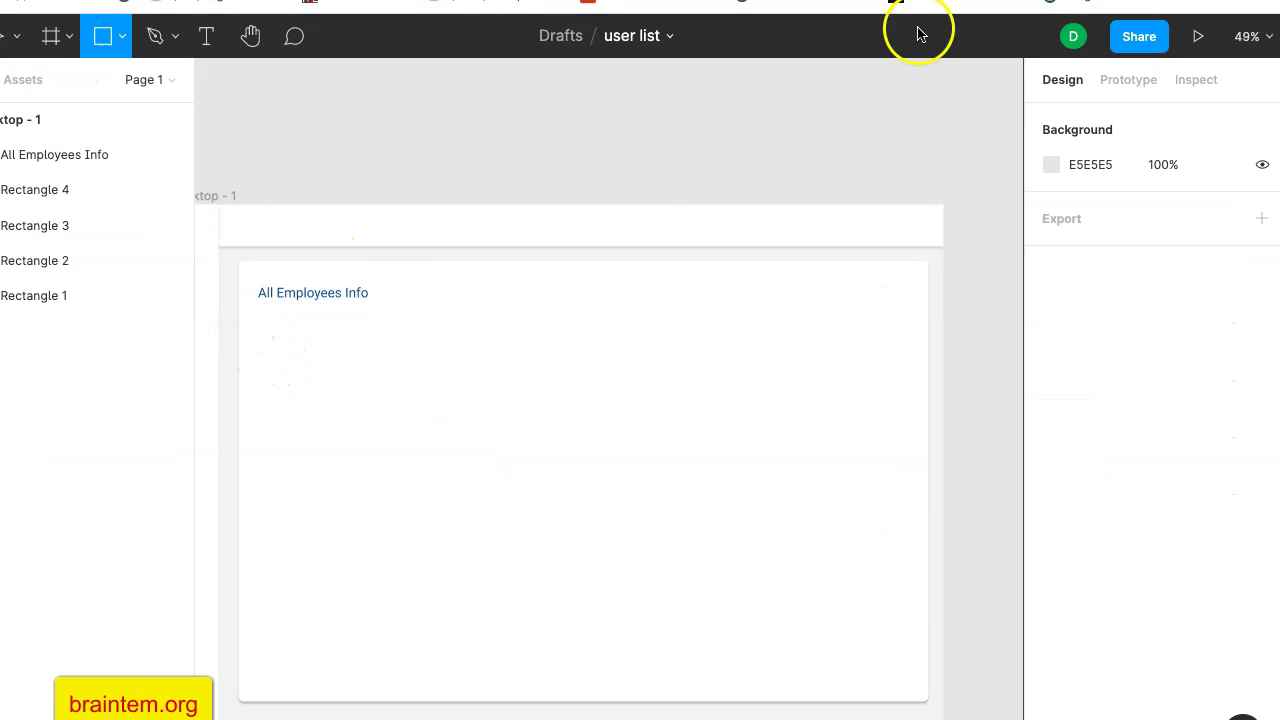
click(1100, 2)
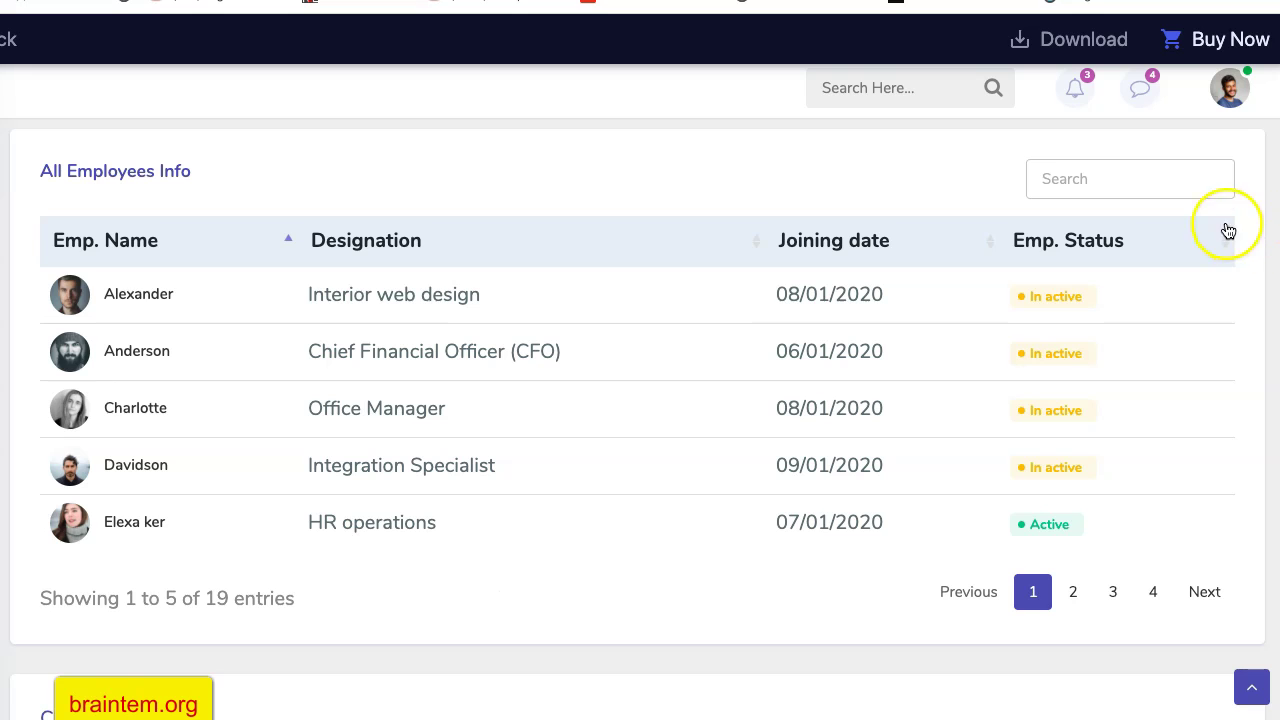
click(1060, 2)
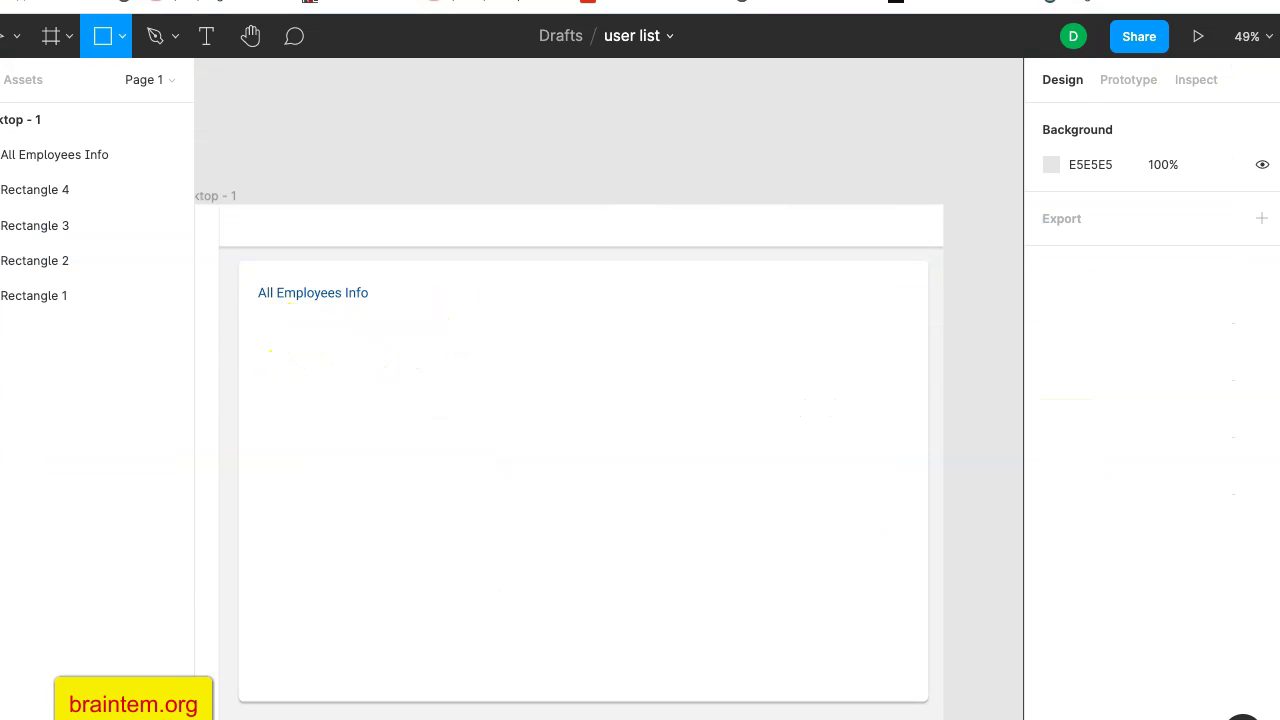
click(1100, 2)
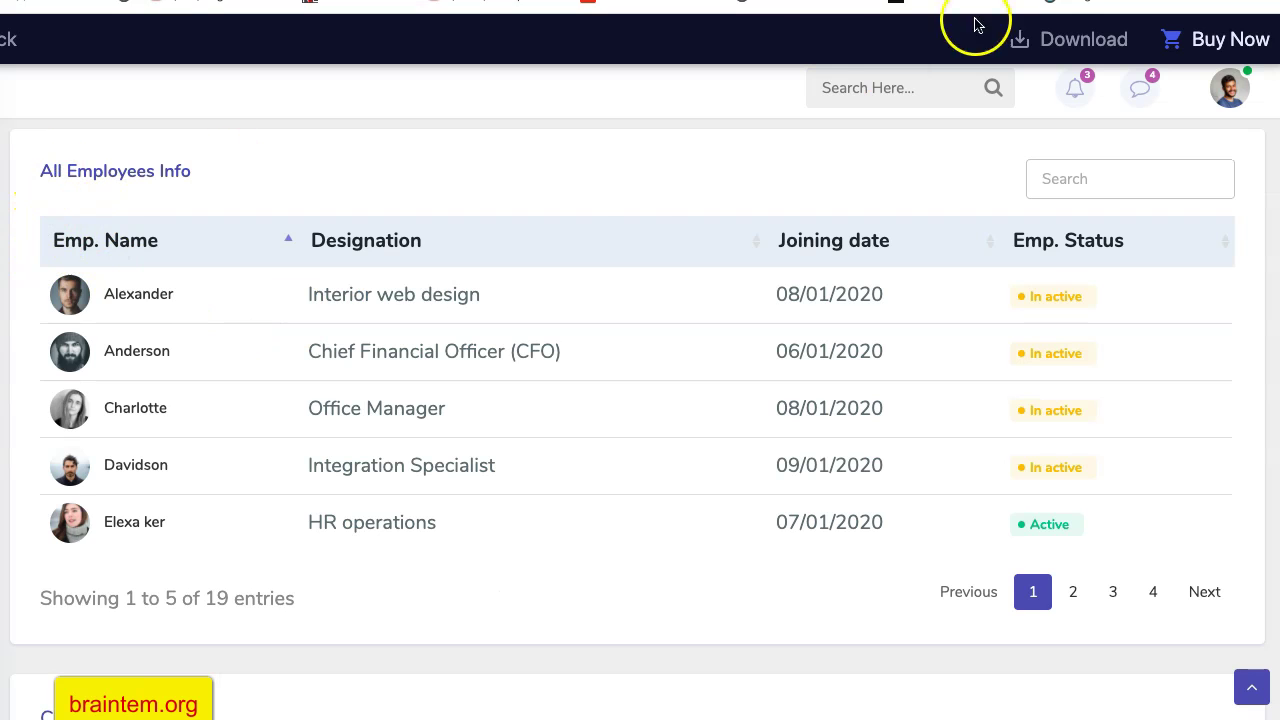
click(110, 2)
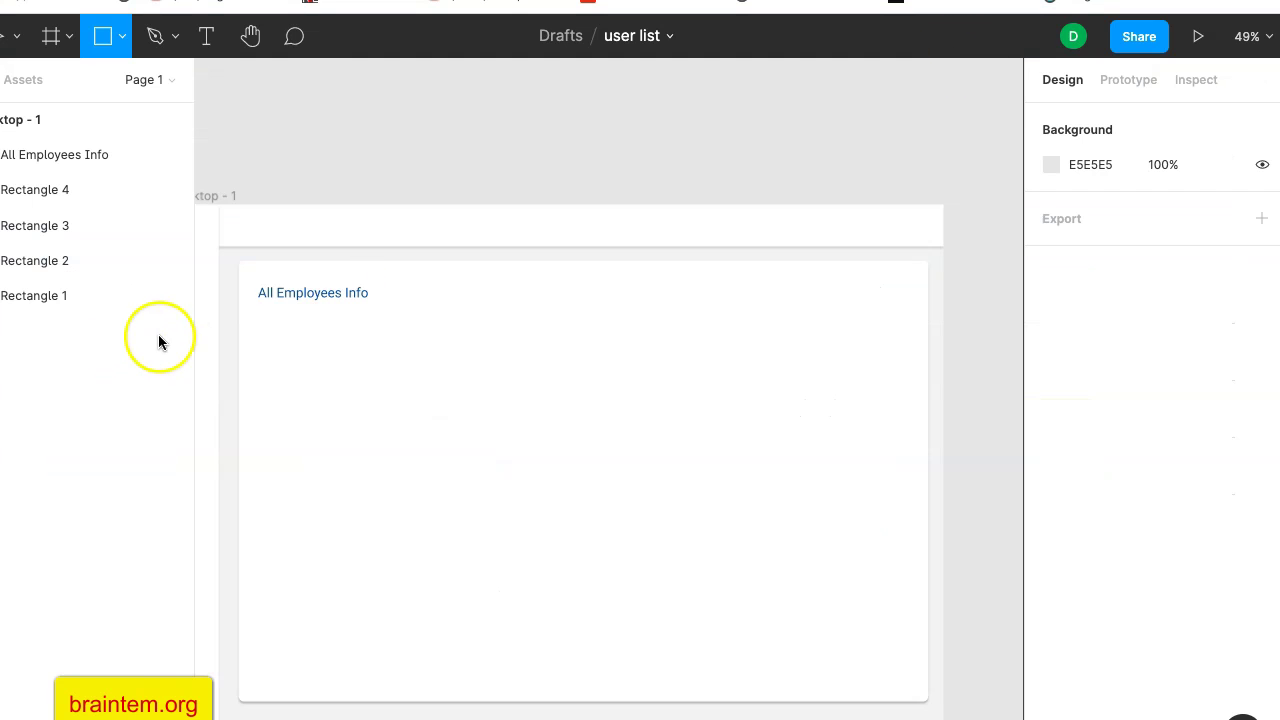
drag(254, 331, 897, 369)
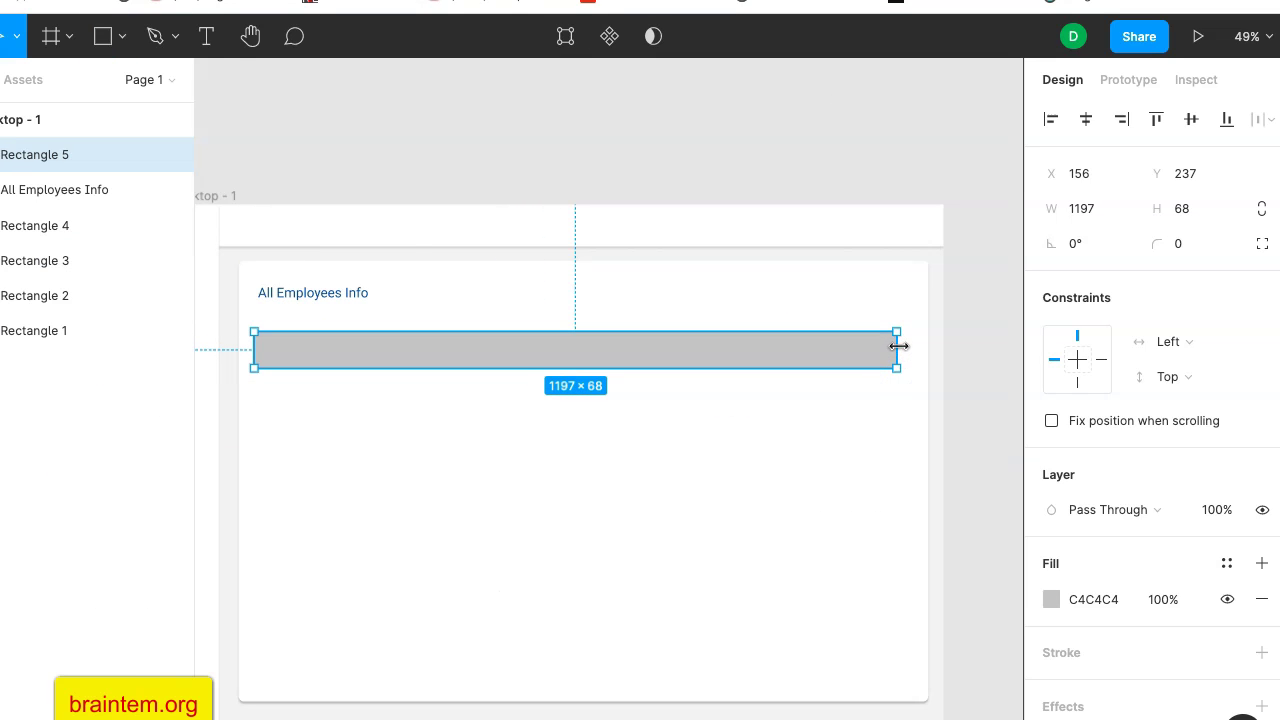
drag(907, 345, 907, 345)
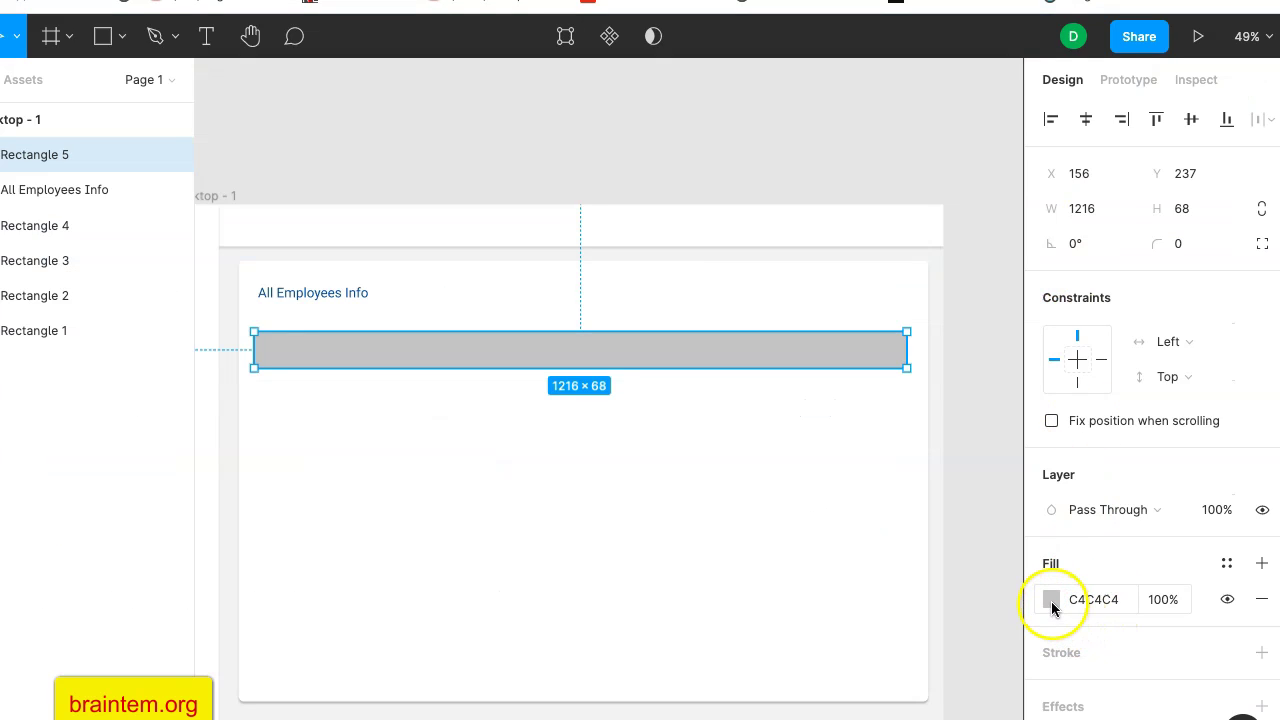
Fill the table header row rectangle with light blue (82CEEF) at 35% opacity and deselect it.
click(1051, 602)
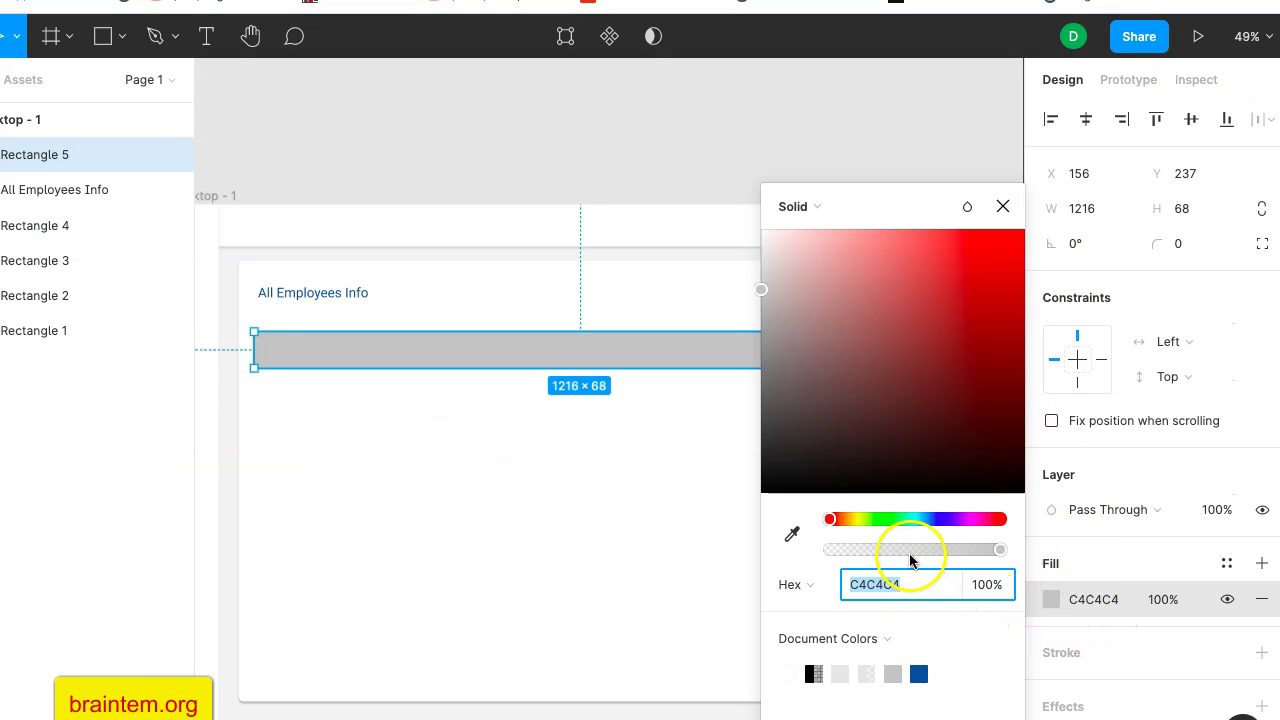
click(924, 519)
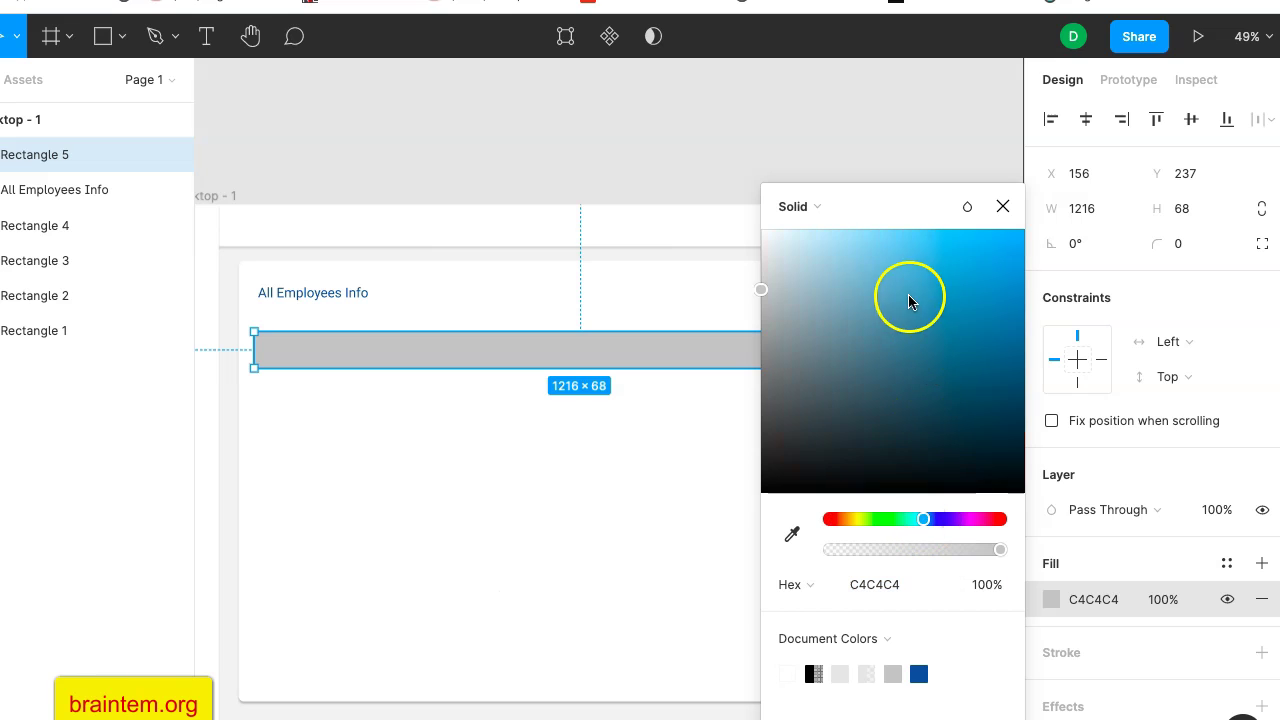
click(881, 250)
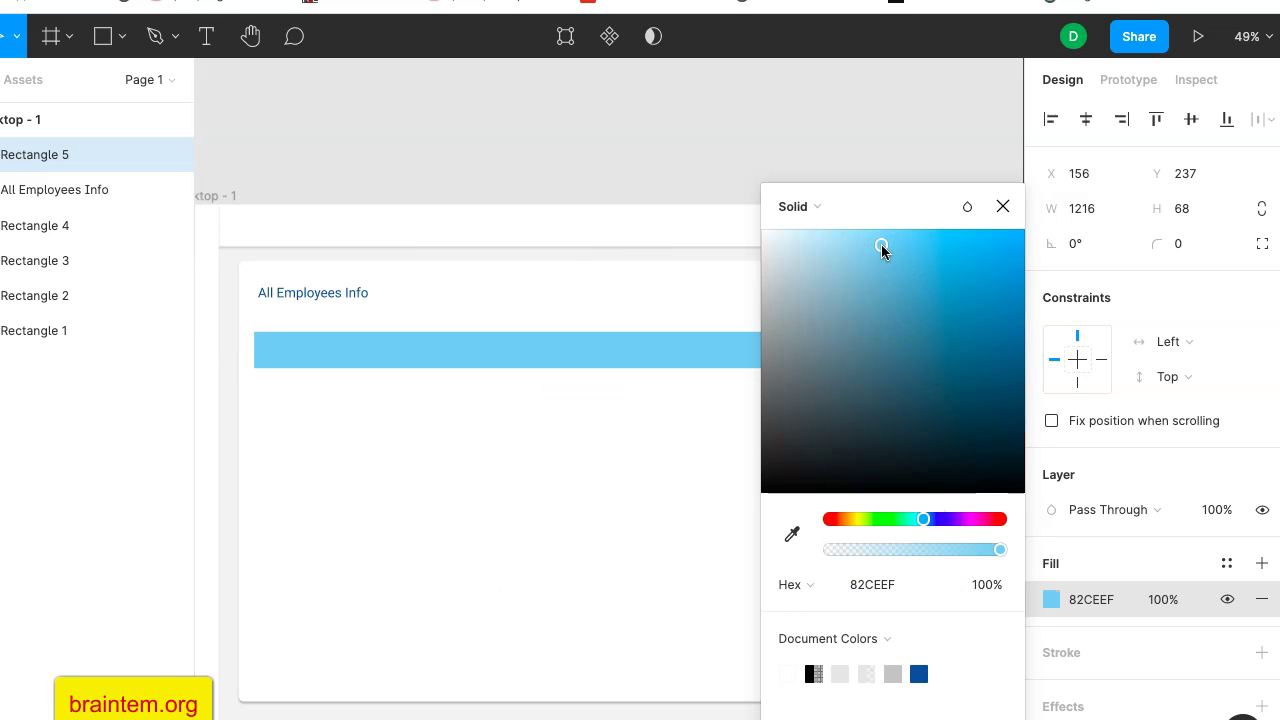
drag(920, 550, 890, 553)
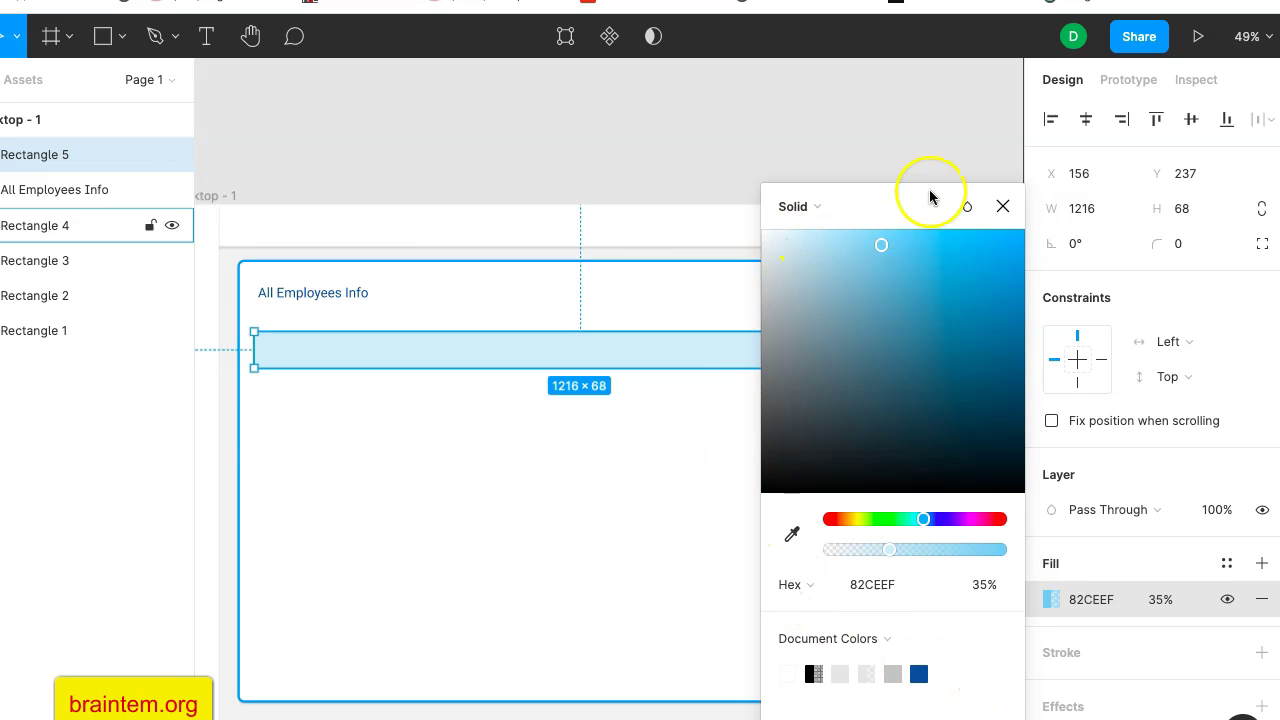
click(1003, 208)
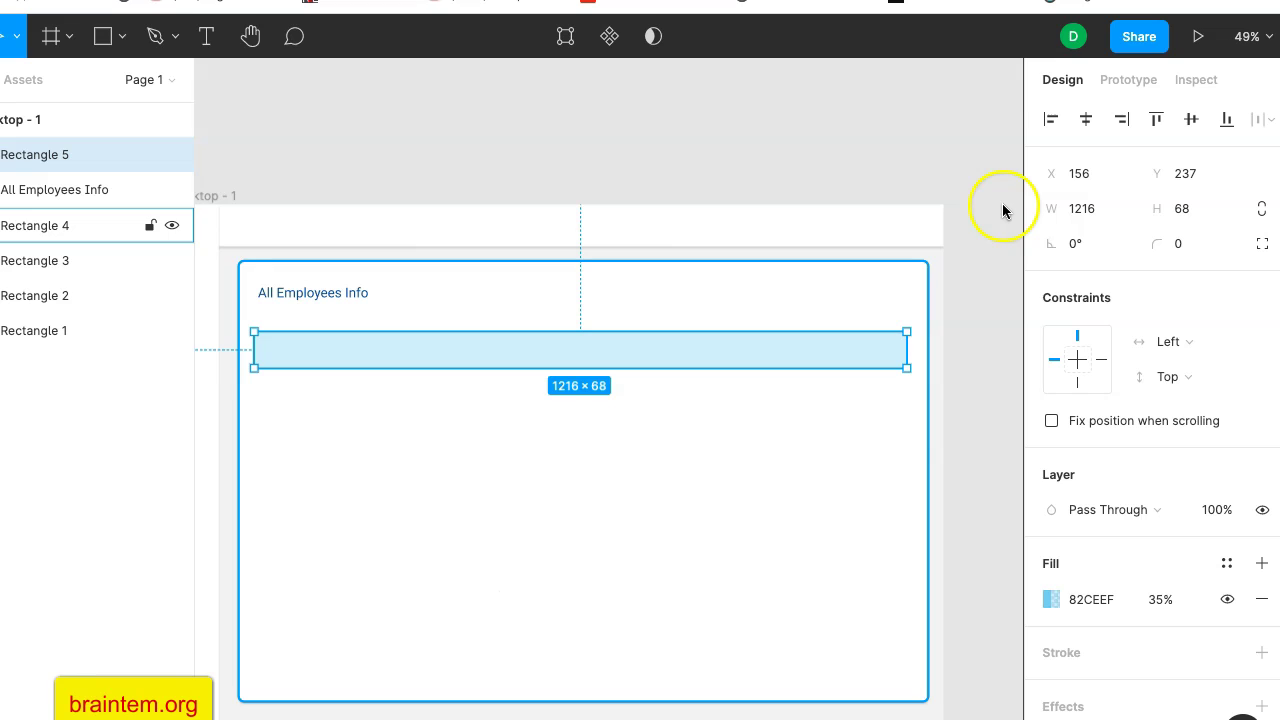
click(1003, 143)
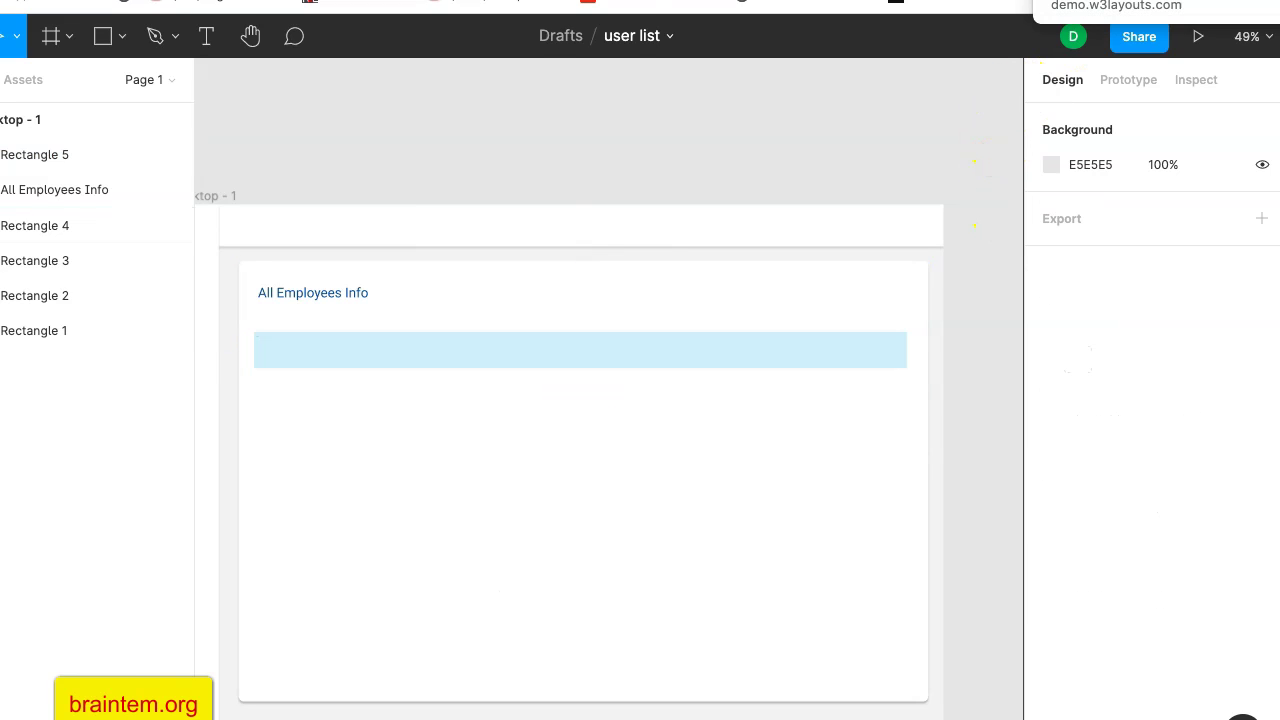
Following the demo table's first column heading, add the text "Emp. Name" at the start of the light blue header row.
click(1090, 5)
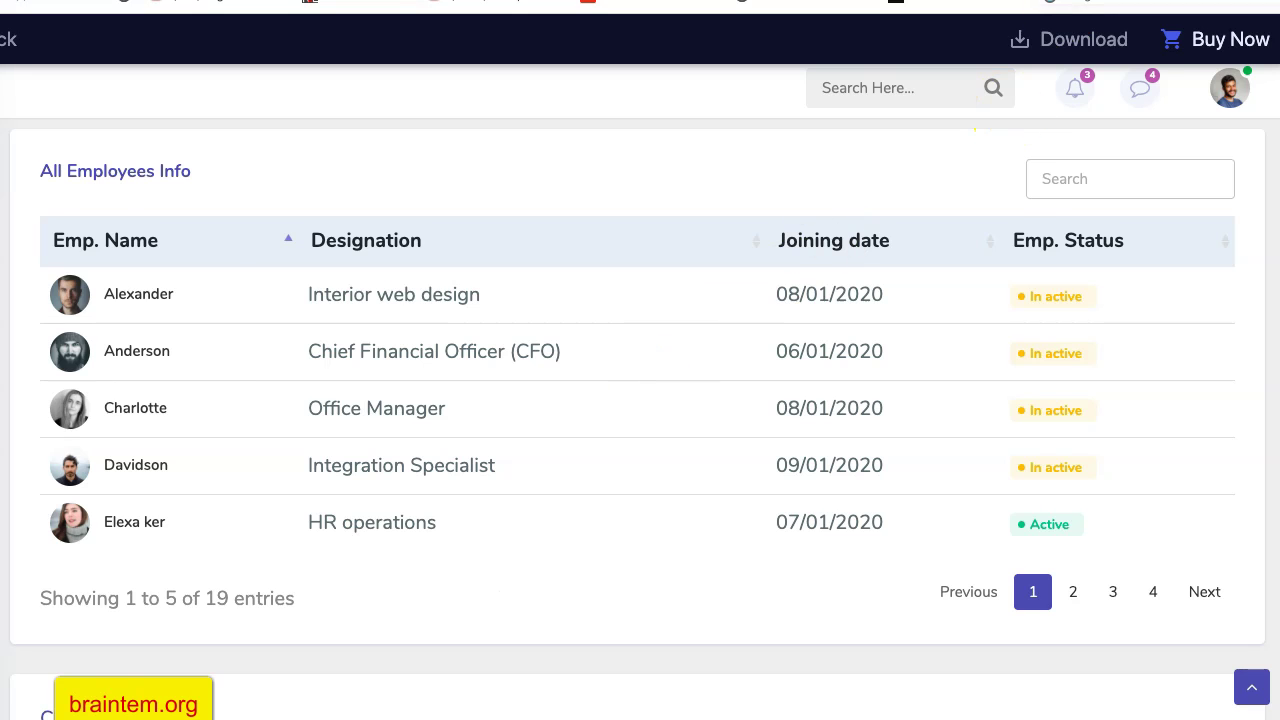
click(900, 1)
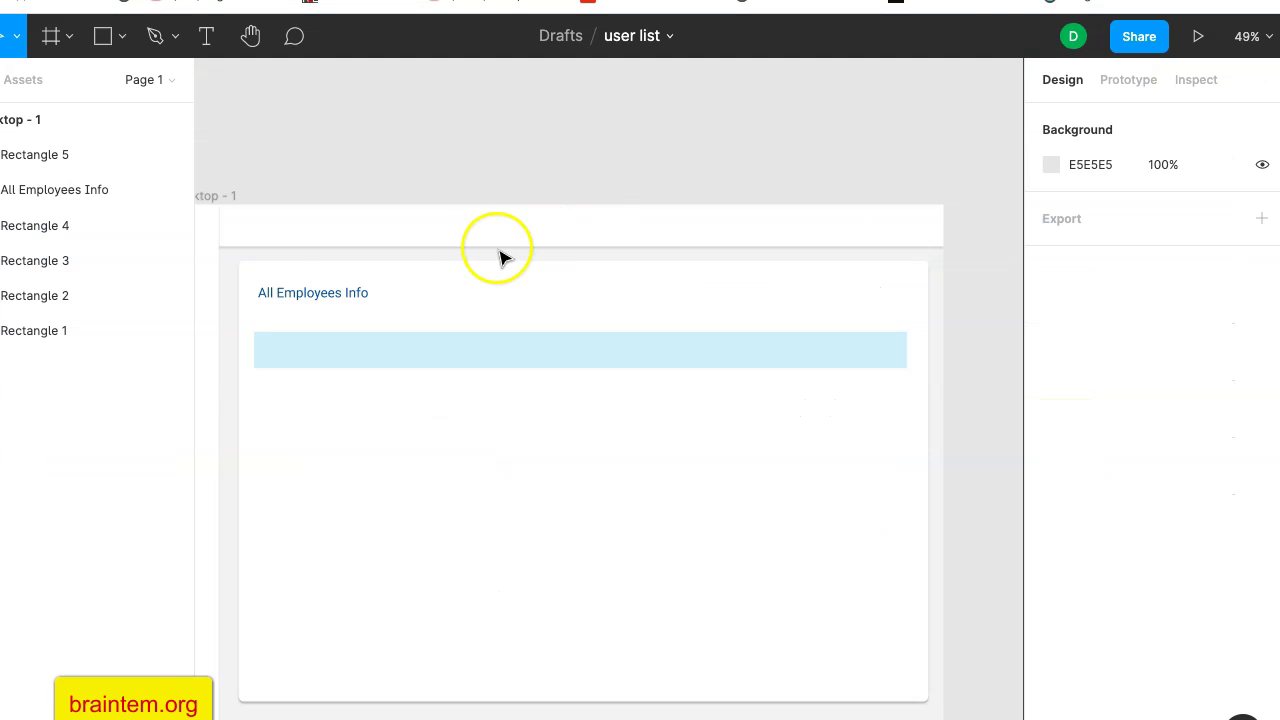
click(203, 37)
click(279, 349)
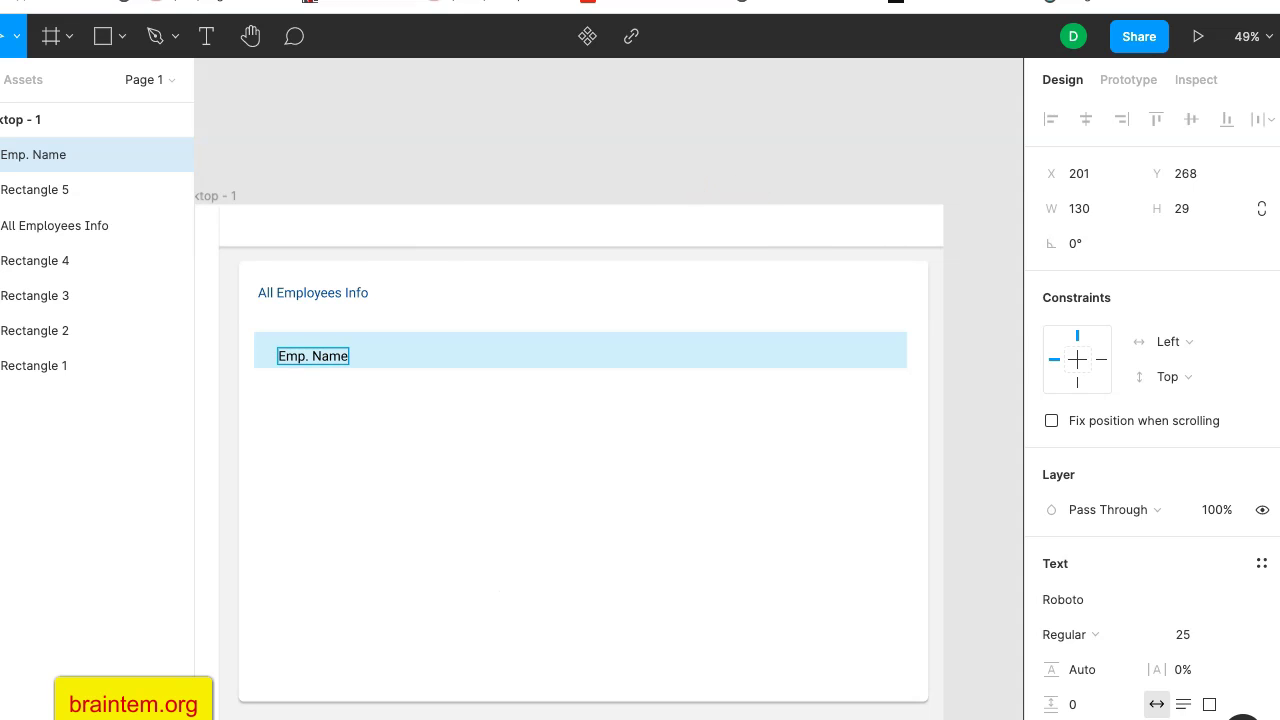
Compare with the demo's column headings, make the Emp. Name text bold and center it vertically near the header row's left end.
click(1100, 3)
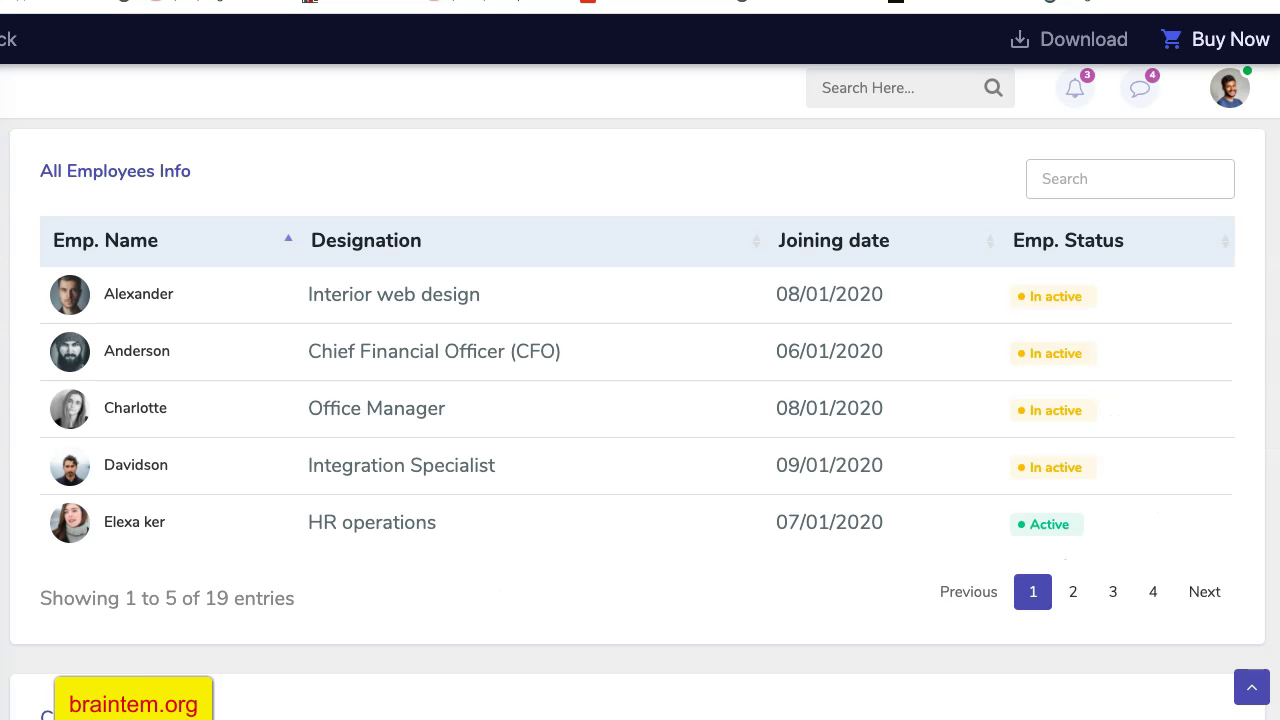
click(1100, 2)
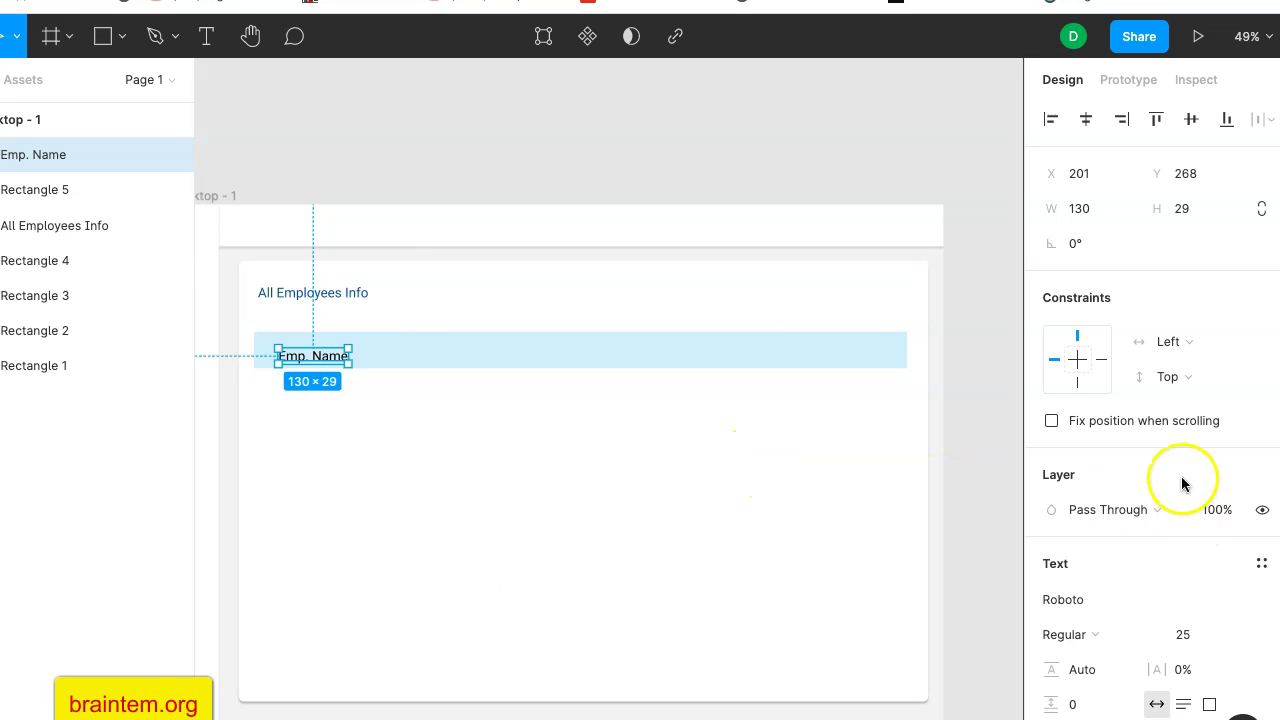
scroll(1168, 600, down, 3)
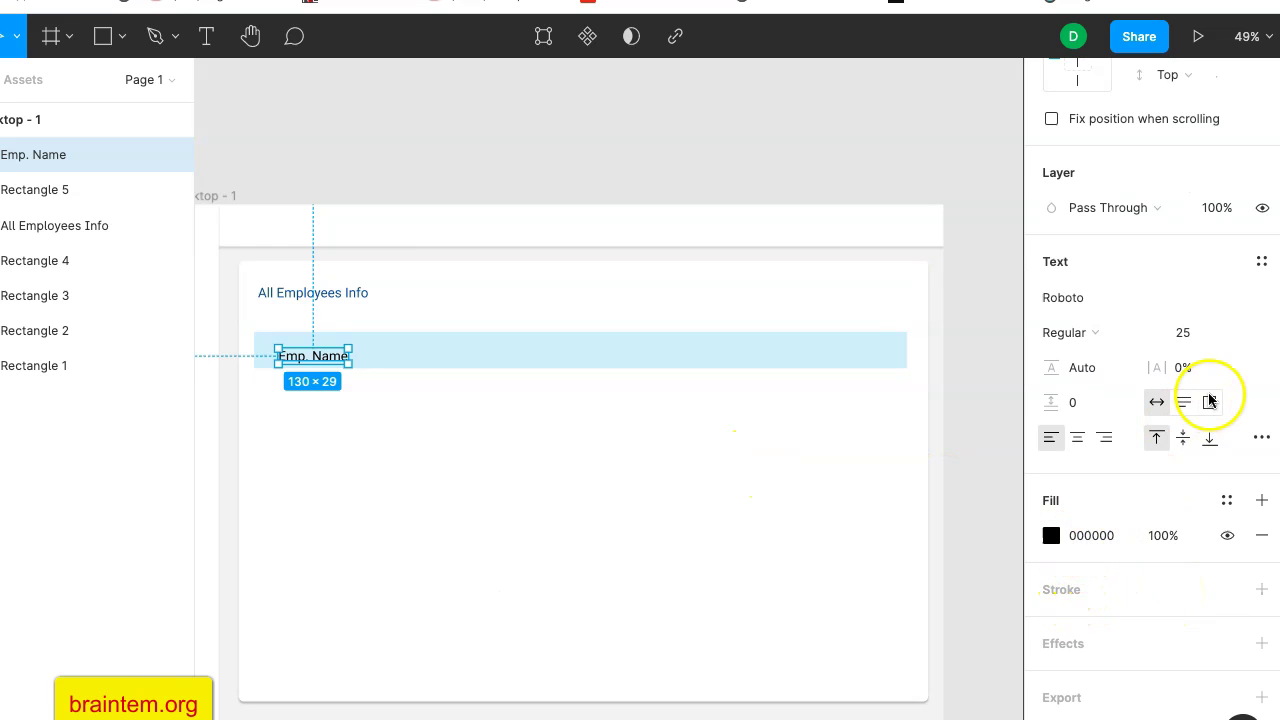
click(1093, 336)
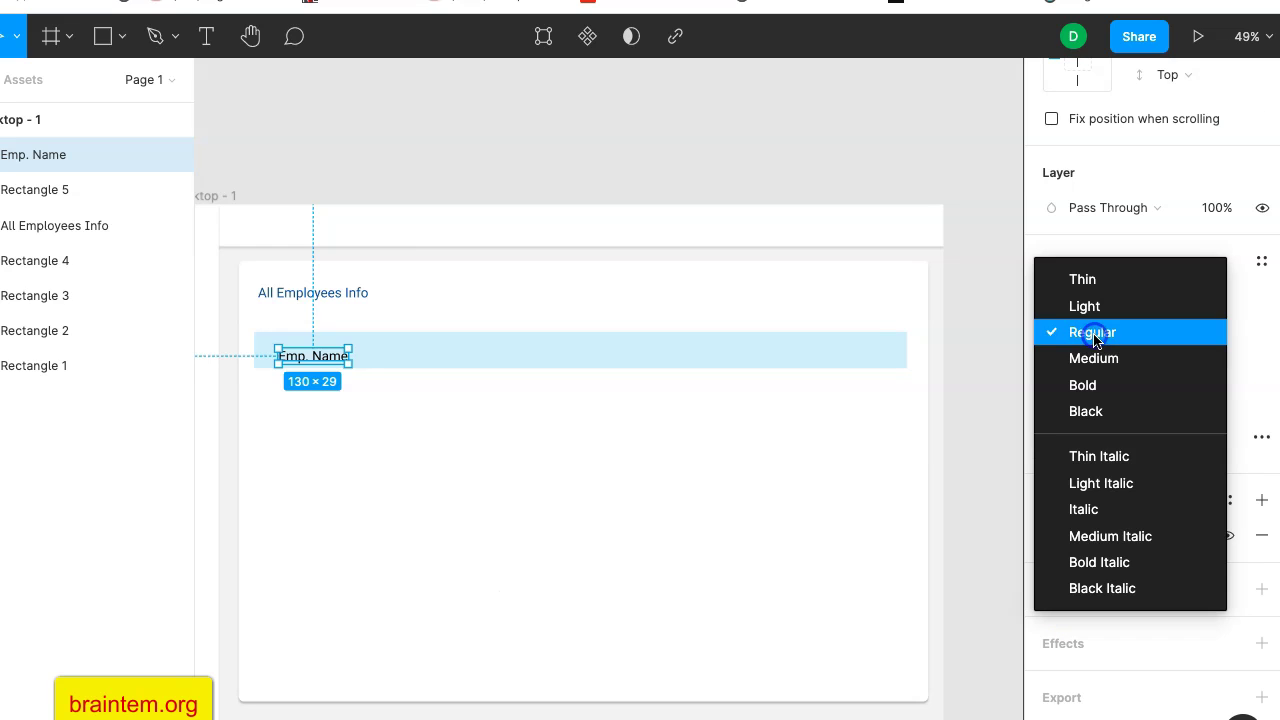
click(1097, 387)
drag(328, 358, 309, 350)
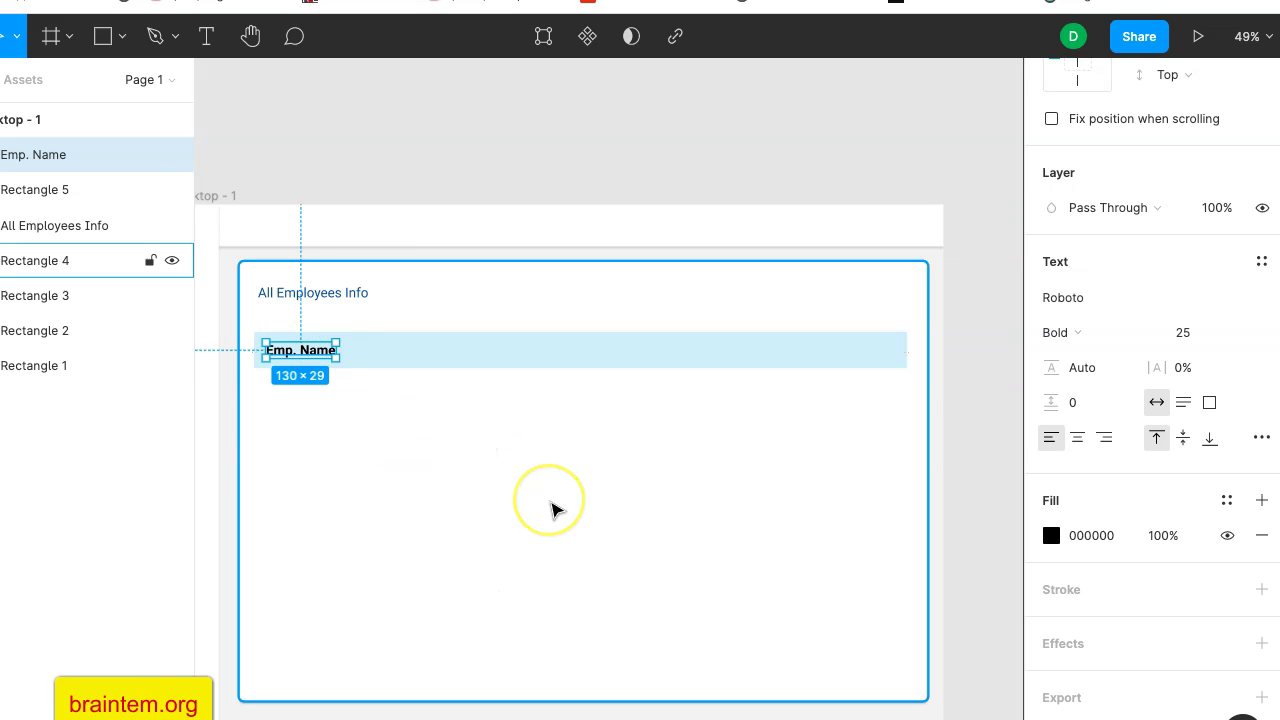
Duplicate the Emp. Name heading four times at equal spacing along the header row to make five column headings.
key(ctrl+d)
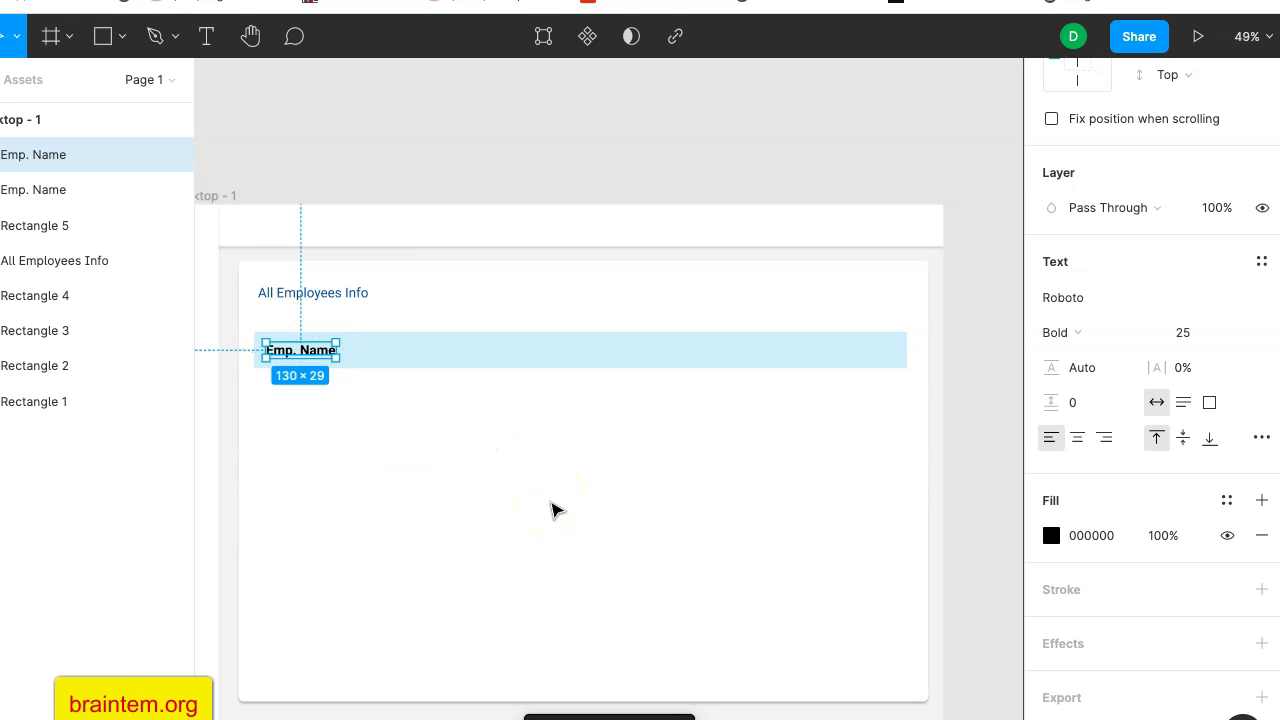
click(303, 351)
drag(307, 356, 425, 357)
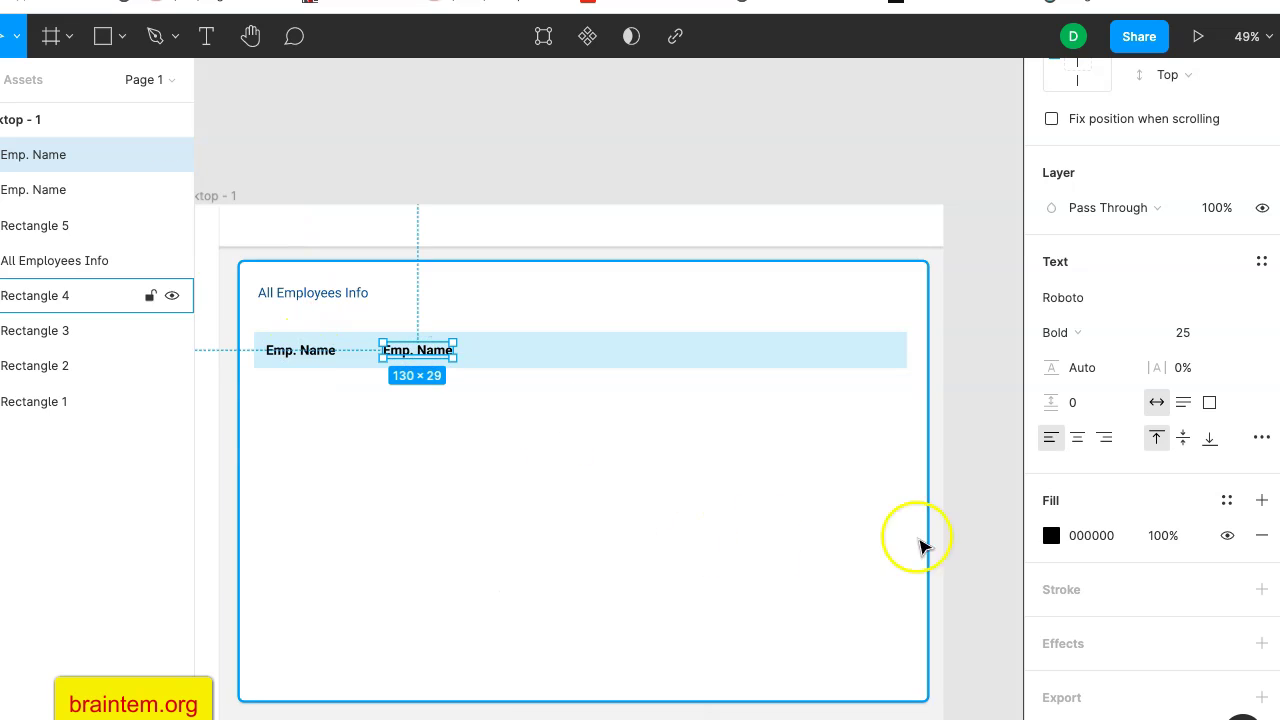
key(ctrl+d)
key(ctrl+d)
key(ctrl+d)
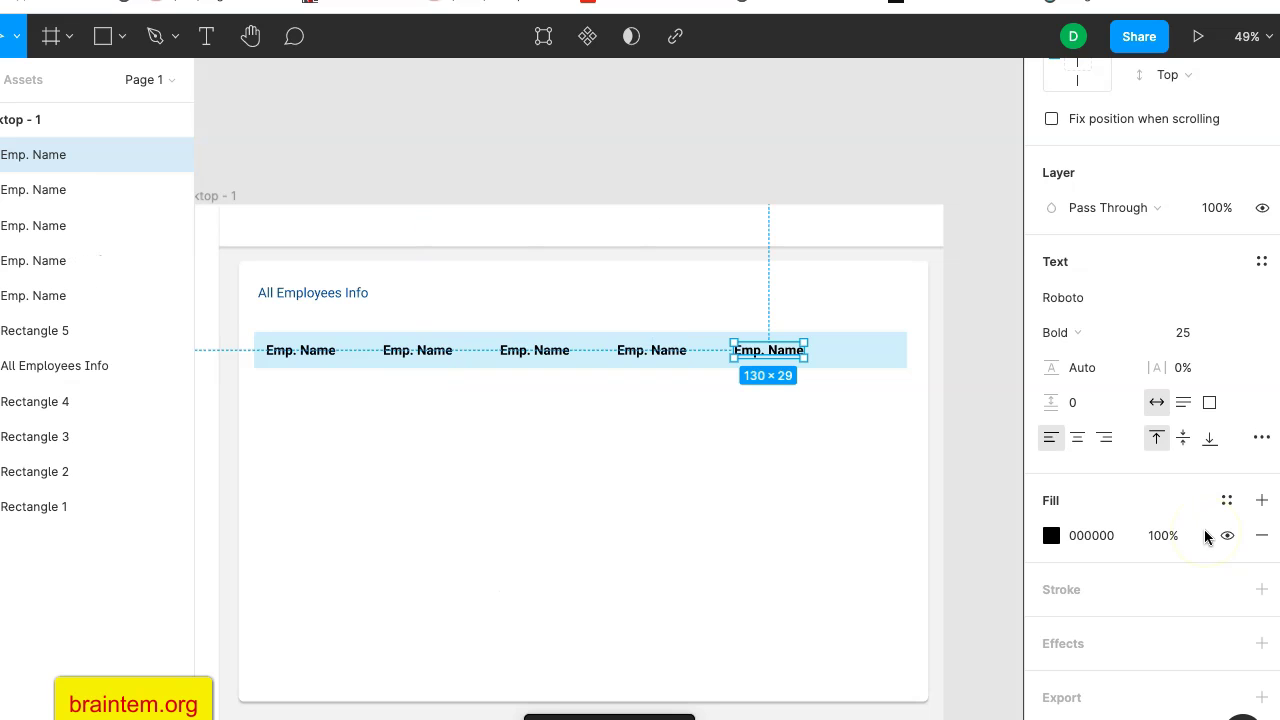
Check the demo's column titles and change the second and third headings to "Designation" and "Join Date".
click(940, 3)
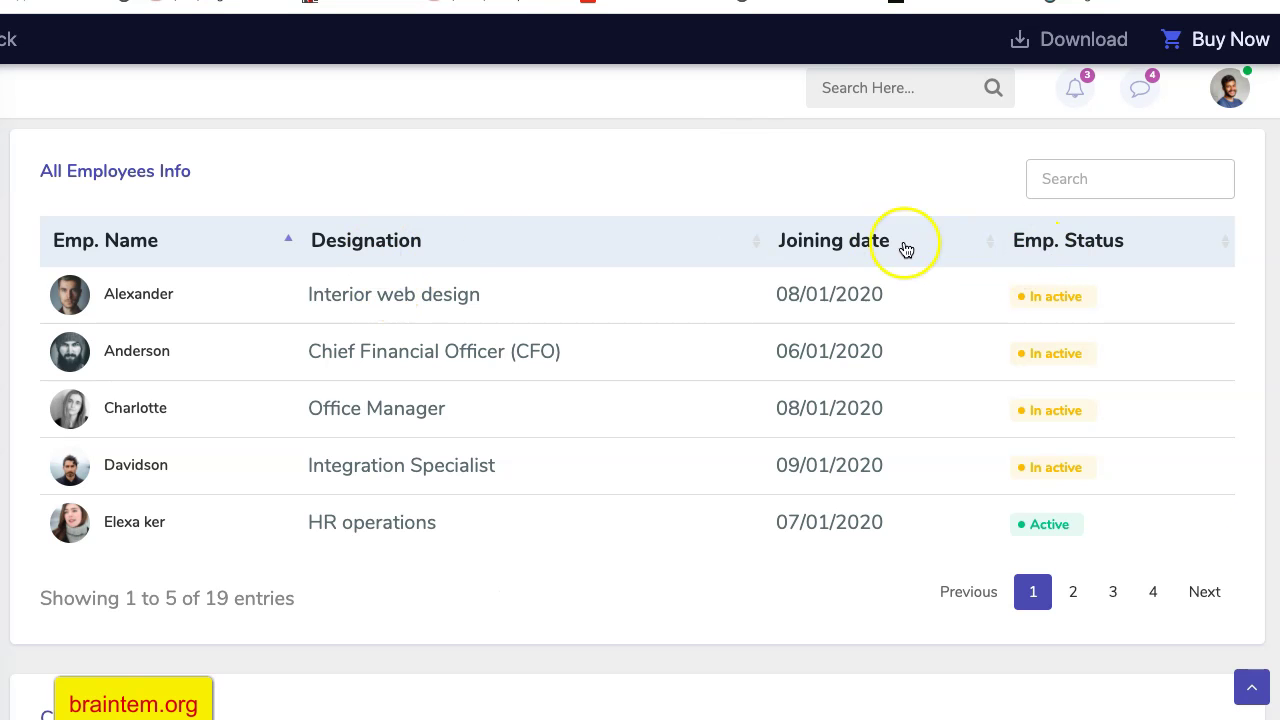
click(1182, 5)
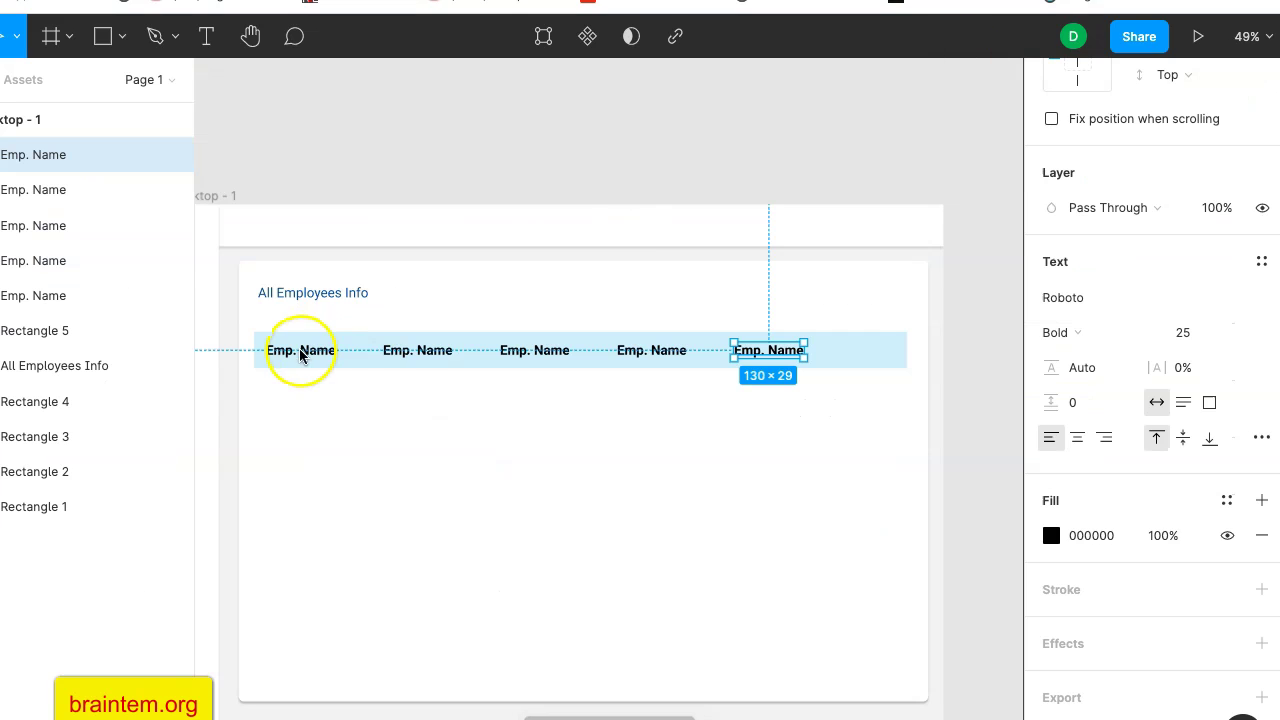
click(411, 351)
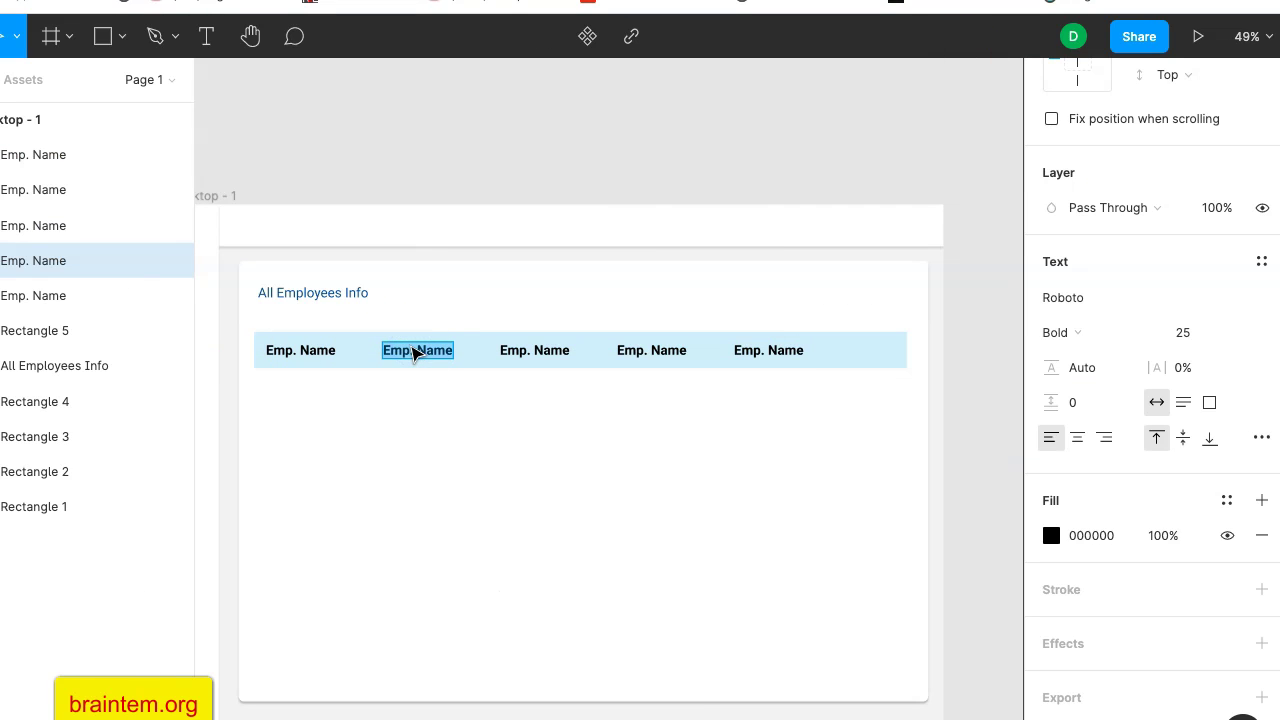
text(Designation)
click(457, 457)
click(518, 351)
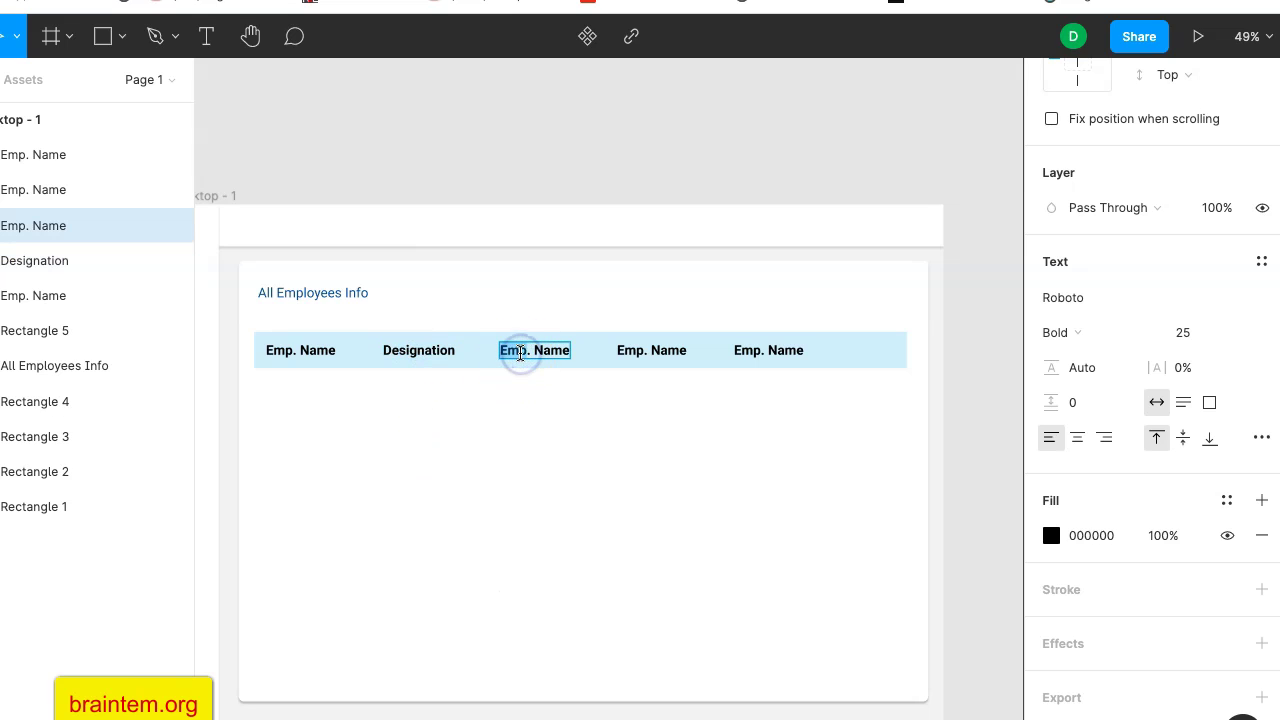
text(Join Date)
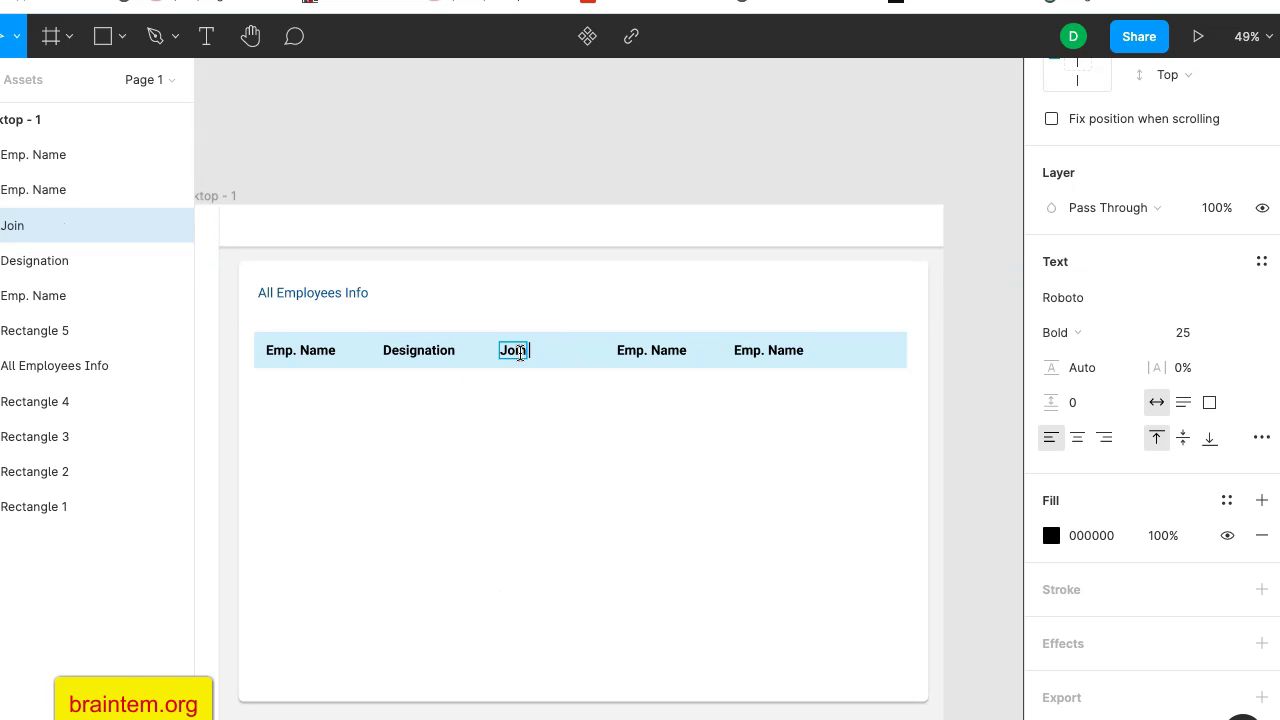
Change the fourth and fifth column headings to "Emp. Status" and "Emp. Salary".
click(668, 351)
double_click(668, 351)
text(Status)
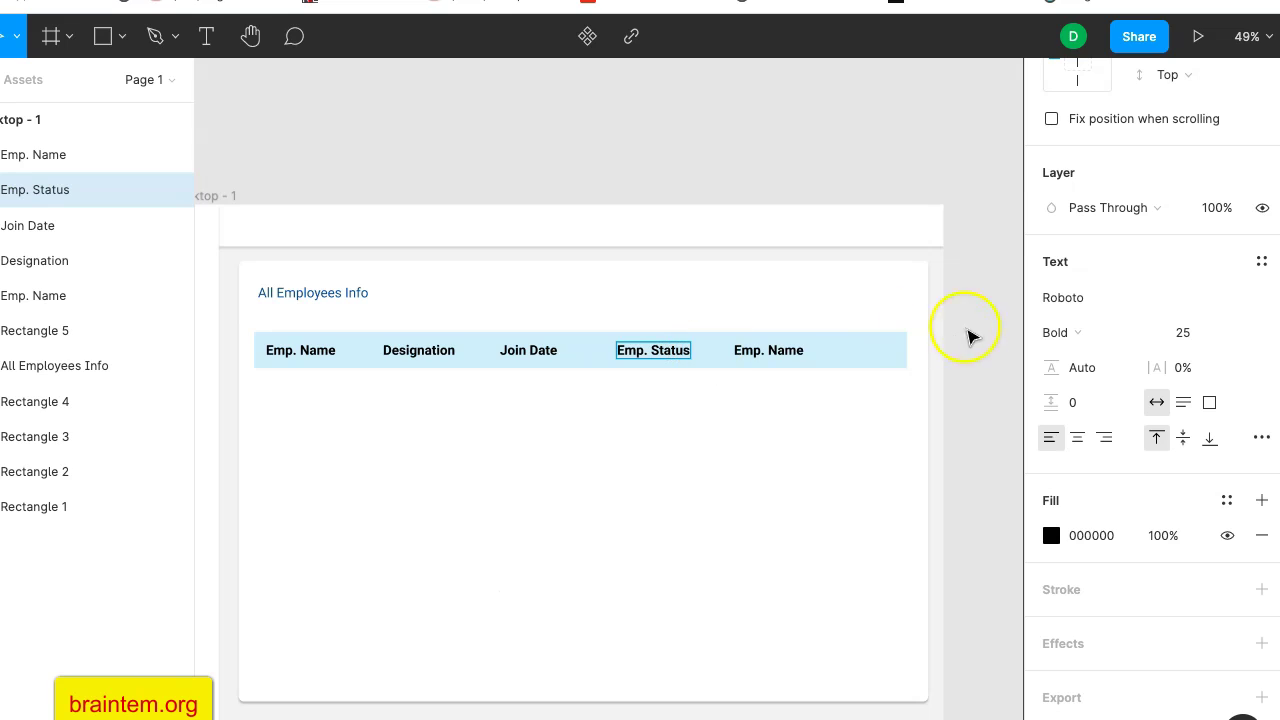
click(790, 349)
text(Salary)
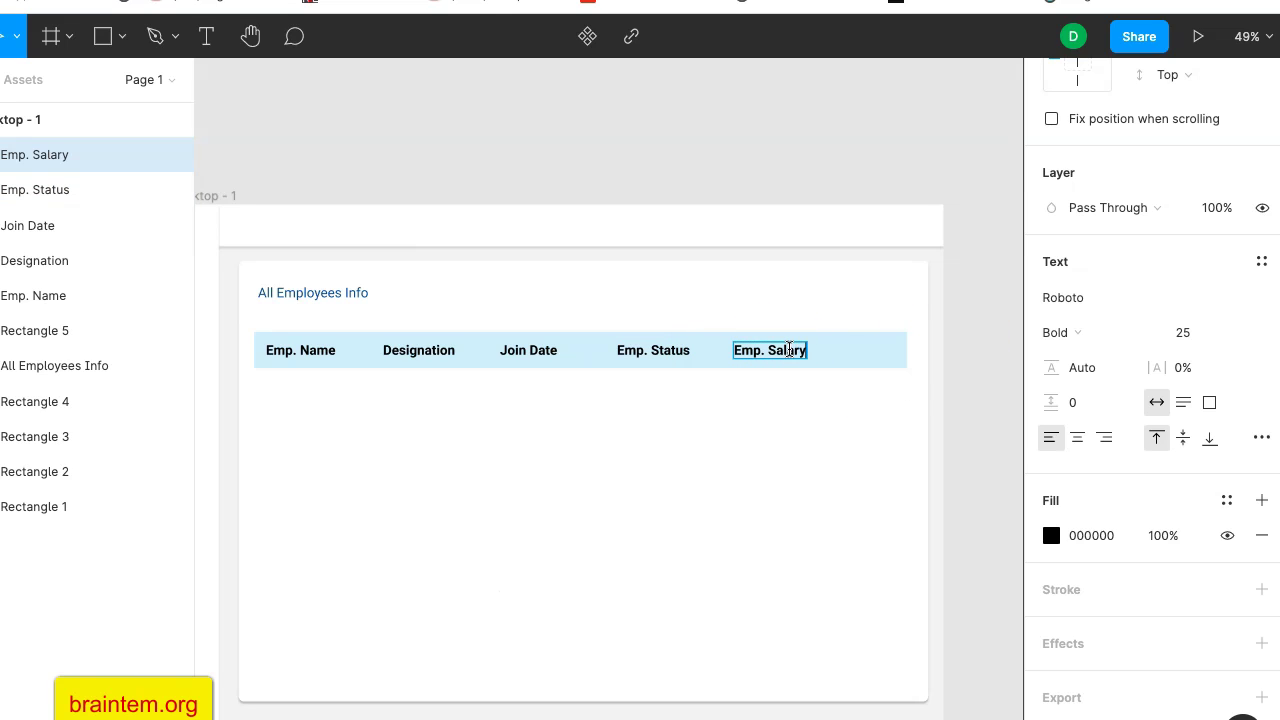
click(983, 284)
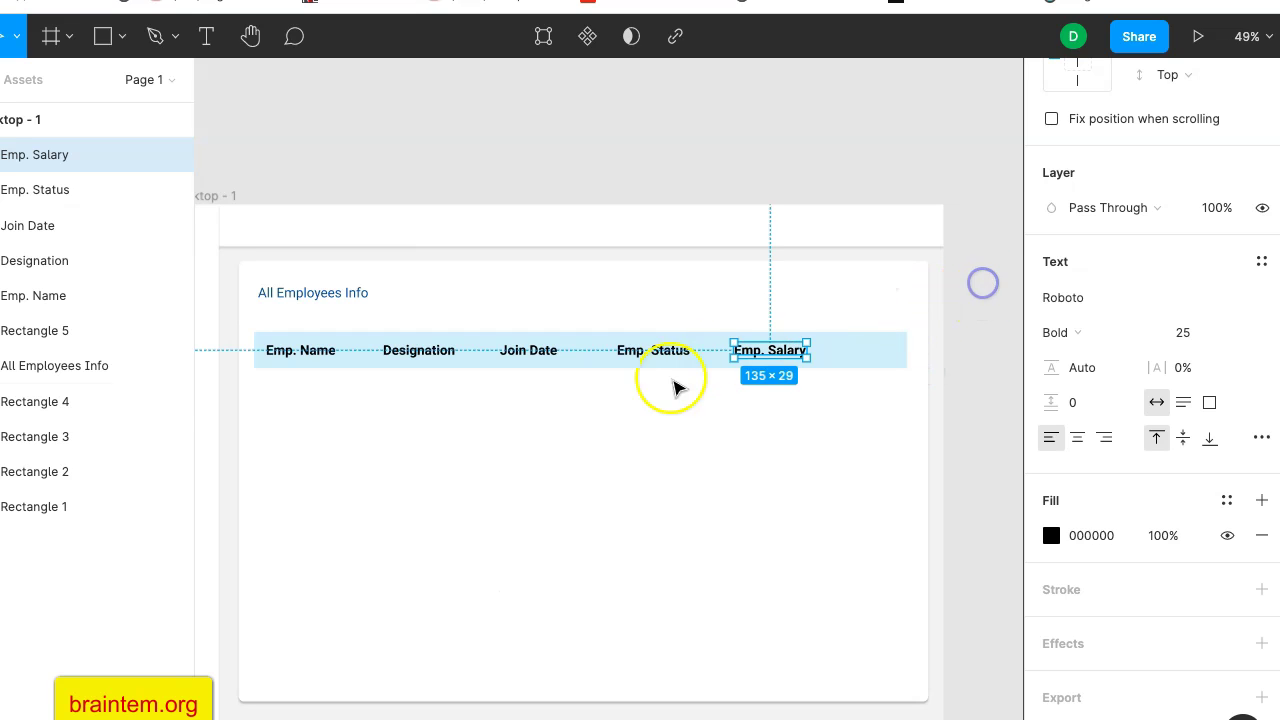
Following the round employee photos in the demo table, draw a 68 × 68 circle below the Emp. Name heading.
click(1075, 1)
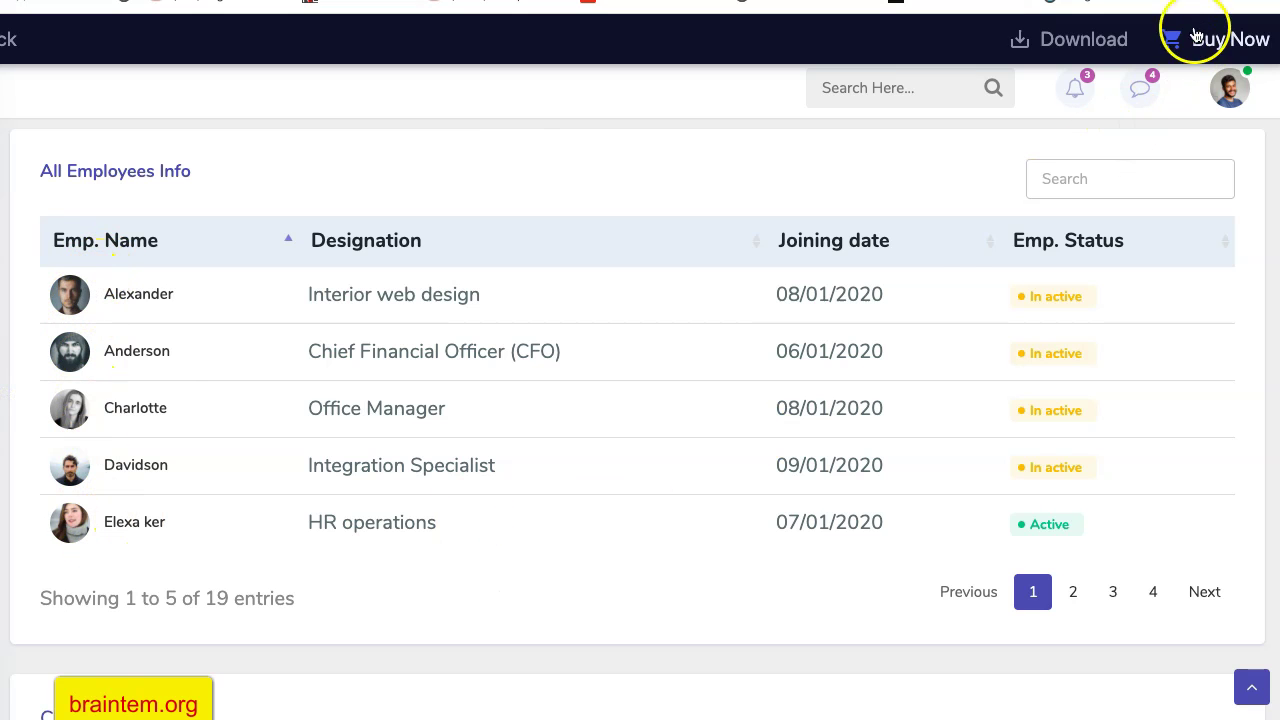
key(ctrl+Tab)
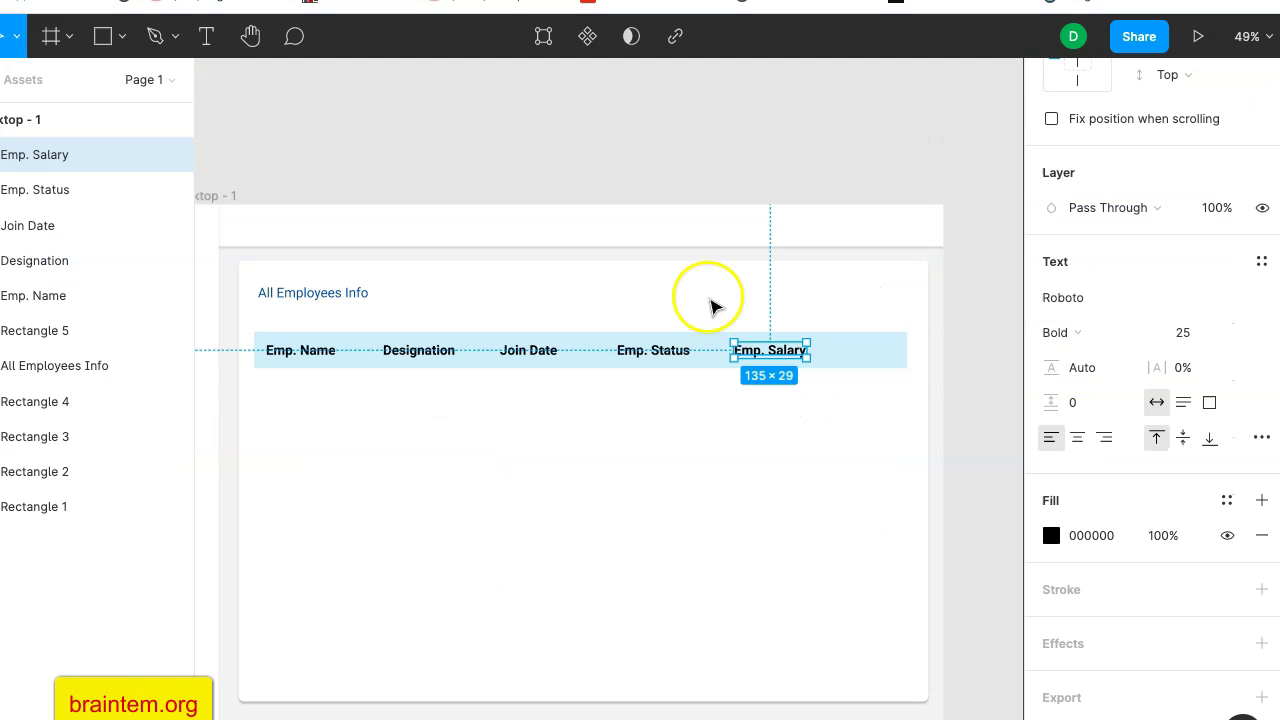
click(983, 290)
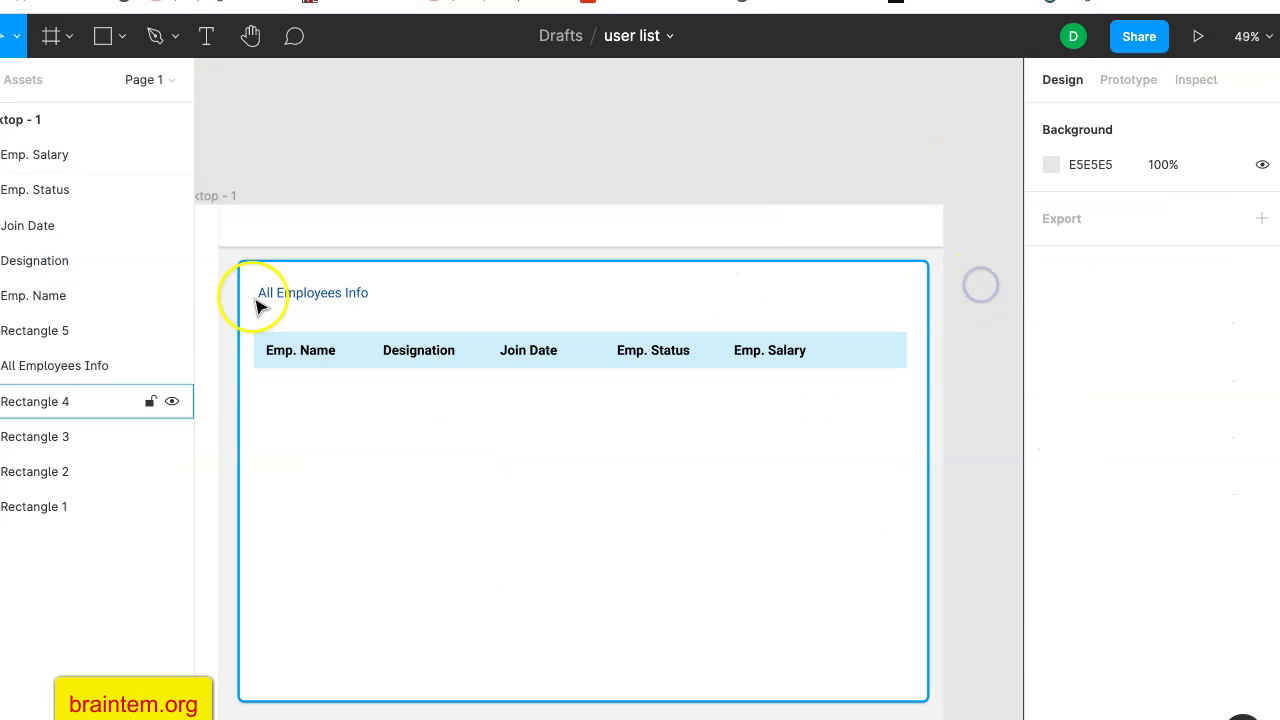
click(121, 38)
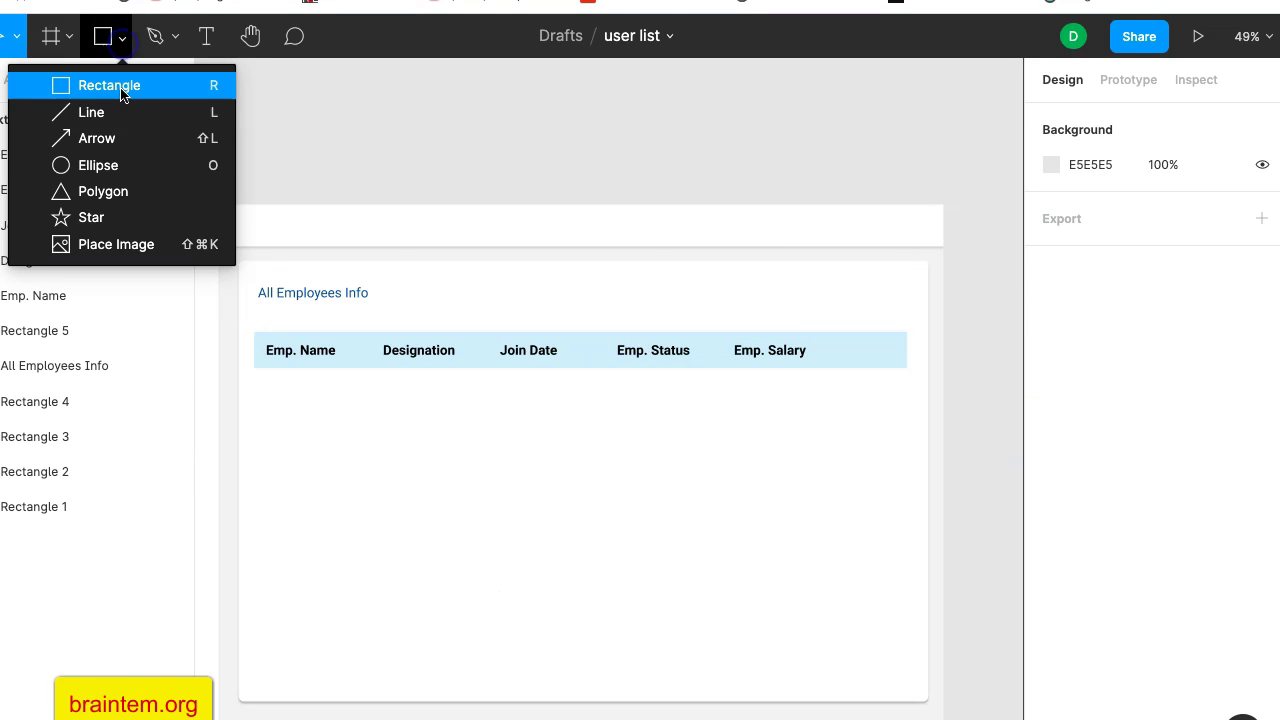
click(108, 165)
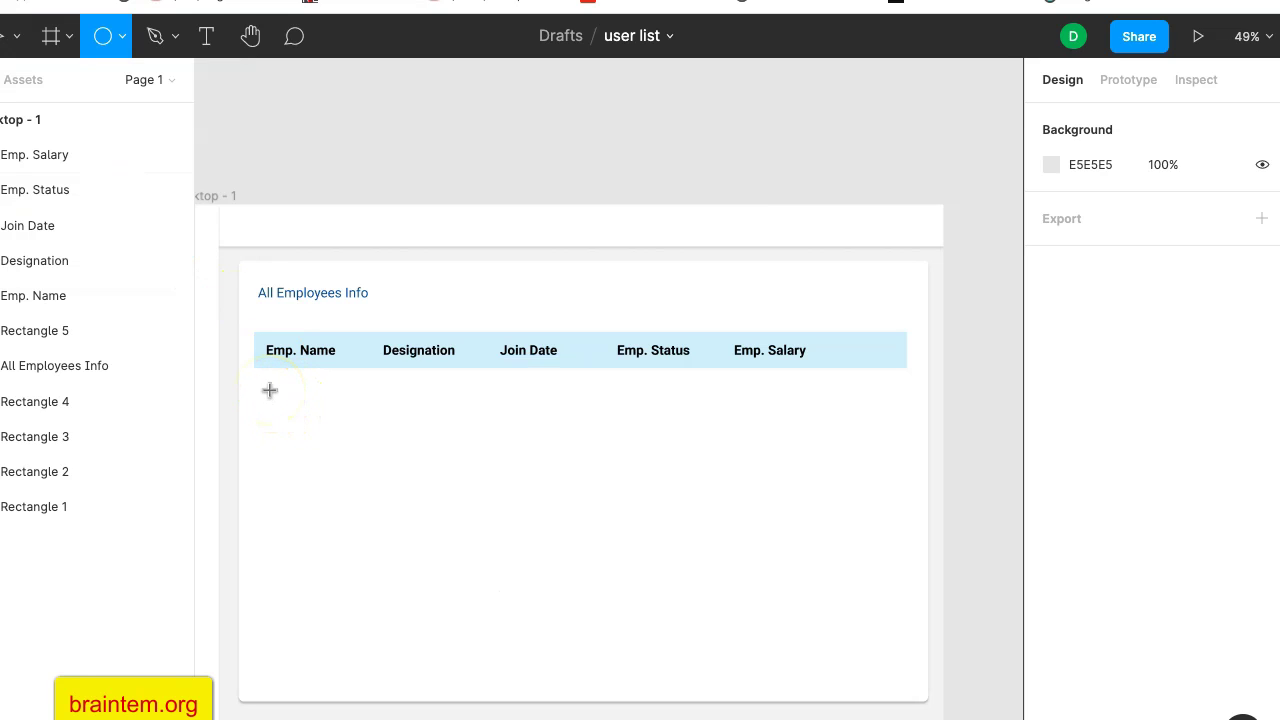
scroll(270, 390, up, 5)
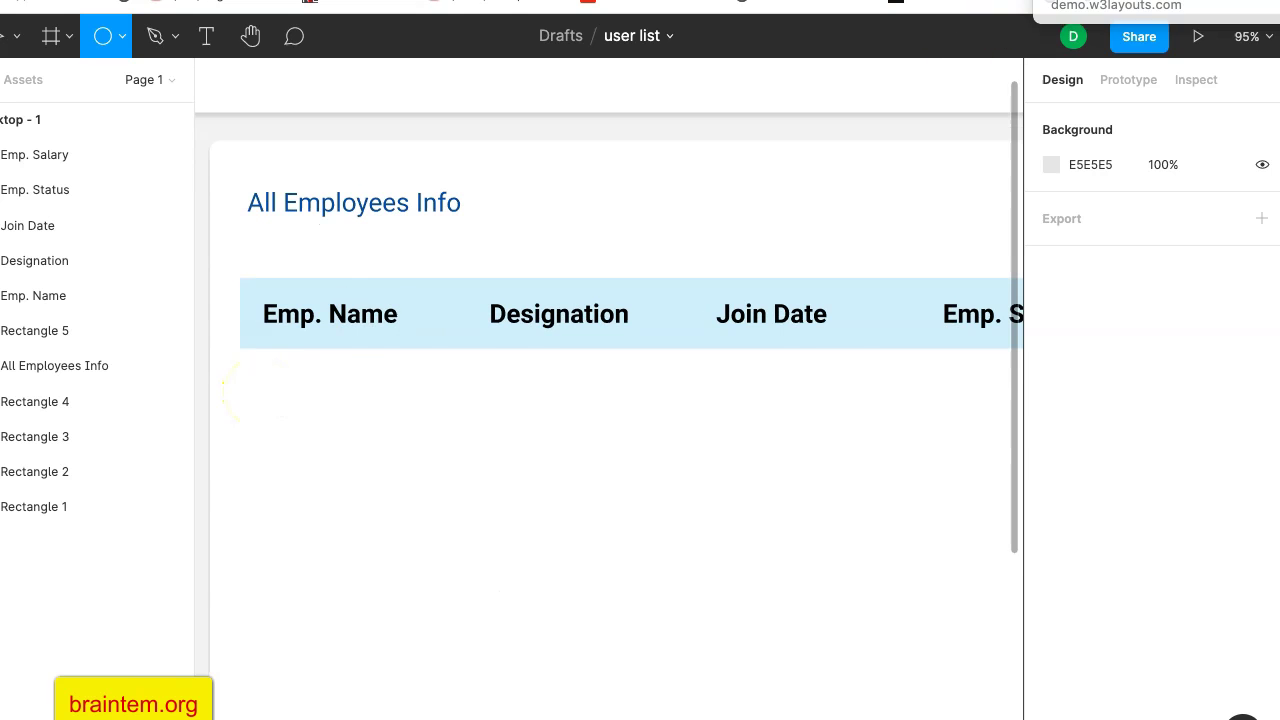
click(1169, 6)
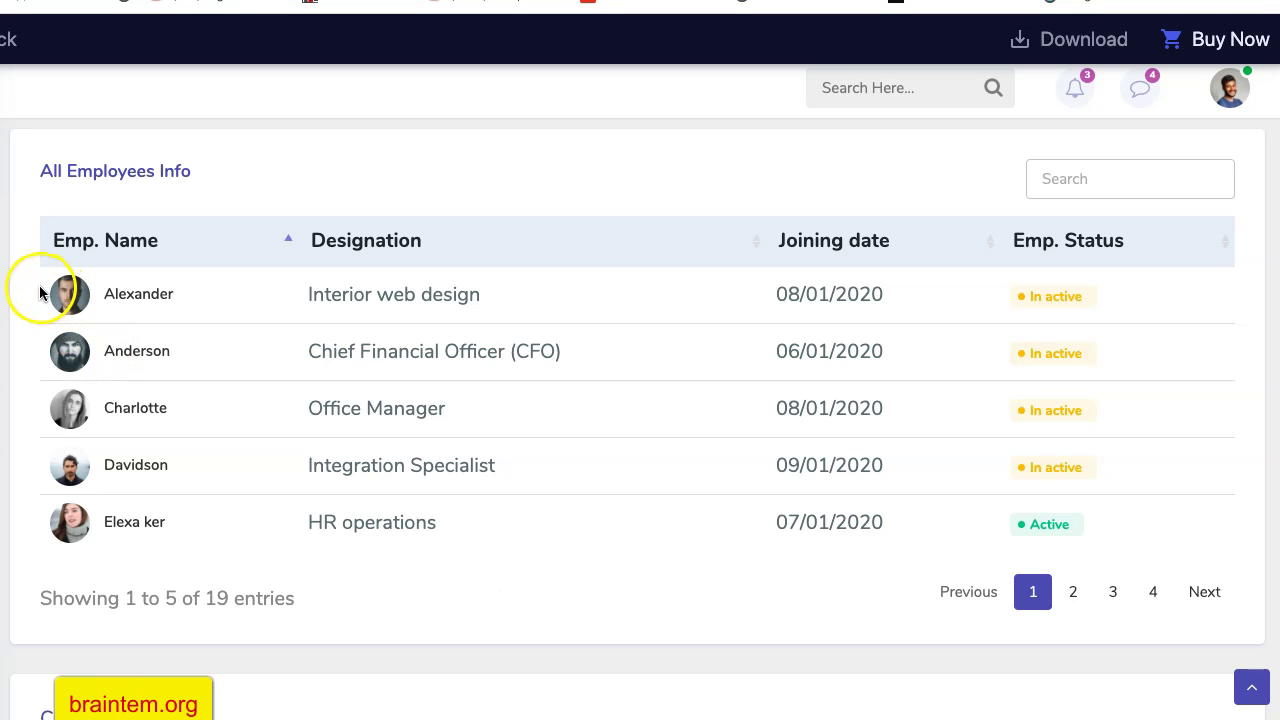
scroll(39, 285, up, 5)
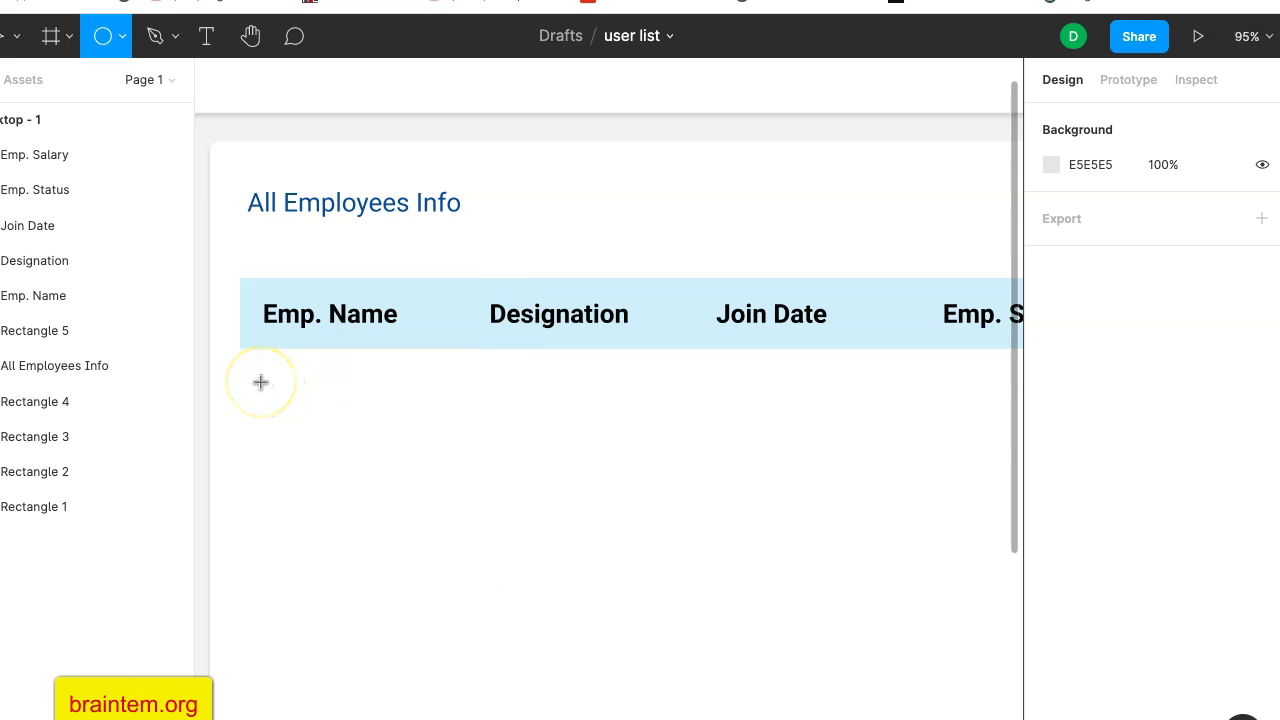
drag(260, 382, 329, 428)
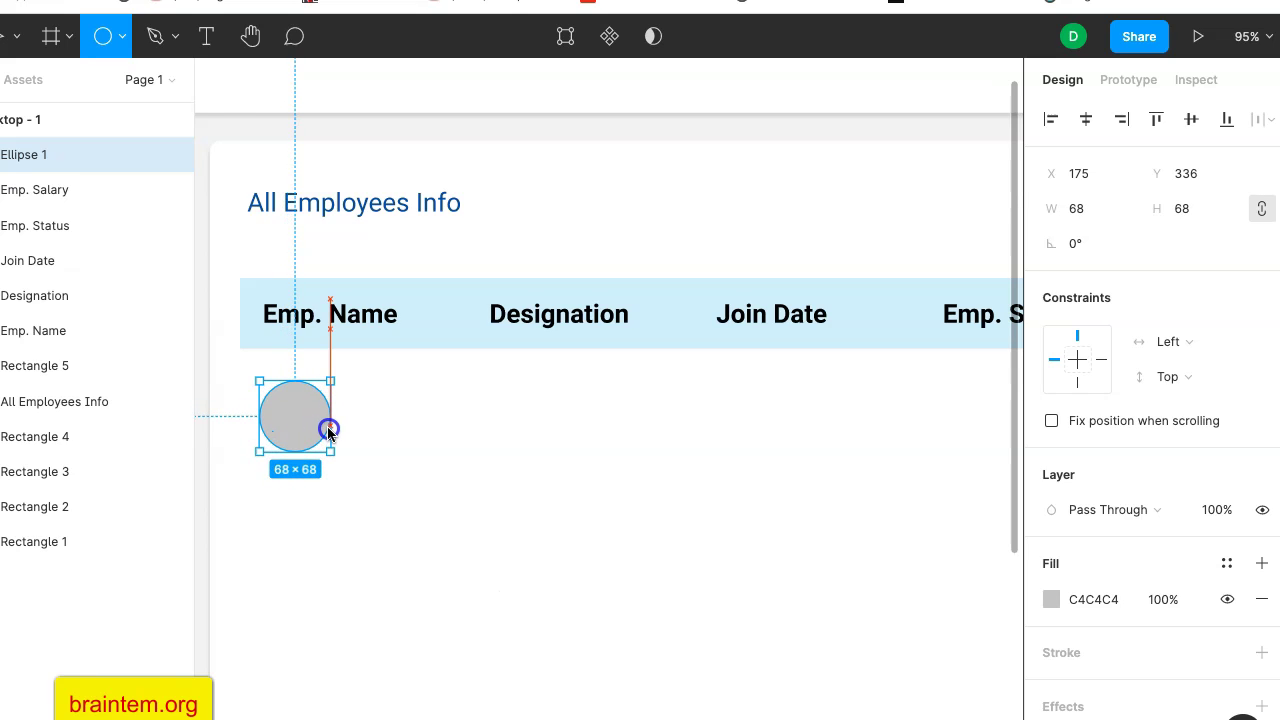
drag(329, 428, 329, 428)
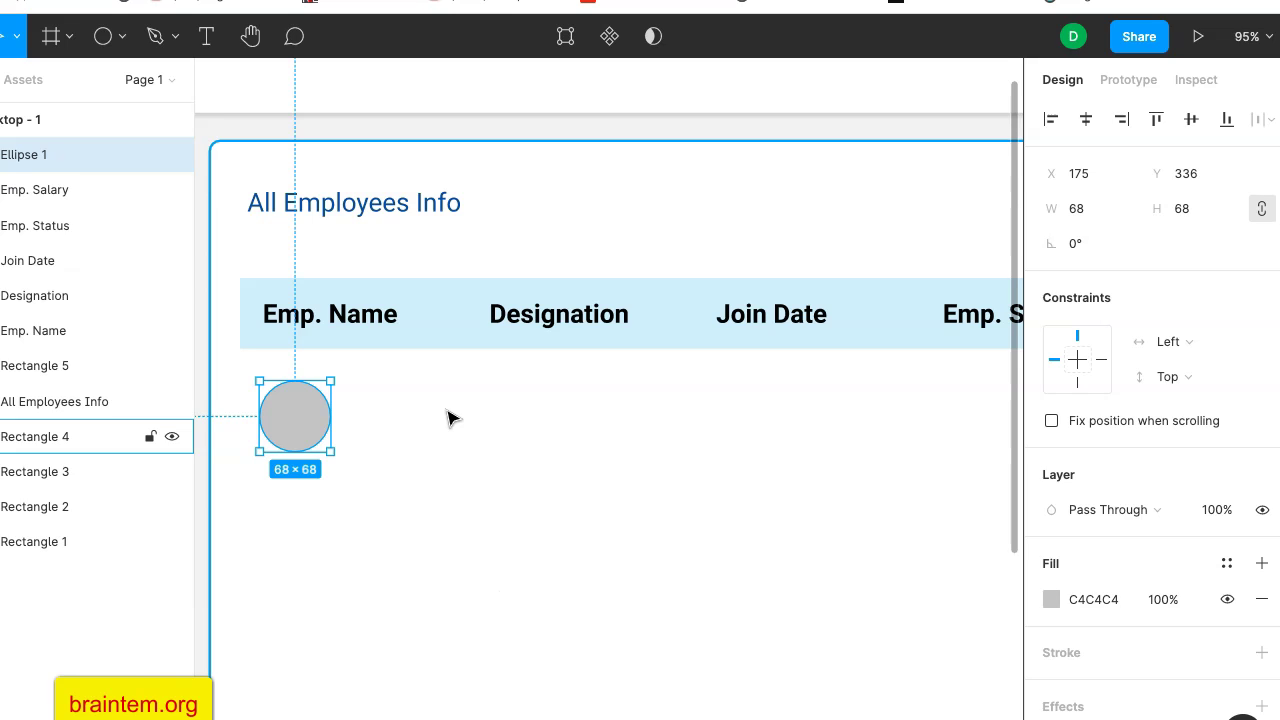
Move the grey circle up to Y 314, just beneath the header row under Emp. Name.
scroll(514, 420, down, 5)
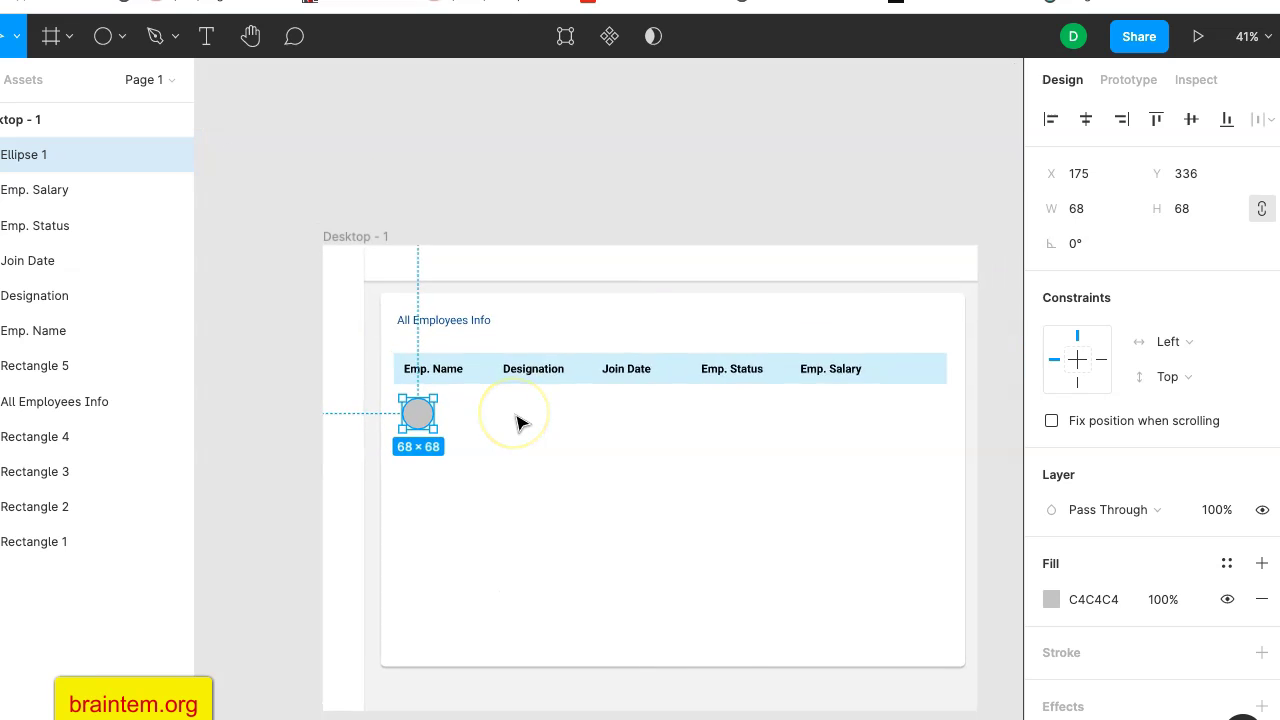
scroll(520, 423, up, 1)
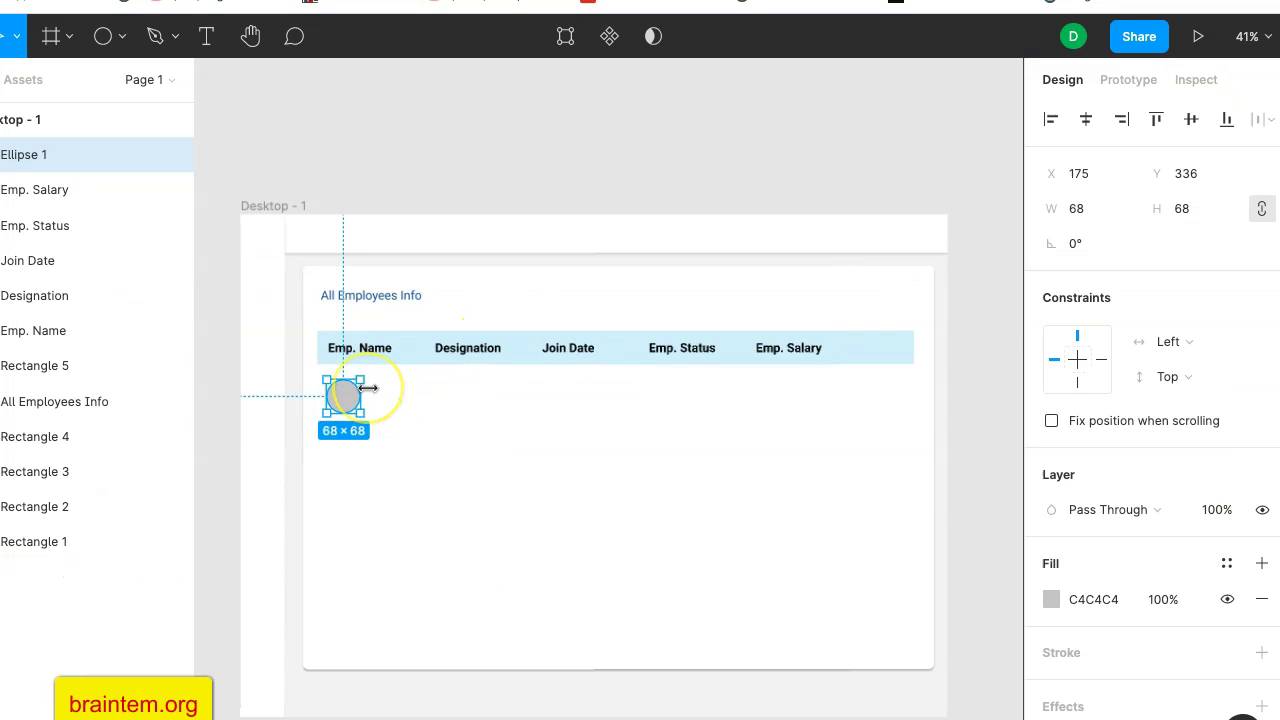
scroll(368, 388, up, 6)
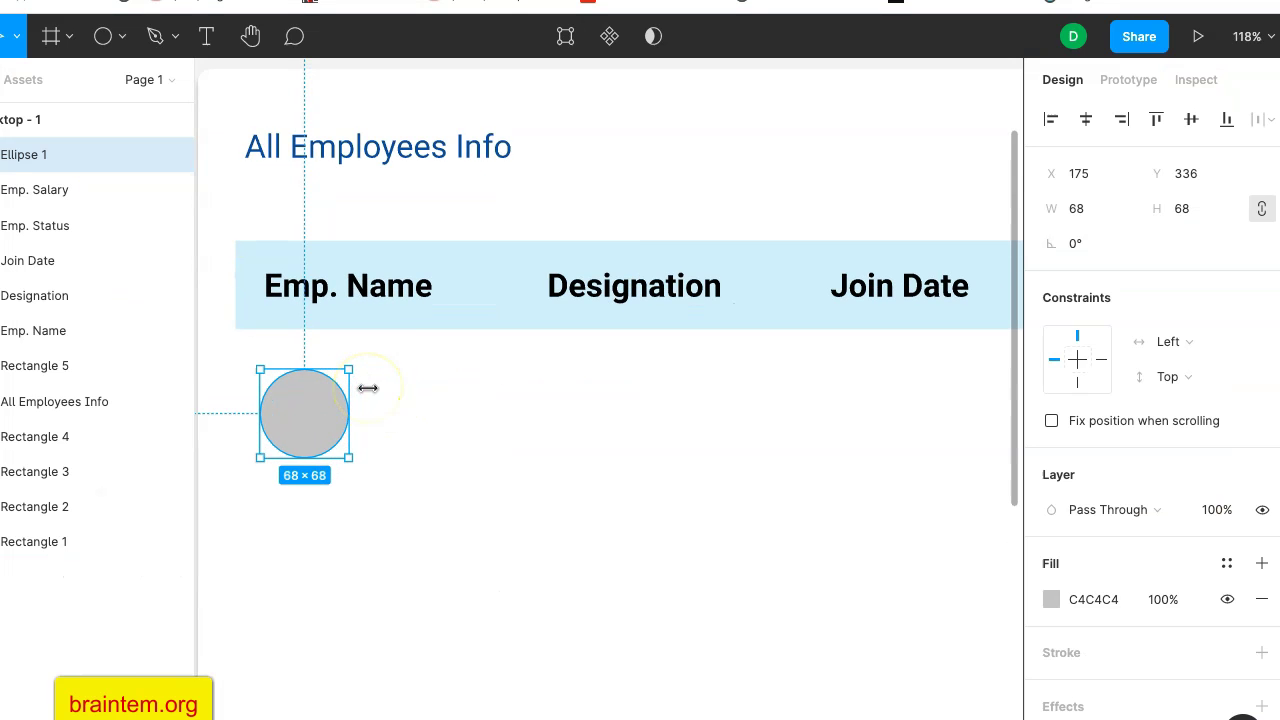
drag(314, 420, 315, 404)
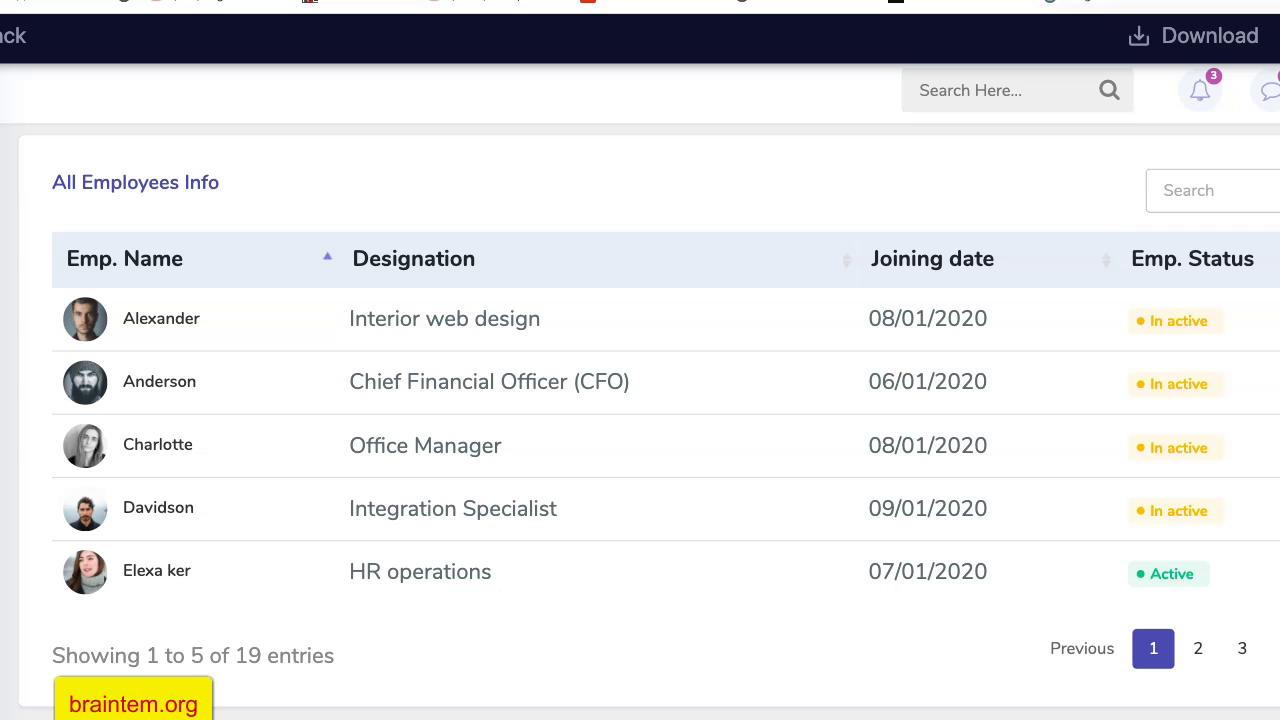
Following the first row of the demo table, add the employee's name as text beside the circle.
click(1100, 2)
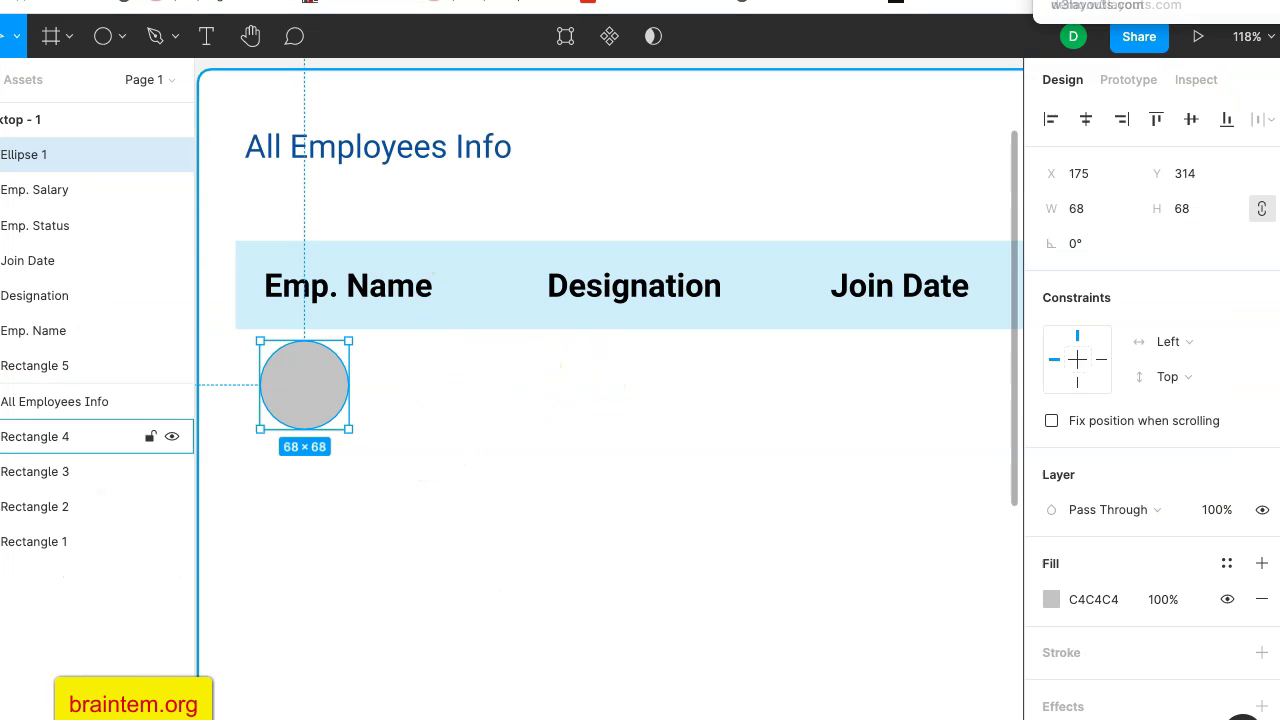
click(1110, 2)
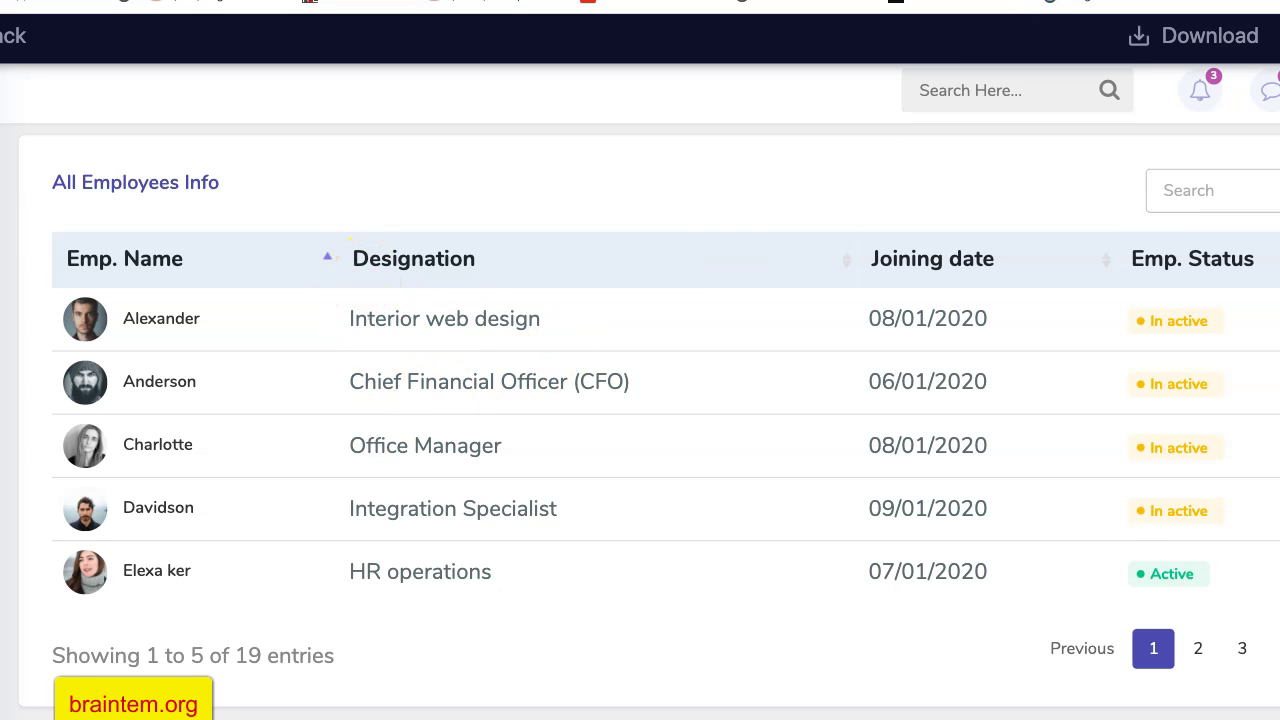
key(ctrl+Tab)
key(ctrl+Tab)
key(ctrl+Tab)
click(205, 37)
click(366, 387)
text(A)
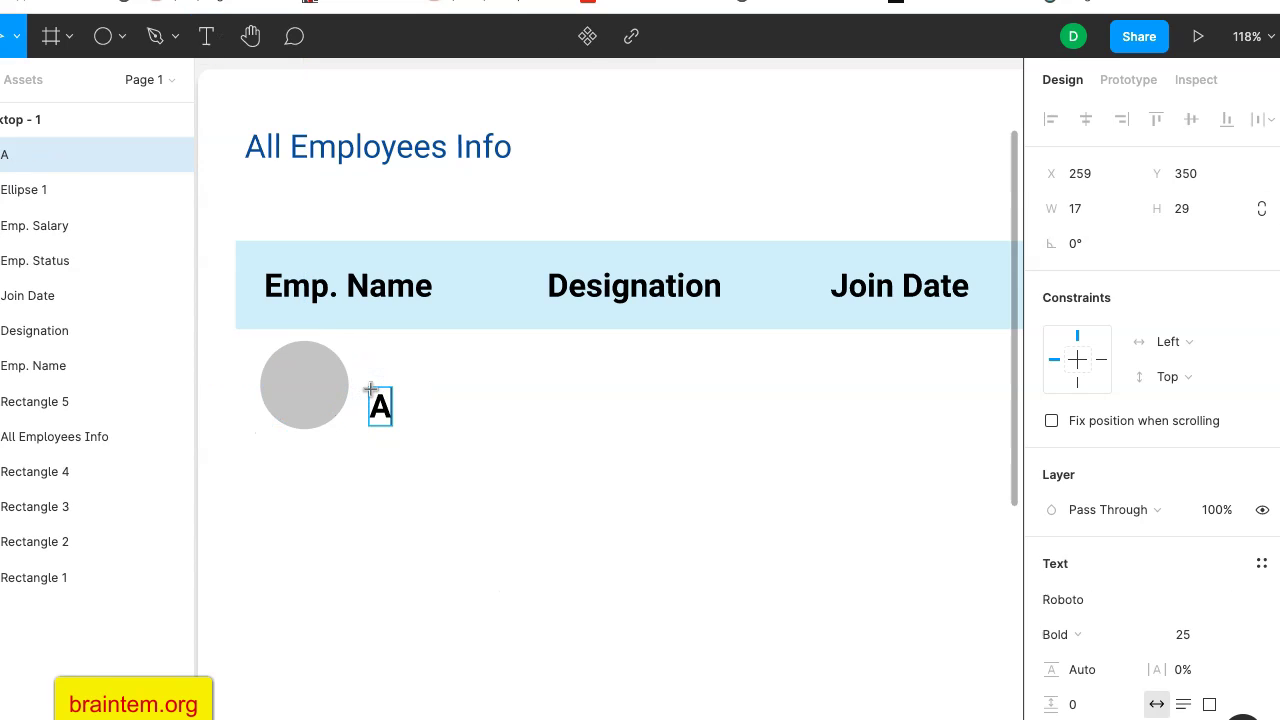
text(lexander)
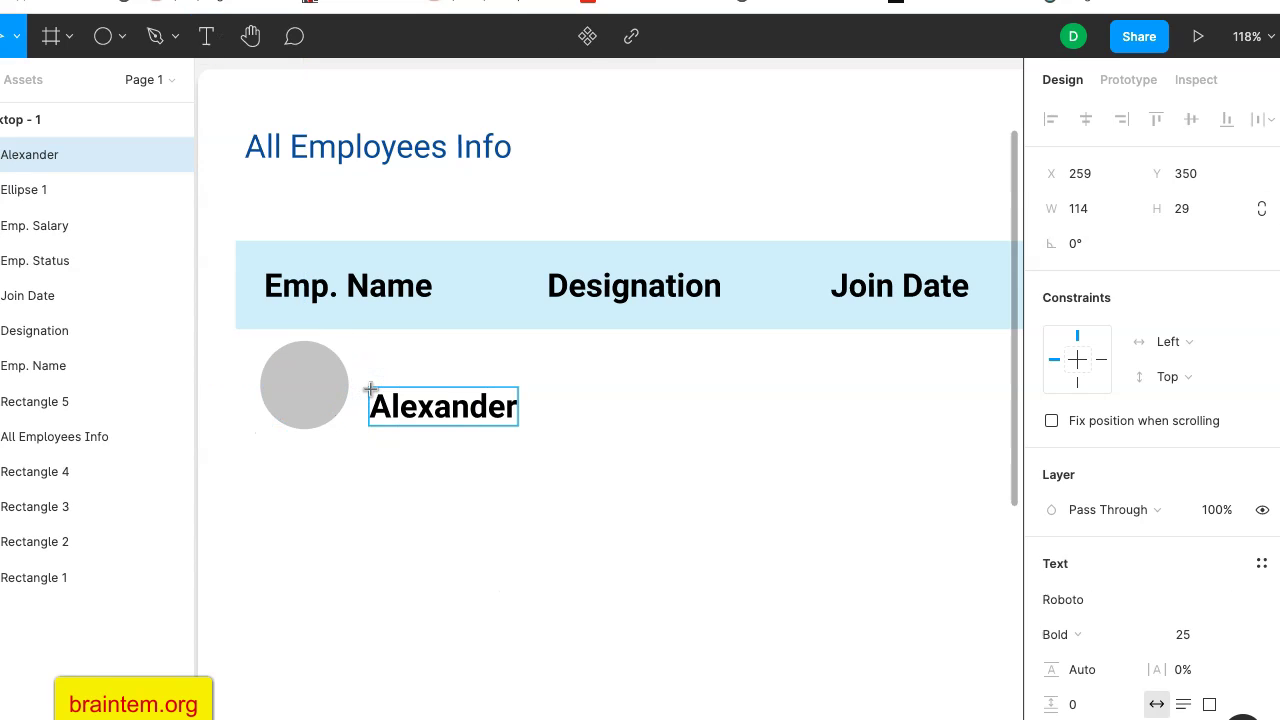
click(594, 431)
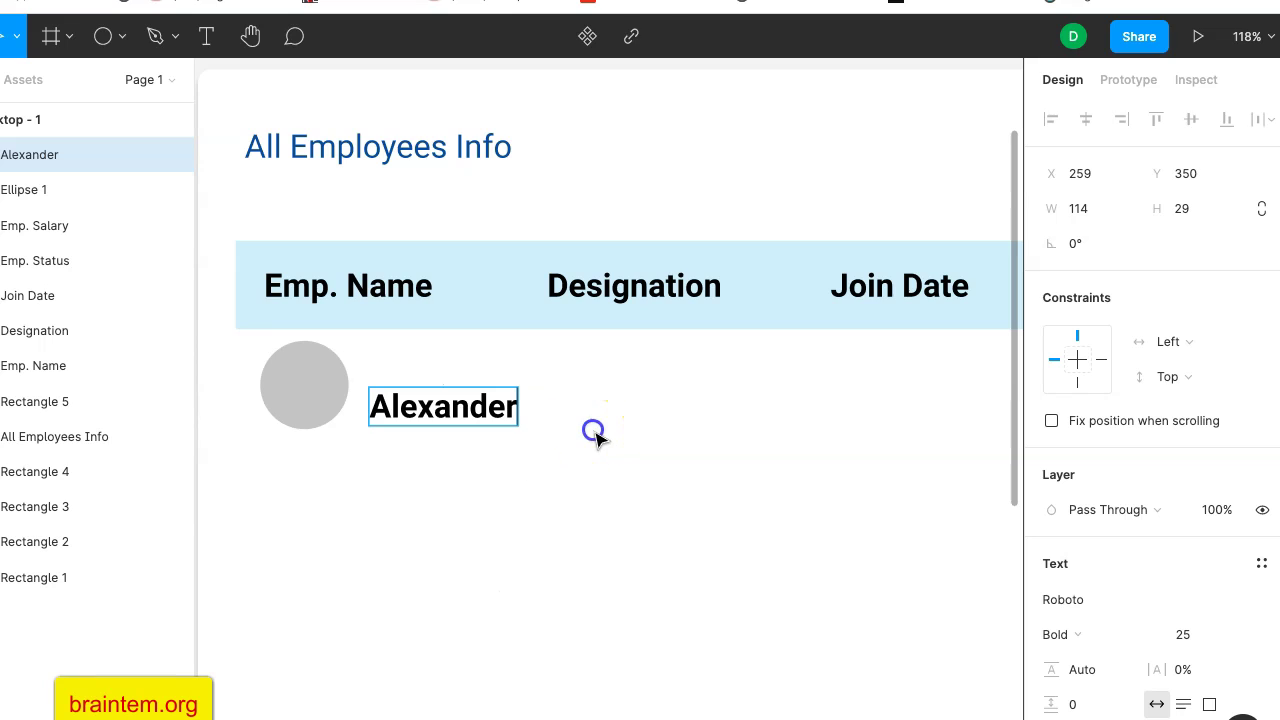
Try font sizes 20 and 15 on the employee name, then return it to 20.
click(446, 422)
scroll(1090, 540, down, 2)
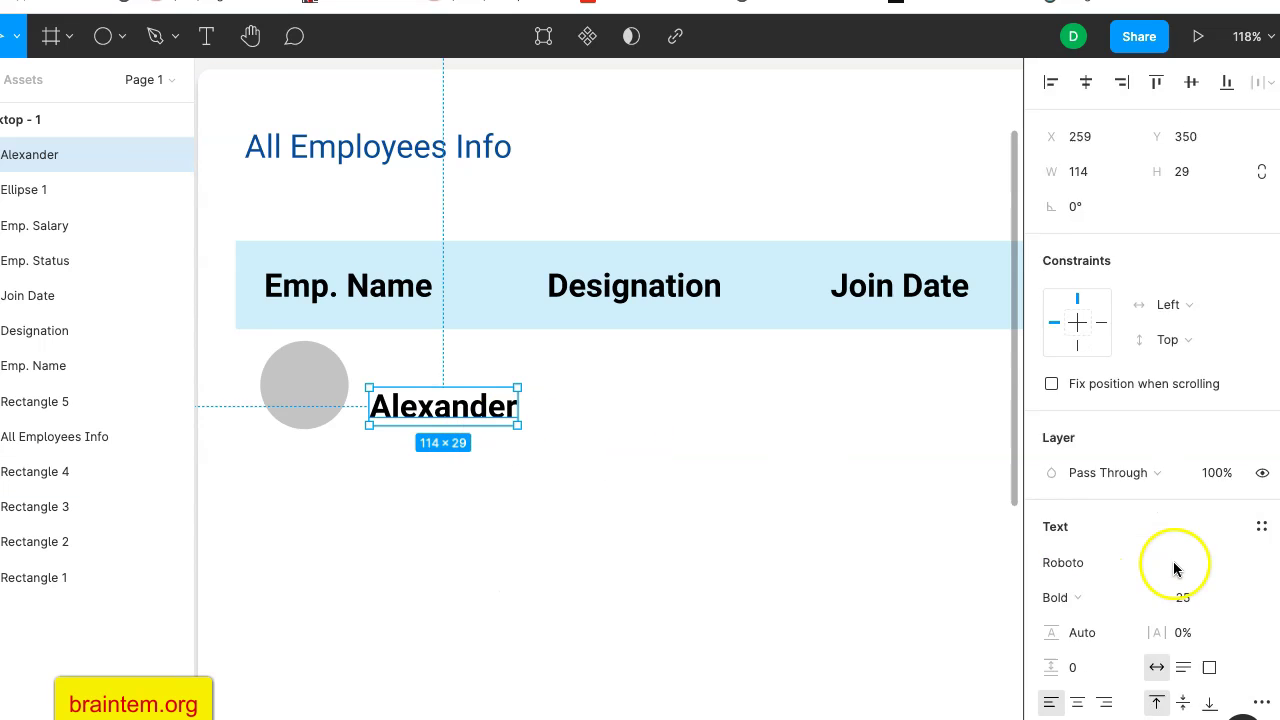
click(1182, 551)
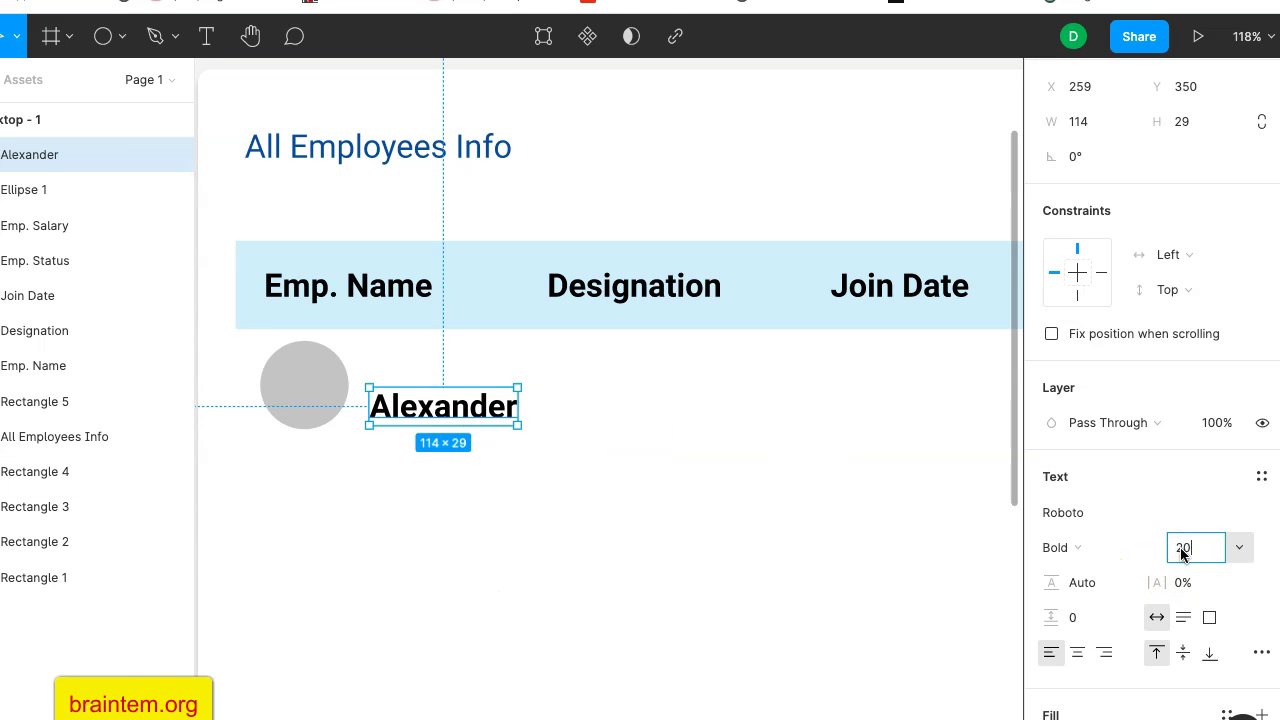
key(Return)
click(1204, 550)
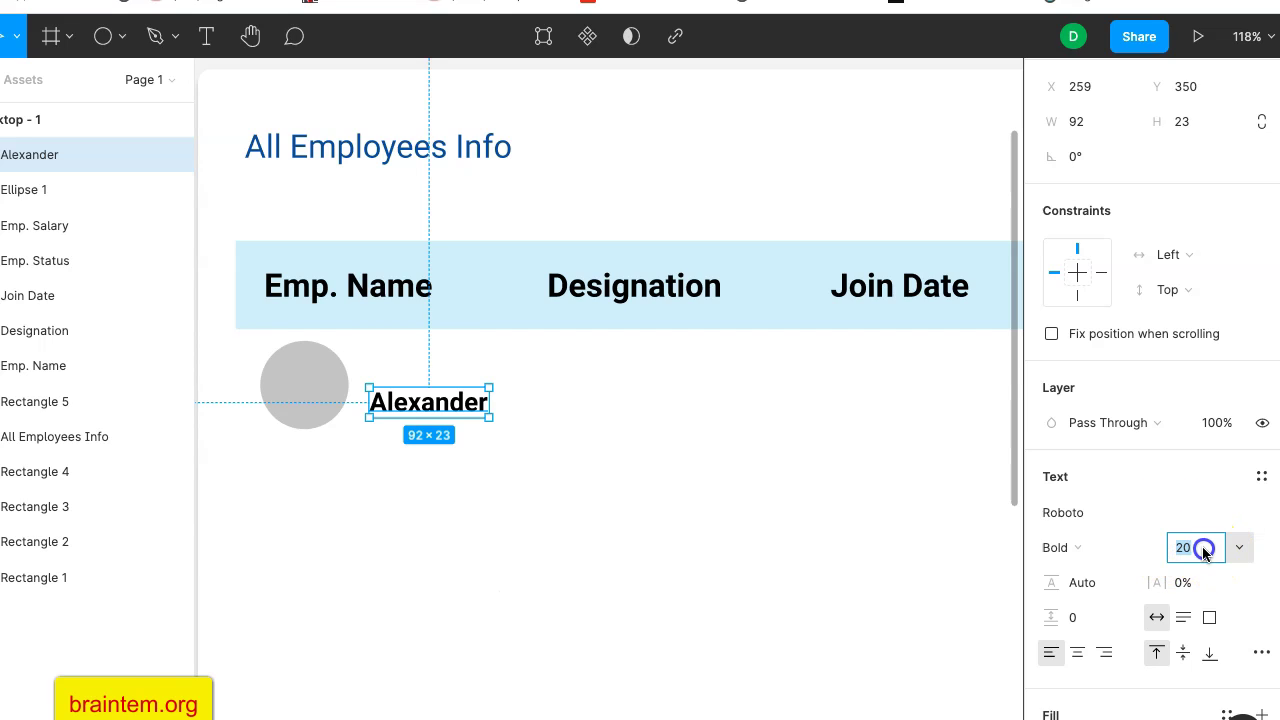
text(15)
key(Return)
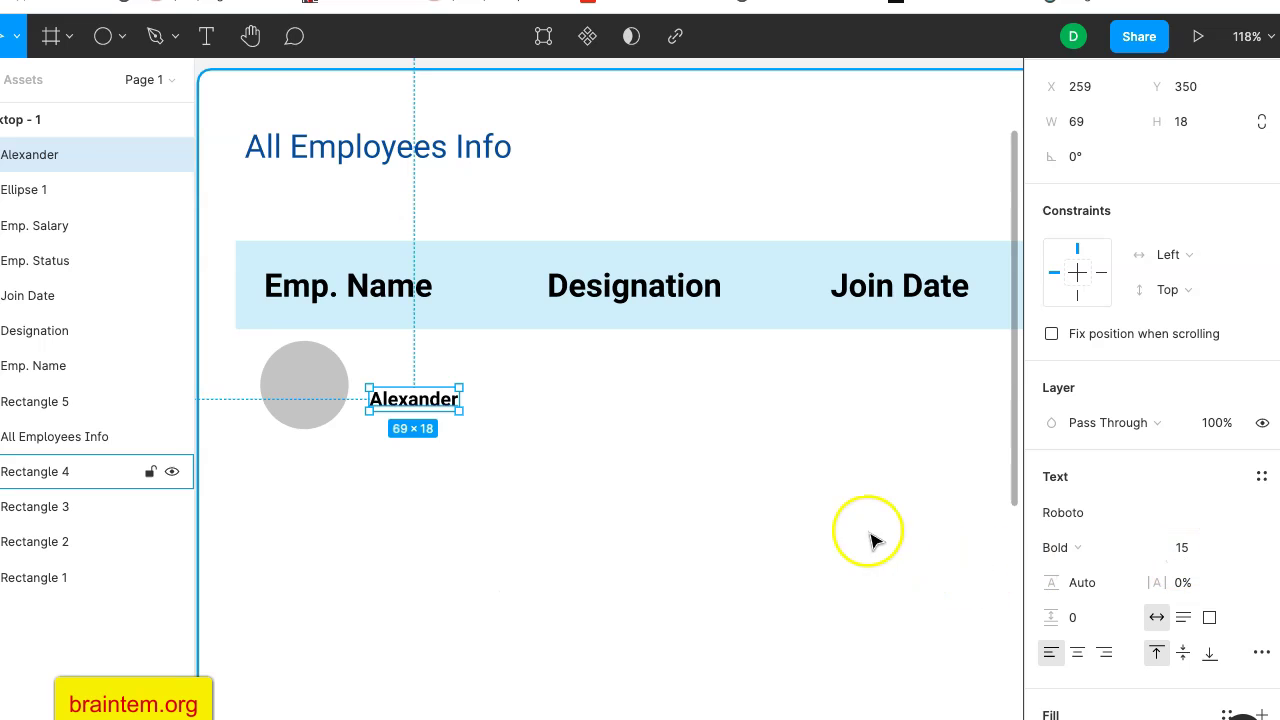
click(1185, 555)
text(20)
key(Return)
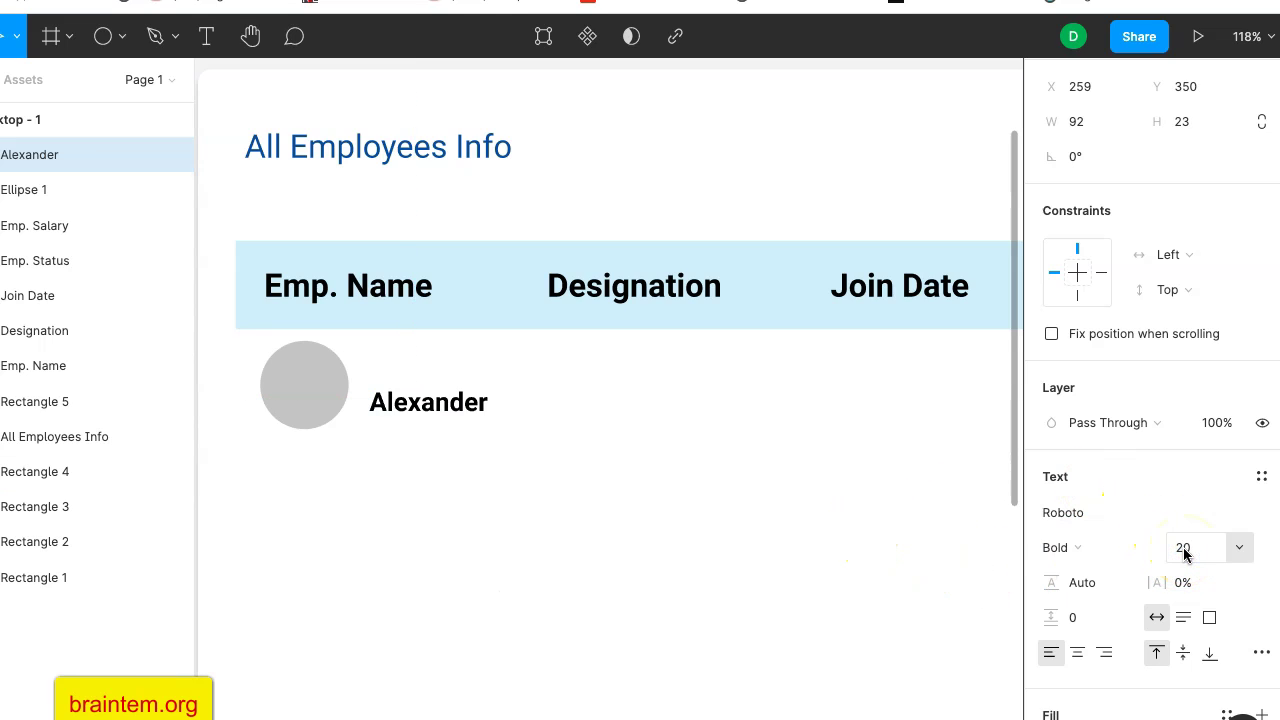
Place the employee name at X 252, Y 337 beside the circle and set it to size 18, Regular weight.
drag(452, 405, 443, 392)
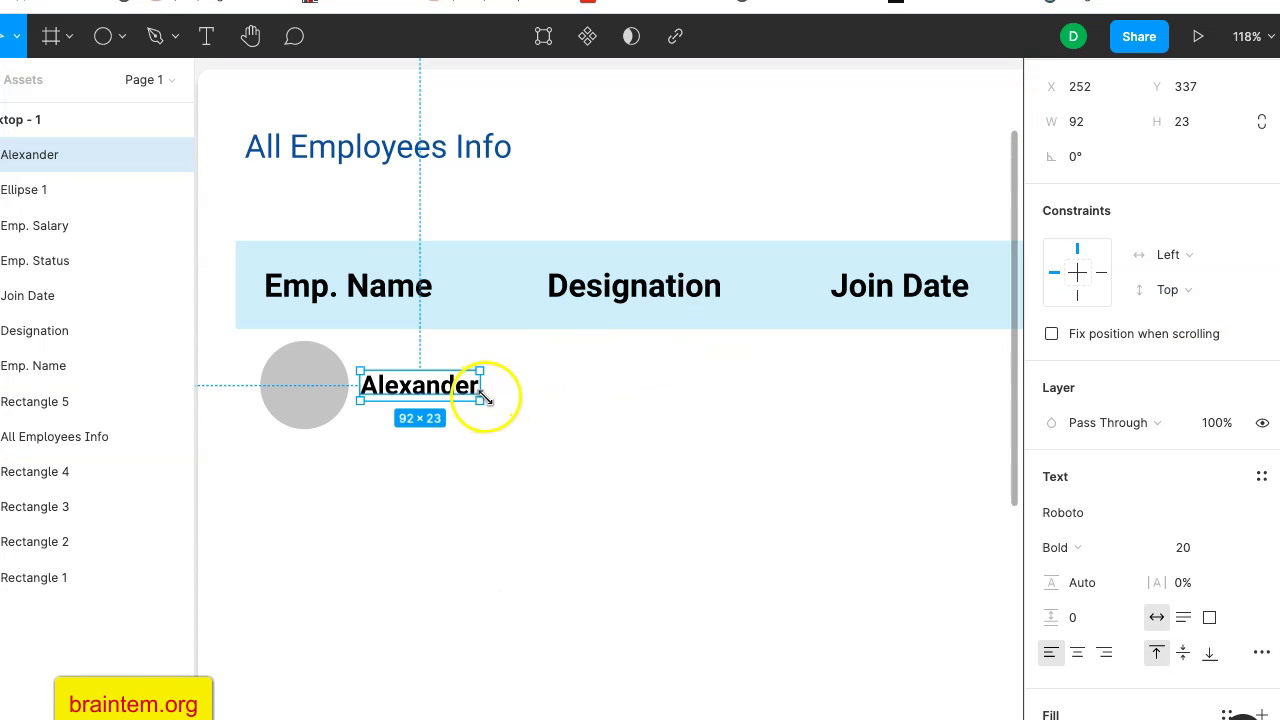
click(1191, 549)
text(1)
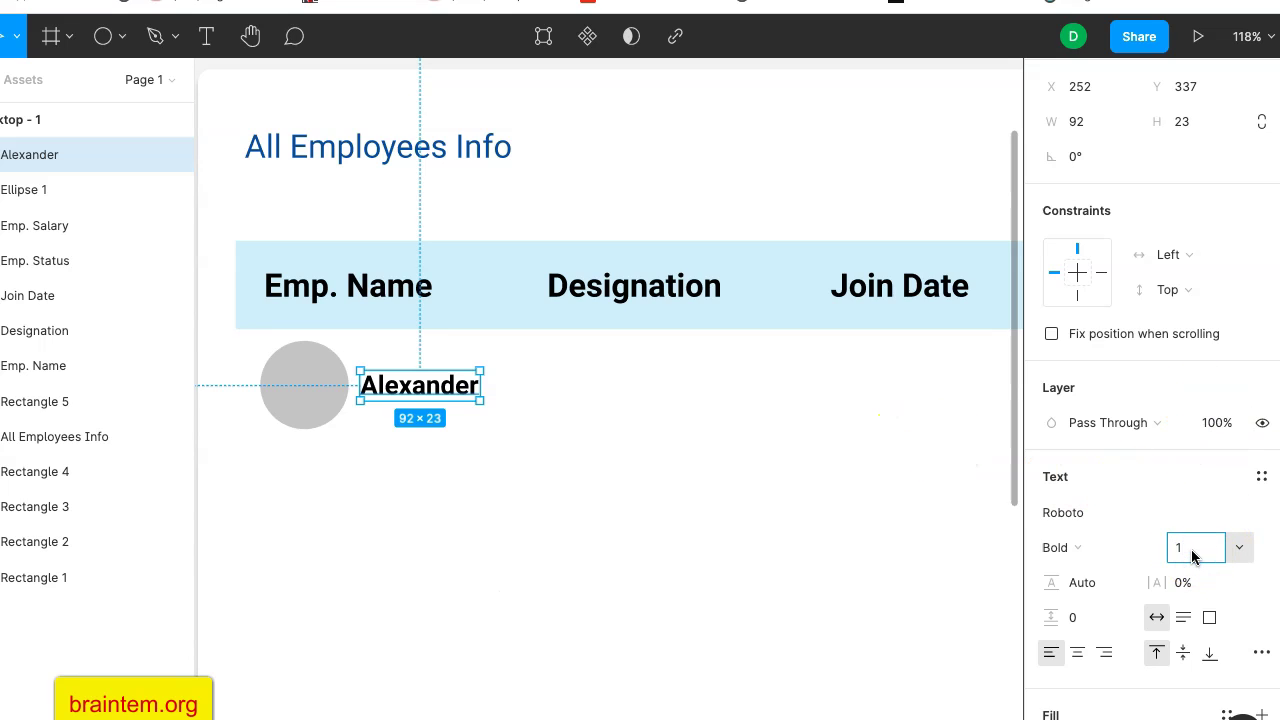
text(8)
key(Return)
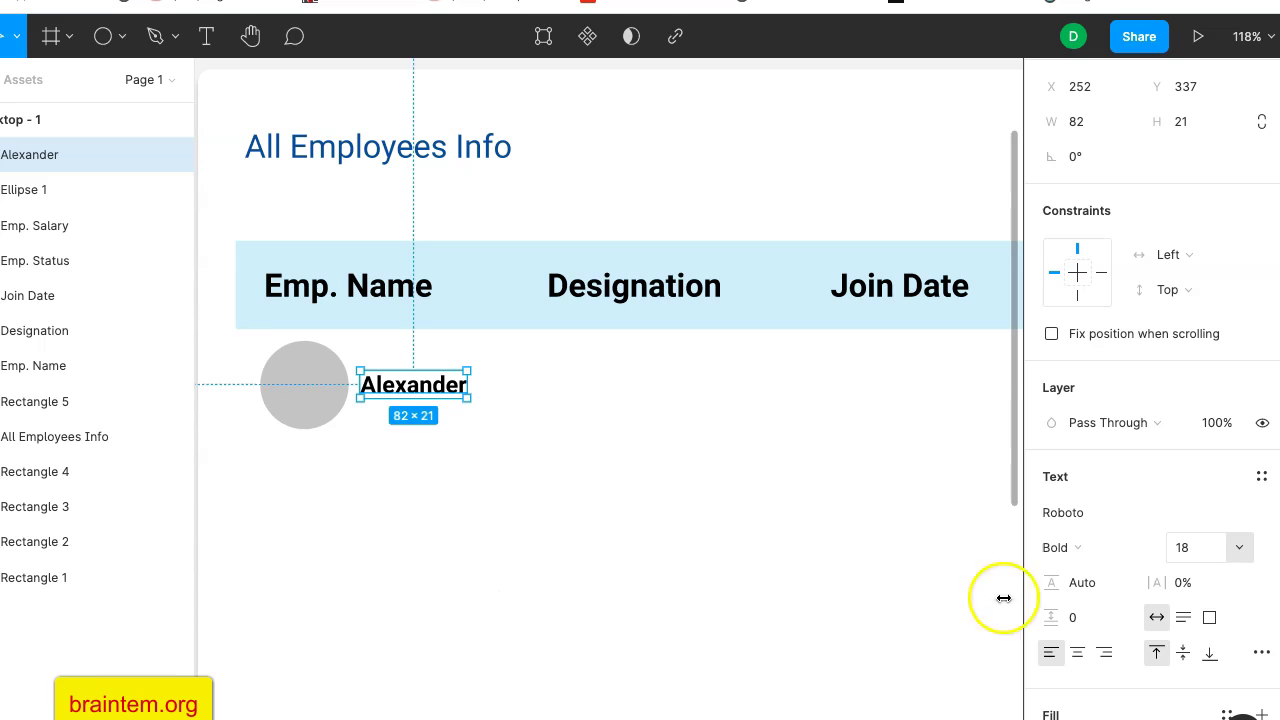
click(1085, 548)
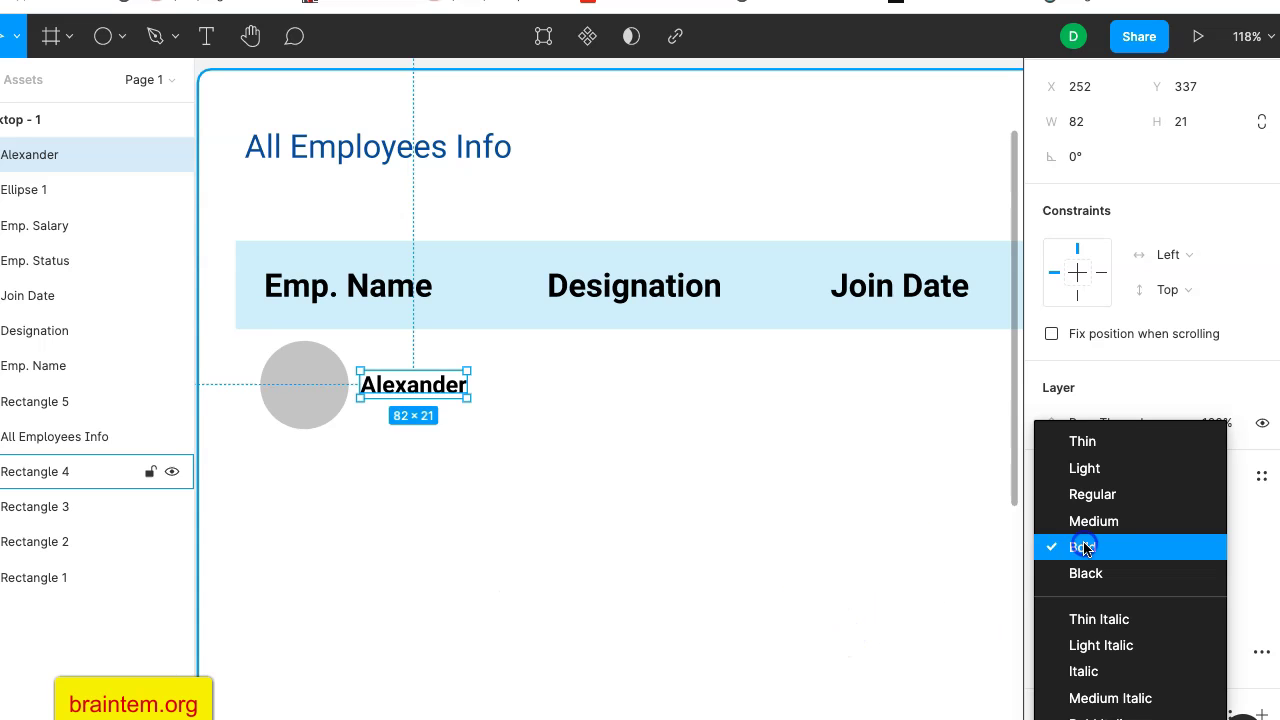
click(1095, 493)
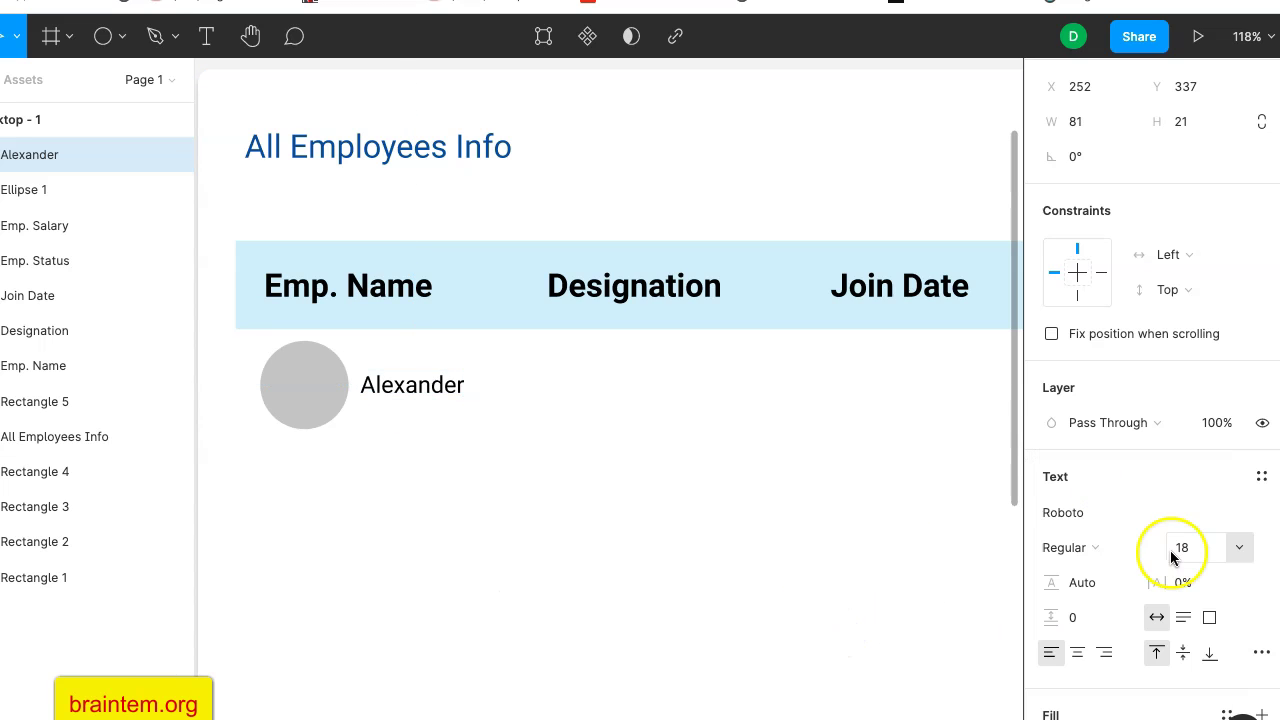
Try fill opacities of 80% and 50% on the employee name.
scroll(1181, 586, down, 4)
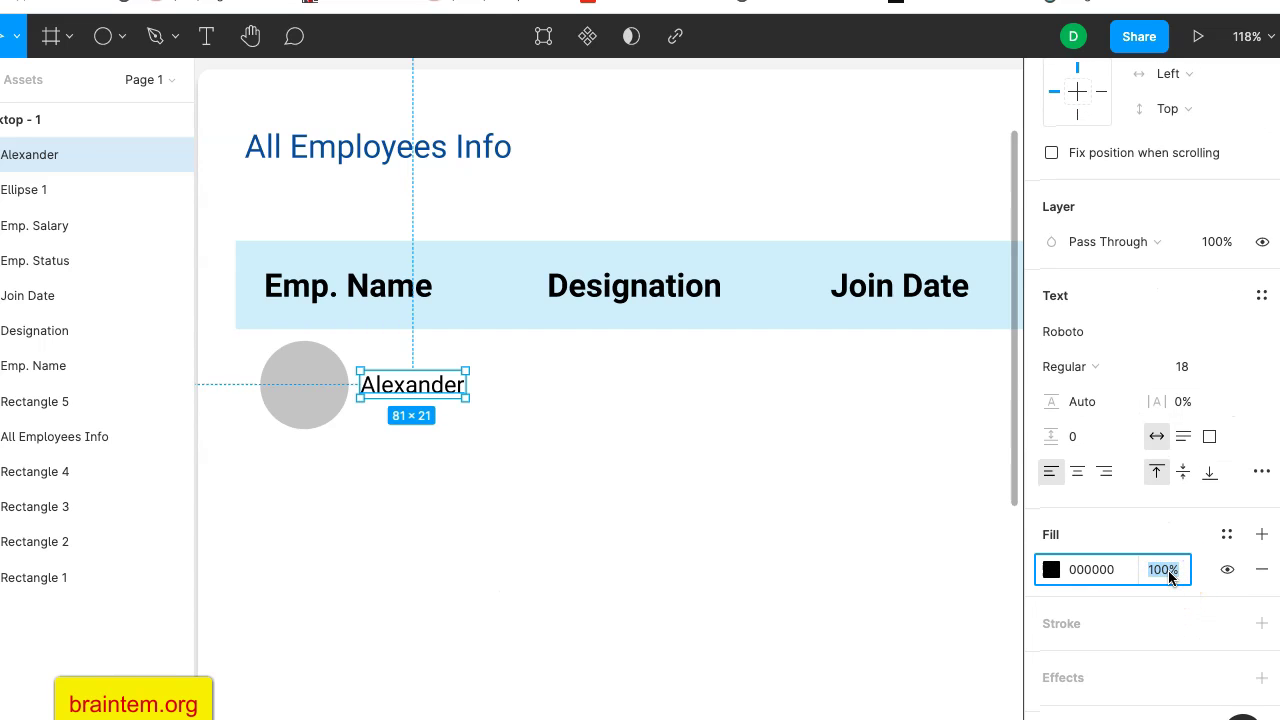
key(Return)
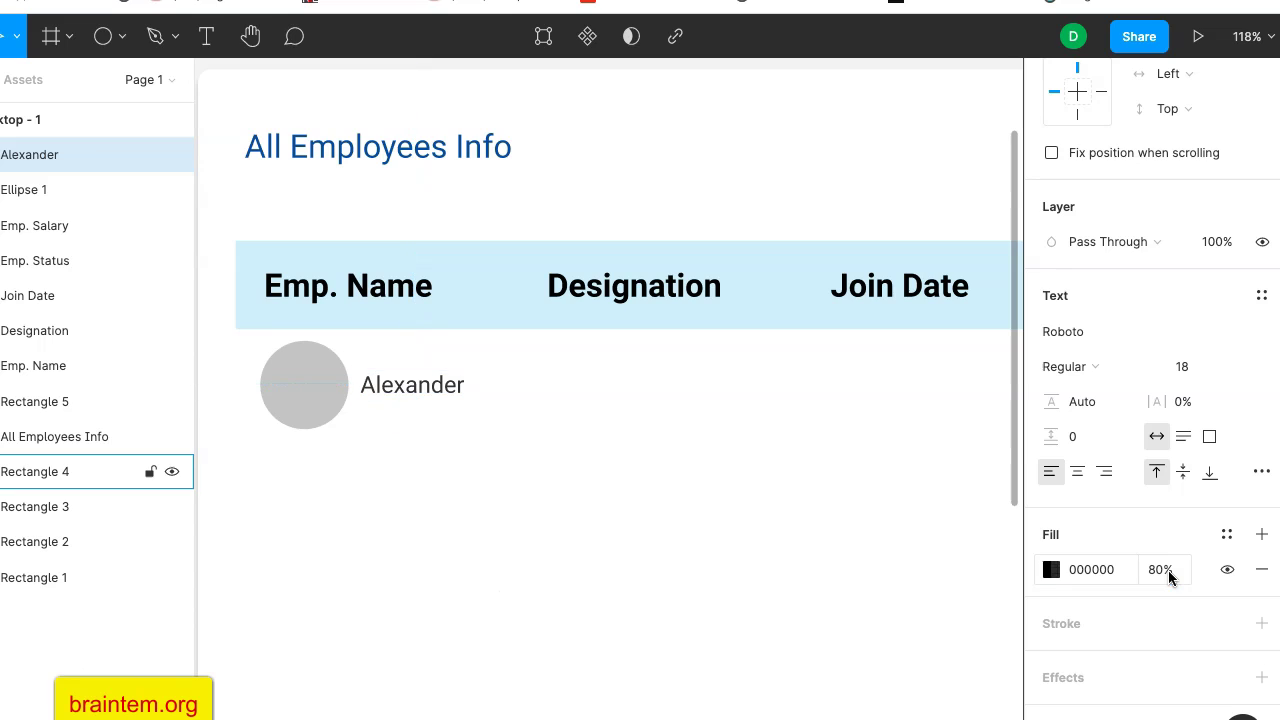
click(414, 391)
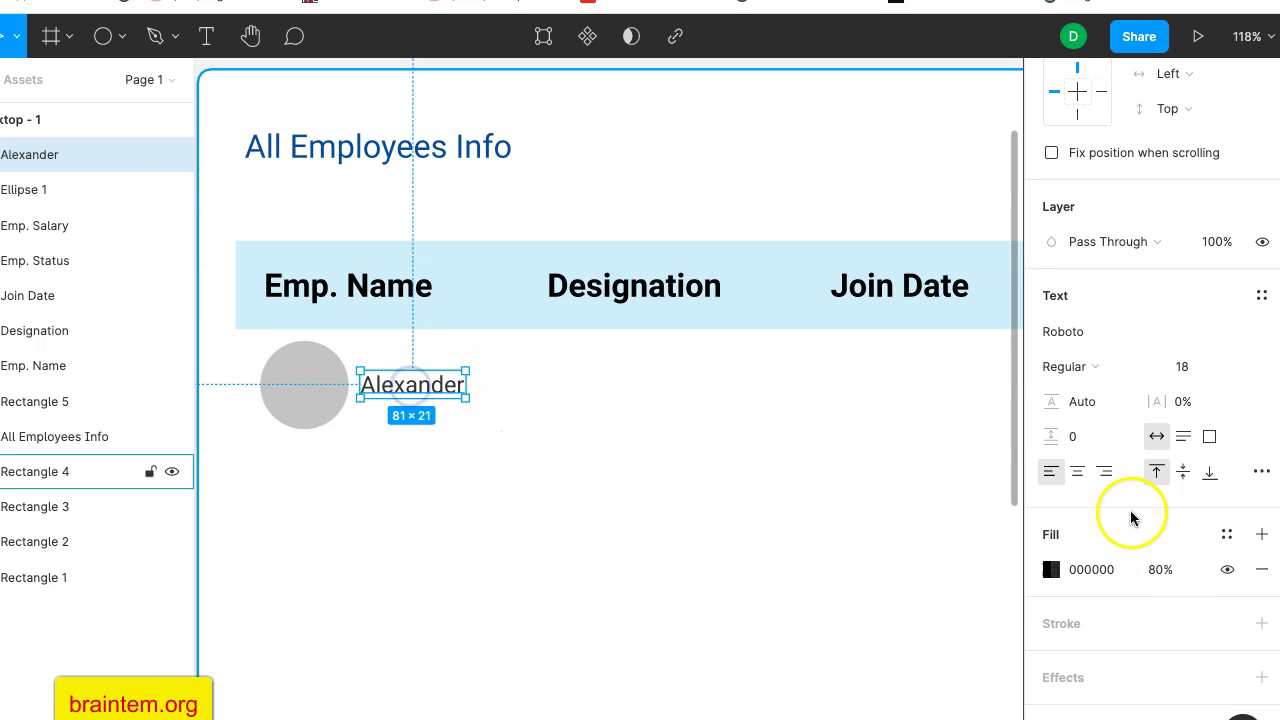
click(1161, 572)
text(50)
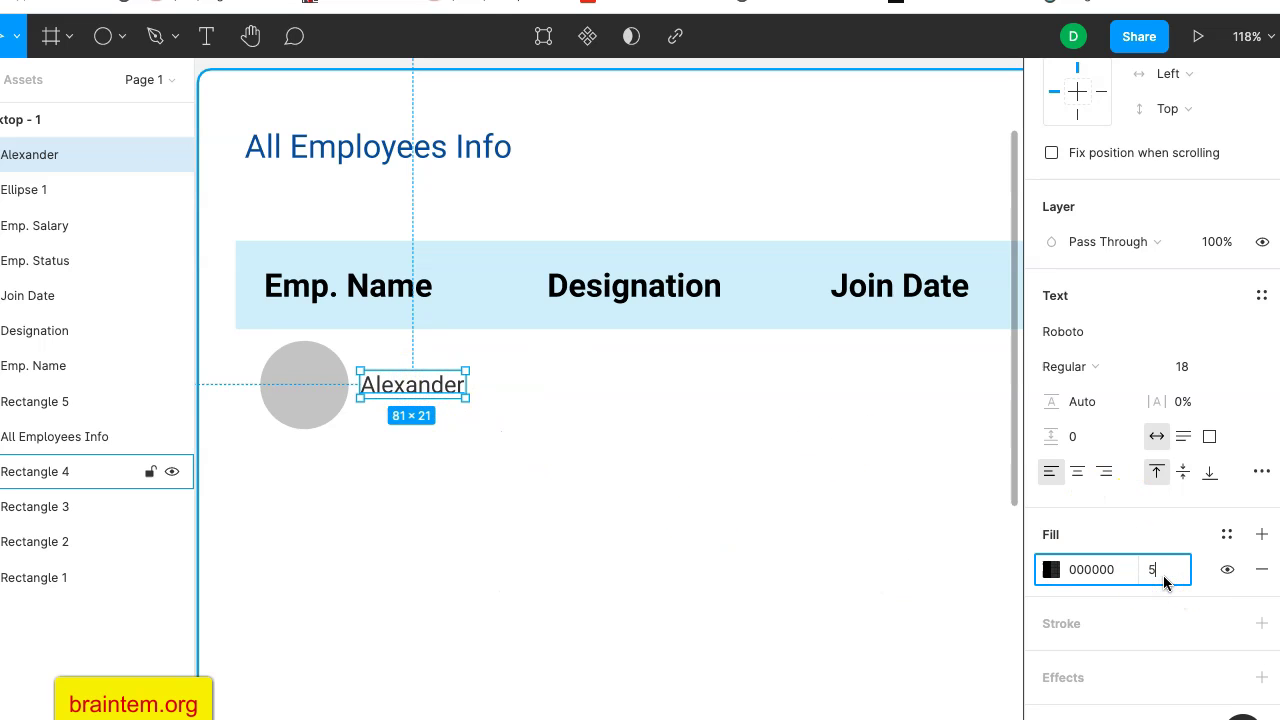
key(Return)
Compare the text colour with the demo table and set the employee name's fill opacity to 70%.
click(1038, 52)
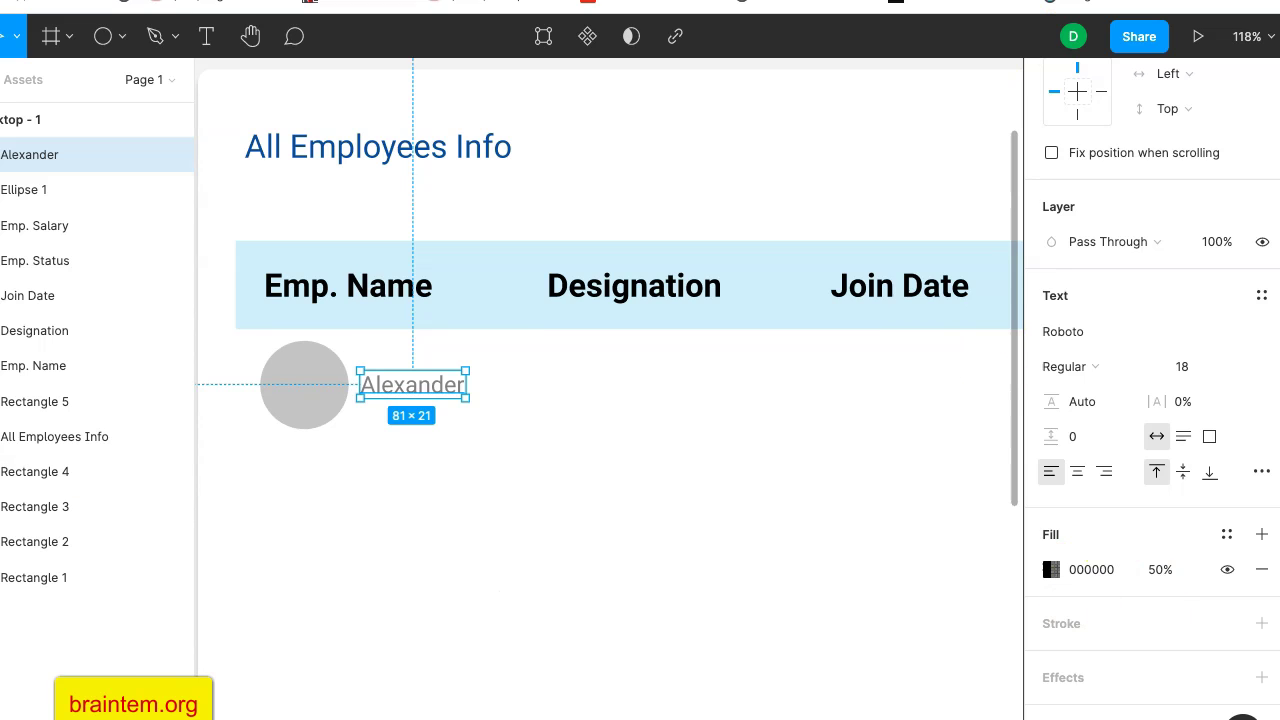
key(ctrl+Tab)
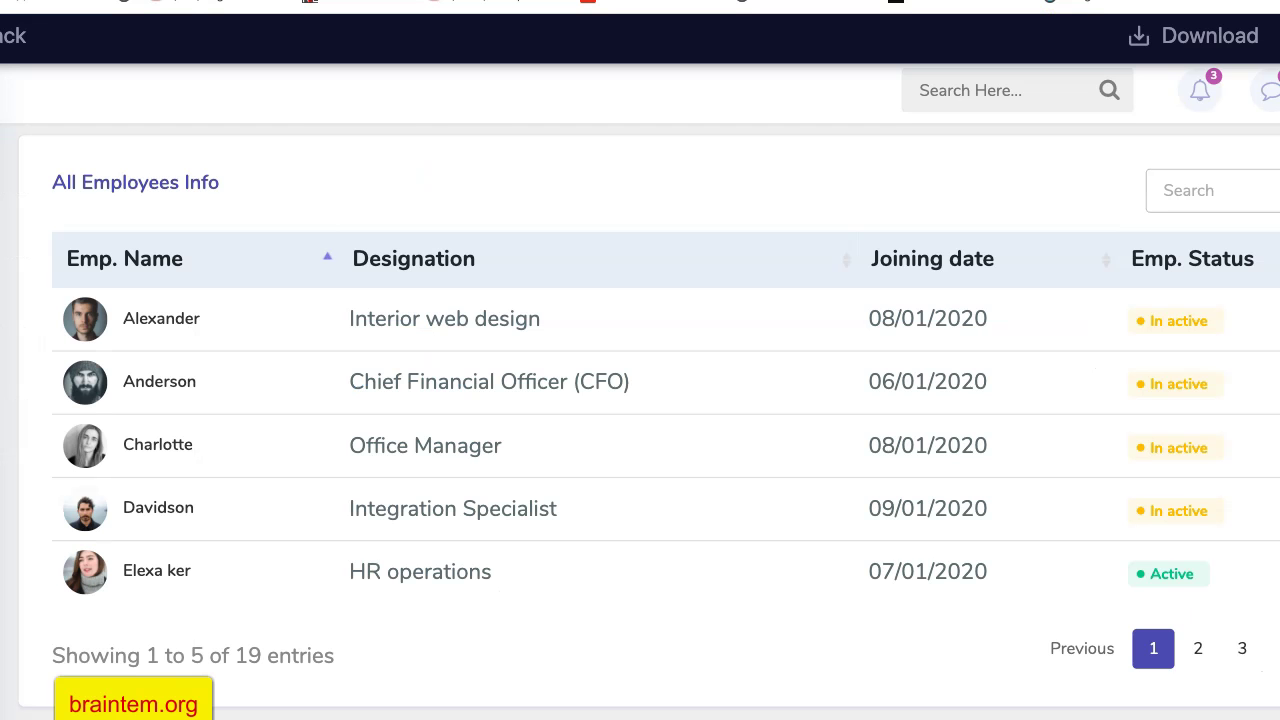
key(ctrl+shift+Tab)
click(1157, 570)
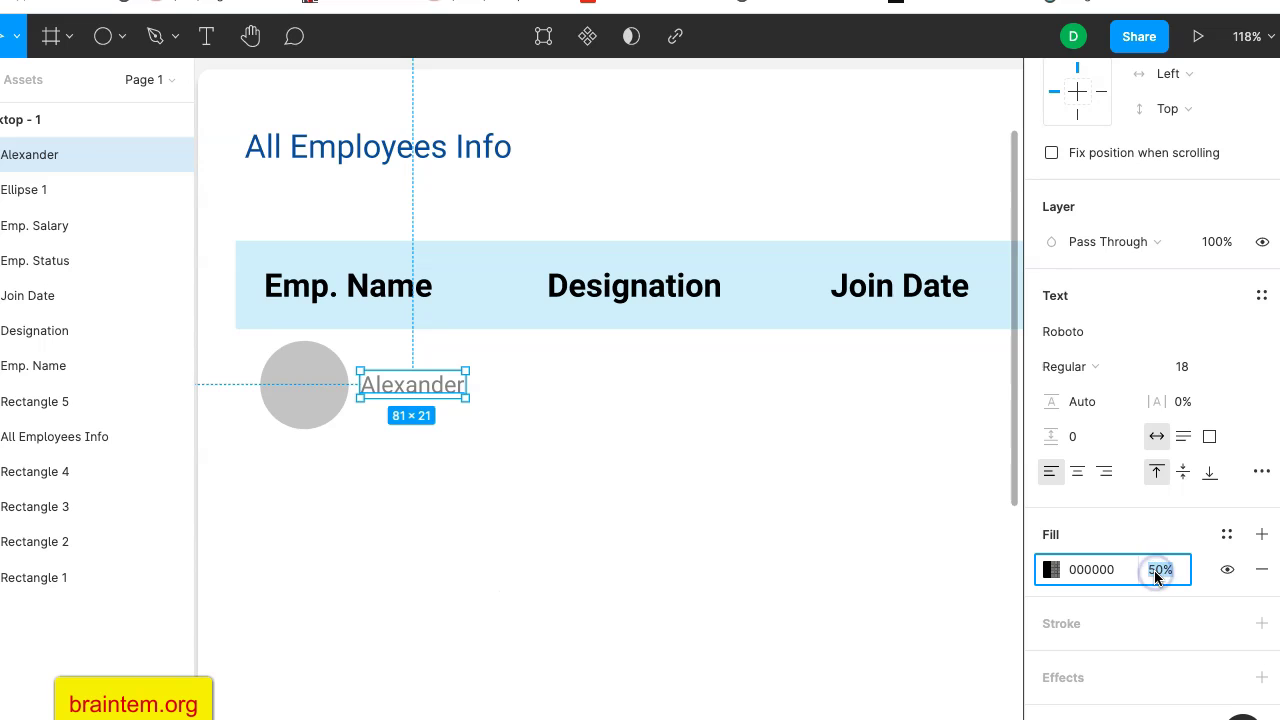
text(70)
key(Return)
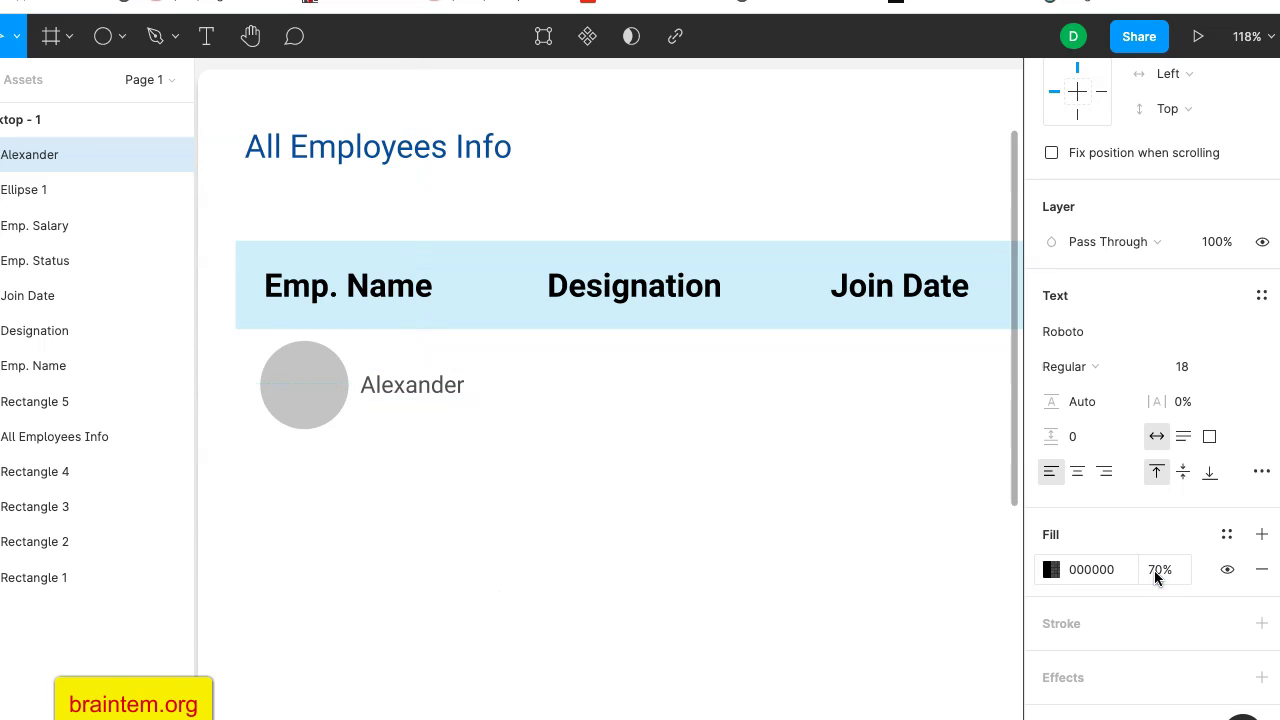
click(597, 458)
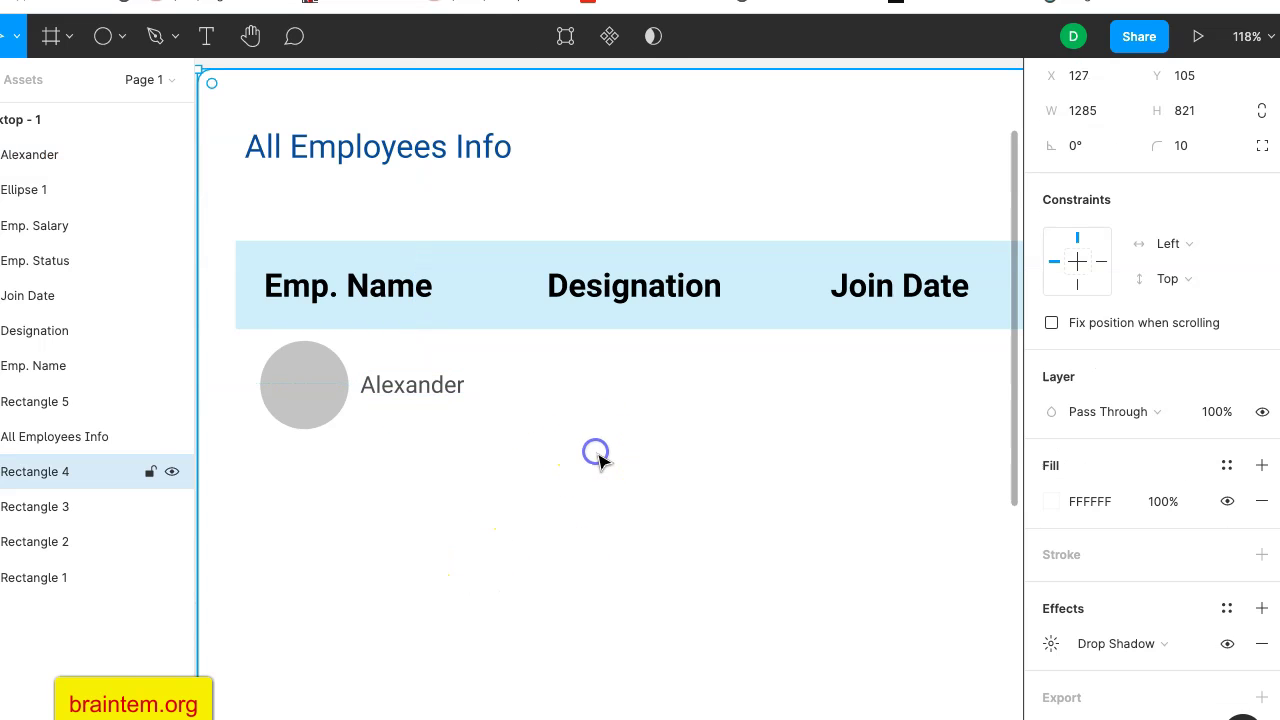
Duplicate the employee name twice along the row, left-aligning the copies with the Designation and Join Date headings.
click(448, 389)
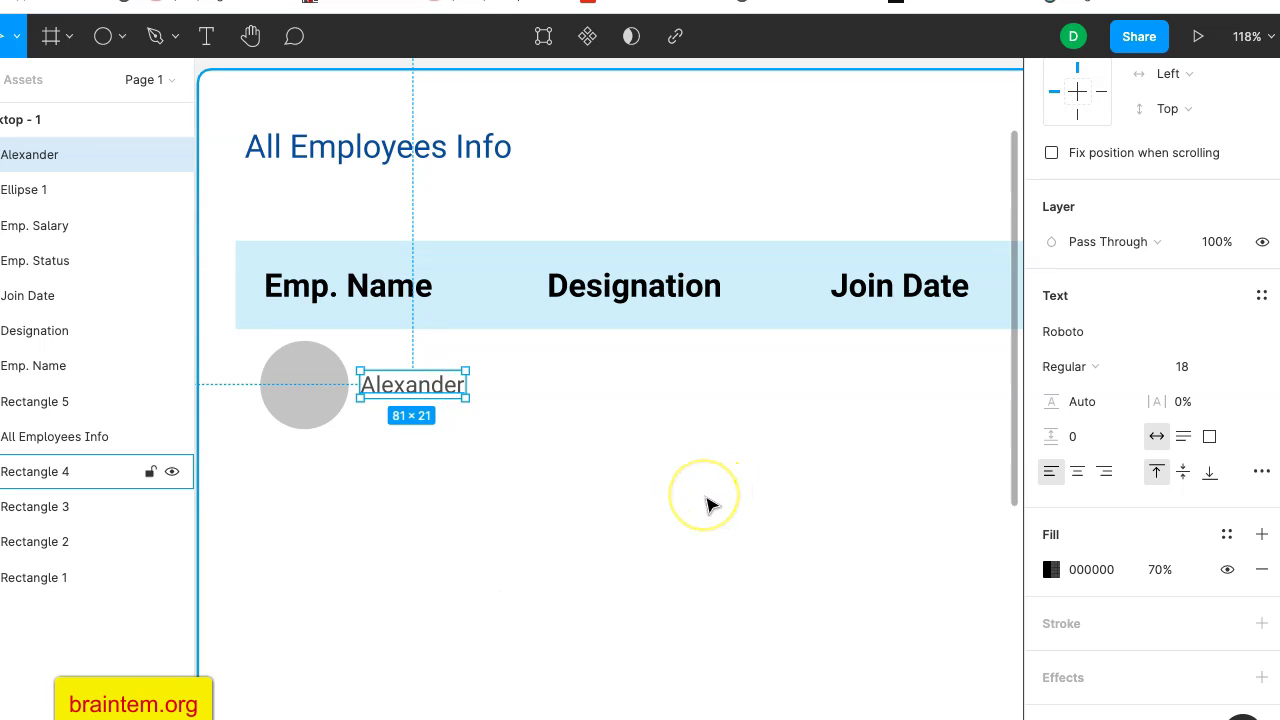
key(ctrl+d)
drag(437, 386, 618, 395)
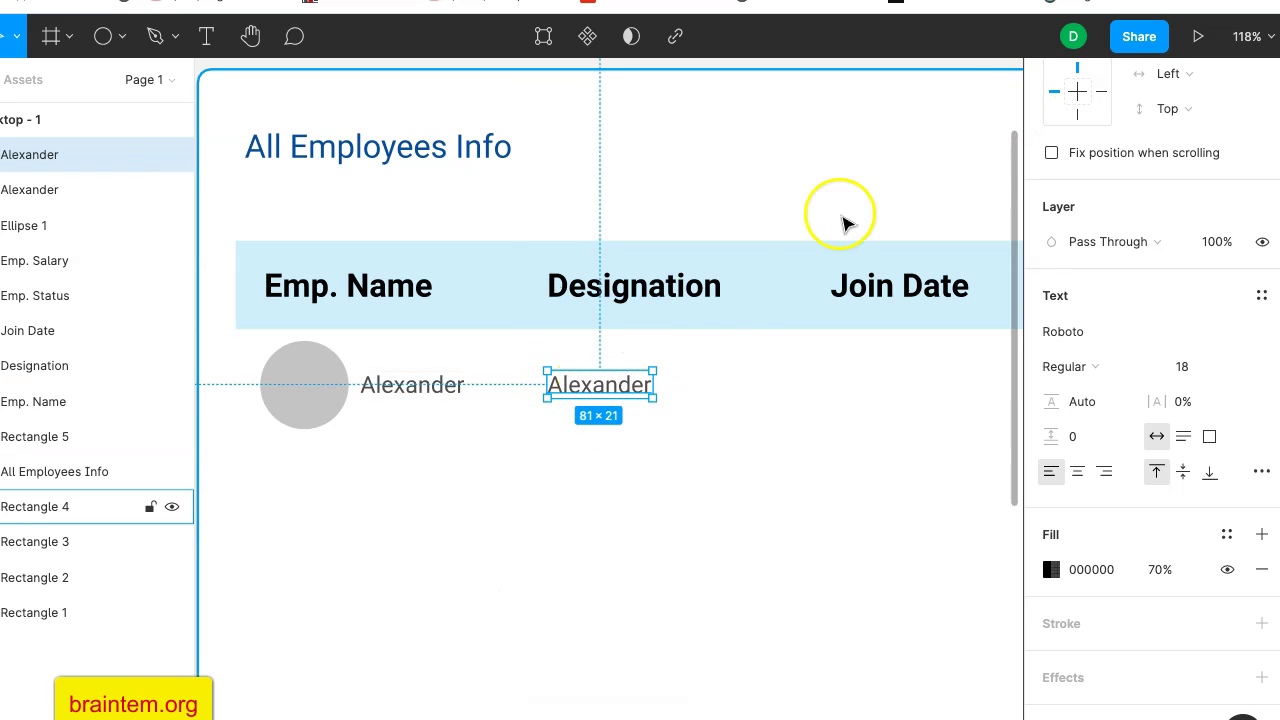
key(ctrl+d)
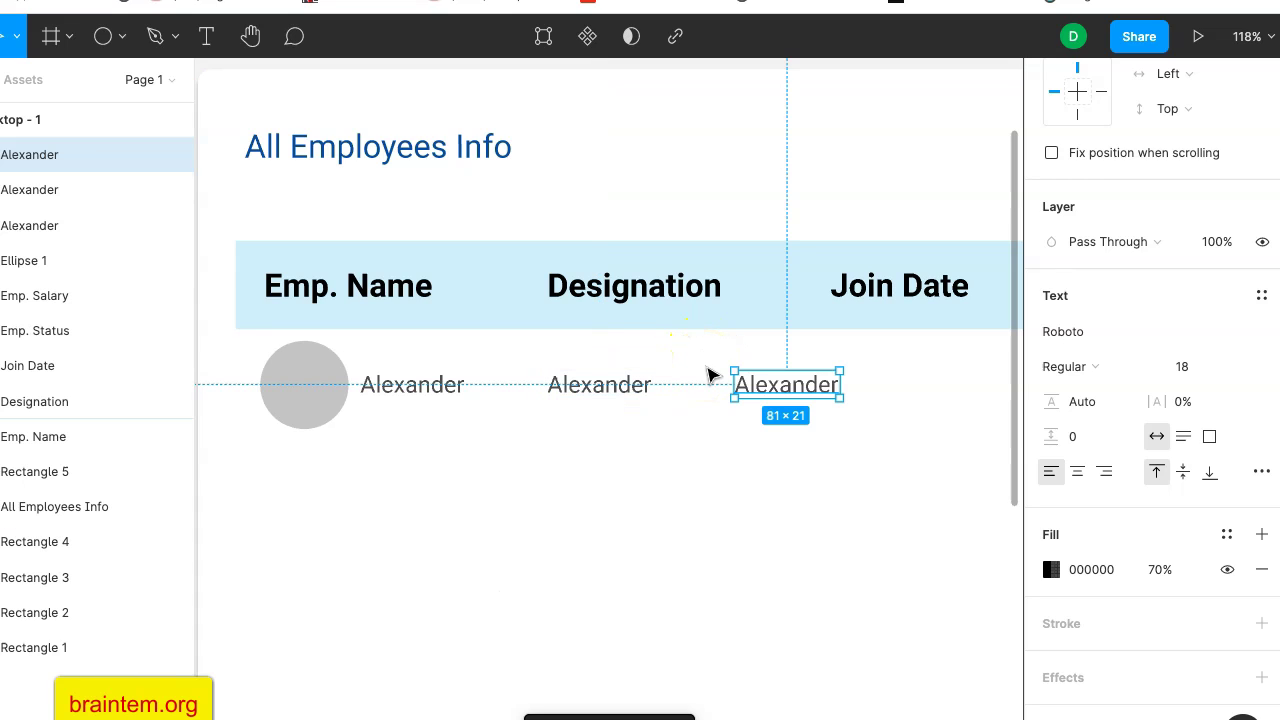
drag(767, 383, 871, 390)
scroll(838, 491, right, 3)
scroll(838, 491, right, 5)
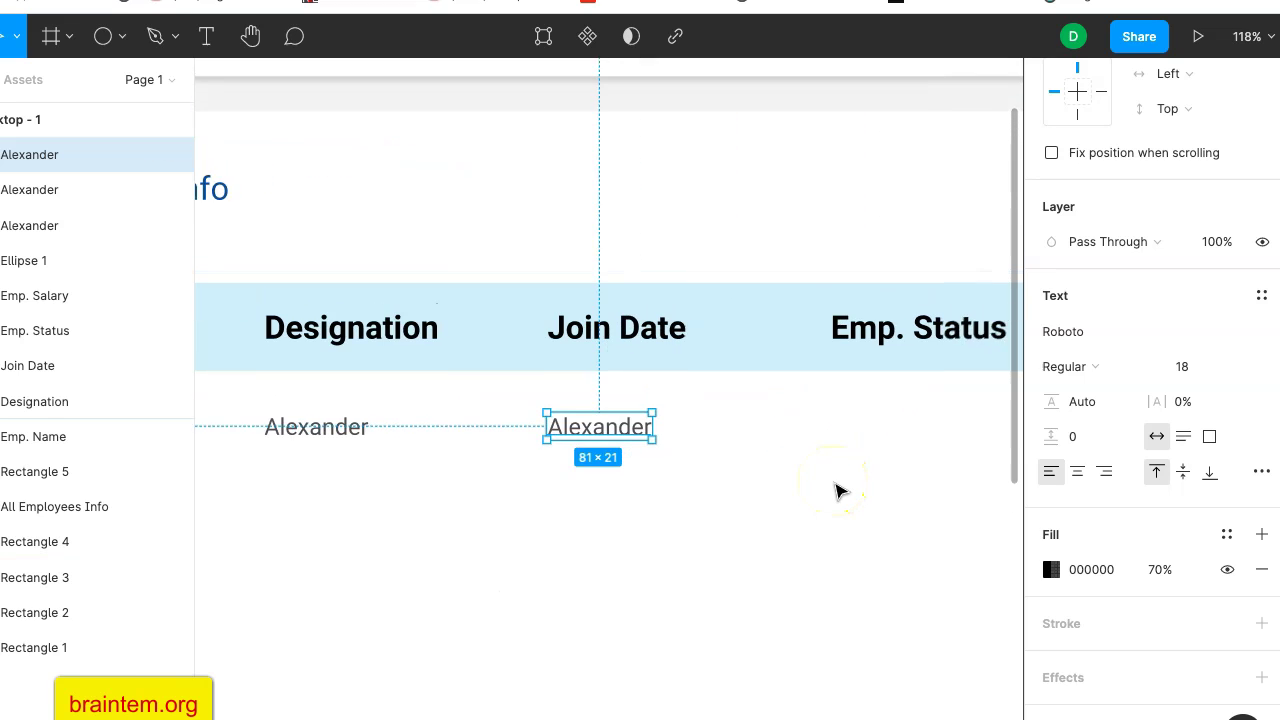
Repeat the duplication at the same spacing to place copies under the Emp. Status and Emp. Salary headings.
key(ctrl+d)
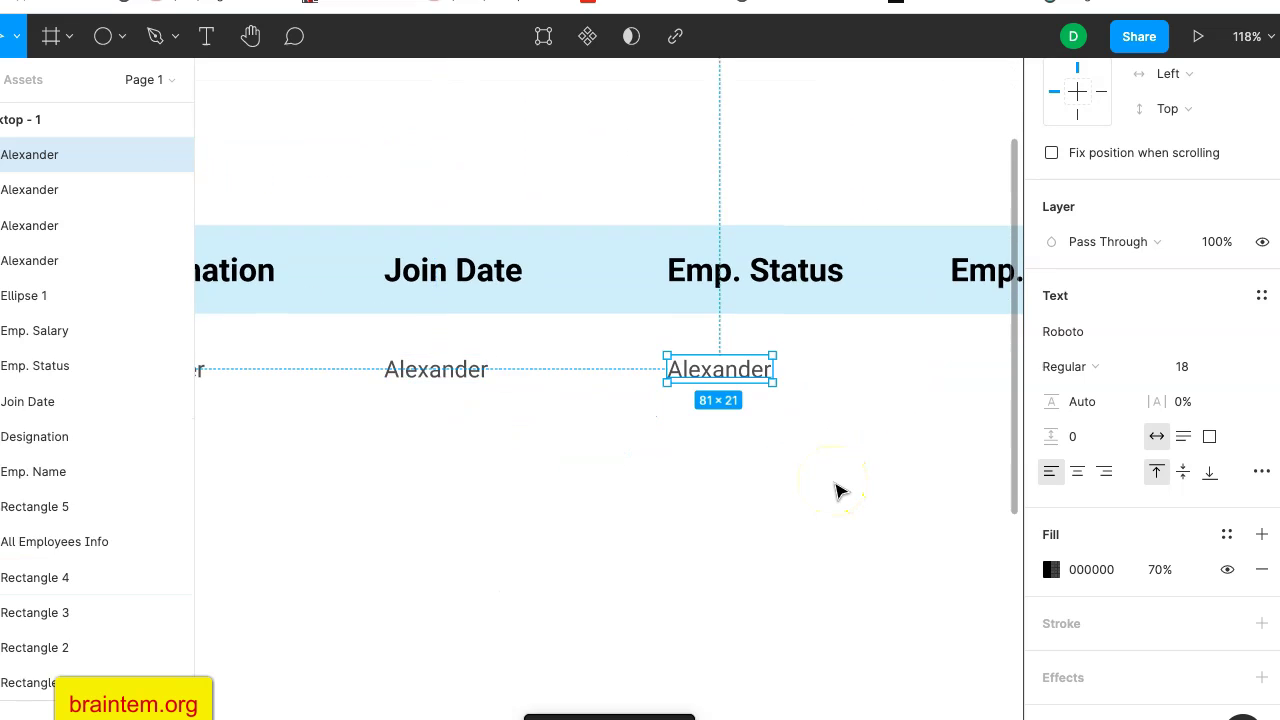
scroll(838, 470, right, 4)
scroll(838, 470, right, 2)
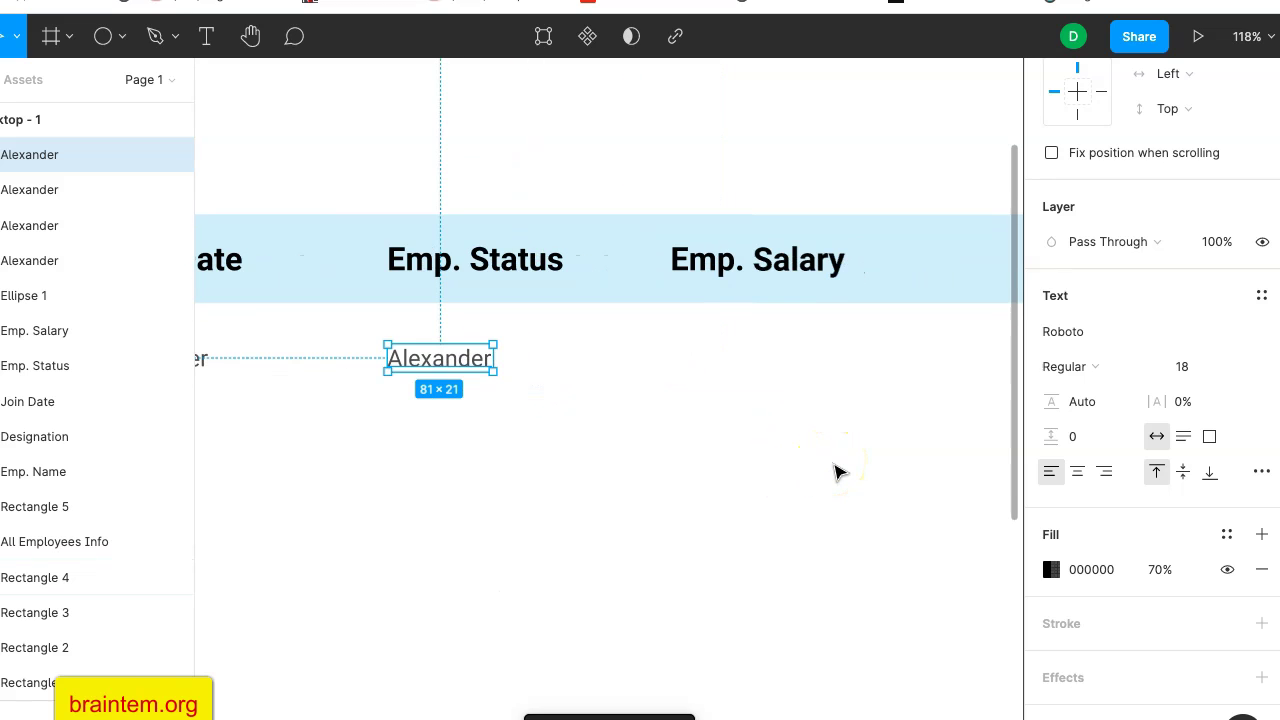
key(ctrl+d)
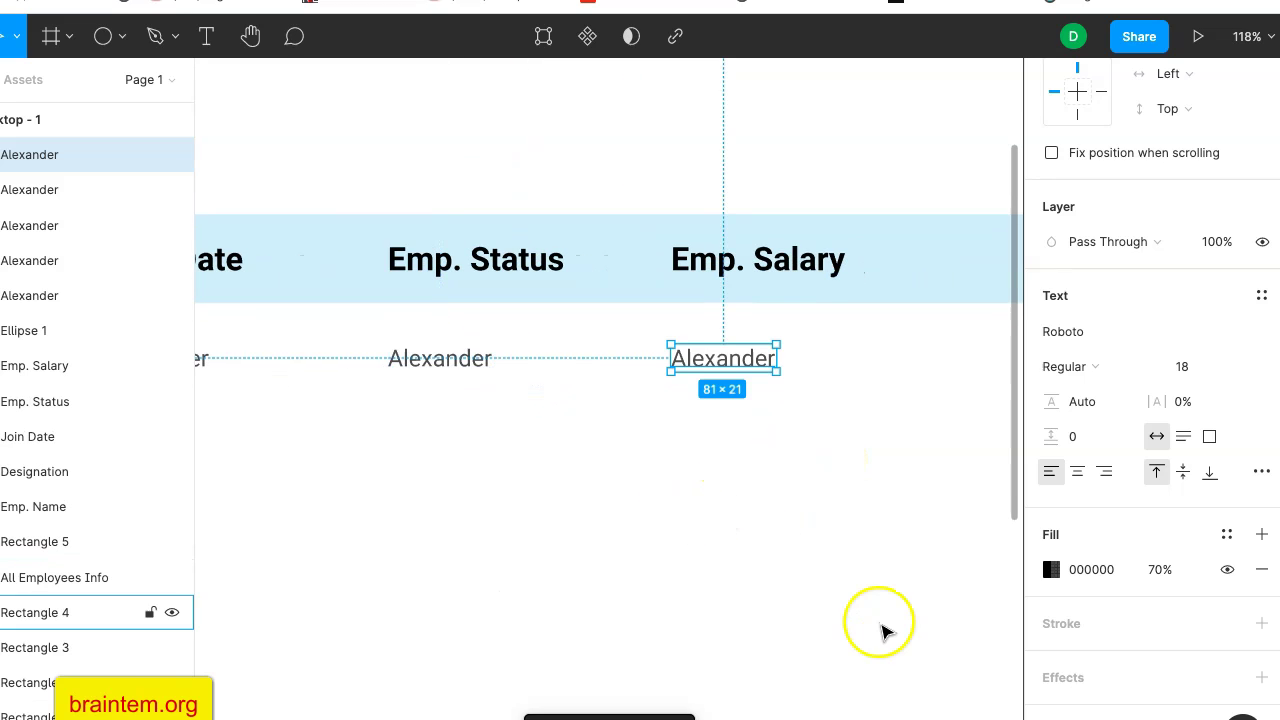
Draw a horizontal divider line about 1210 px wide beneath the first employee row and nudge it up 2 px.
scroll(888, 631, down, 1)
key(shift+1)
scroll(645, 537, up, 5)
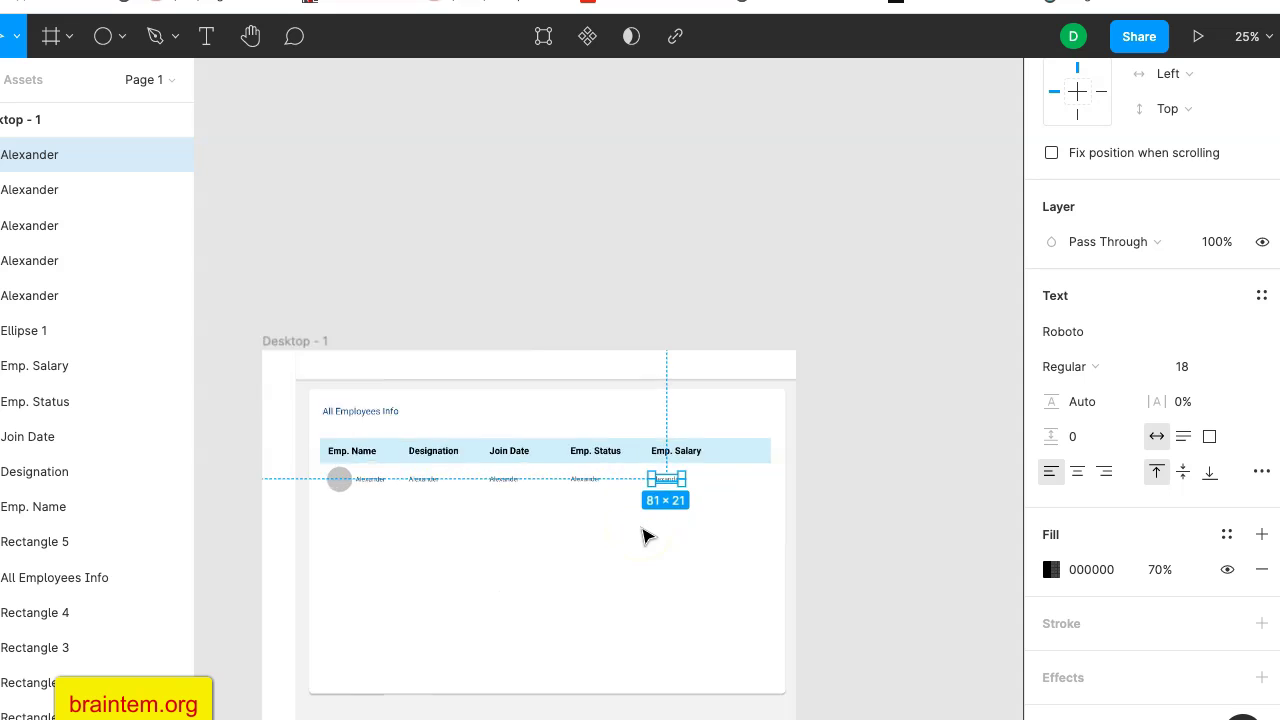
scroll(643, 529, left, 2)
scroll(643, 529, right, 2)
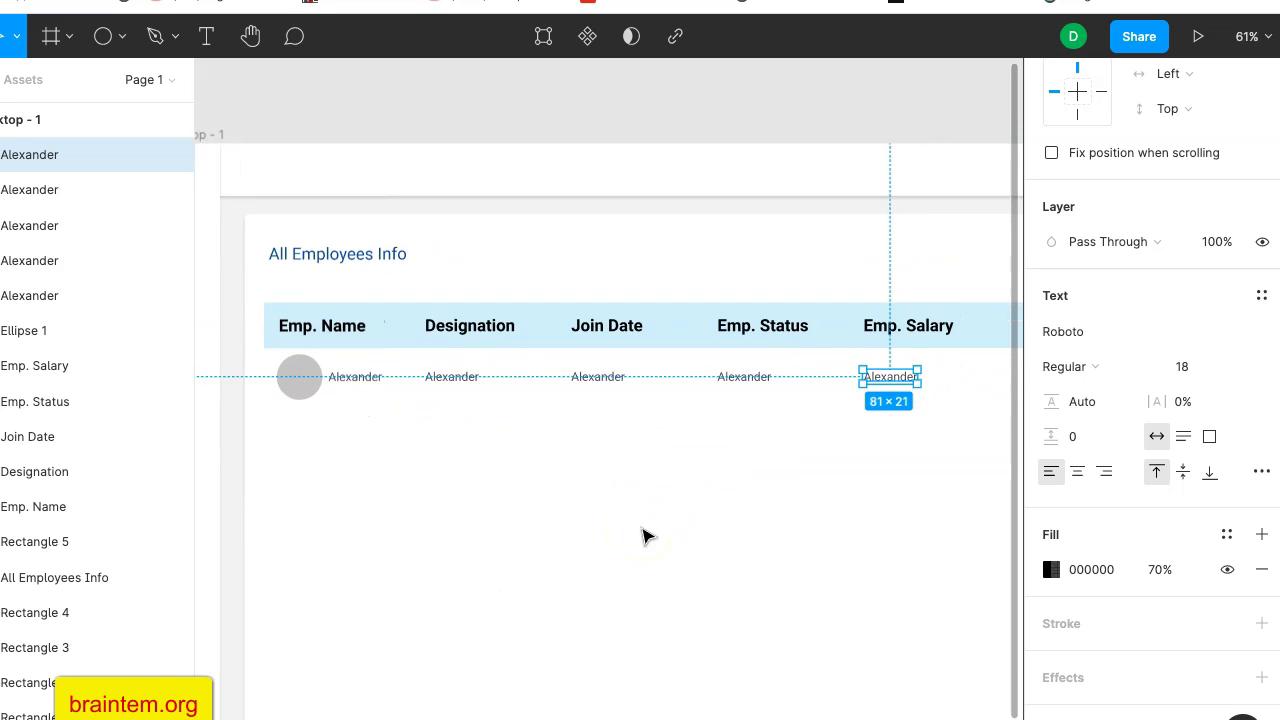
click(347, 214)
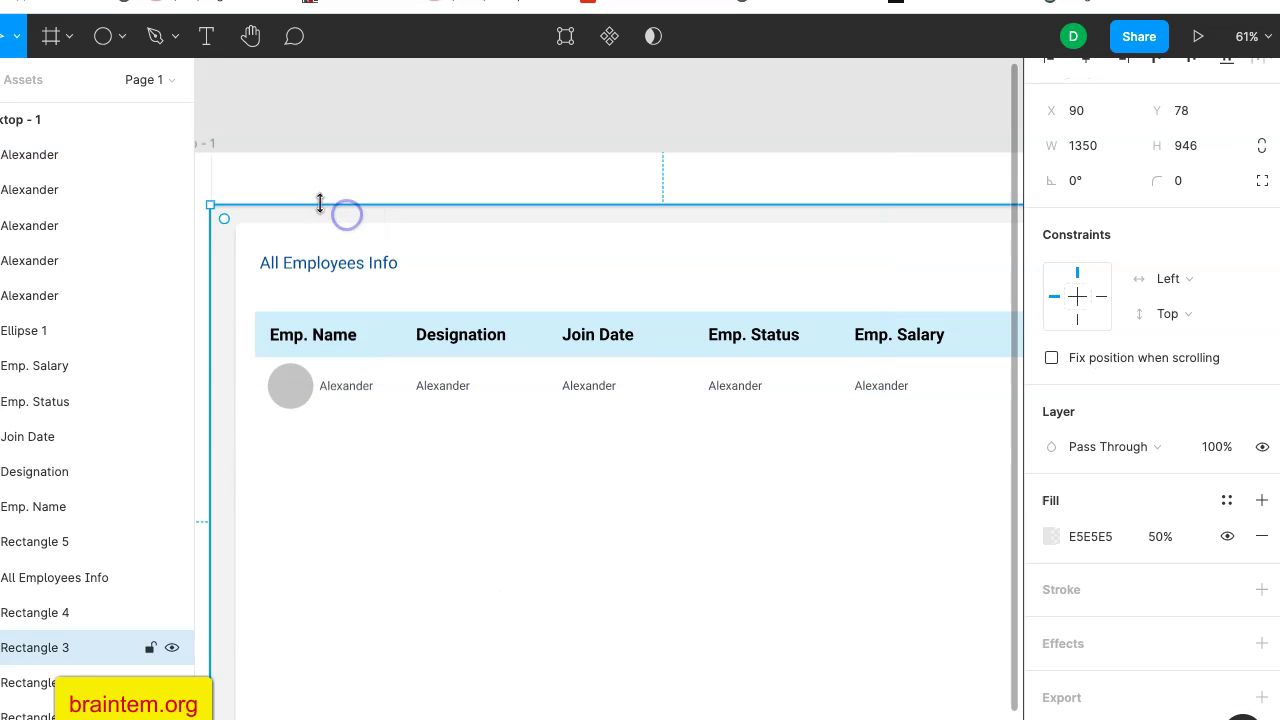
click(121, 37)
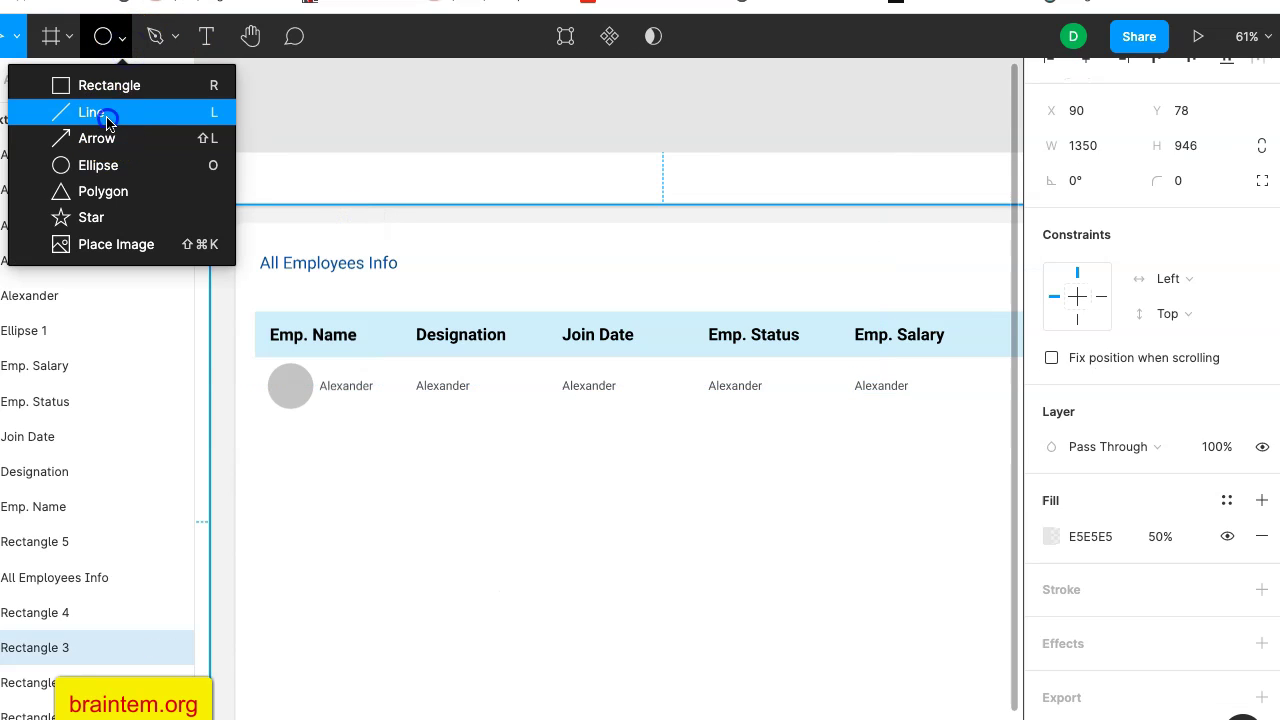
click(100, 112)
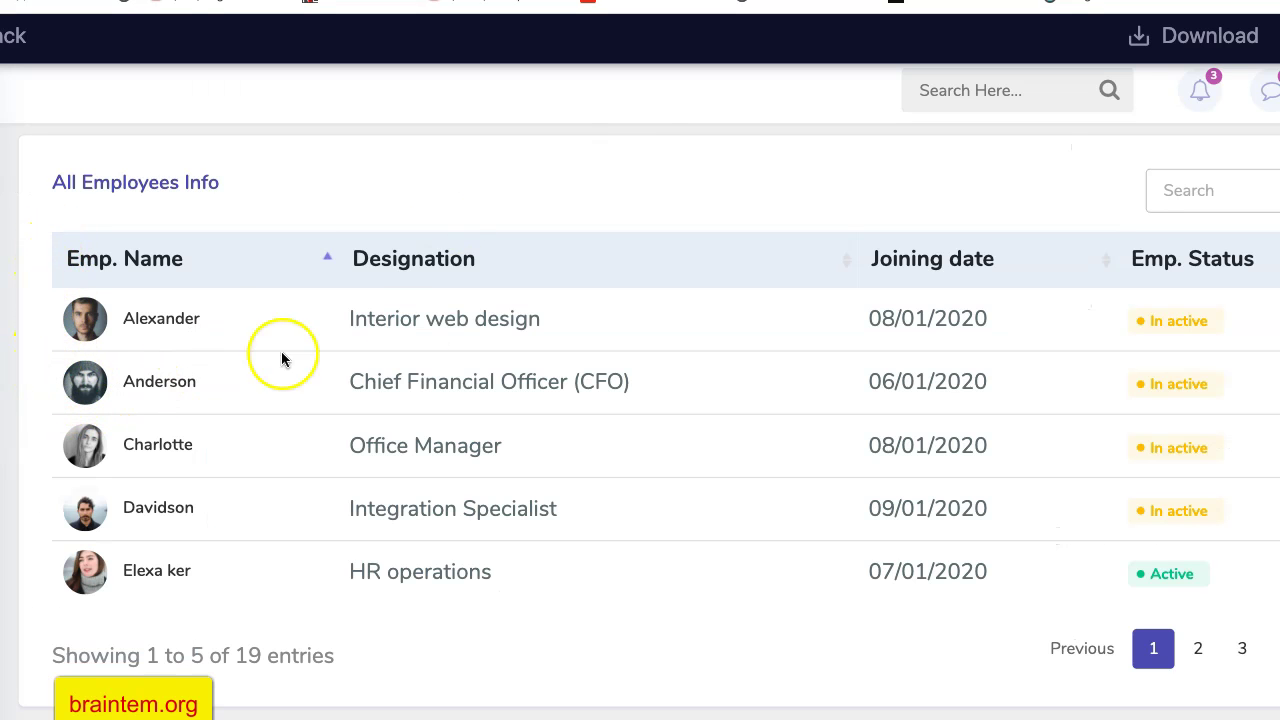
scroll(494, 326, right, 3)
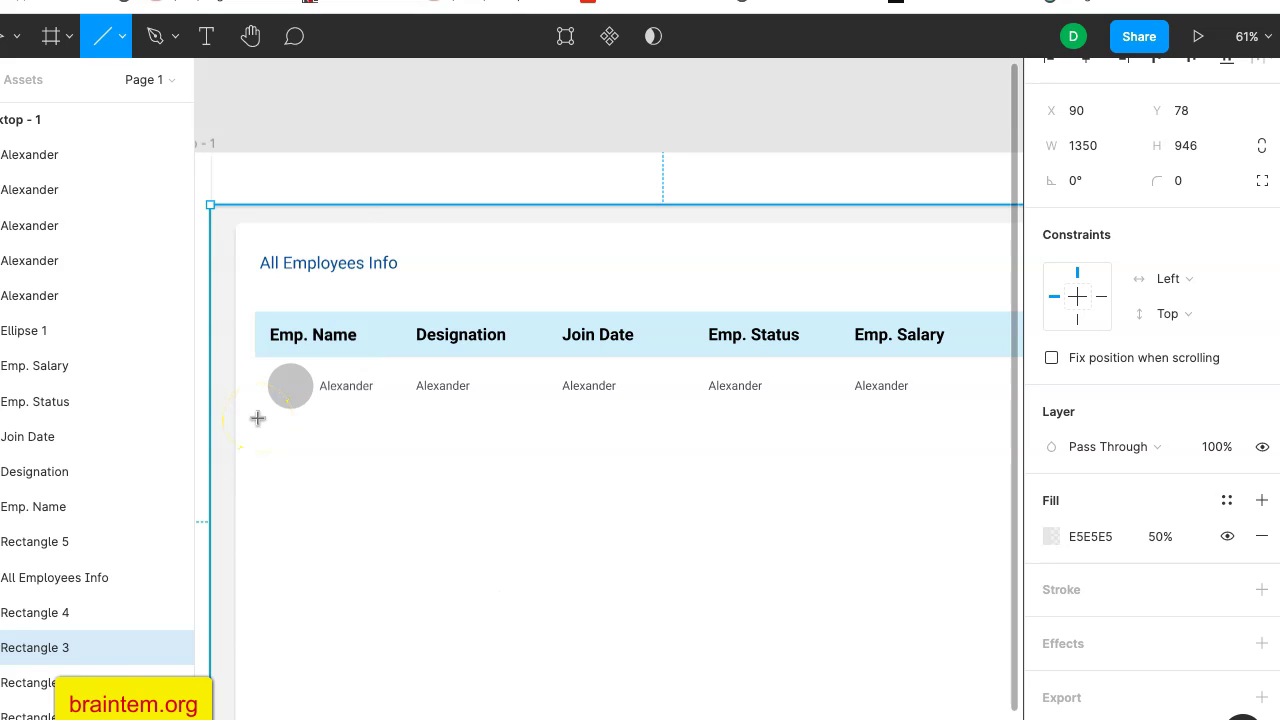
scroll(258, 418, down, 2)
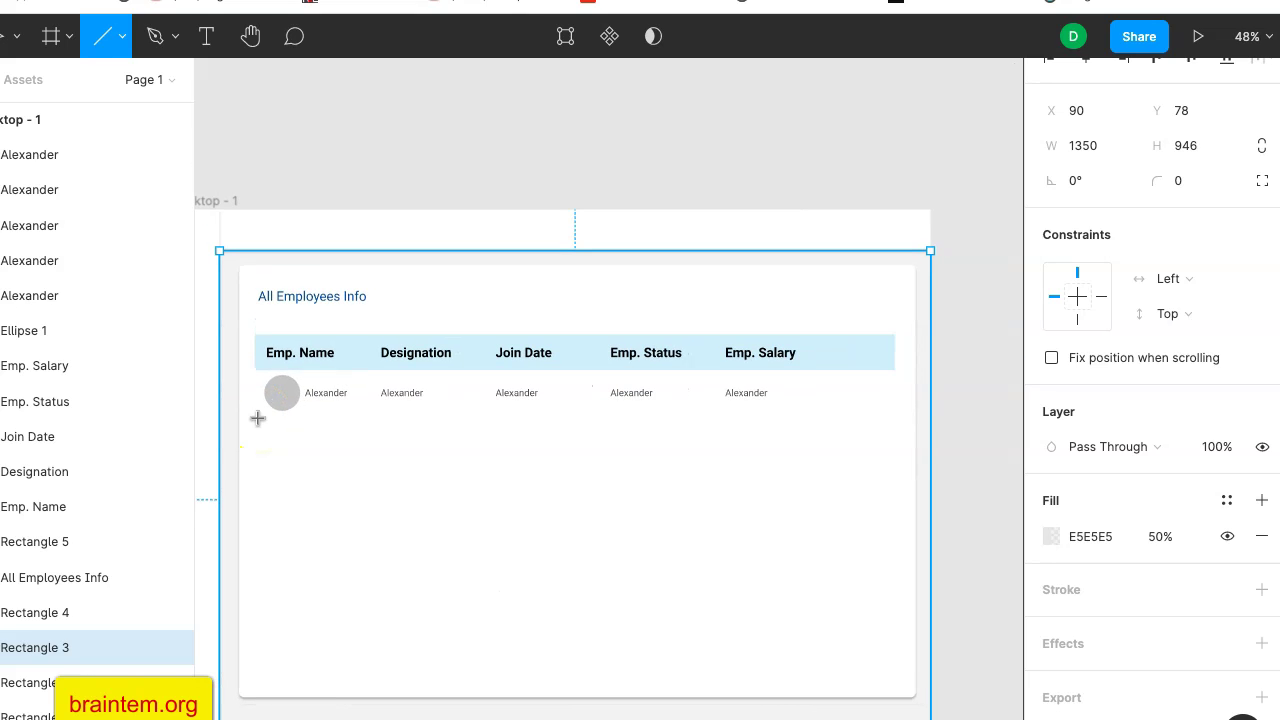
drag(258, 418, 892, 404)
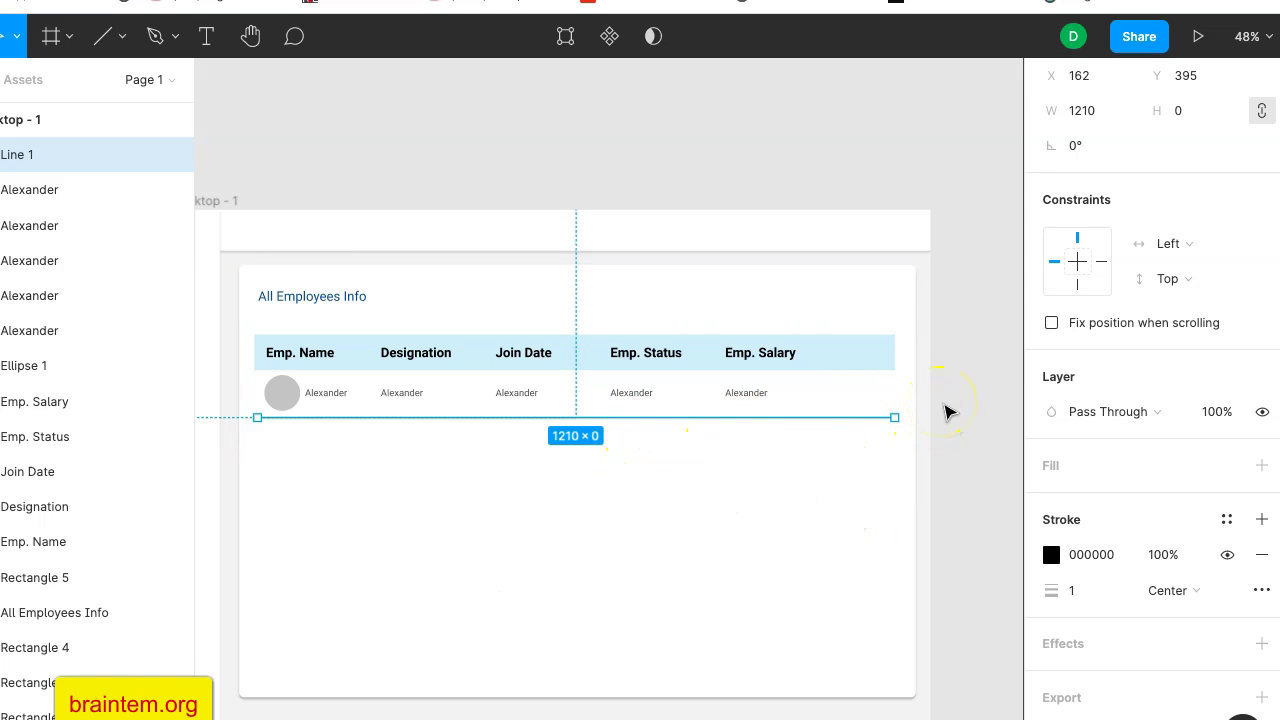
key(Up)
key(Up)
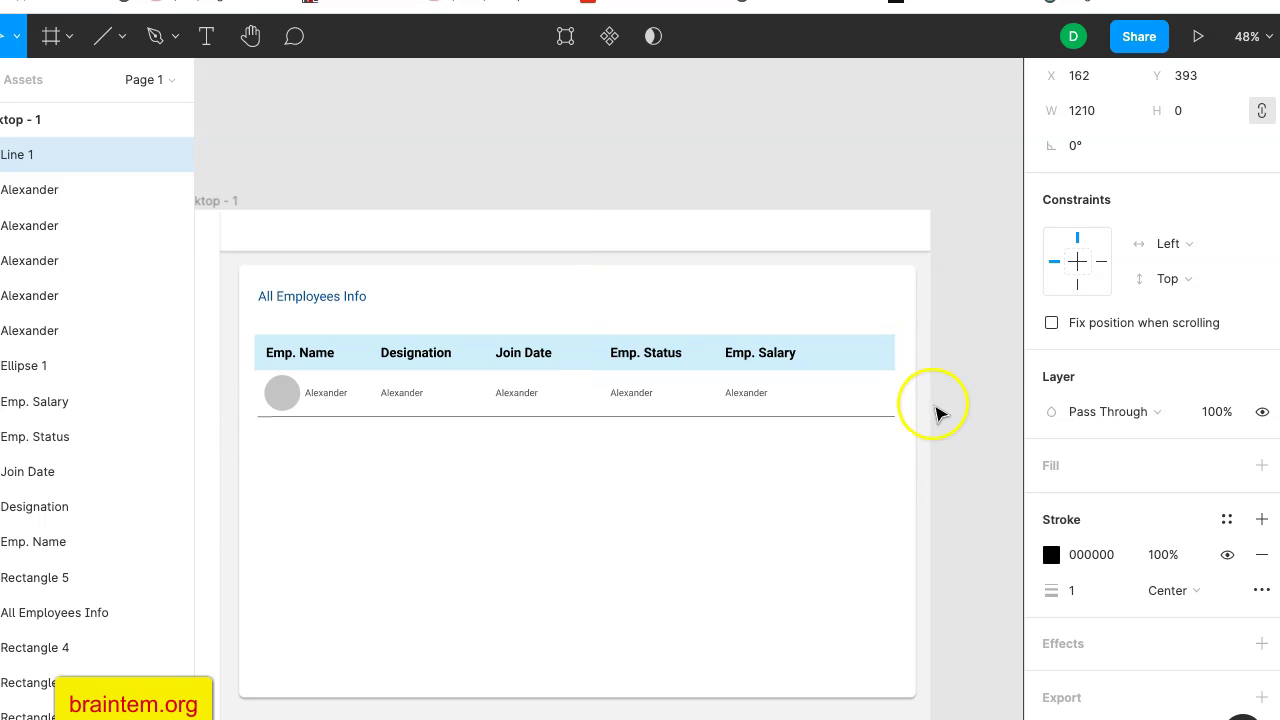
click(968, 340)
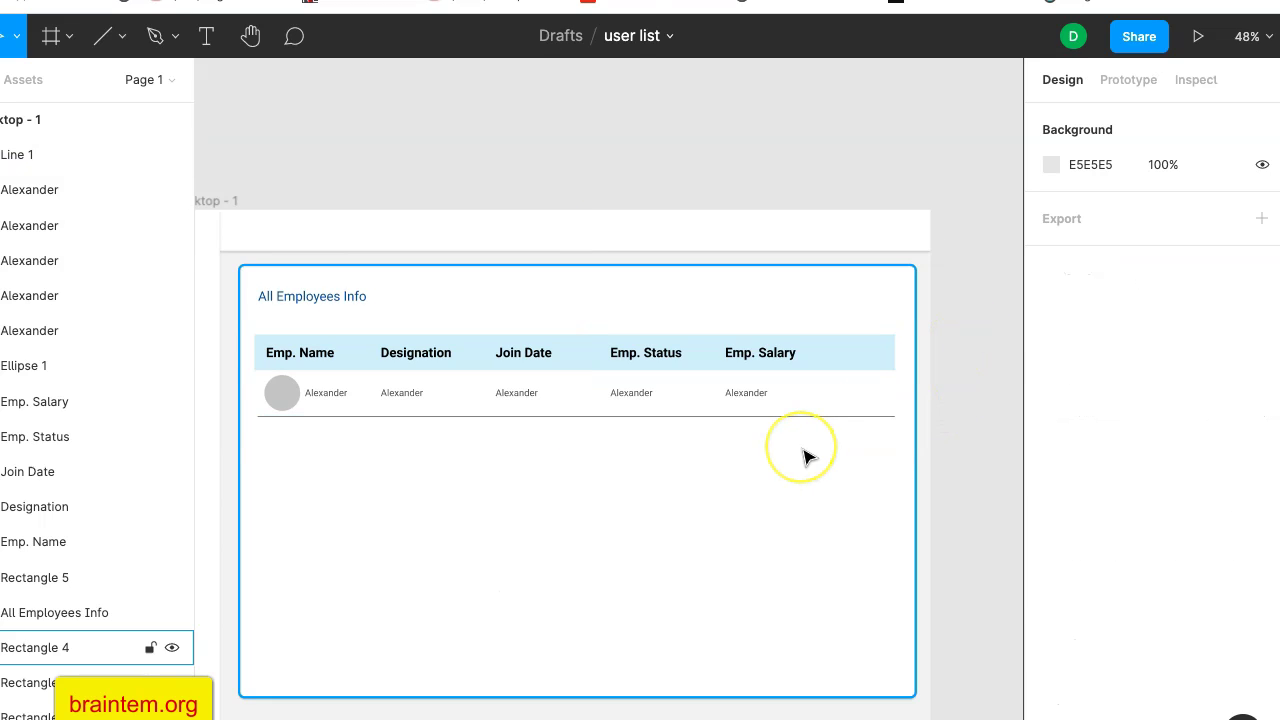
Try 70% layer opacity on the divider line and settle on 30%.
scroll(808, 451, up, 5)
click(829, 381)
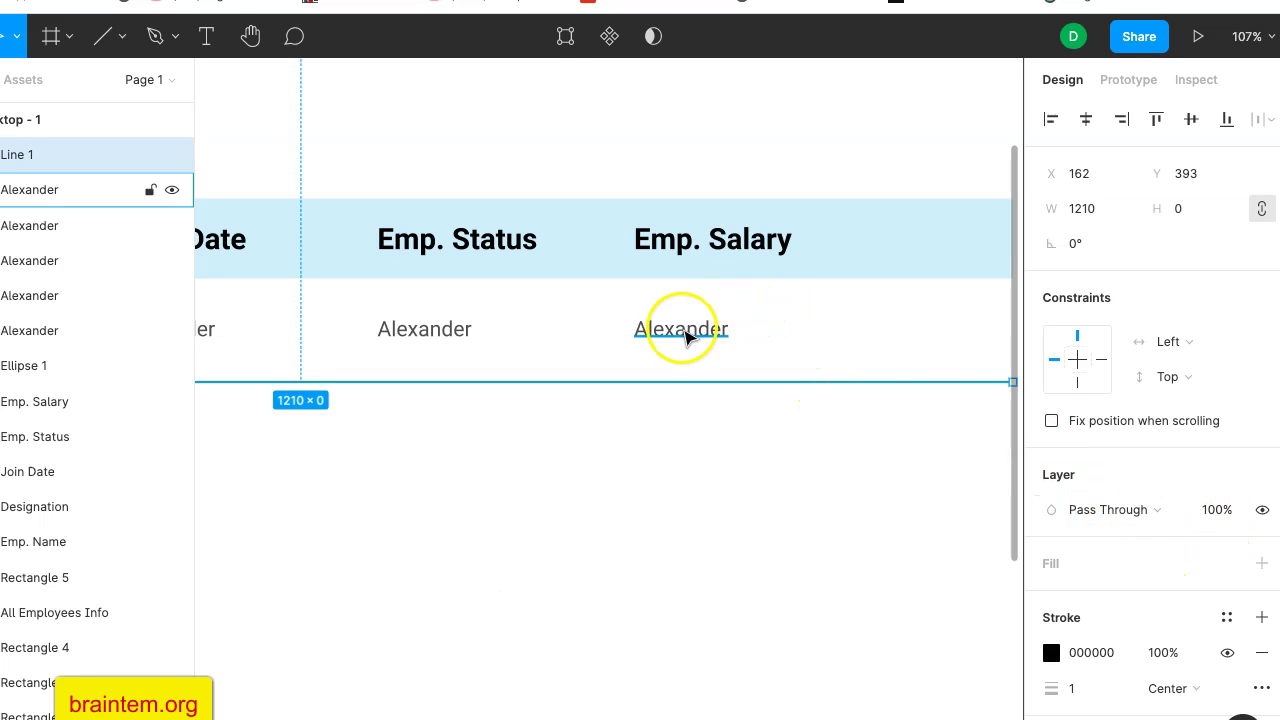
click(1205, 517)
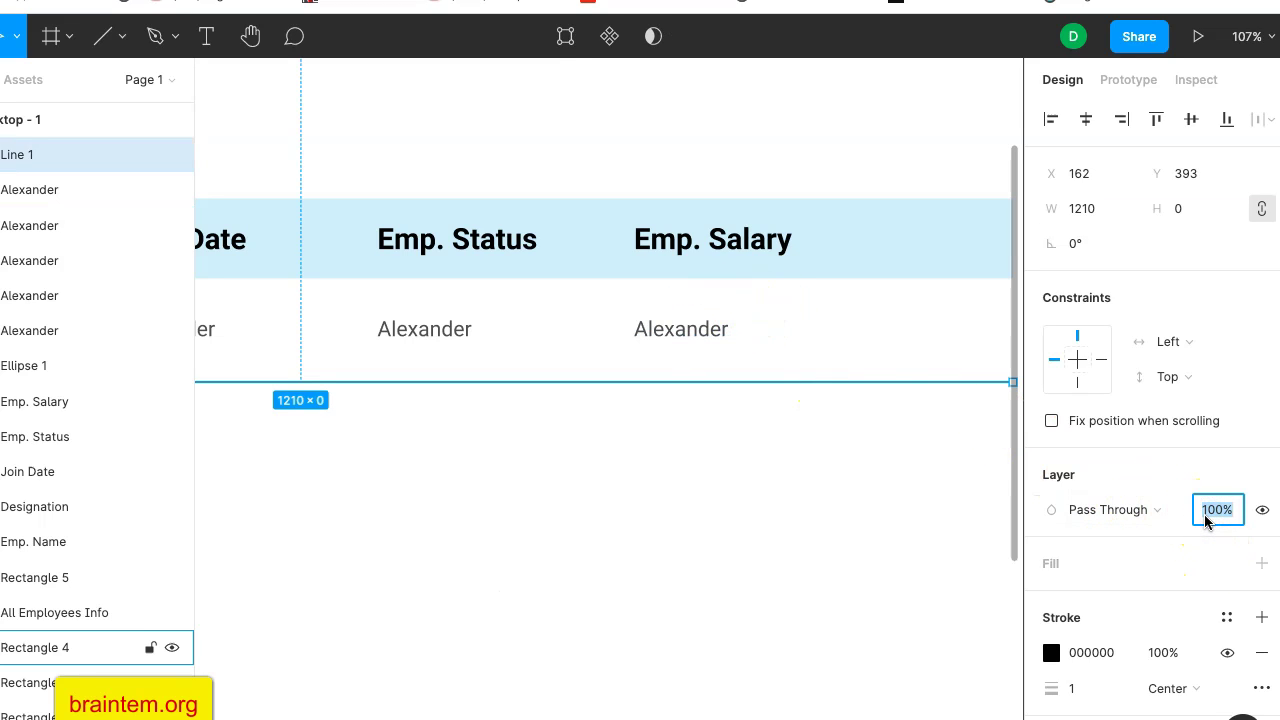
text(70)
key(Return)
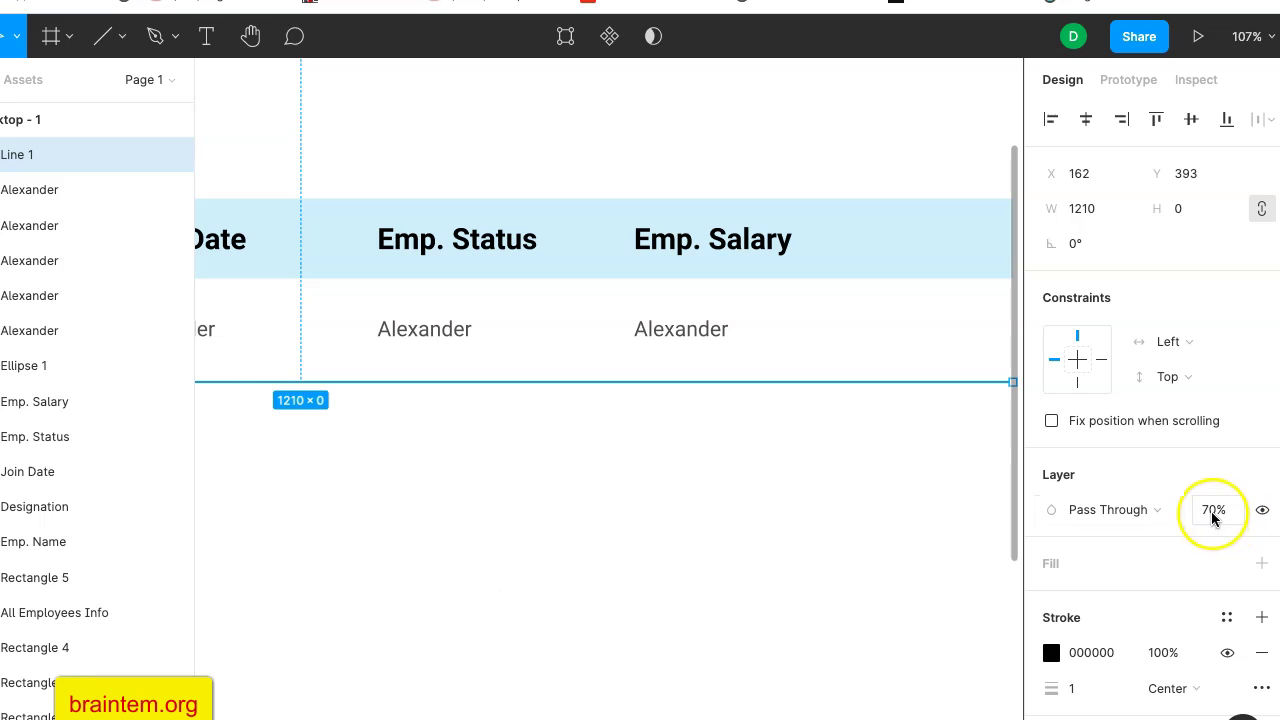
click(1212, 517)
text(30)
key(Return)
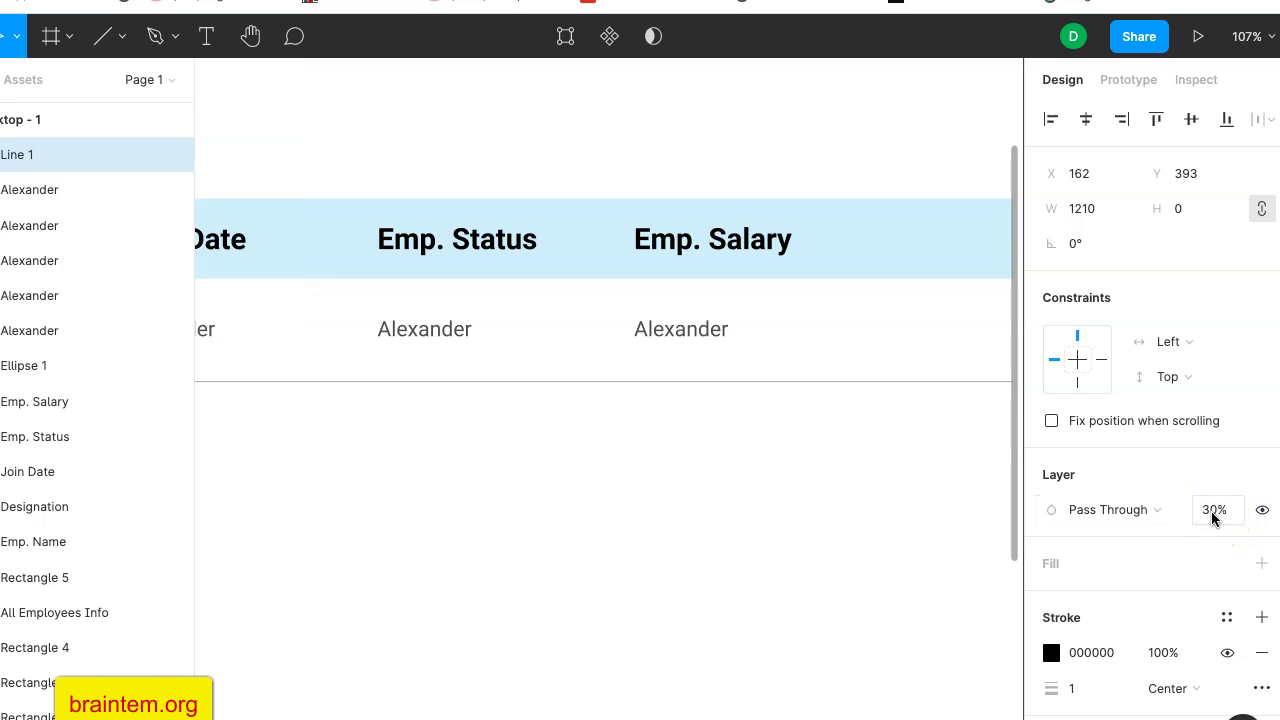
Set the divider line's stroke weight to 2 and deselect the line.
scroll(1170, 585, down, 2)
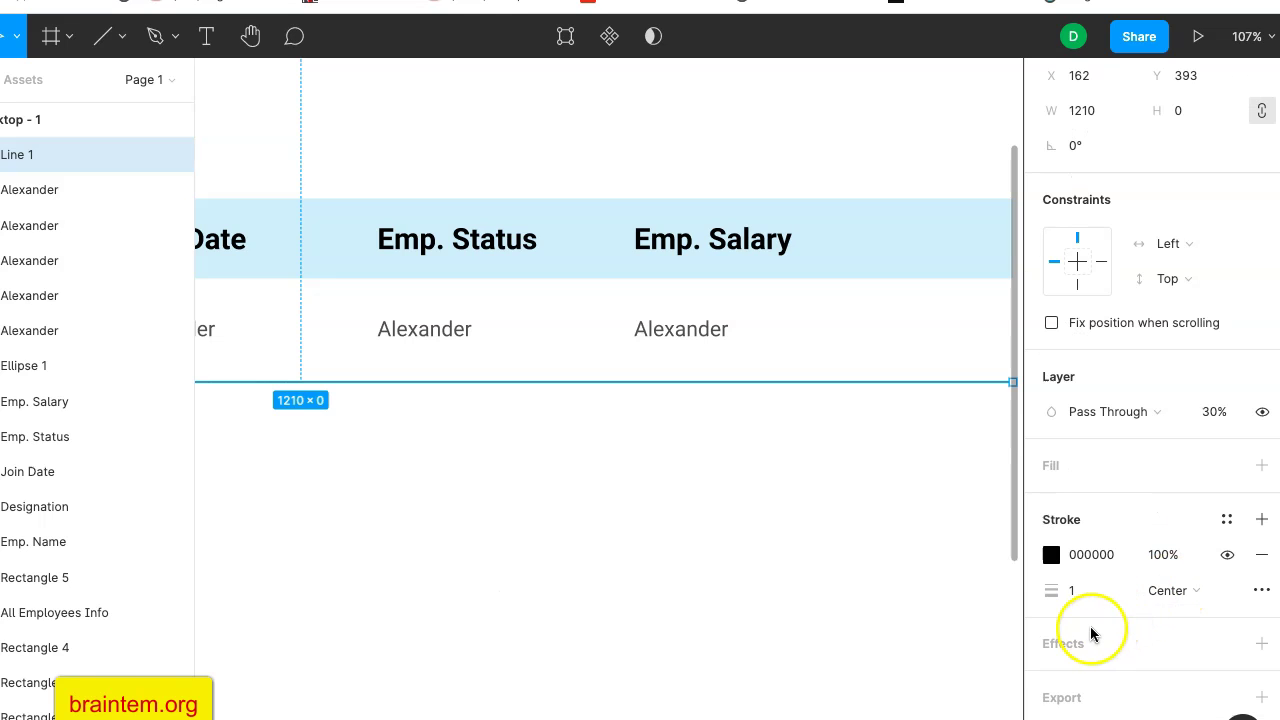
click(1068, 590)
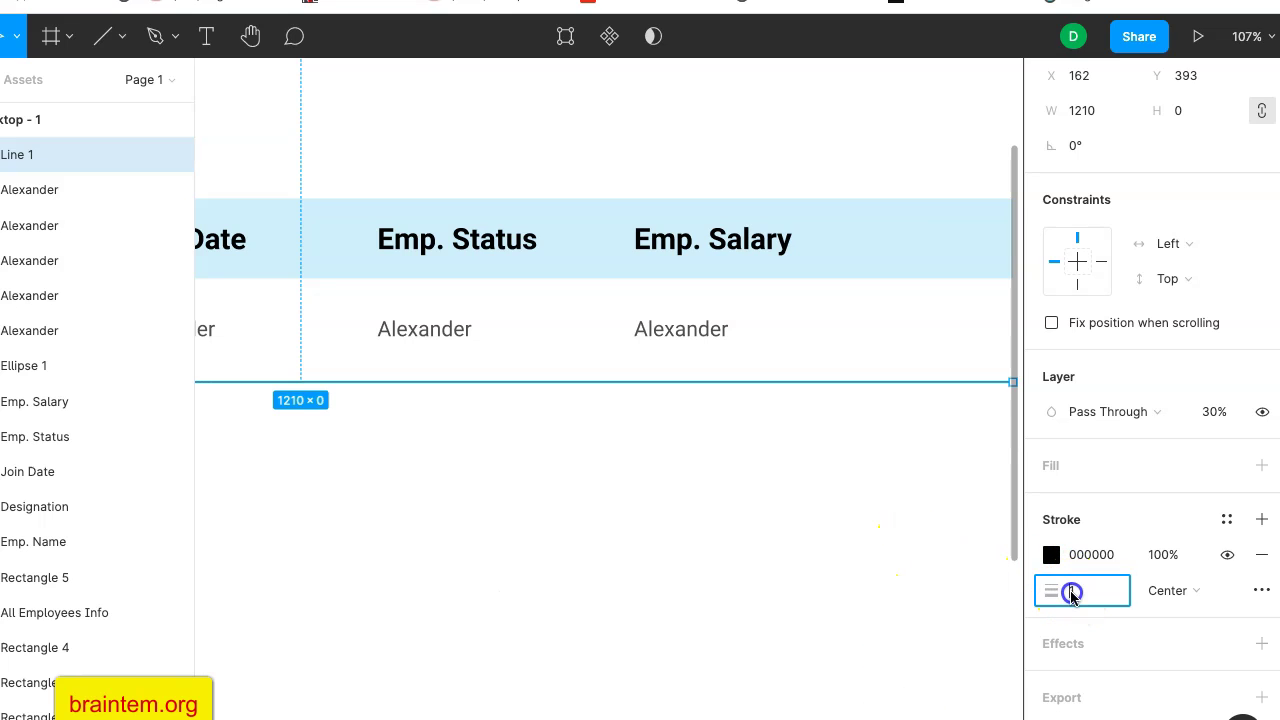
key(Return)
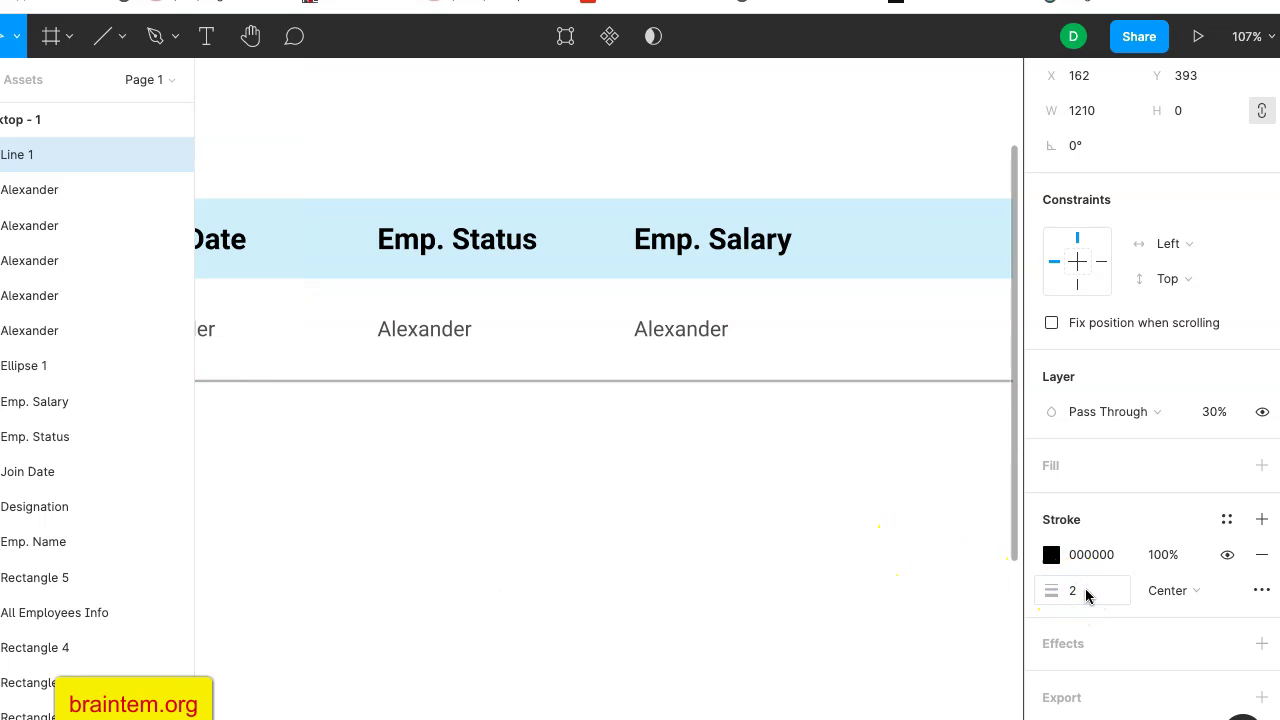
click(833, 450)
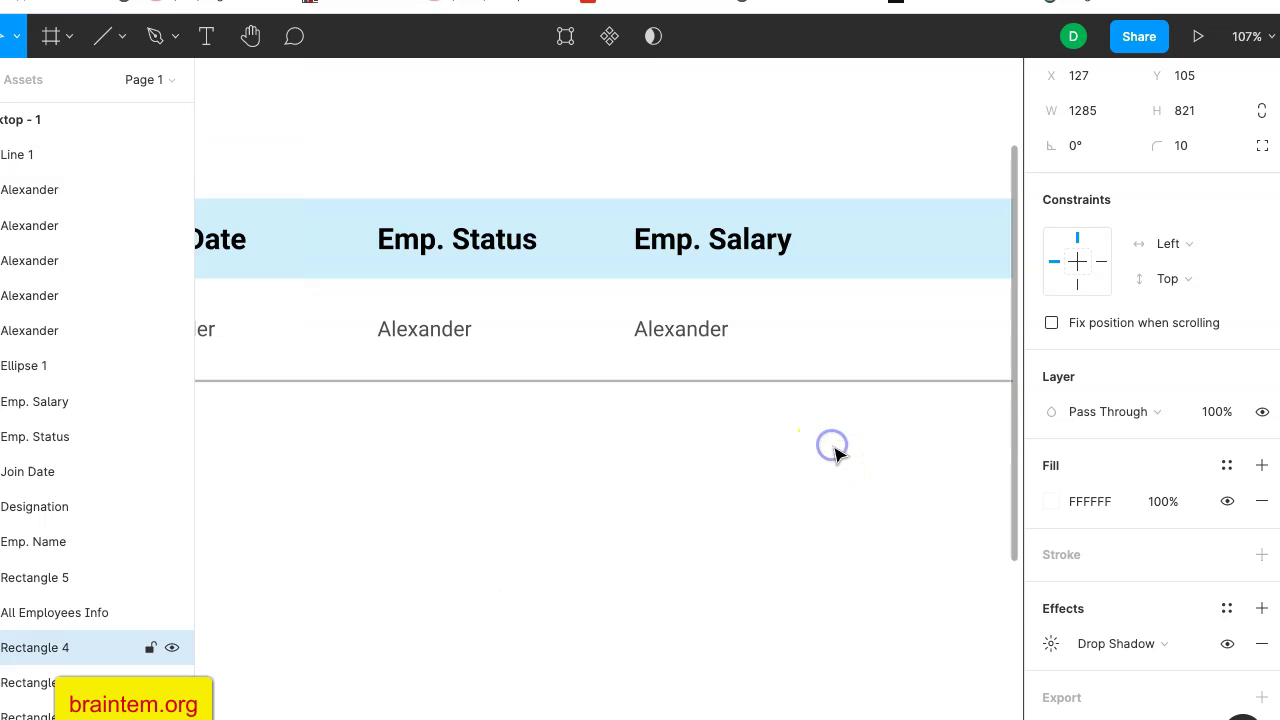
scroll(660, 497, down, 3)
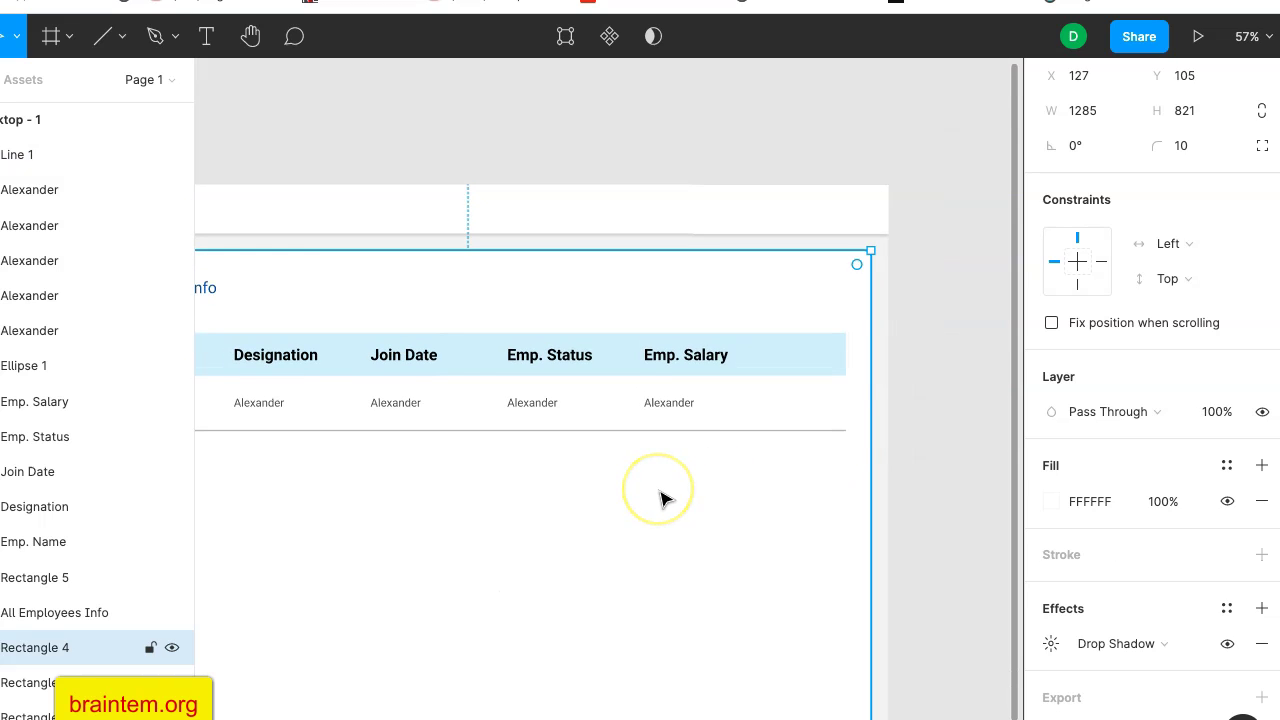
scroll(660, 497, left, 3)
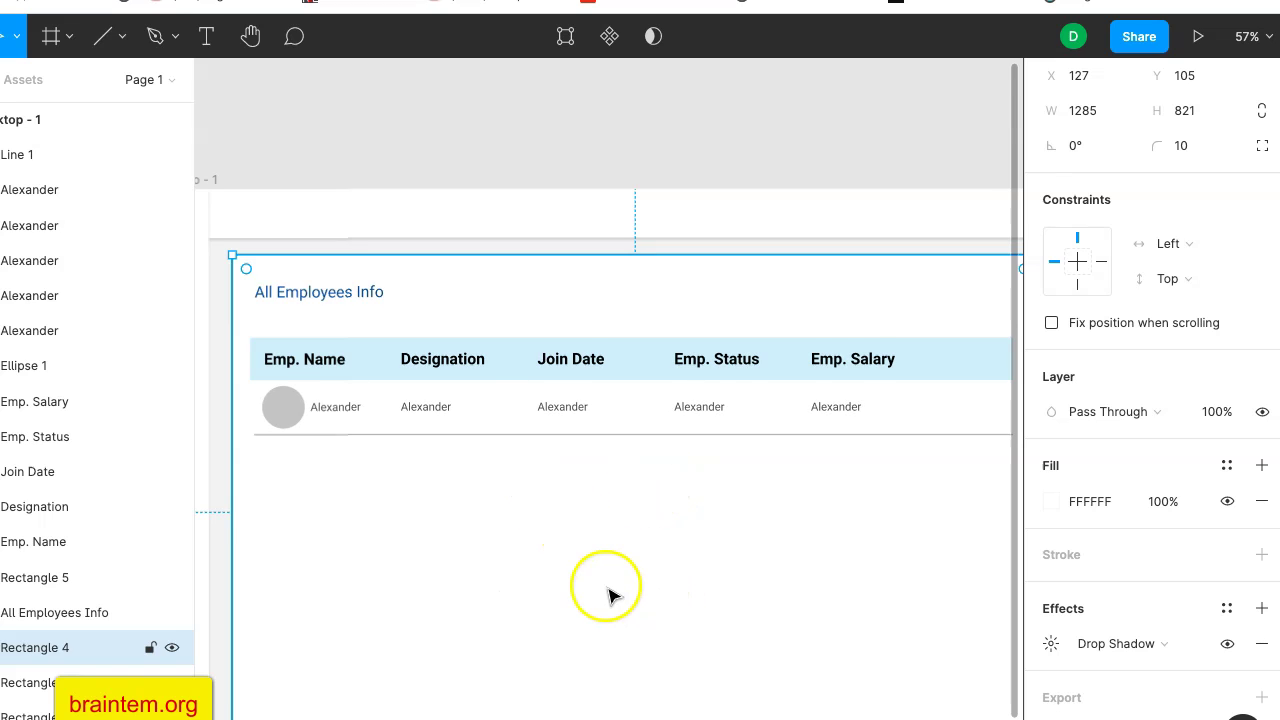
scroll(727, 525, down, 3)
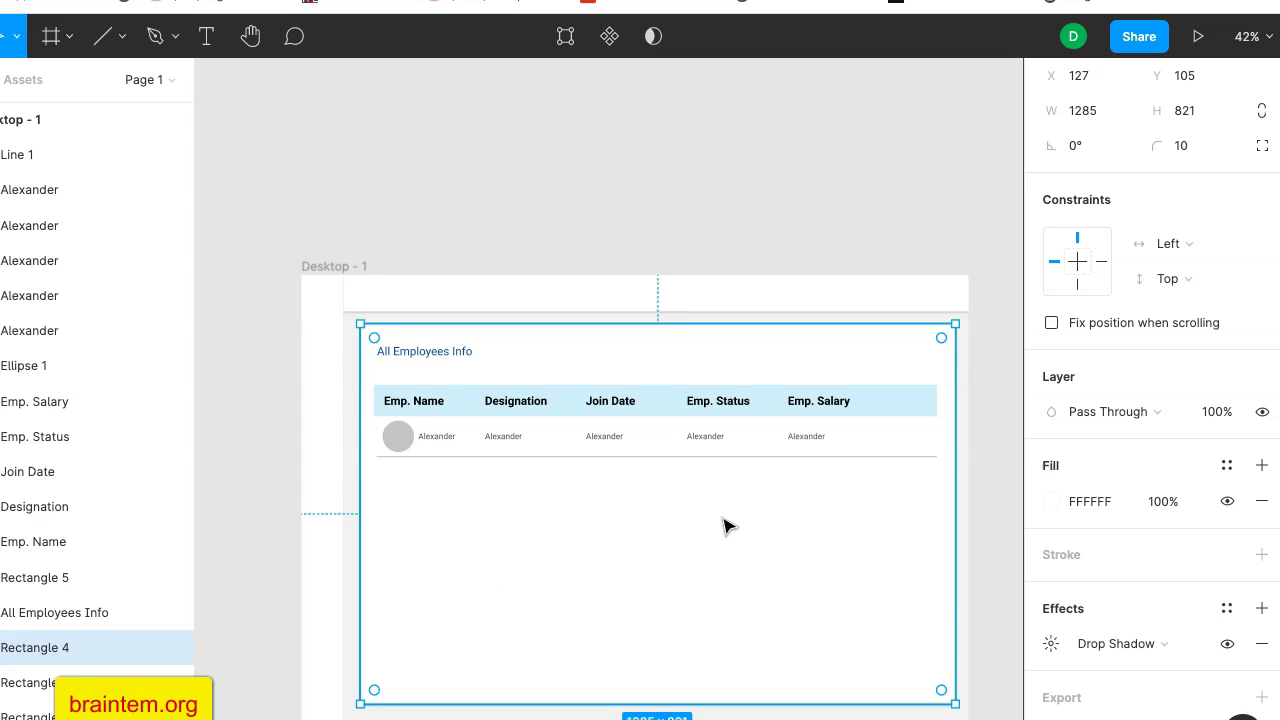
click(718, 520)
click(568, 517)
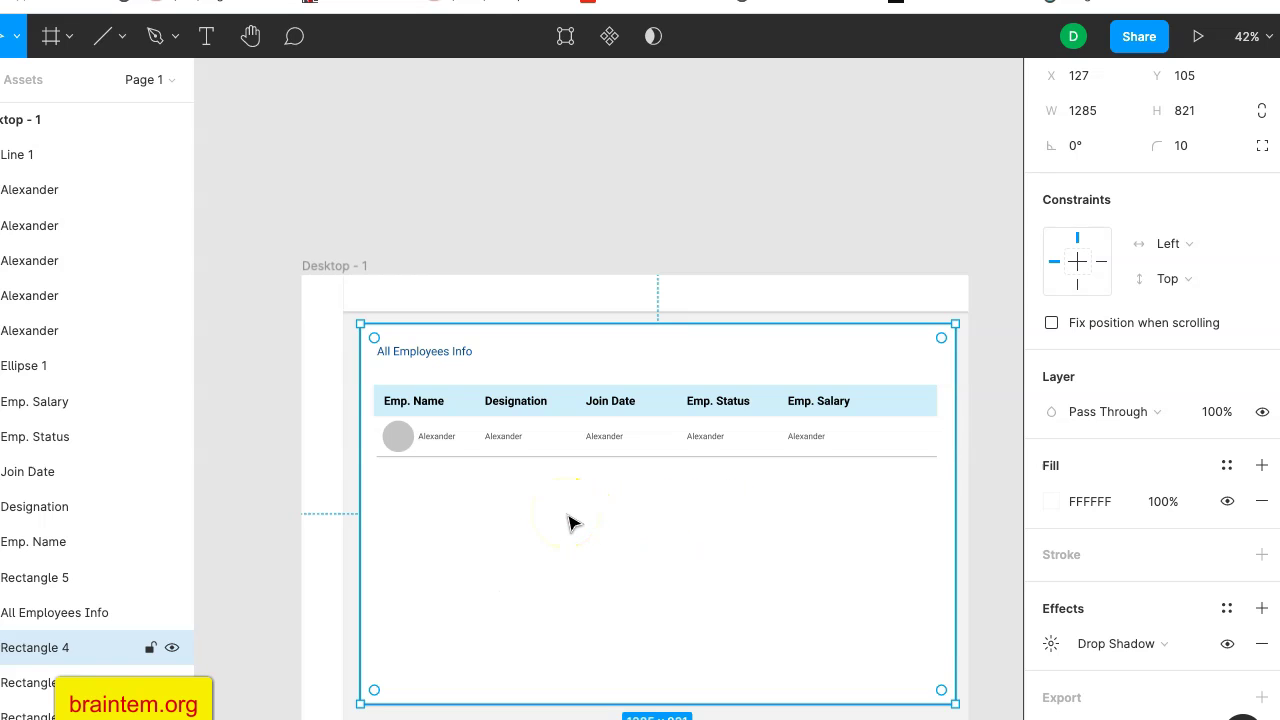
scroll(568, 520, up, 5)
click(562, 518)
click(607, 483)
click(566, 490)
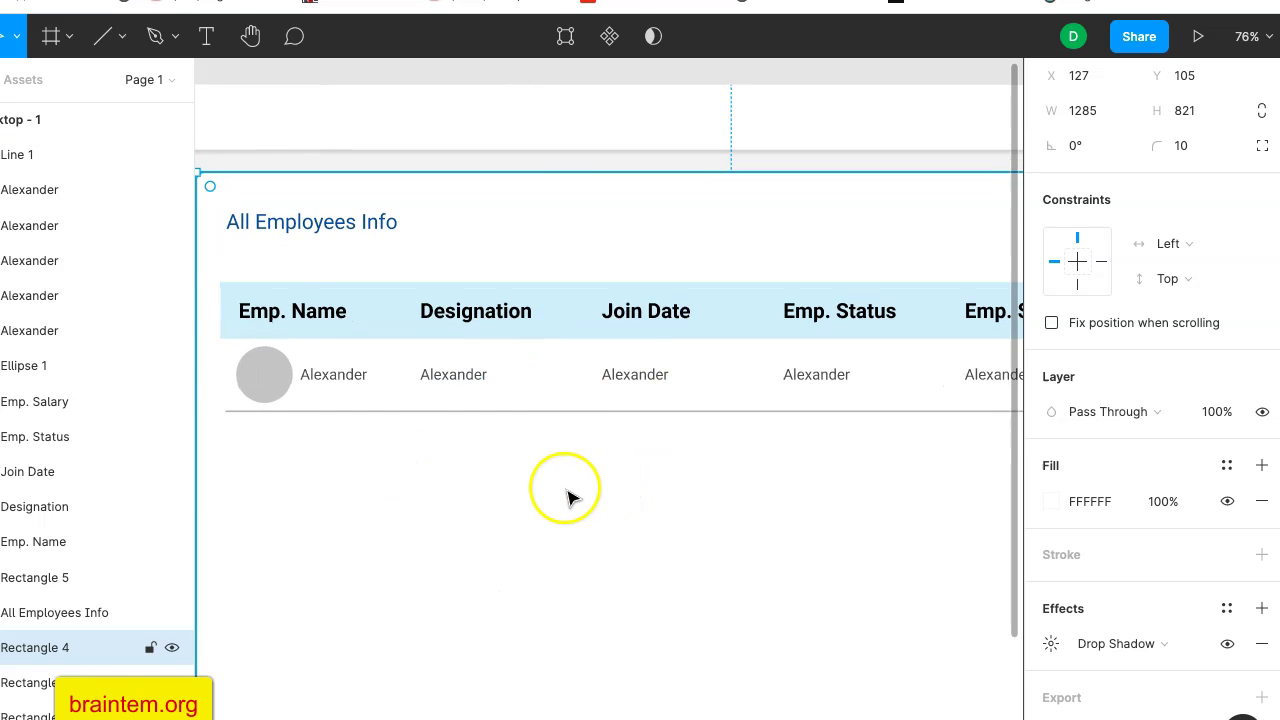
Duplicate the whole data row, including its avatar circle, five text entries and divider line, and place the copy directly beneath the first row.
click(285, 396)
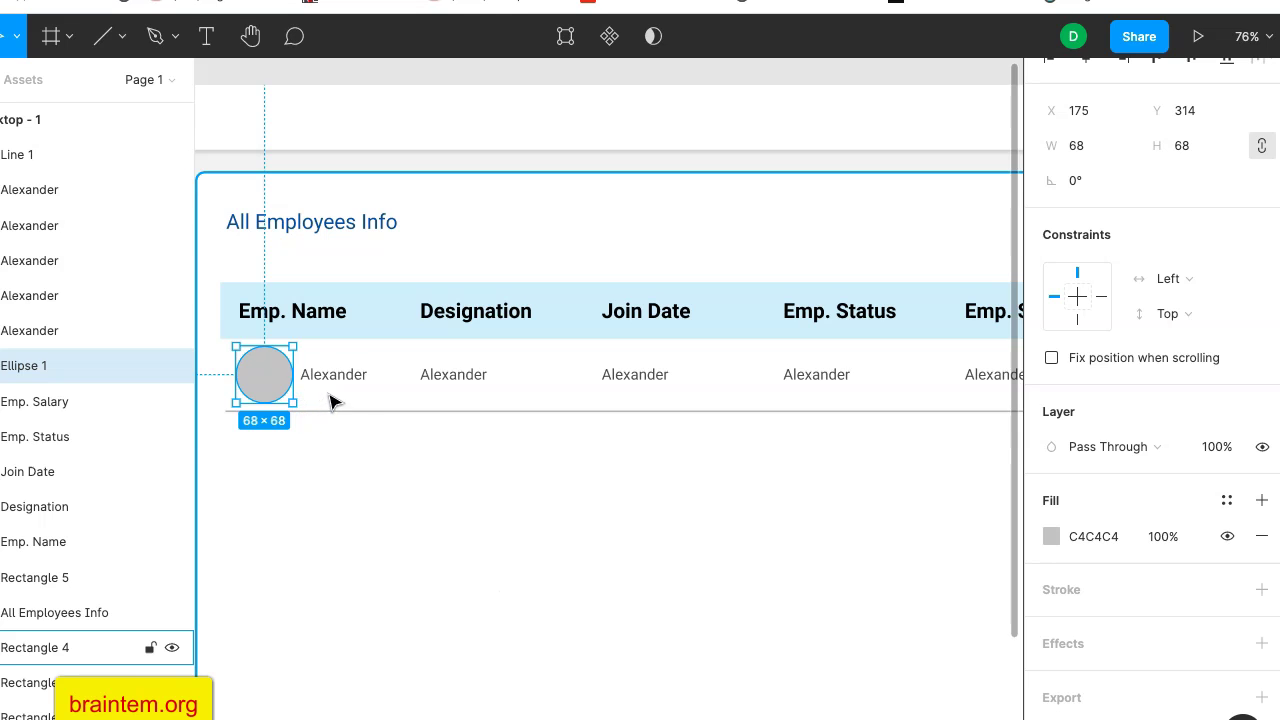
shift+click(343, 409)
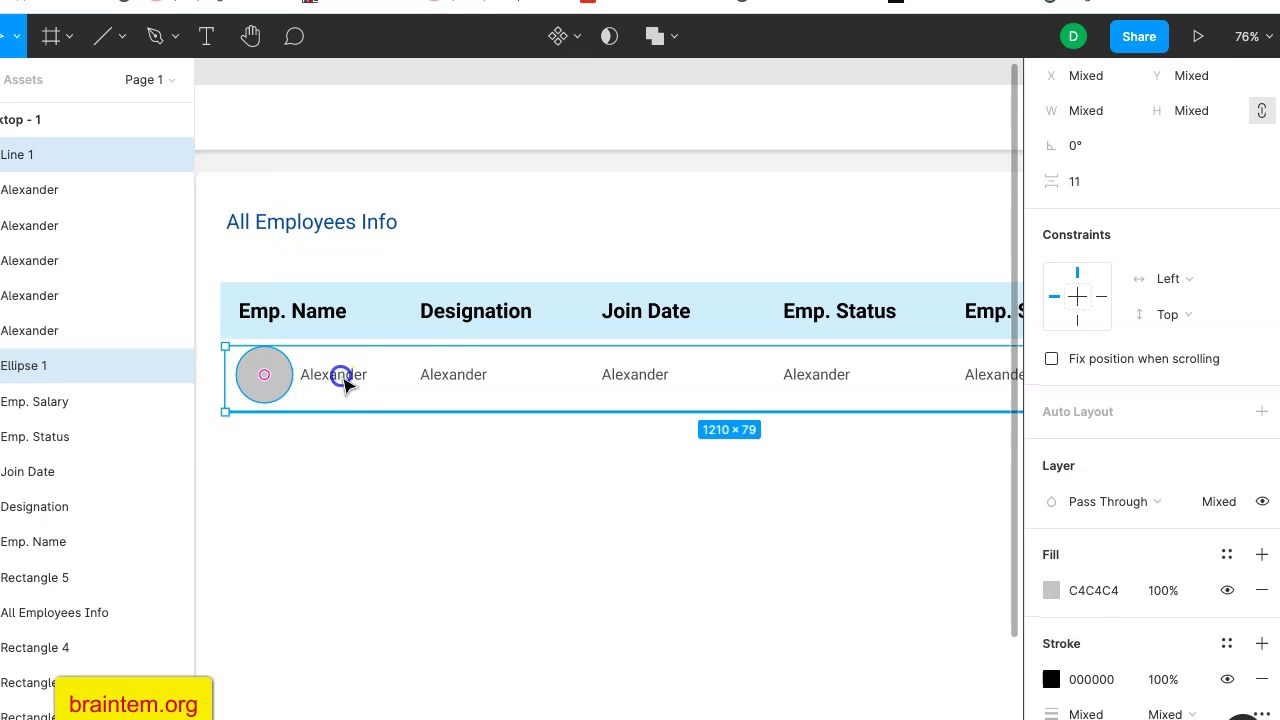
shift+click(343, 374)
shift+click(440, 374)
shift+click(614, 376)
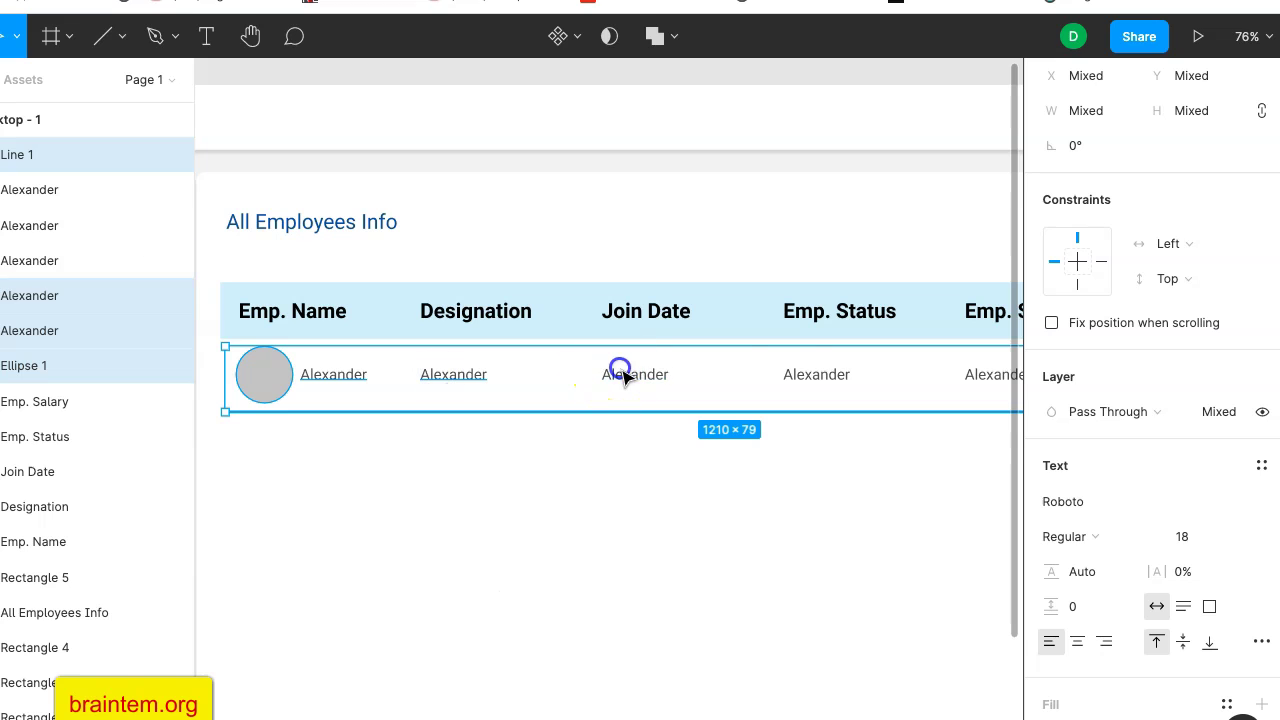
shift+click(797, 379)
scroll(720, 400, right, 5)
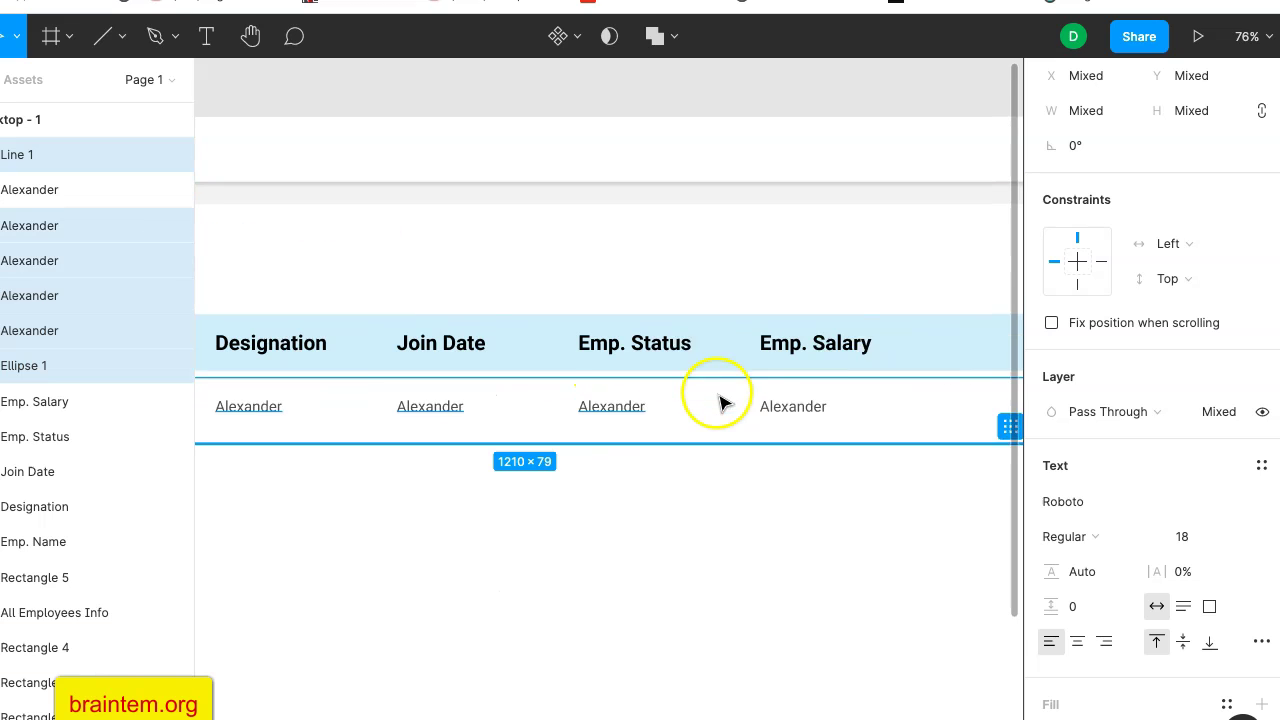
shift+click(772, 412)
scroll(778, 420, right, 3)
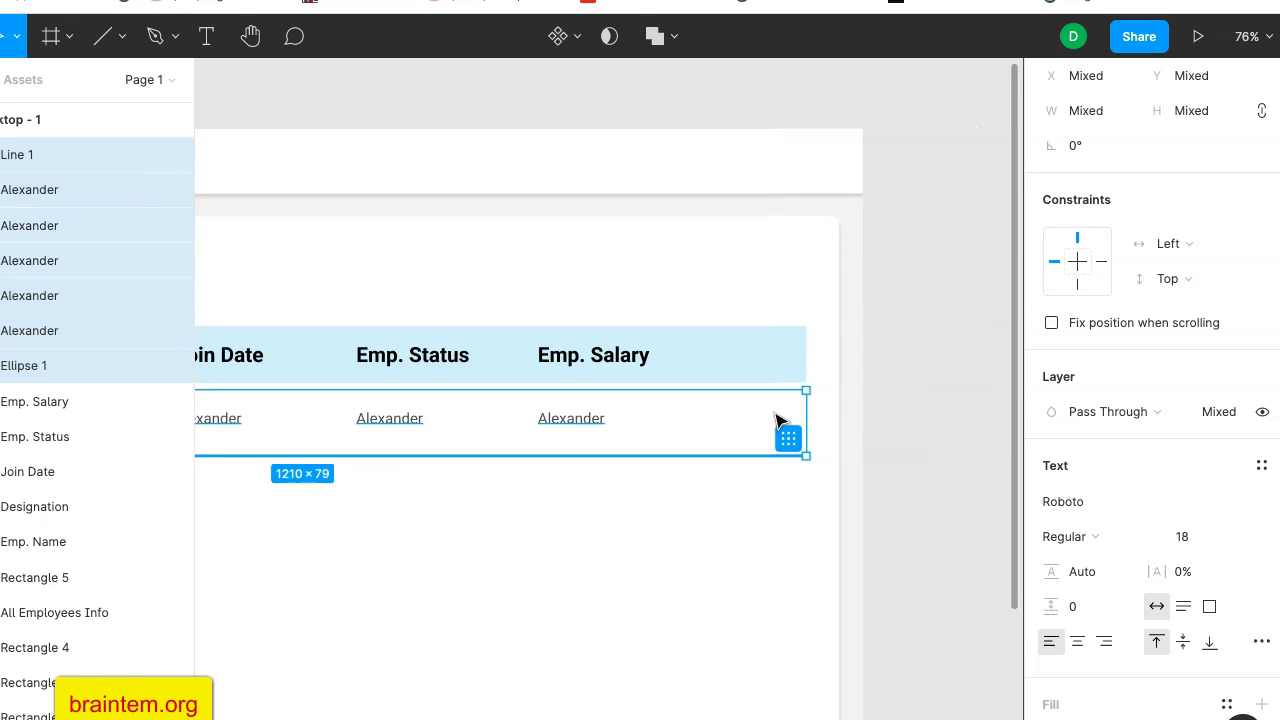
scroll(778, 420, left, 8)
scroll(778, 420, down, 2)
scroll(778, 420, left, 2)
scroll(778, 420, down, 1)
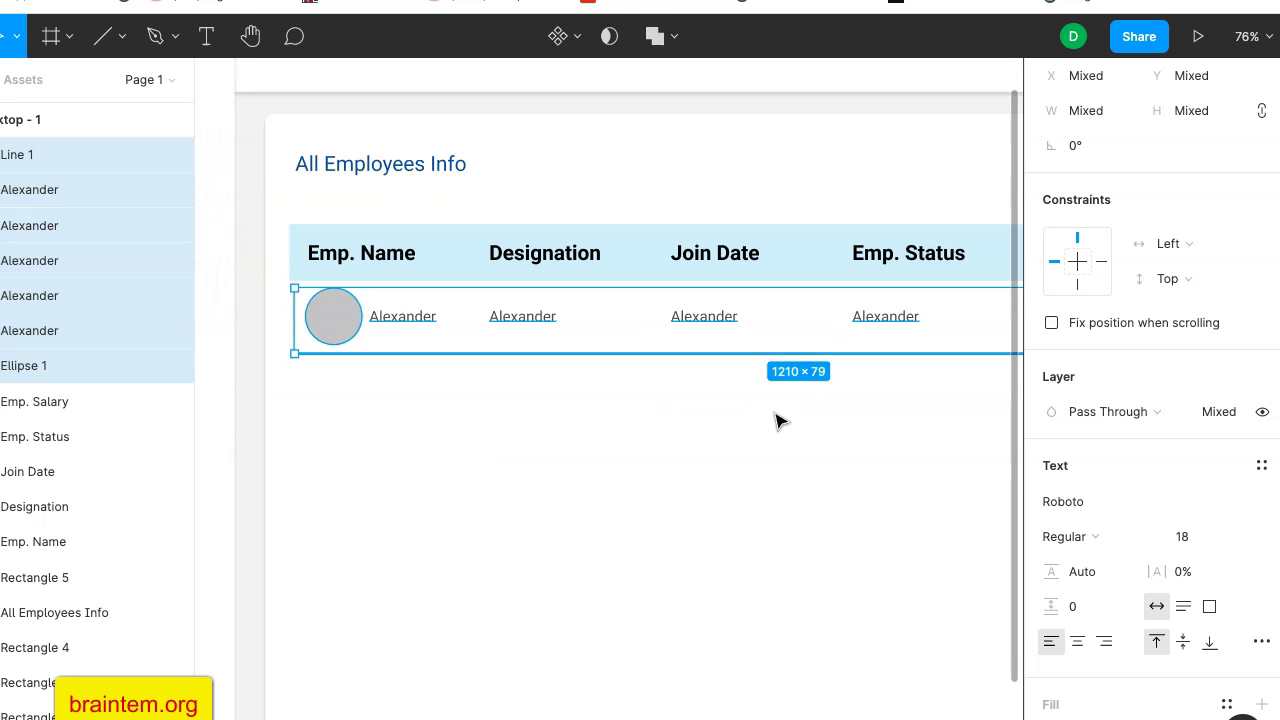
key(ctrl+d)
drag(620, 371, 605, 414)
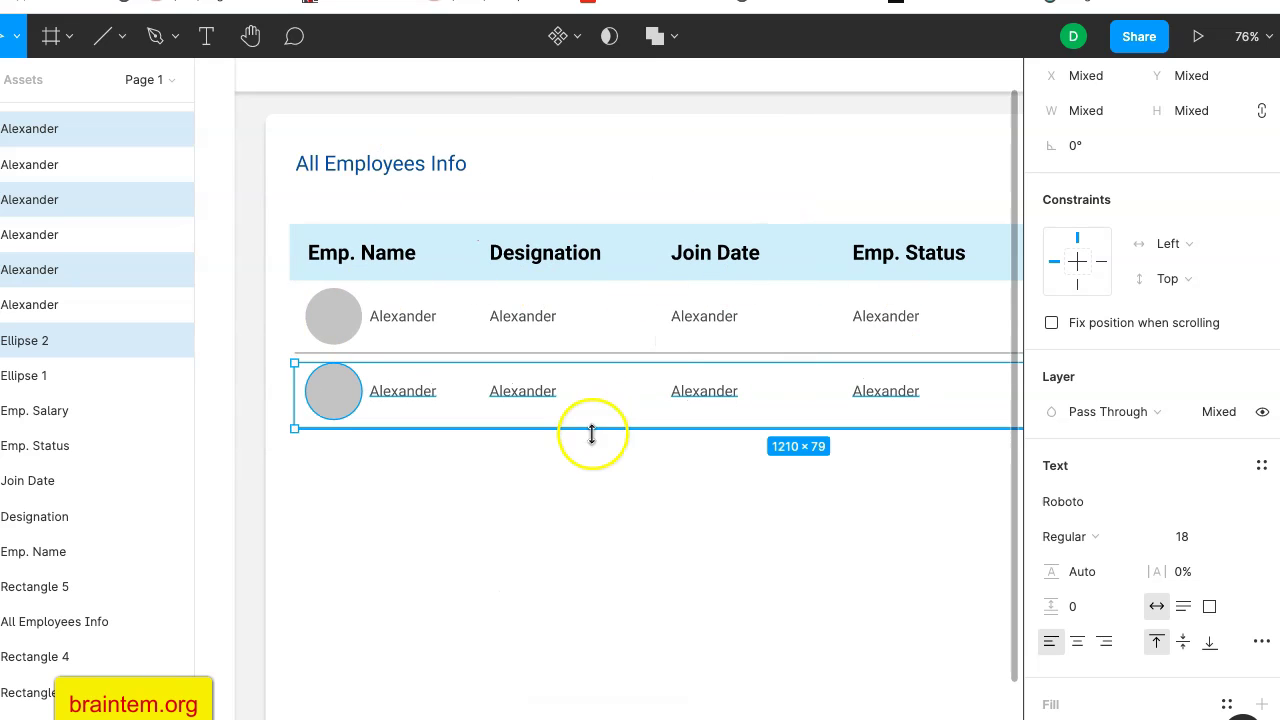
Repeat the row duplication four more times at the same spacing to fill the card with six rows.
scroll(600, 466, down, 3)
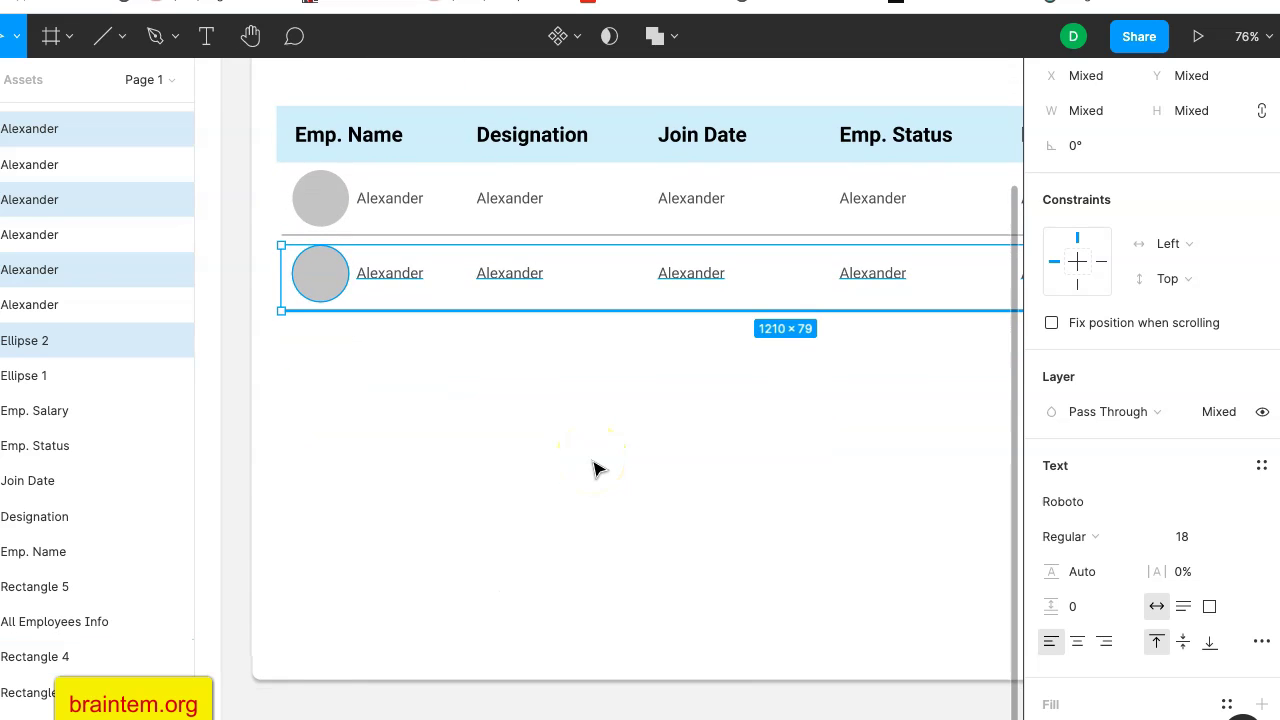
key(ctrl+d)
key(ctrl+d)
key(ctrl+d)
key(ctrl+d)
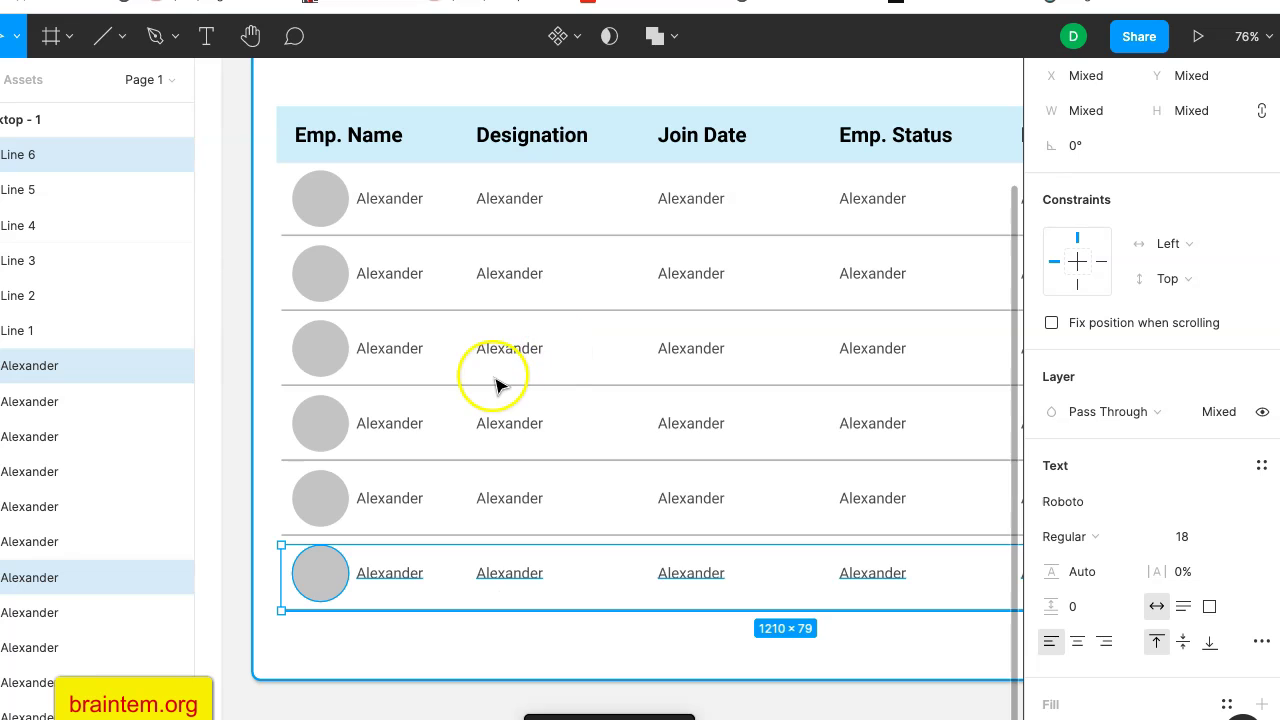
scroll(497, 385, right, 1)
scroll(497, 385, down, 5)
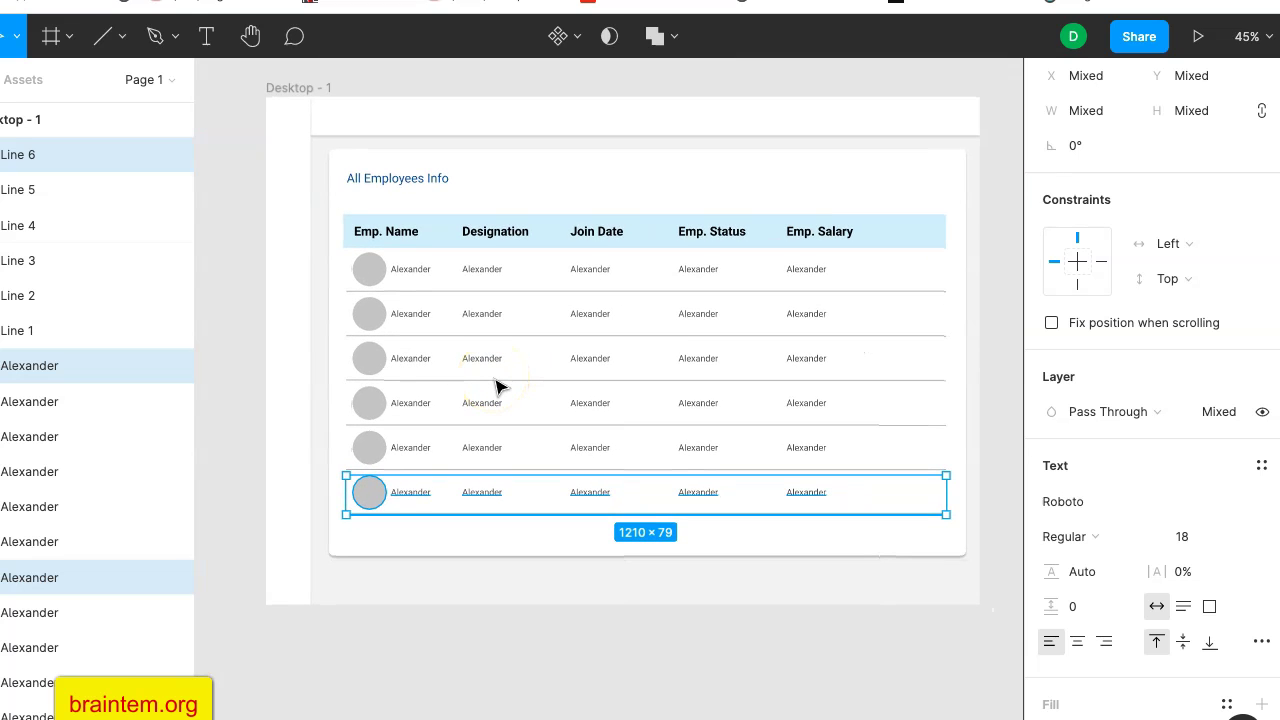
scroll(515, 375, up, 2)
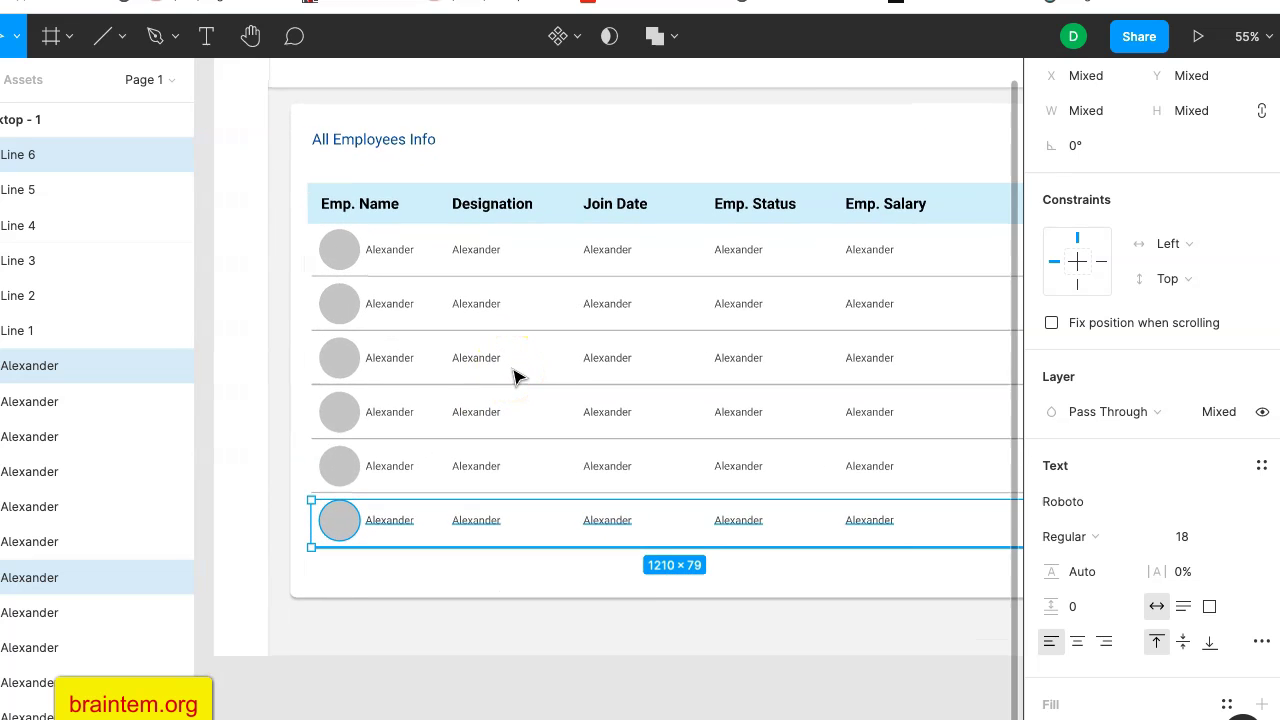
click(282, 276)
click(337, 245)
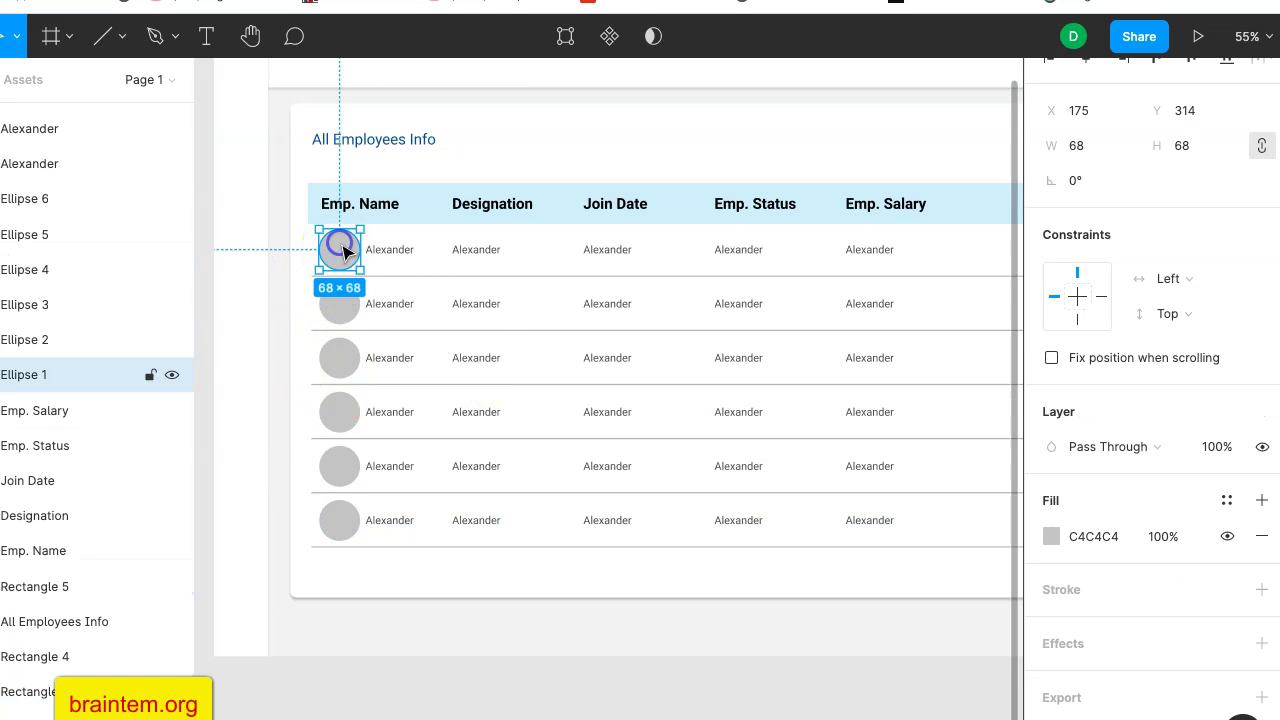
shift+click(347, 307)
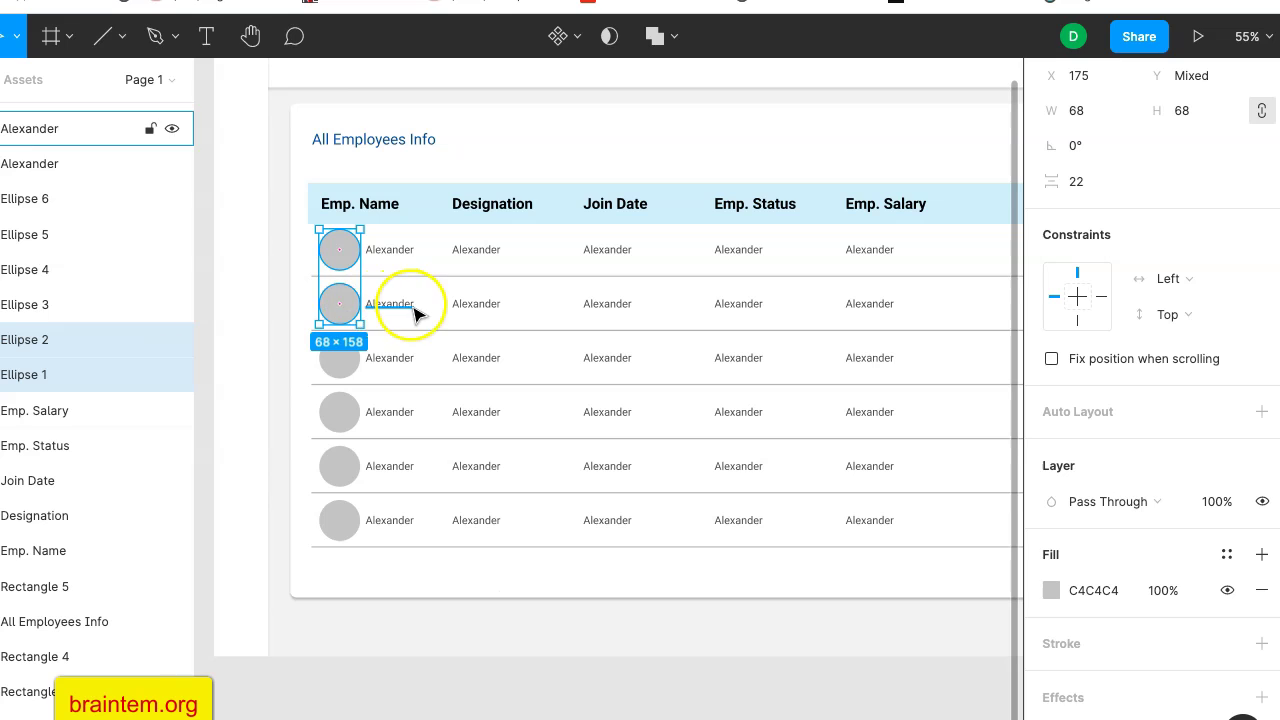
shift+click(350, 362)
shift+click(350, 416)
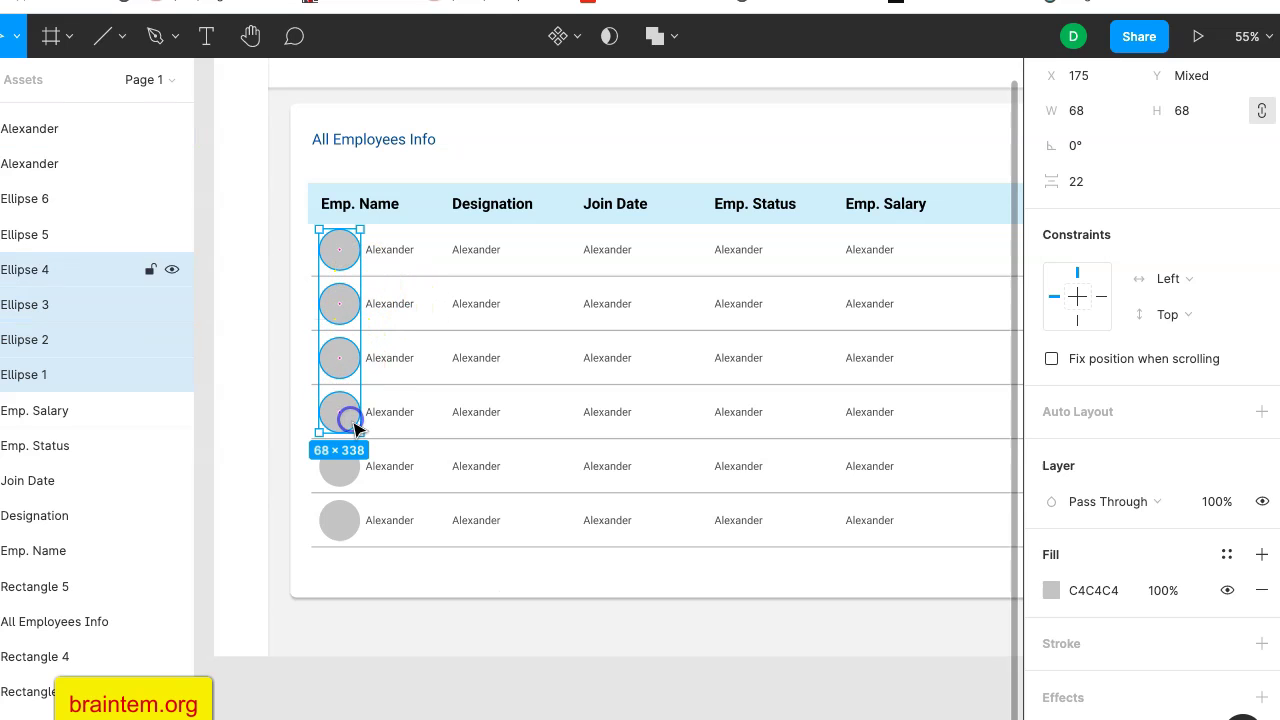
shift+click(350, 474)
shift+click(351, 524)
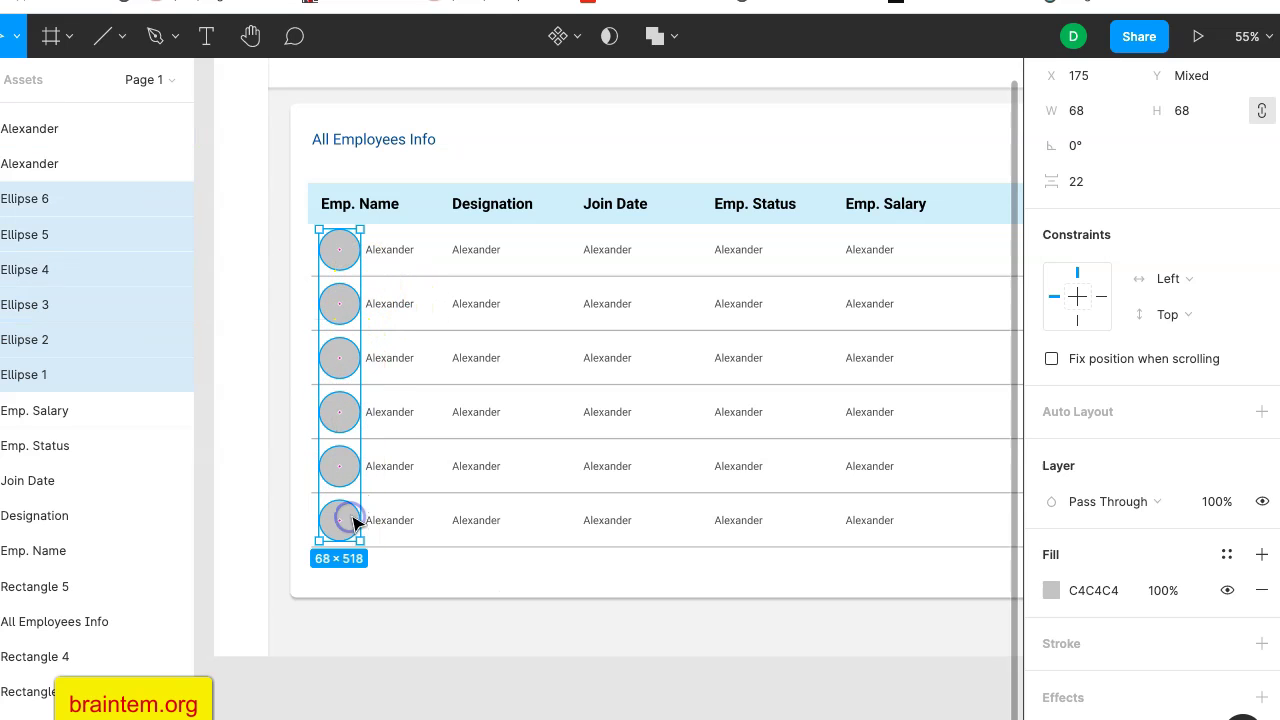
right_click(390, 442)
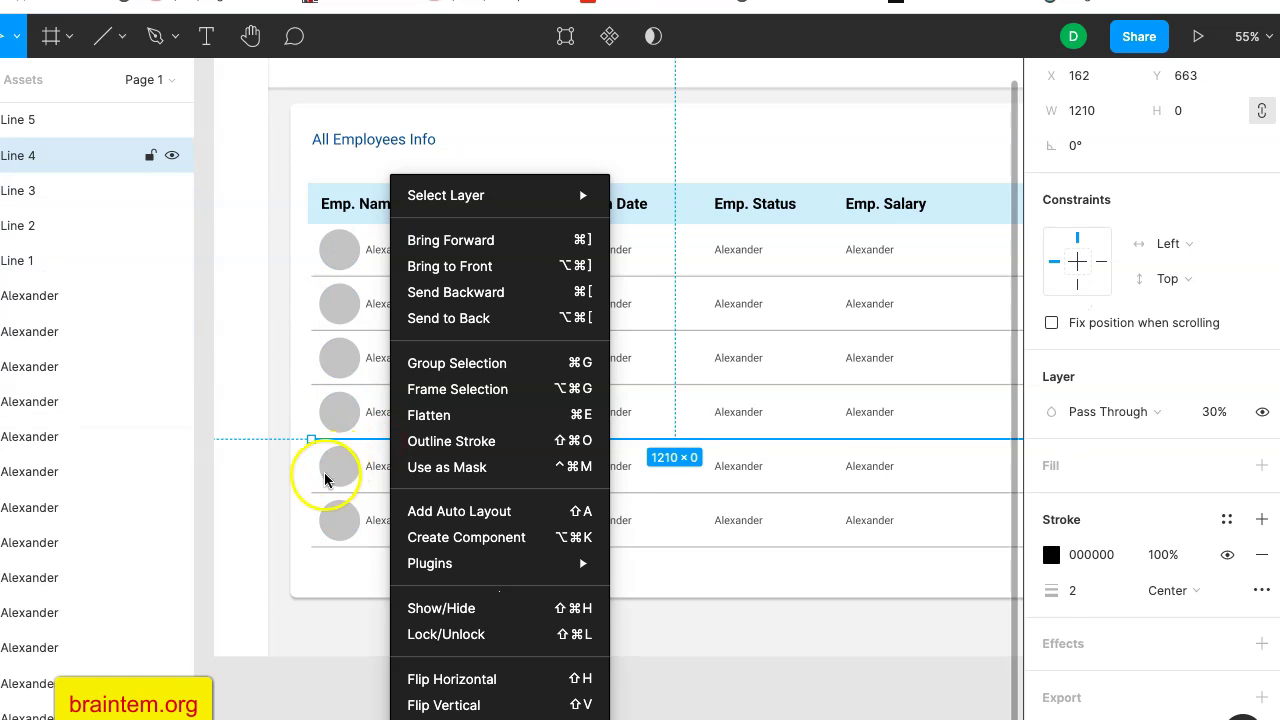
click(287, 523)
Select all six grey avatar circles in the Emp. Name column together.
click(338, 248)
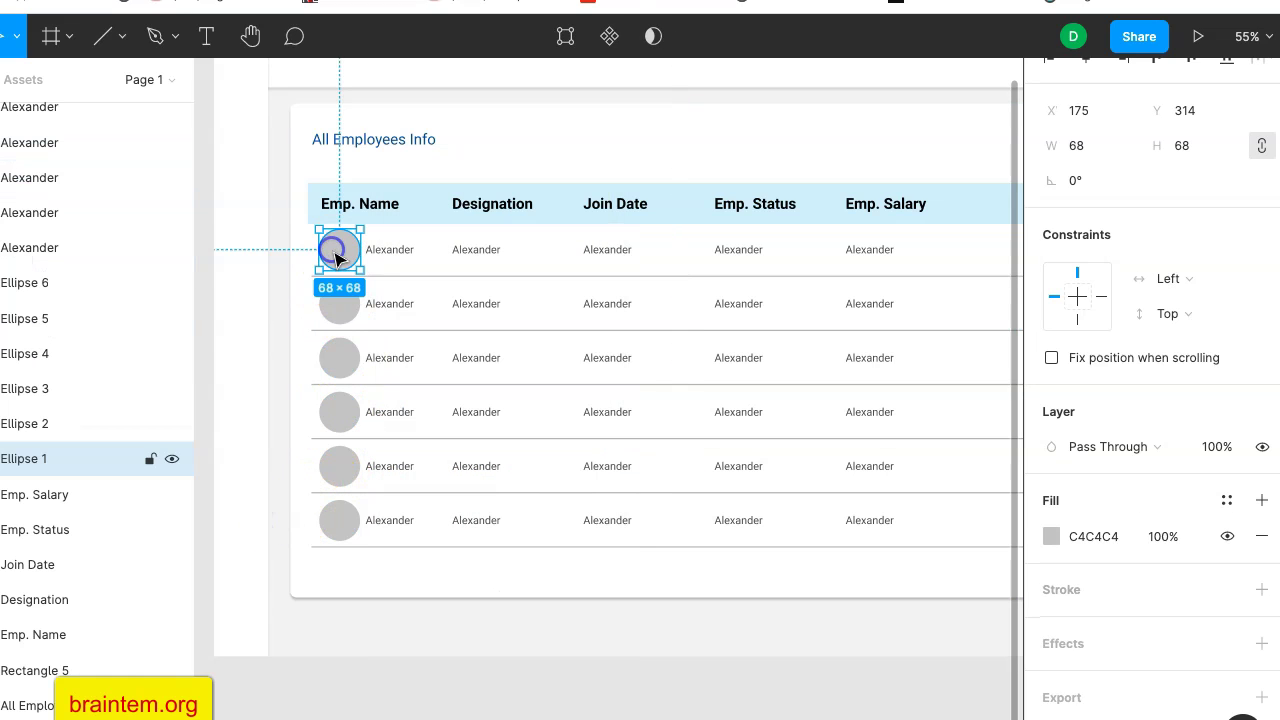
shift+click(341, 314)
shift+click(341, 360)
shift+click(344, 412)
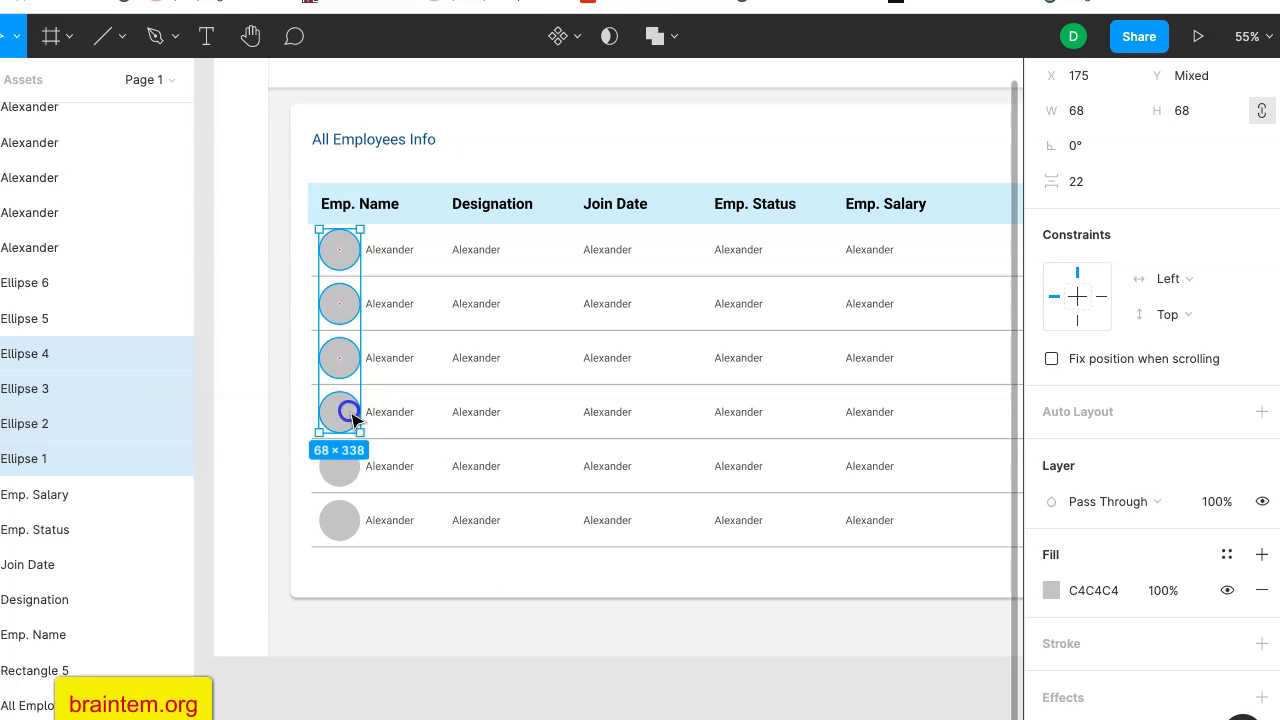
shift+click(347, 465)
shift+click(343, 520)
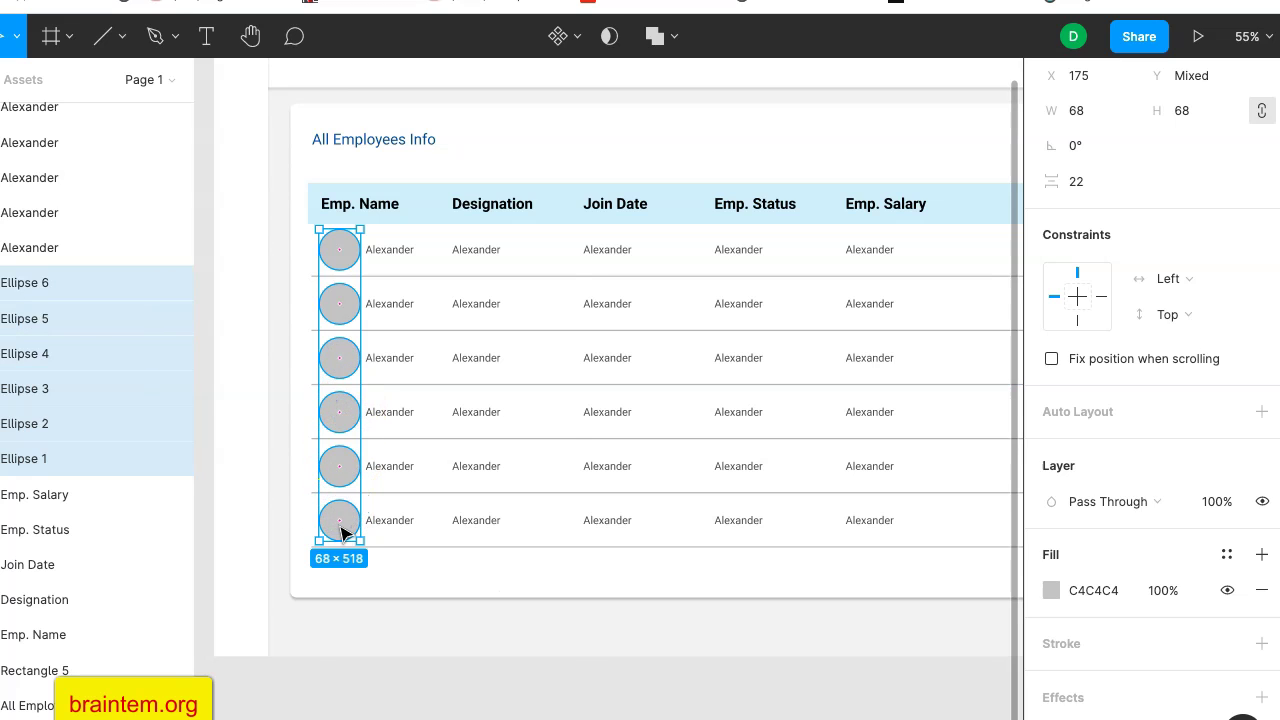
Open the plugin management page and search the Figma Community for "content reel", viewing the plugin results.
right_click(340, 528)
mouse_move(350, 560)
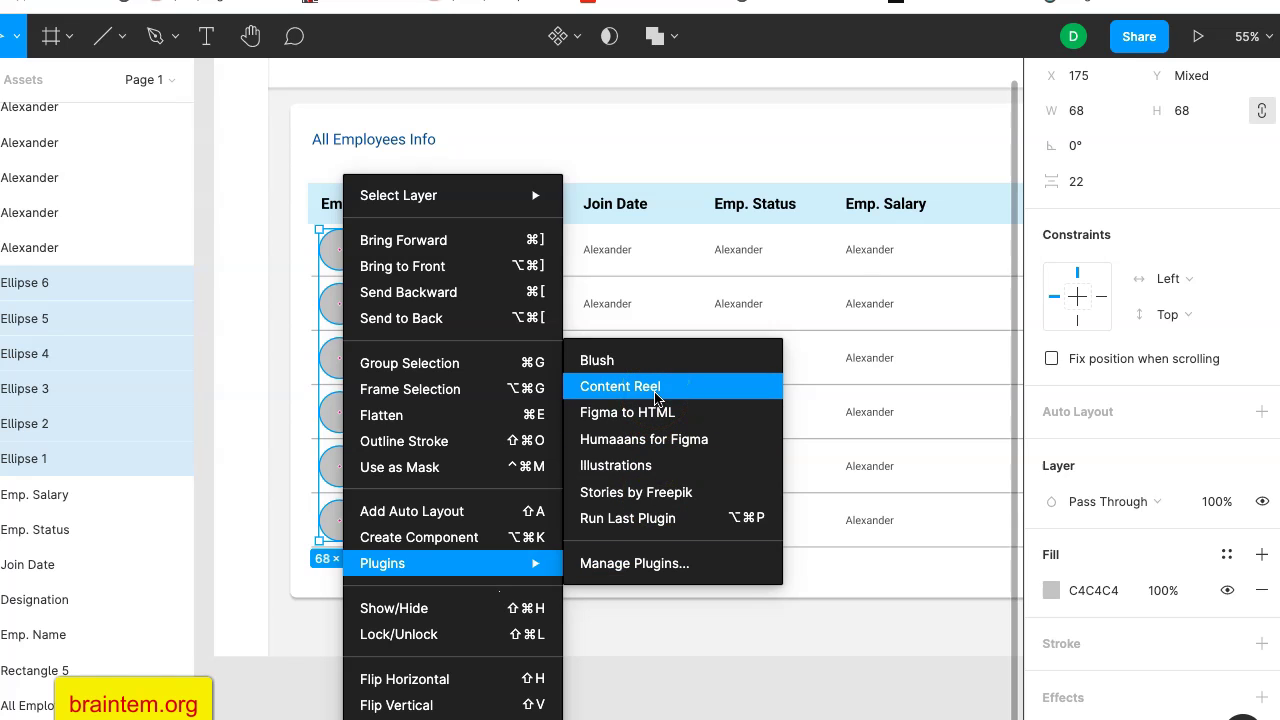
click(636, 575)
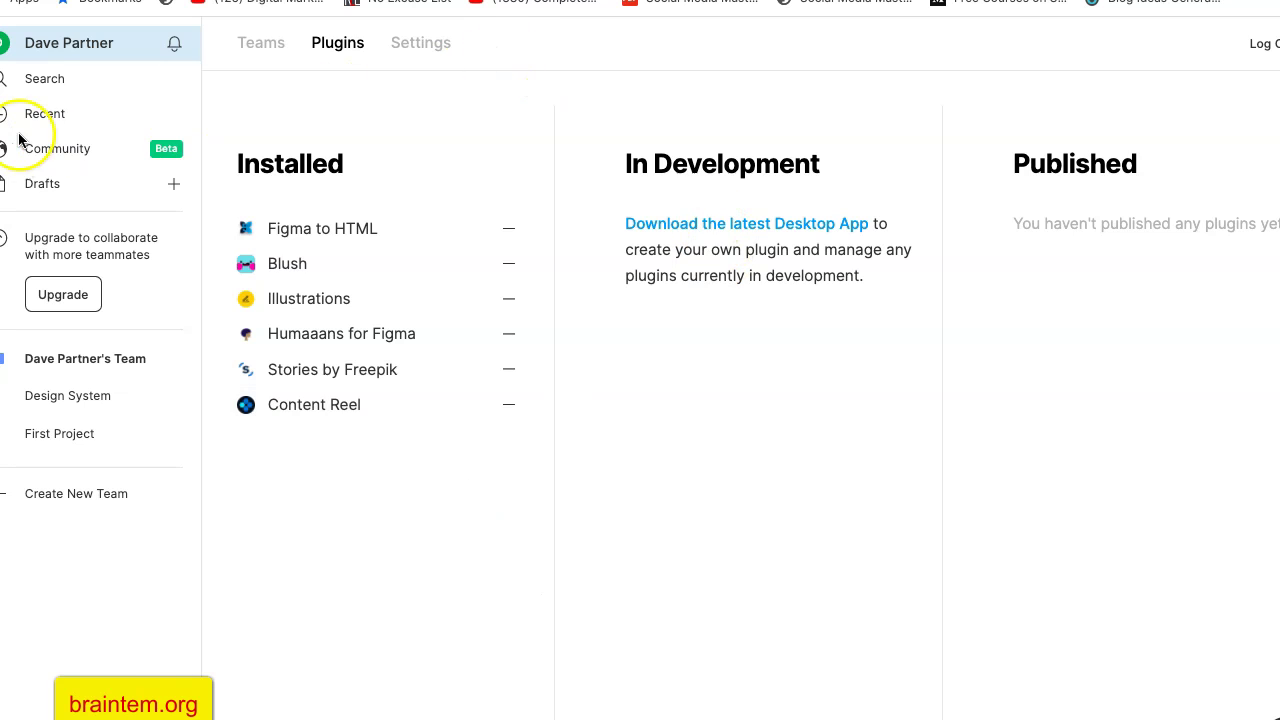
click(72, 146)
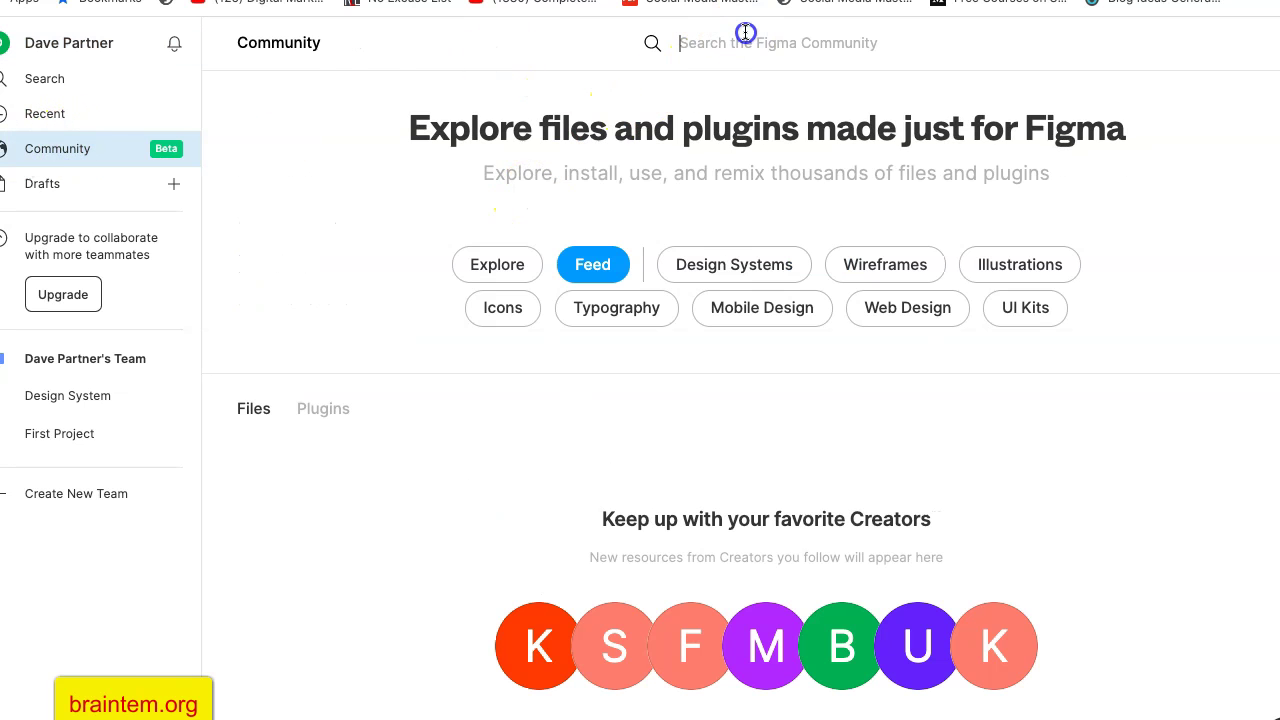
click(745, 32)
text(content)
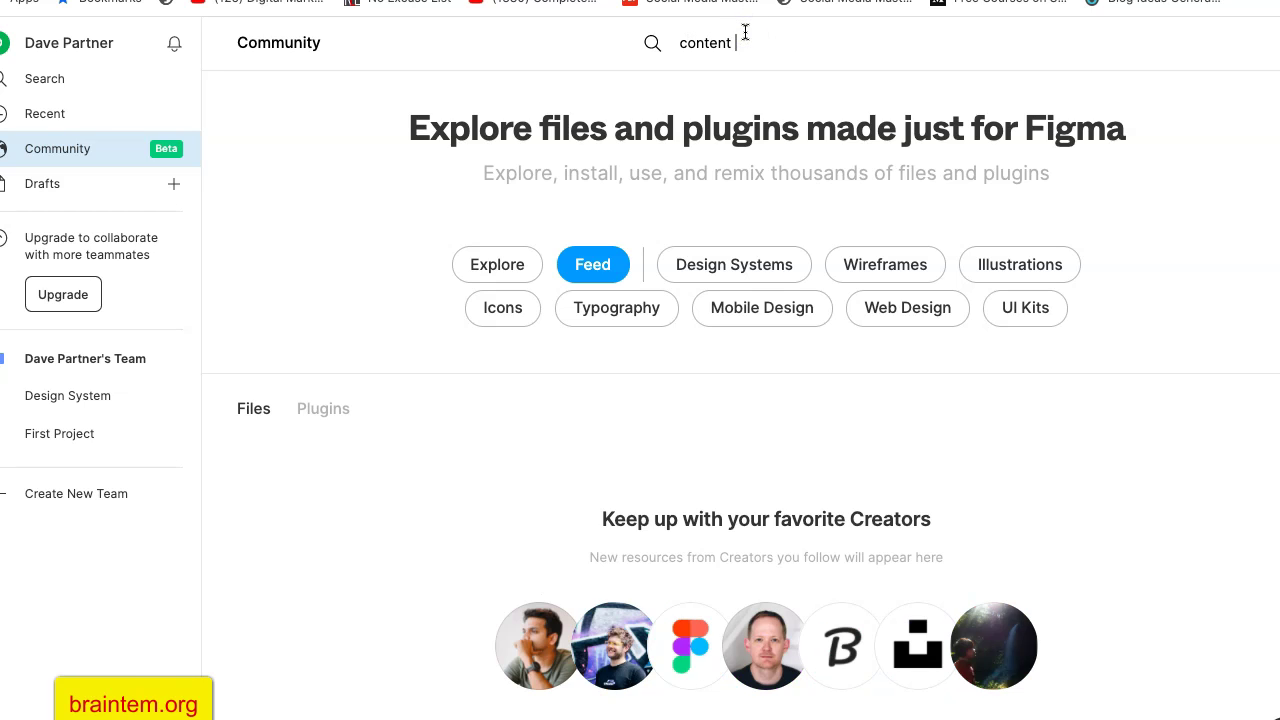
text( reel)
key(Return)
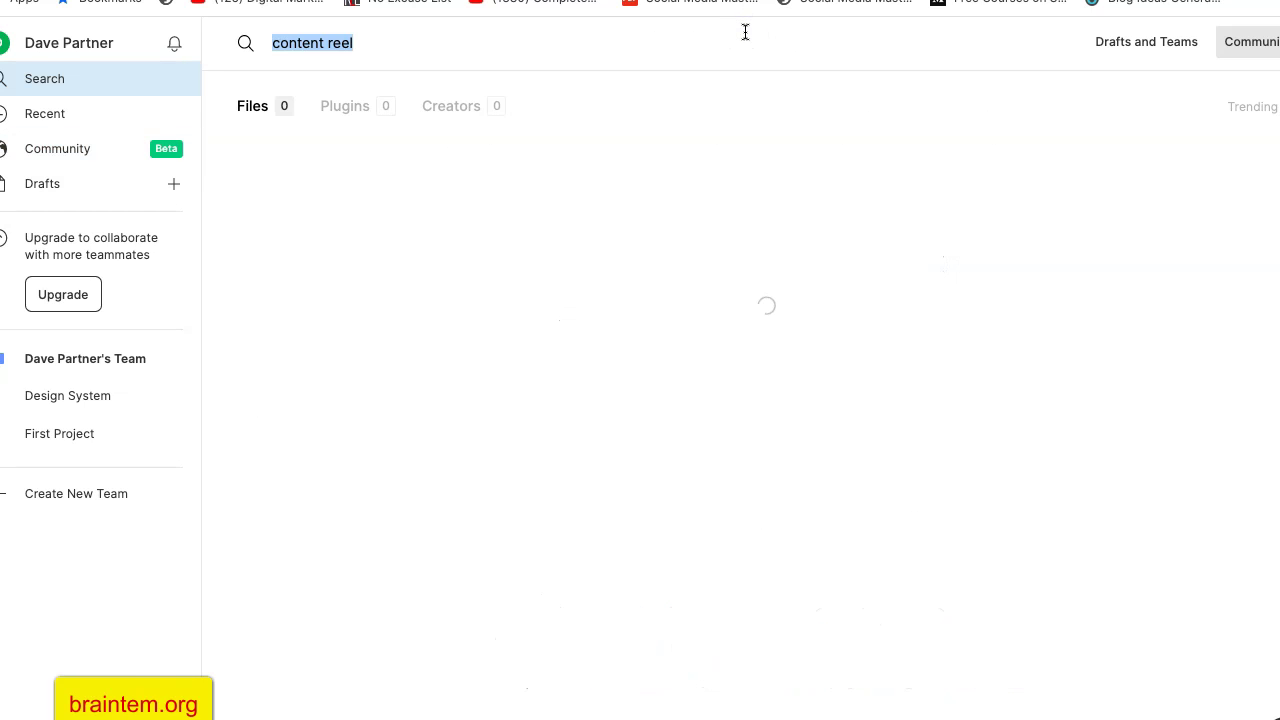
click(352, 109)
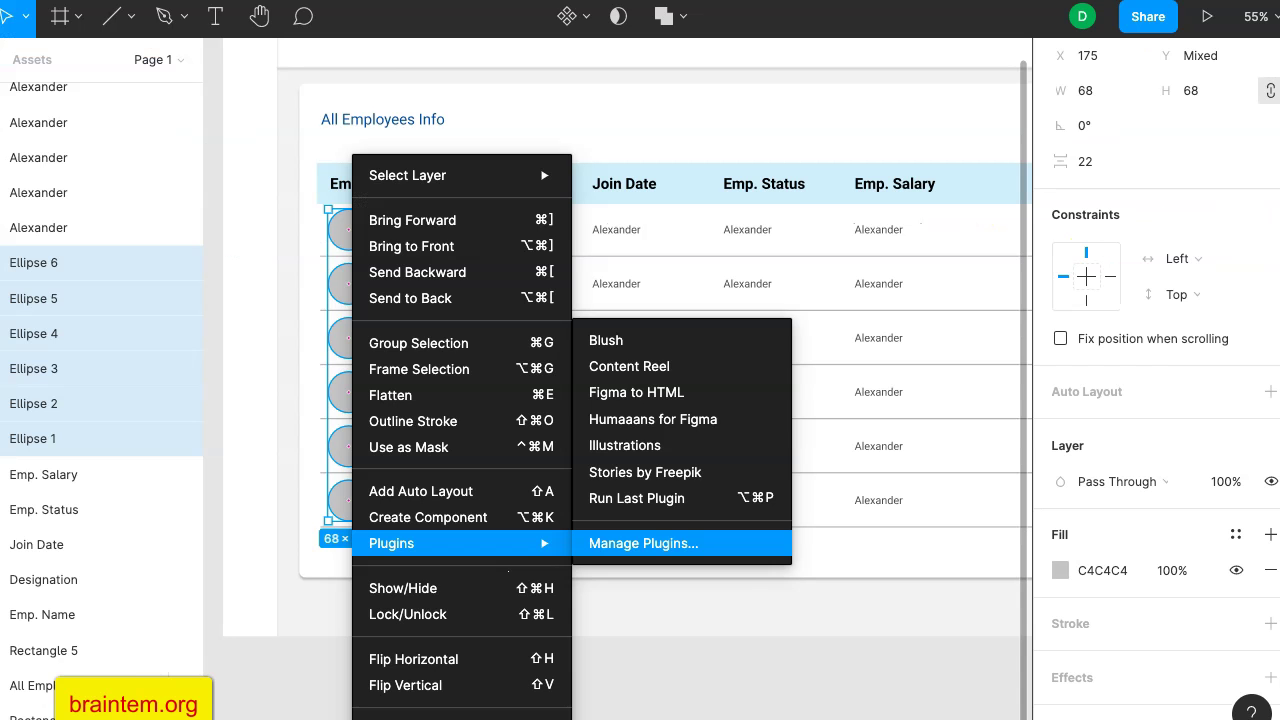
Run the Content Reel plugin on the six selected circles and fill them with its Avatars images.
key(Escape)
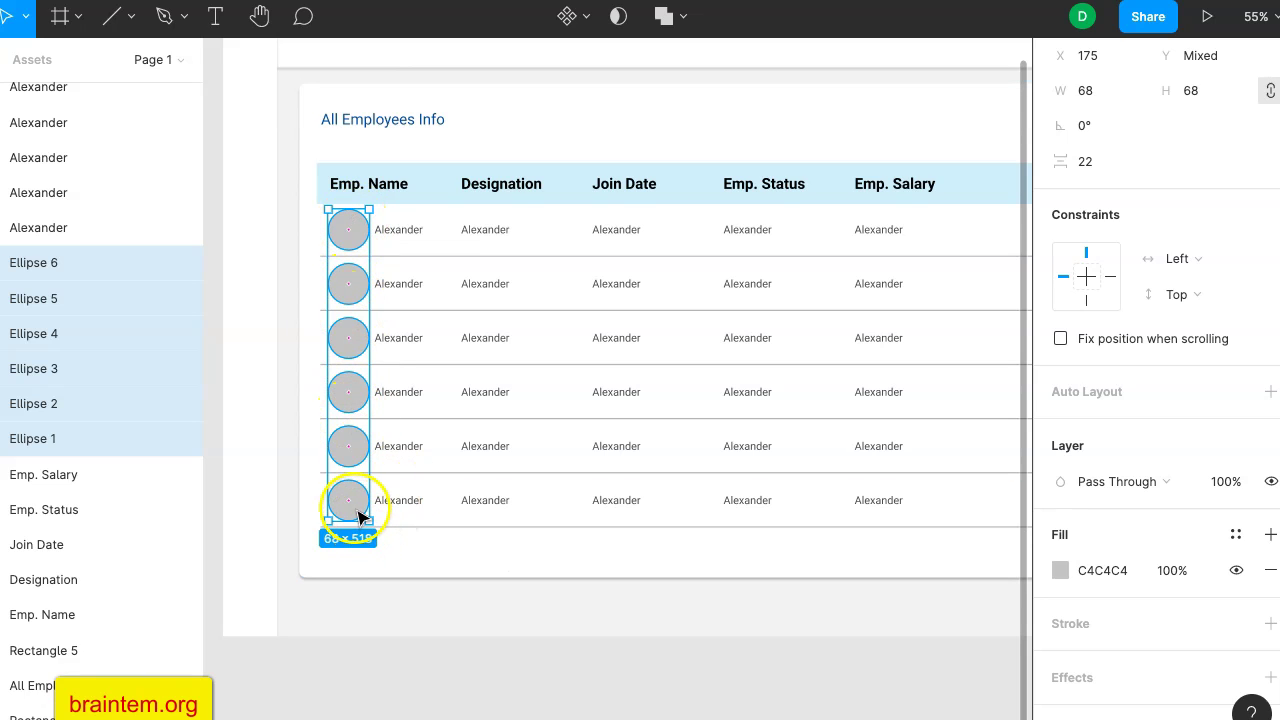
scroll(355, 513, up, 1)
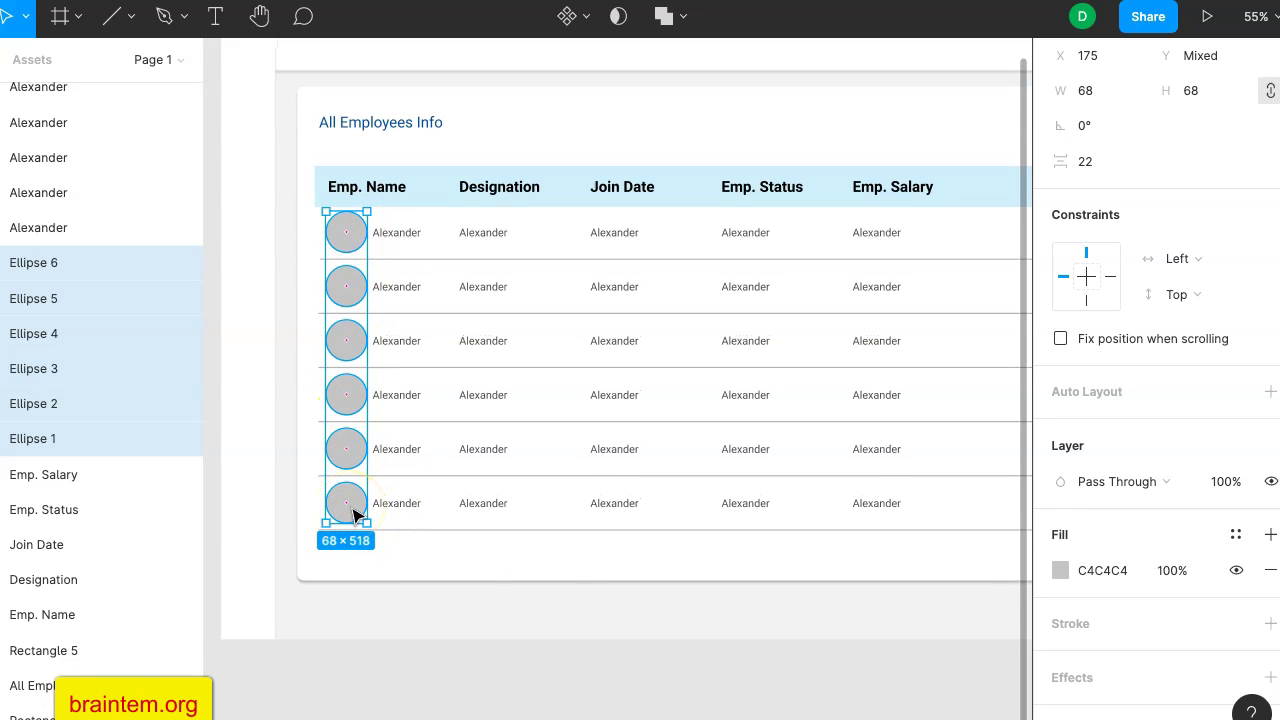
right_click(355, 513)
mouse_move(445, 543)
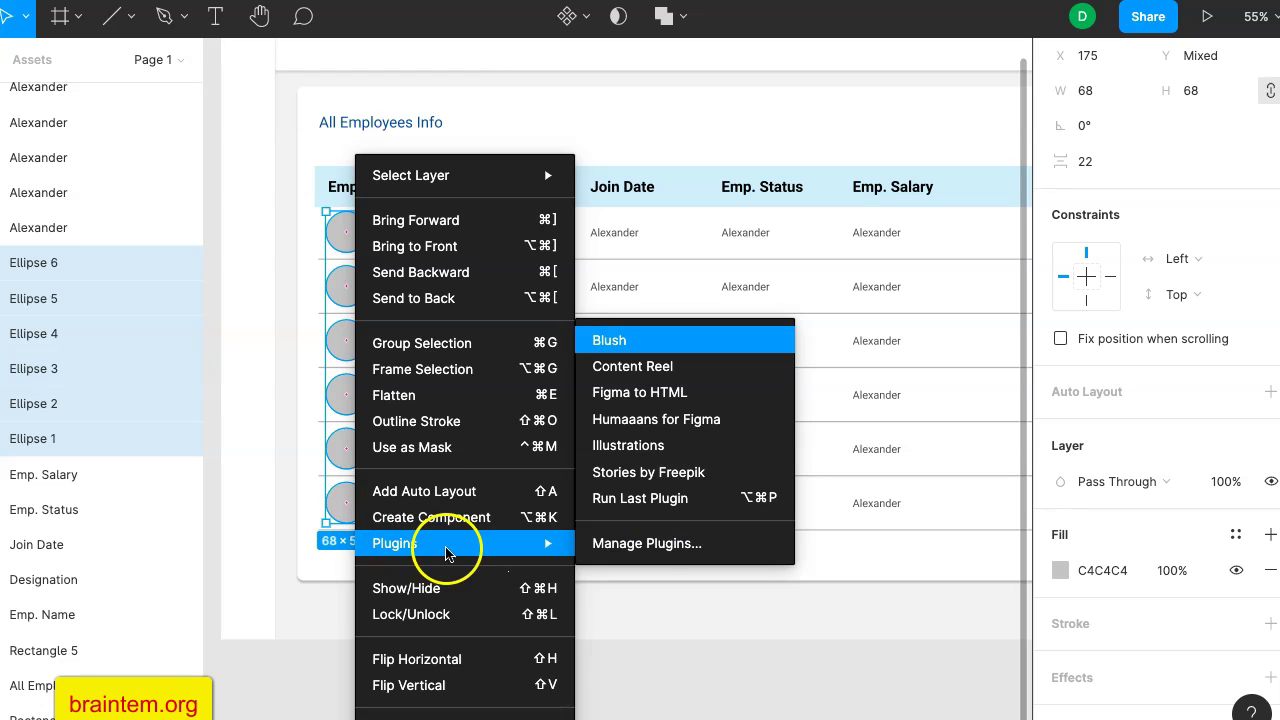
click(695, 374)
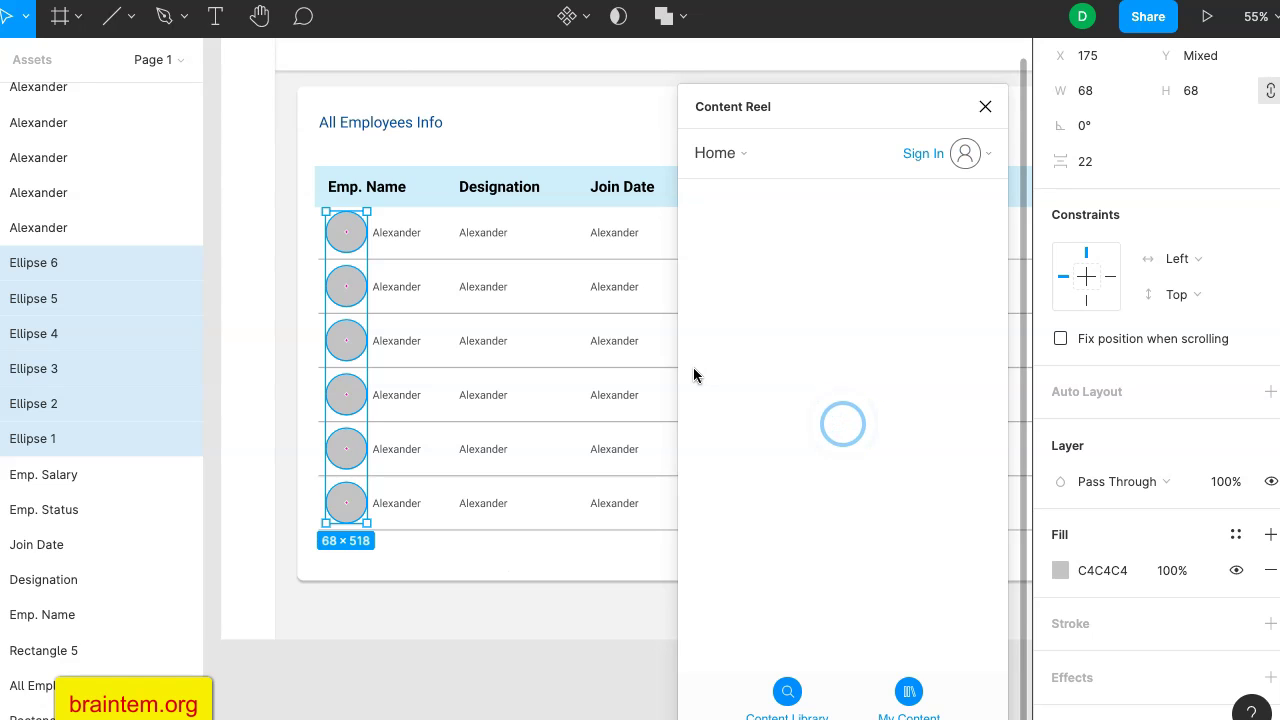
click(822, 392)
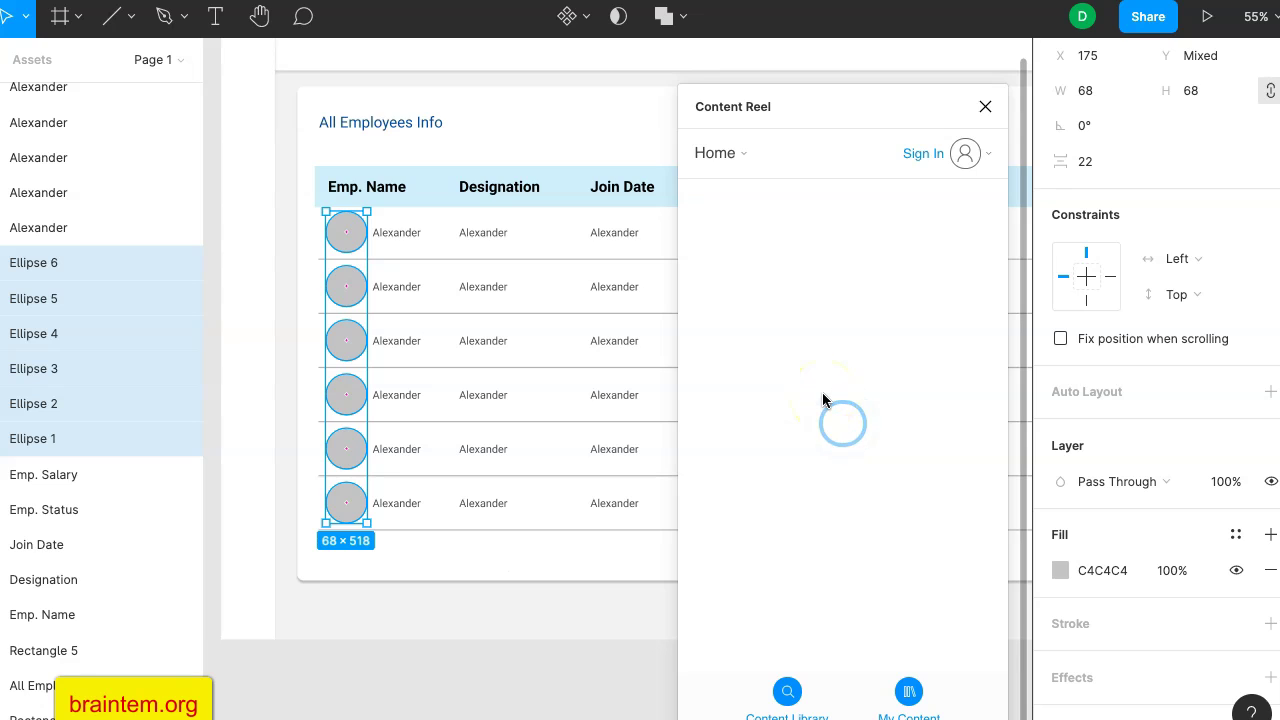
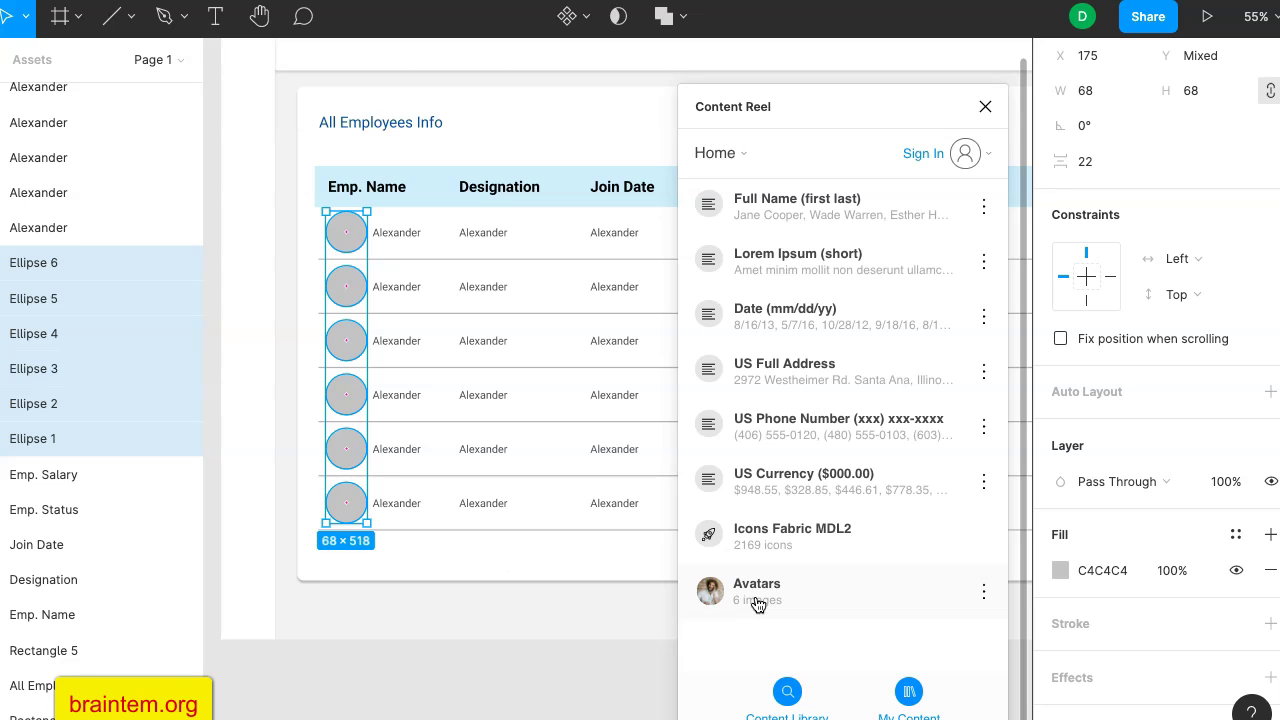
click(758, 594)
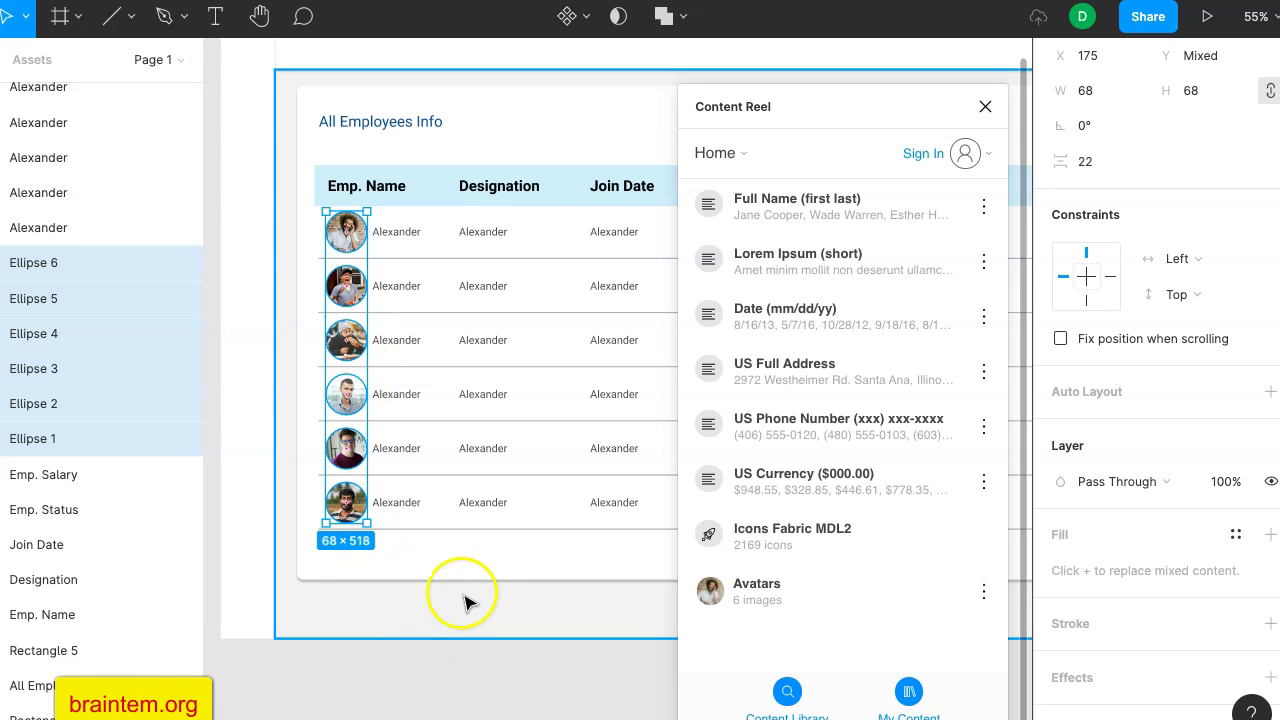
Select the placeholder name texts of all six rows in the Emp. Name column.
click(400, 236)
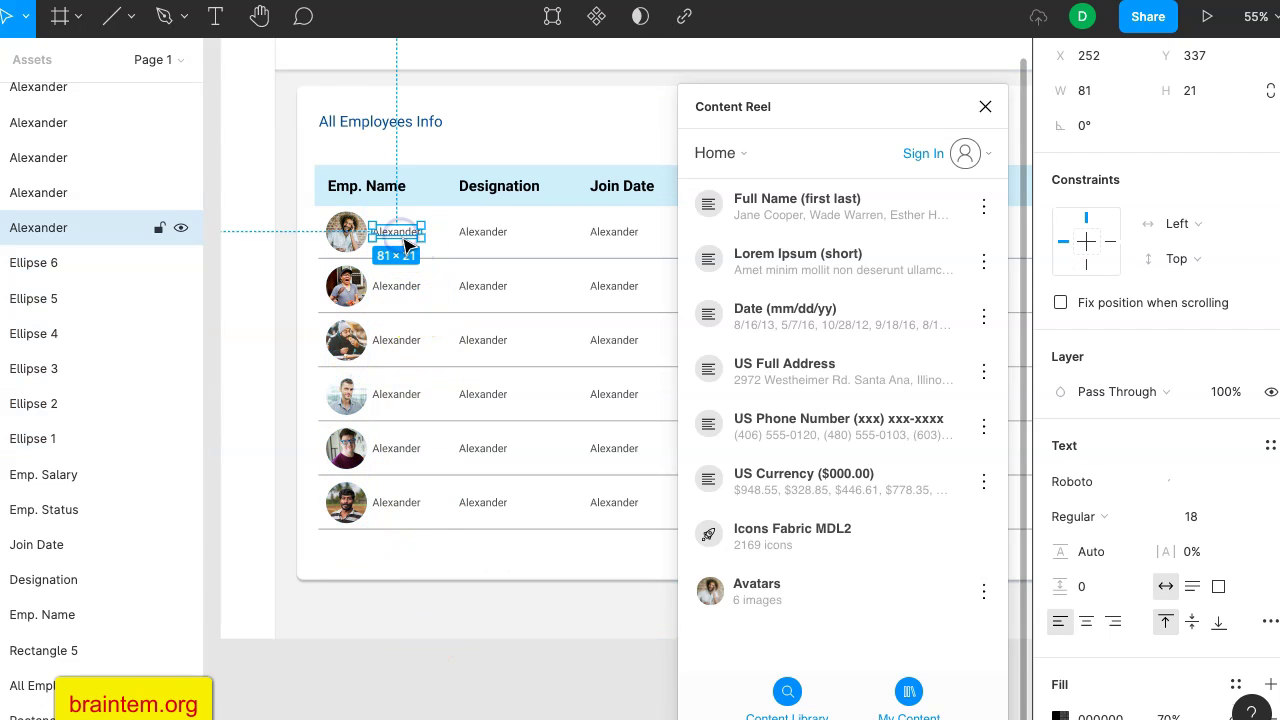
shift+click(407, 297)
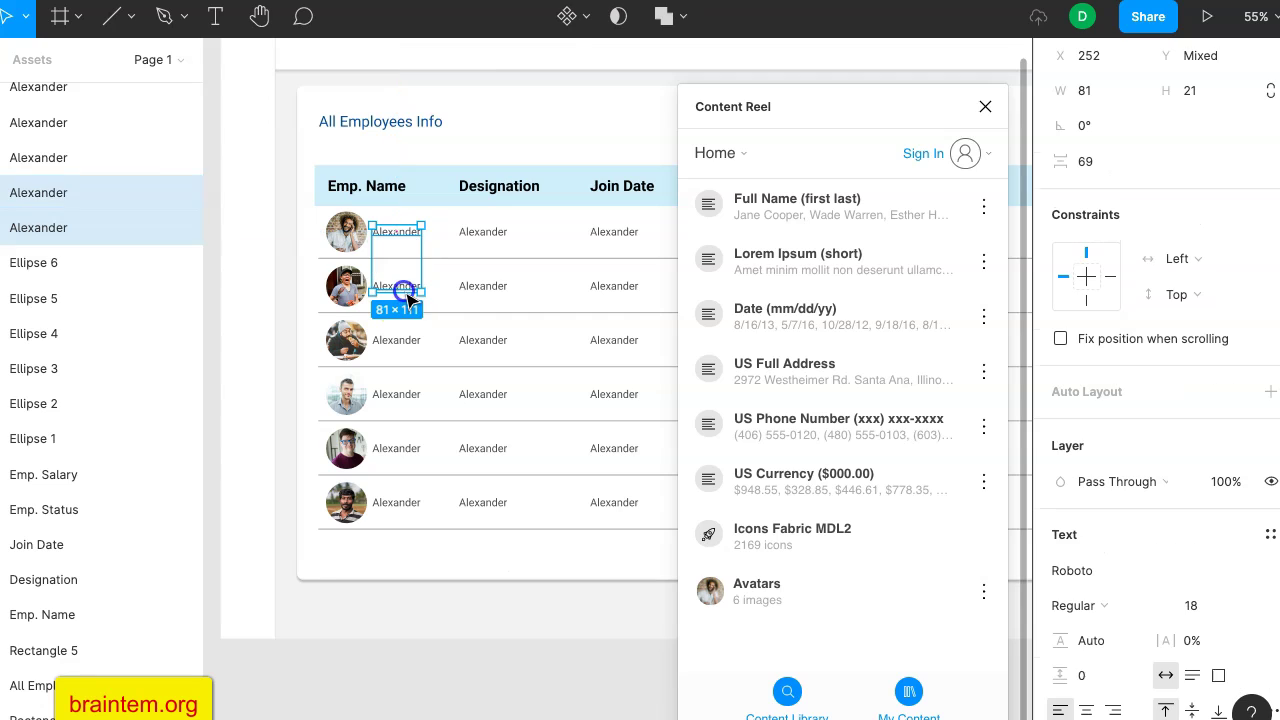
shift+click(400, 338)
shift+click(403, 395)
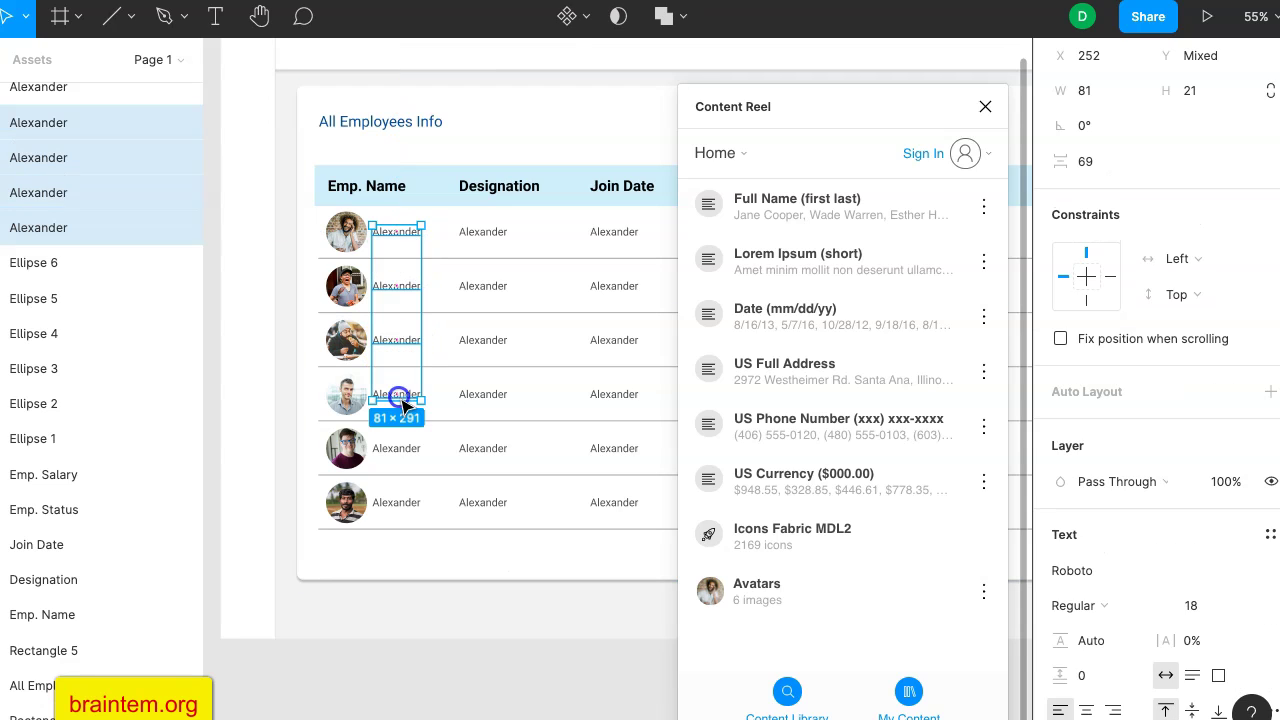
shift+click(398, 440)
shift+click(400, 502)
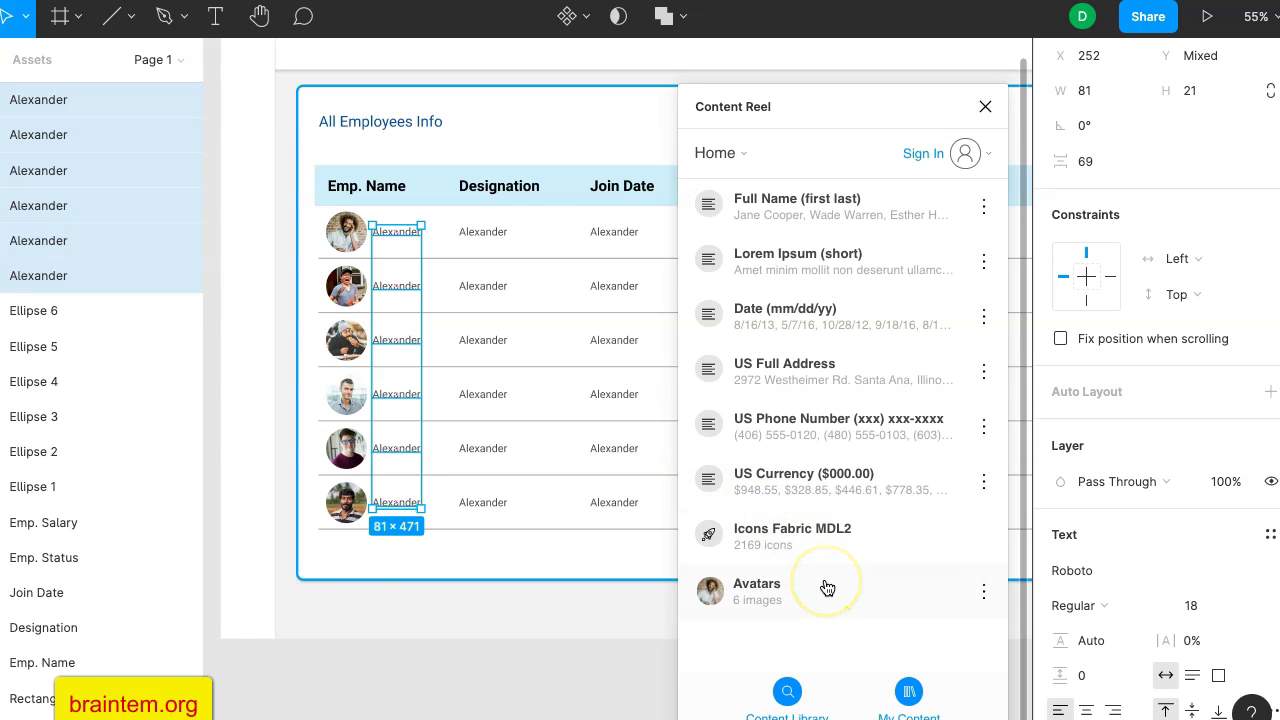
Try Lorem Ipsum (short) on the selected name texts, undo it, and fill them with Full Name (first last) content instead.
click(818, 285)
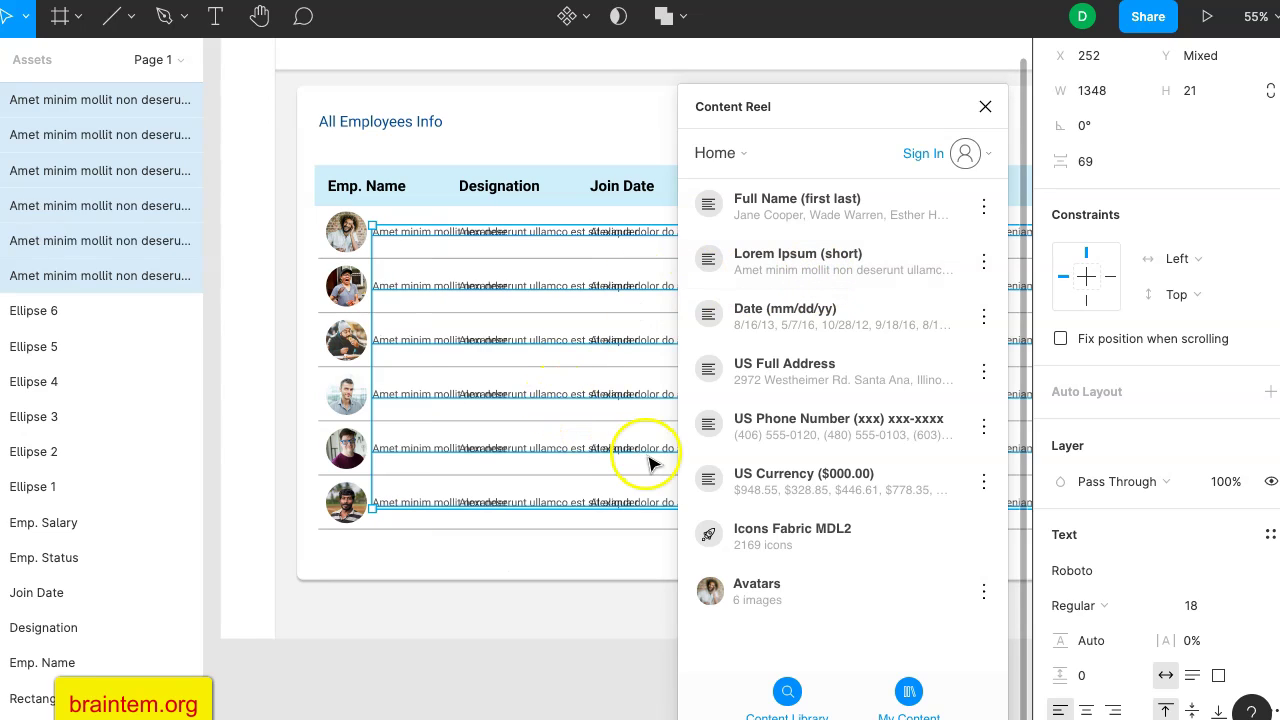
click(510, 558)
key(ctrl+z)
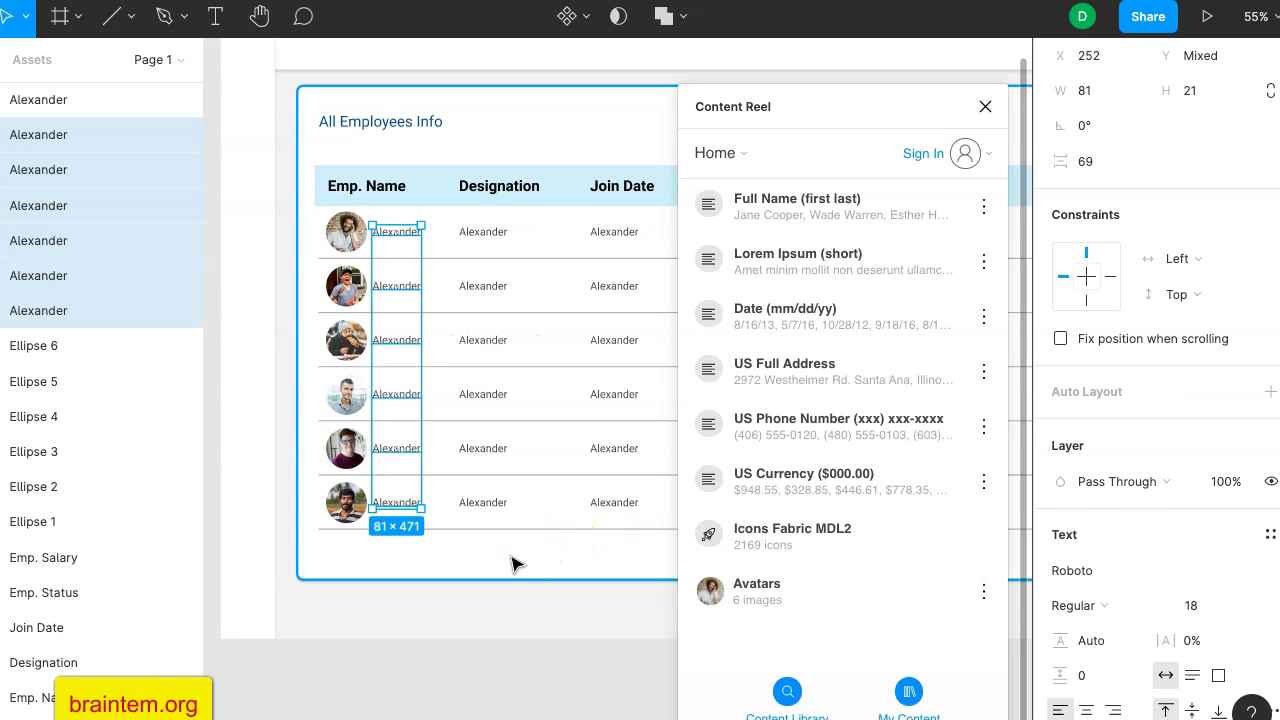
click(799, 222)
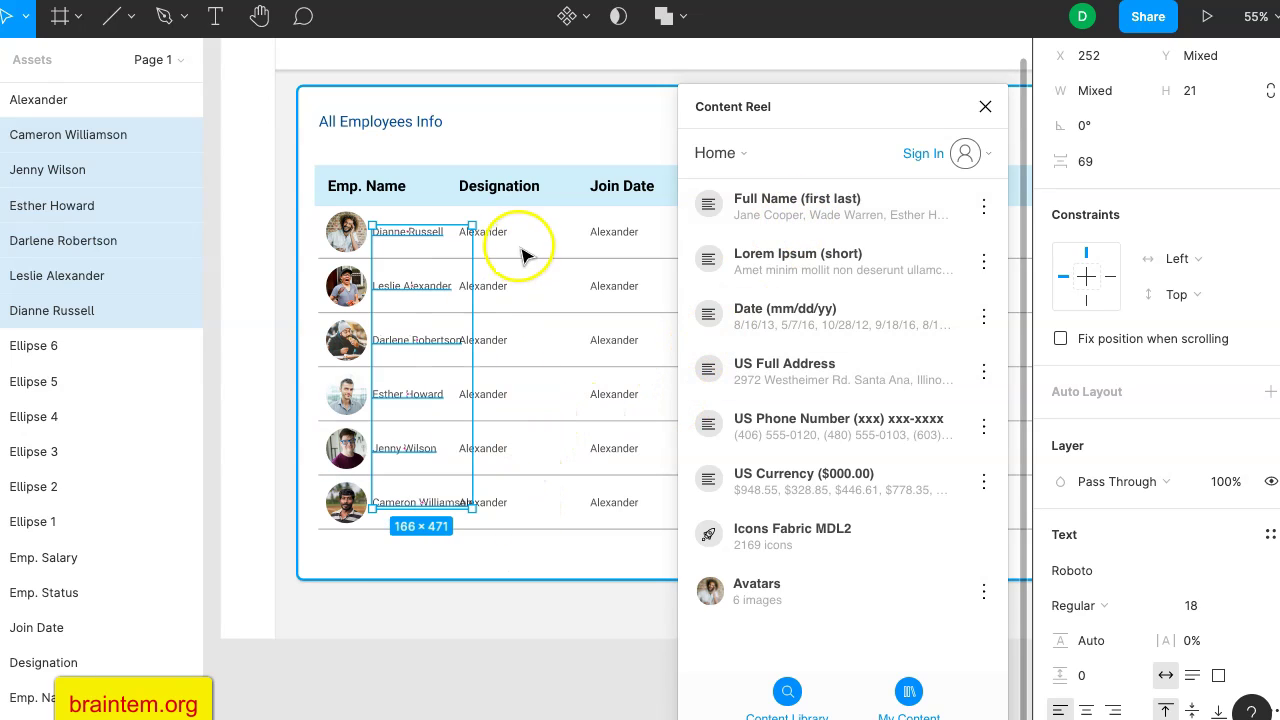
Shorten the names in all six rows of the Emp. Name column to first names only.
double_click(443, 350)
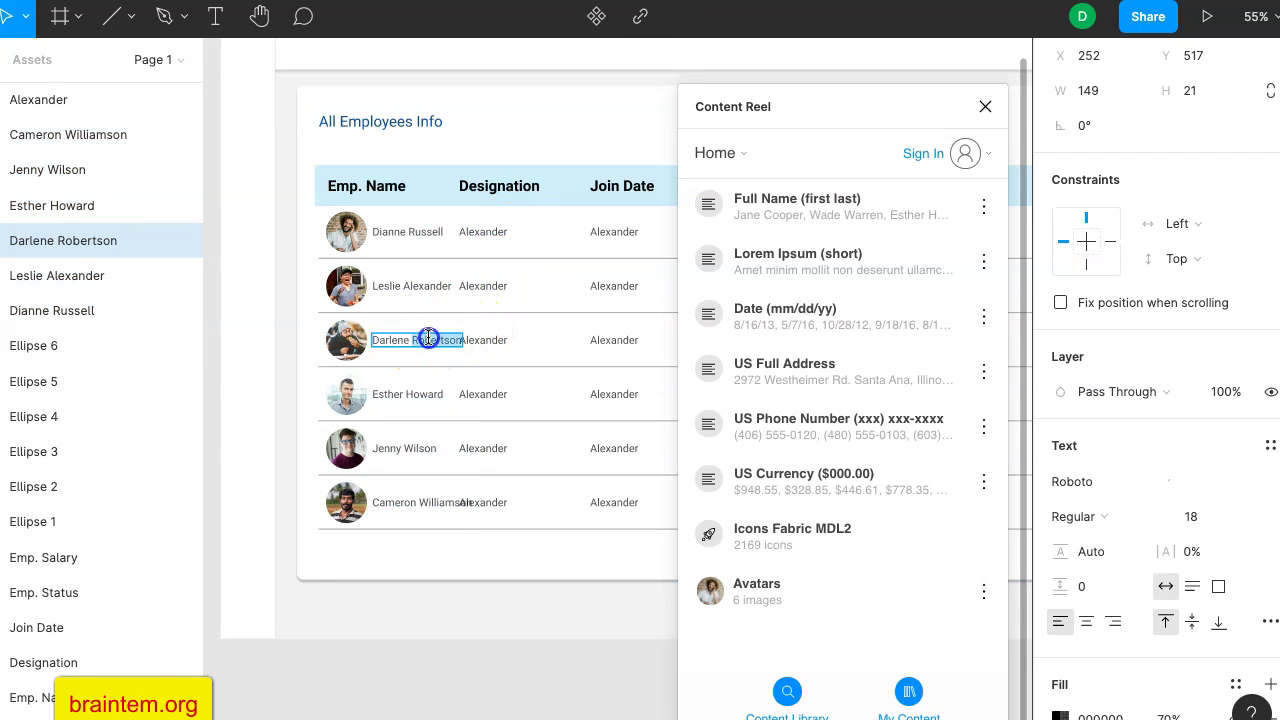
click(481, 233)
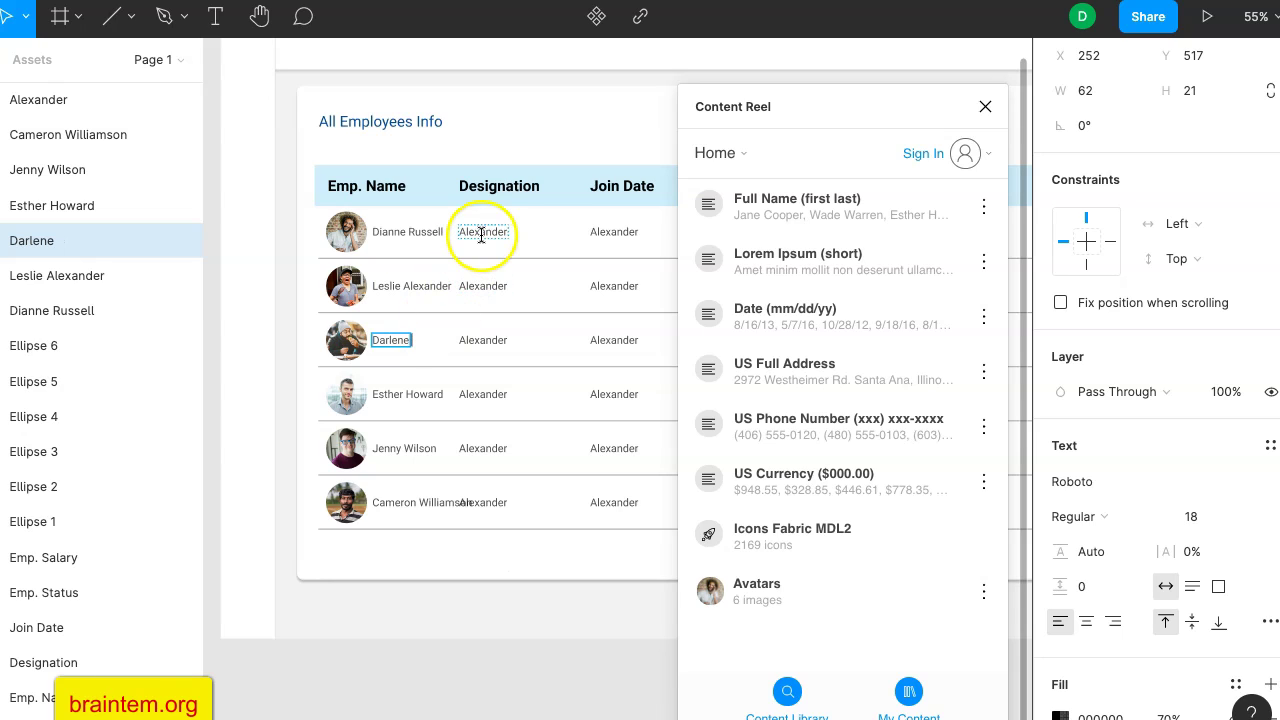
click(447, 503)
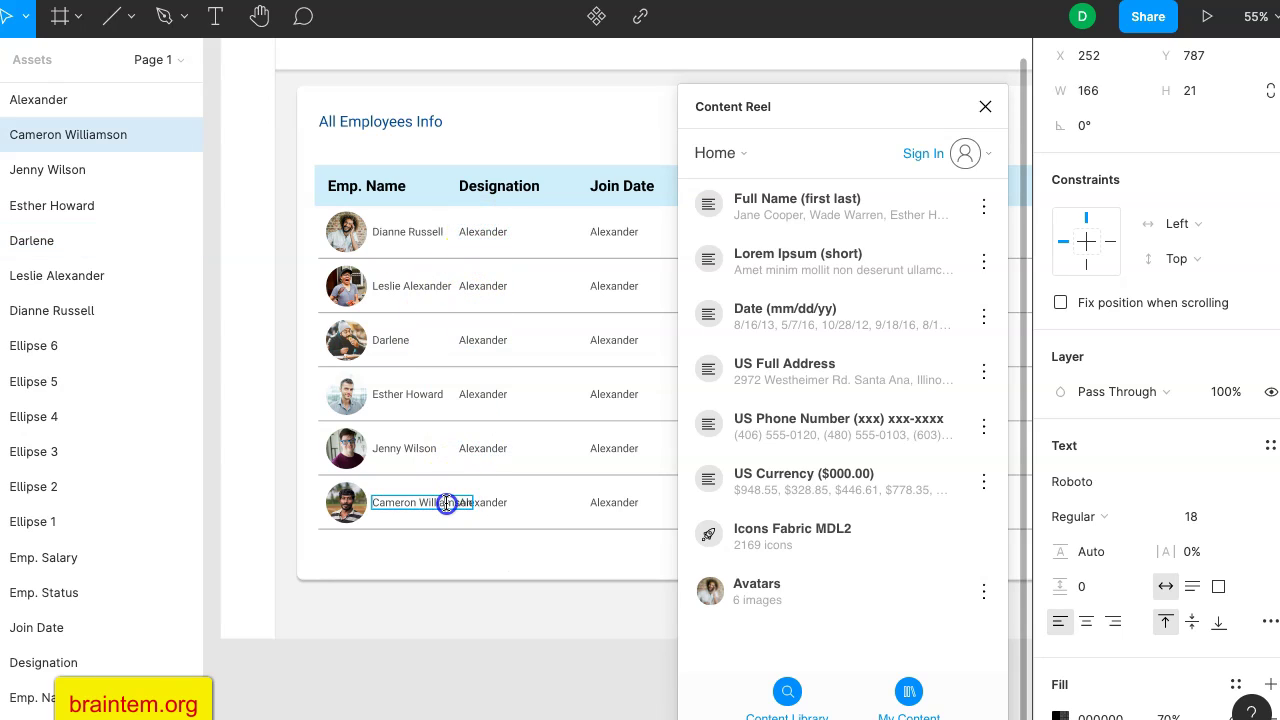
double_click(412, 448)
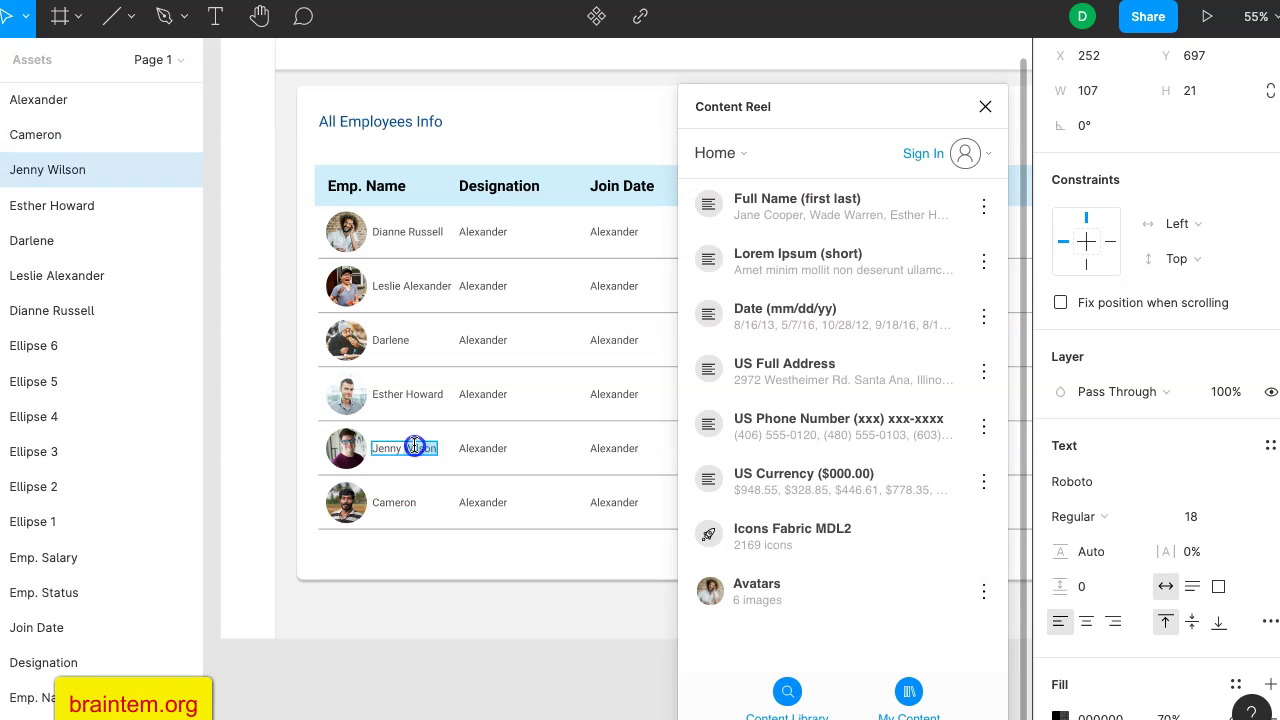
click(423, 394)
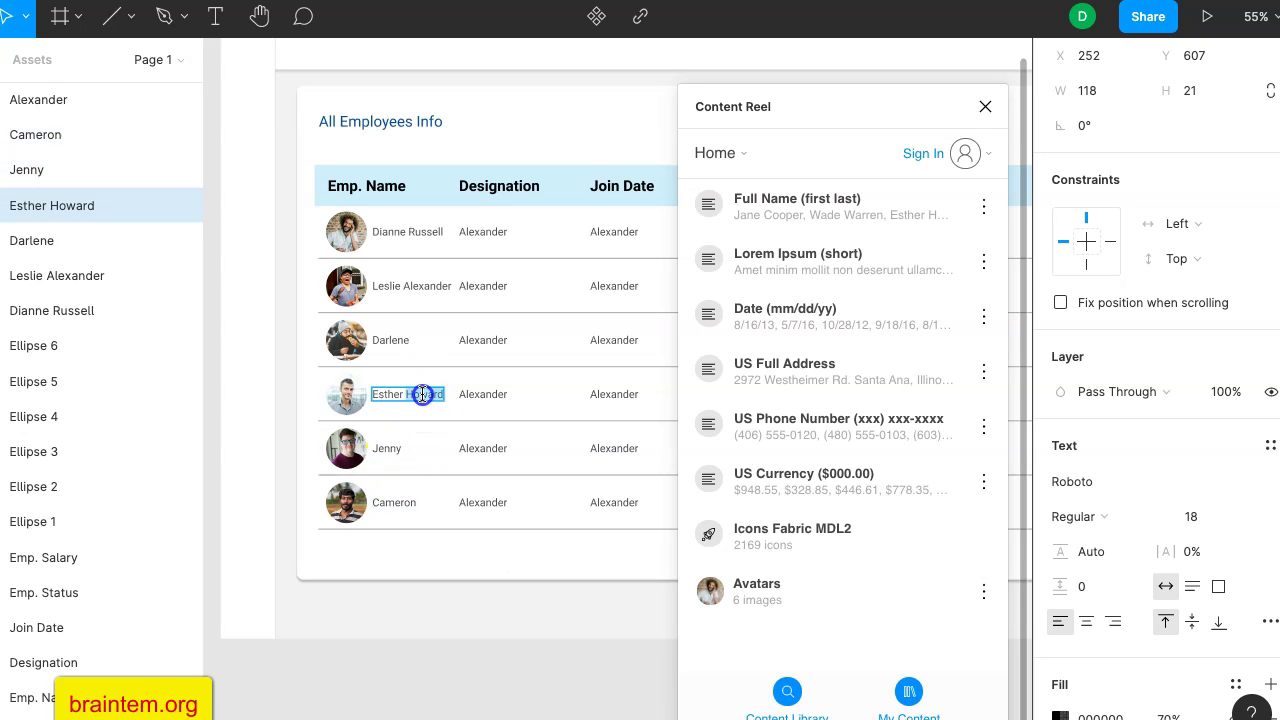
click(429, 288)
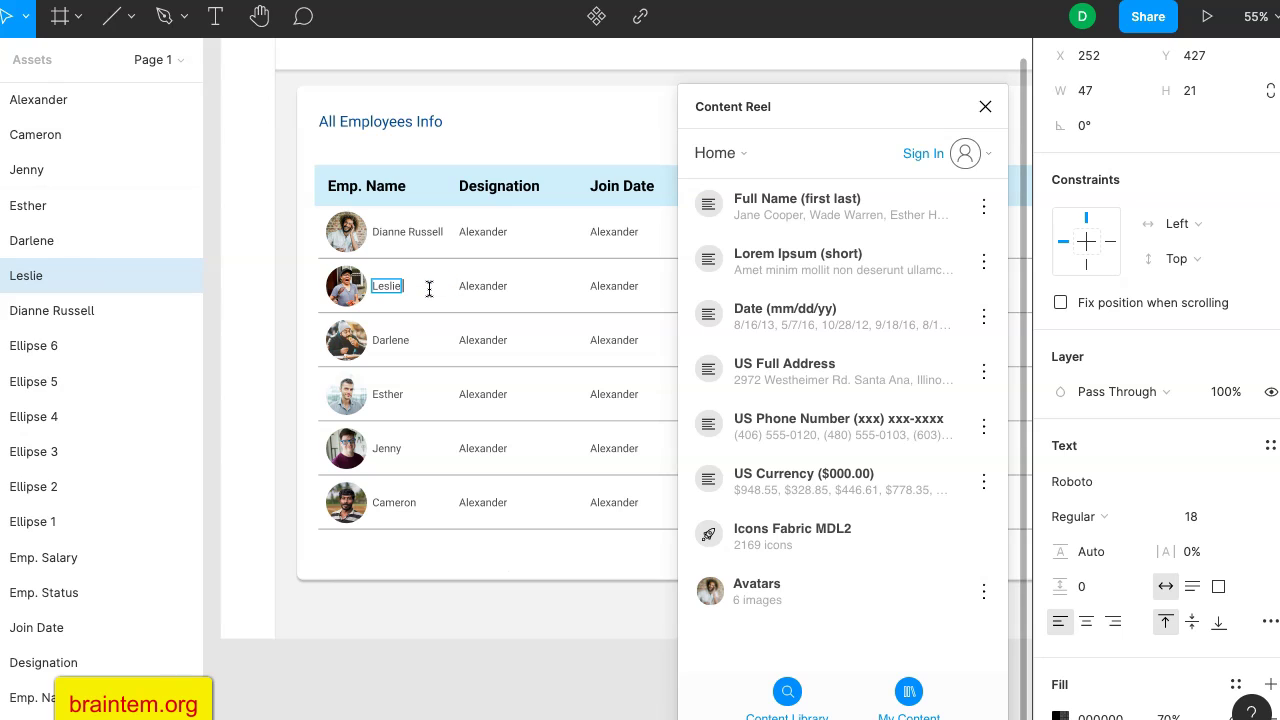
click(424, 231)
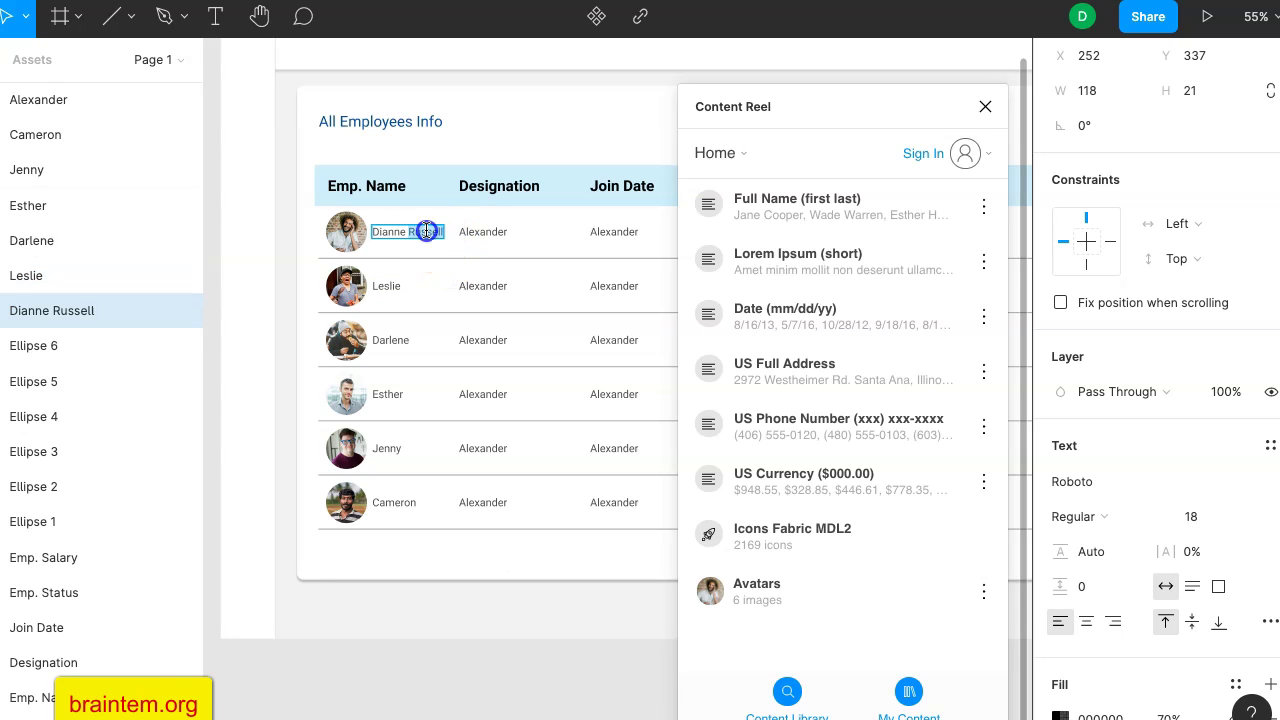
Examine the text items in the Full Name (first last) content details and return to the content list.
click(990, 212)
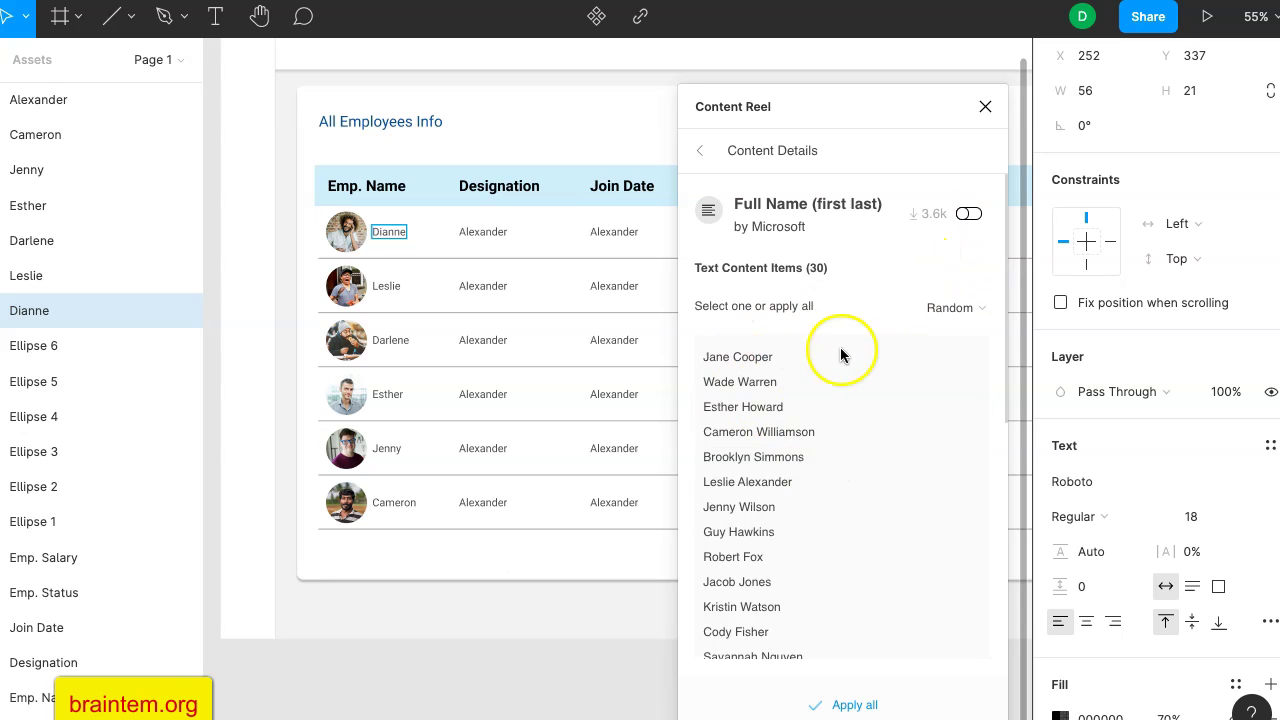
scroll(834, 557, down, 3)
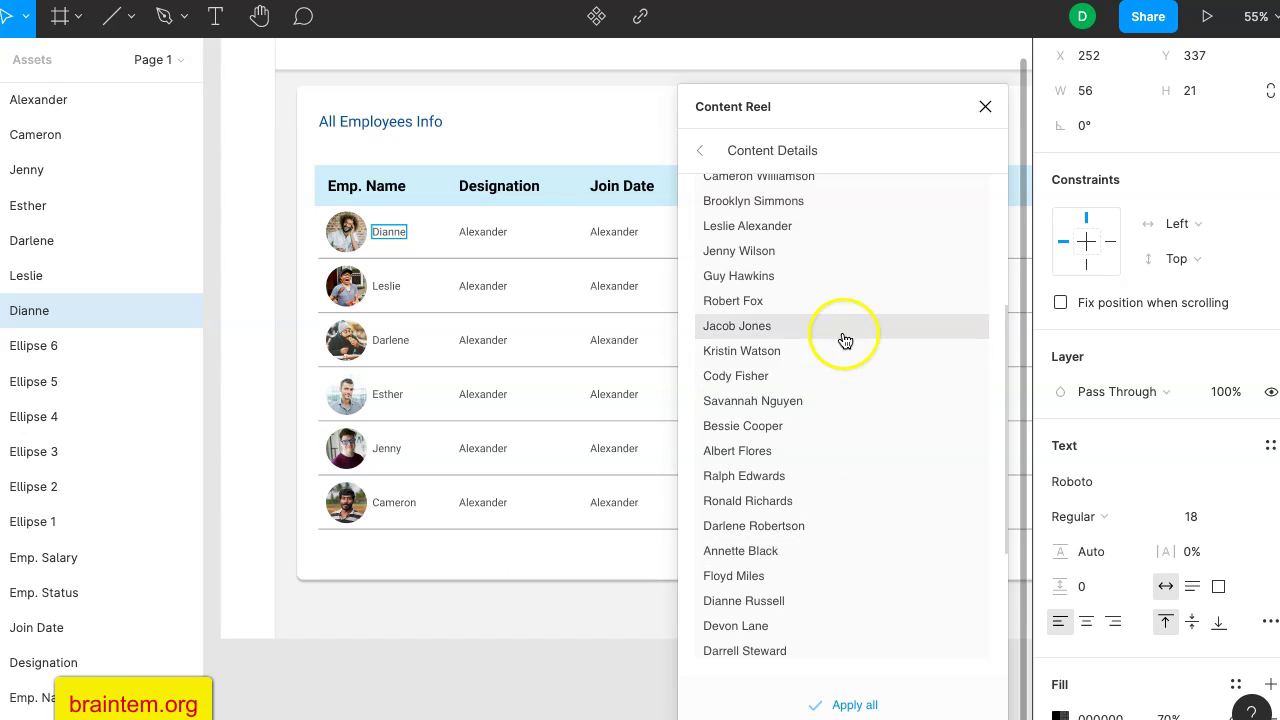
scroll(843, 335, up, 4)
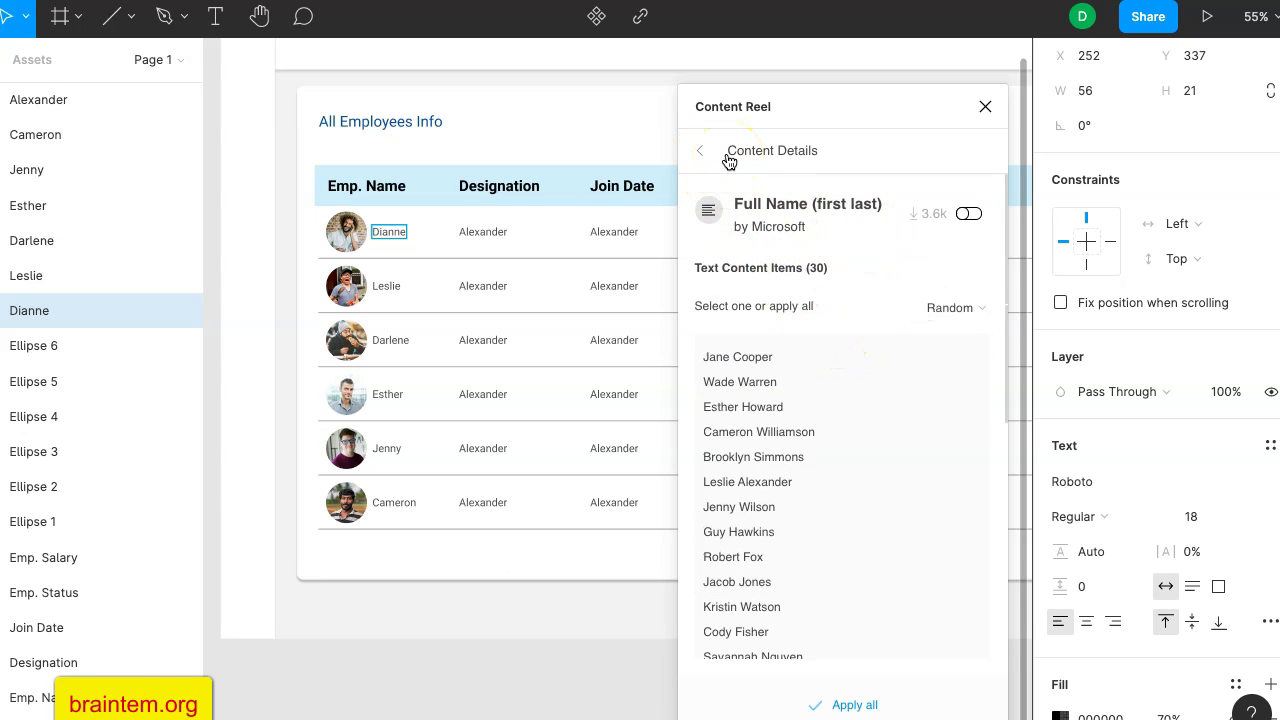
click(697, 157)
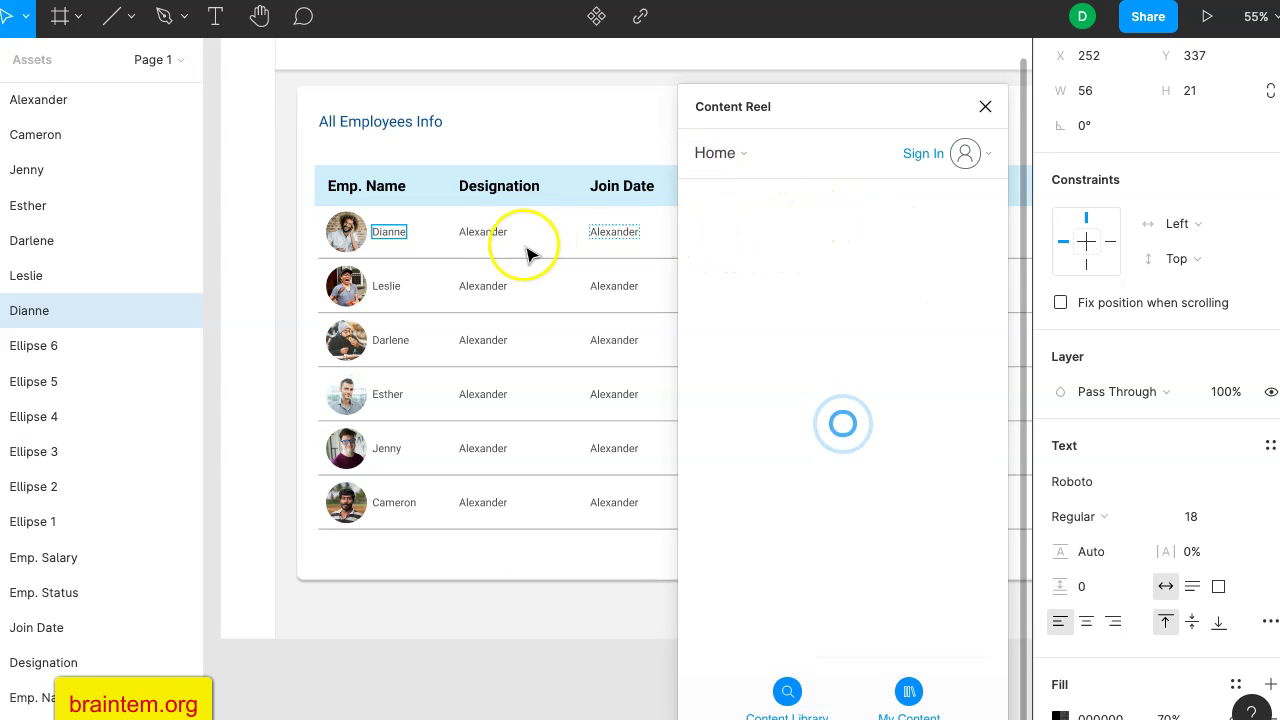
Select the six placeholder texts in the Join Date column and fill them with Date (mm/dd/yy) content.
click(489, 237)
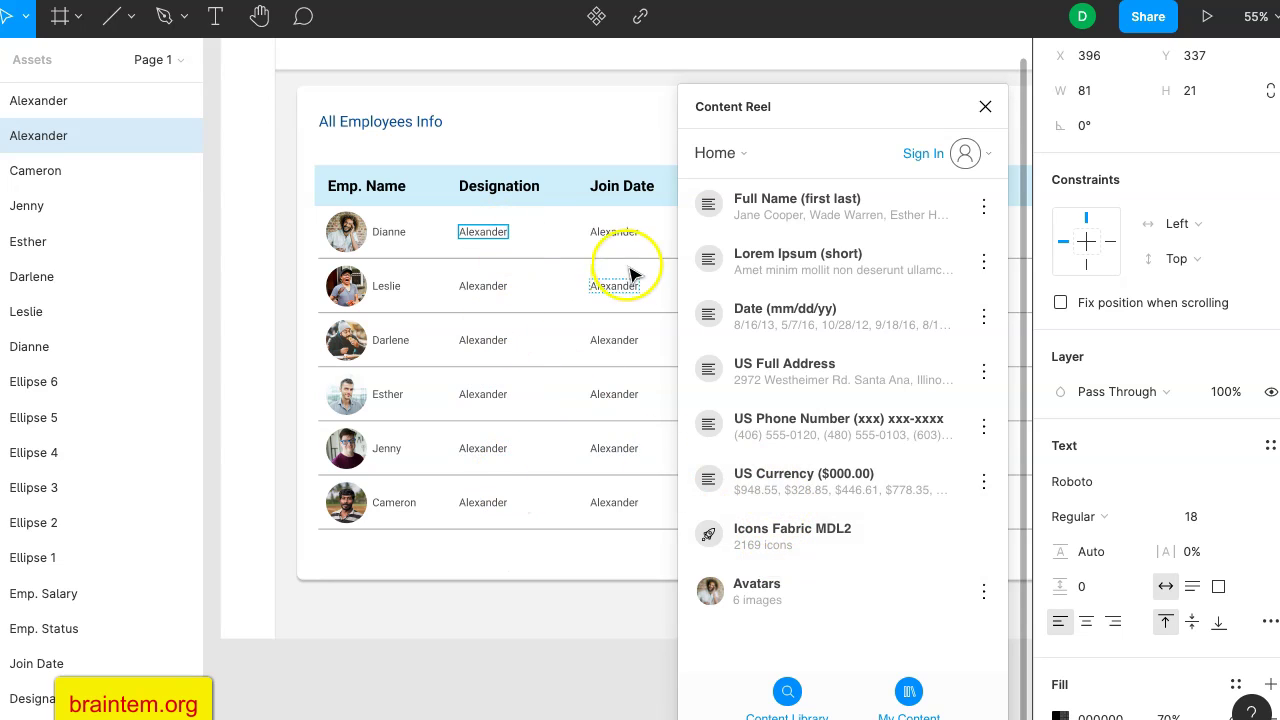
click(623, 231)
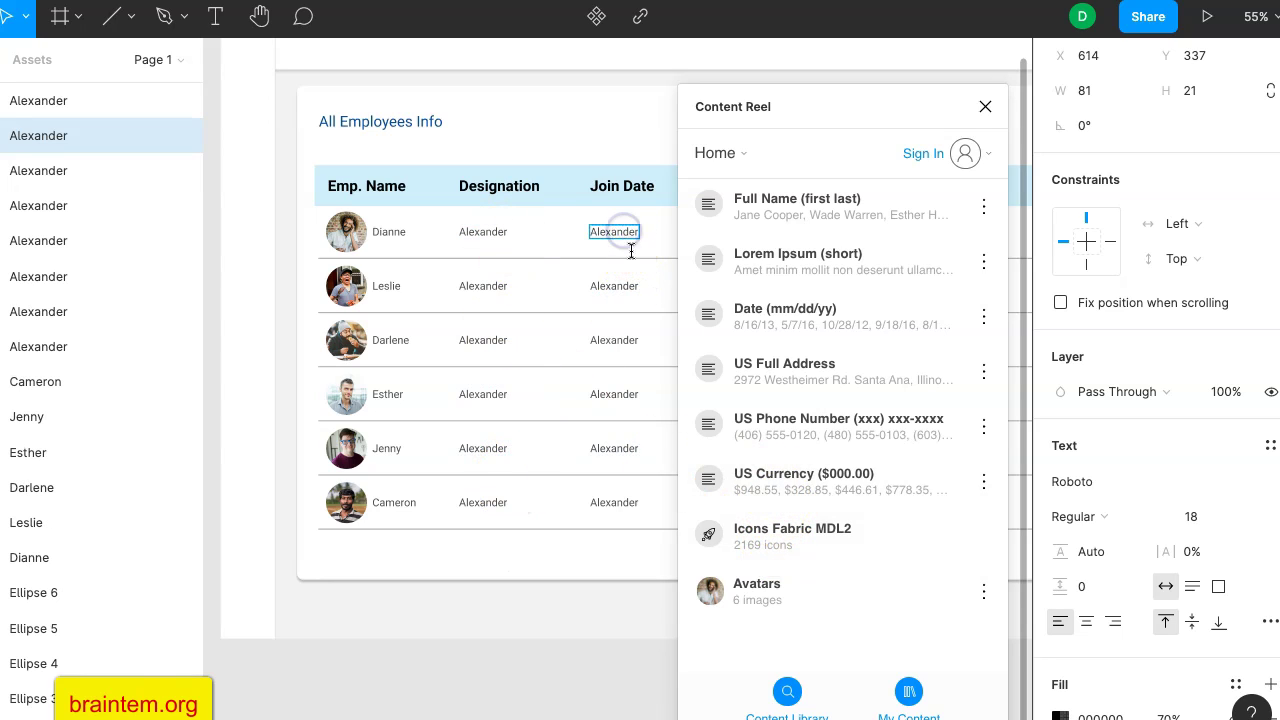
click(631, 286)
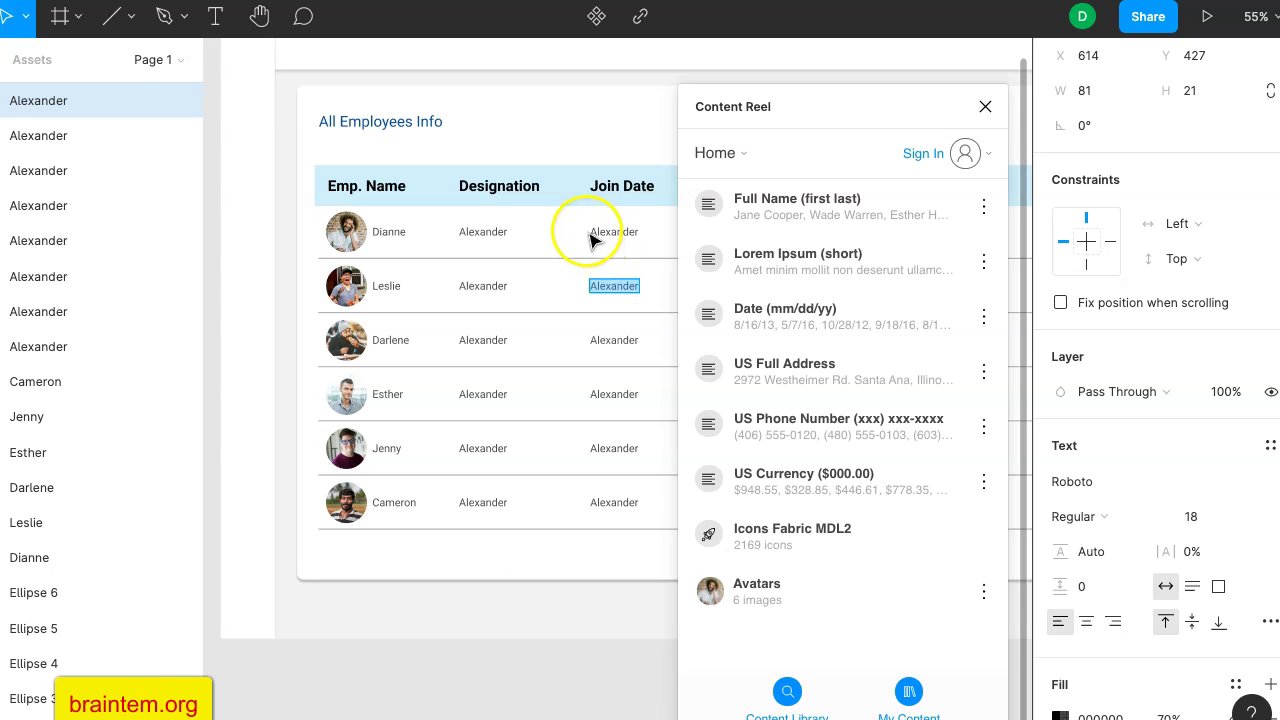
click(630, 235)
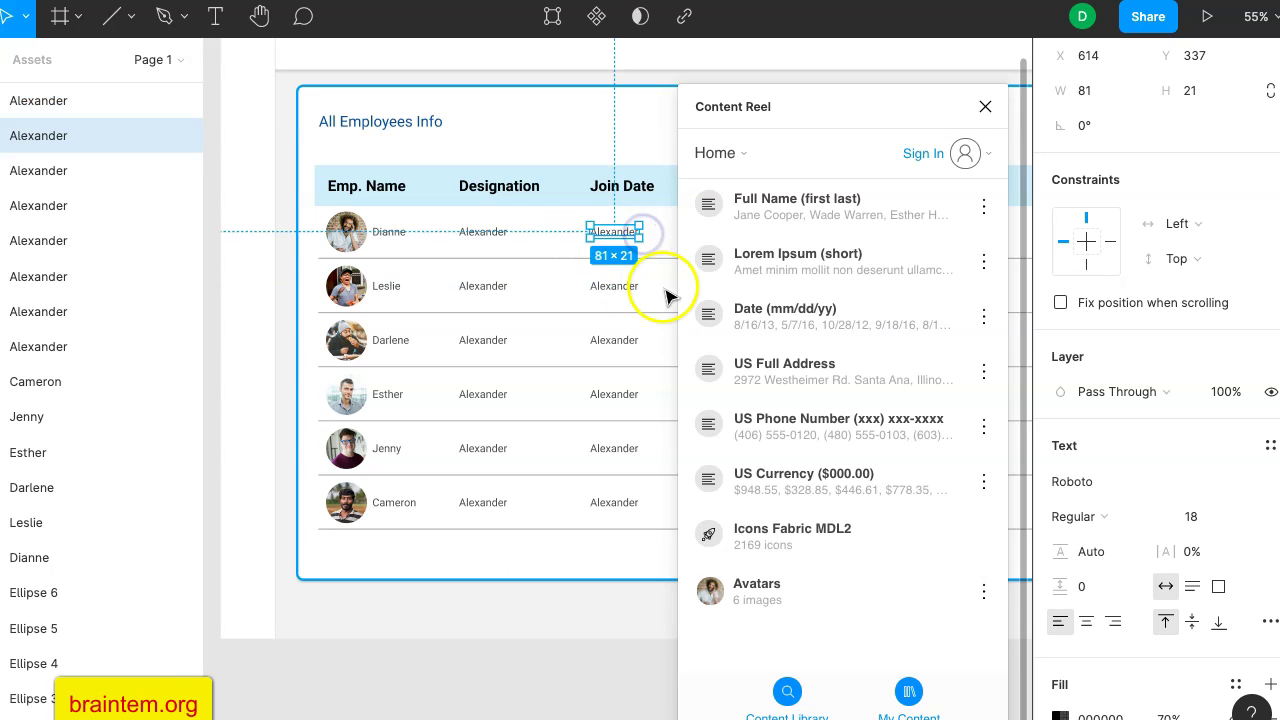
shift+click(617, 286)
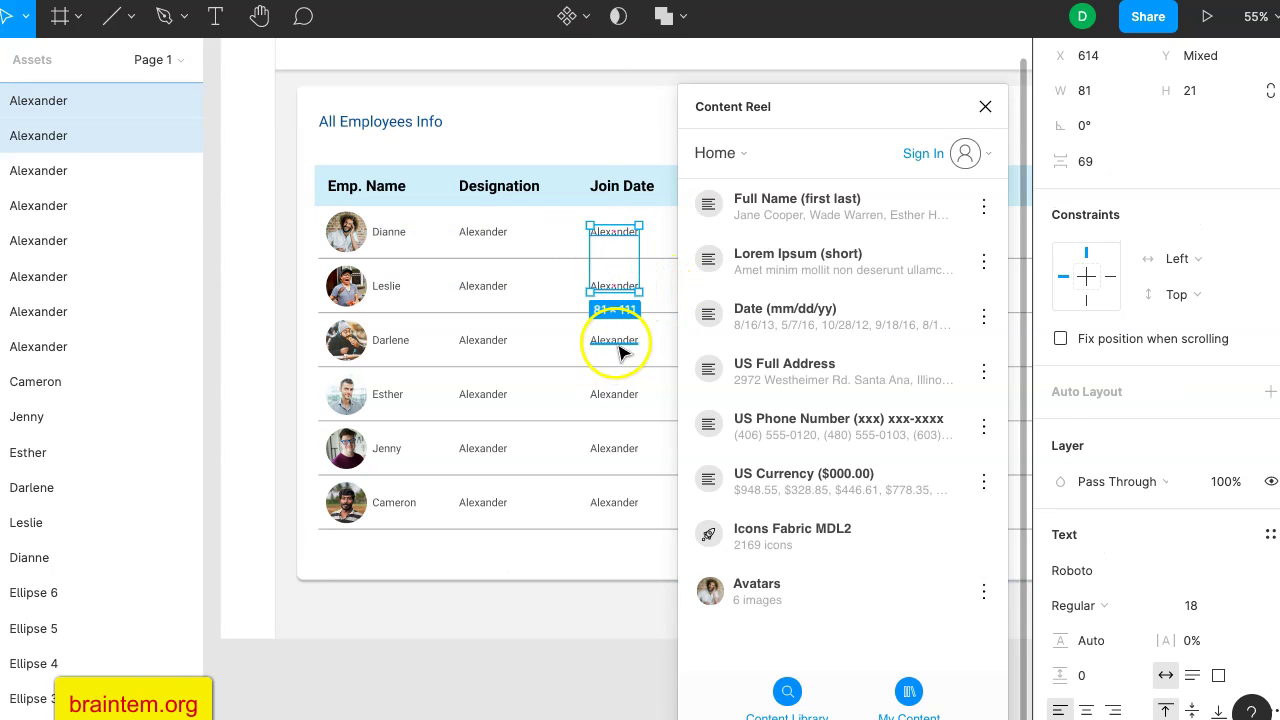
shift+click(620, 350)
shift+click(612, 397)
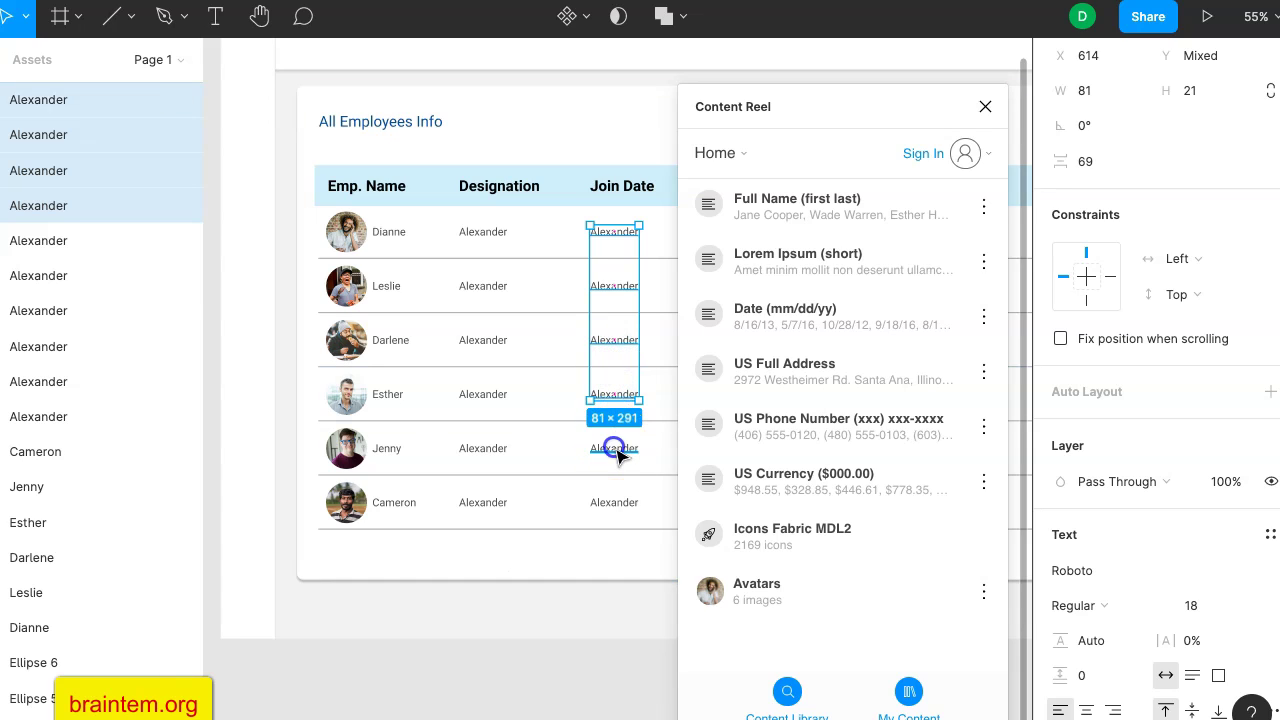
shift+click(614, 450)
shift+click(615, 504)
click(803, 329)
Fill the six placeholder texts in the Emp. Salary column with US Currency ($000.00) content and close the Content Reel plugin.
drag(852, 108, 992, 110)
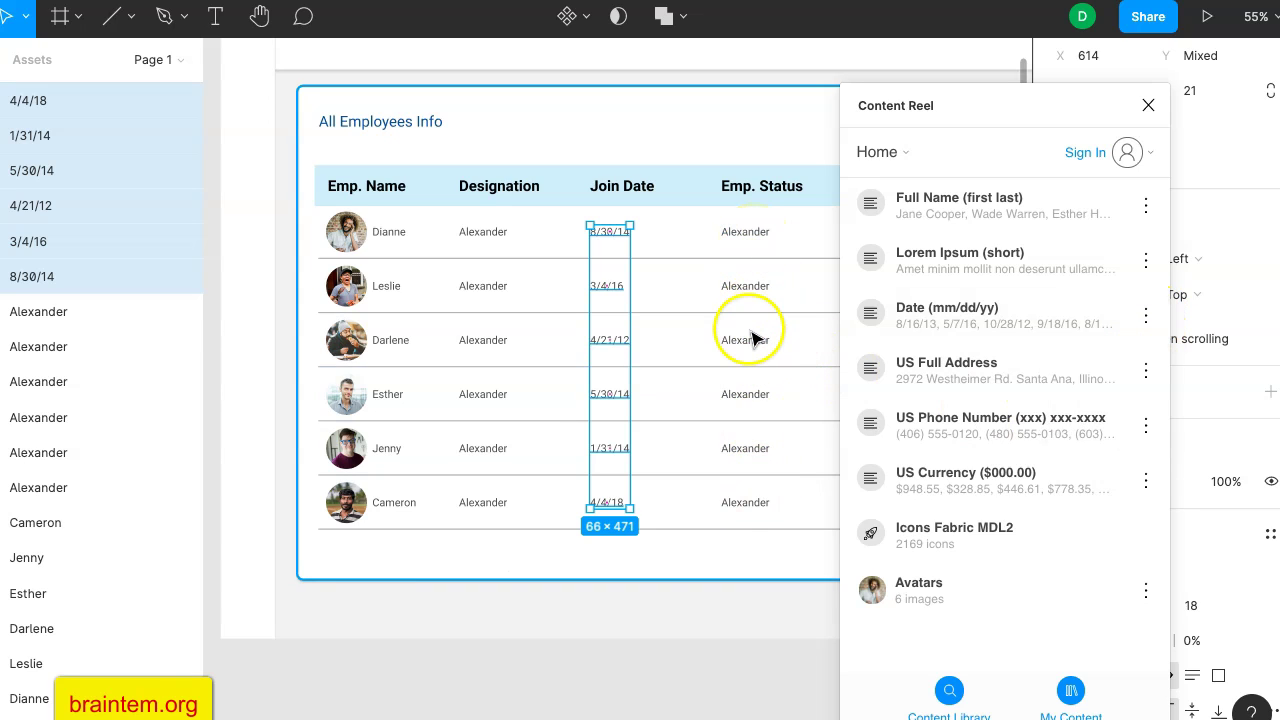
scroll(752, 340, right, 6)
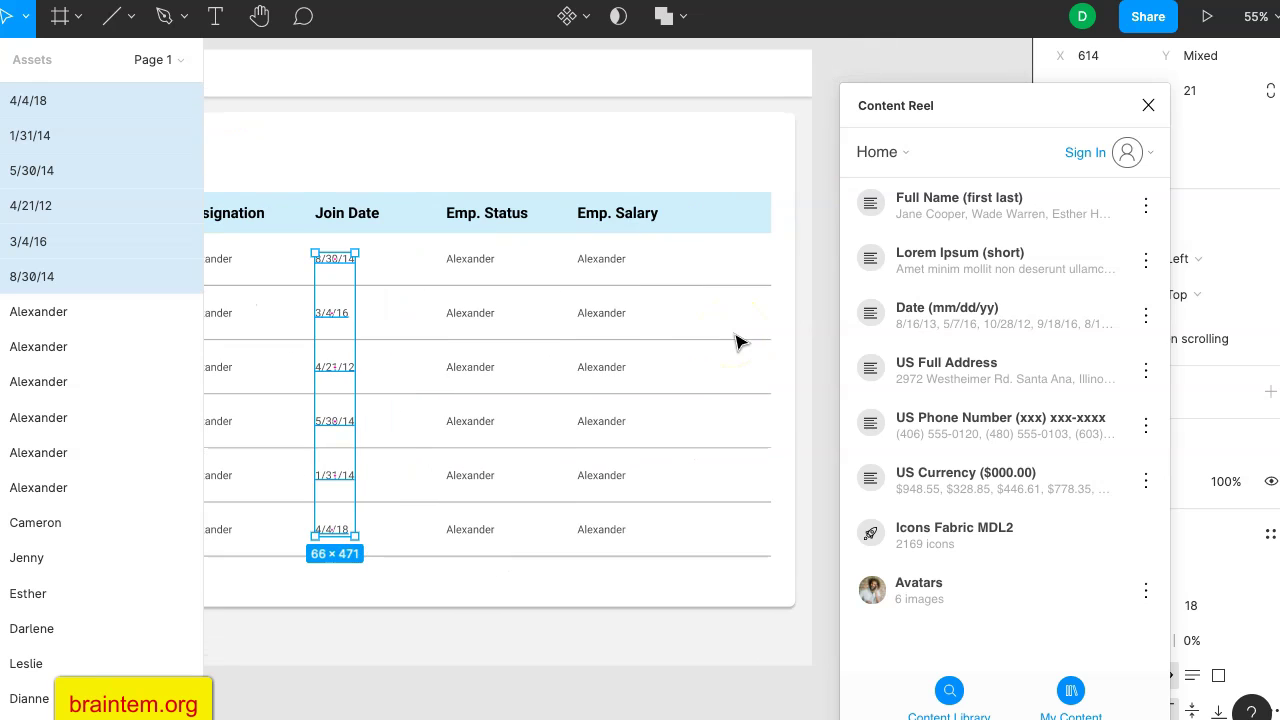
click(612, 270)
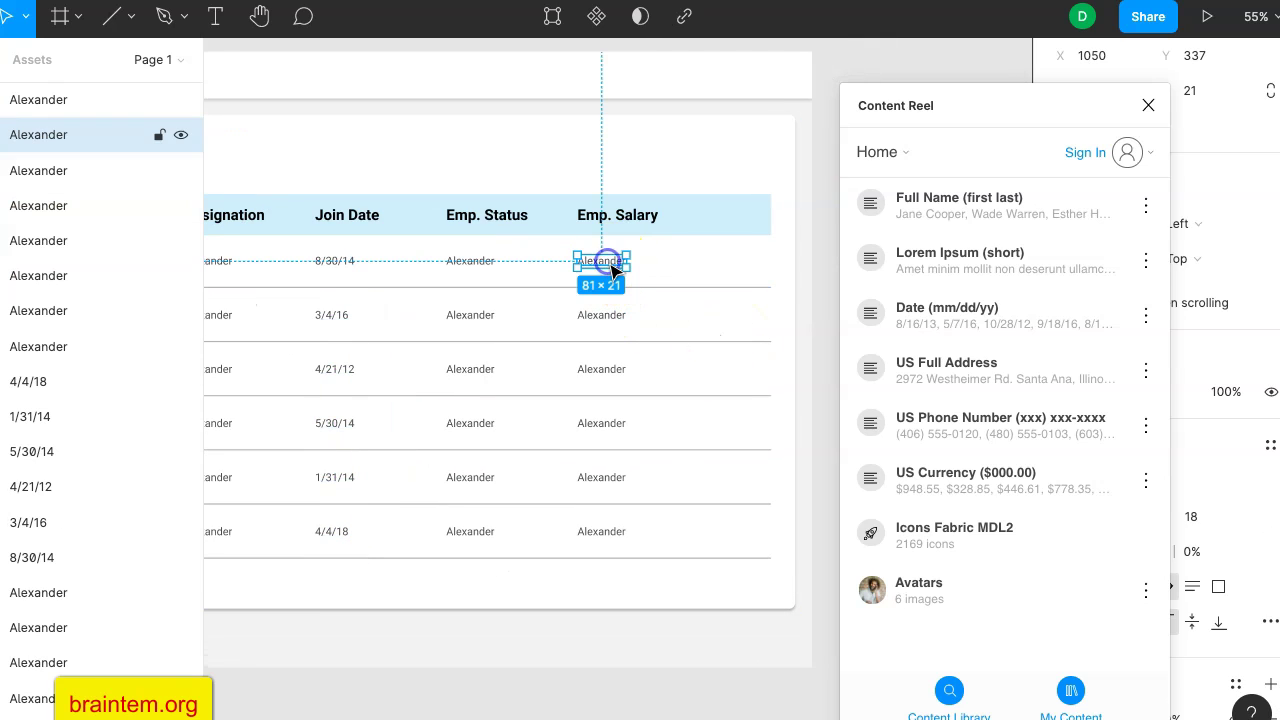
shift+click(612, 316)
shift+click(609, 387)
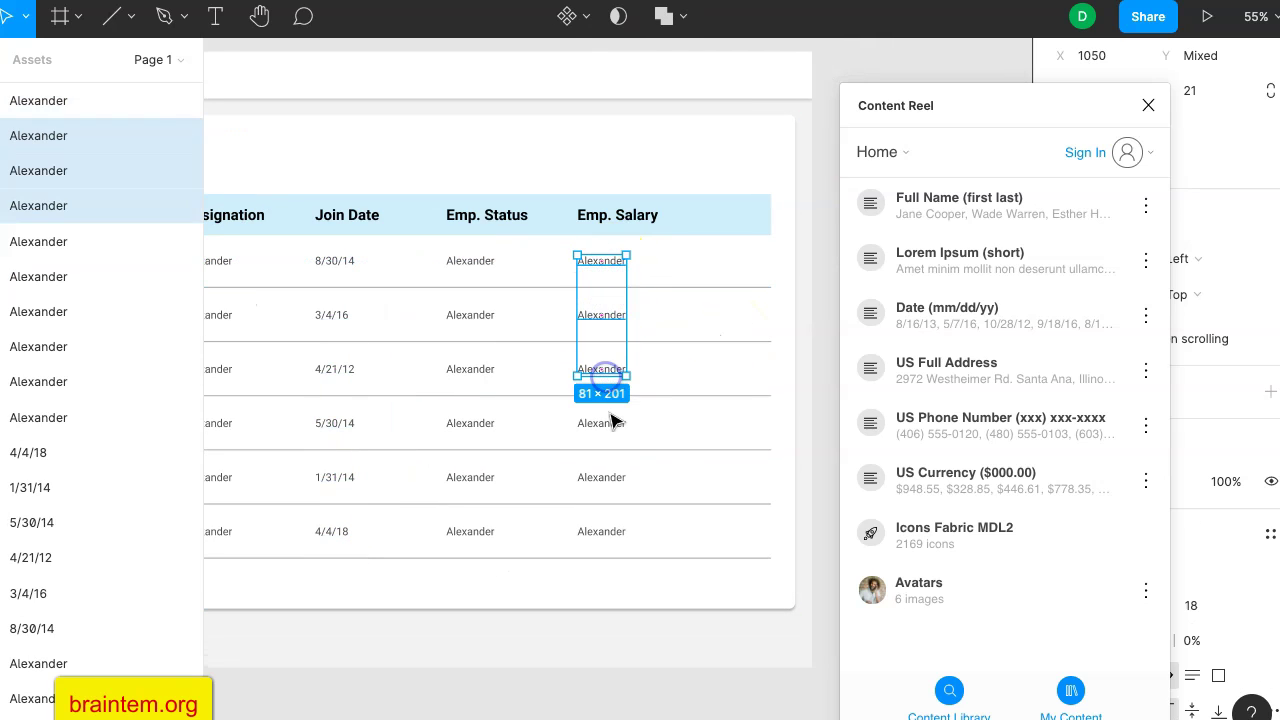
shift+click(609, 432)
shift+click(608, 476)
shift+click(608, 530)
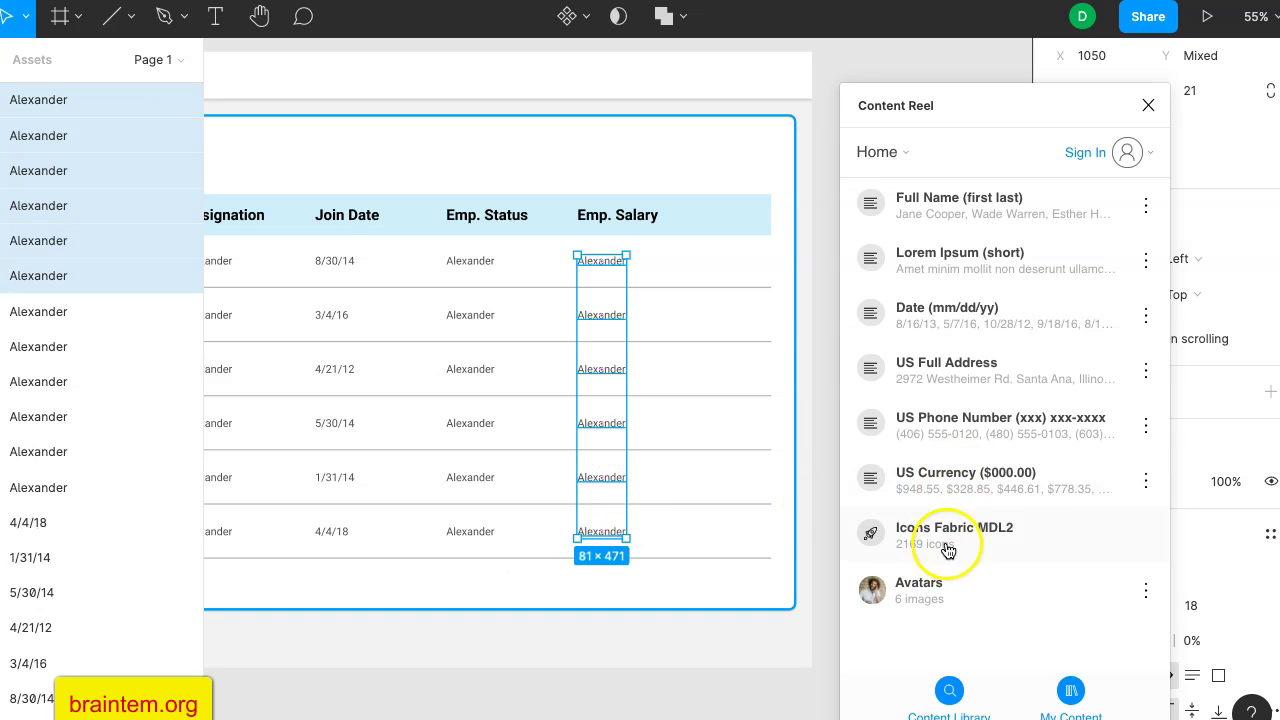
click(963, 488)
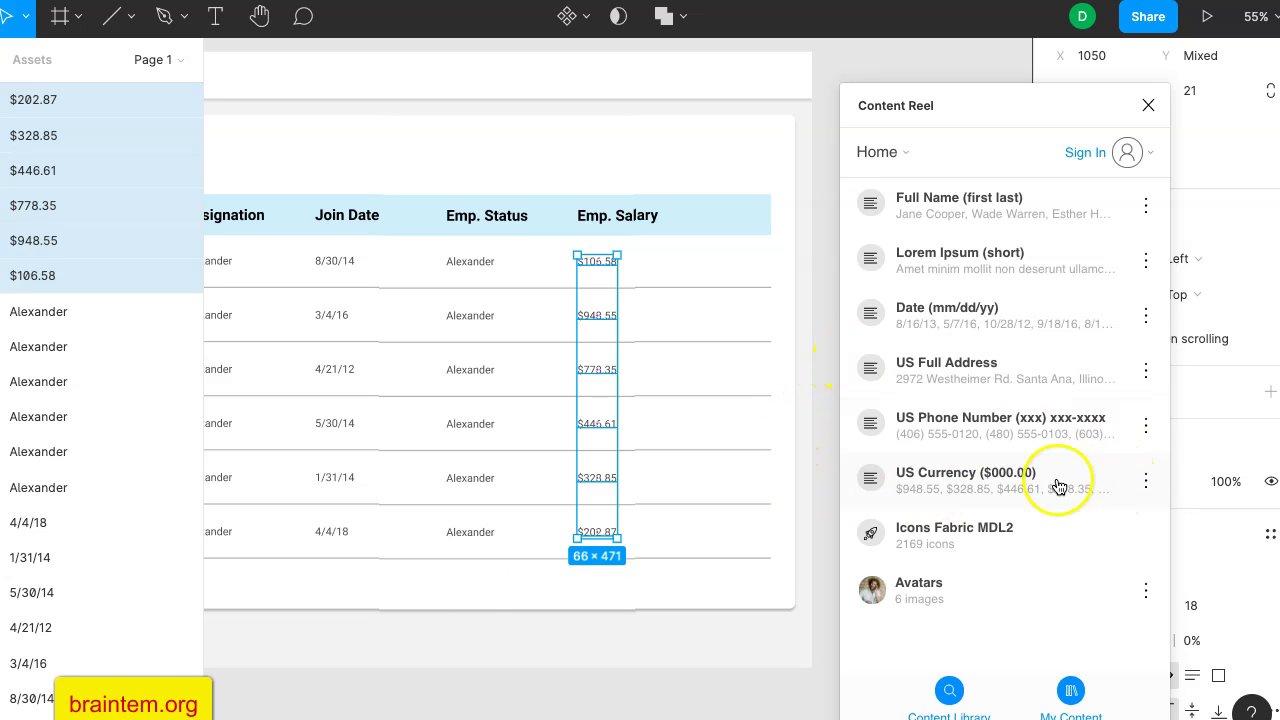
click(1151, 106)
click(946, 205)
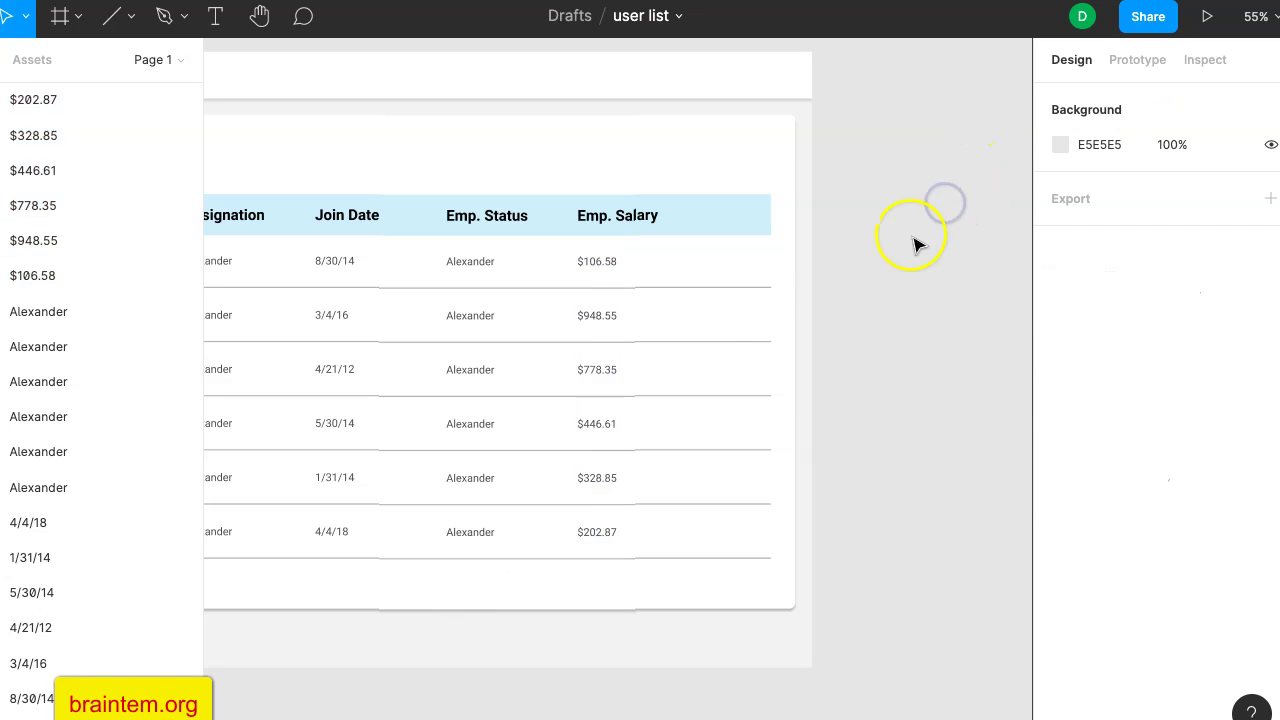
Select all six names in the Emp. Name column together with the last row's designation, join date, status and salary texts.
scroll(763, 326, left, 5)
scroll(760, 328, down, 3)
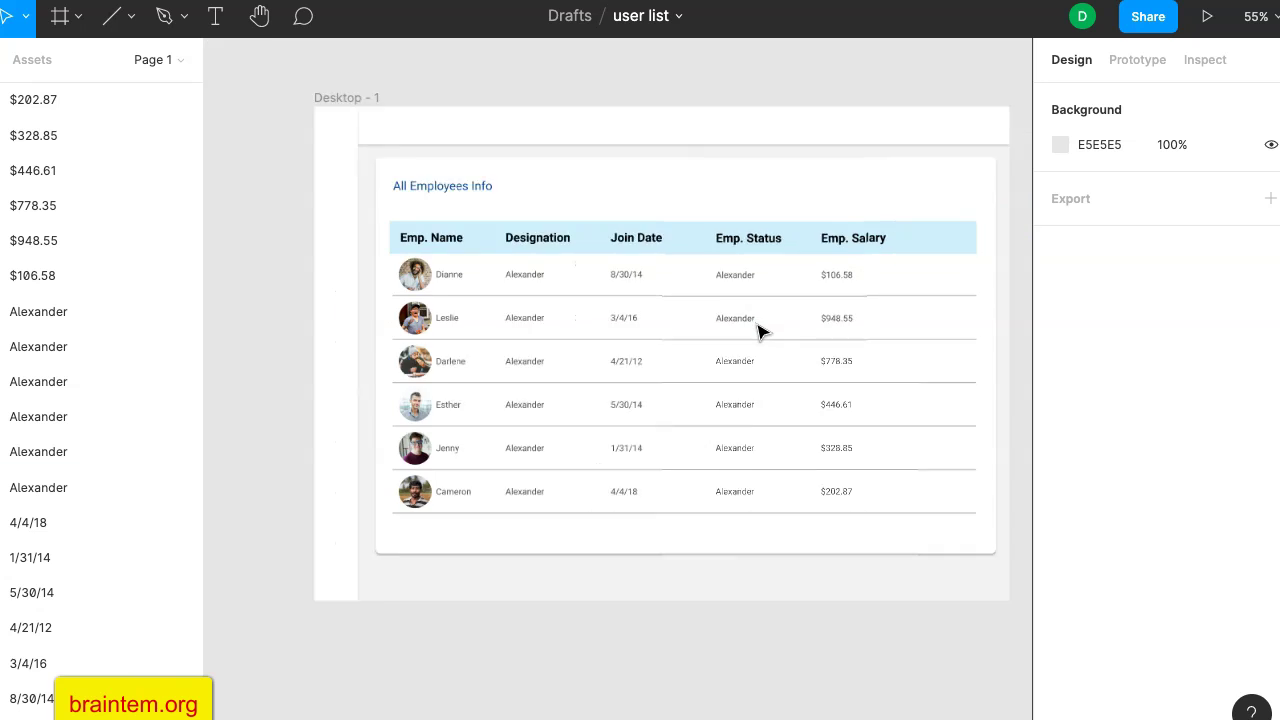
scroll(760, 332, up, 5)
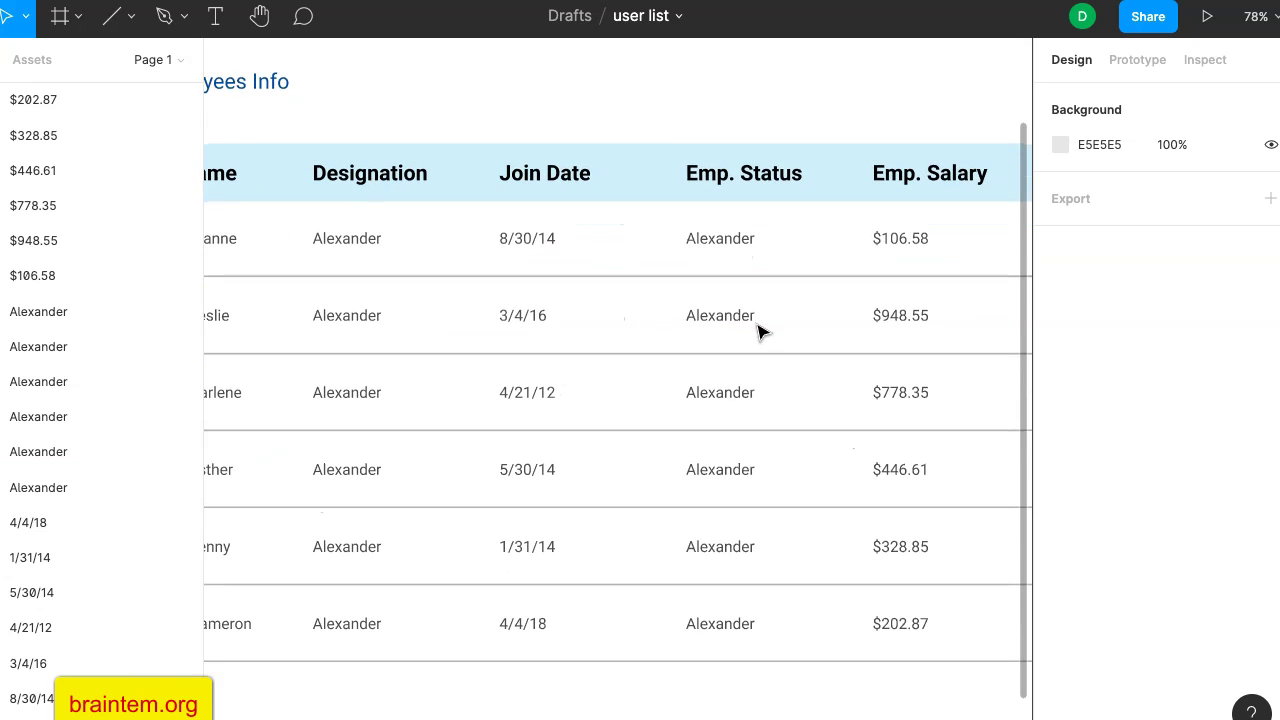
scroll(760, 332, left, 2)
scroll(758, 331, down, 2)
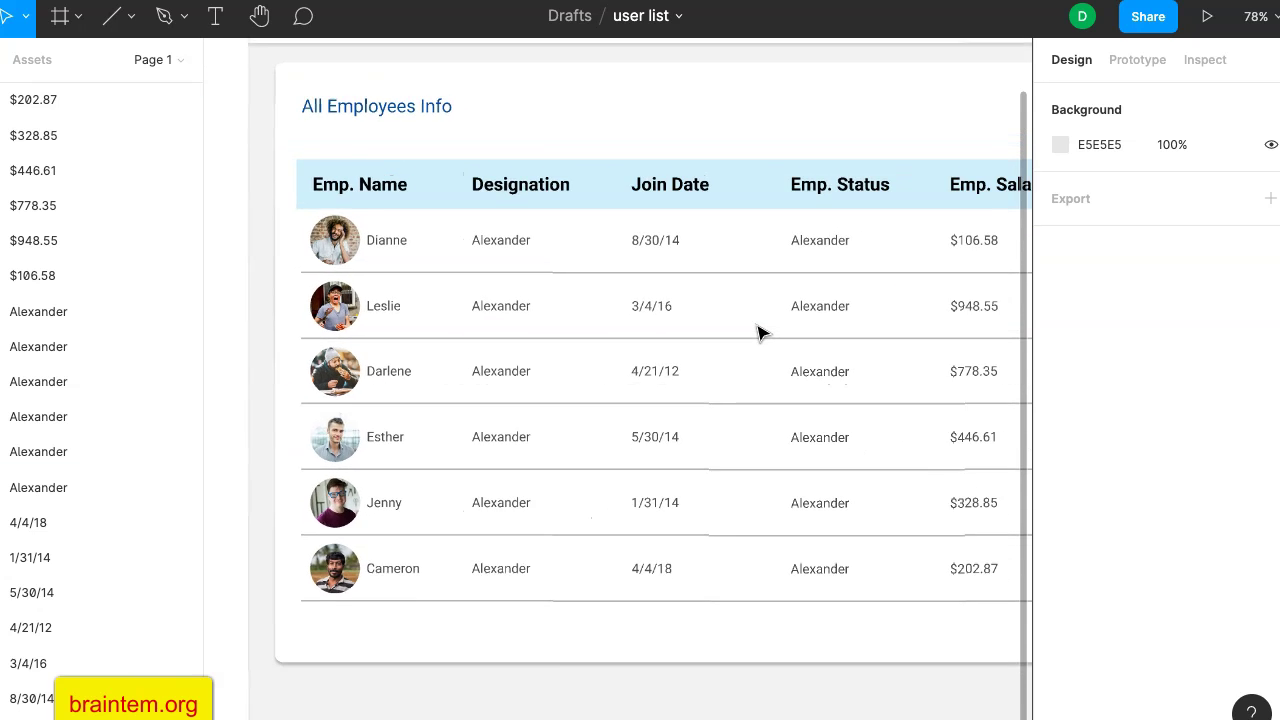
click(379, 252)
shift+click(392, 308)
shift+click(397, 370)
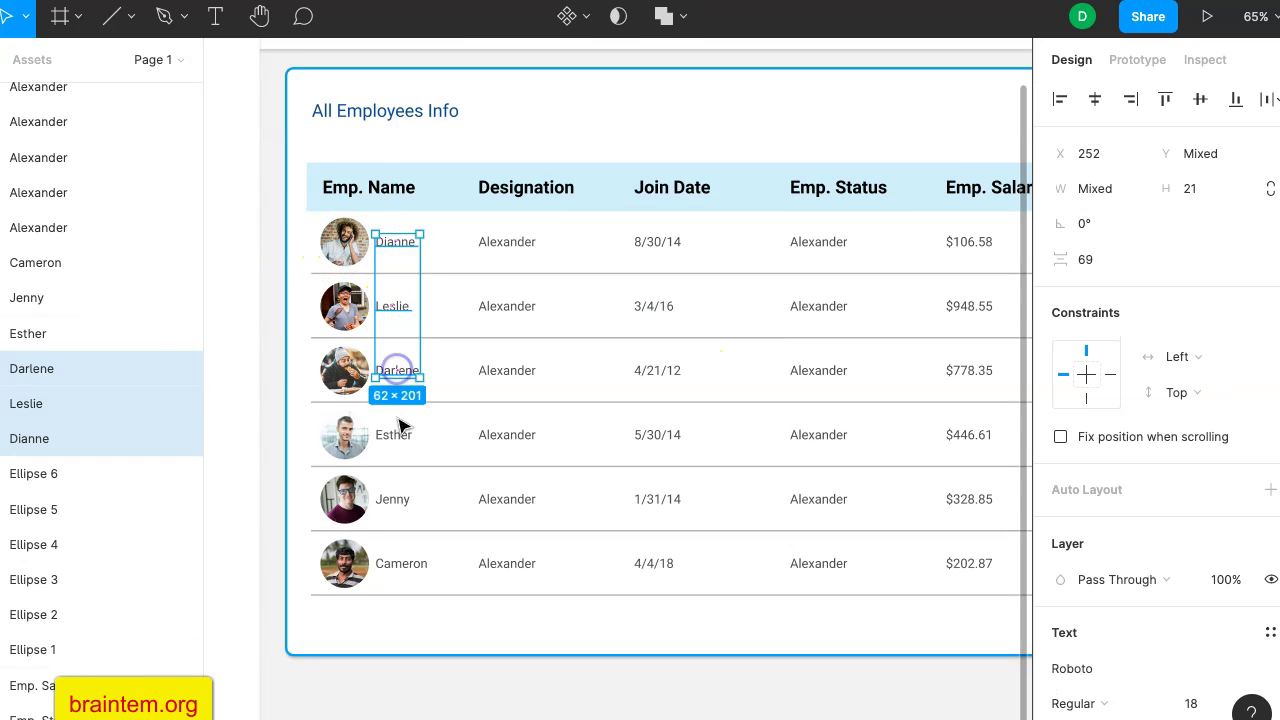
shift+click(396, 433)
shift+click(395, 500)
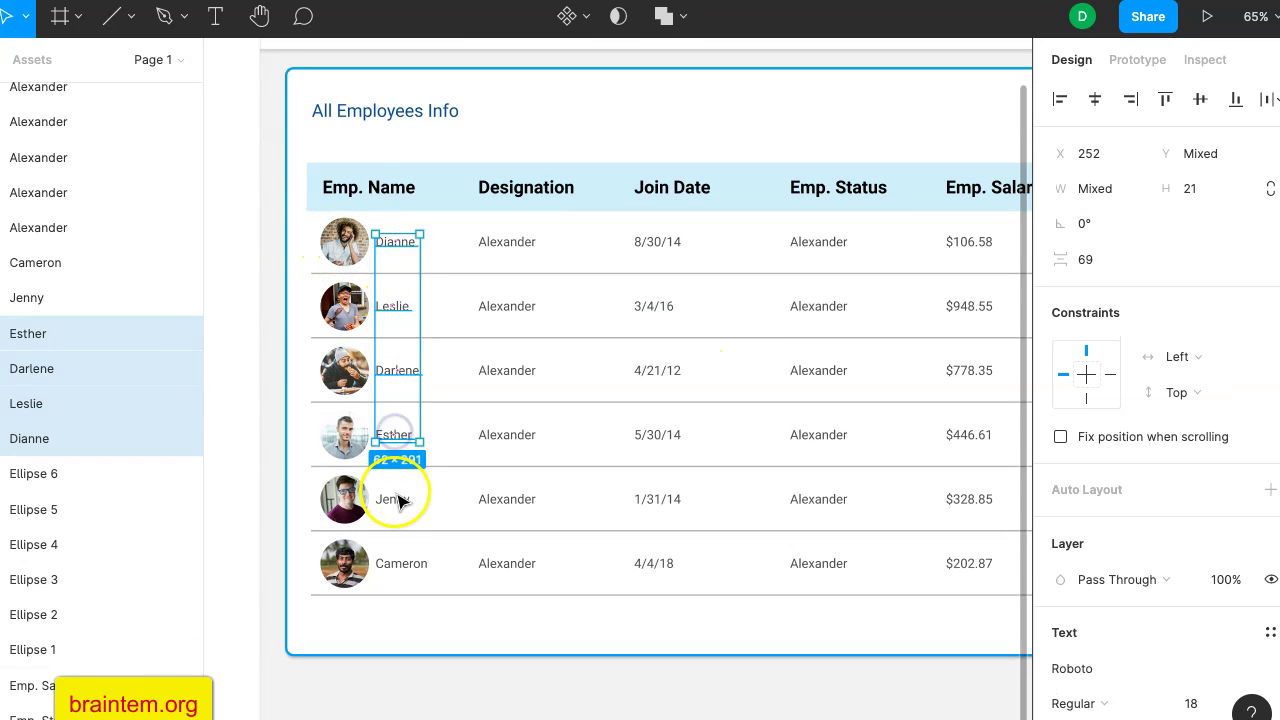
shift+click(408, 570)
shift+click(502, 563)
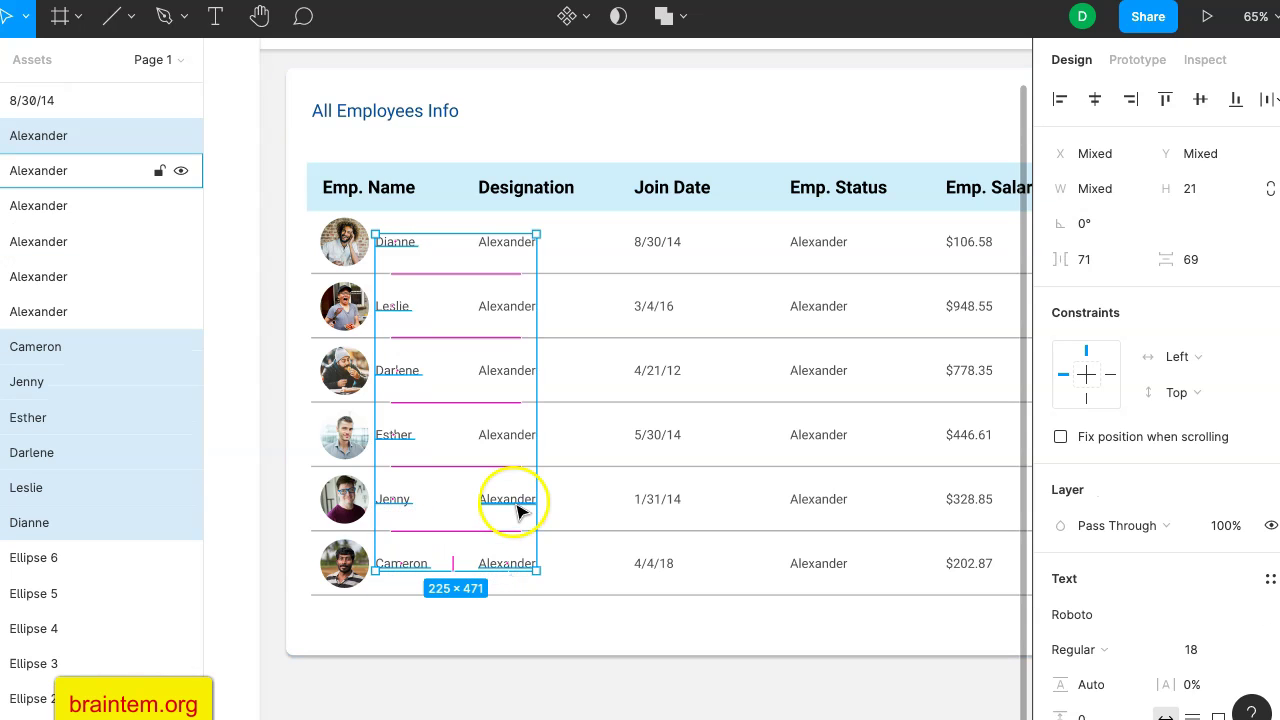
shift+click(657, 562)
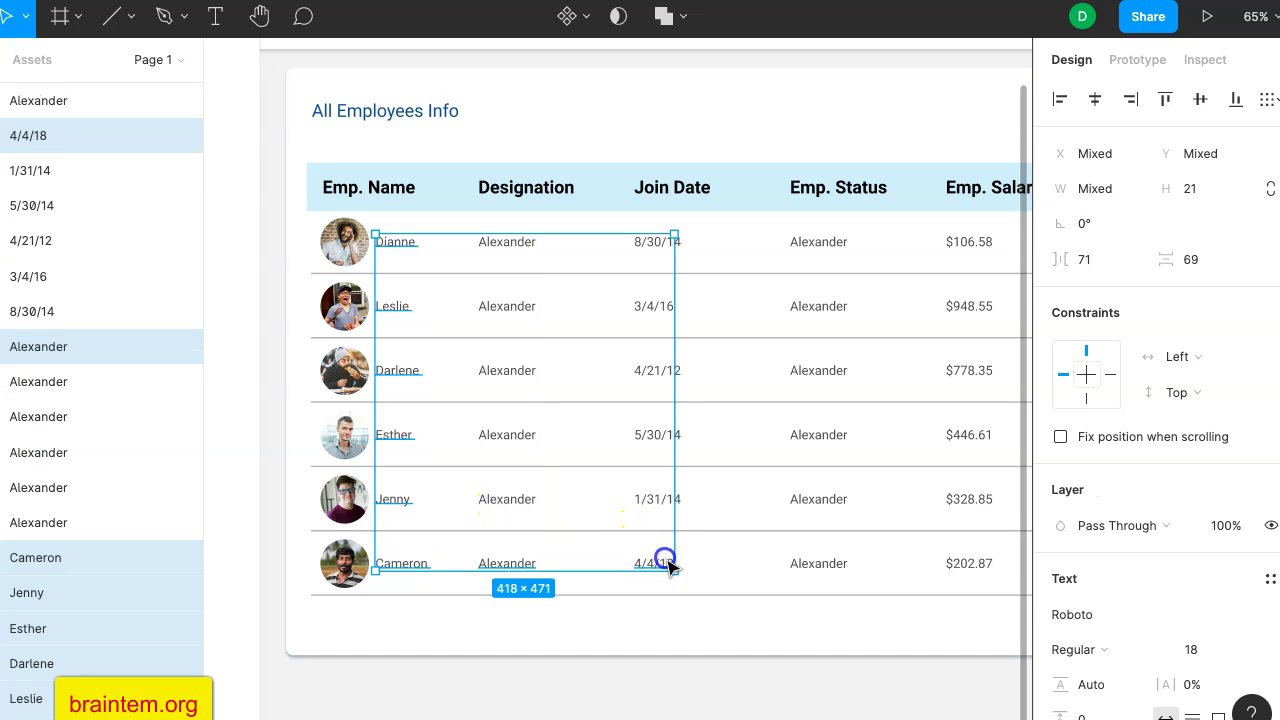
shift+click(830, 570)
shift+click(982, 568)
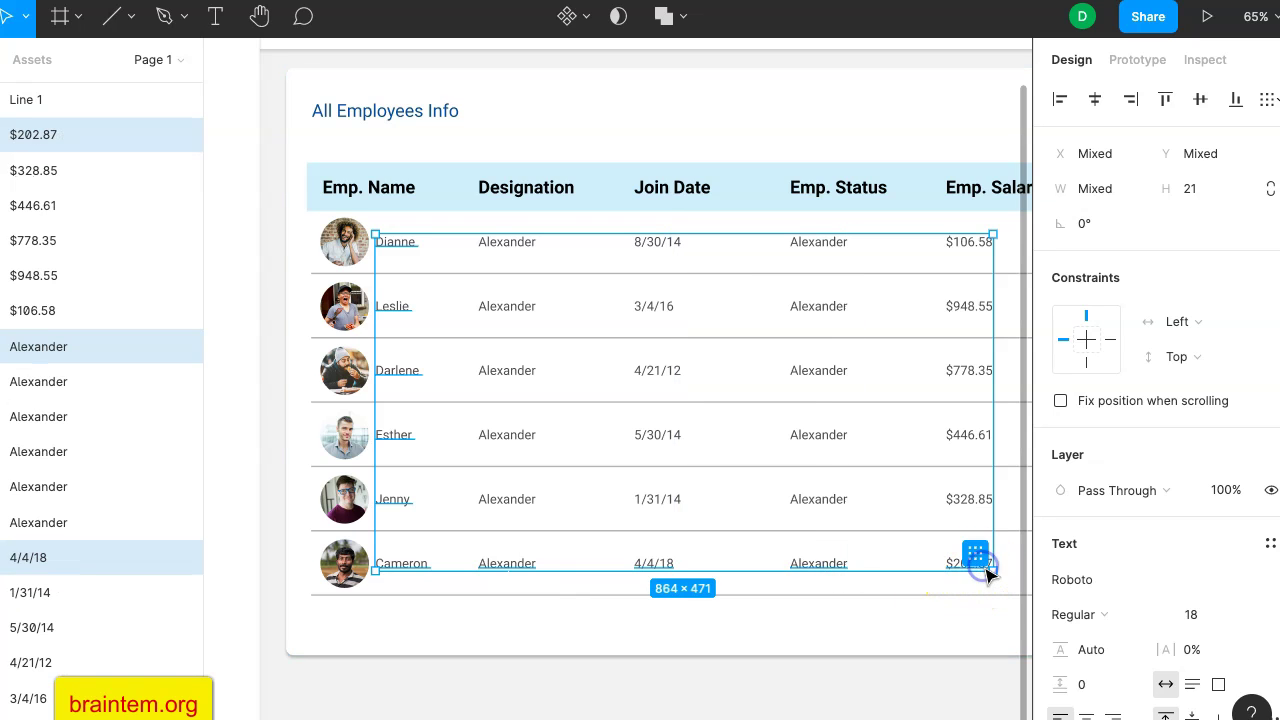
Set the font size of the selected employee names and last-row texts to 22.
scroll(845, 562, right, 4)
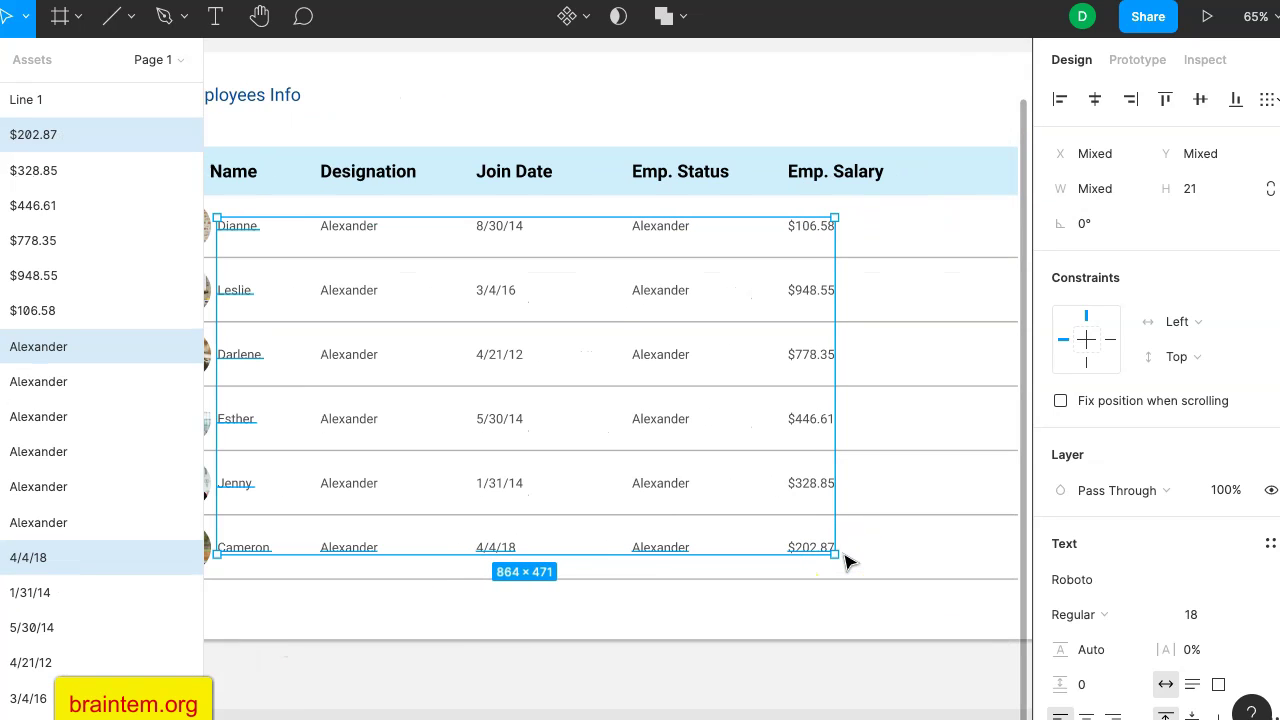
scroll(1154, 575, down, 4)
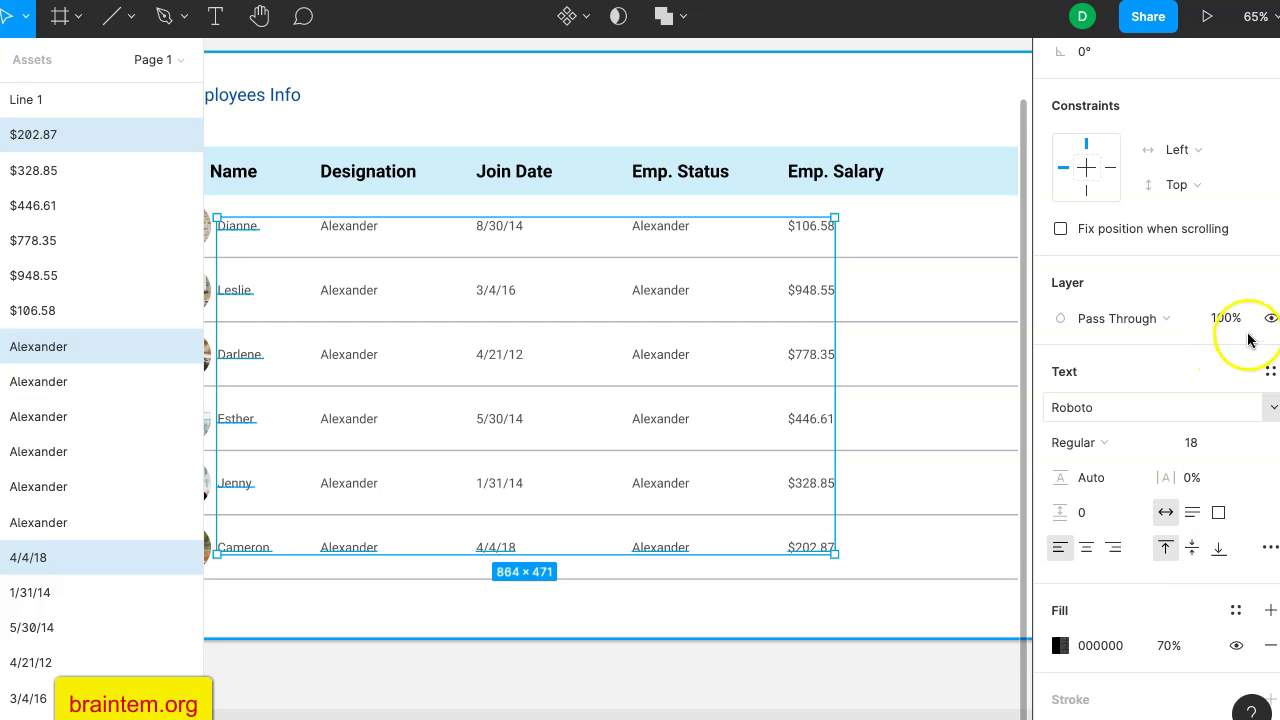
scroll(1199, 428, down, 1)
click(1204, 402)
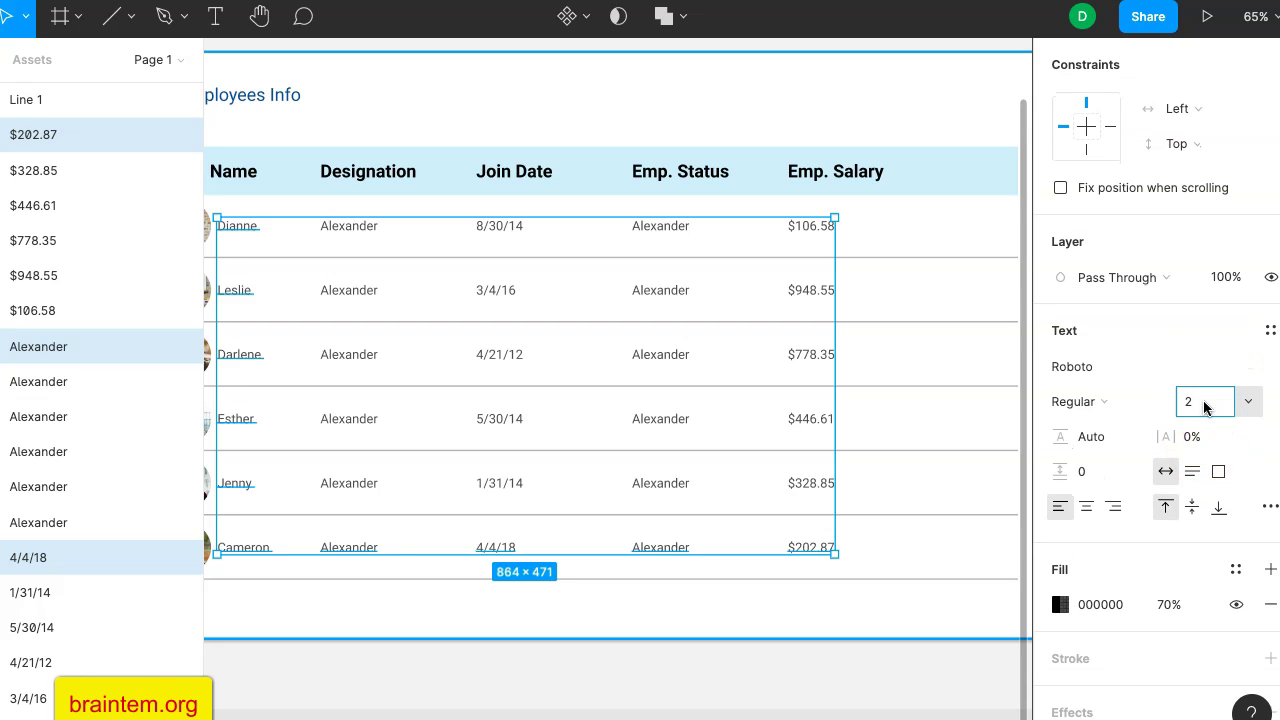
key(Return)
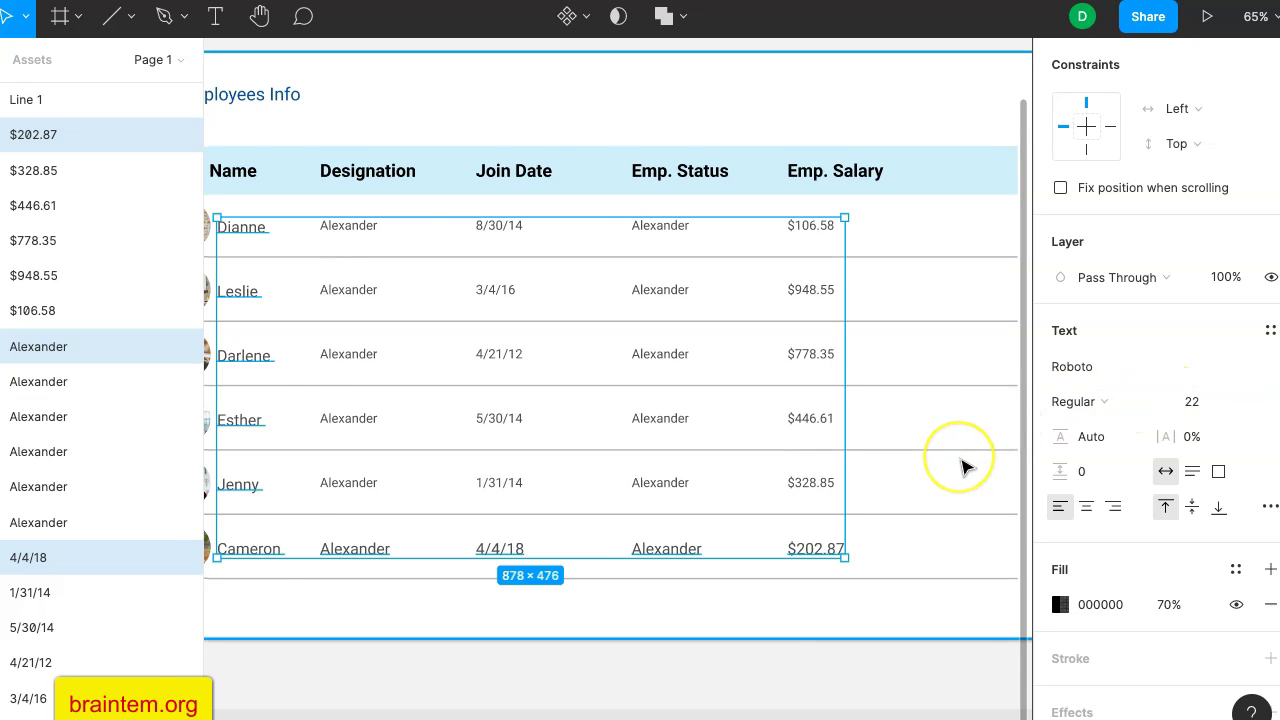
scroll(962, 465, left, 3)
click(845, 465)
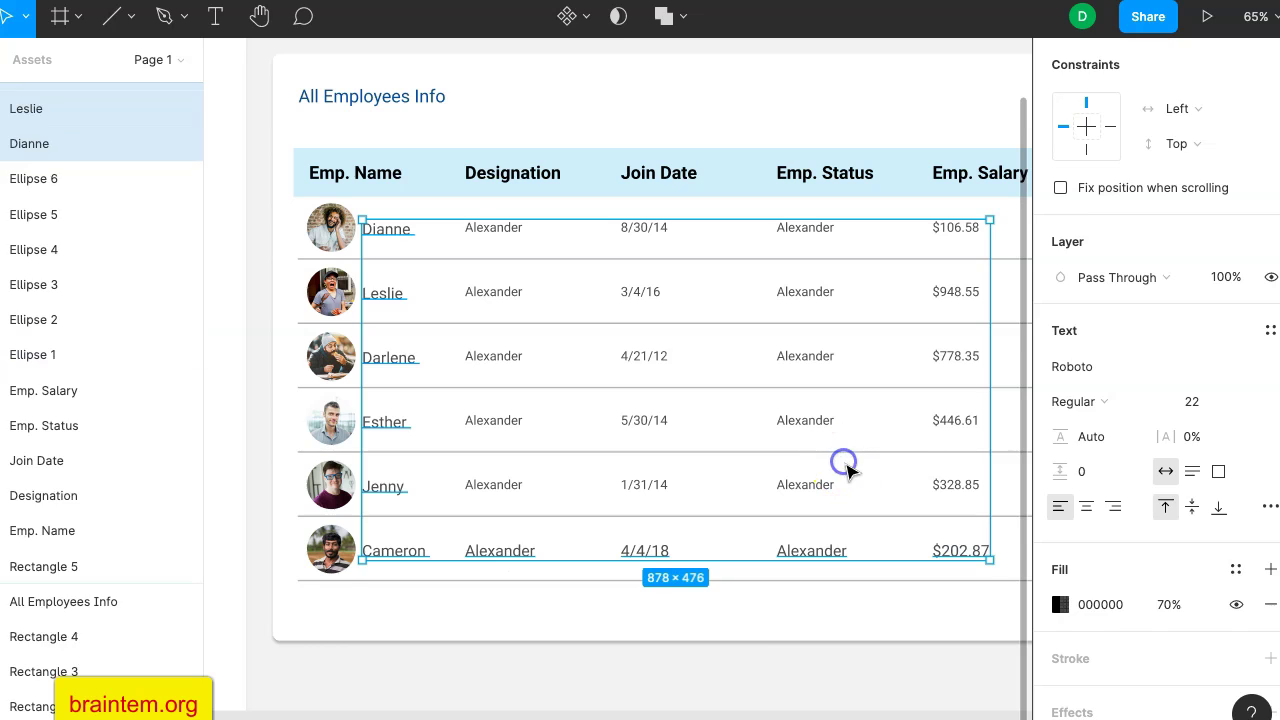
click(882, 476)
double_click(945, 482)
shift+click(840, 484)
shift+click(671, 486)
shift+click(648, 484)
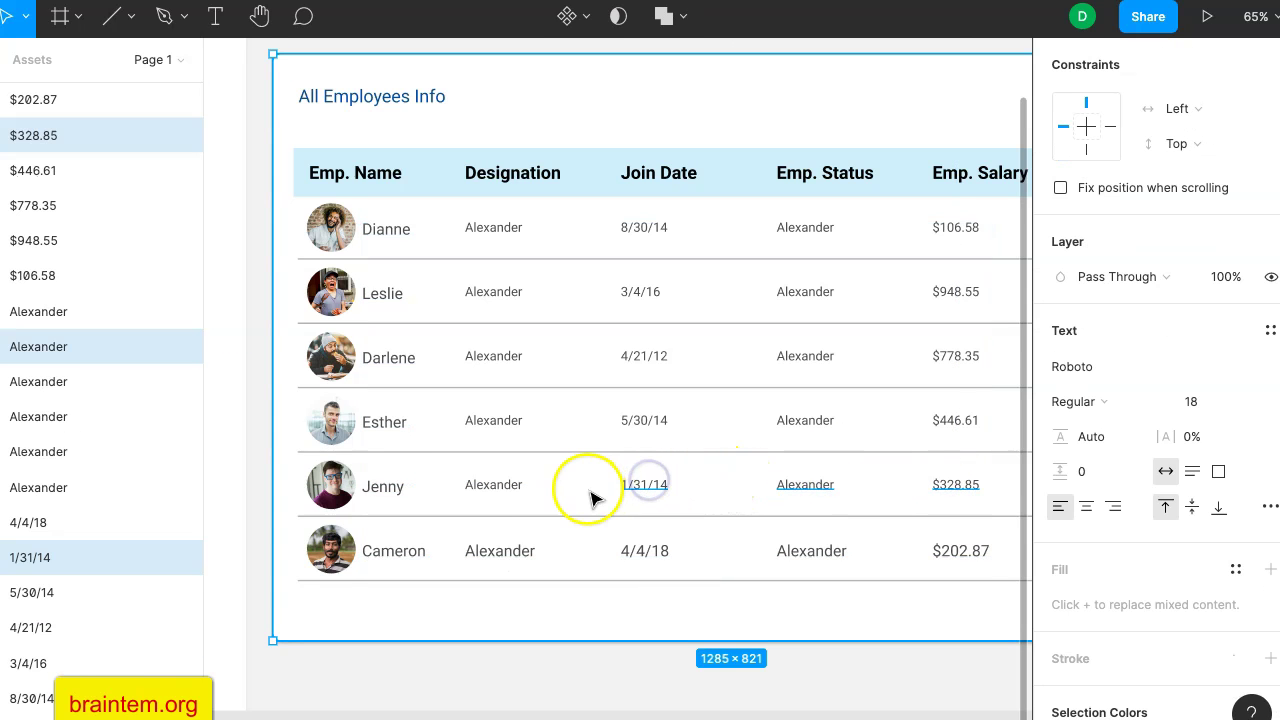
scroll(440, 486, right, 1)
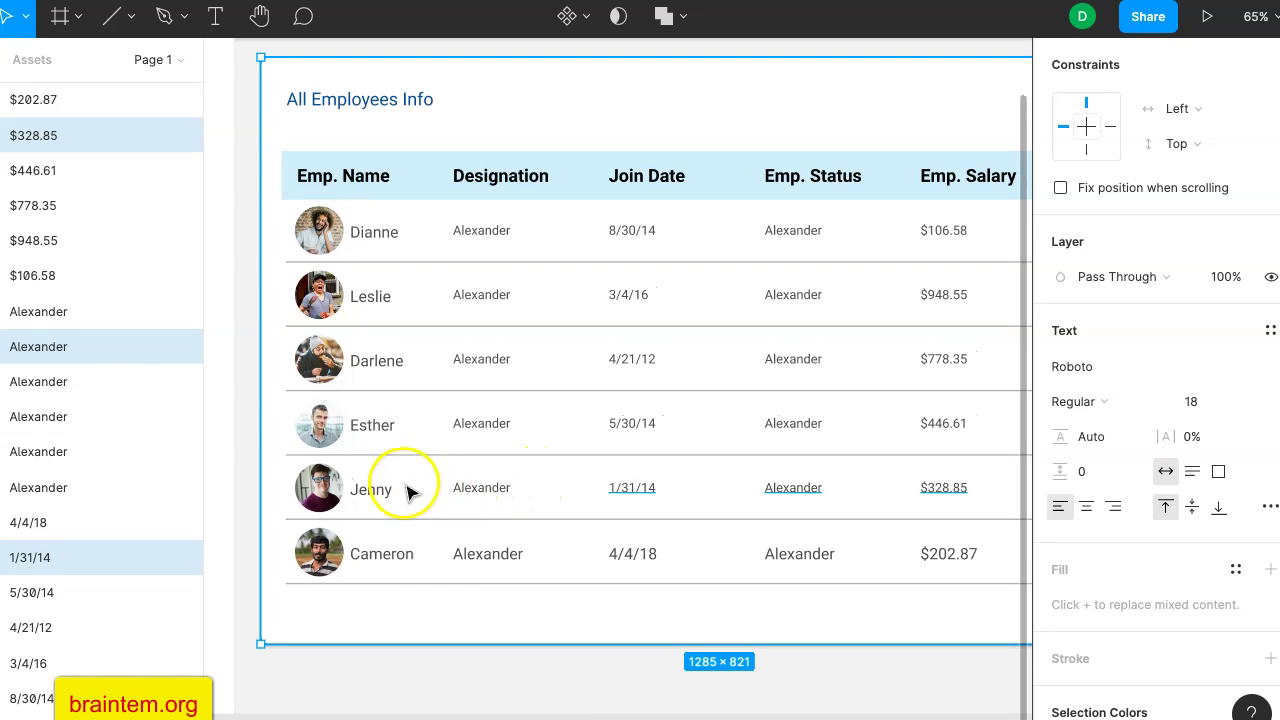
Set font size 22 for the fifth row's designation, date, status and salary, the fourth row's salary, and the first three designations.
click(468, 487)
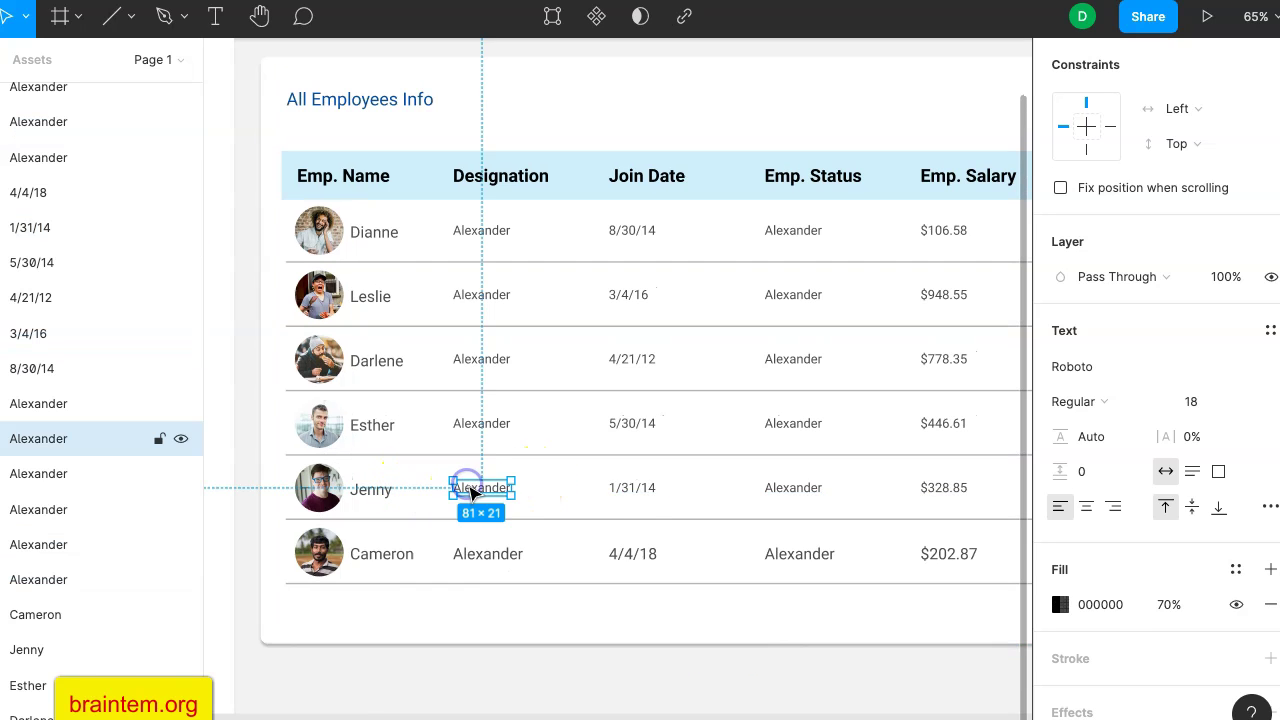
shift+click(637, 488)
shift+click(808, 489)
shift+click(930, 487)
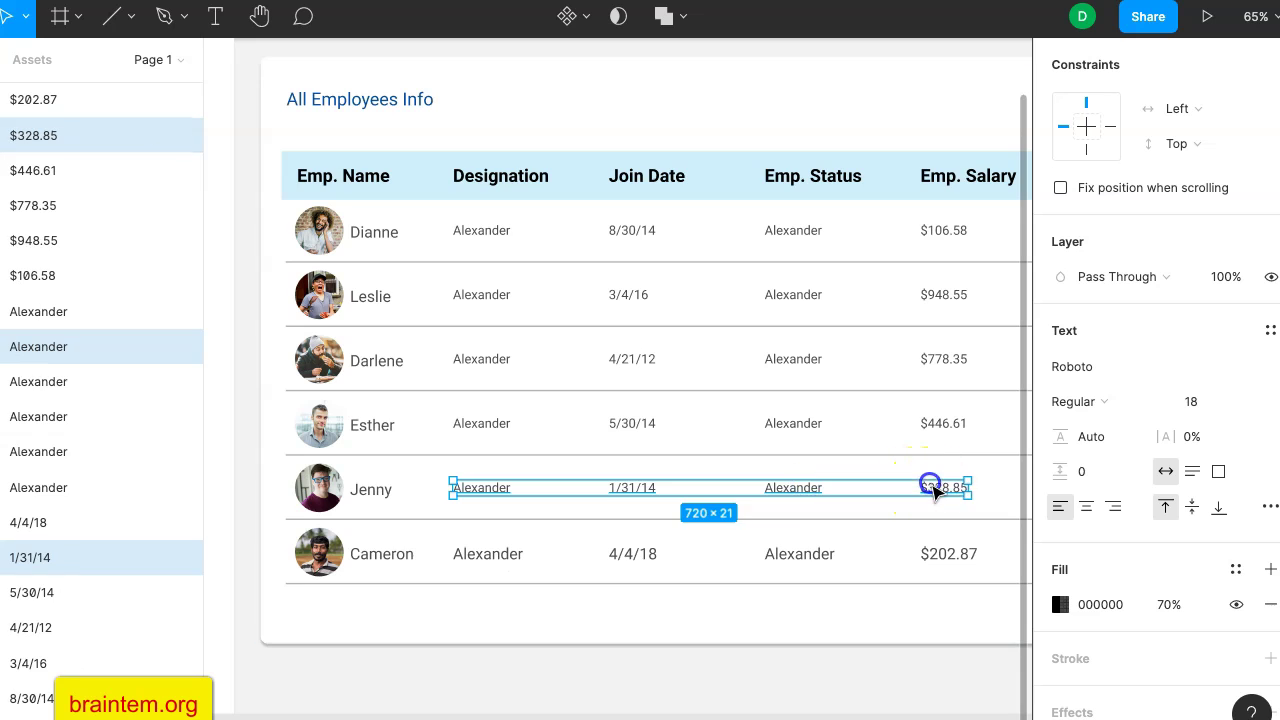
scroll(937, 489, right, 3)
shift+click(808, 438)
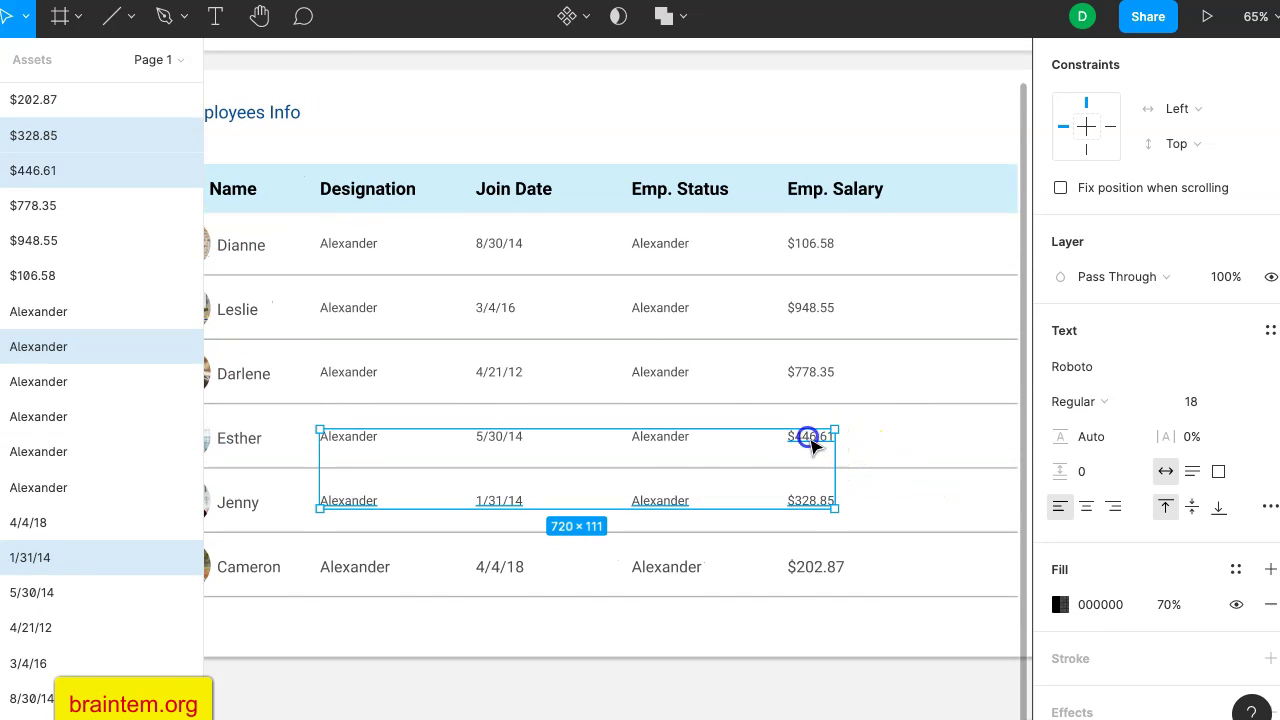
shift+click(664, 437)
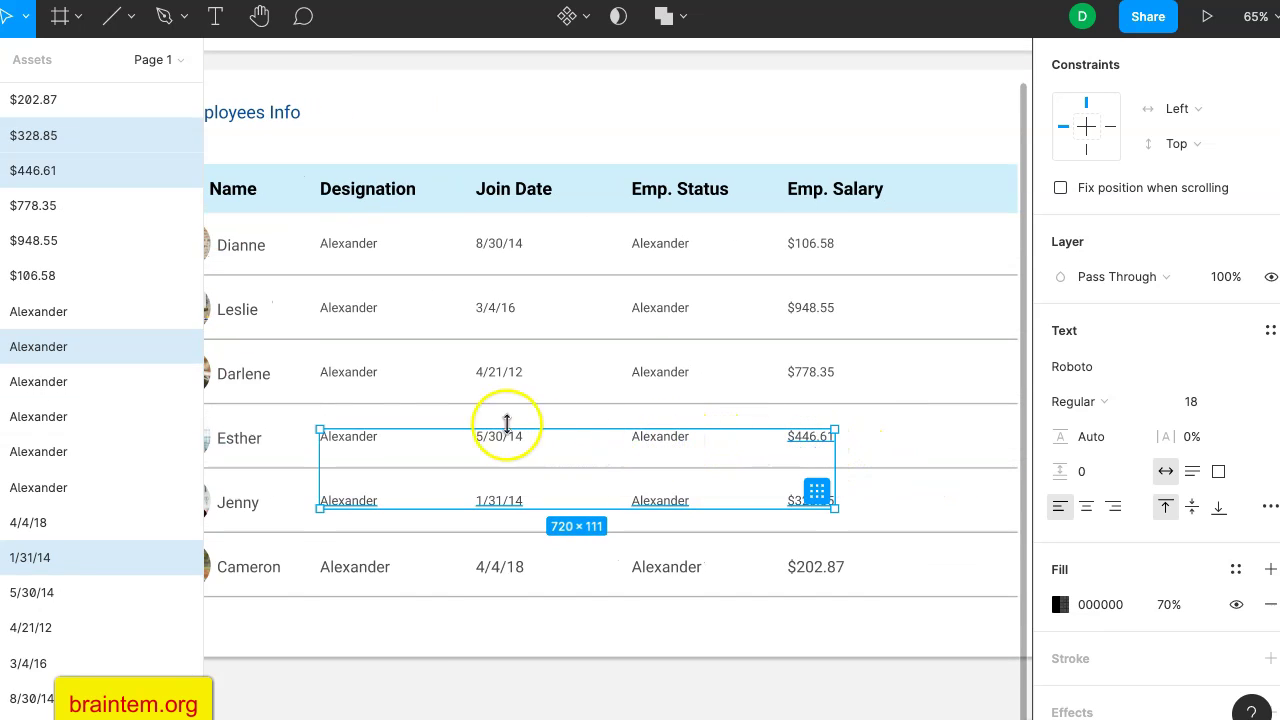
shift+click(356, 373)
shift+click(352, 310)
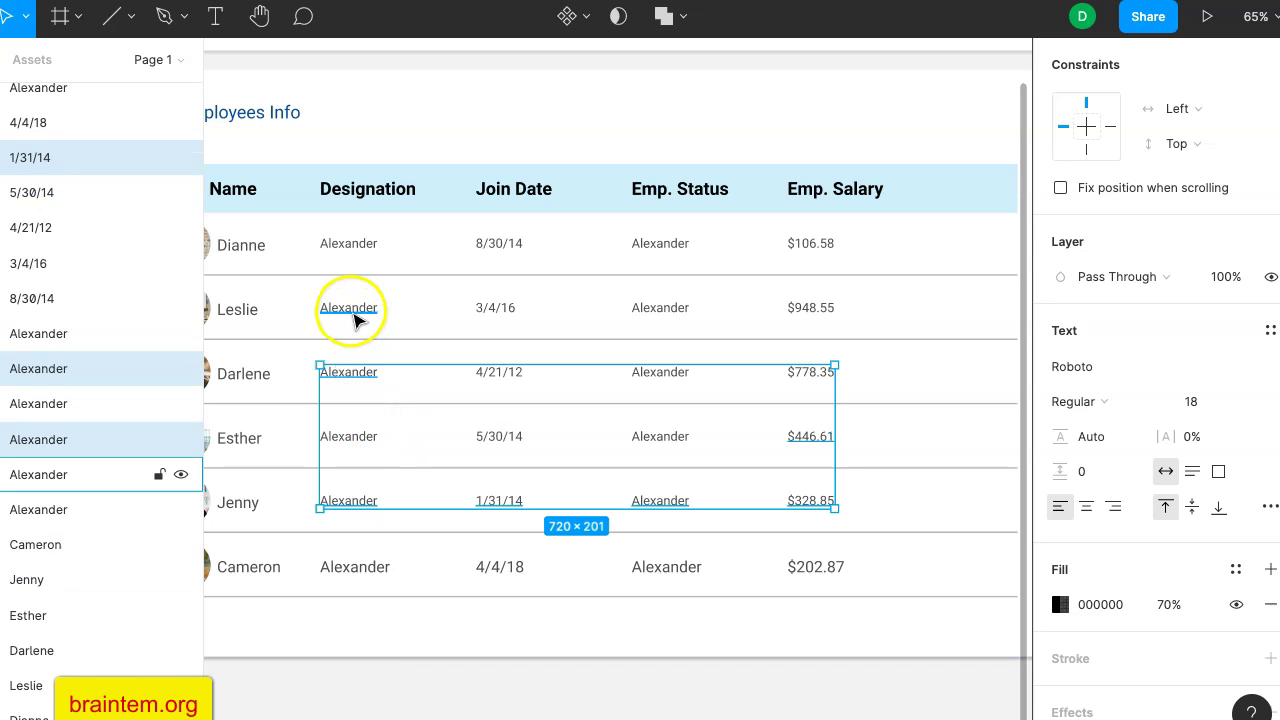
shift+click(349, 245)
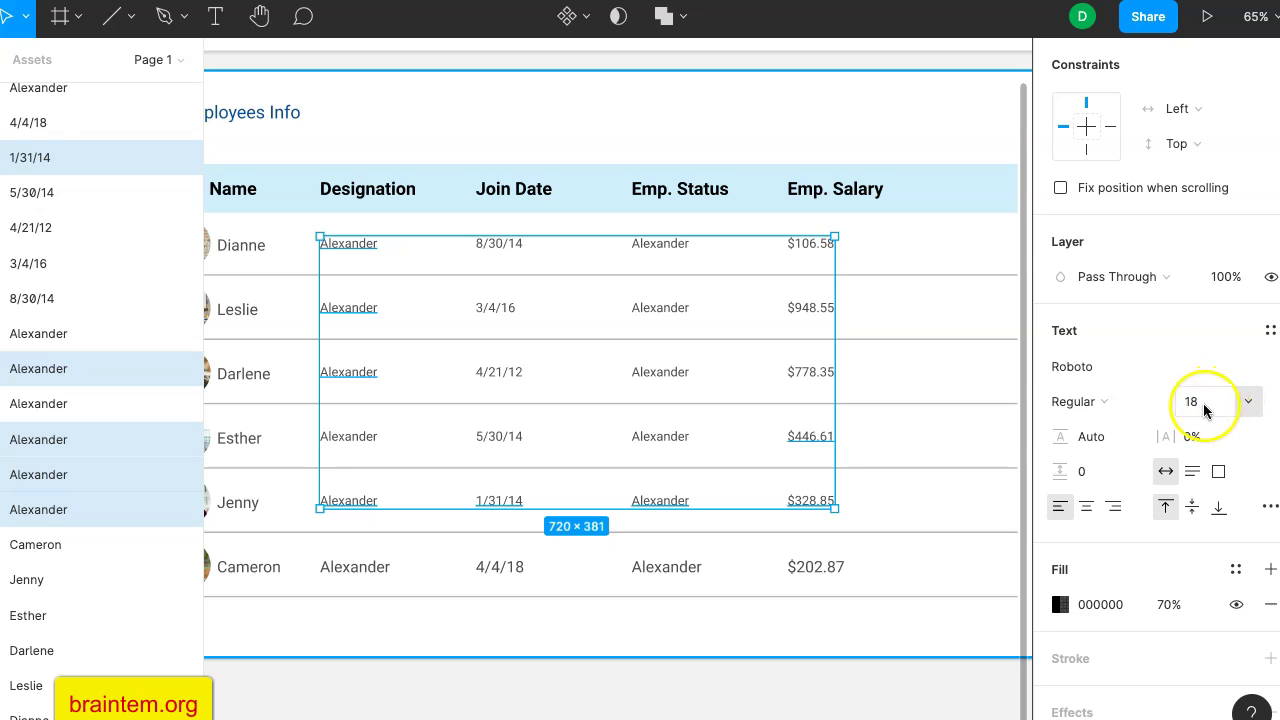
key(Return)
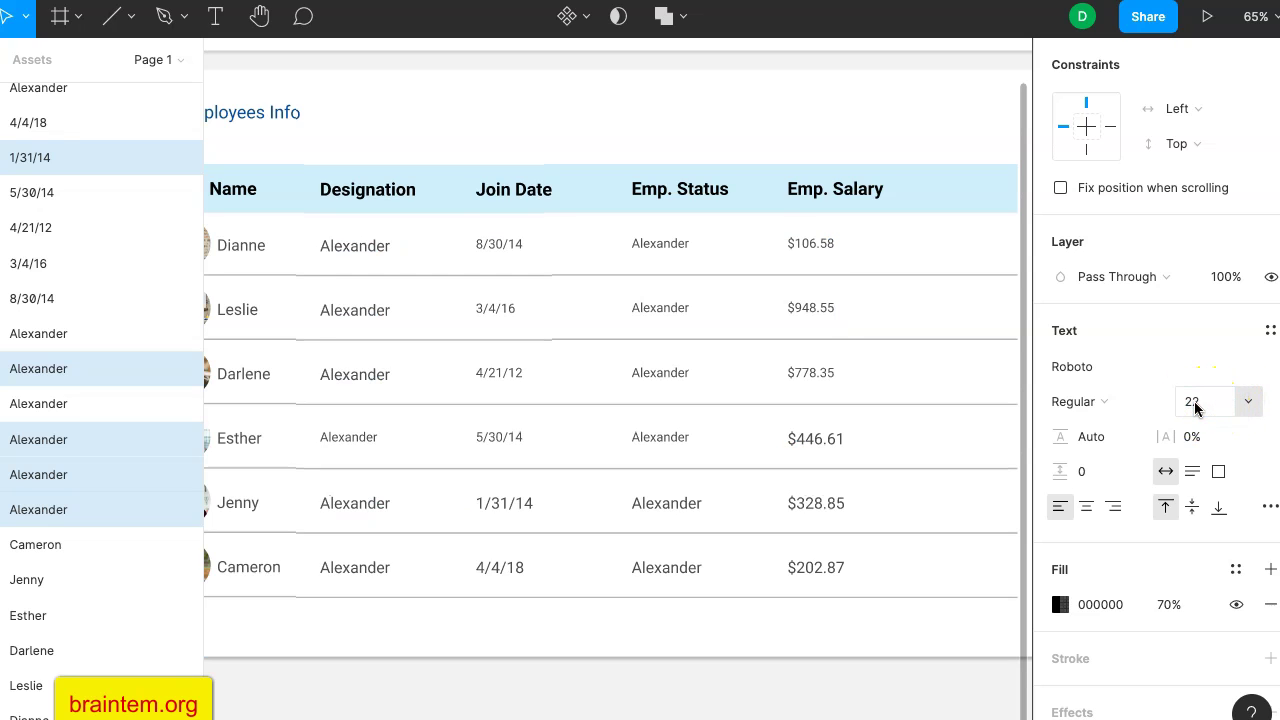
click(510, 503)
shift+click(503, 438)
shift+click(505, 372)
shift+click(497, 308)
shift+click(498, 308)
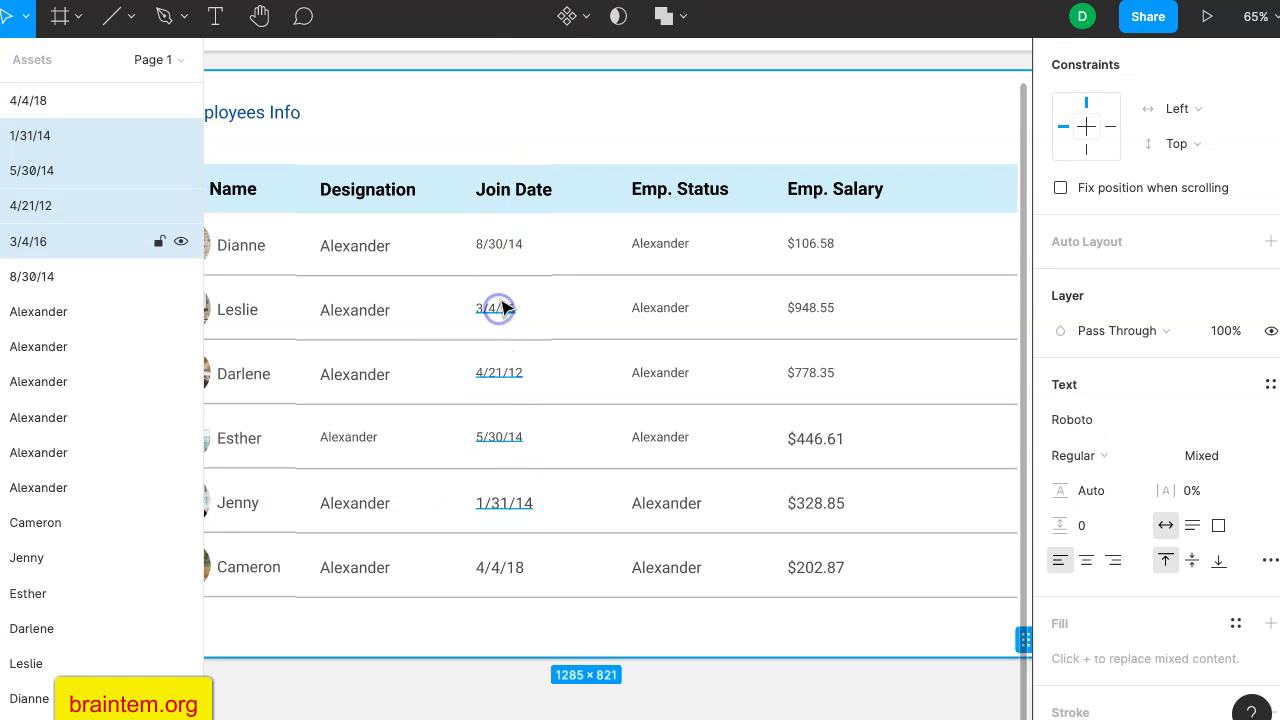
Set font size 22 for the first four join dates and statuses, the first three salaries, and the fourth row's designation.
click(501, 250)
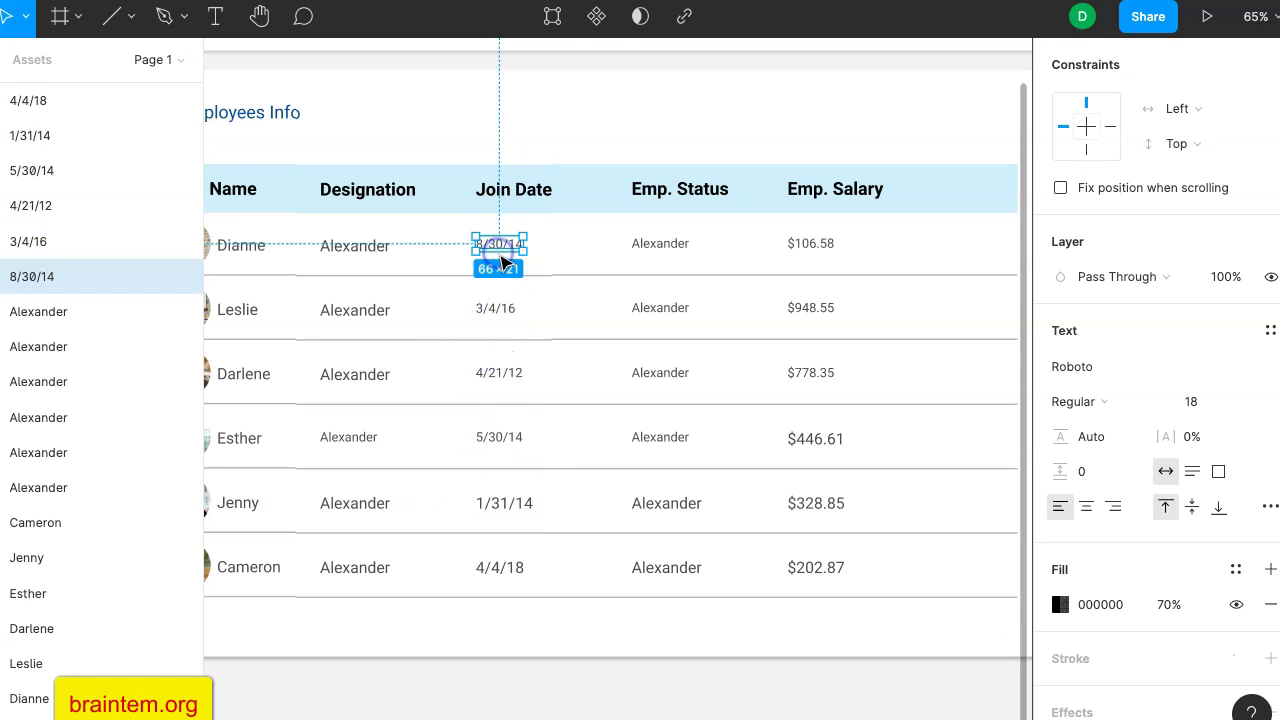
shift+click(505, 312)
shift+click(502, 370)
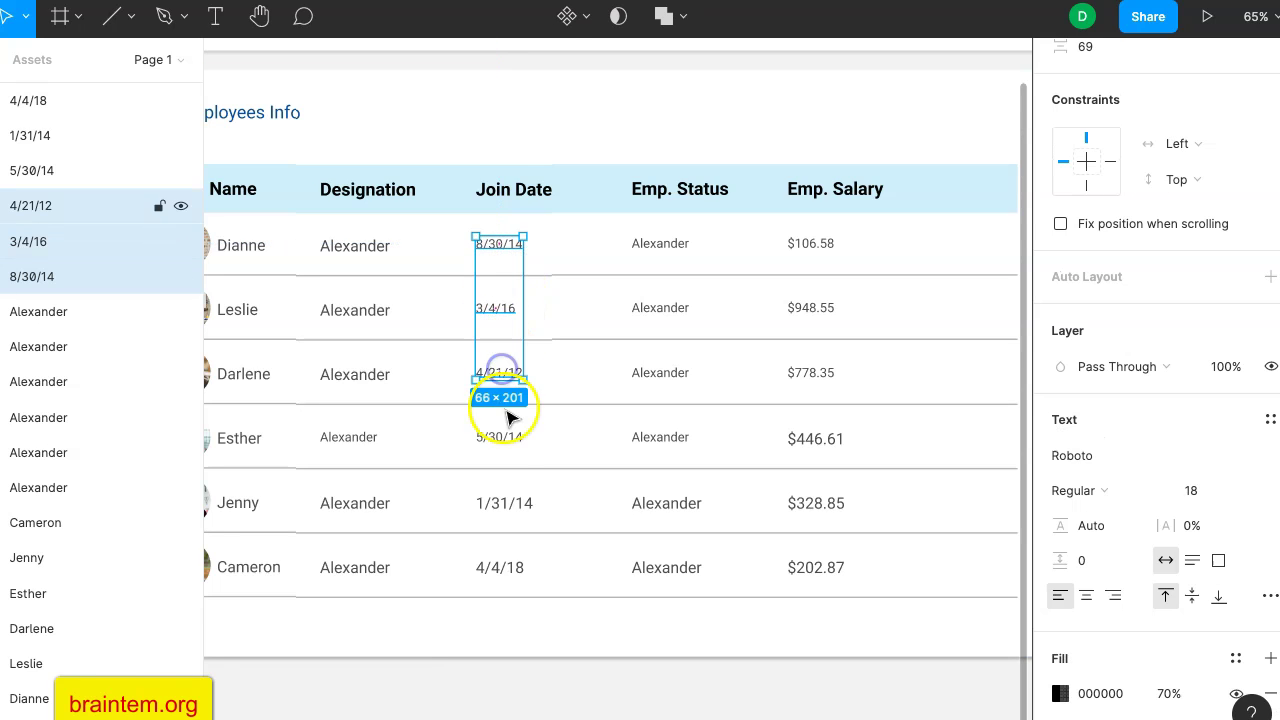
shift+click(505, 438)
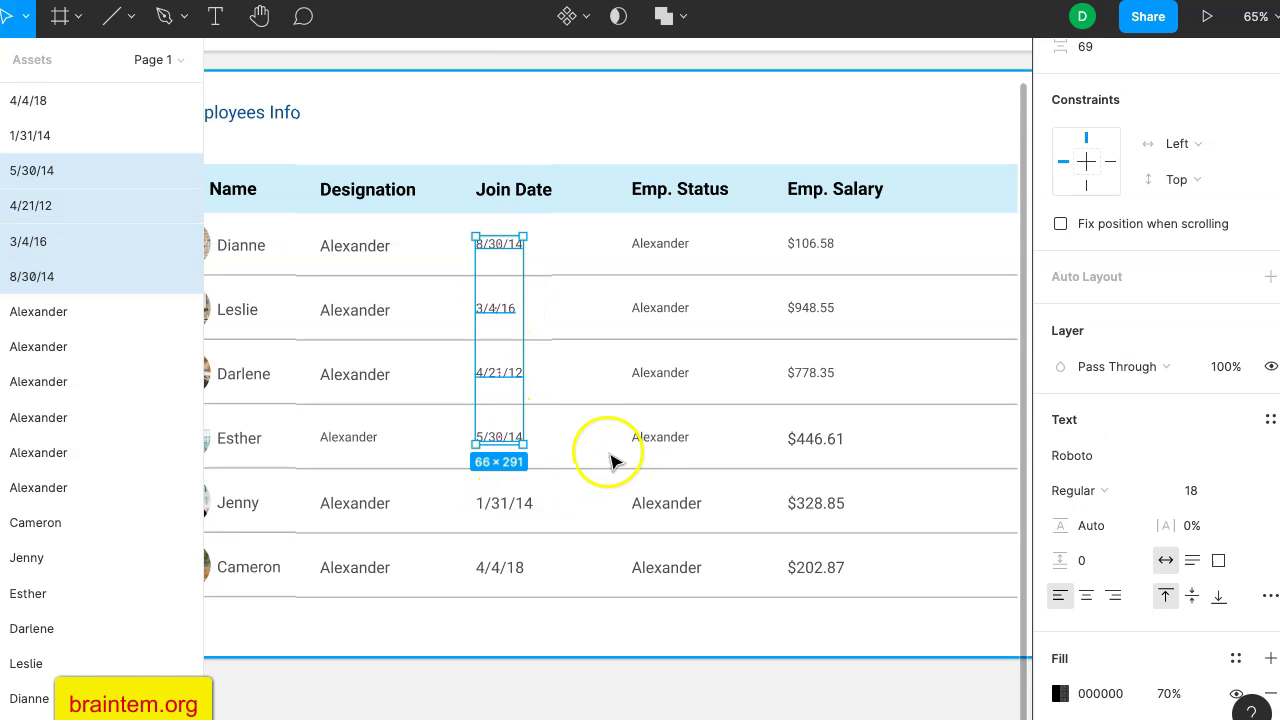
shift+click(638, 437)
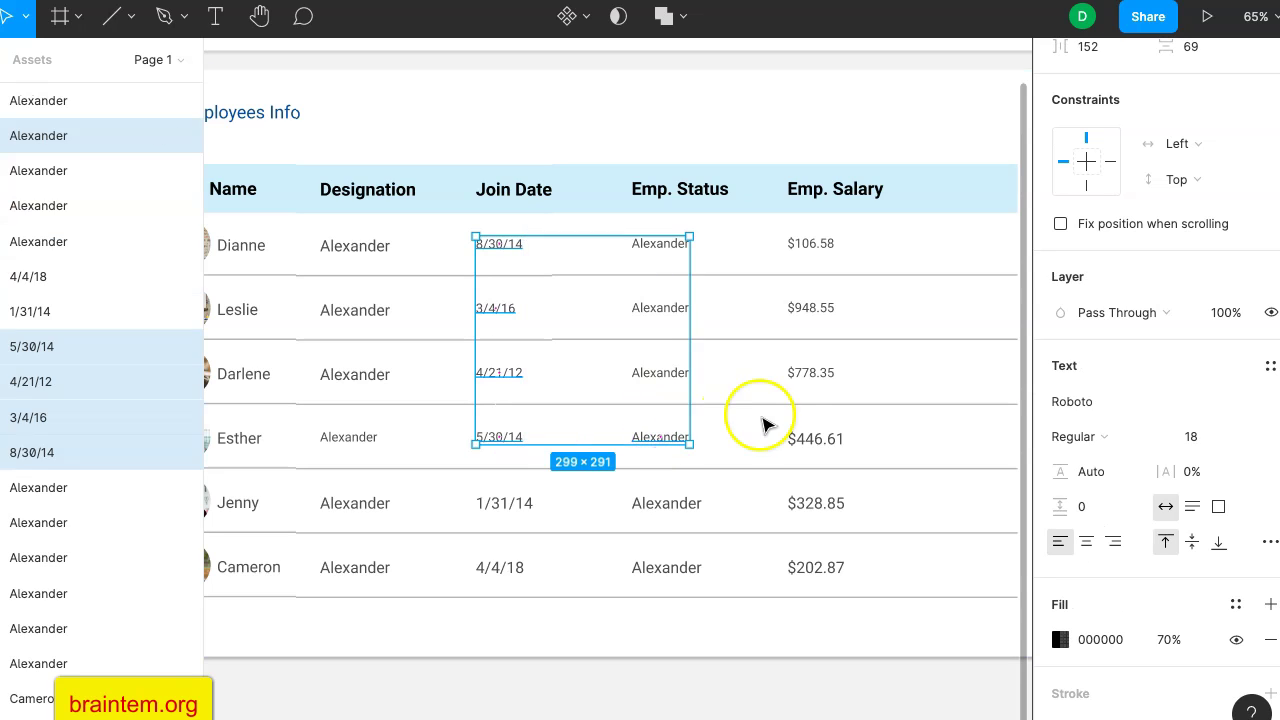
shift+click(812, 372)
shift+click(803, 309)
shift+click(805, 250)
shift+click(655, 248)
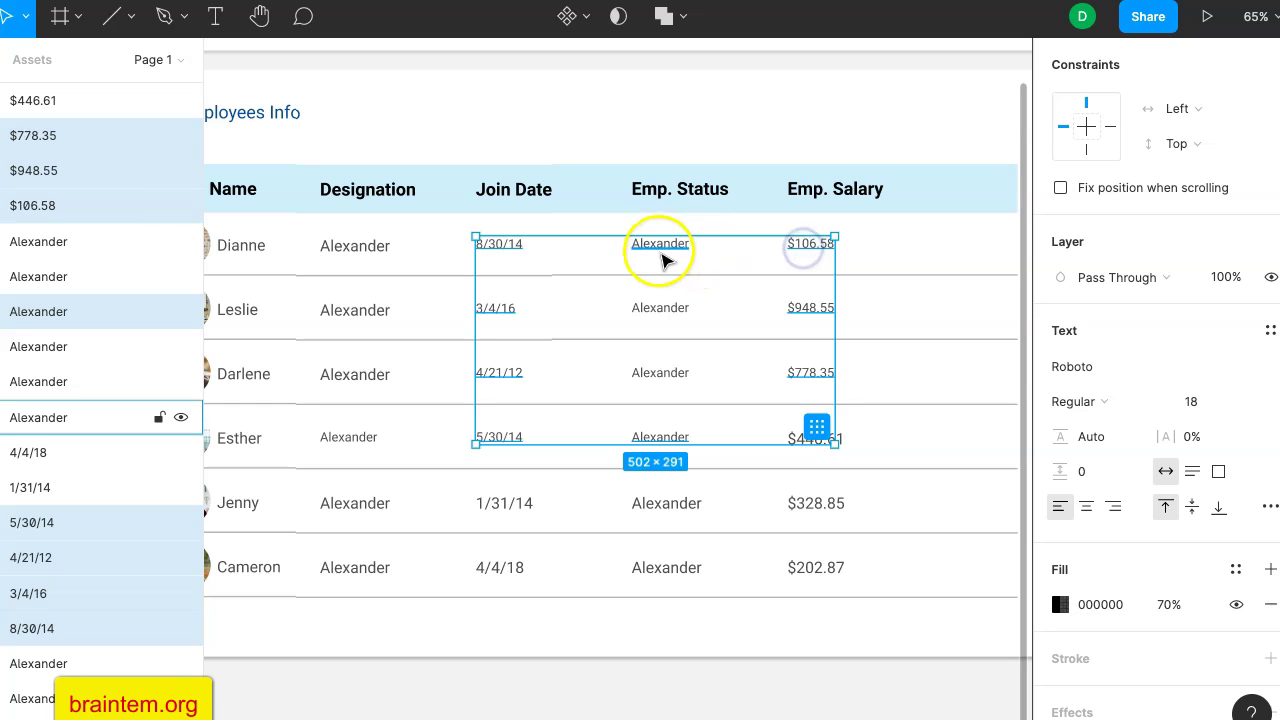
shift+click(658, 306)
shift+click(662, 365)
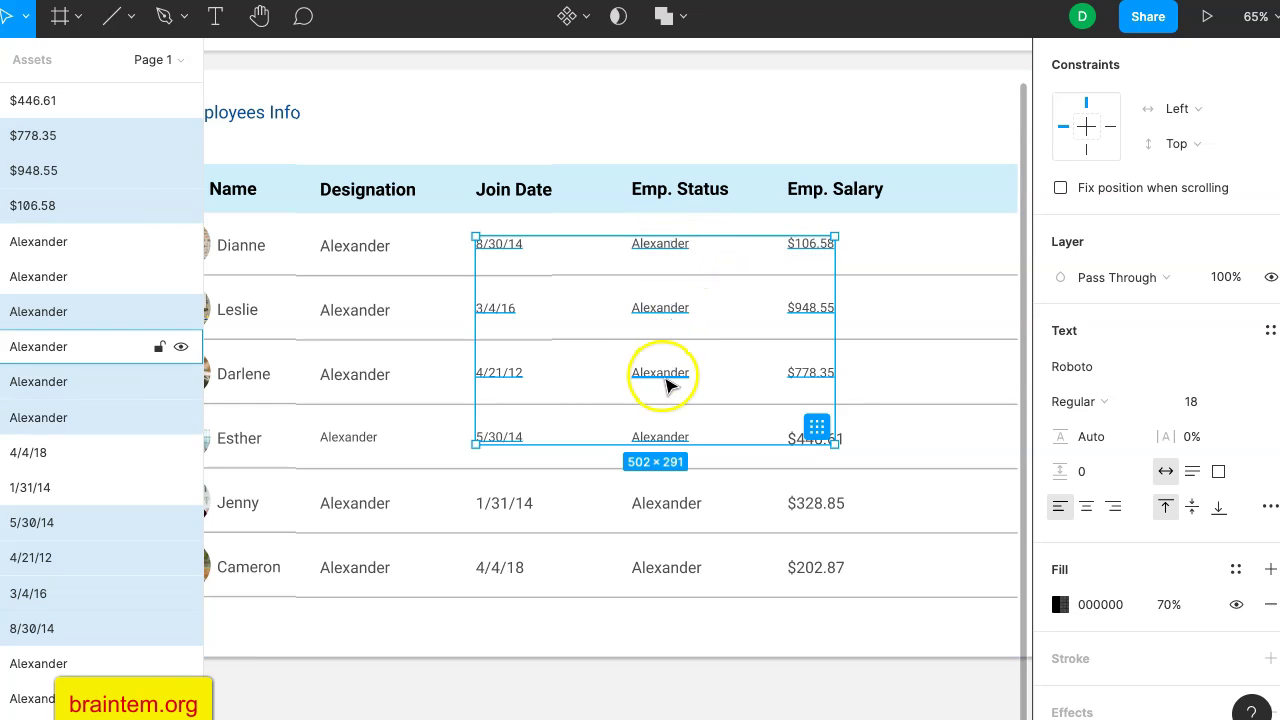
shift+click(365, 440)
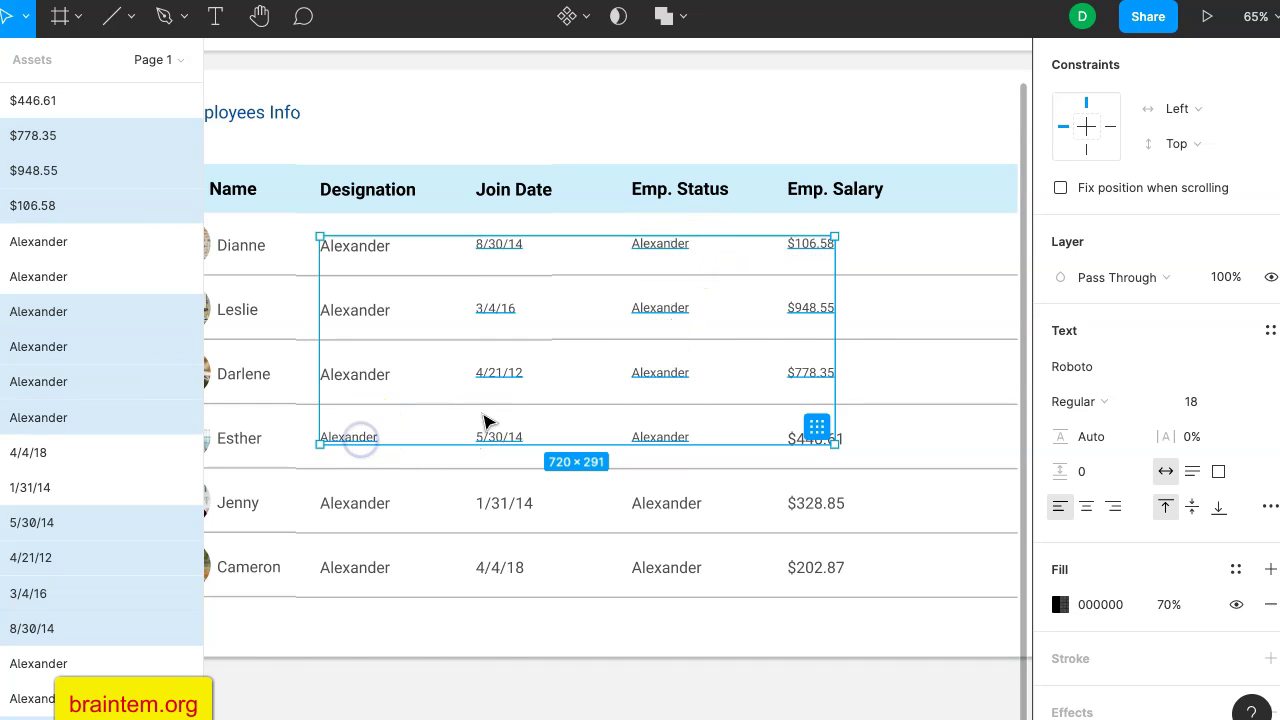
click(1198, 405)
text(22)
key(Return)
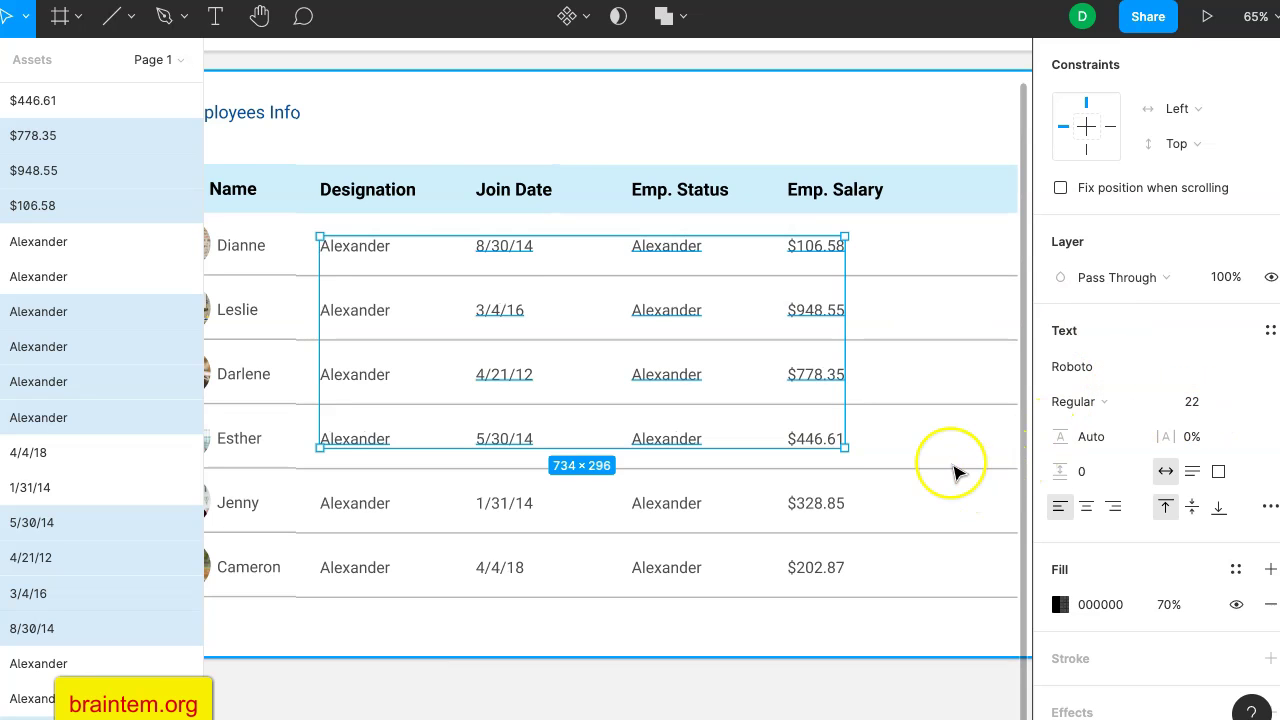
Delete all six placeholder texts in the Emp. Status column.
scroll(957, 391, left, 3)
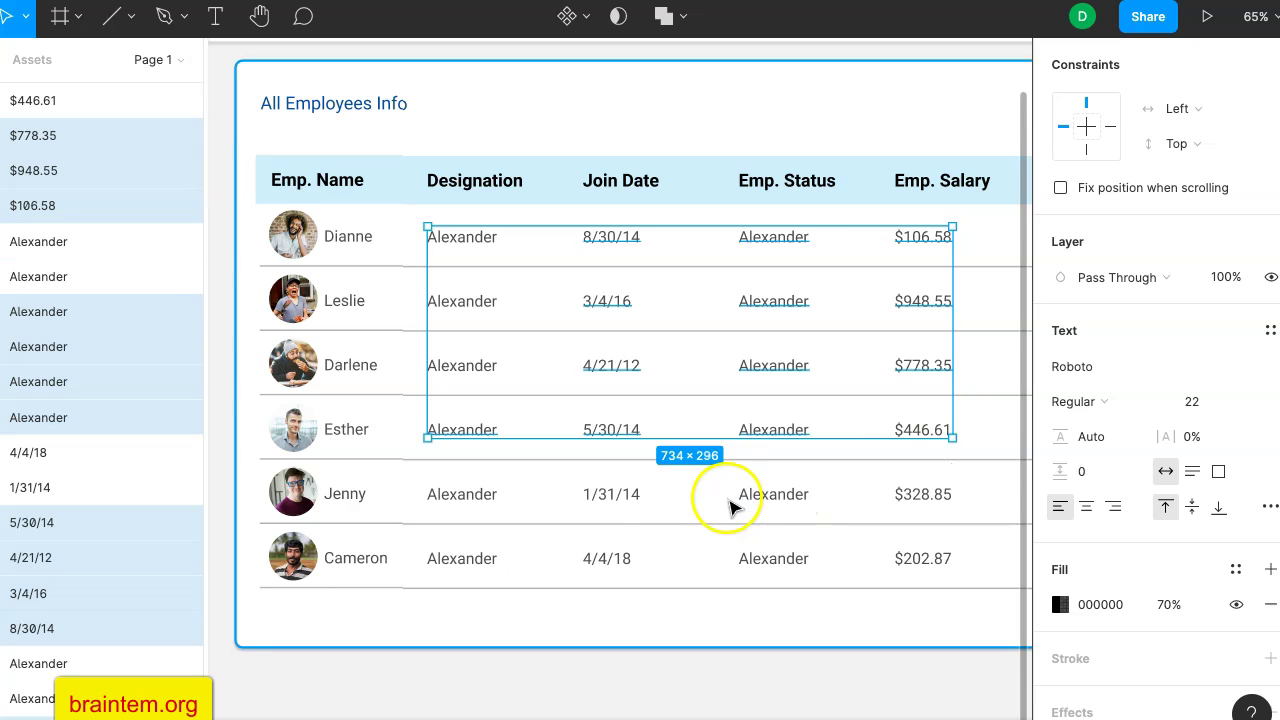
scroll(734, 503, down, 3)
click(690, 626)
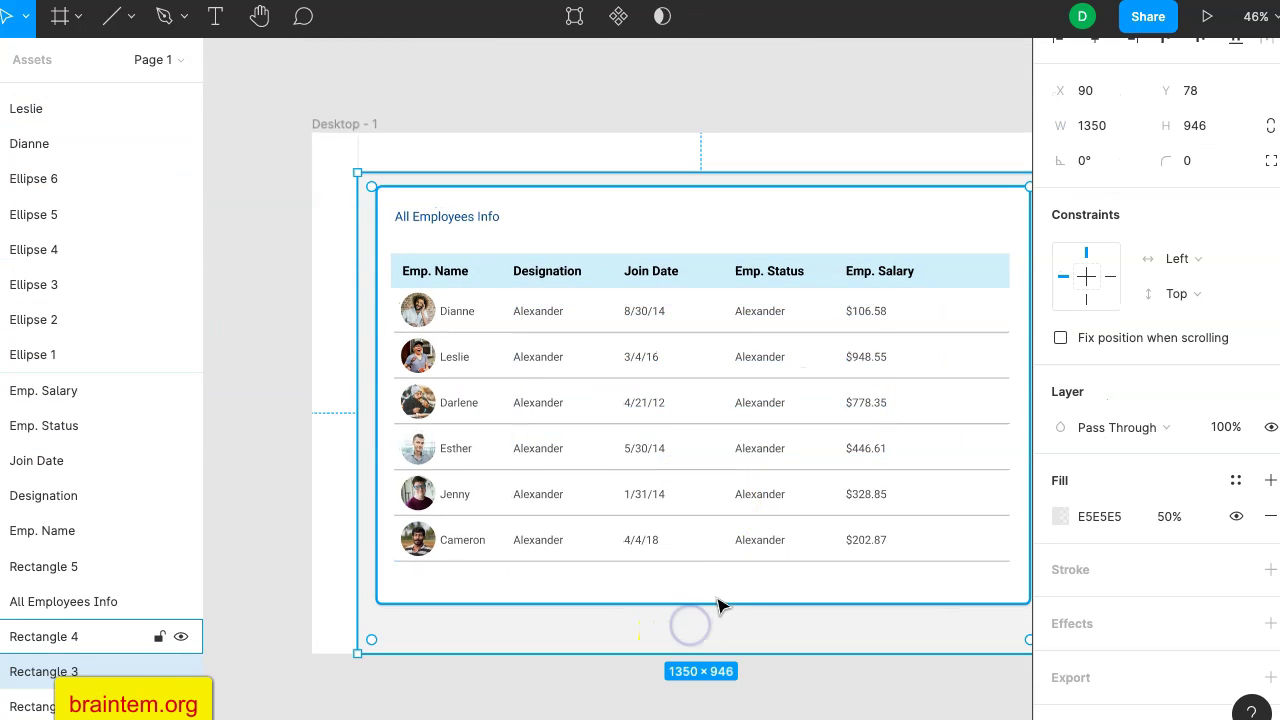
scroll(730, 592, right, 2)
click(736, 510)
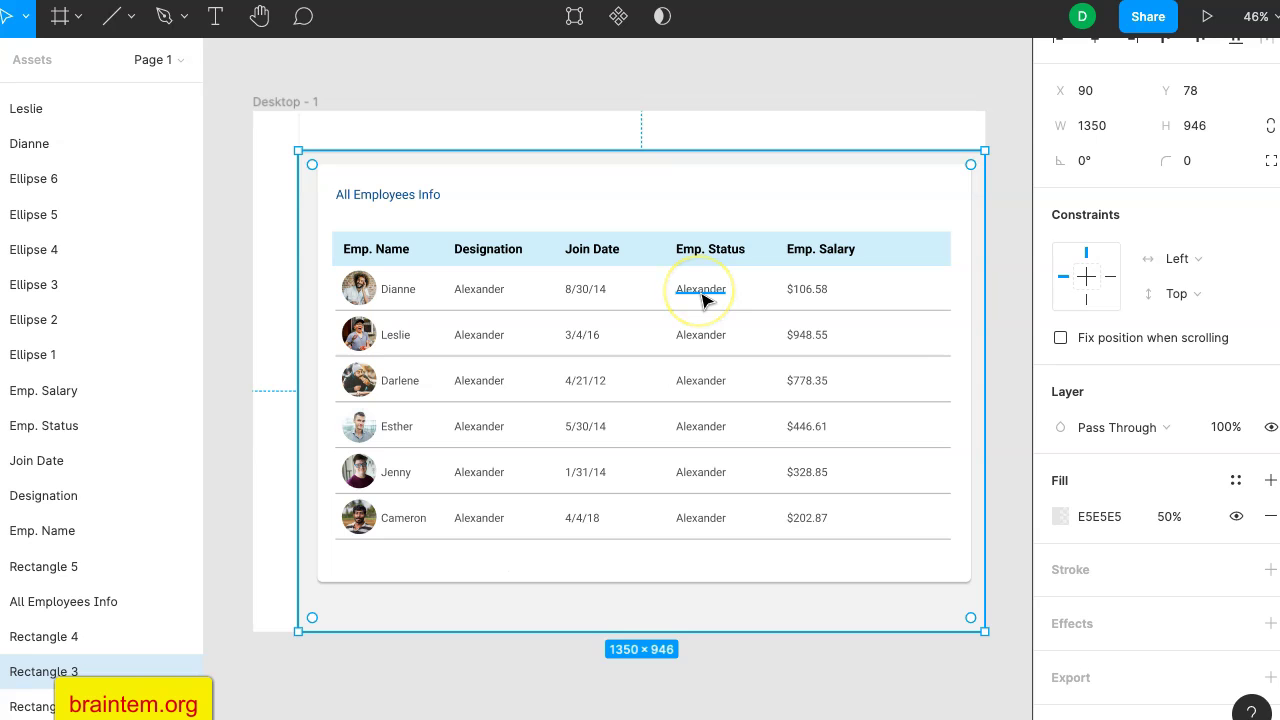
click(703, 300)
shift+click(698, 333)
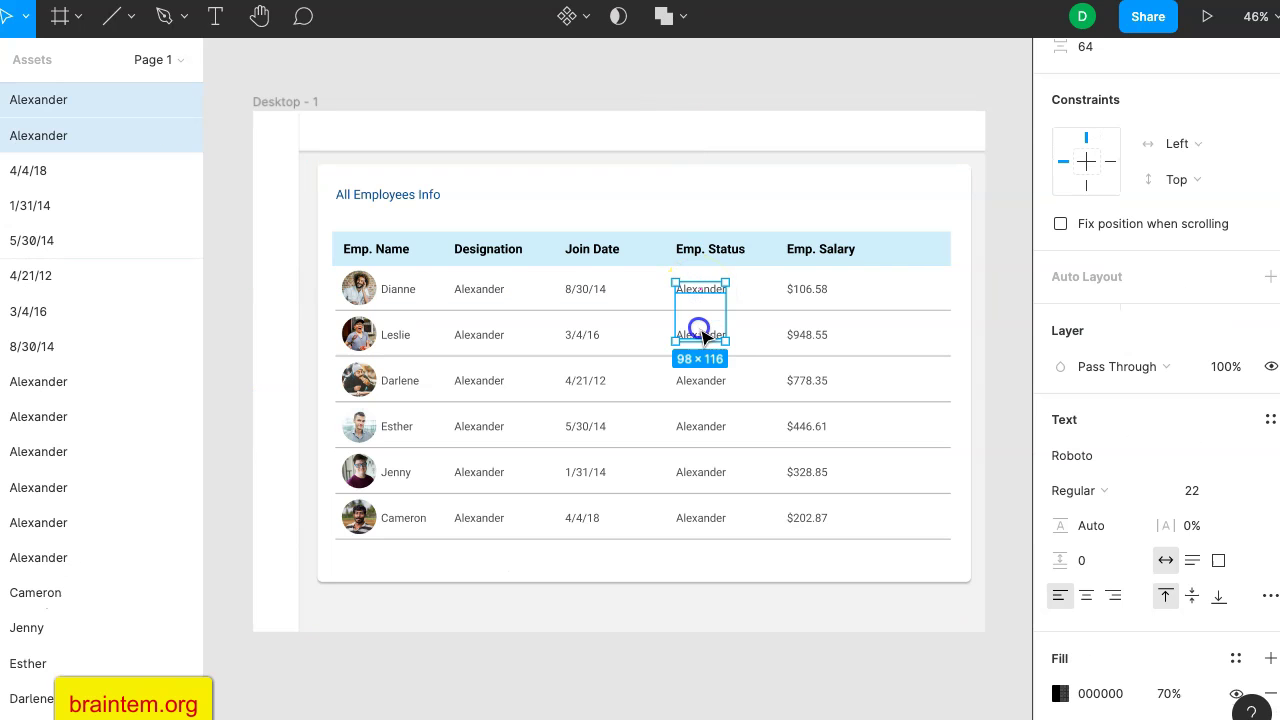
shift+click(703, 380)
shift+click(700, 428)
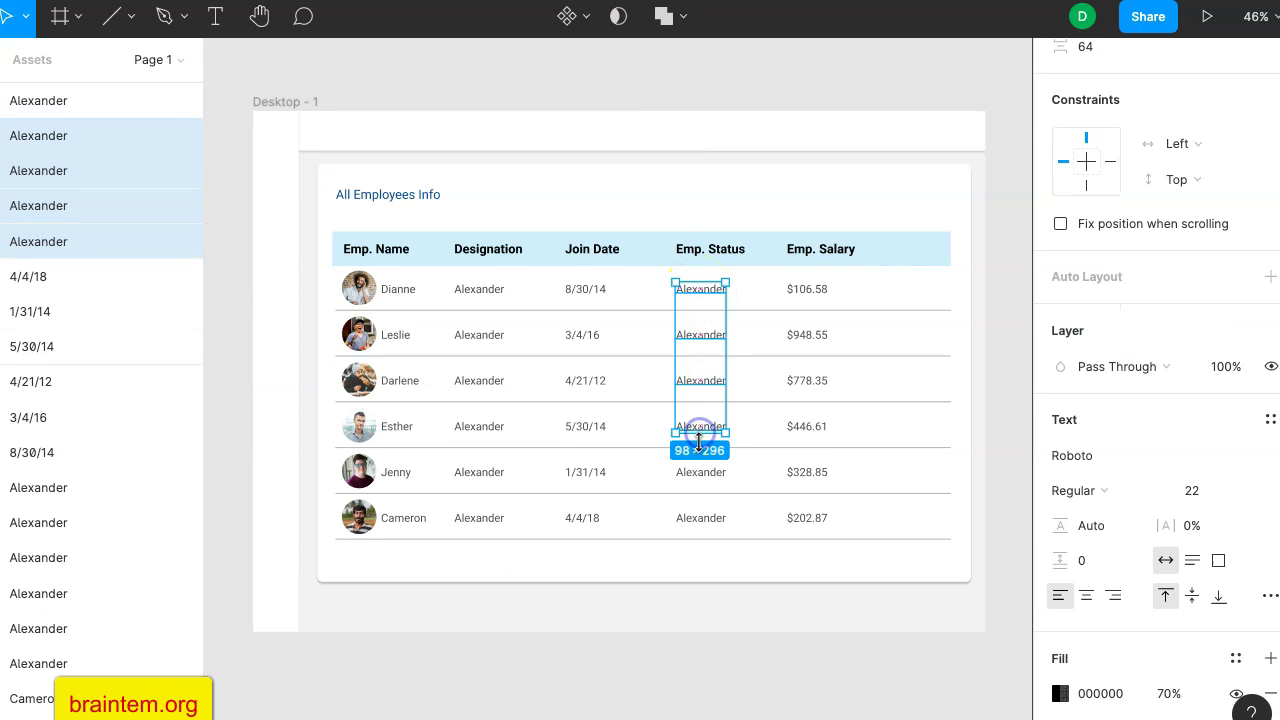
shift+click(703, 477)
shift+click(700, 518)
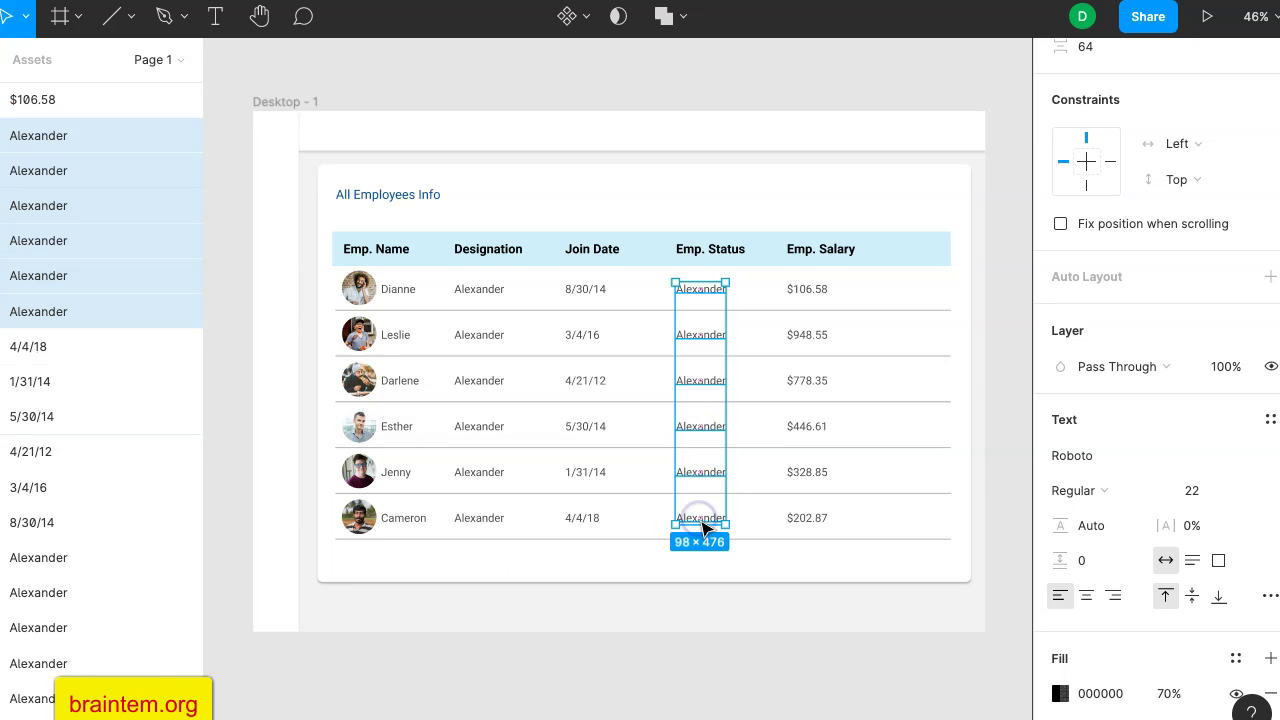
key(Delete)
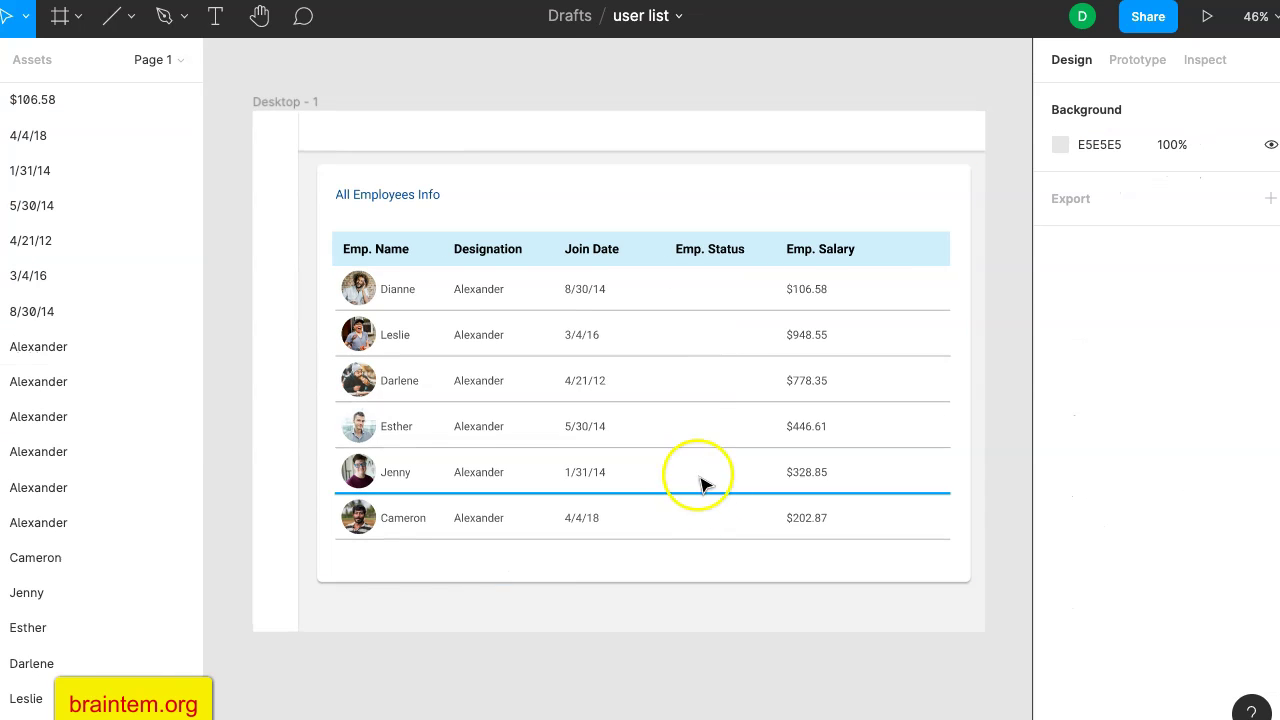
Draw a rectangle about 131 × 28 in the first row of the Emp. Status column.
click(129, 22)
click(115, 70)
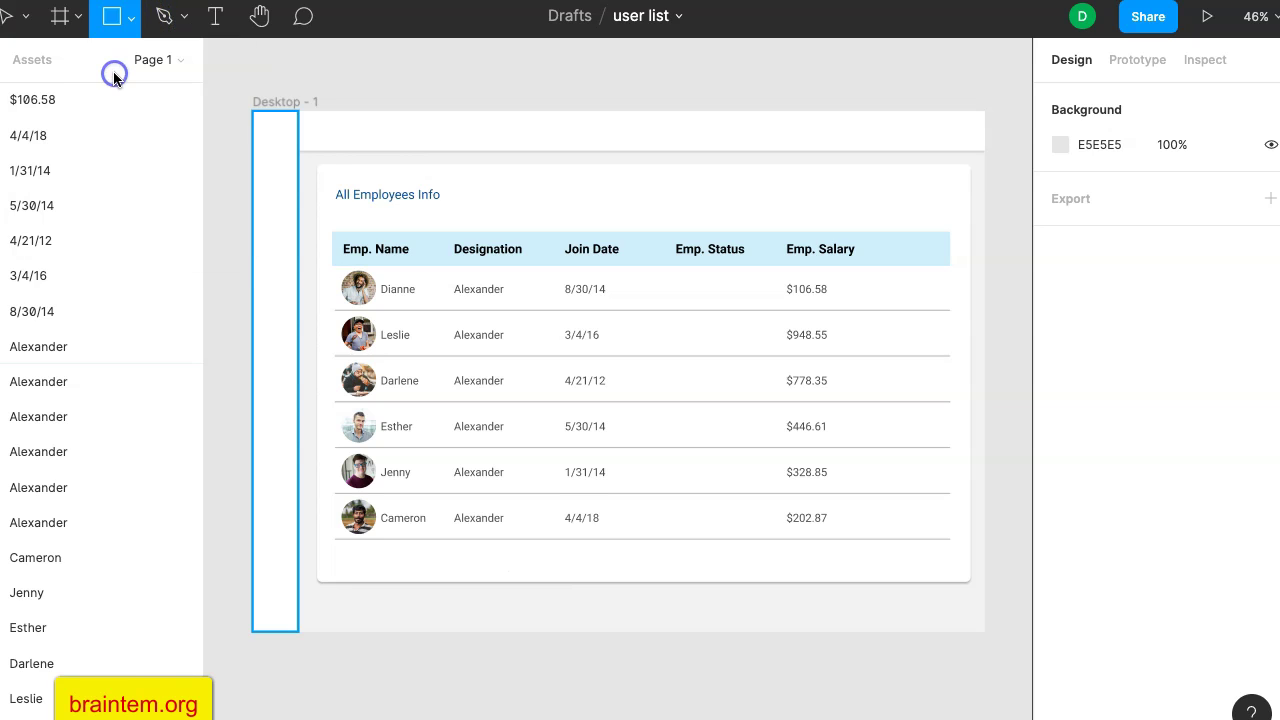
drag(679, 283, 746, 295)
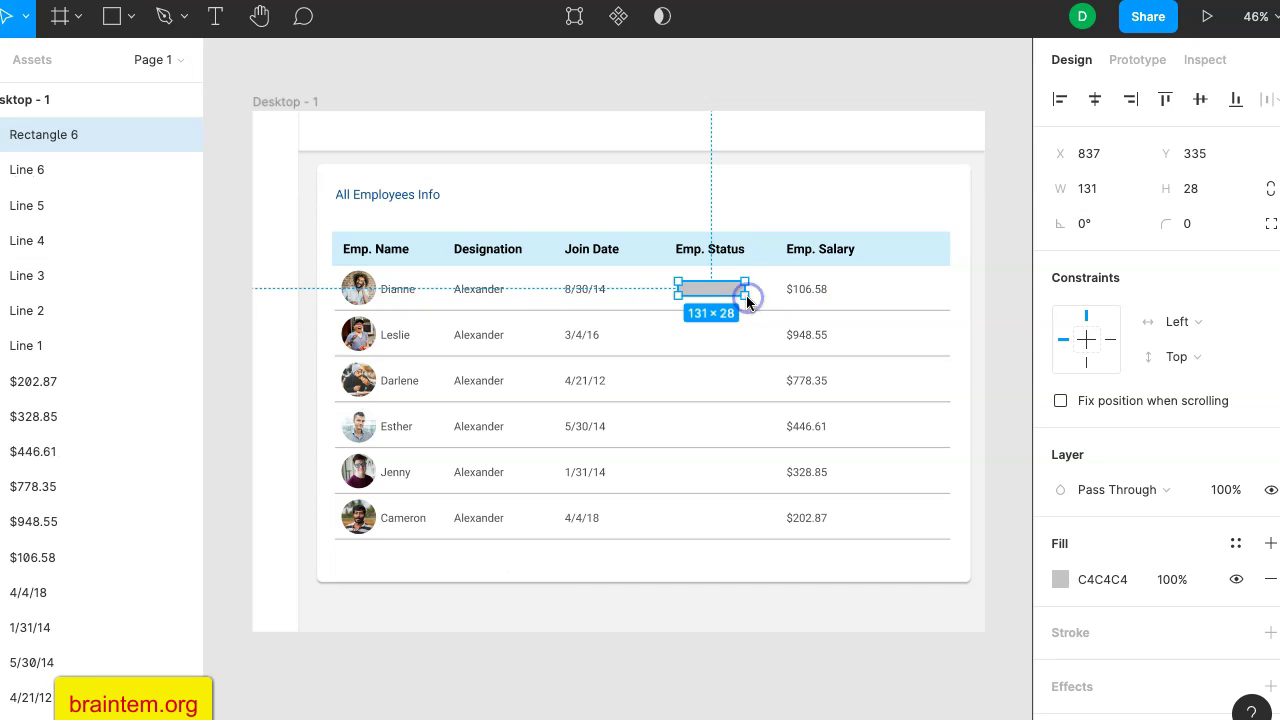
Fill the first row's status rectangle with the solid yellow F2ED69.
scroll(698, 300, up, 10)
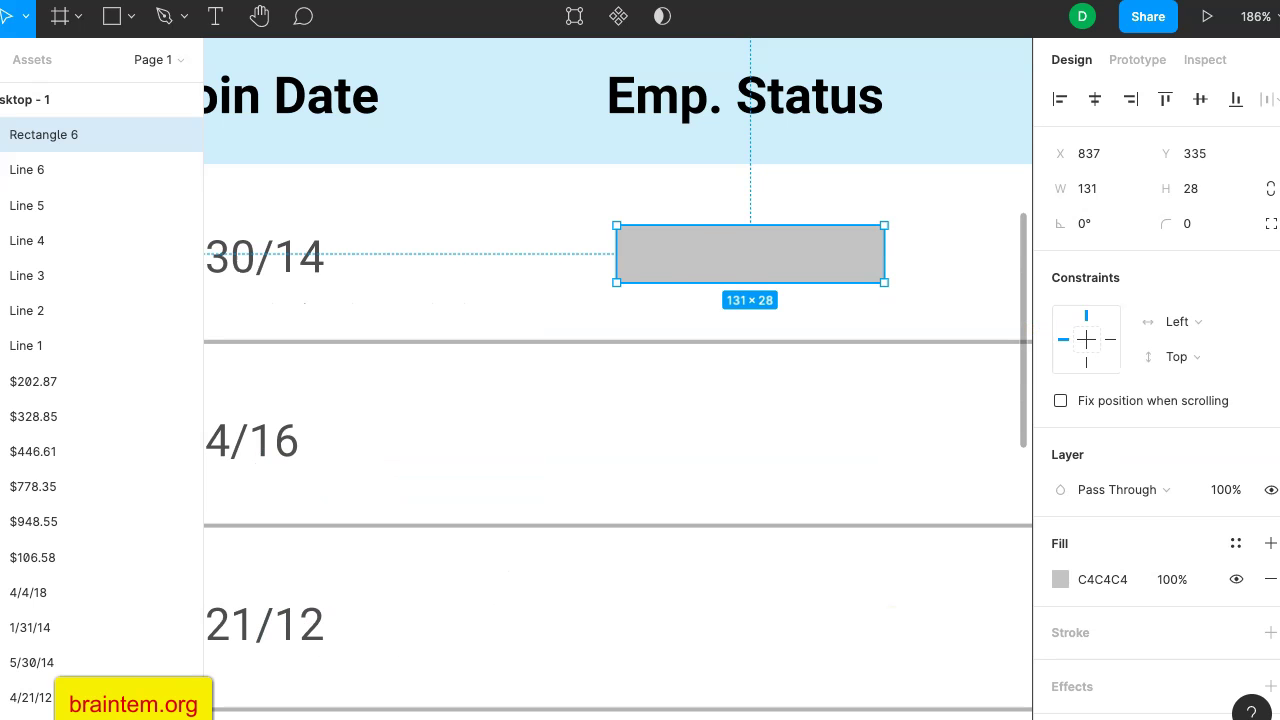
scroll(1110, 555, down, 1)
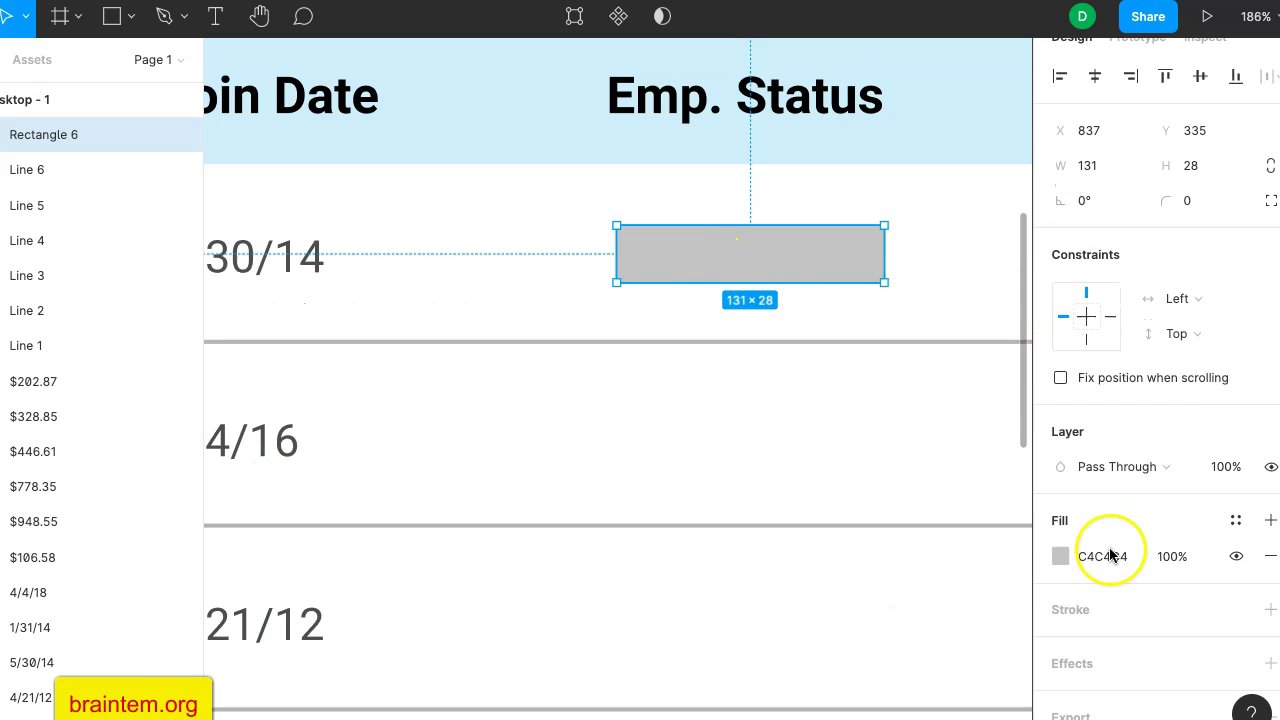
scroll(1105, 550, down, 2)
click(1062, 516)
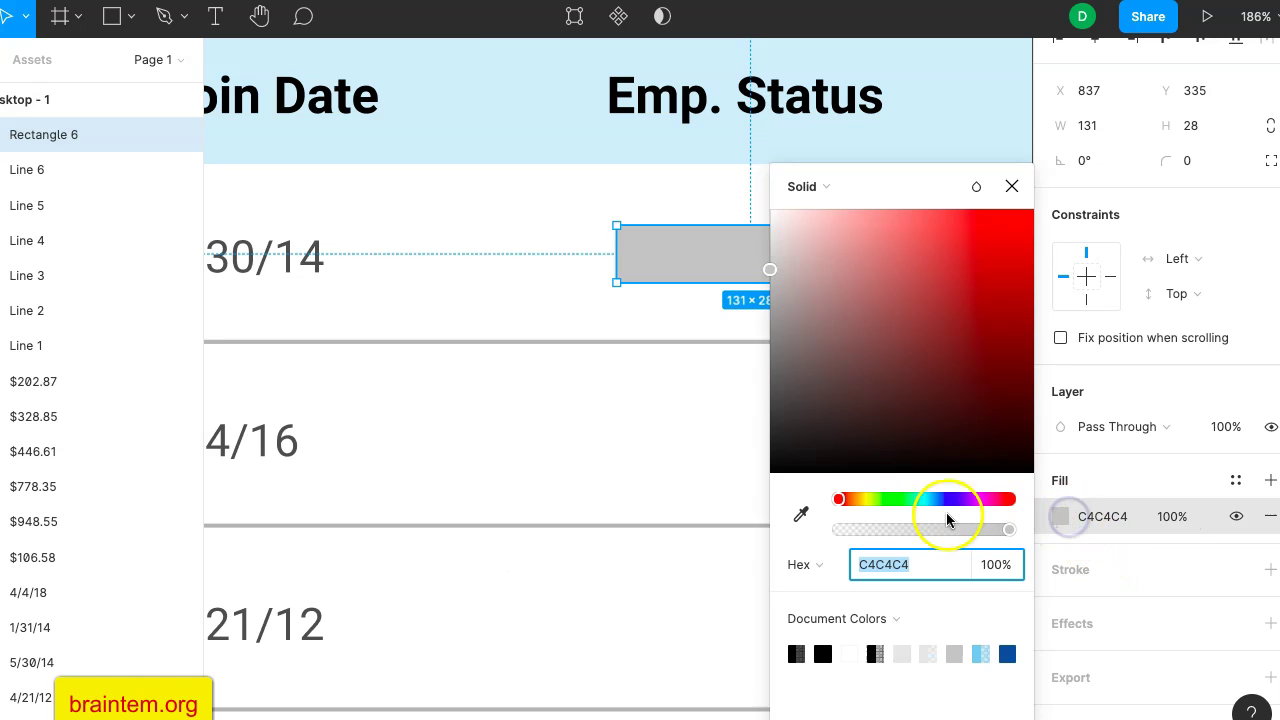
click(863, 502)
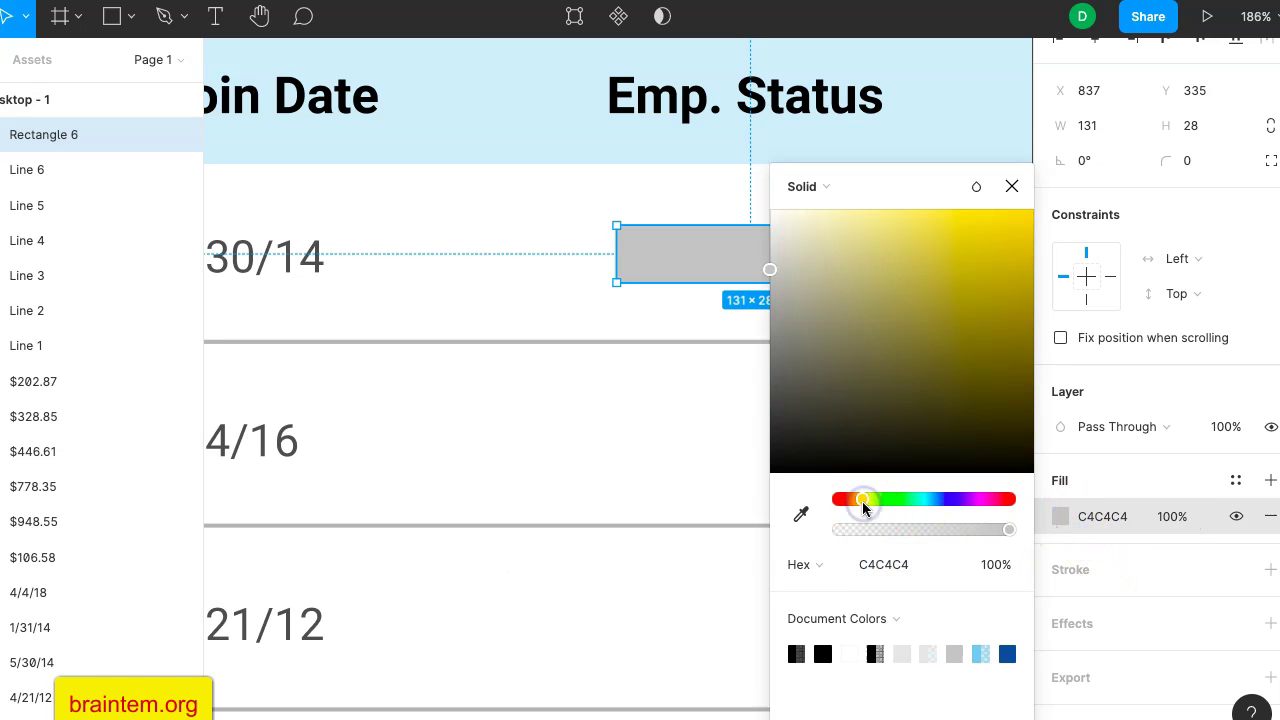
click(984, 224)
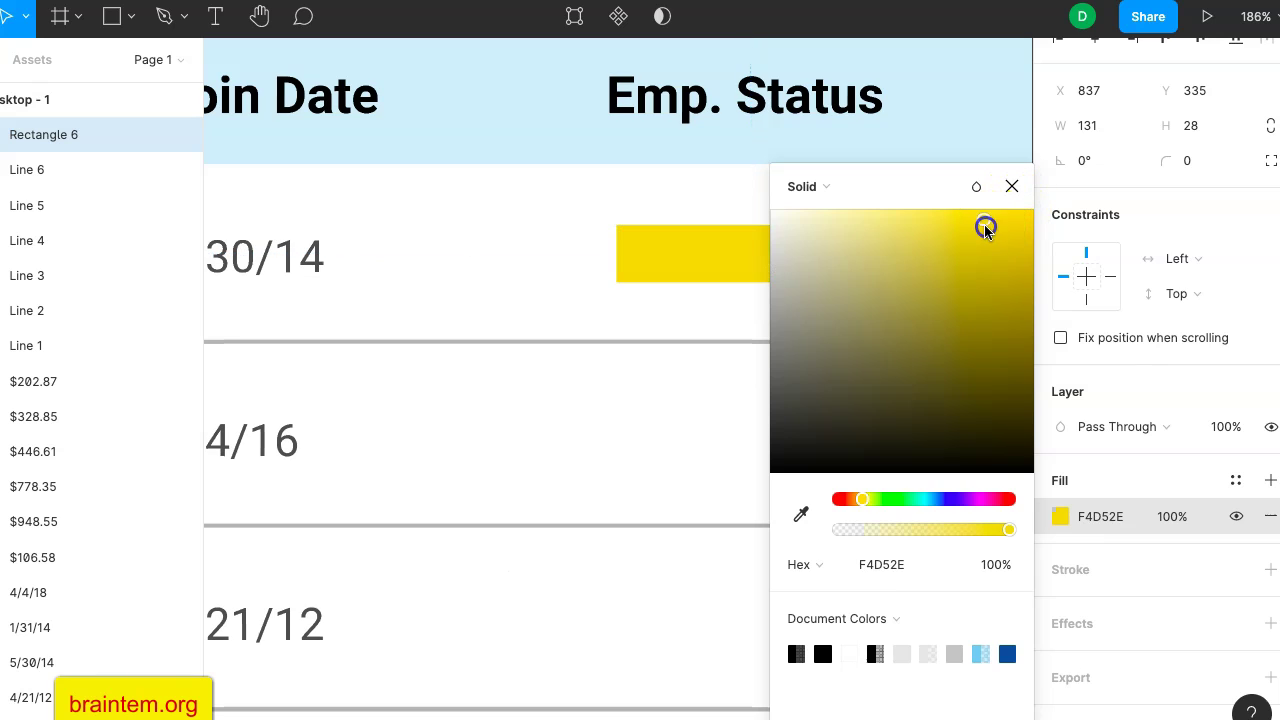
drag(984, 224, 897, 207)
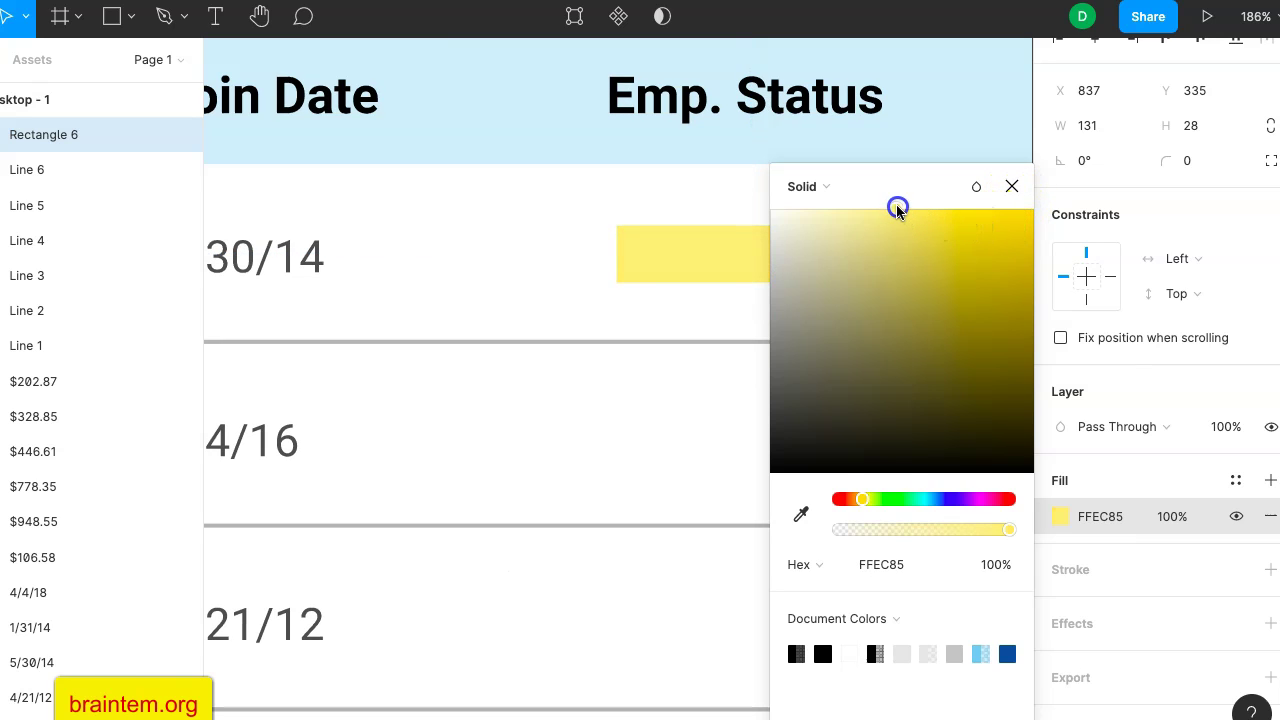
drag(864, 503, 854, 505)
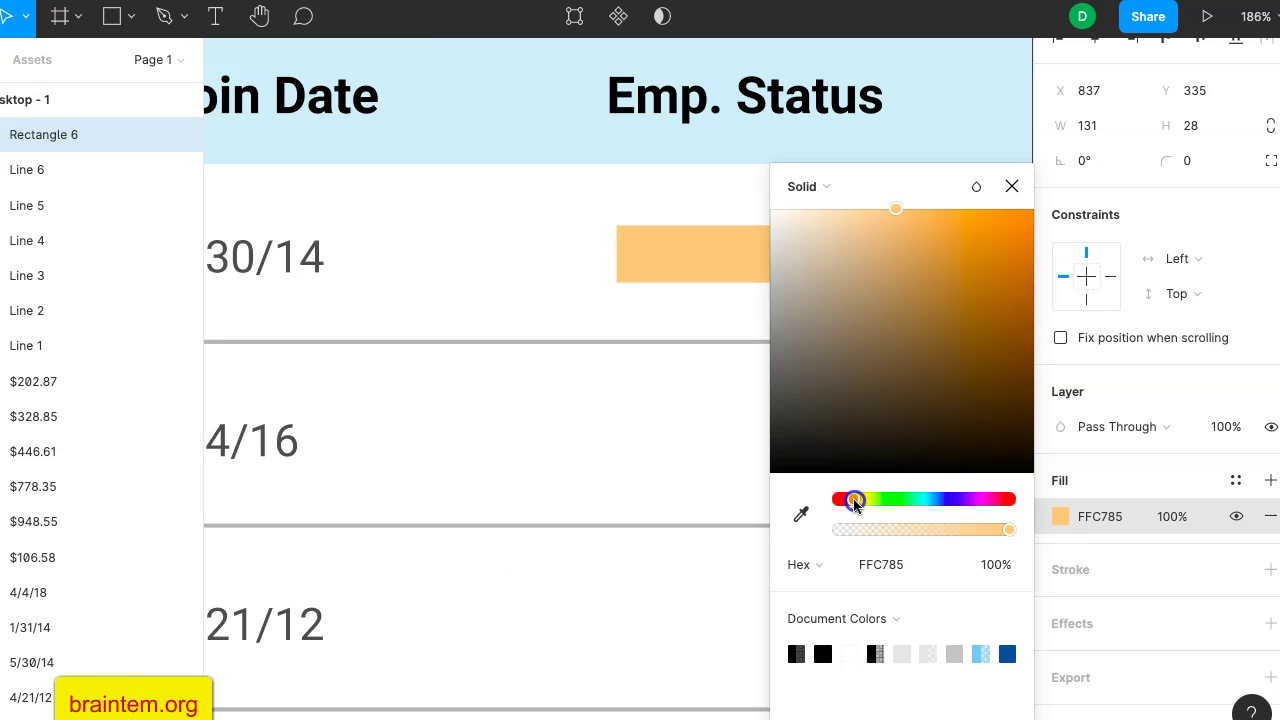
drag(886, 214, 907, 229)
drag(850, 500, 865, 507)
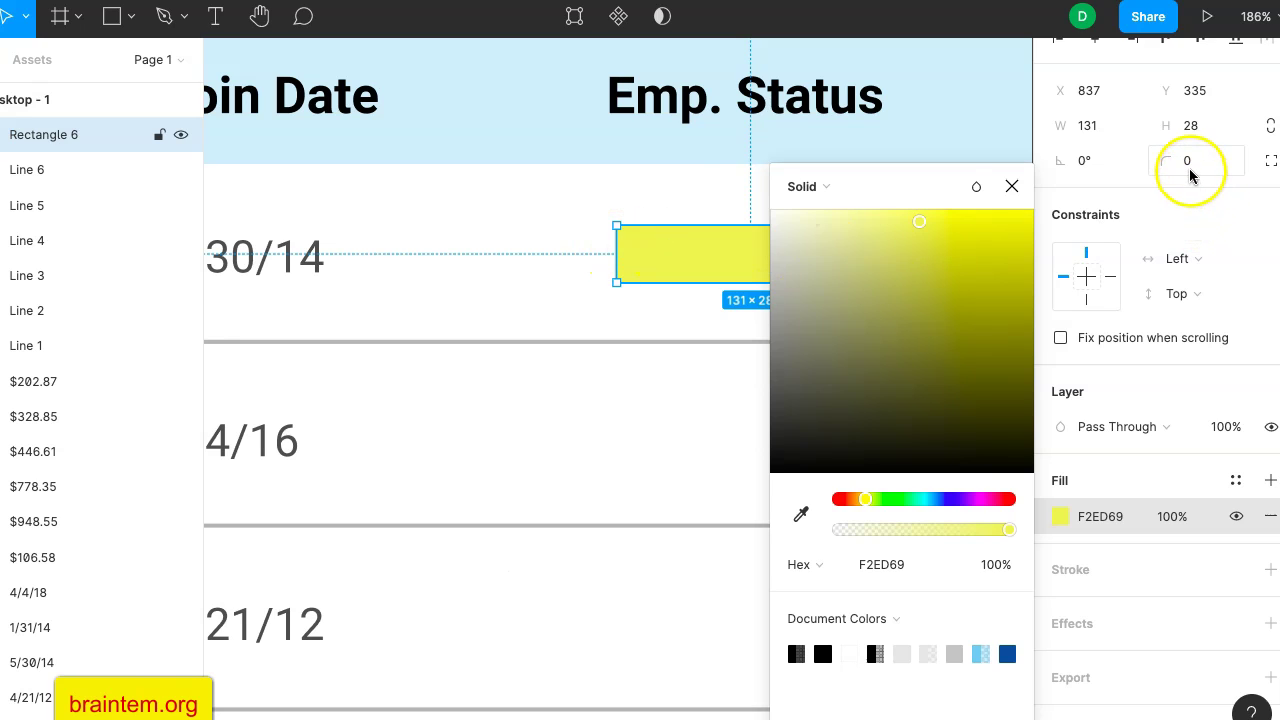
click(1015, 185)
Round the status rectangle's corners to a radius of 10 and shift its fill to the warmer yellow F2D469.
click(1189, 161)
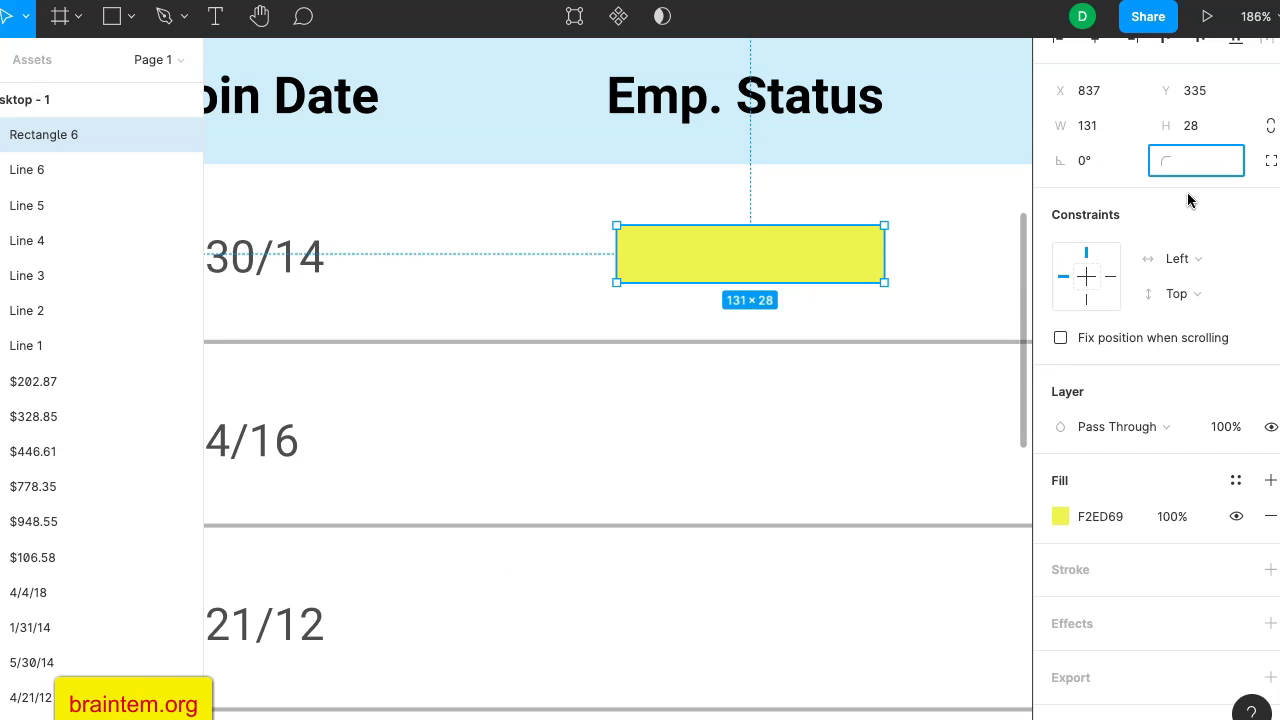
key(Return)
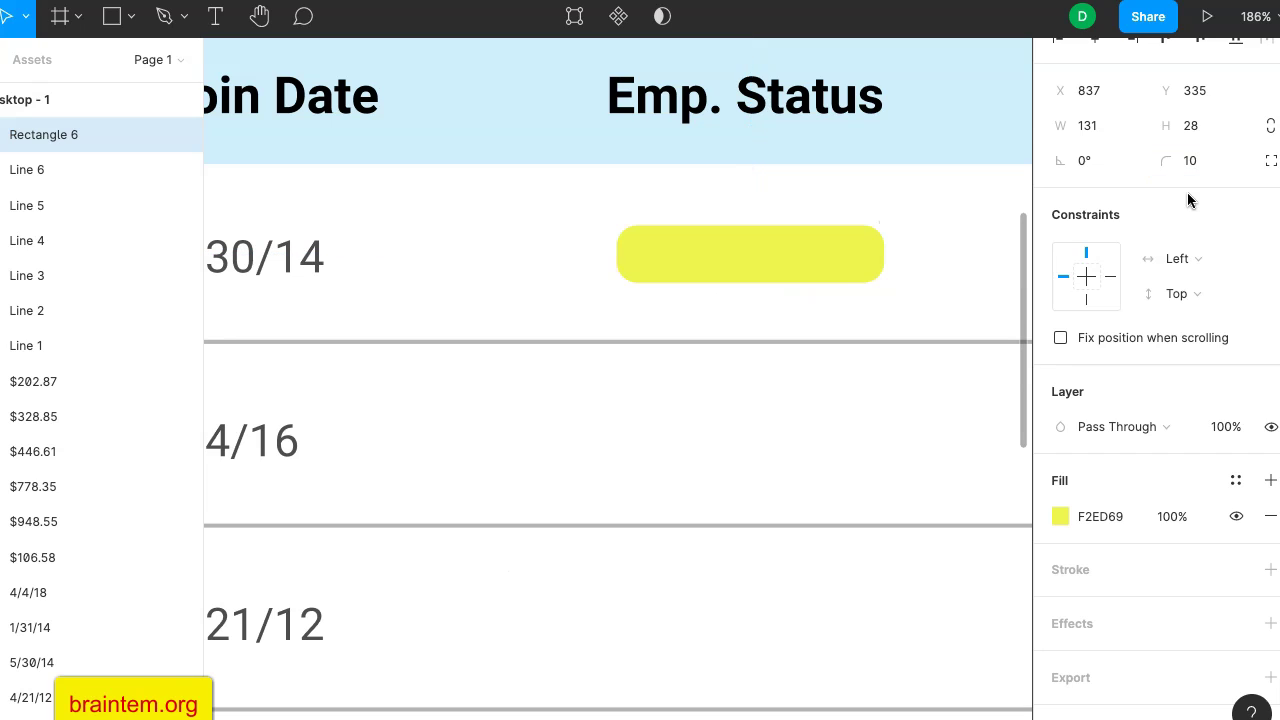
click(871, 243)
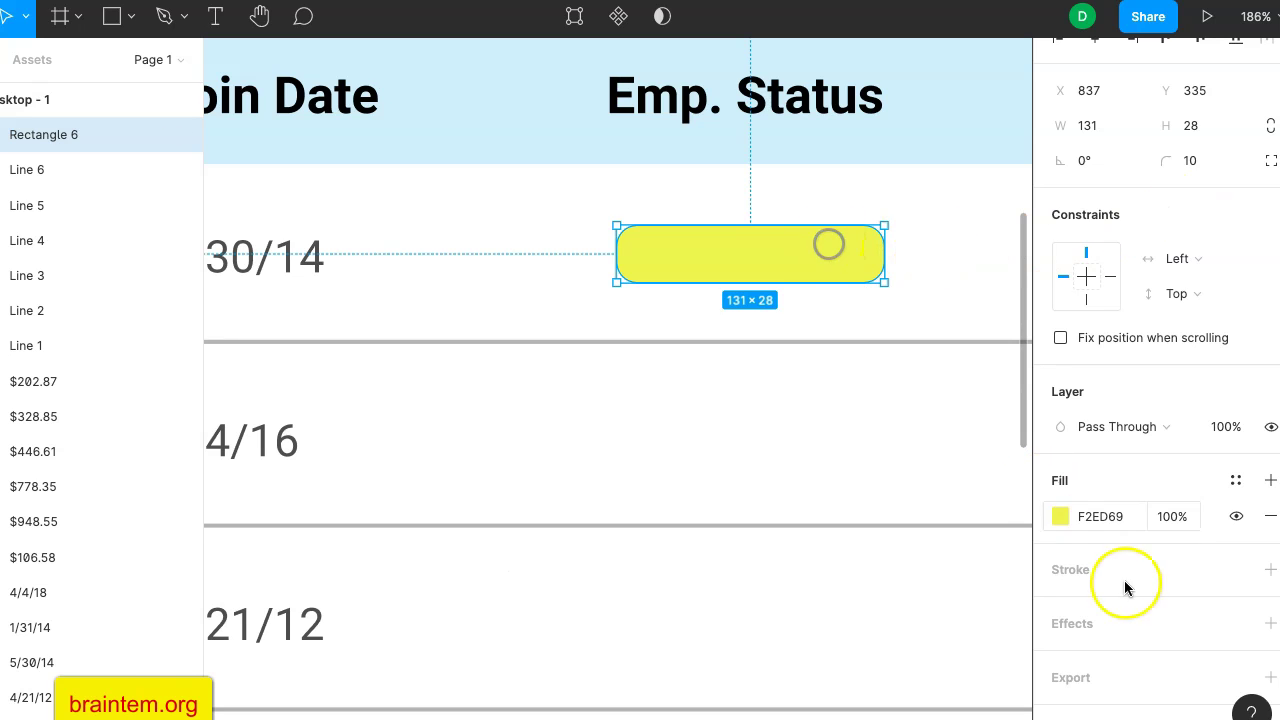
click(1067, 526)
click(1062, 518)
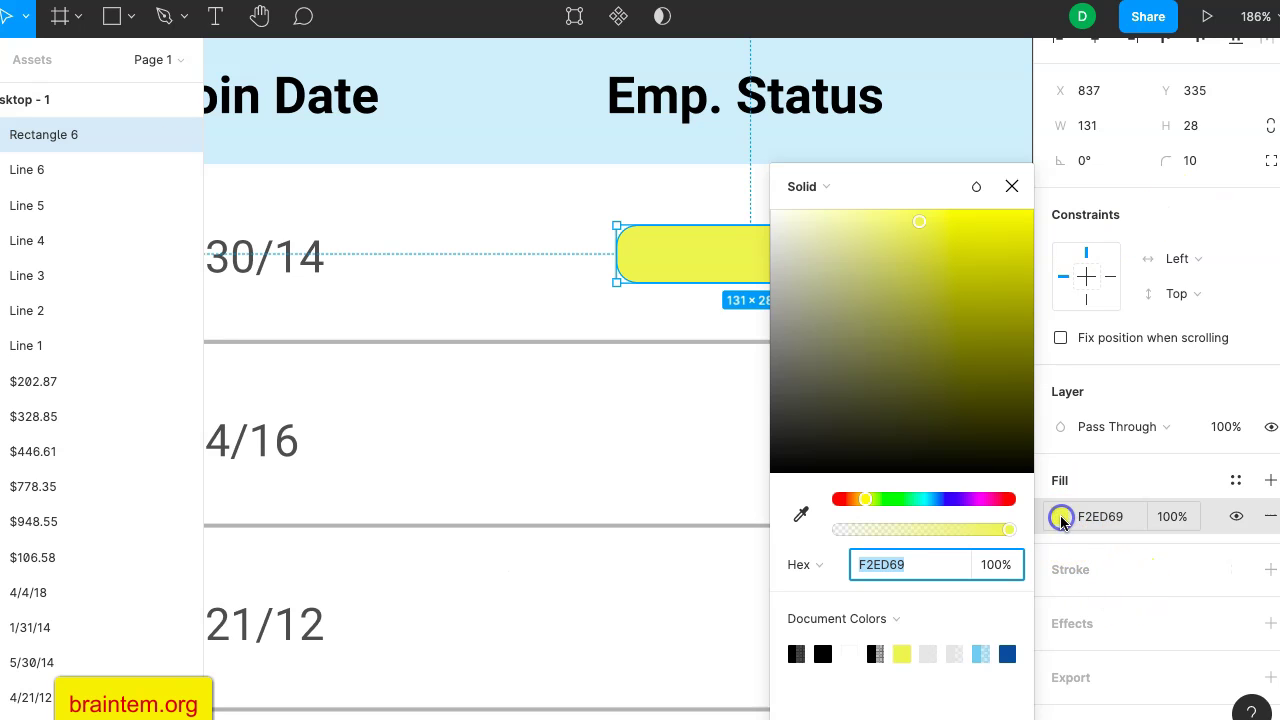
click(853, 502)
mouse_move(853, 502)
mouse_down()
mouse_move(840, 505)
mouse_move(859, 500)
mouse_up()
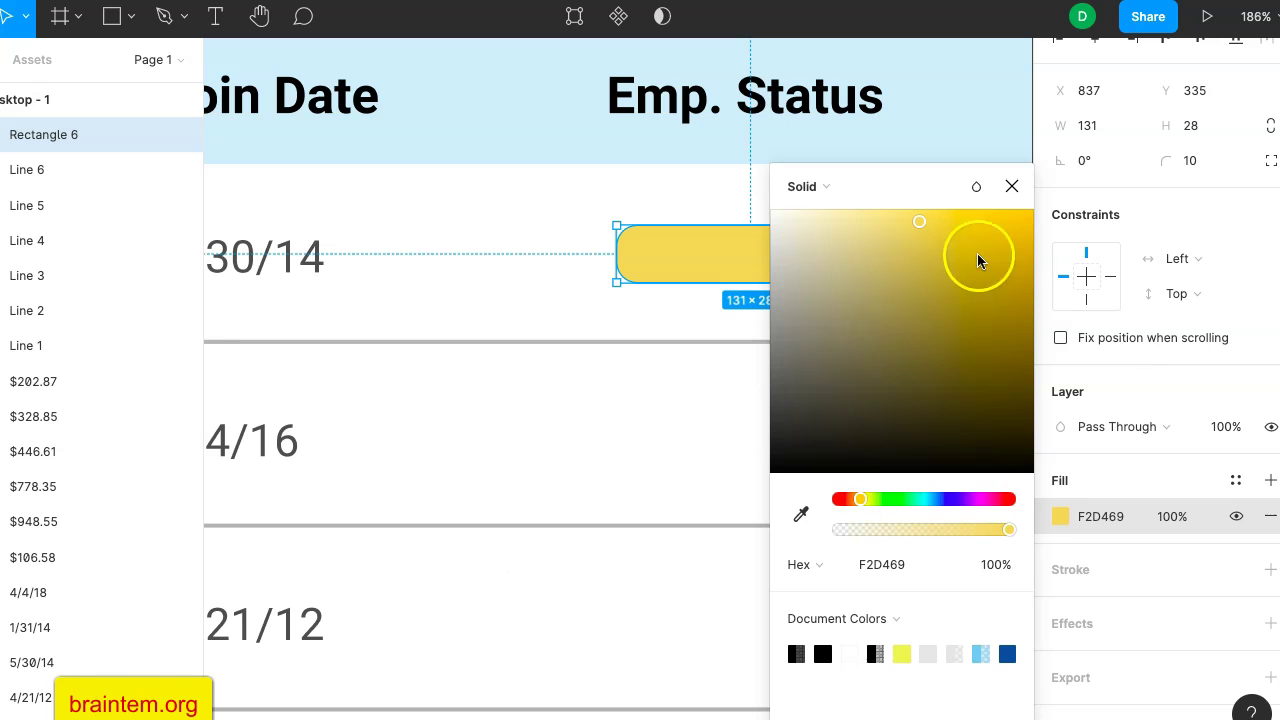
click(1011, 187)
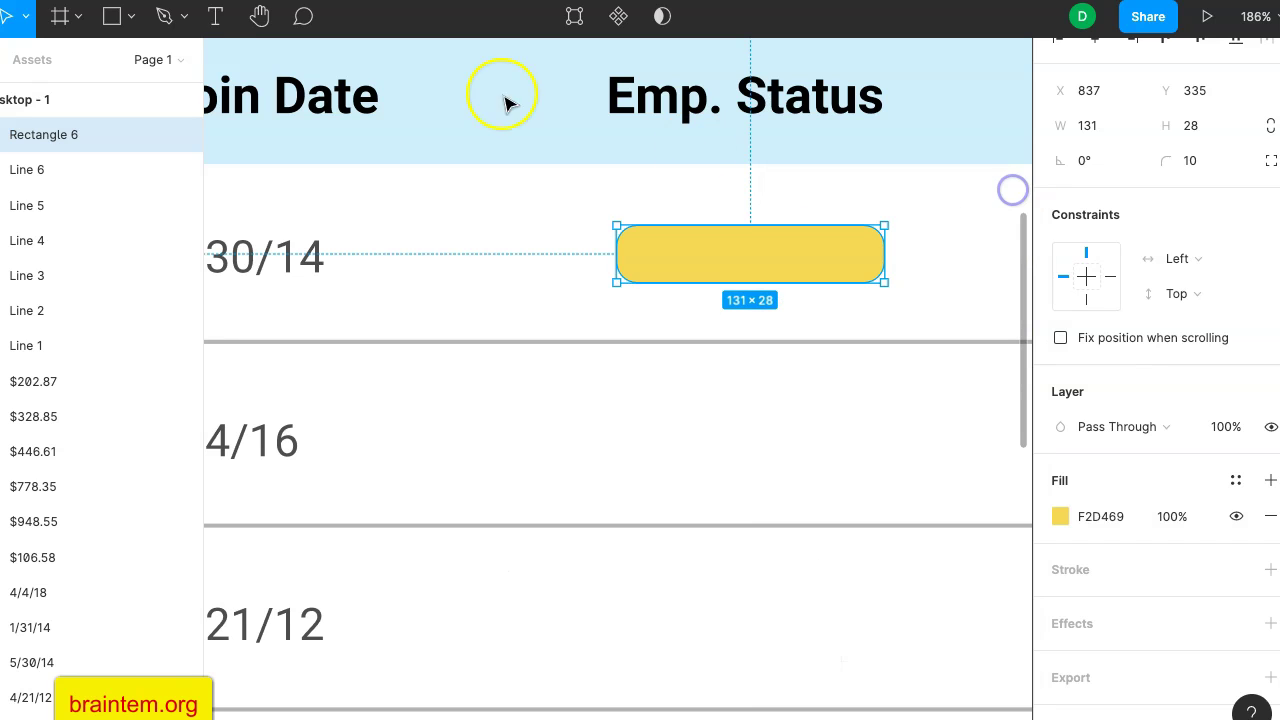
Draw an ellipse about 14 × 12 inside the start of the status rectangle and fill it with the document color F2D469.
click(131, 20)
click(108, 148)
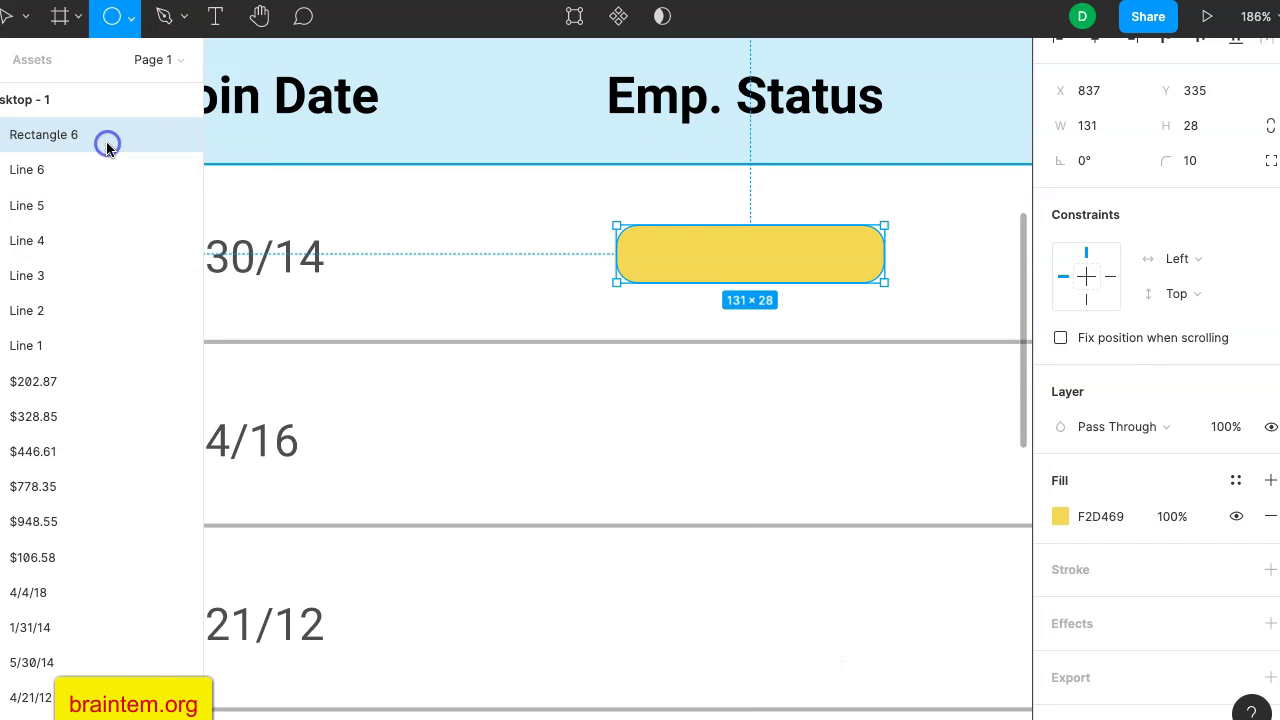
drag(642, 243, 669, 267)
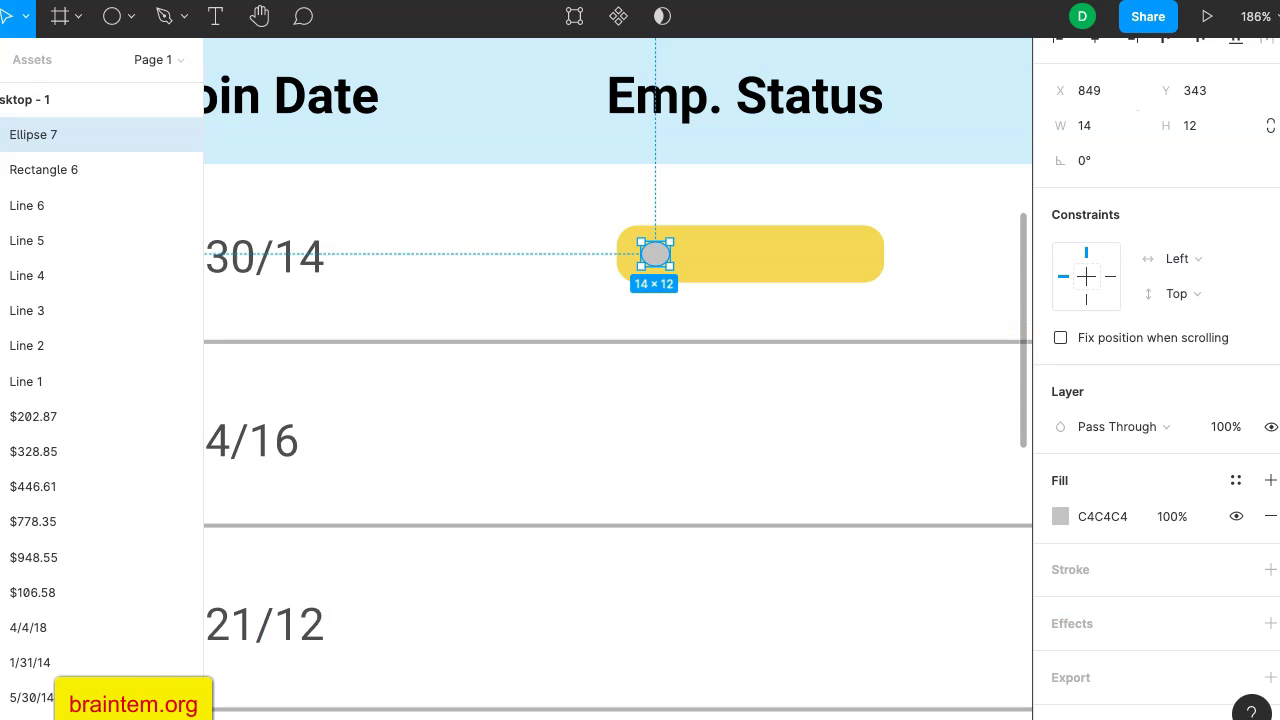
click(1061, 516)
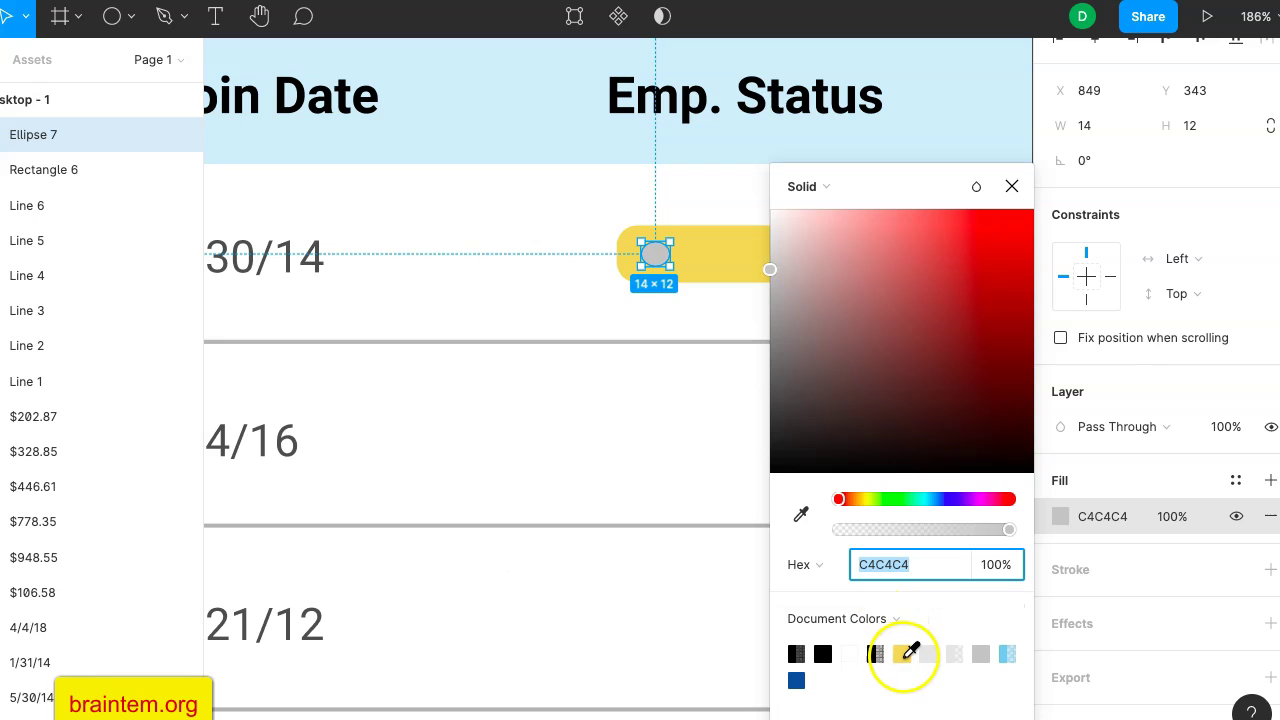
click(903, 654)
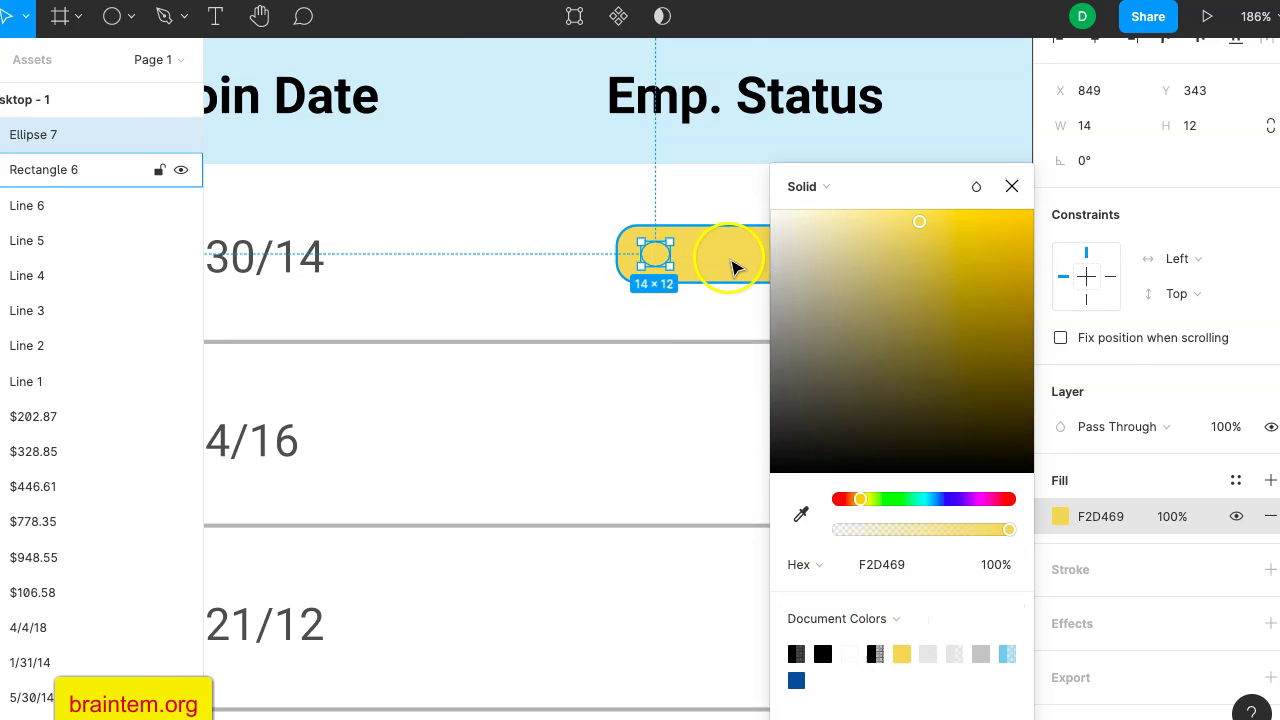
Set the fill opacity of the rounded status rectangle to 50%.
click(733, 267)
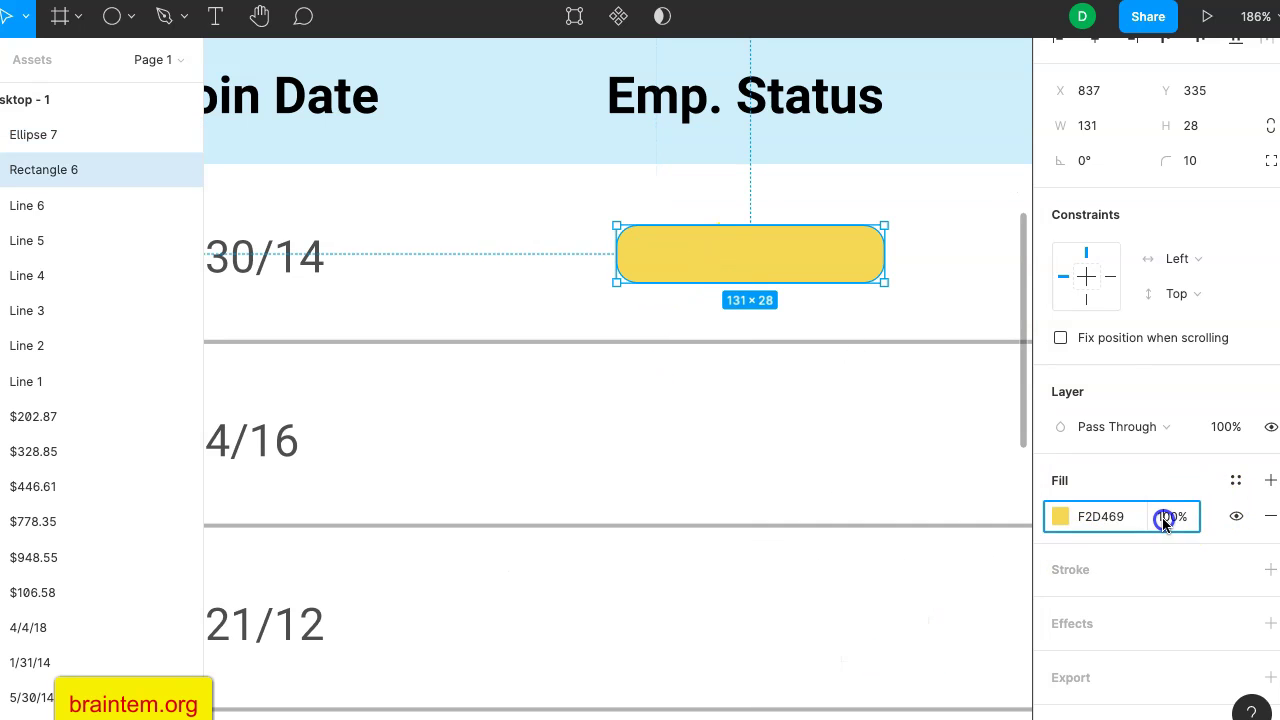
text(50)
key(Return)
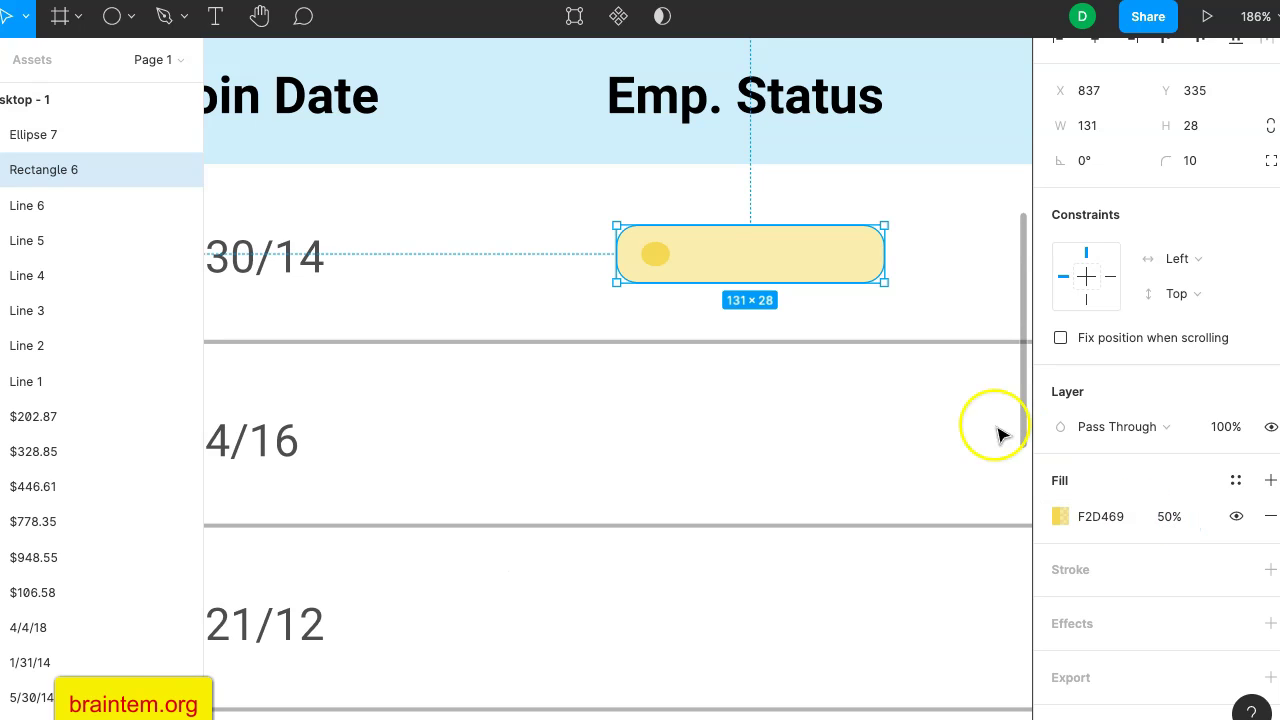
Add the text "inactive" beside the dot and move it up into the status rectangle.
click(217, 18)
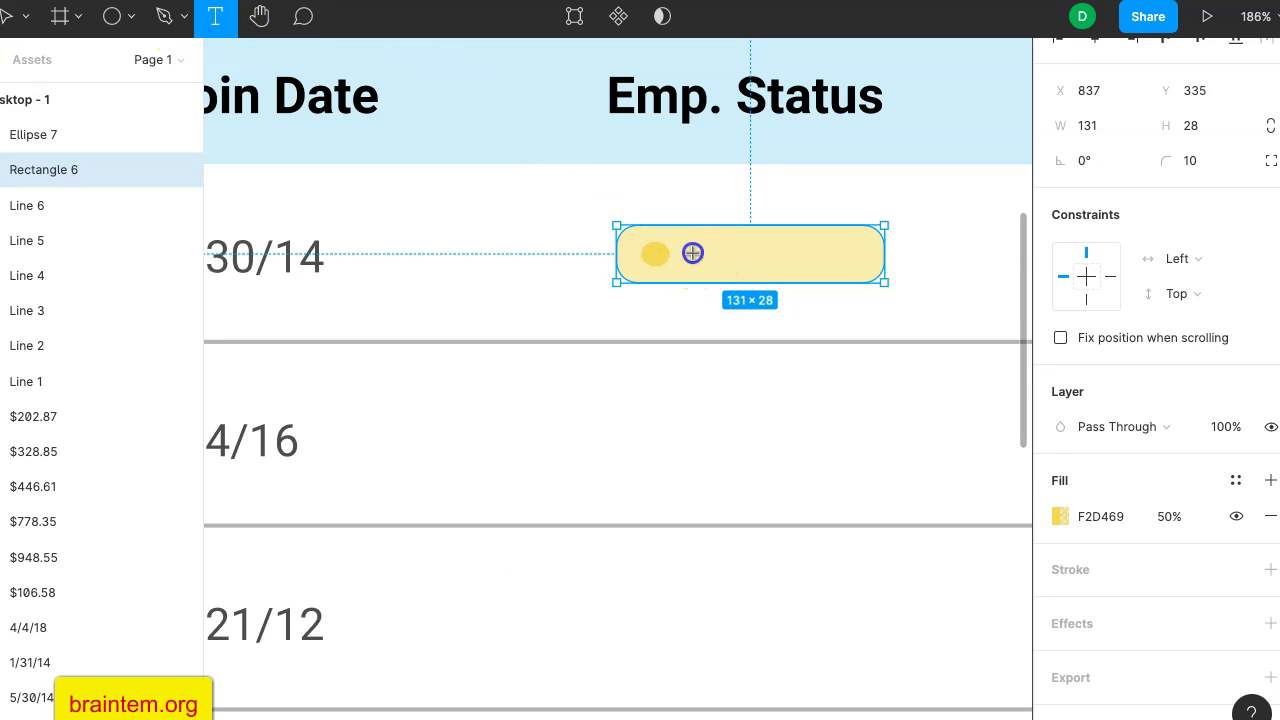
click(692, 253)
text(inactive)
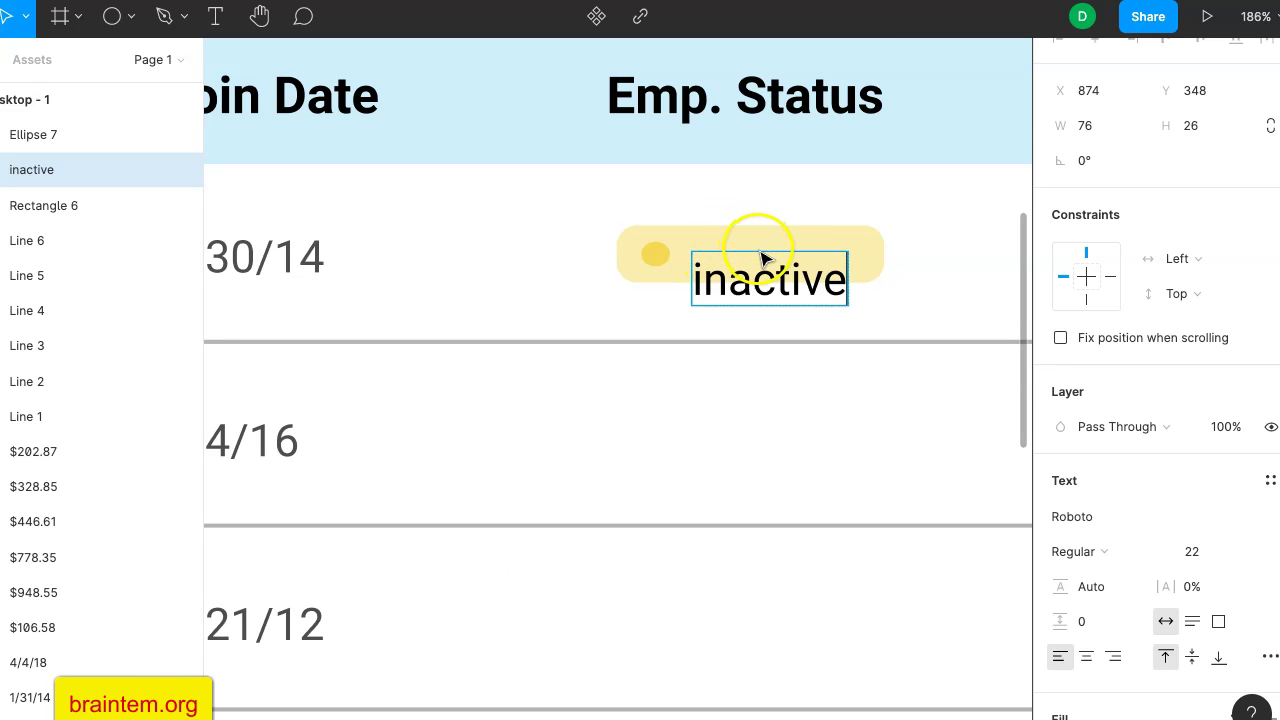
click(926, 268)
mouse_move(786, 282)
mouse_down()
mouse_move(800, 260)
mouse_move(802, 271)
mouse_up()
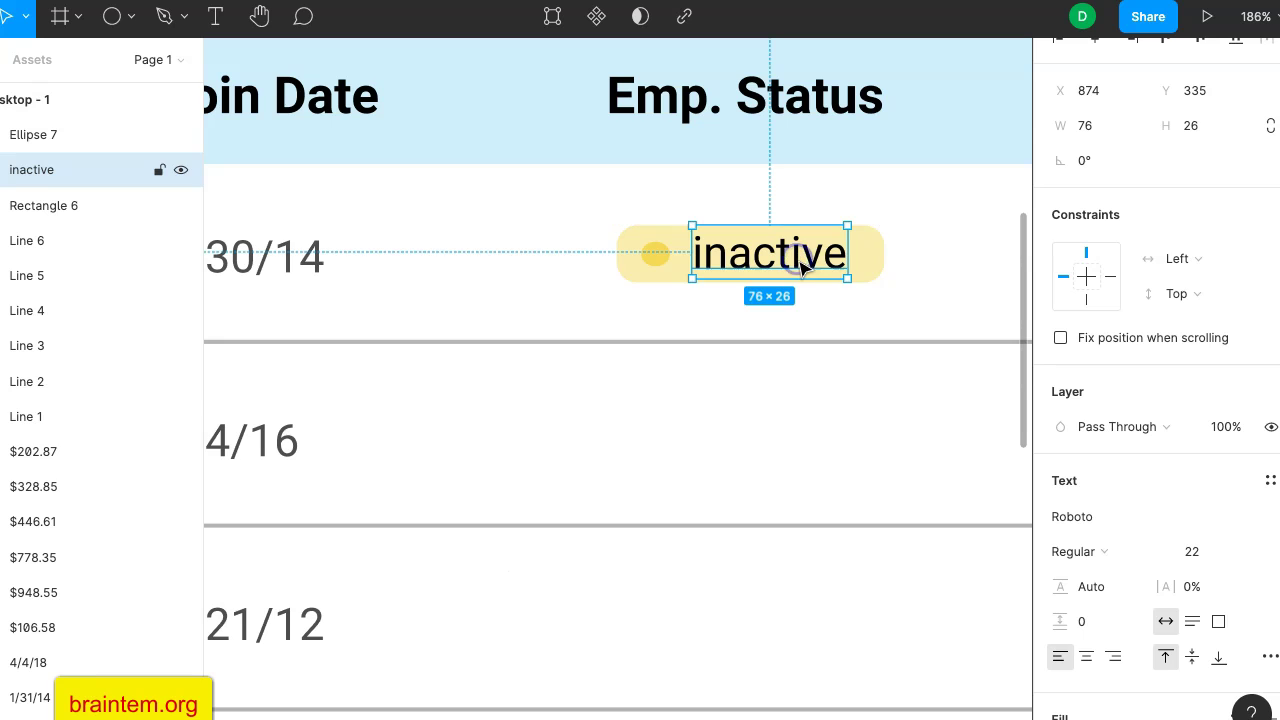
Set the font size of the "inactive" text to 15.
click(1190, 563)
text(15)
key(Return)
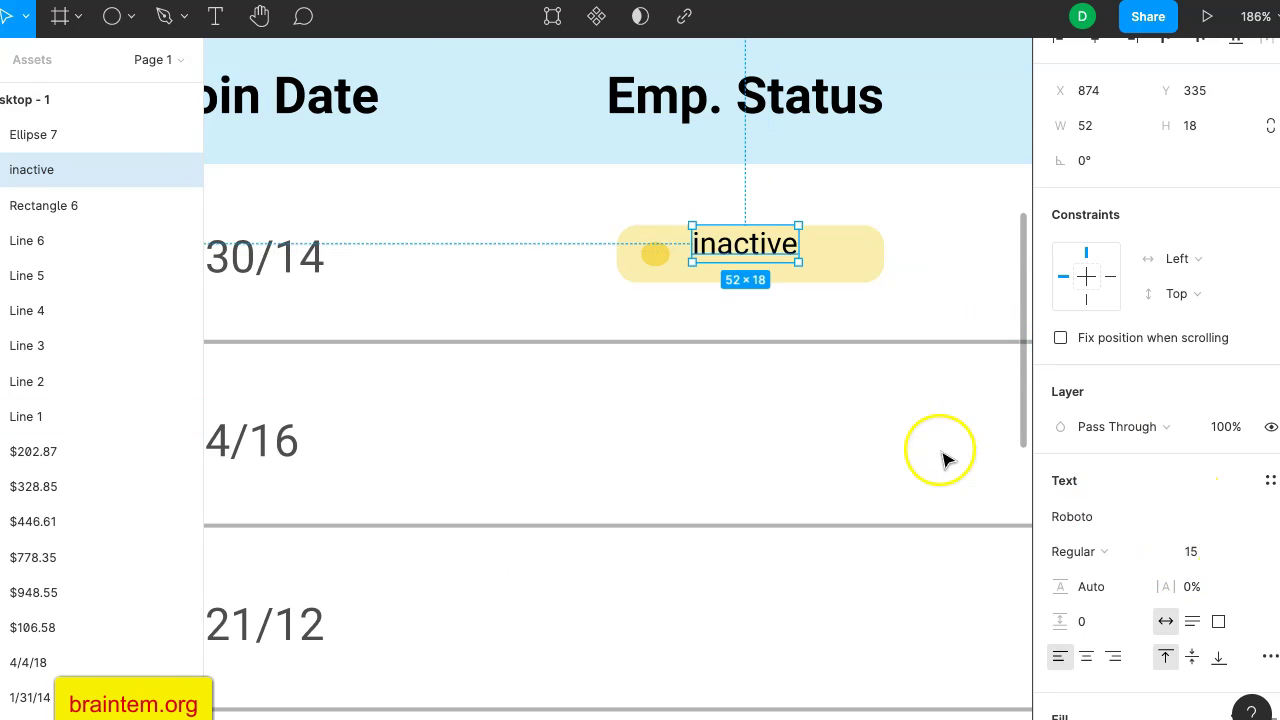
Move the "inactive" label down to Y 340, level with the dot, and set its font size to 20.
click(313, 262)
click(768, 250)
drag(773, 254, 776, 263)
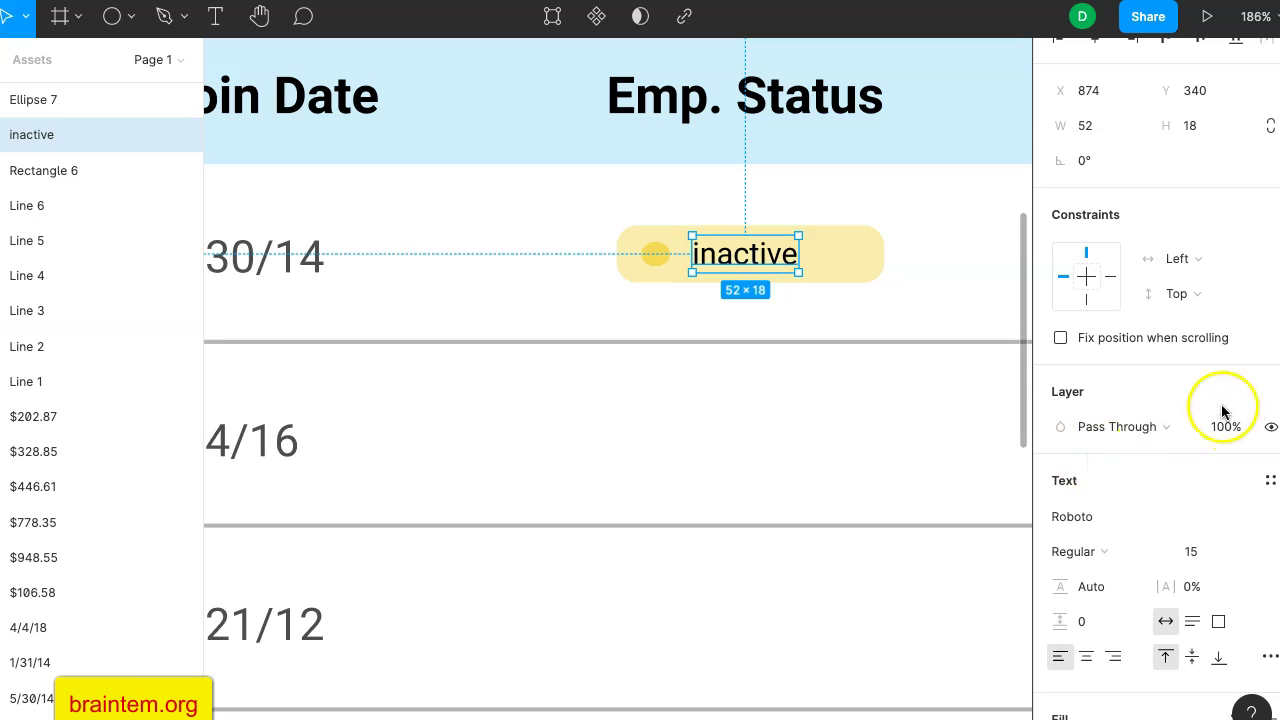
click(1187, 553)
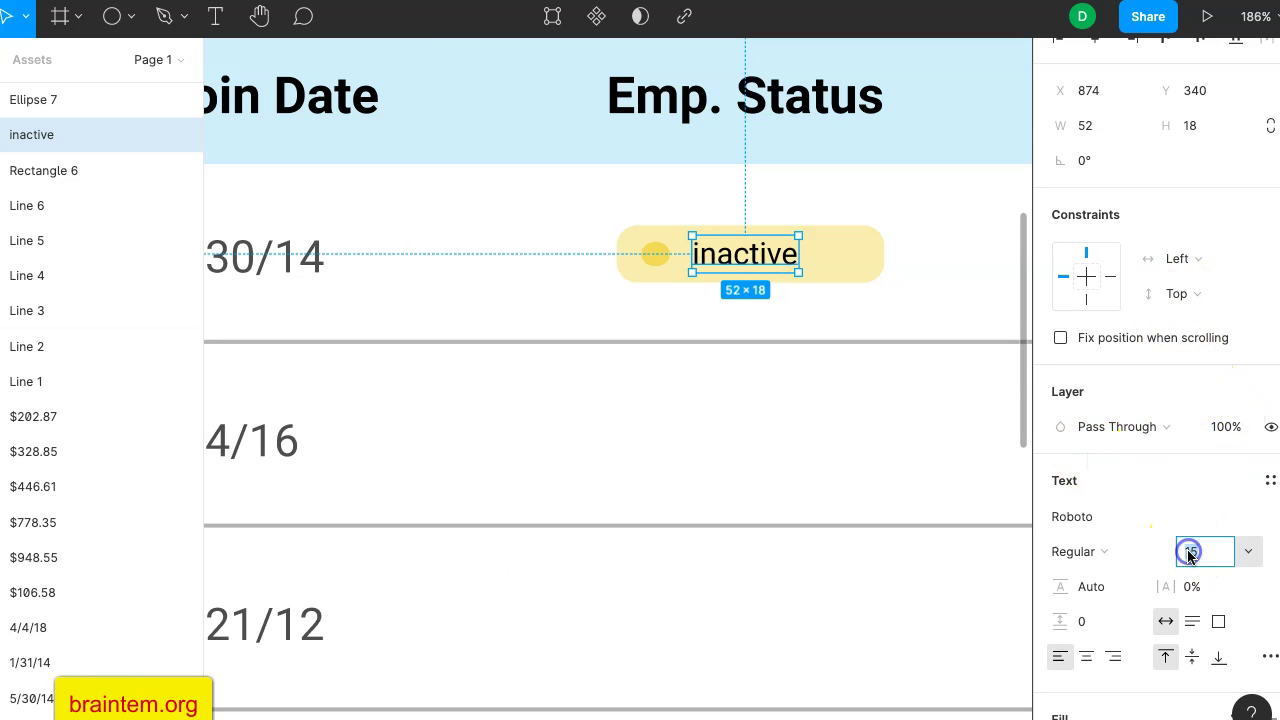
key(Return)
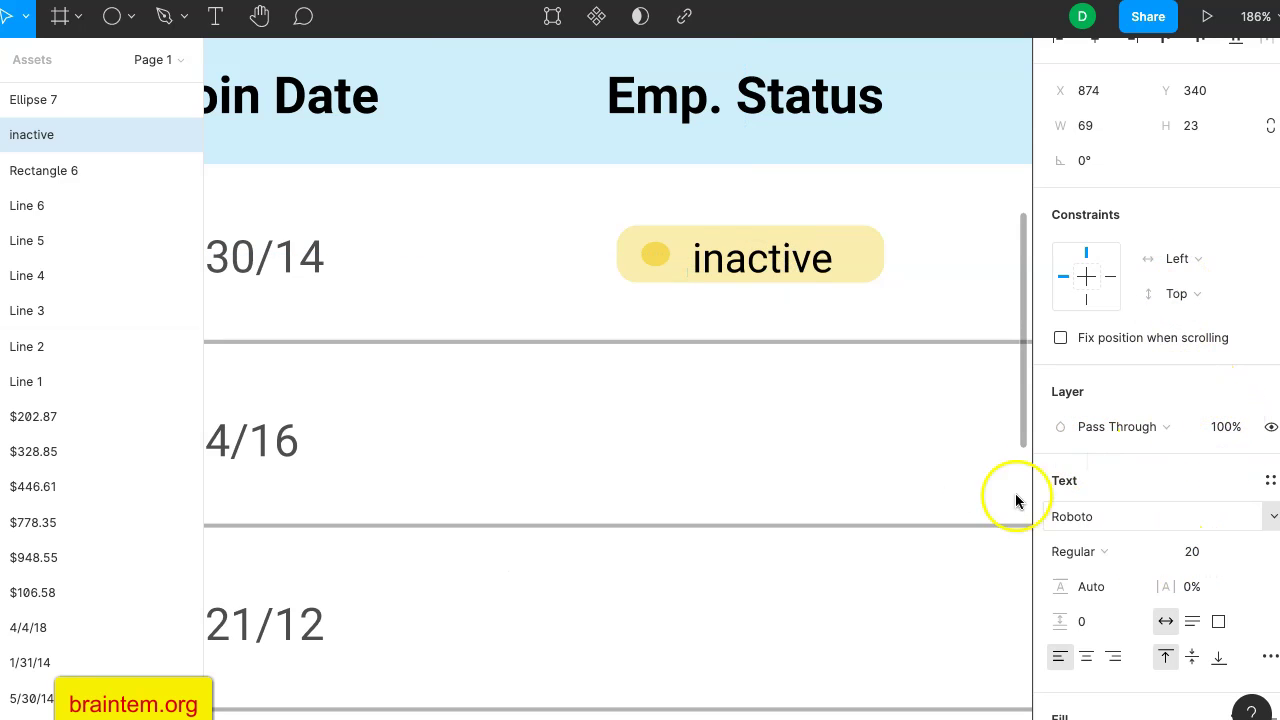
Nudge the "inactive" label up by 3 pixels to center it vertically in the status rectangle.
right_click(767, 257)
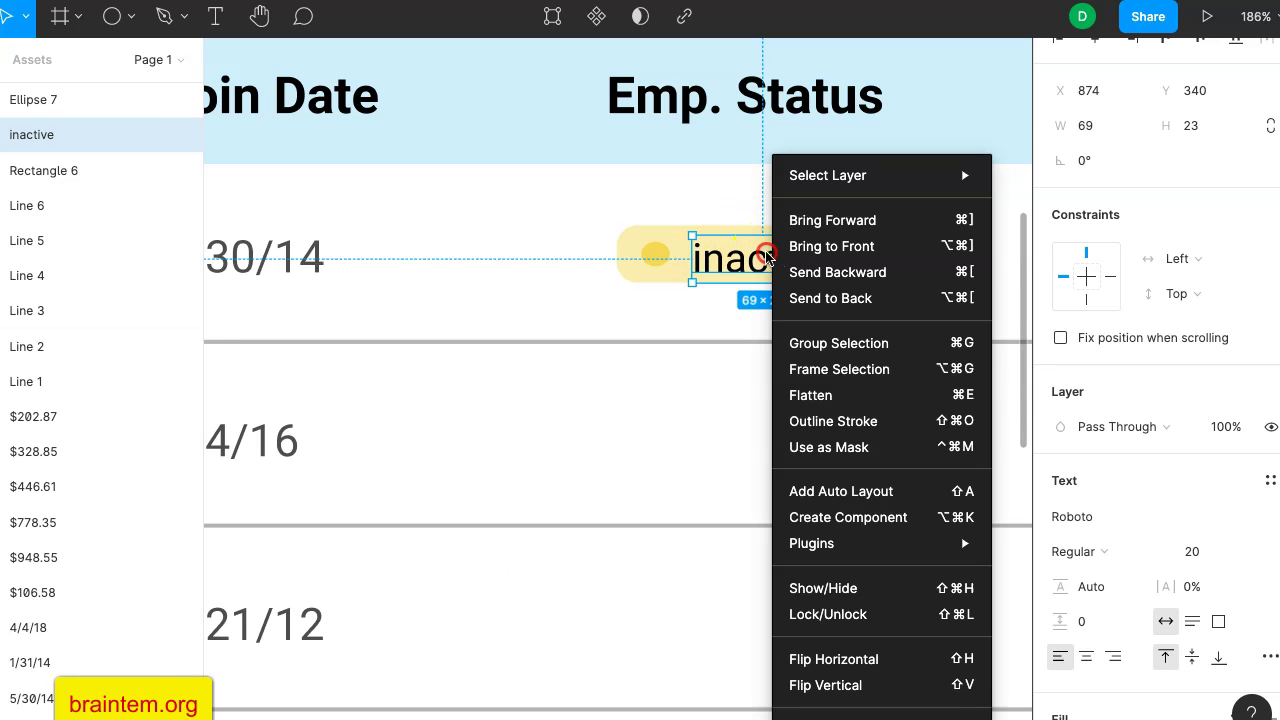
click(714, 312)
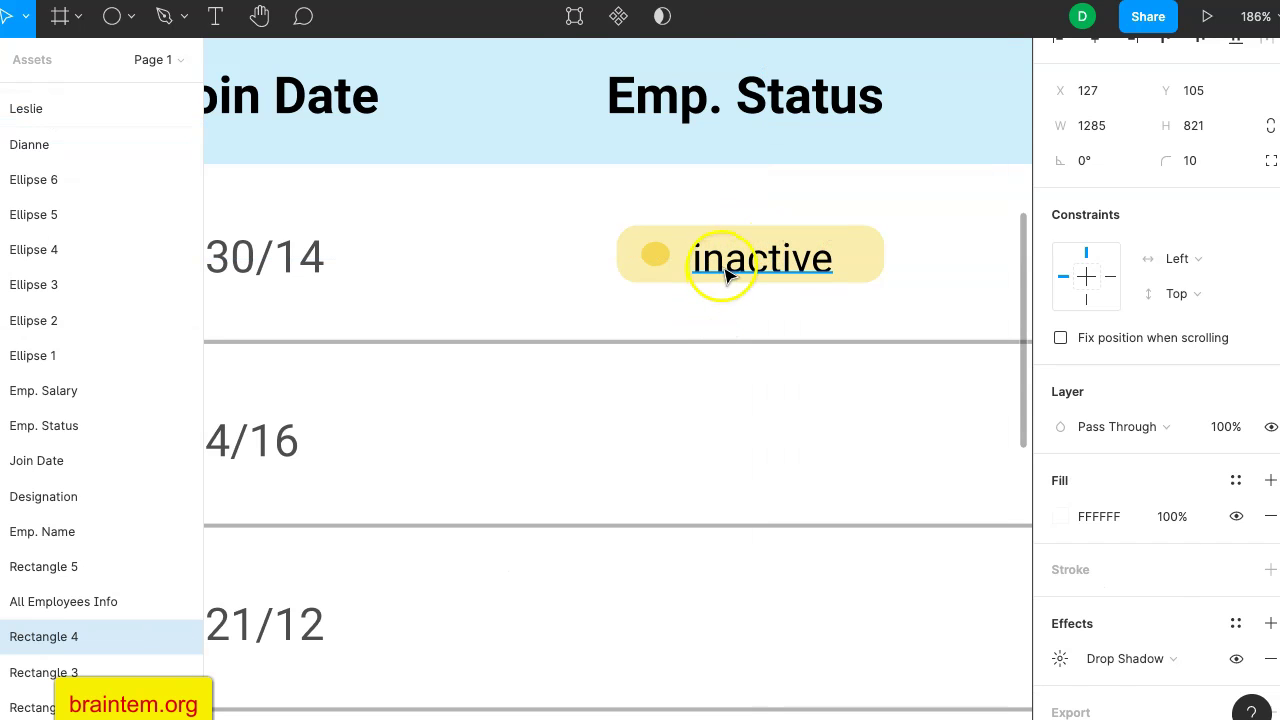
click(720, 266)
key(Up)
key(Up)
key(Up)
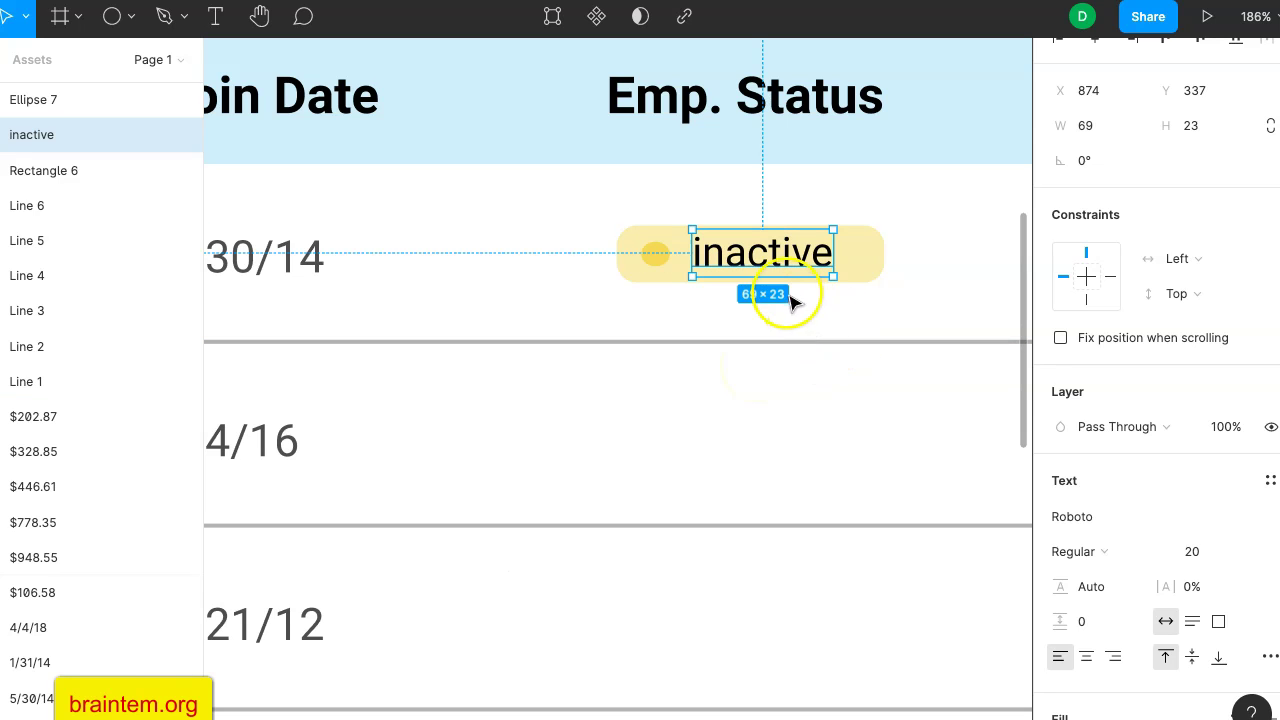
Change the status dot's fill to the stronger yellow EFCA44.
click(654, 255)
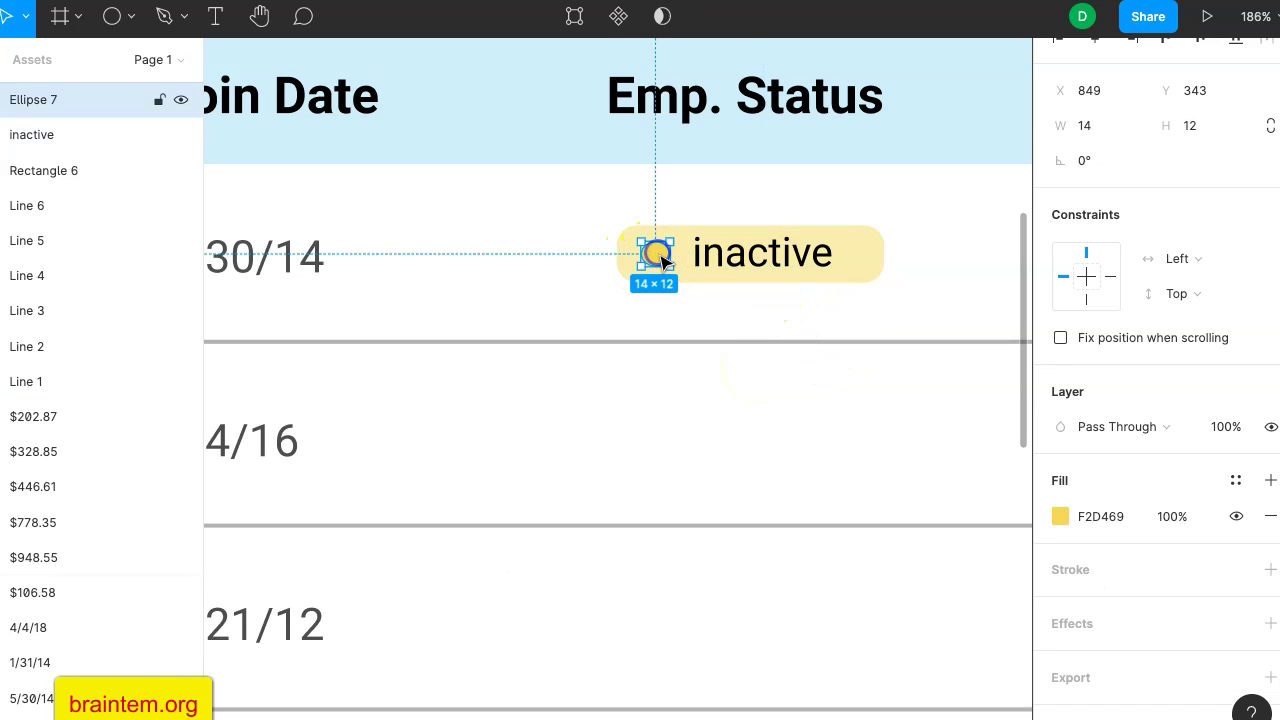
click(1060, 517)
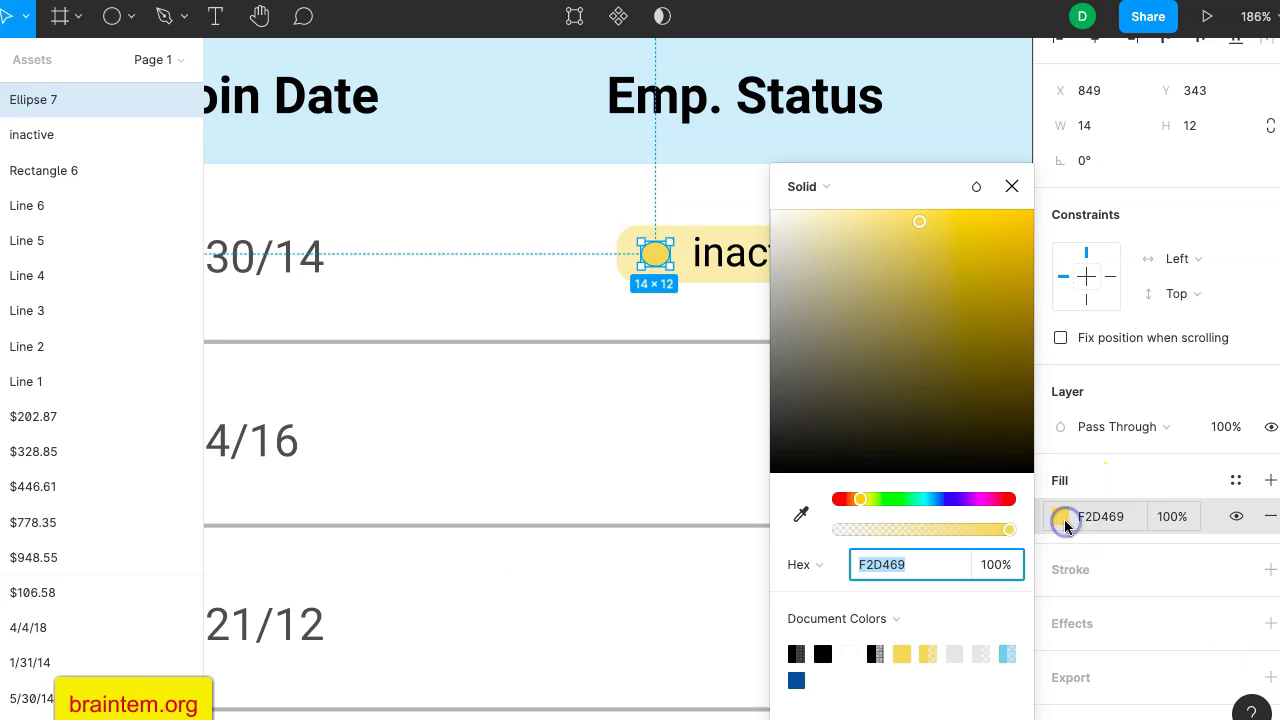
drag(920, 223, 958, 233)
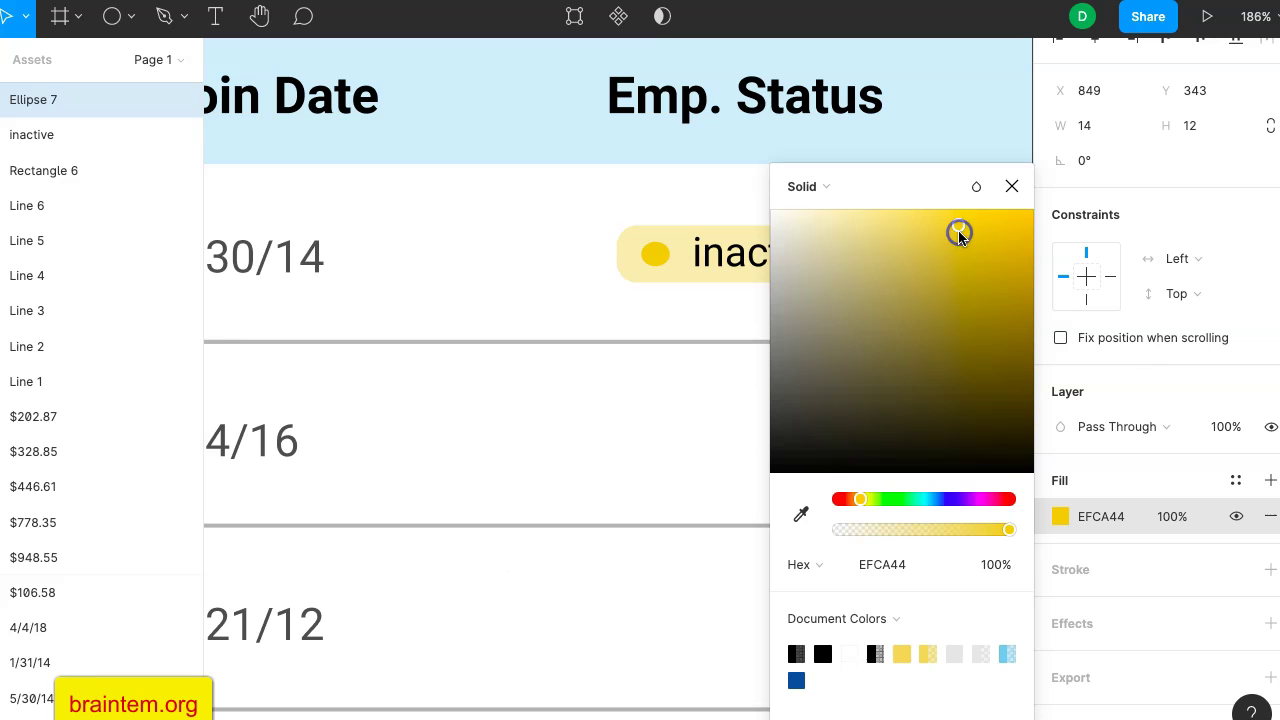
Match the fill of the "inactive" text to the status dot's yellow EFCA44.
click(720, 258)
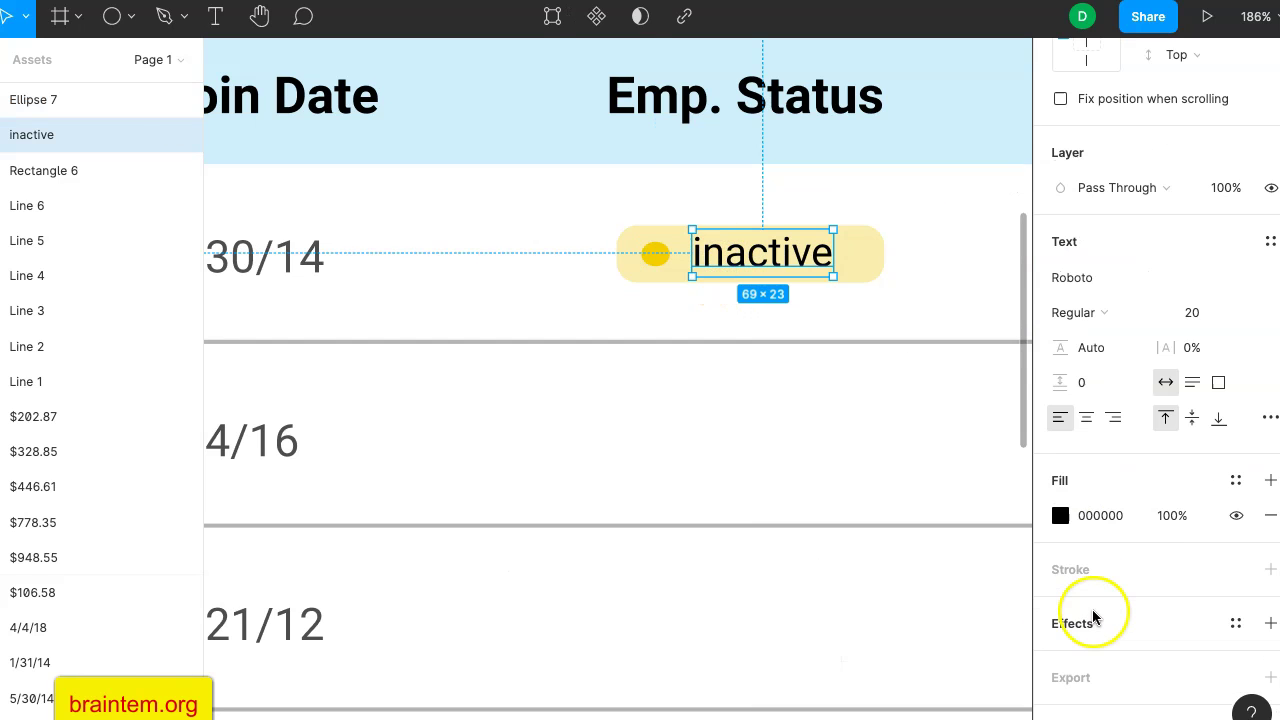
click(1060, 515)
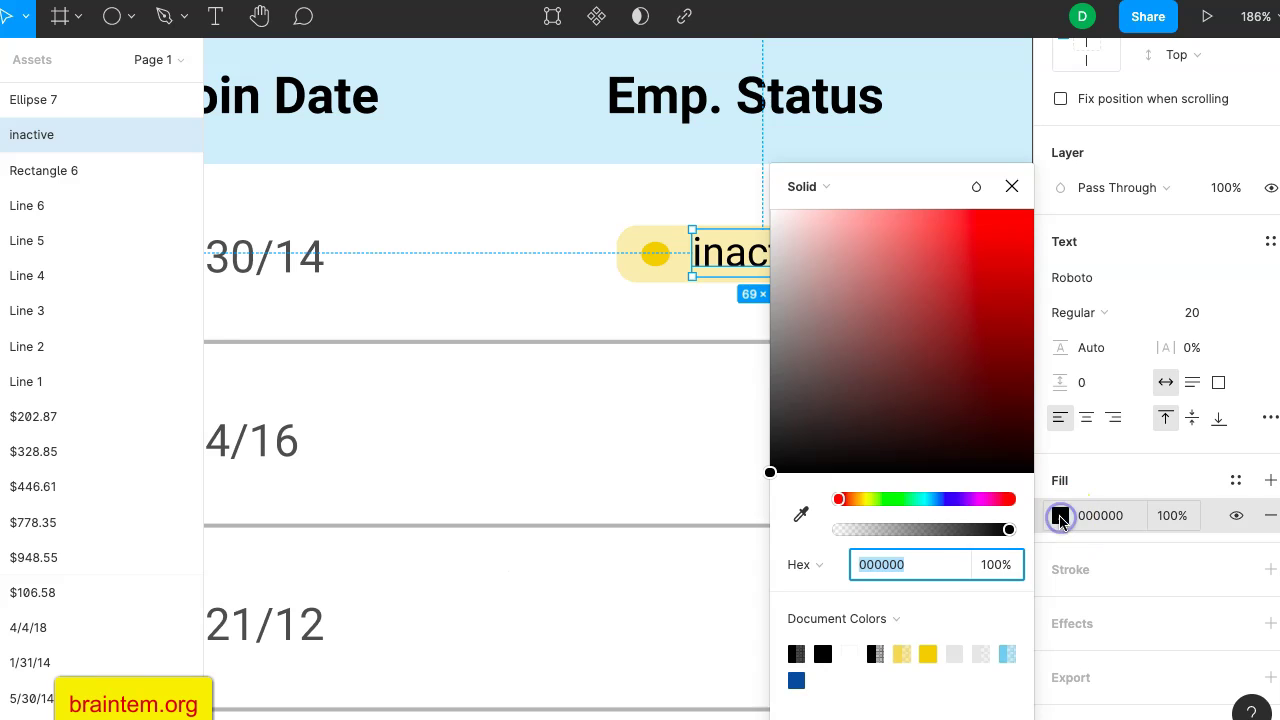
click(928, 653)
click(657, 374)
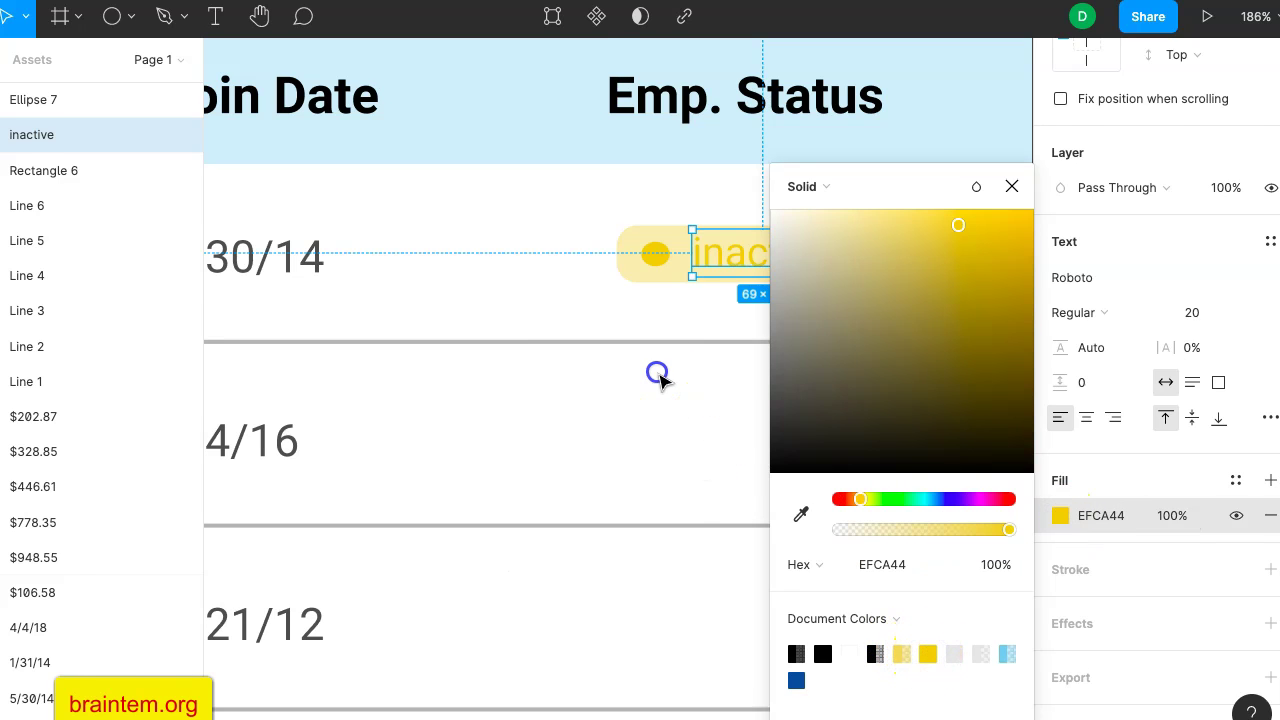
scroll(838, 307, down, 2)
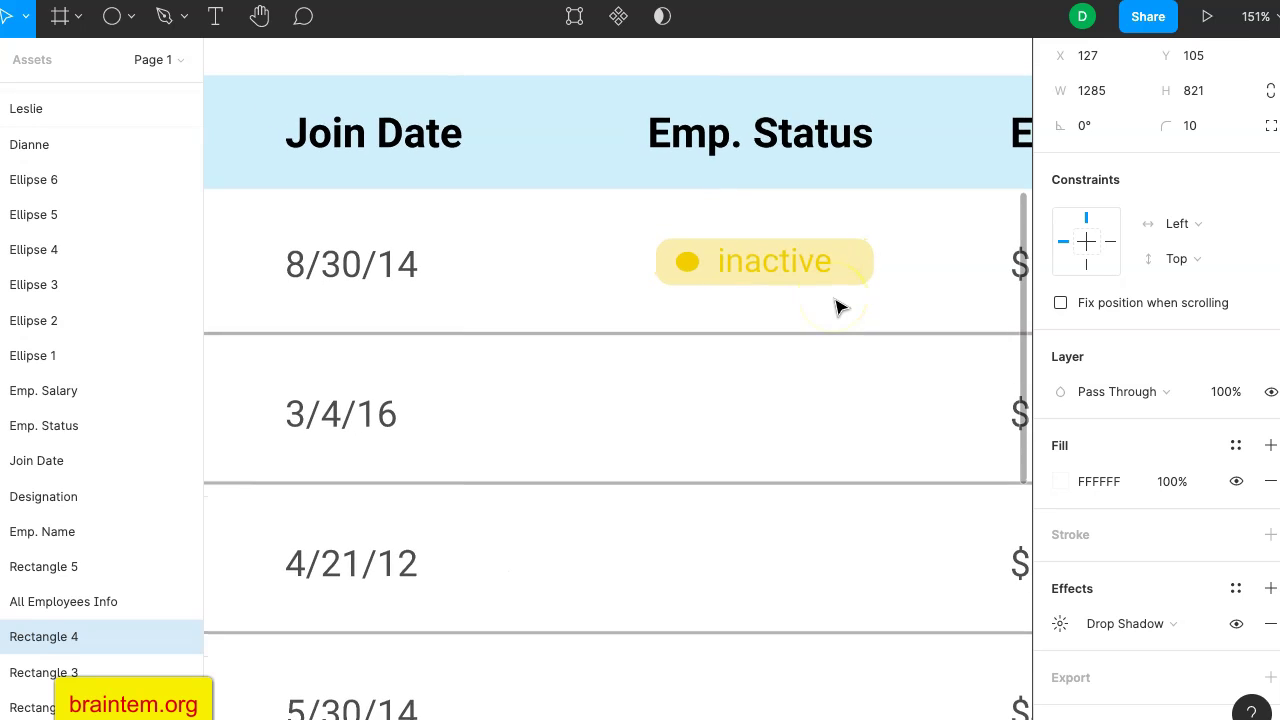
click(803, 268)
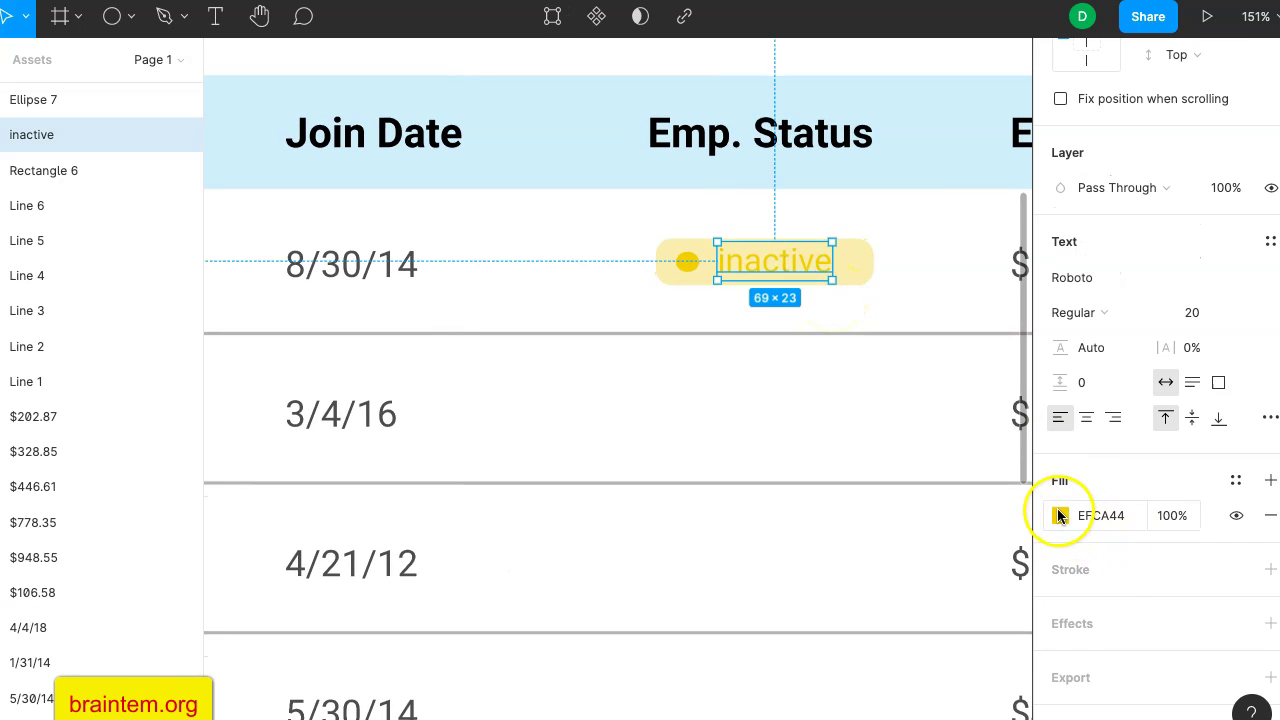
click(1058, 515)
click(857, 574)
click(800, 514)
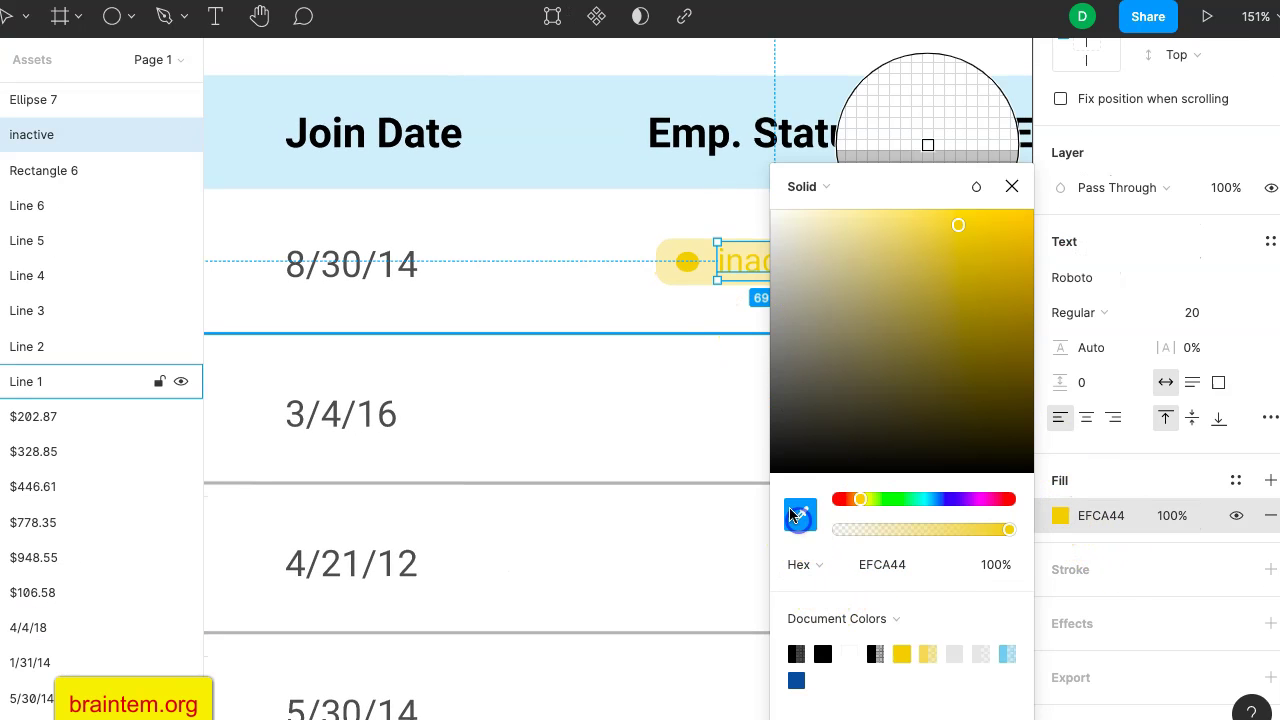
click(688, 262)
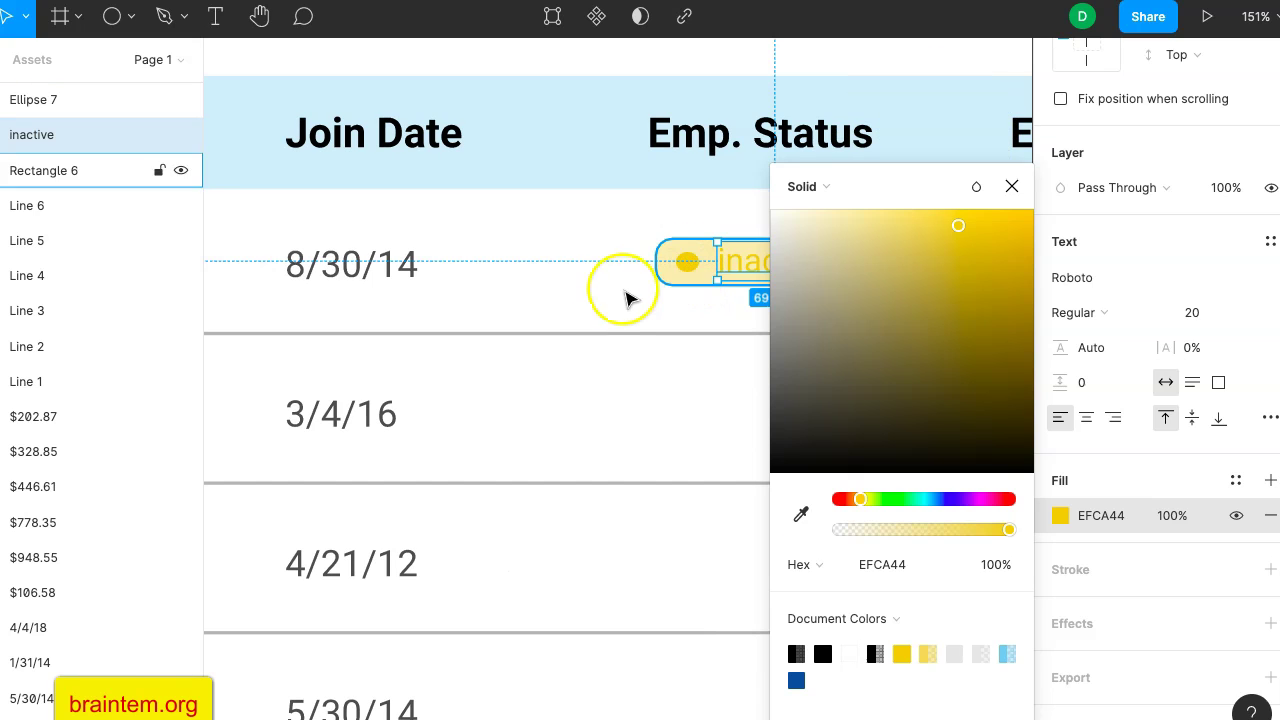
click(580, 300)
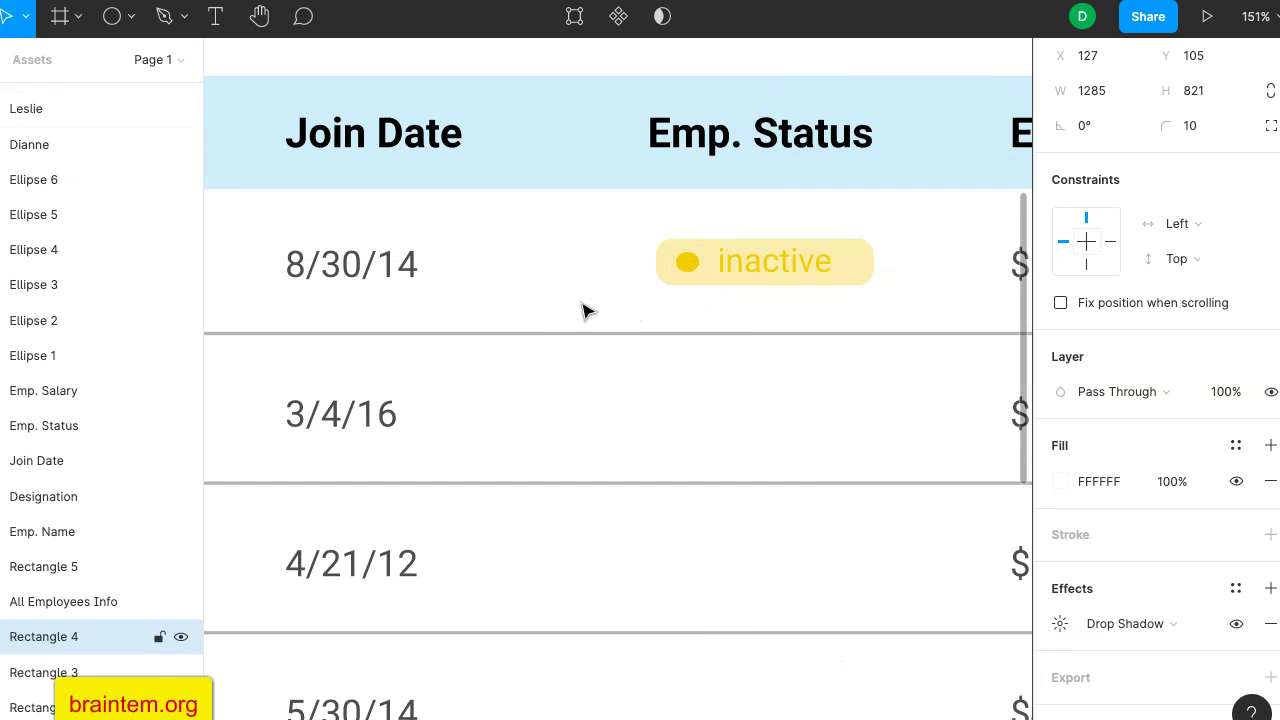
scroll(655, 345, down, 5)
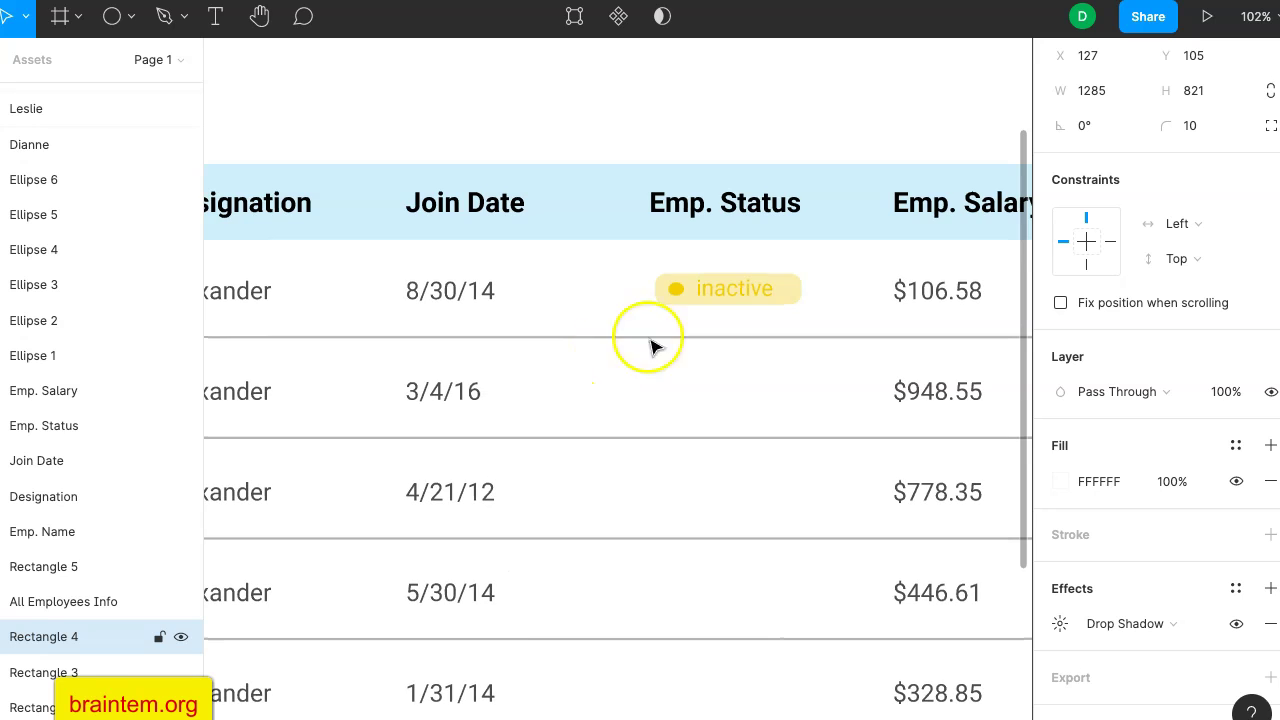
Group the "inactive" text, its rounded rectangle and the status dot into one badge.
scroll(758, 306, up, 6)
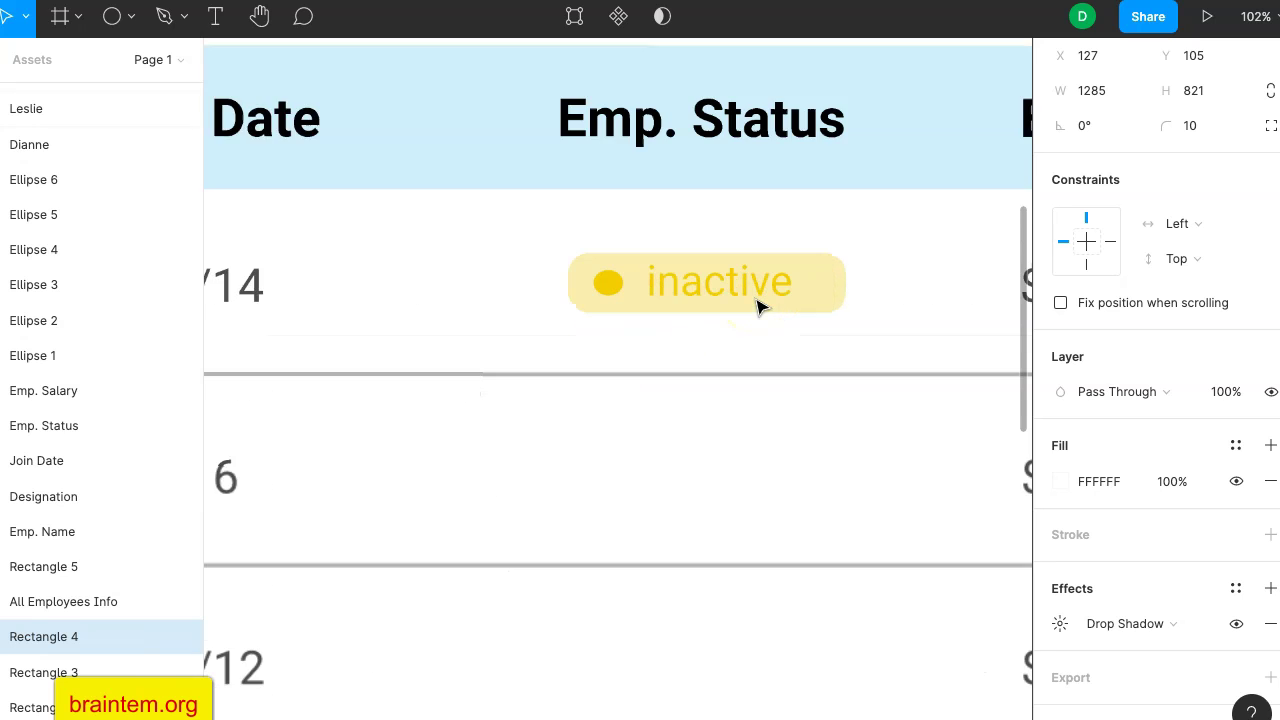
click(738, 282)
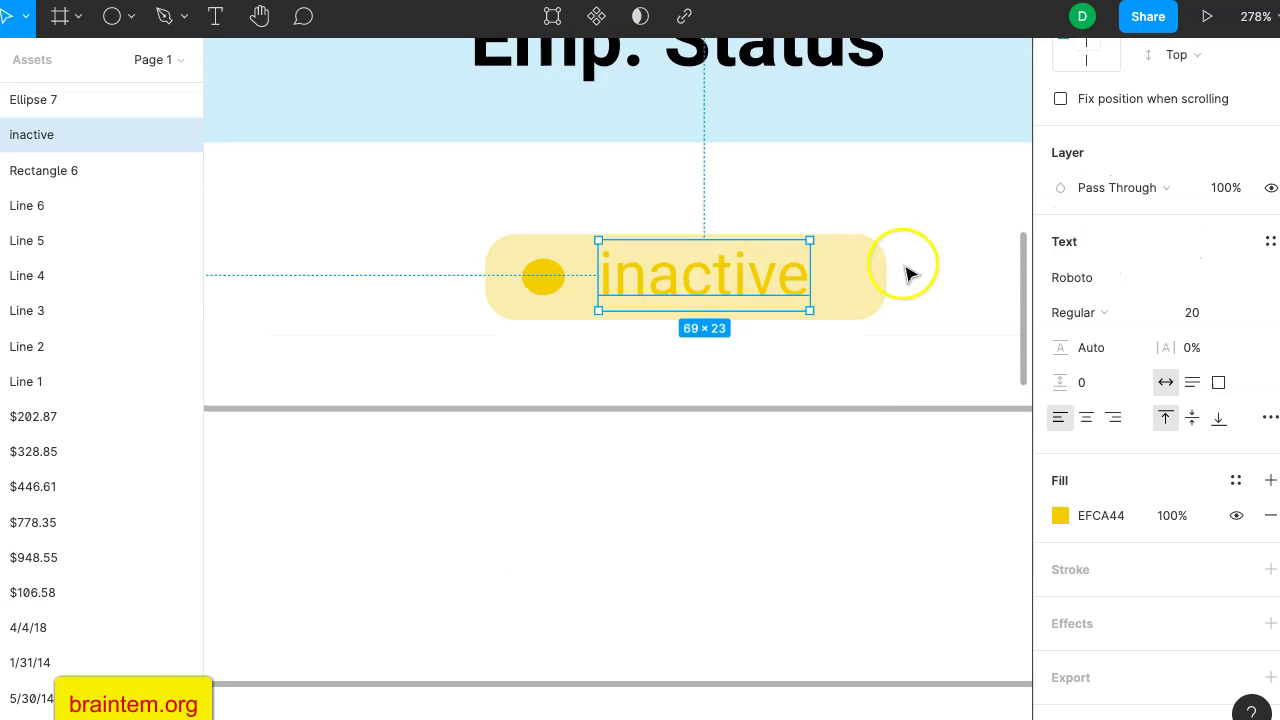
shift+click(853, 282)
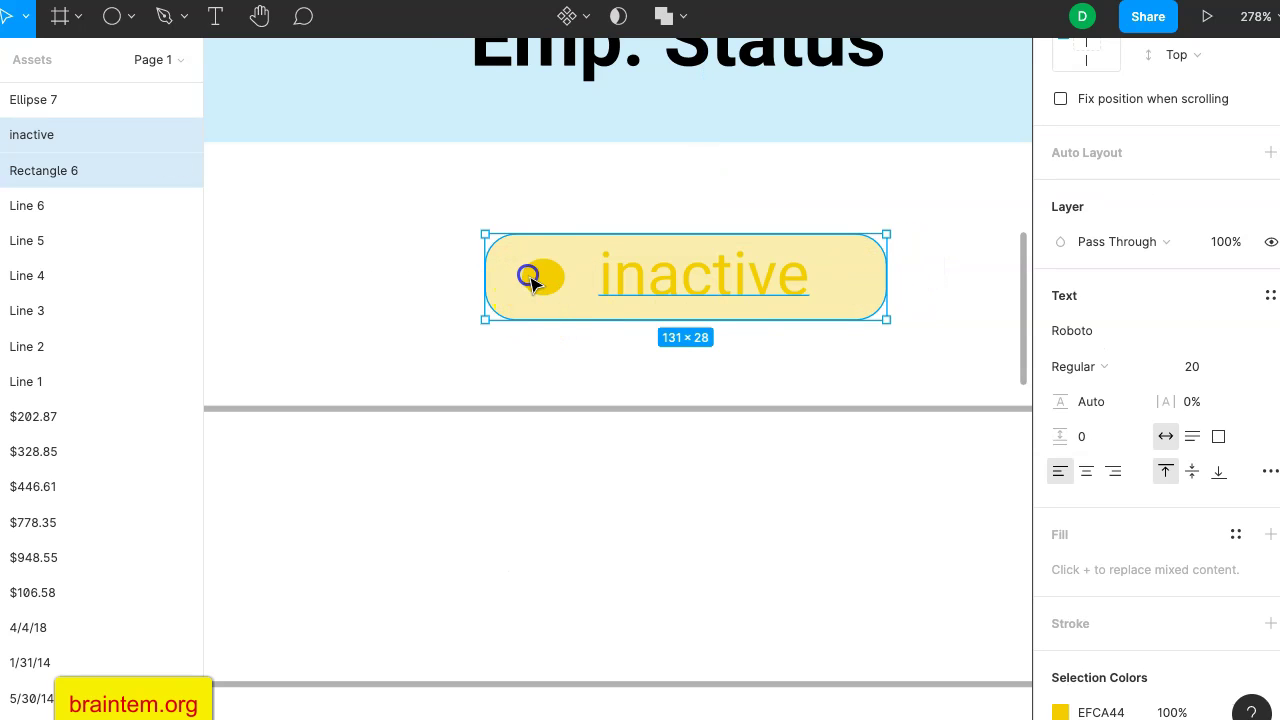
shift+click(529, 277)
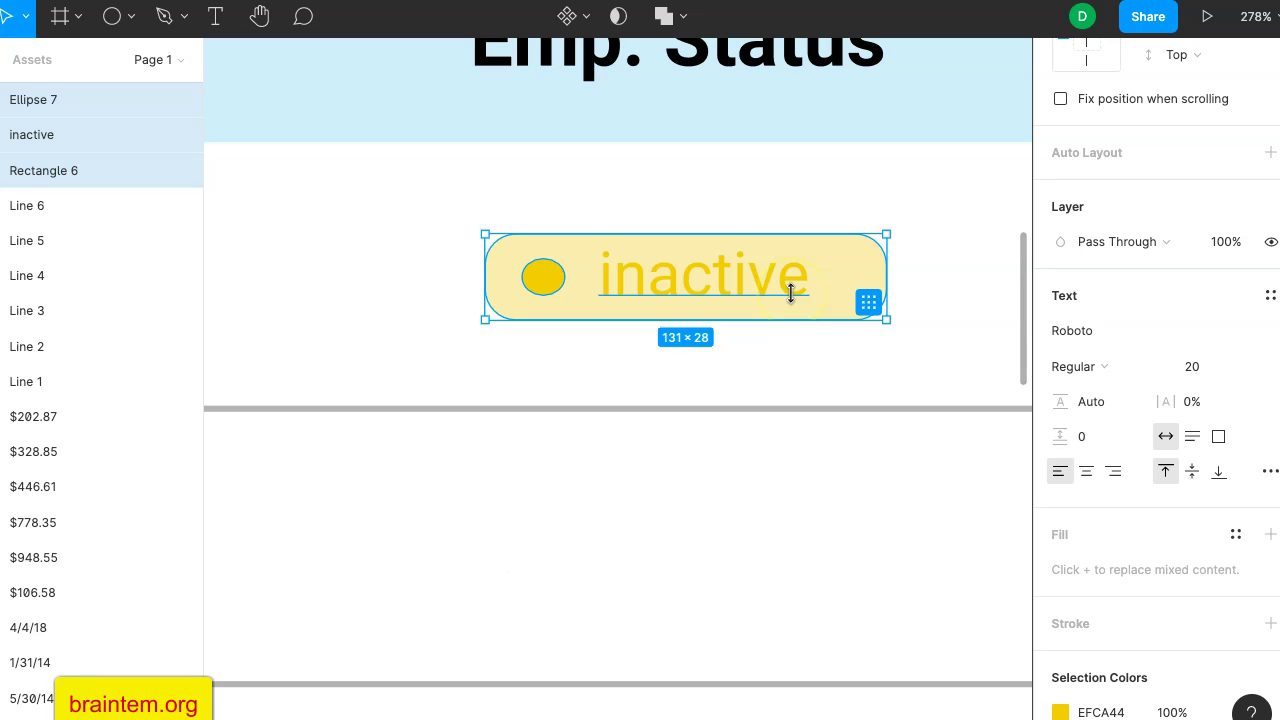
right_click(598, 274)
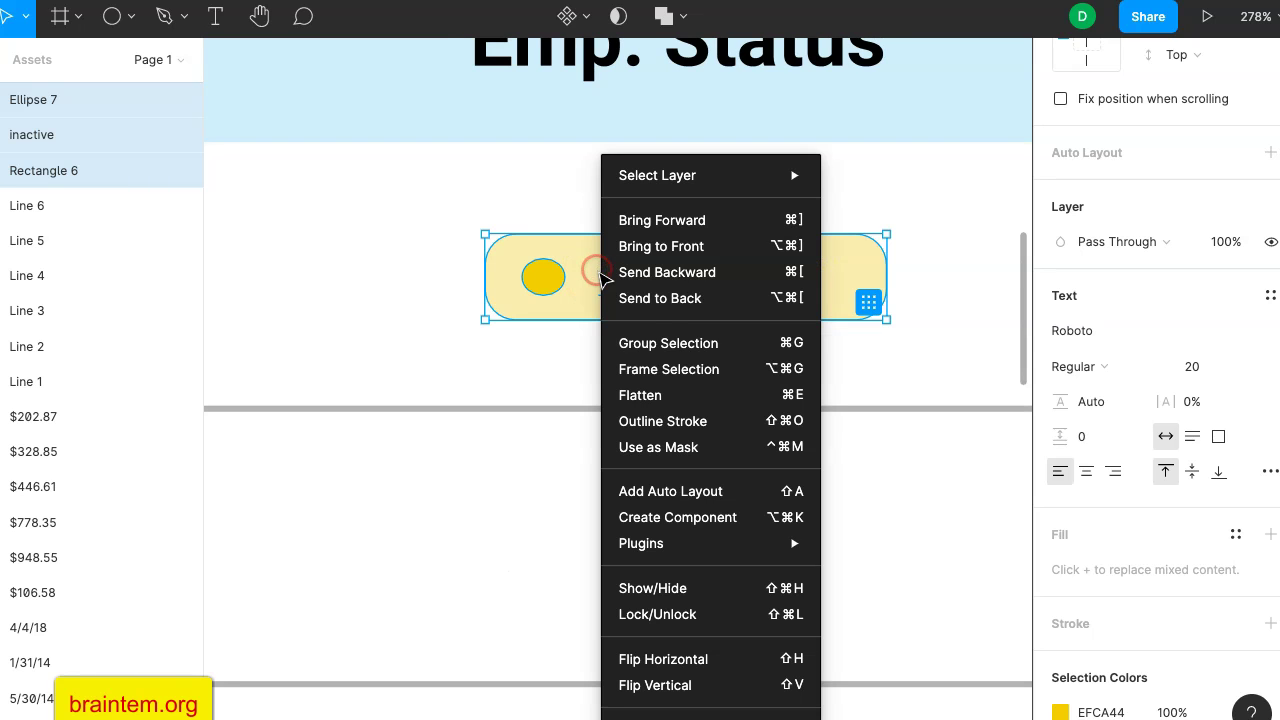
click(643, 343)
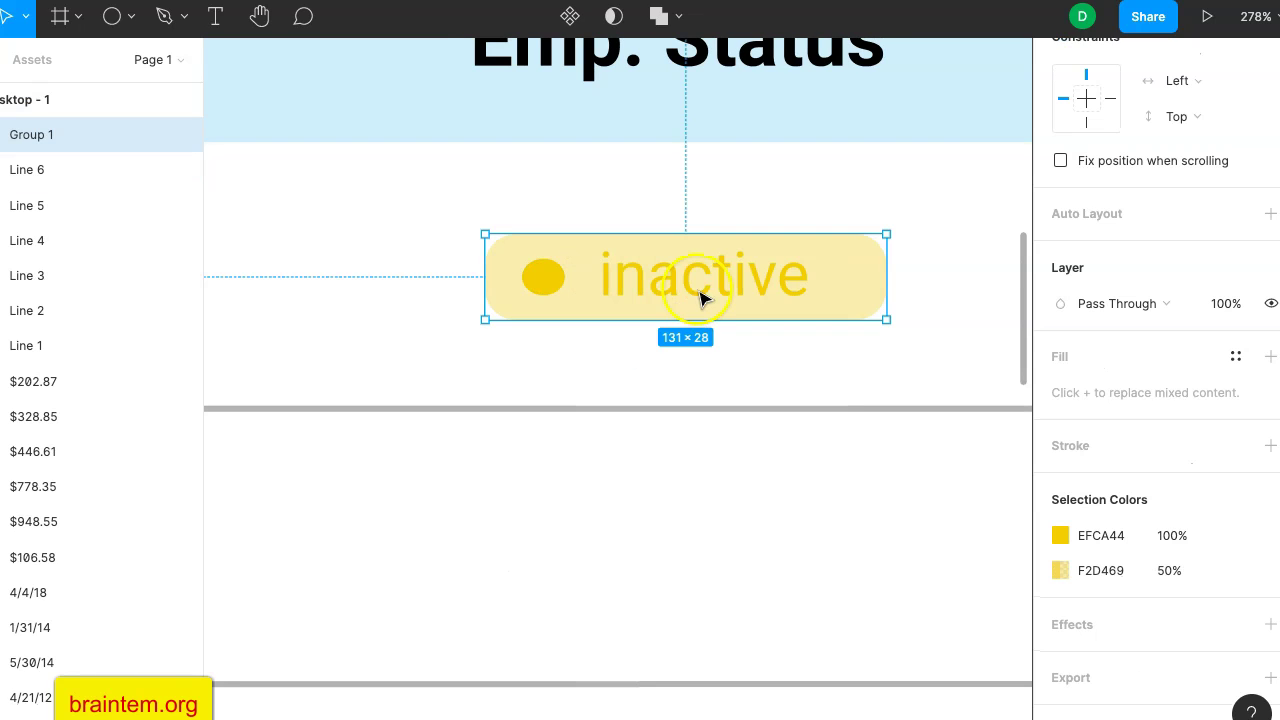
Duplicate the "inactive" badge group and place the copy in the Emp. Status column of the second row (3/4/16).
click(767, 325)
key(ctrl+d)
scroll(757, 394, down, 5)
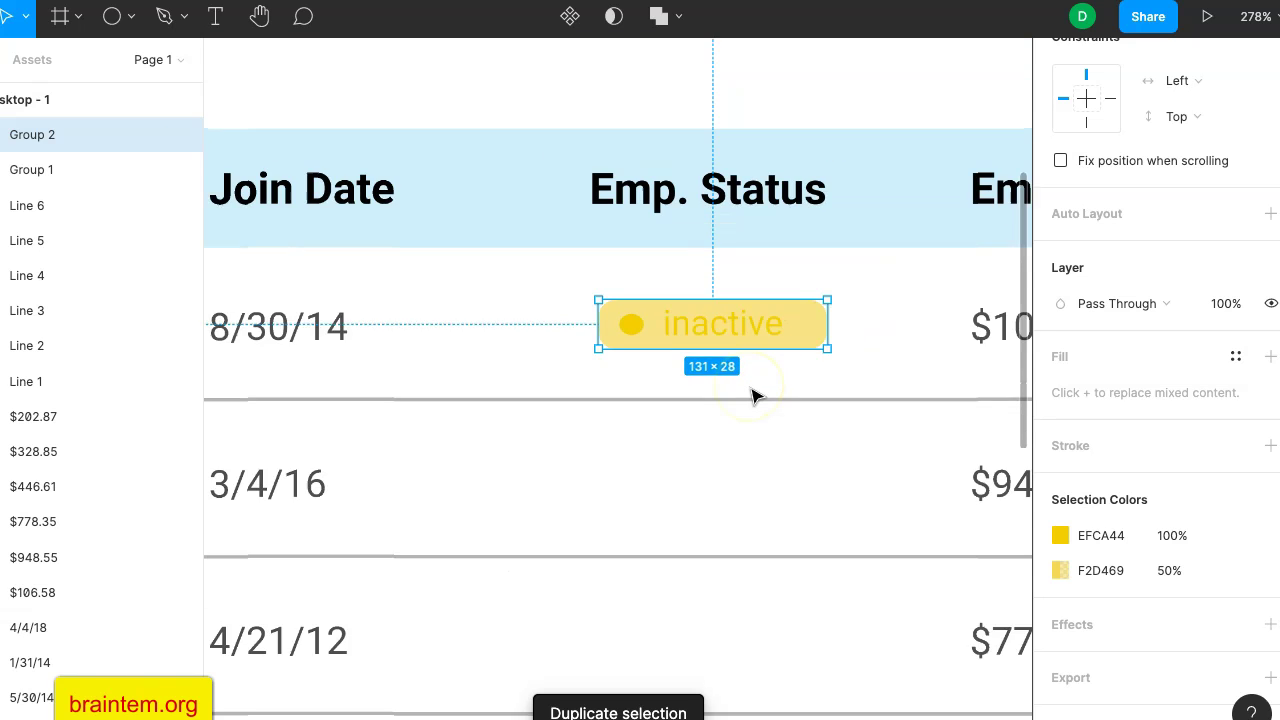
scroll(755, 396, down, 4)
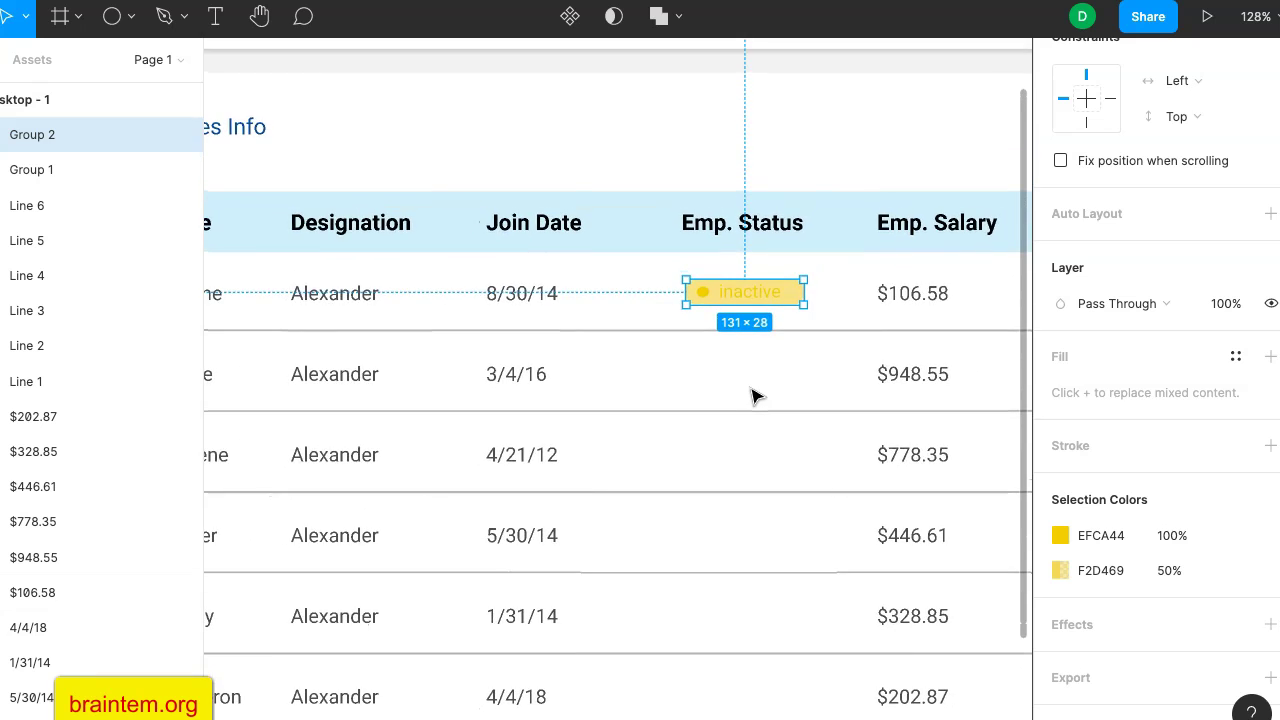
scroll(755, 396, down, 2)
click(757, 193)
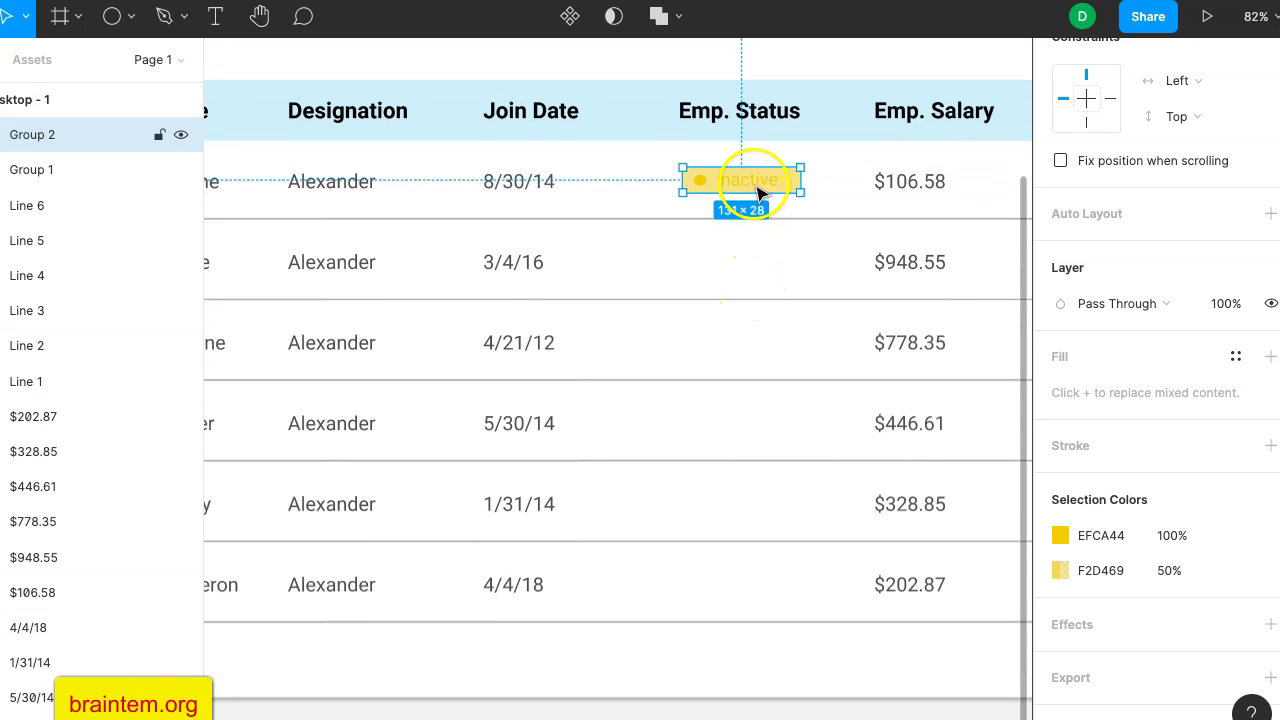
drag(757, 190, 766, 265)
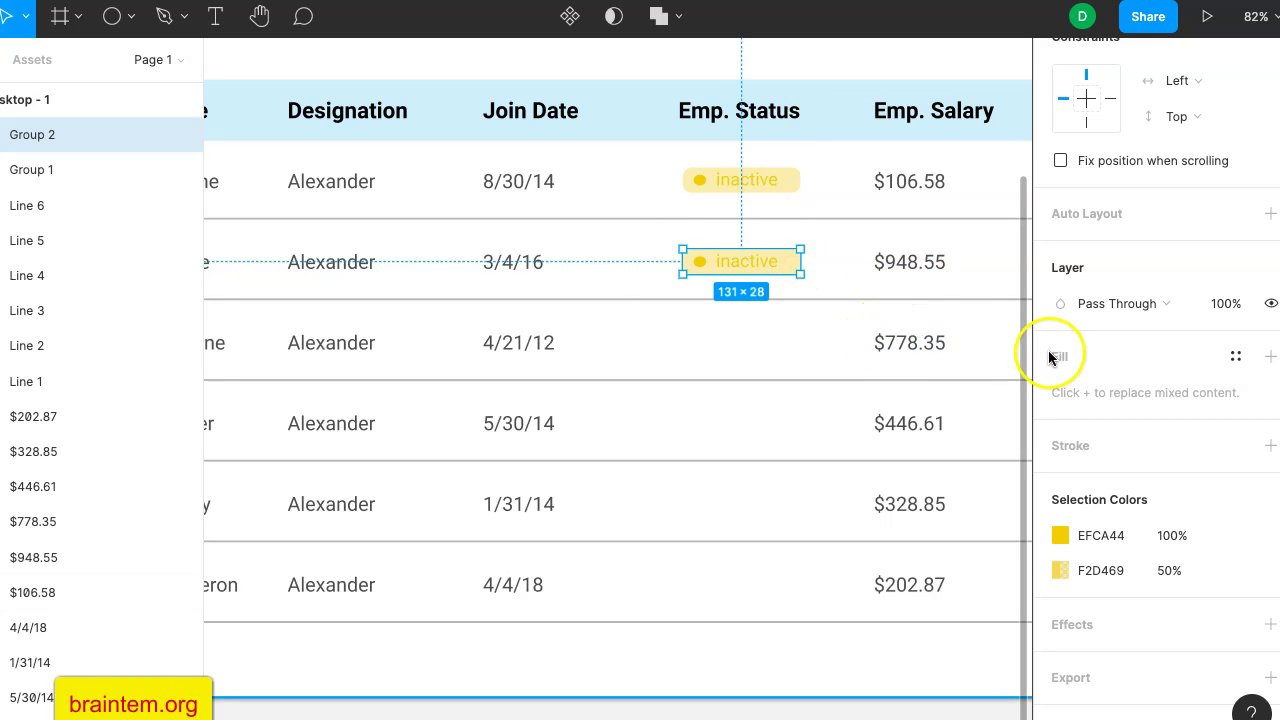
Repeat the badge duplication four times at the same spacing to fill the remaining table rows.
key(ctrl+d)
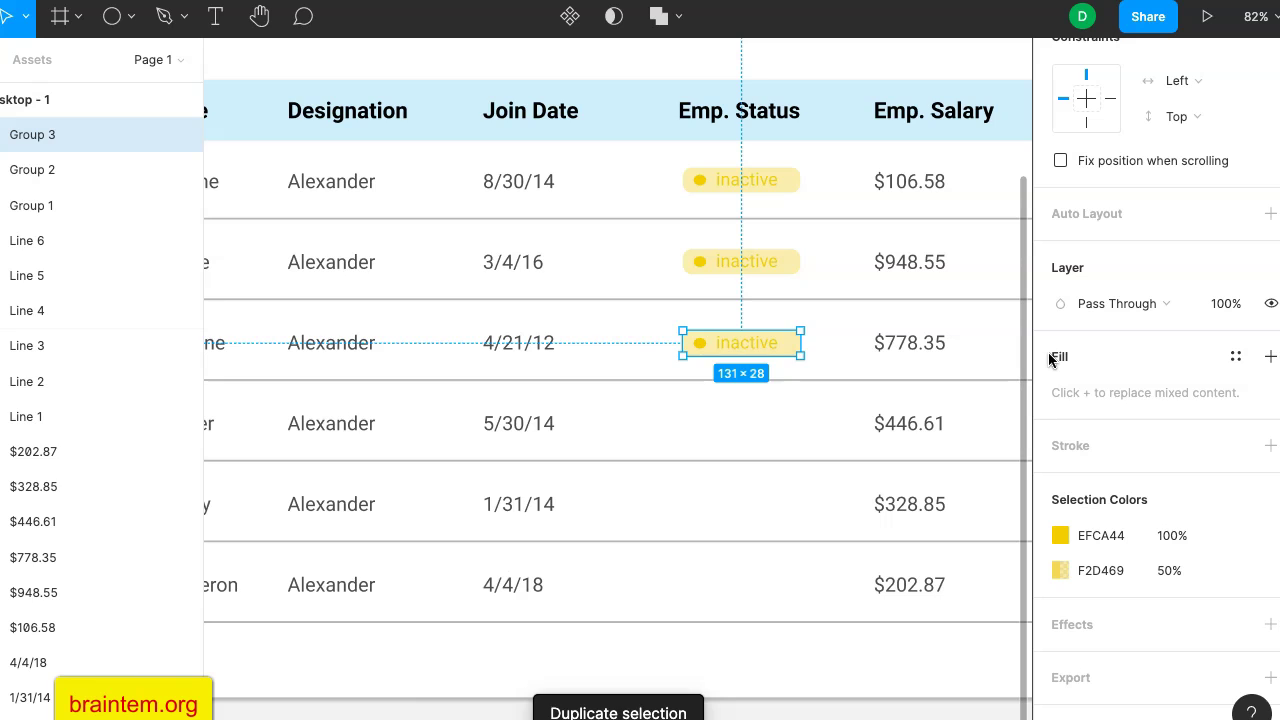
key(ctrl+d)
key(ctrl+d)
key(ctrl+d)
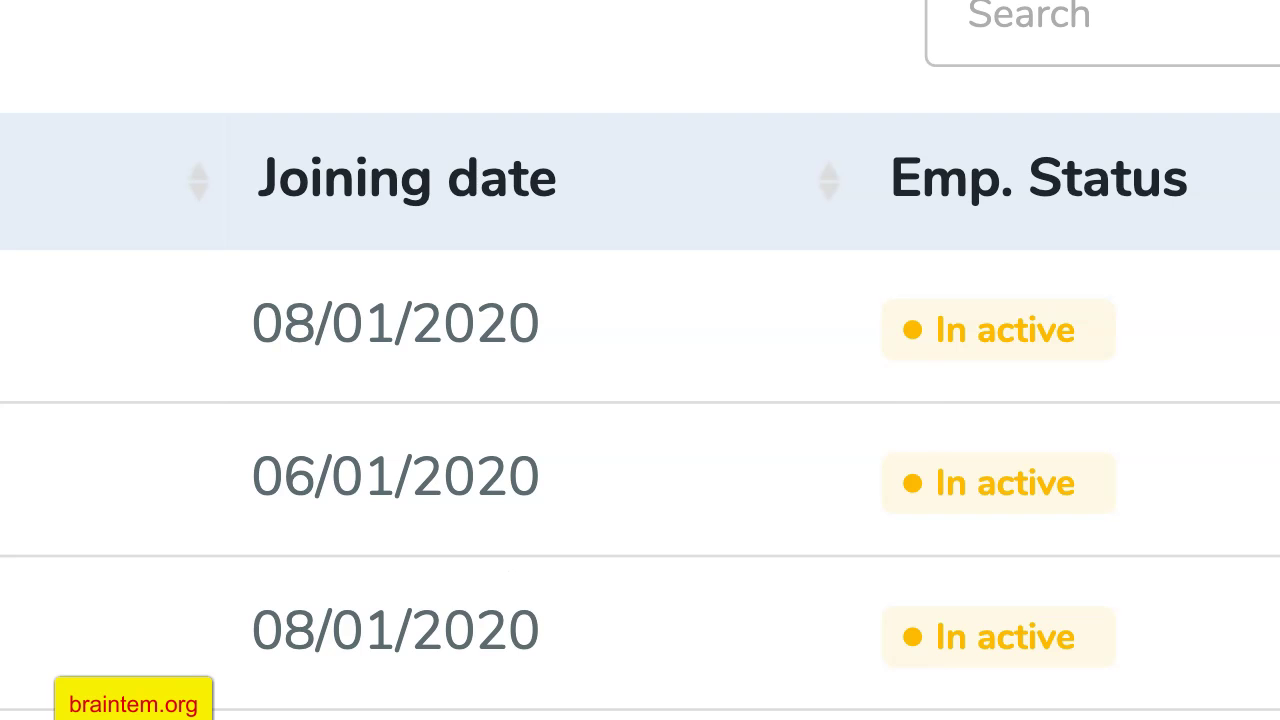
Change the fill of the last row's badge rectangle to mint green 69F2C9 at 38% opacity.
scroll(907, 422, down, 4)
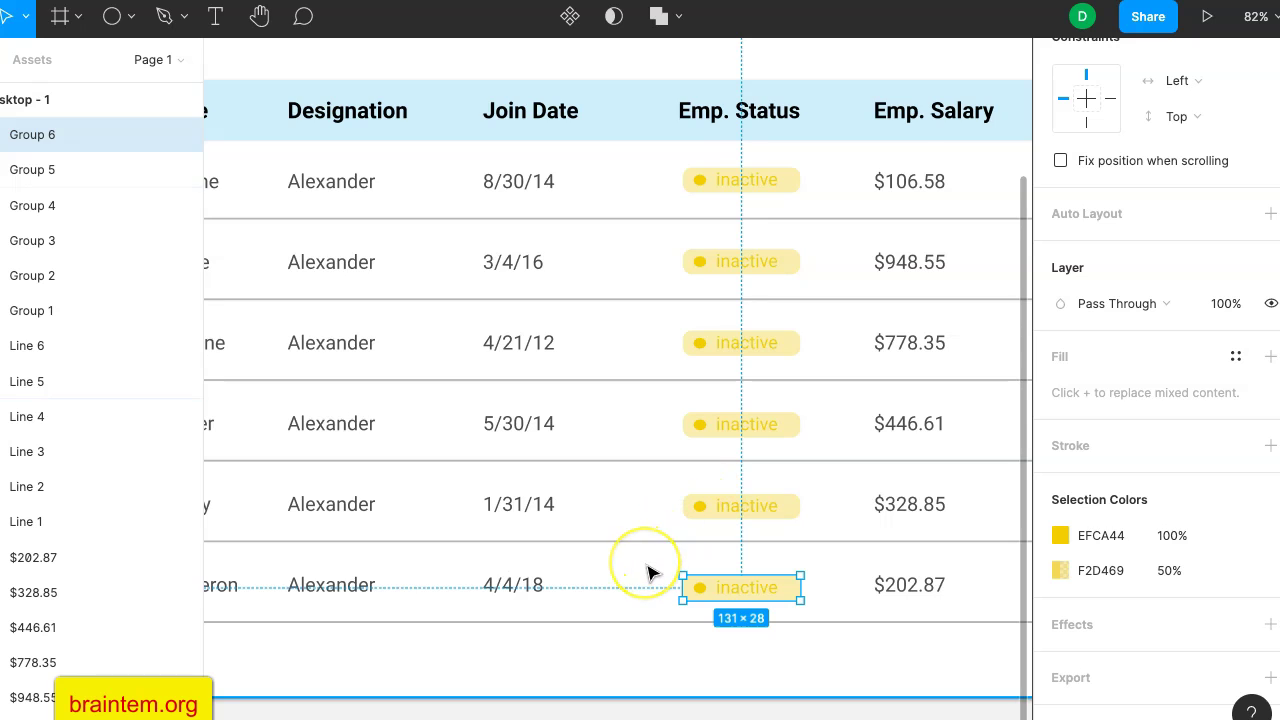
scroll(651, 571, up, 5)
scroll(651, 571, up, 7)
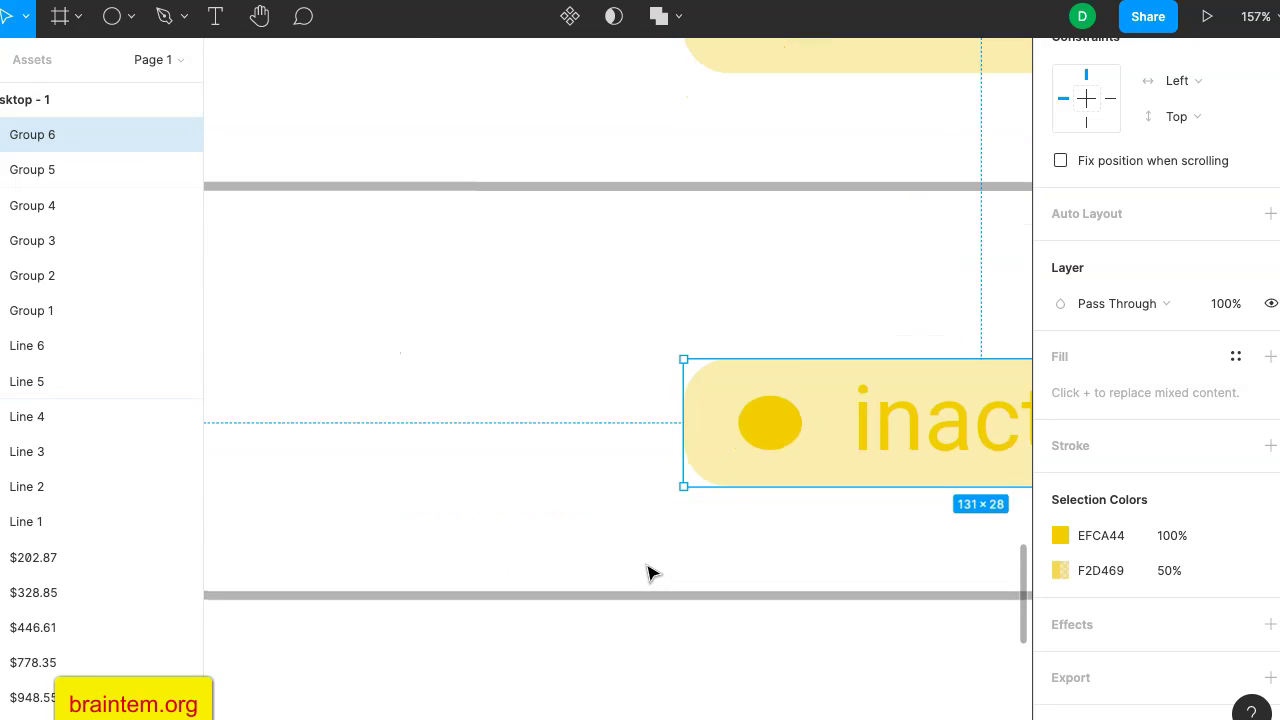
double_click(720, 445)
click(1058, 520)
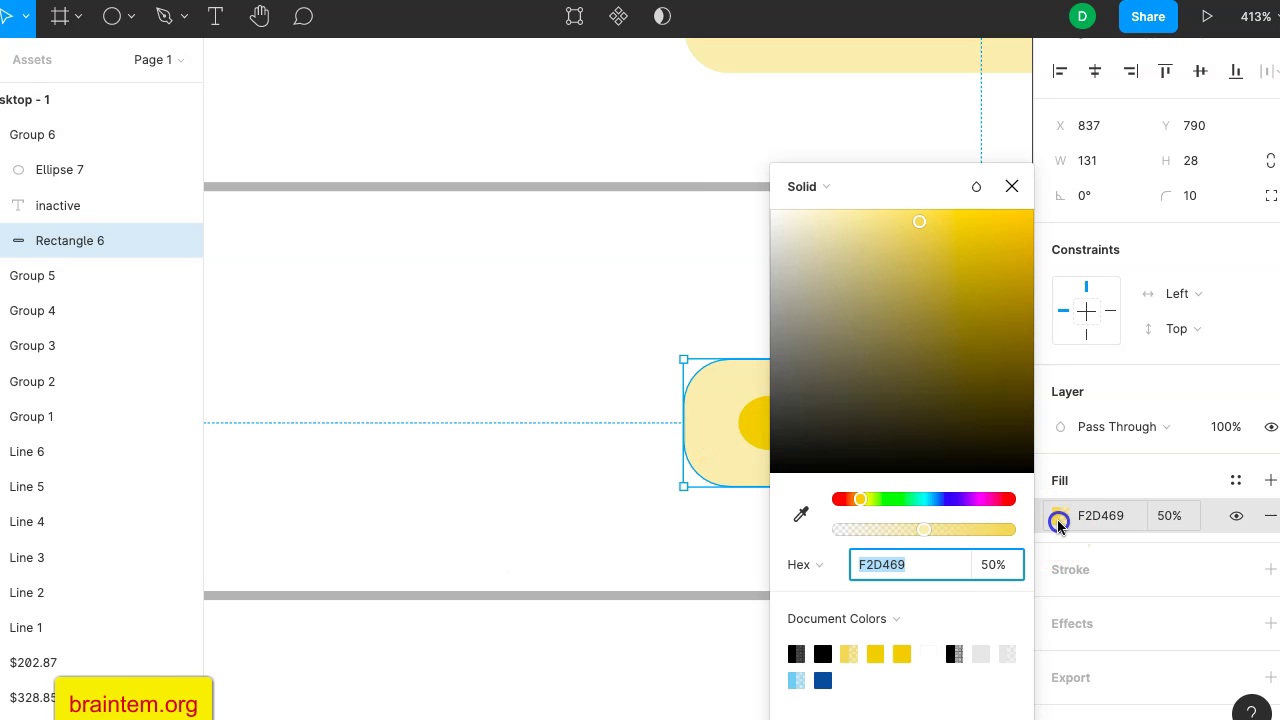
mouse_move(922, 508)
mouse_down()
mouse_move(940, 499)
mouse_move(929, 502)
mouse_up()
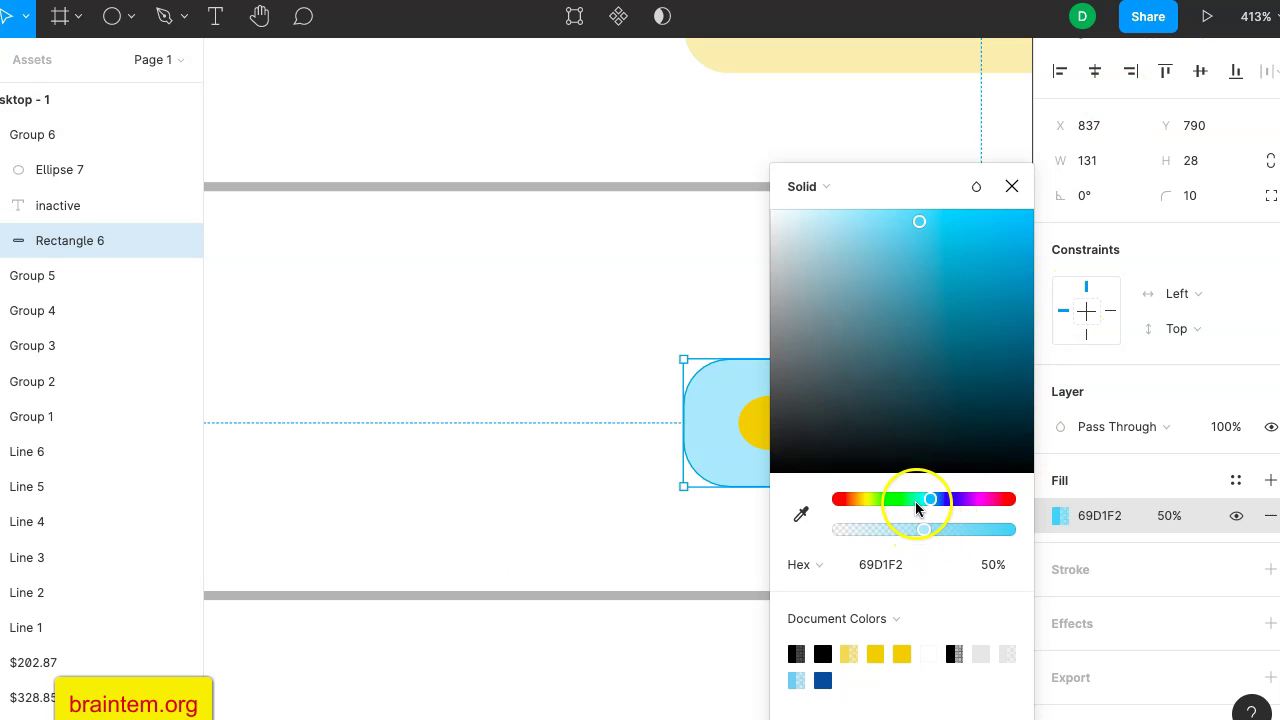
click(916, 501)
drag(919, 501, 895, 538)
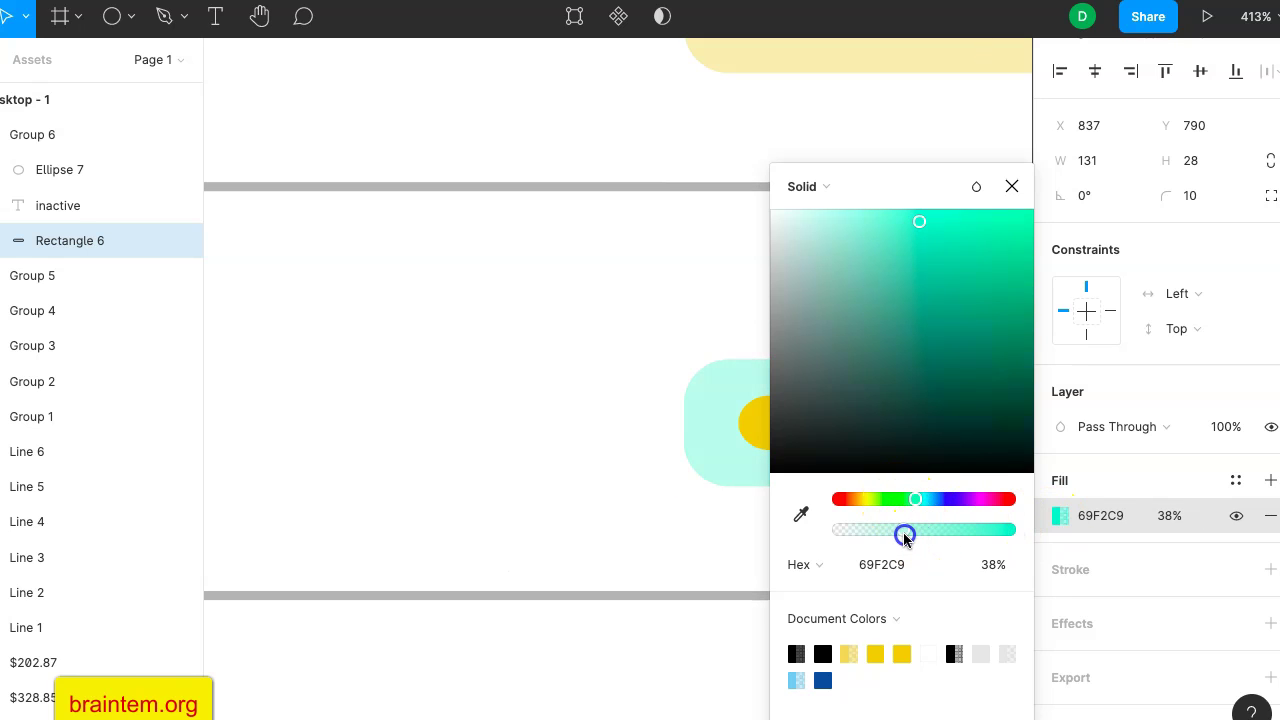
Sample the mint badge background for the last row's status dot and darken its fill to green 54B397.
click(763, 423)
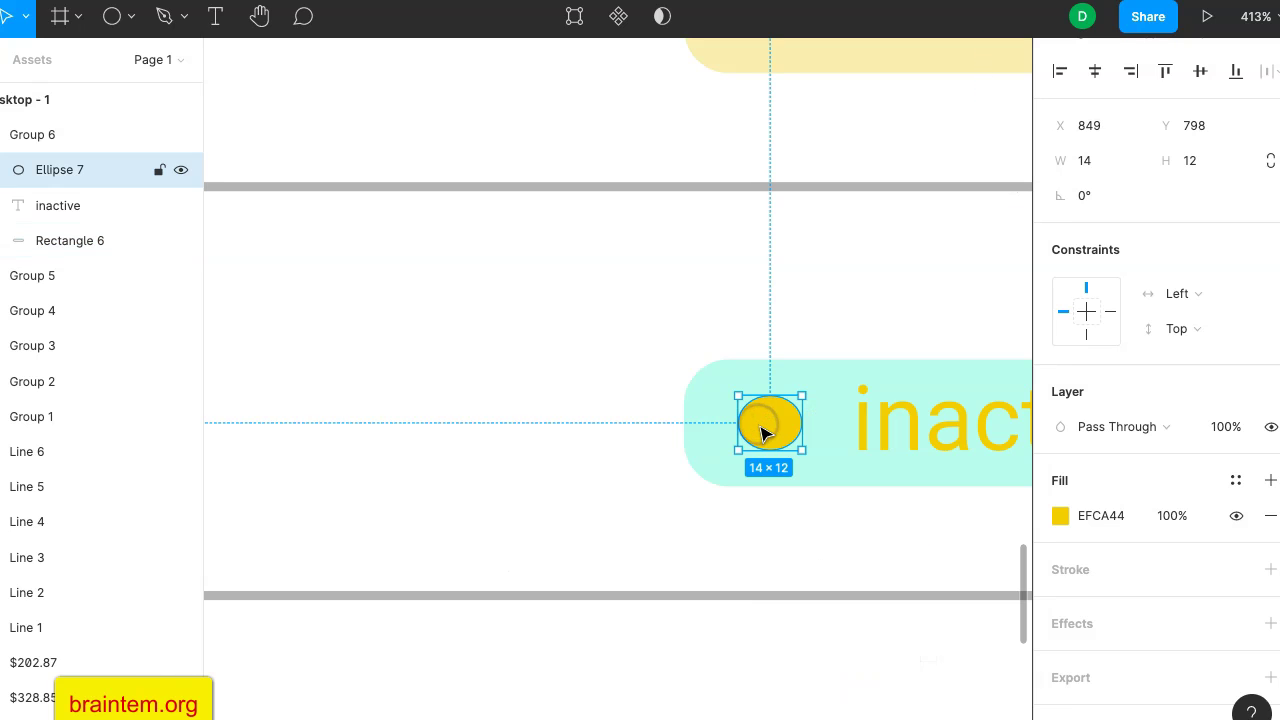
click(1060, 516)
click(800, 514)
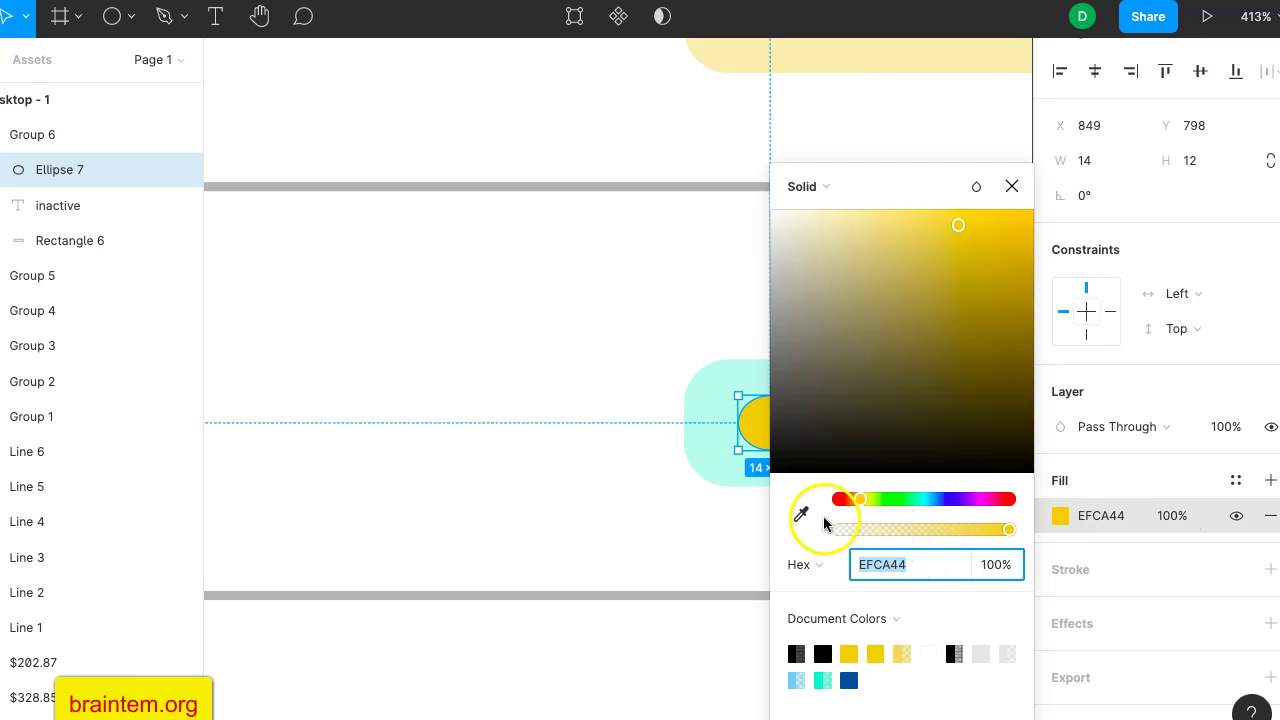
click(728, 446)
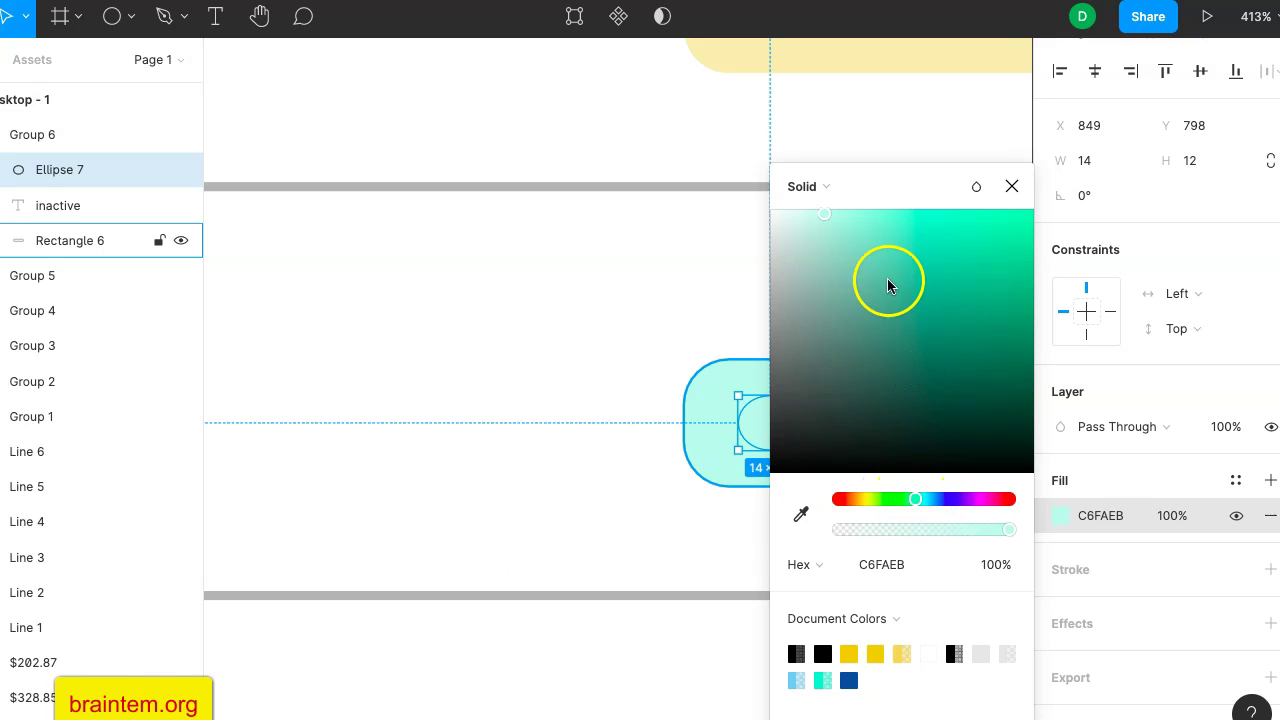
click(877, 240)
click(909, 297)
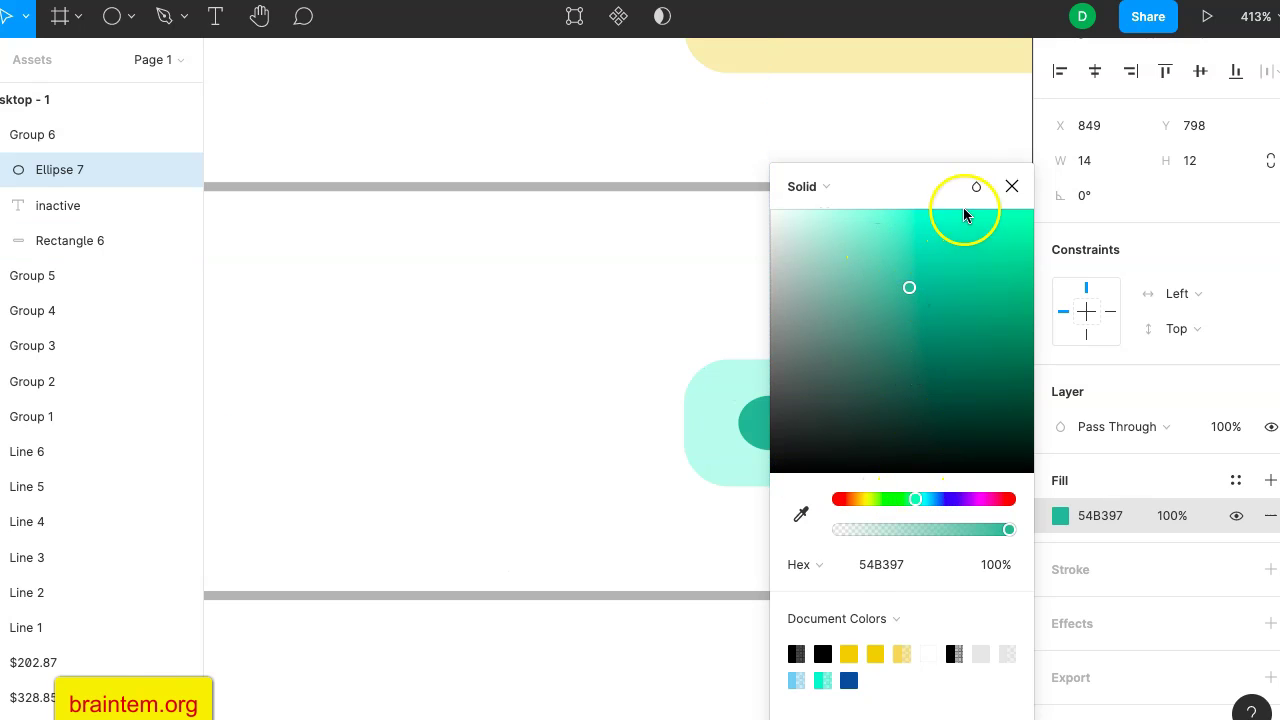
Change the text of the green status badge in the last table row to "active".
click(1012, 186)
click(907, 444)
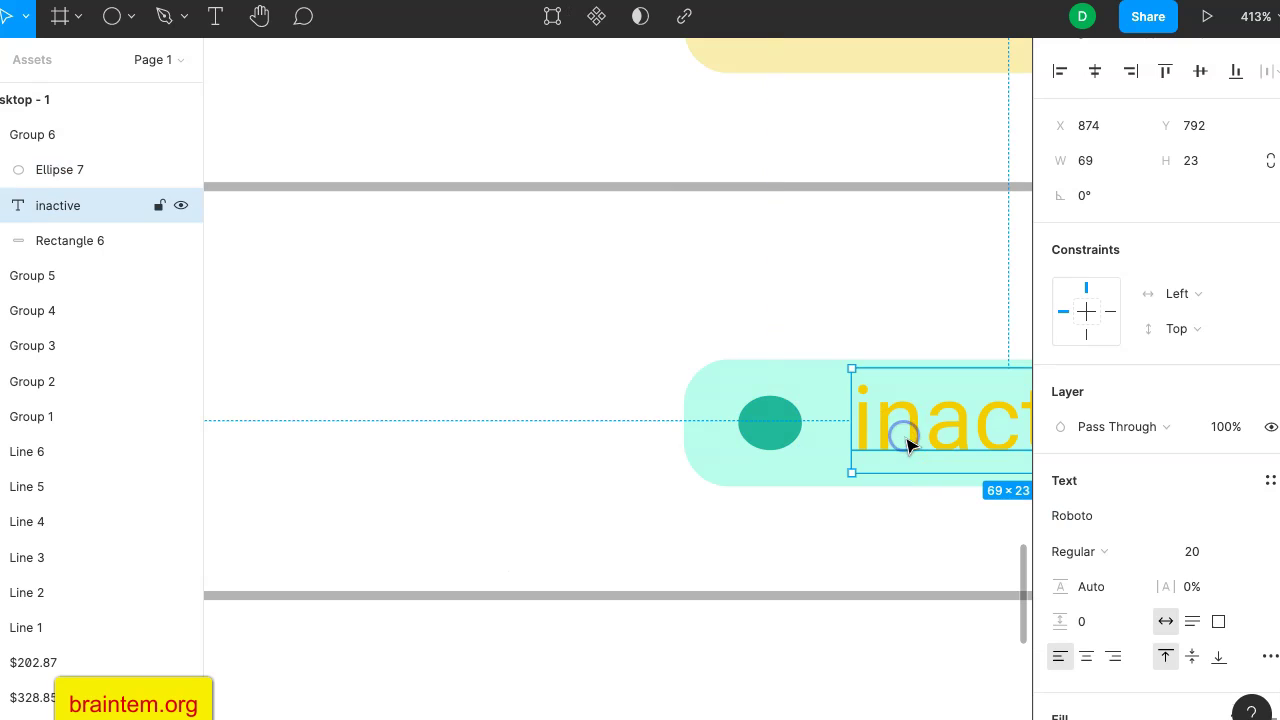
double_click(927, 428)
click(923, 423)
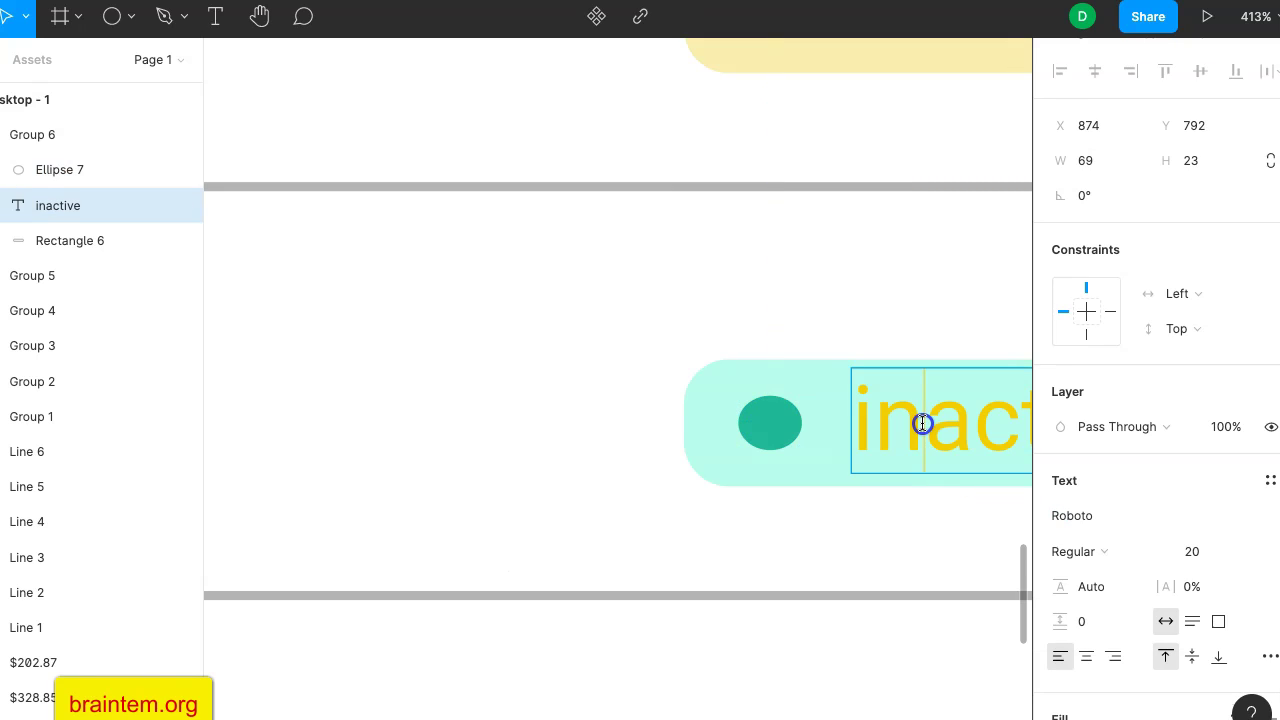
key(BackSpace)
key(BackSpace)
key(Escape)
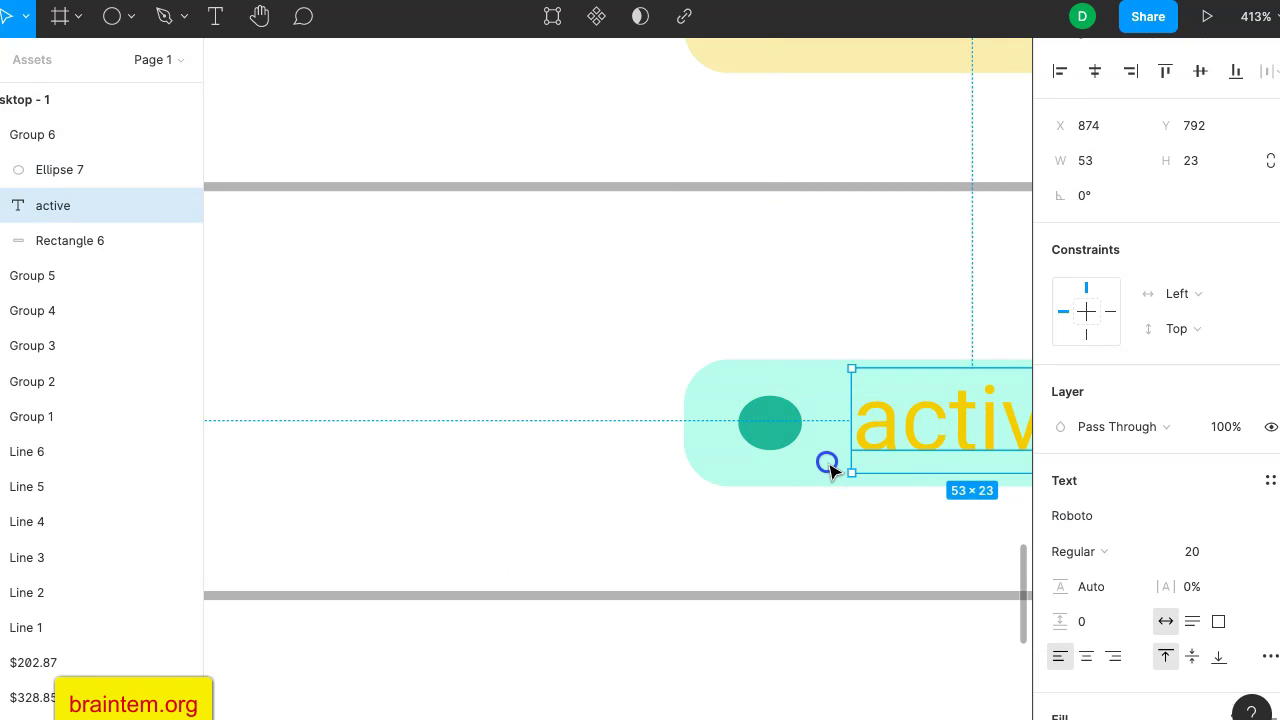
Recolour the "active" text with the green 54B397 sampled from the badge's dot.
scroll(900, 437, right, 5)
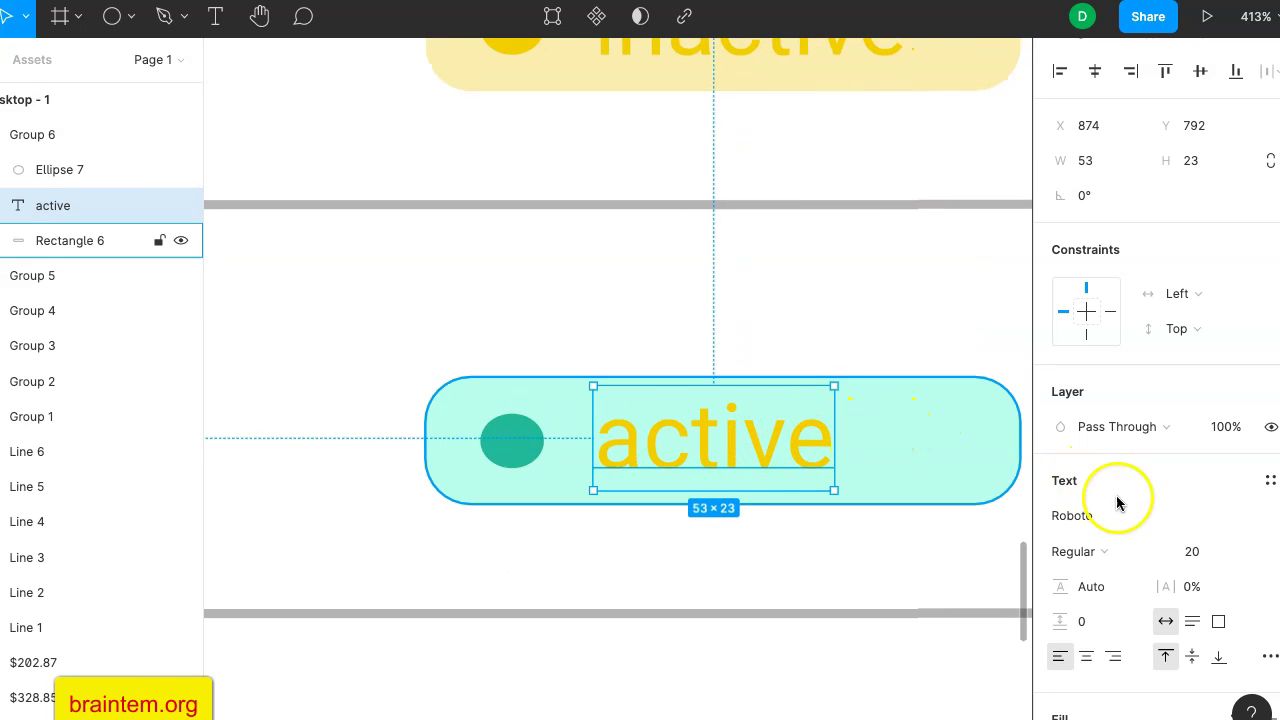
scroll(1080, 580, down, 3)
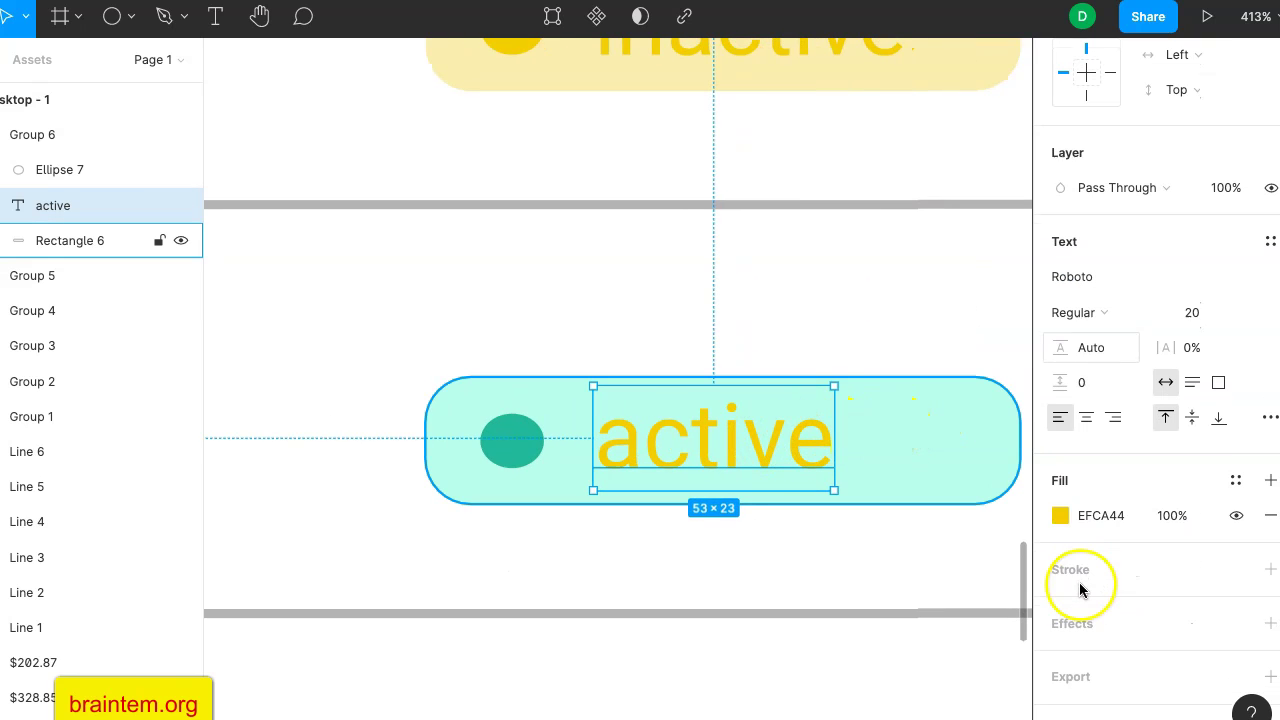
click(1060, 515)
click(800, 515)
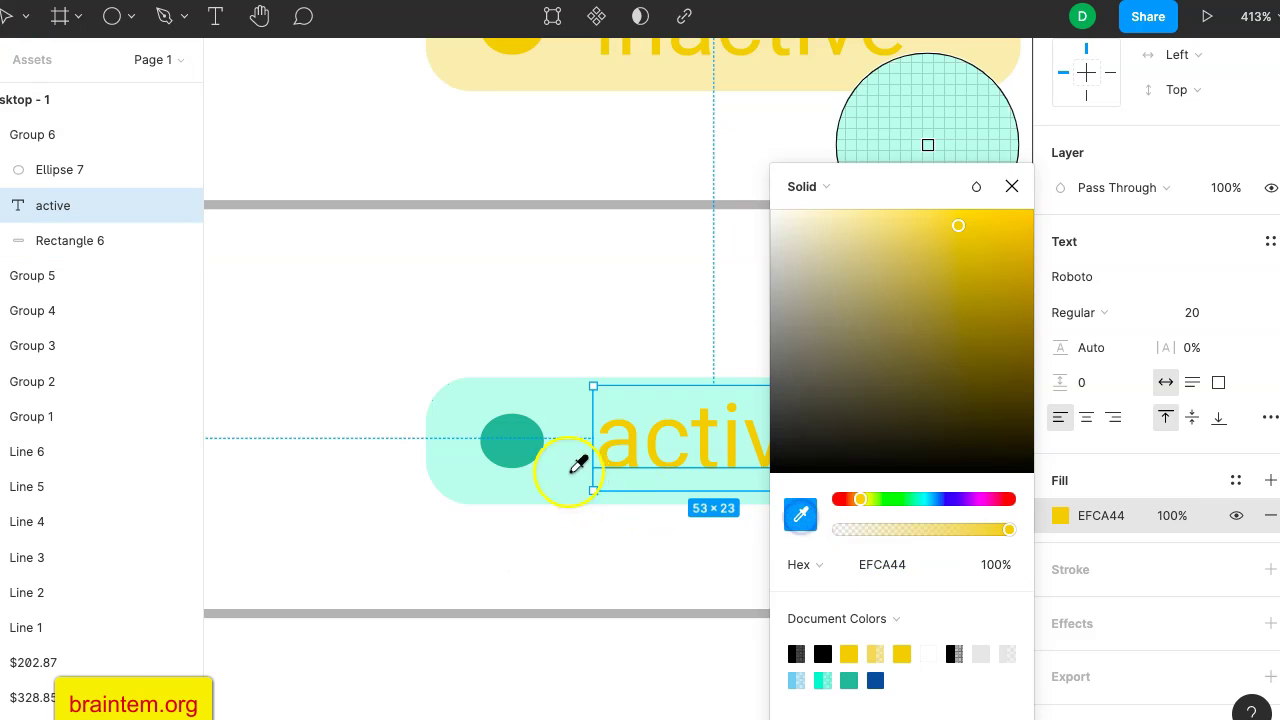
click(512, 438)
click(338, 393)
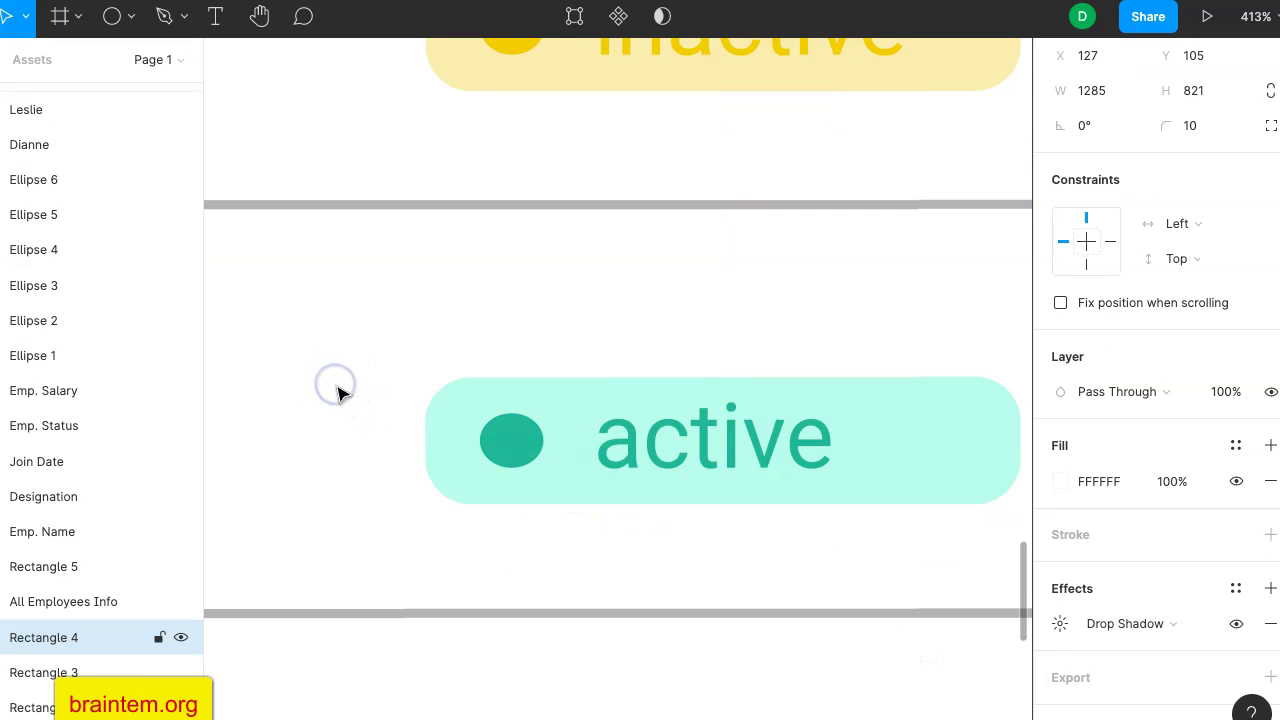
Try to narrow the active badge by resizing its whole group, and undo the resize.
scroll(338, 393, down, 5)
scroll(338, 393, left, 3)
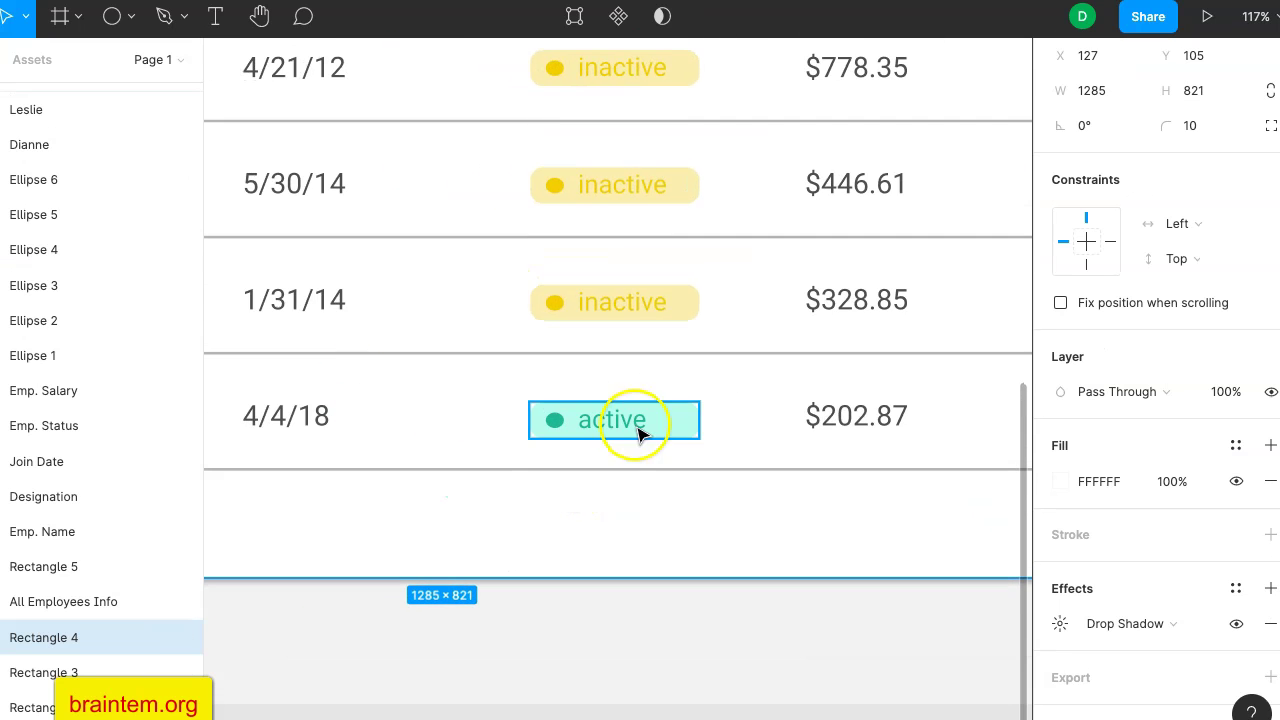
click(672, 425)
mouse_move(697, 422)
mouse_down()
mouse_move(664, 423)
mouse_move(675, 423)
mouse_up()
key(ctrl+z)
Ungroup the active badge in the last table row into its dot, text and background rectangle.
click(675, 423)
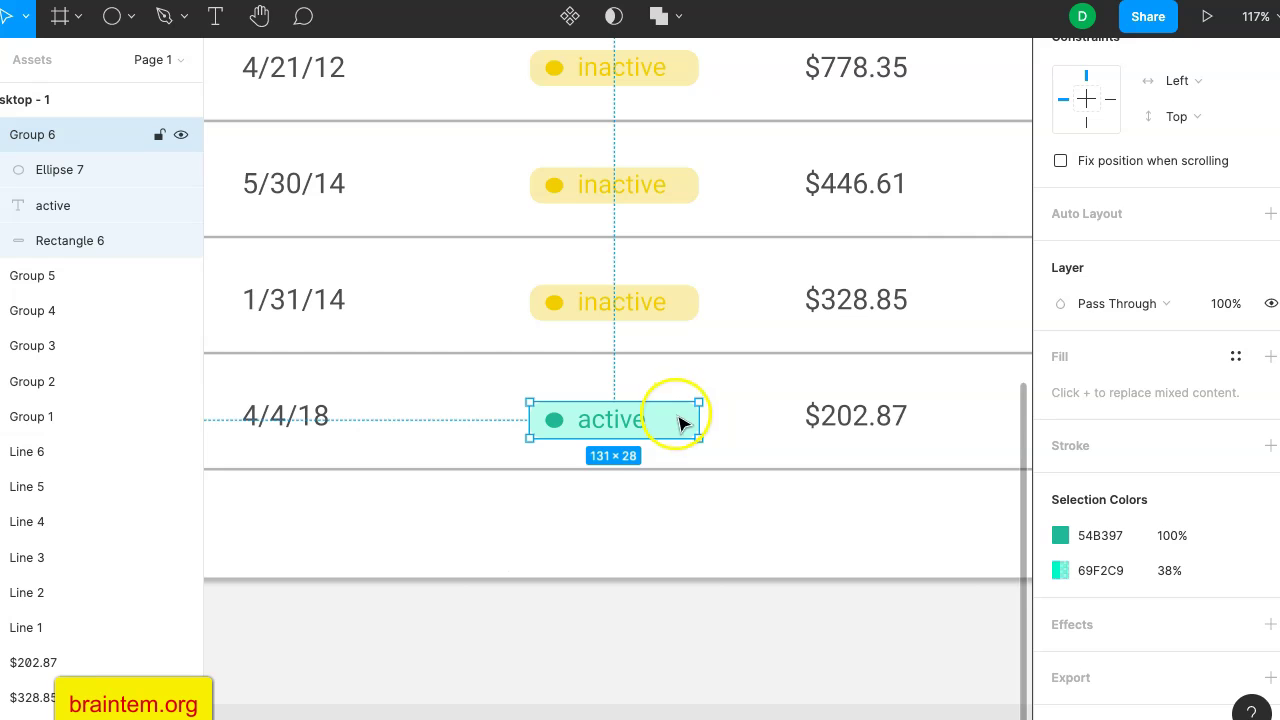
right_click(677, 423)
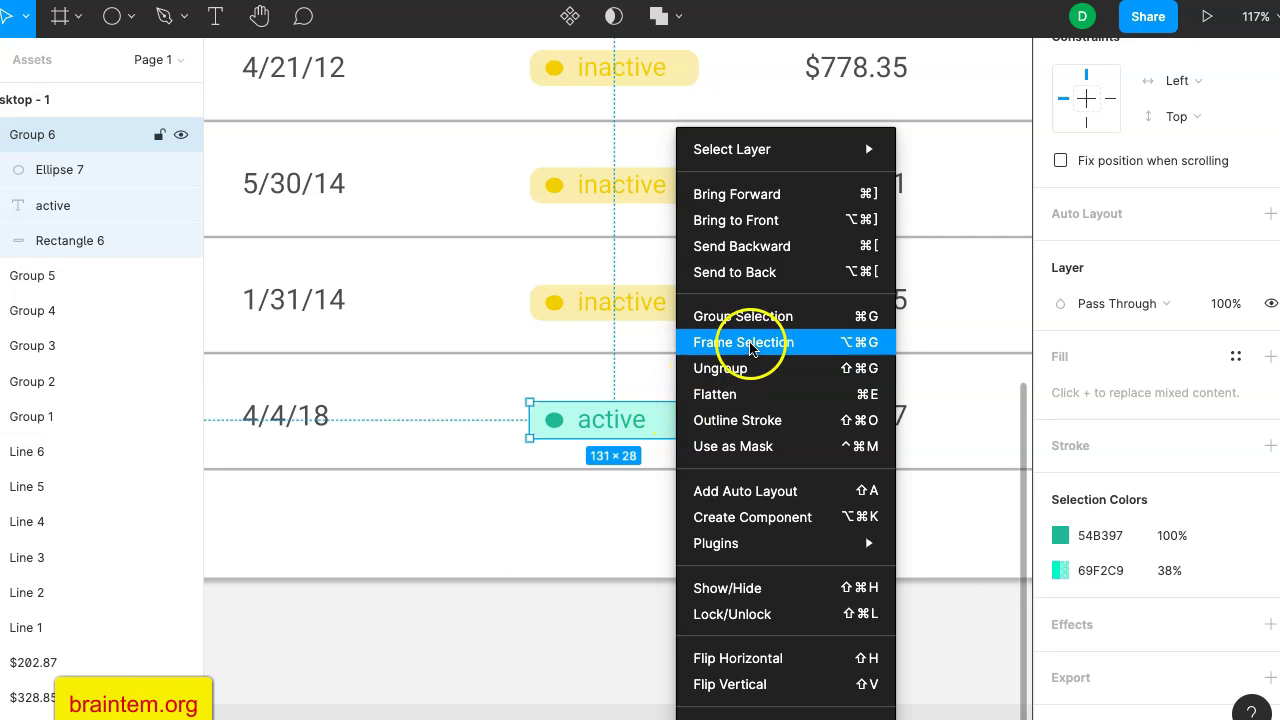
click(748, 368)
mouse_move(693, 421)
mouse_down()
mouse_move(677, 420)
mouse_move(705, 421)
mouse_up()
right_click(679, 430)
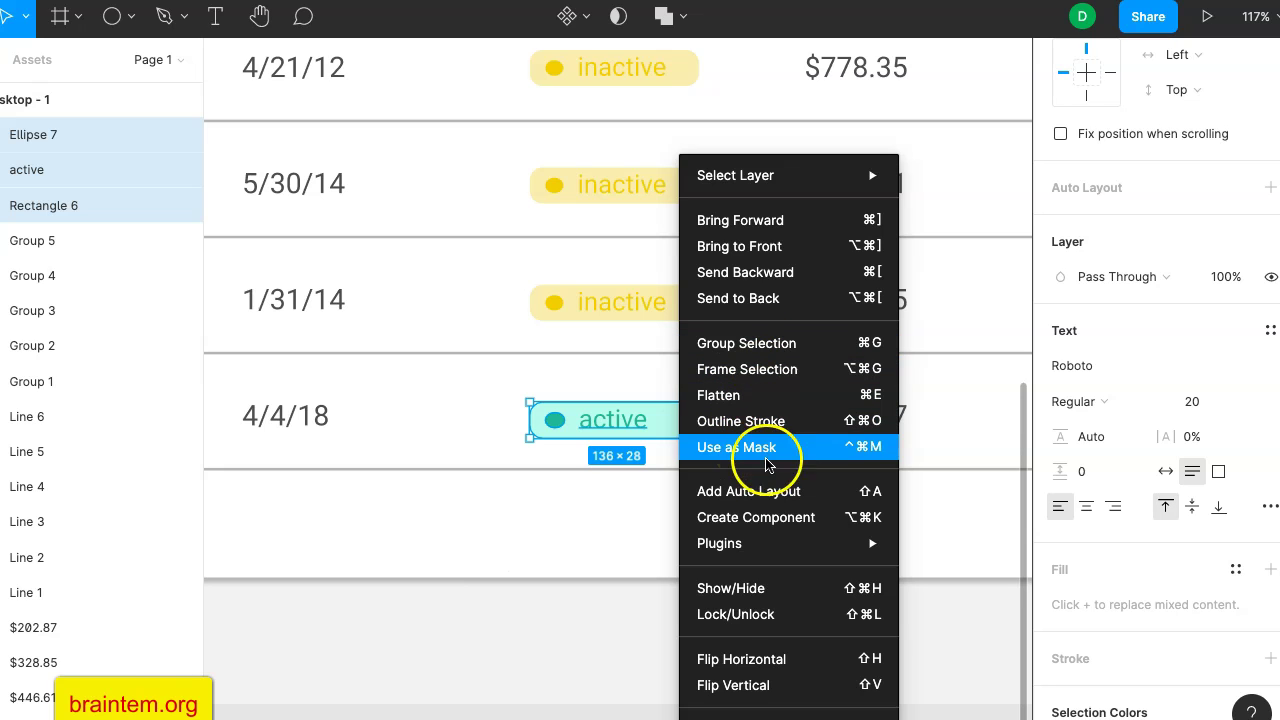
click(612, 421)
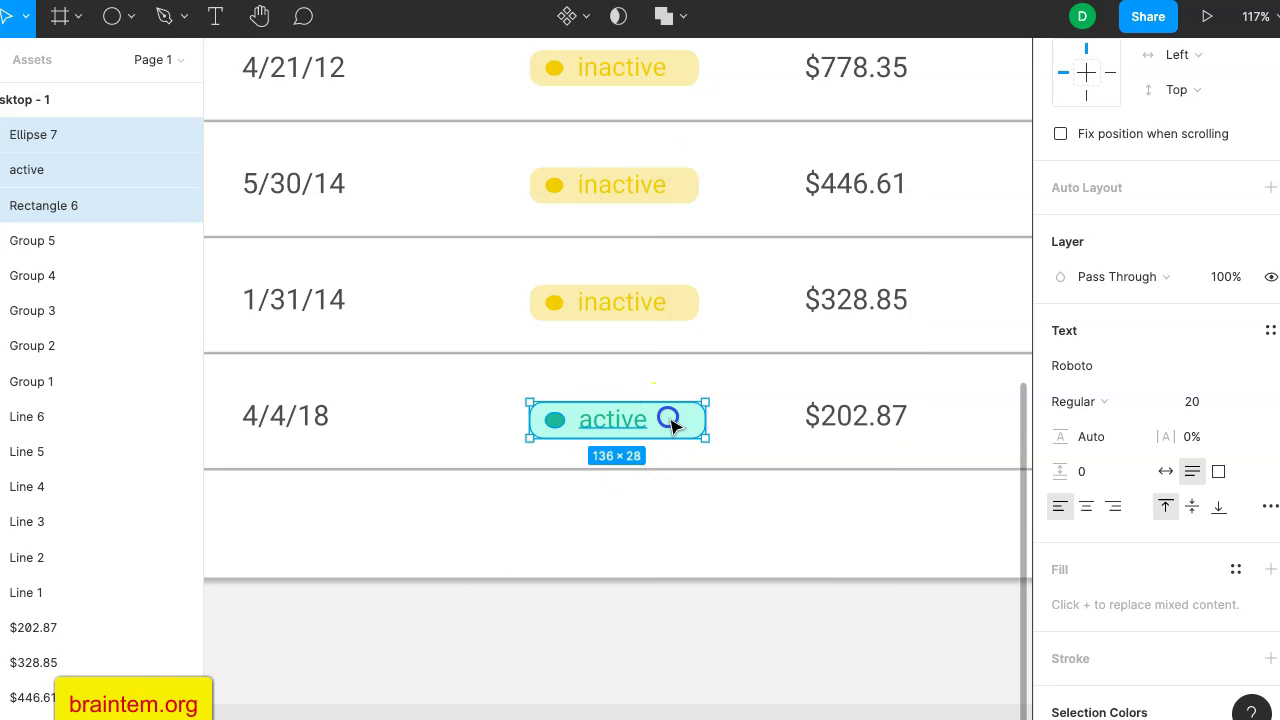
double_click(672, 423)
click(705, 422)
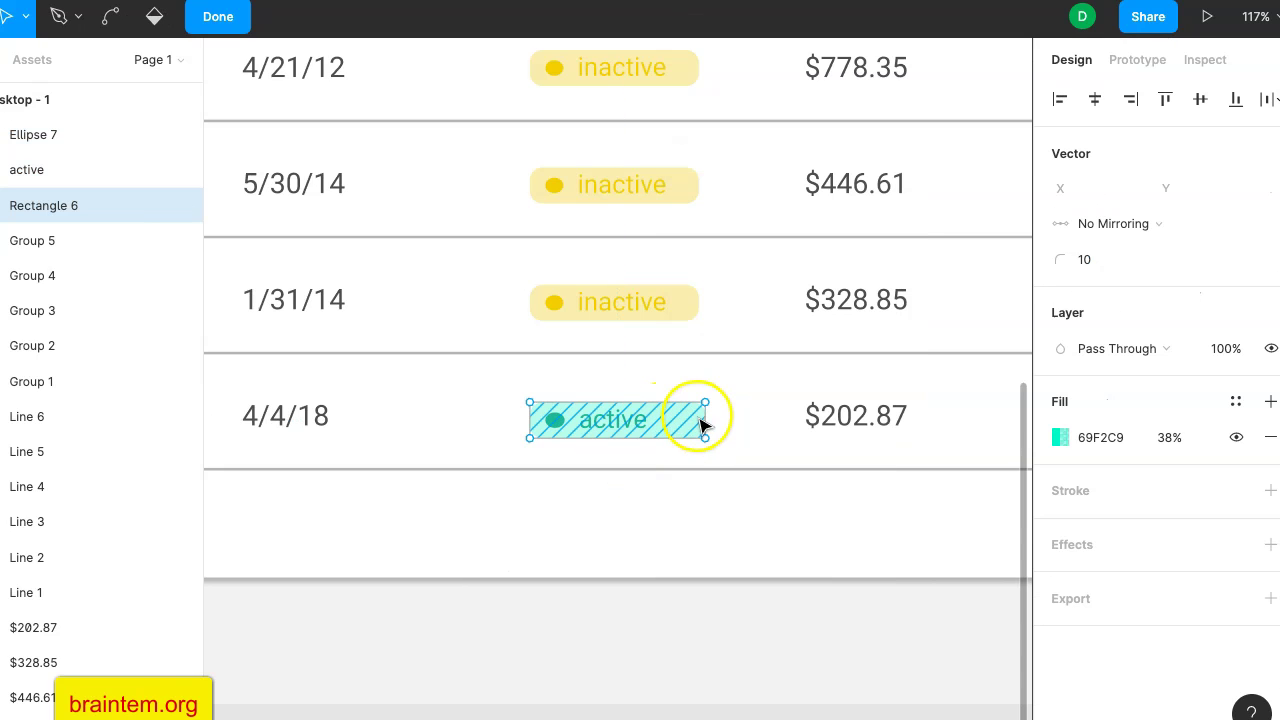
click(697, 374)
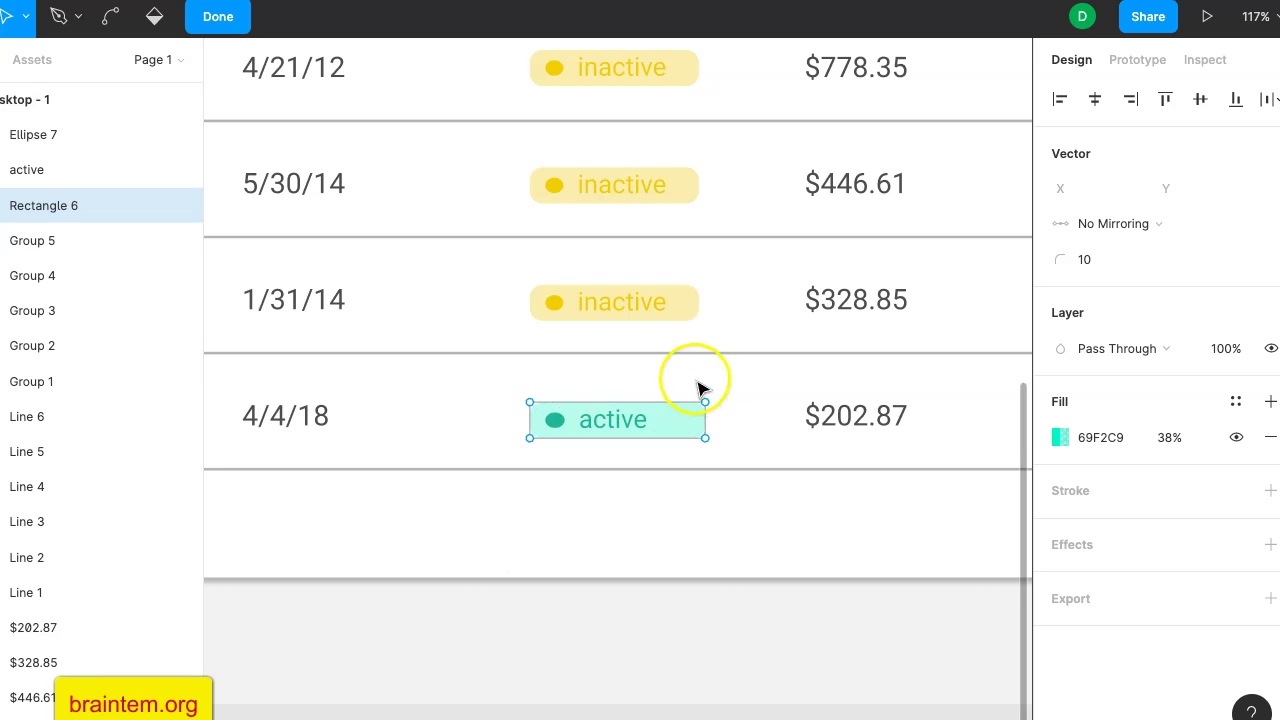
click(670, 467)
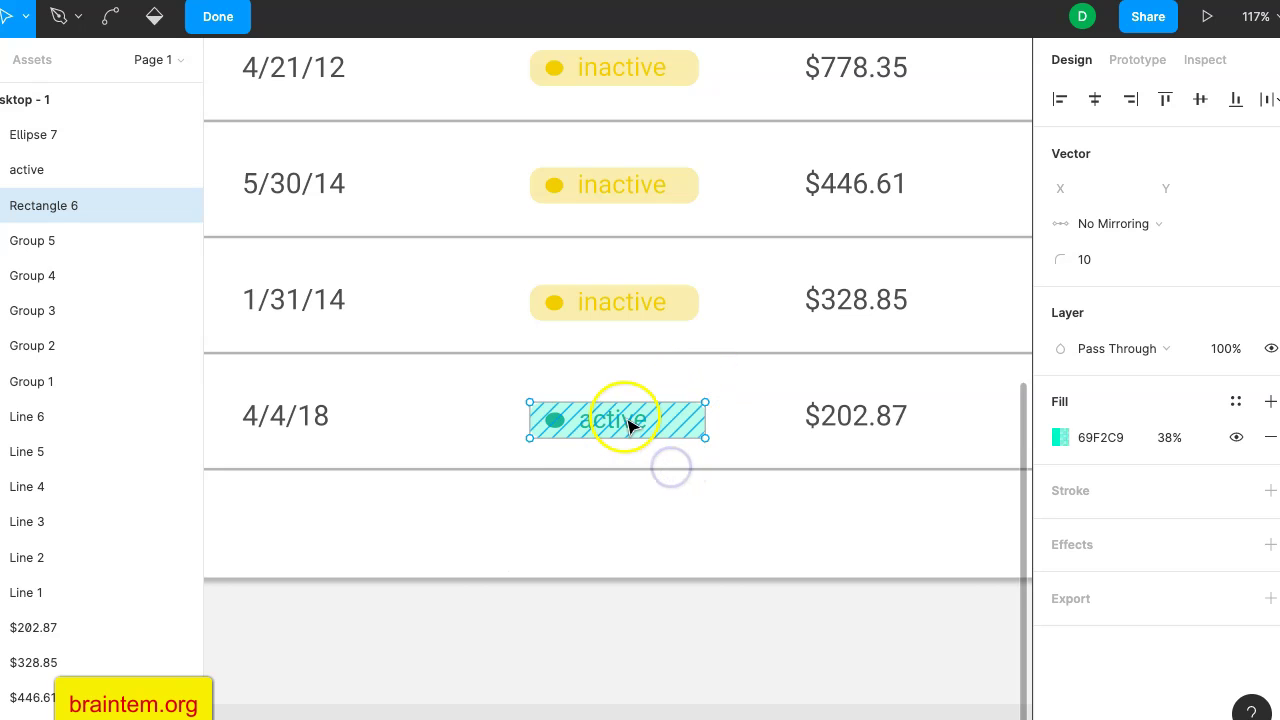
key(Escape)
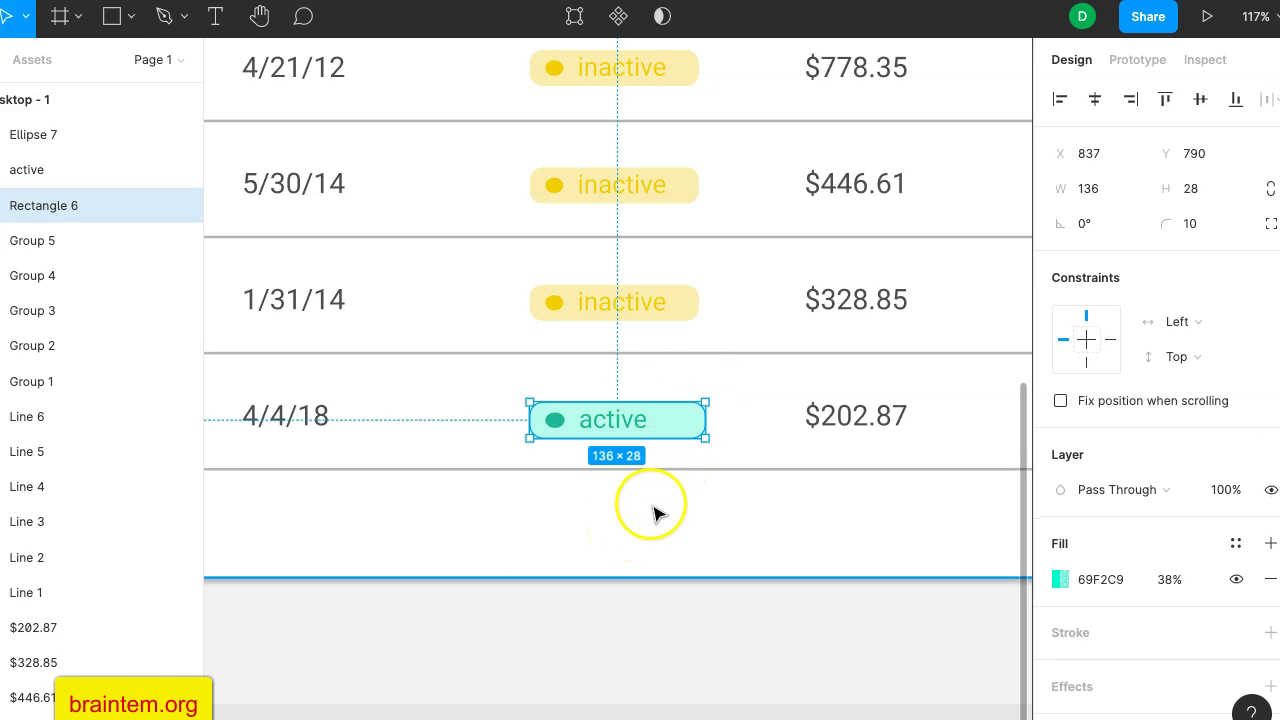
Shorten the green background rectangle at its right edge so it fits closely around the word "active".
click(703, 514)
click(667, 428)
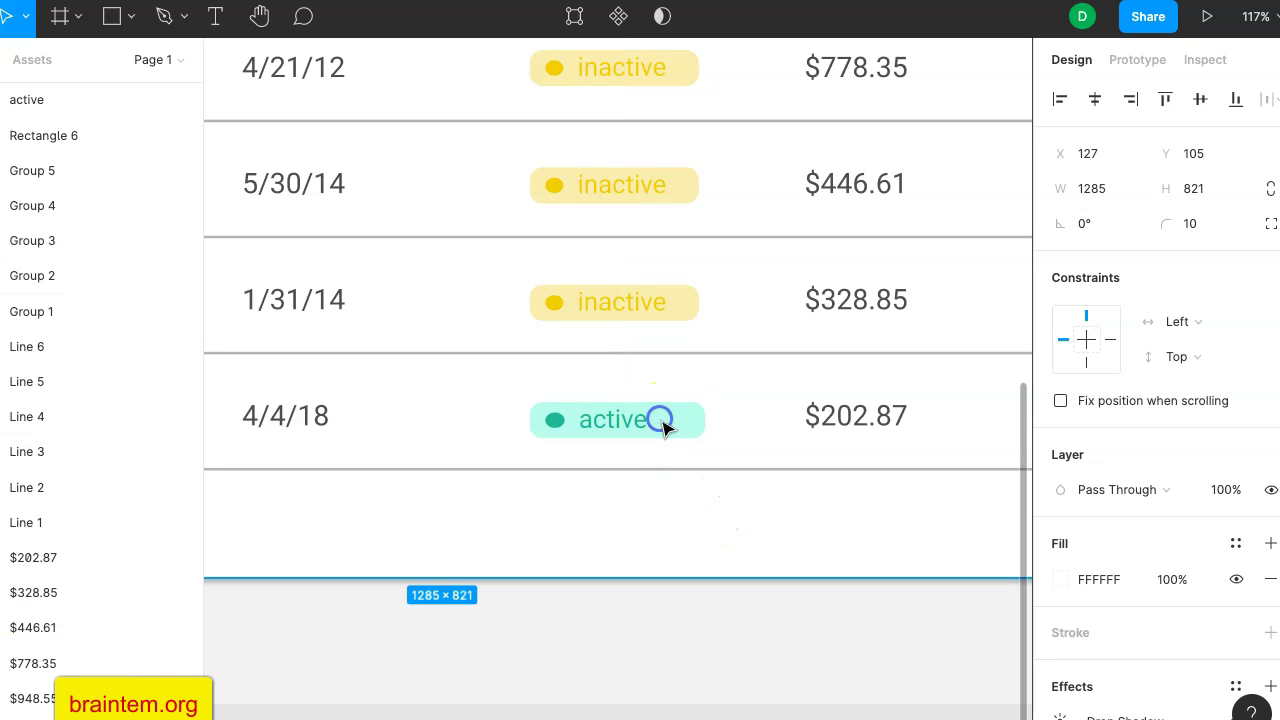
drag(703, 419, 666, 419)
click(707, 423)
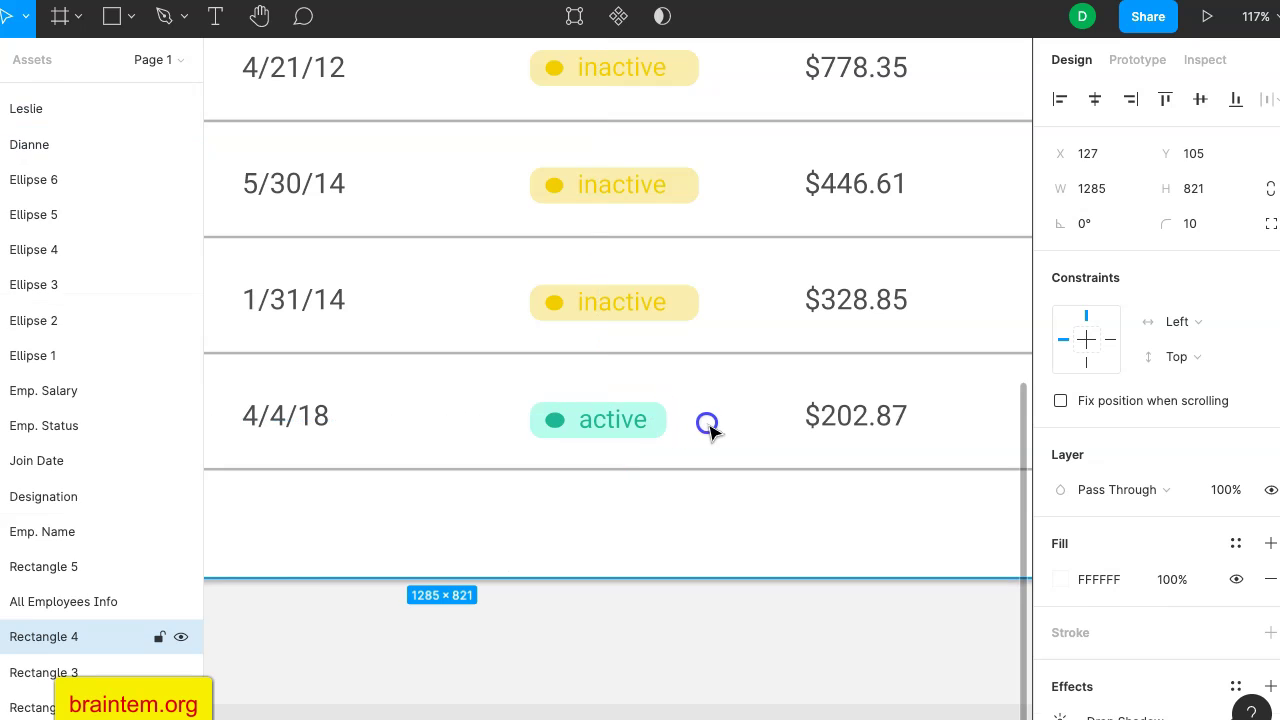
Add the text "Previous" below the last table row, under the Emp. Status column.
scroll(709, 431, down, 5)
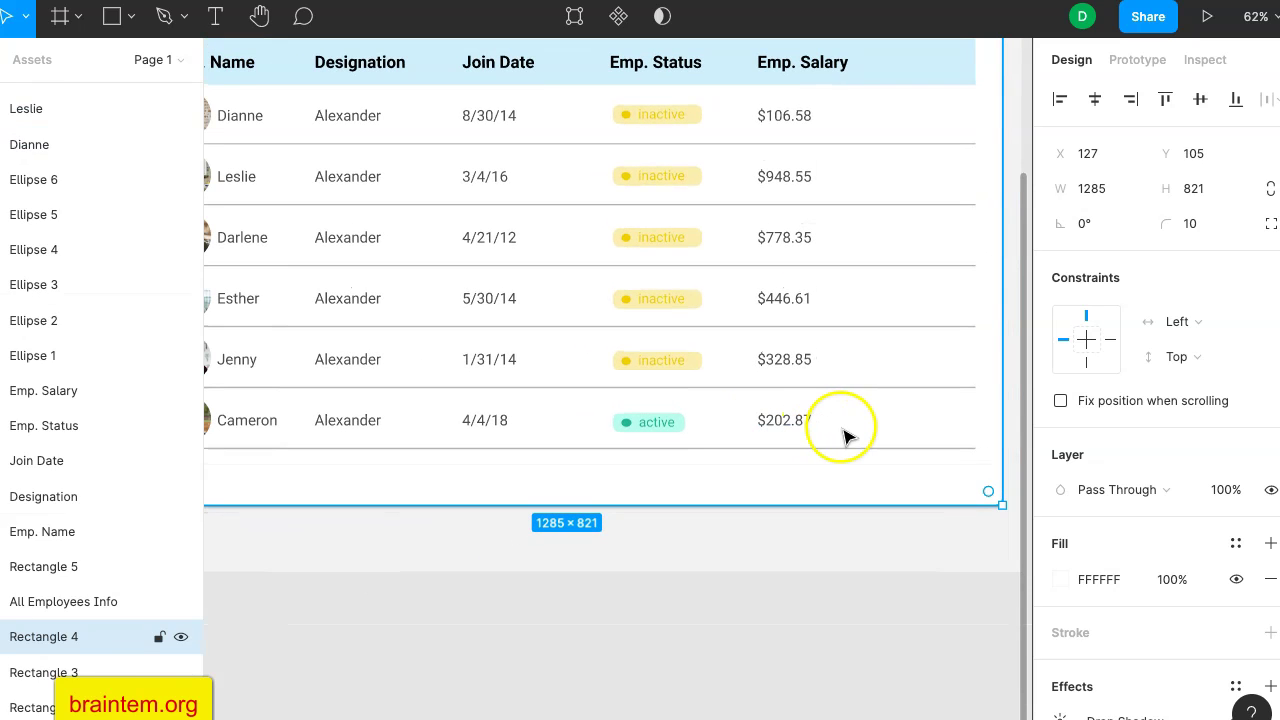
scroll(757, 430, down, 1)
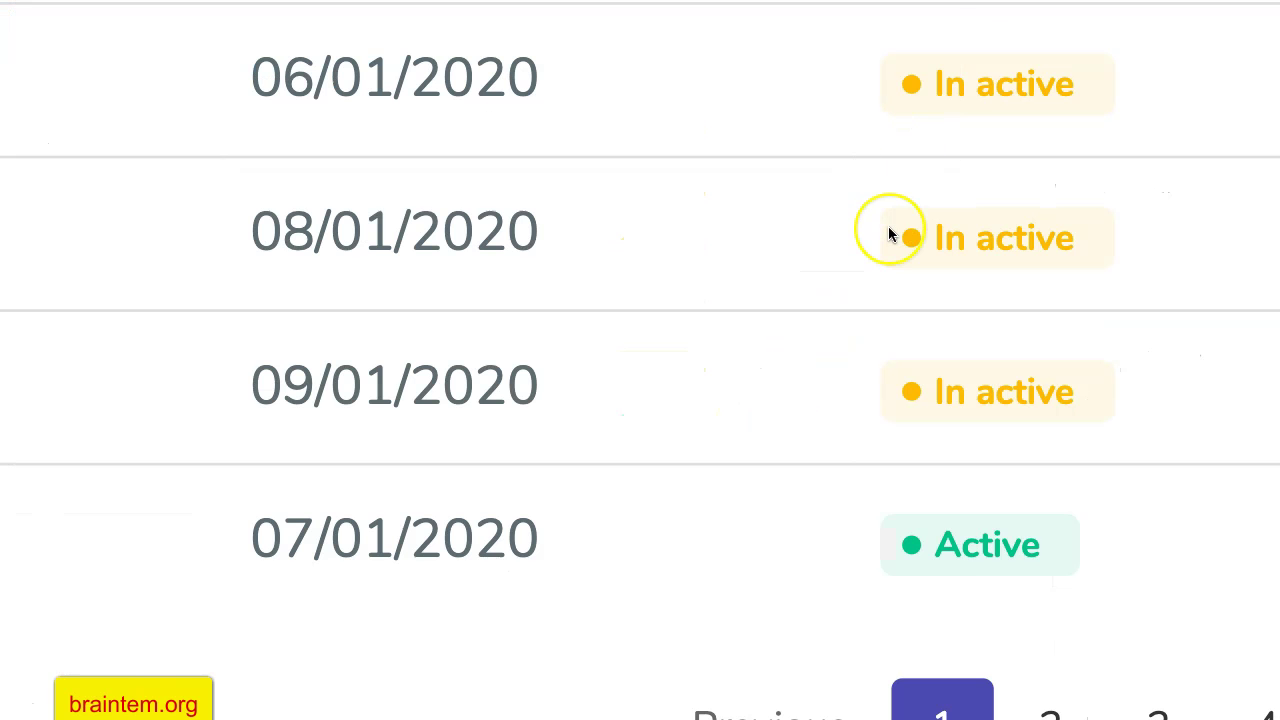
scroll(888, 230, down, 2)
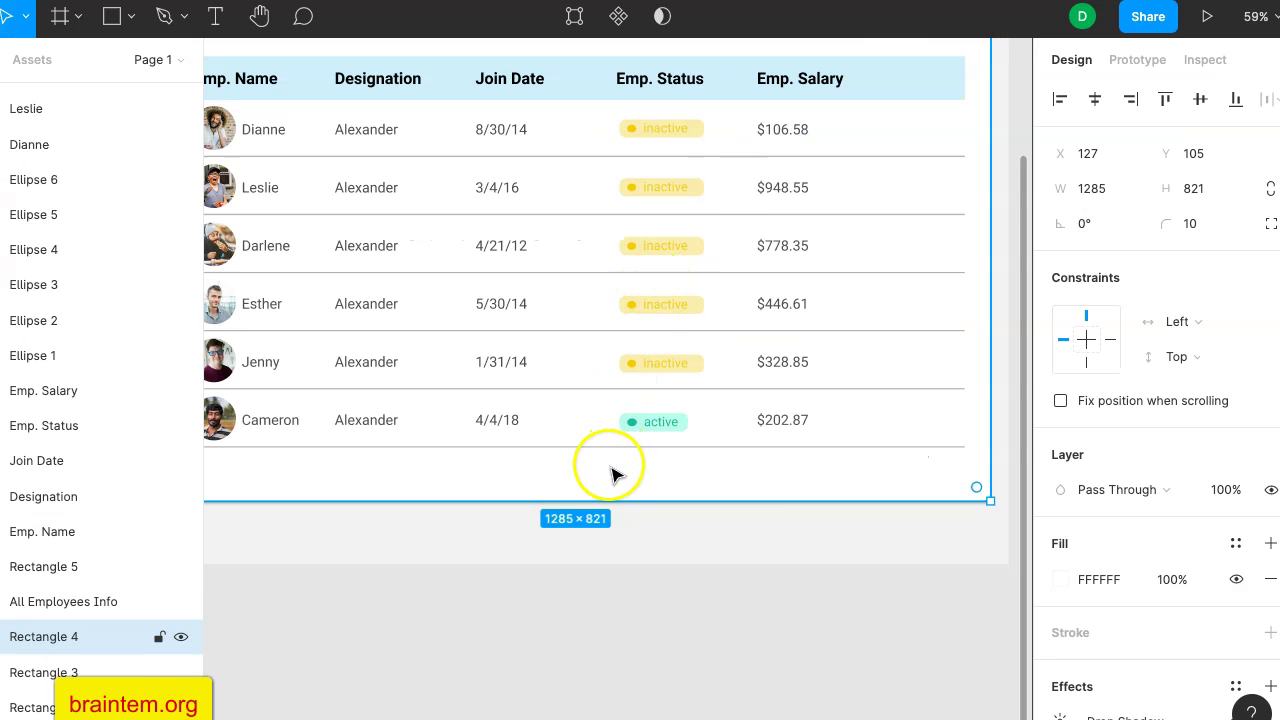
click(214, 16)
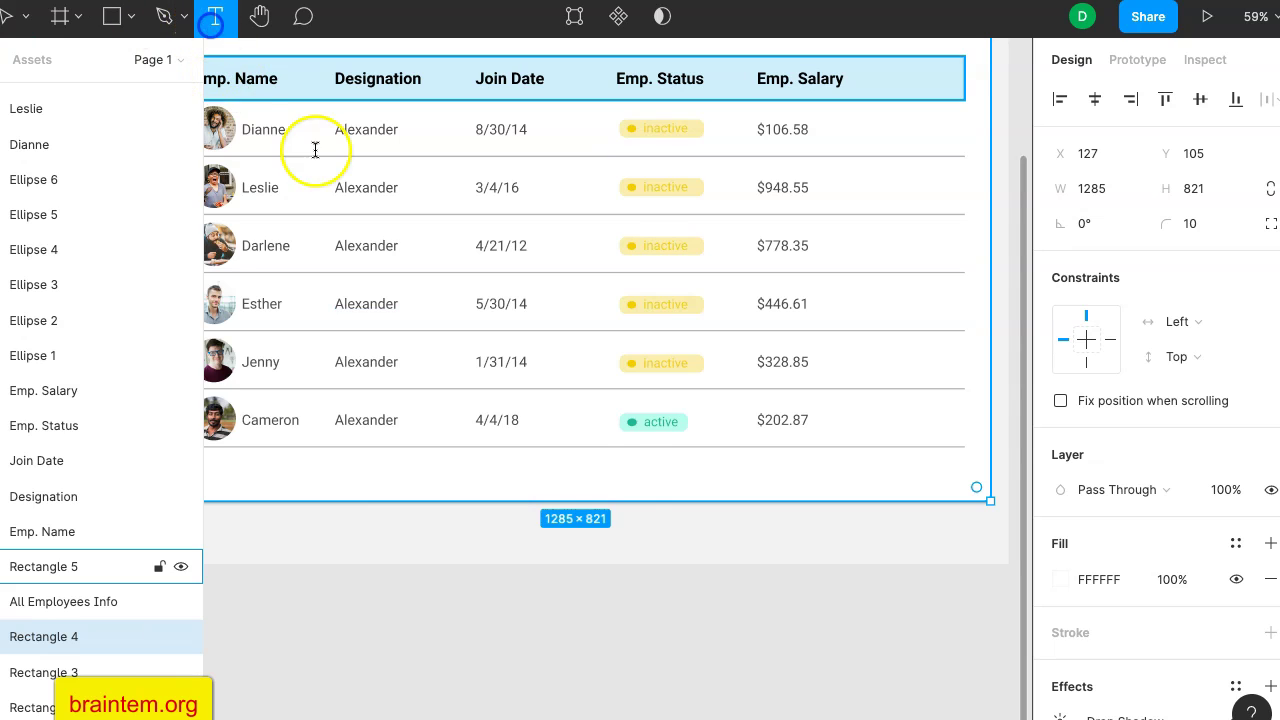
click(624, 474)
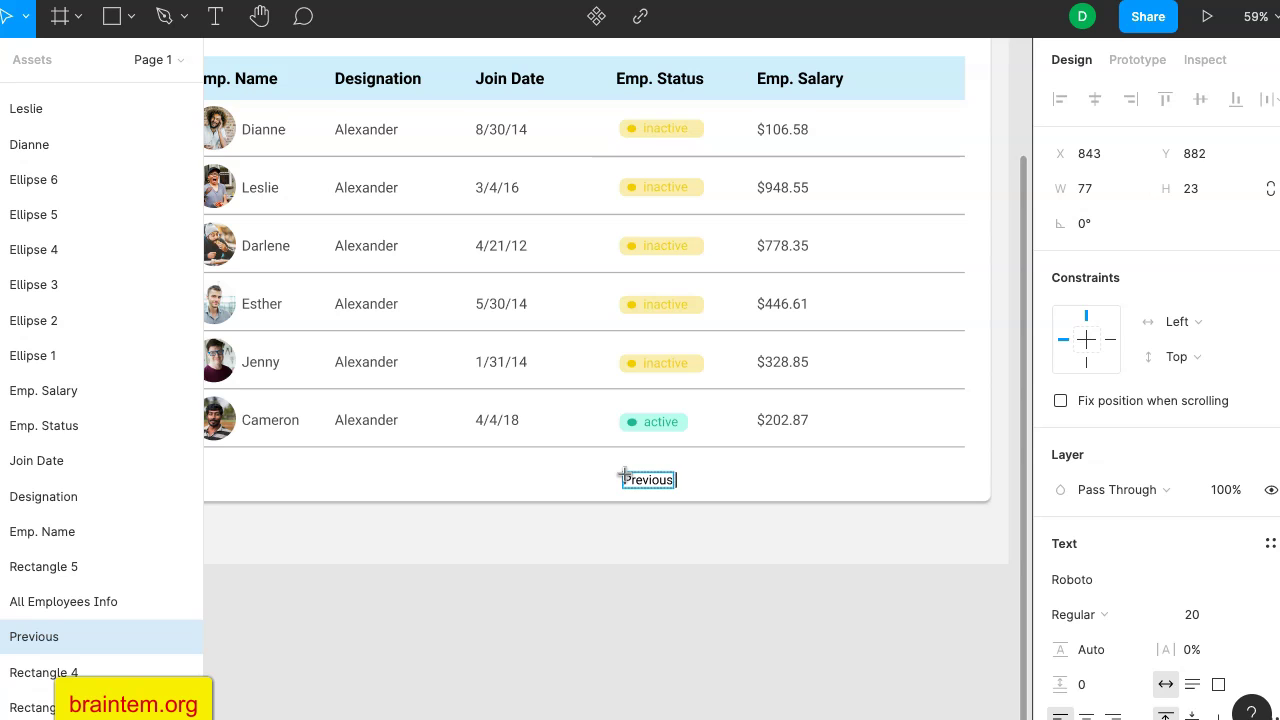
click(677, 489)
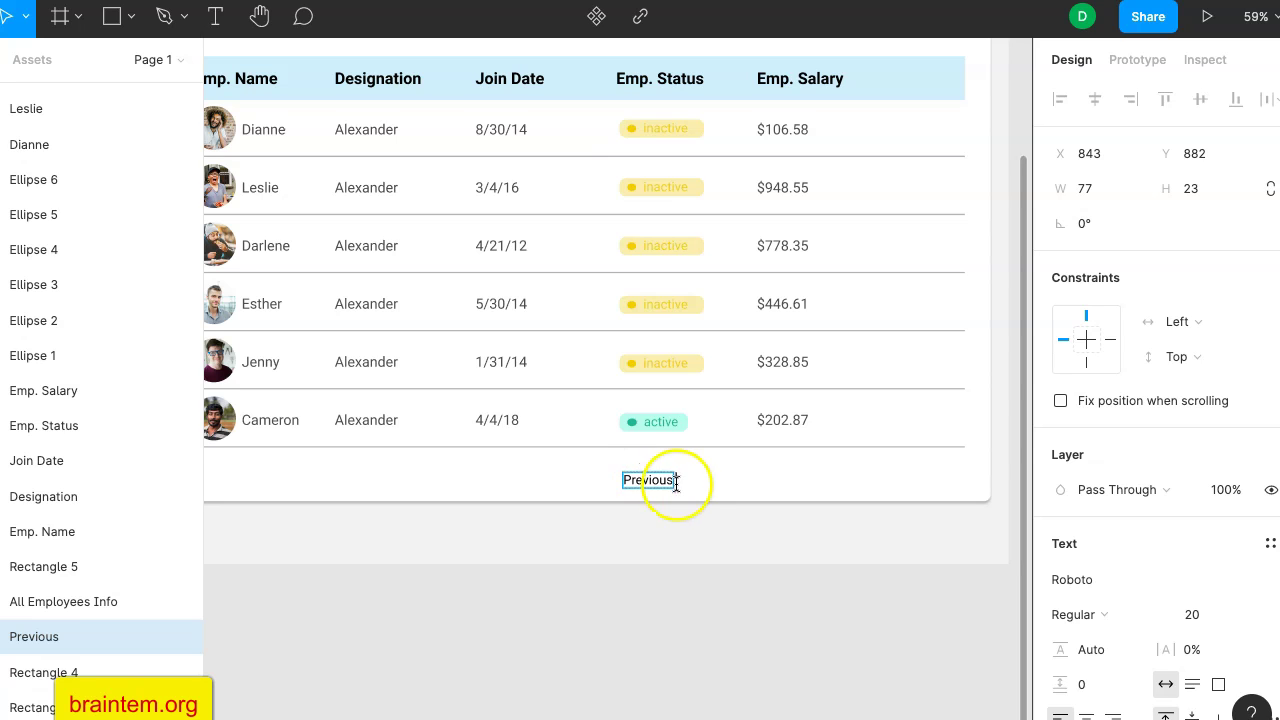
scroll(680, 495, up, 5)
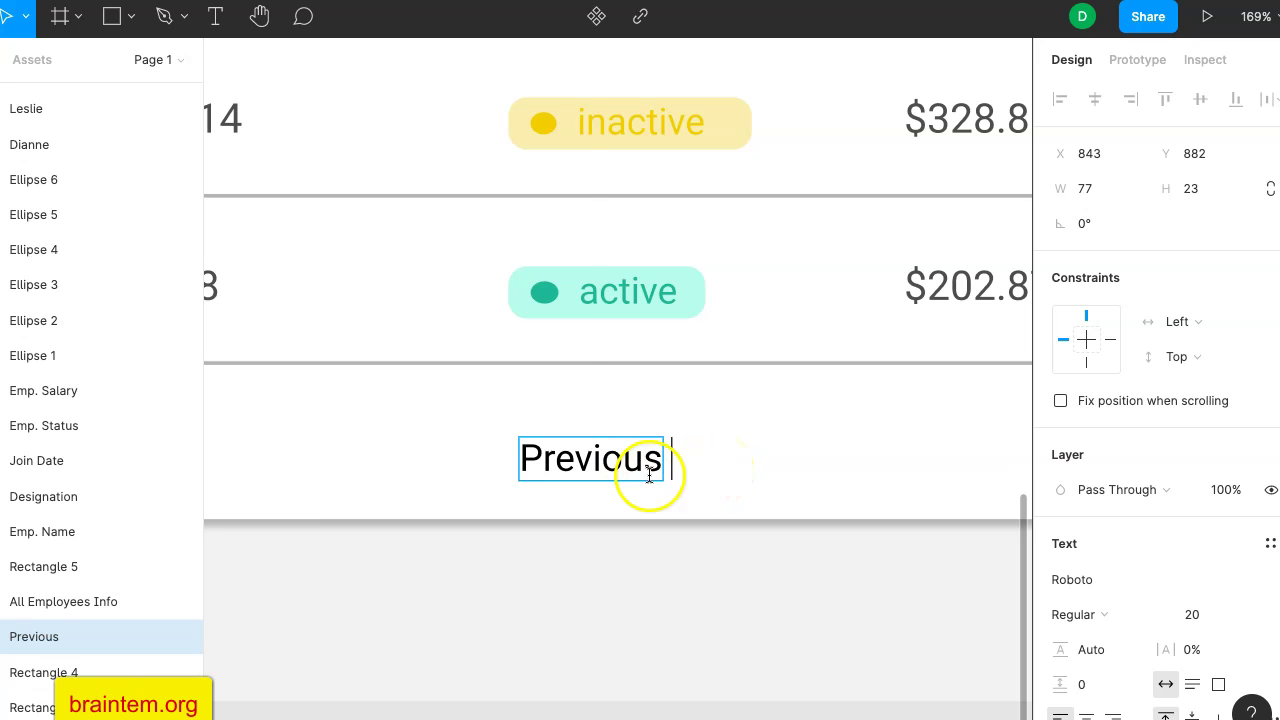
key(Escape)
click(763, 449)
Set the fill opacity of the "Previous" text to 50%.
click(634, 457)
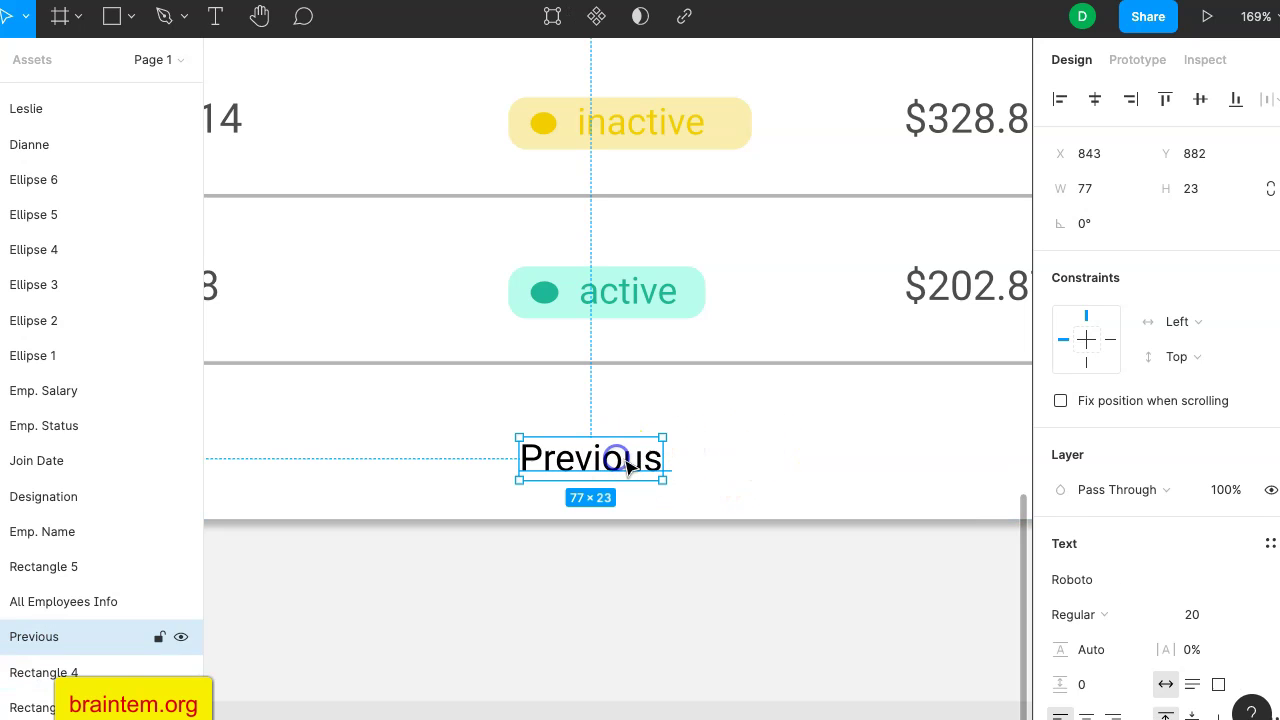
scroll(1202, 651, down, 3)
scroll(1202, 651, down, 2)
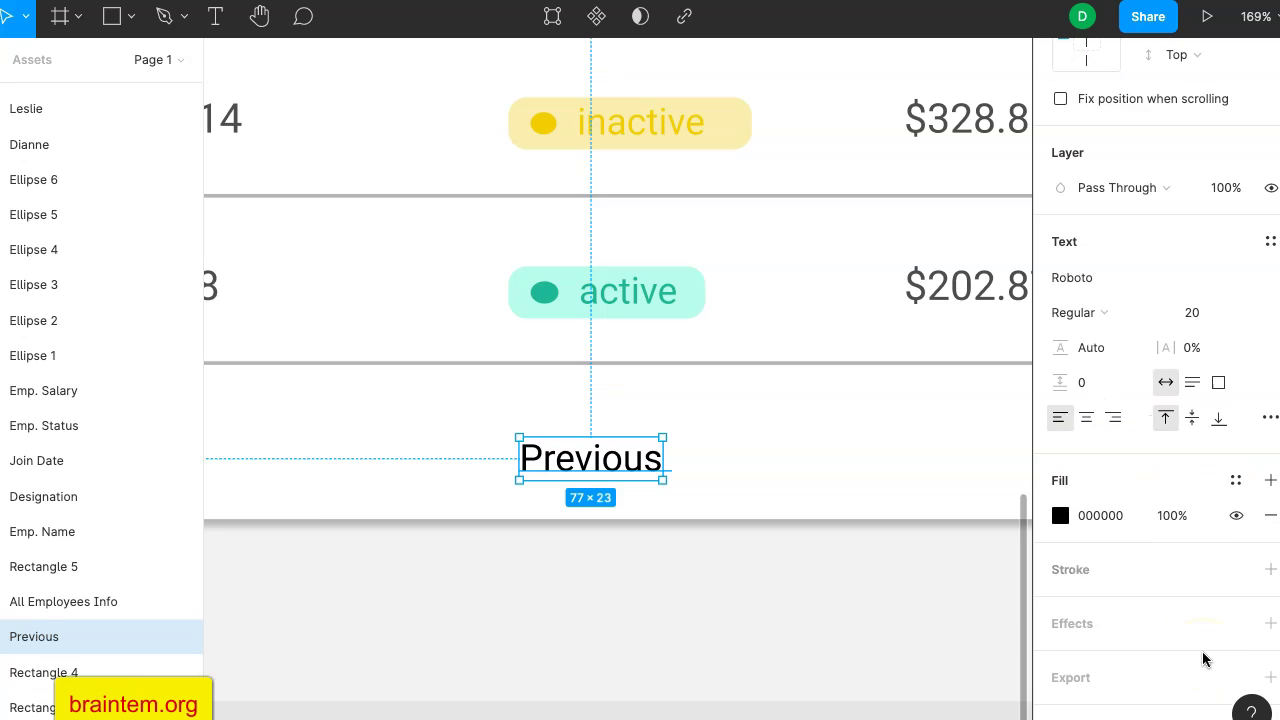
click(1171, 515)
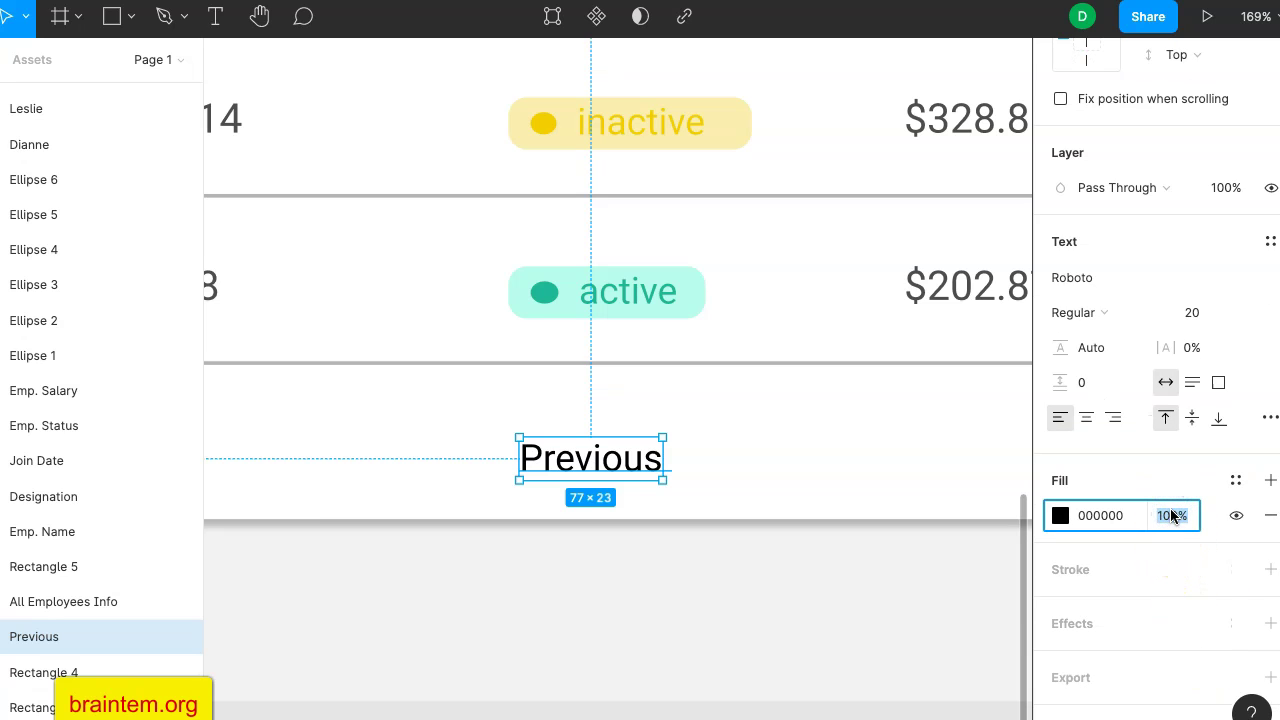
key(Return)
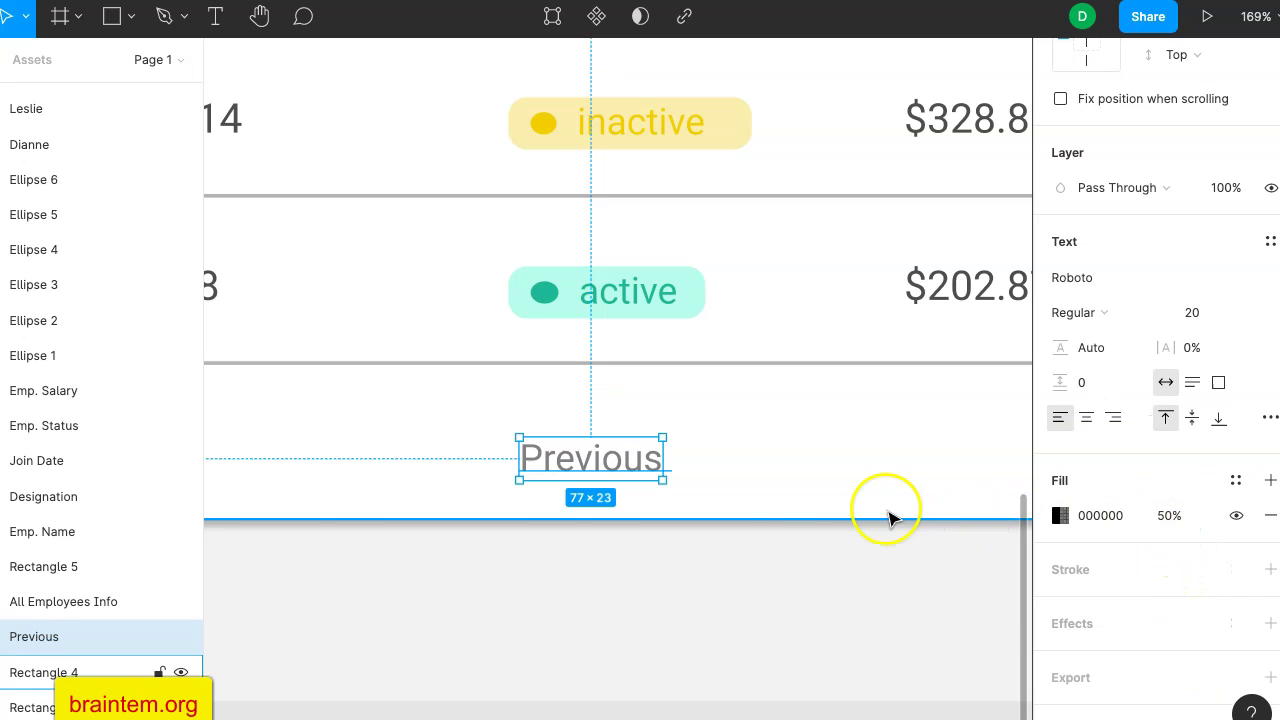
click(707, 471)
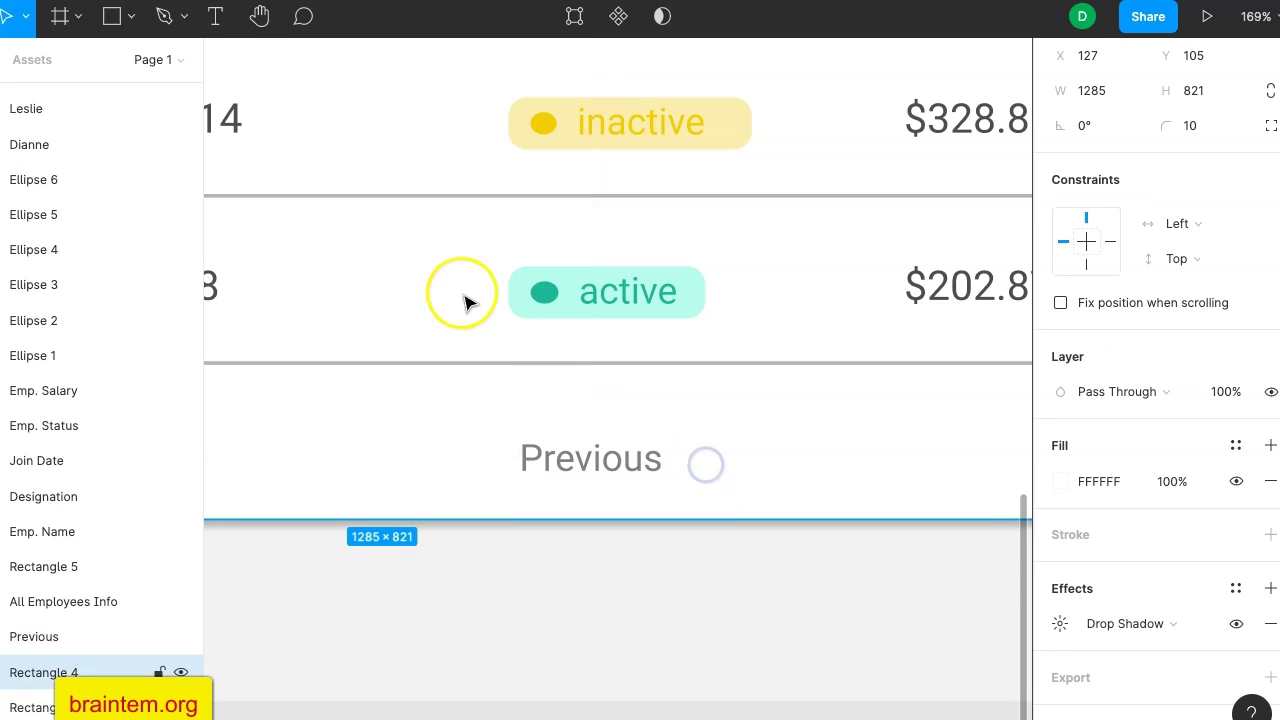
Add the text "1" just right of "Previous" on the same line and set its fill opacity to 50%.
click(217, 20)
click(735, 459)
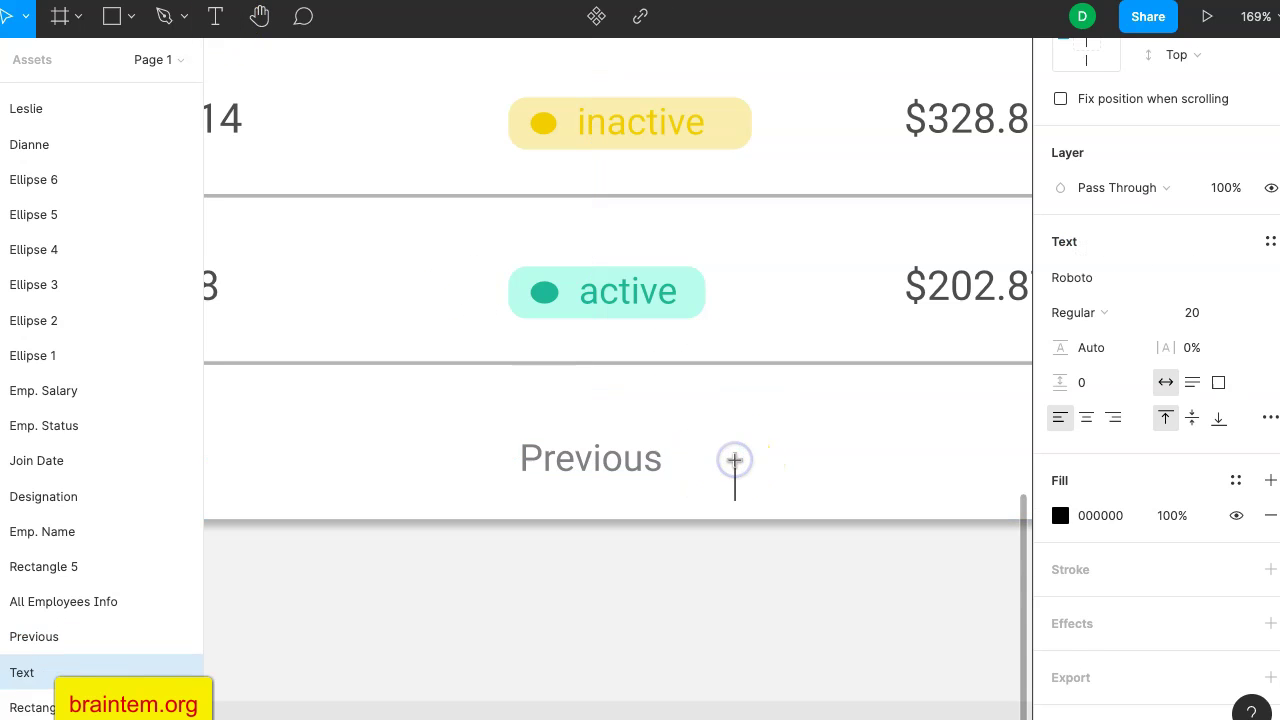
click(814, 514)
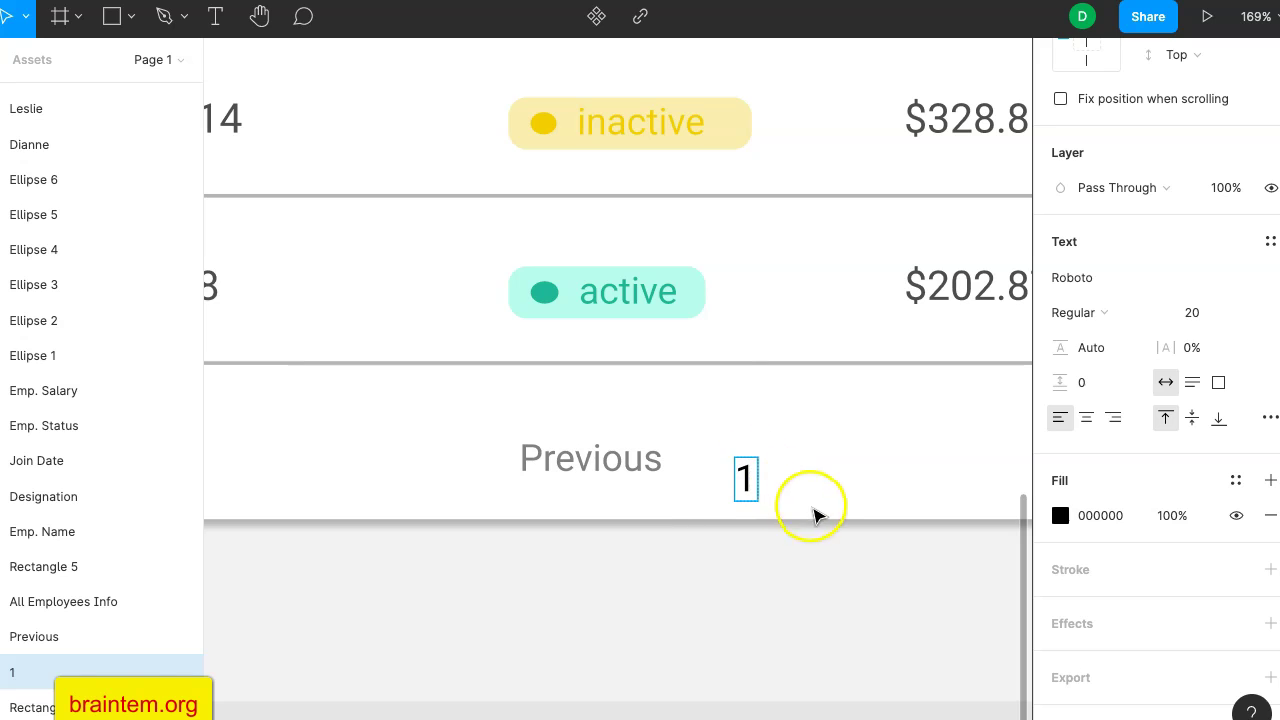
drag(748, 480, 721, 466)
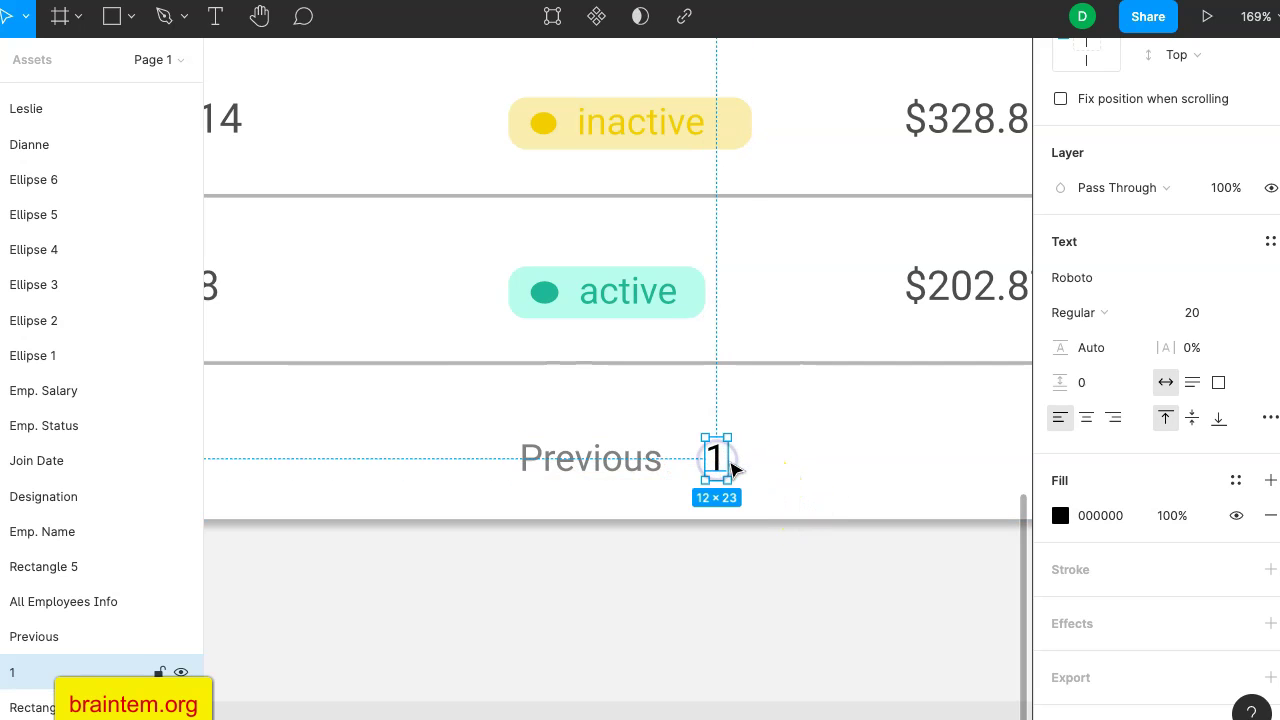
click(1176, 517)
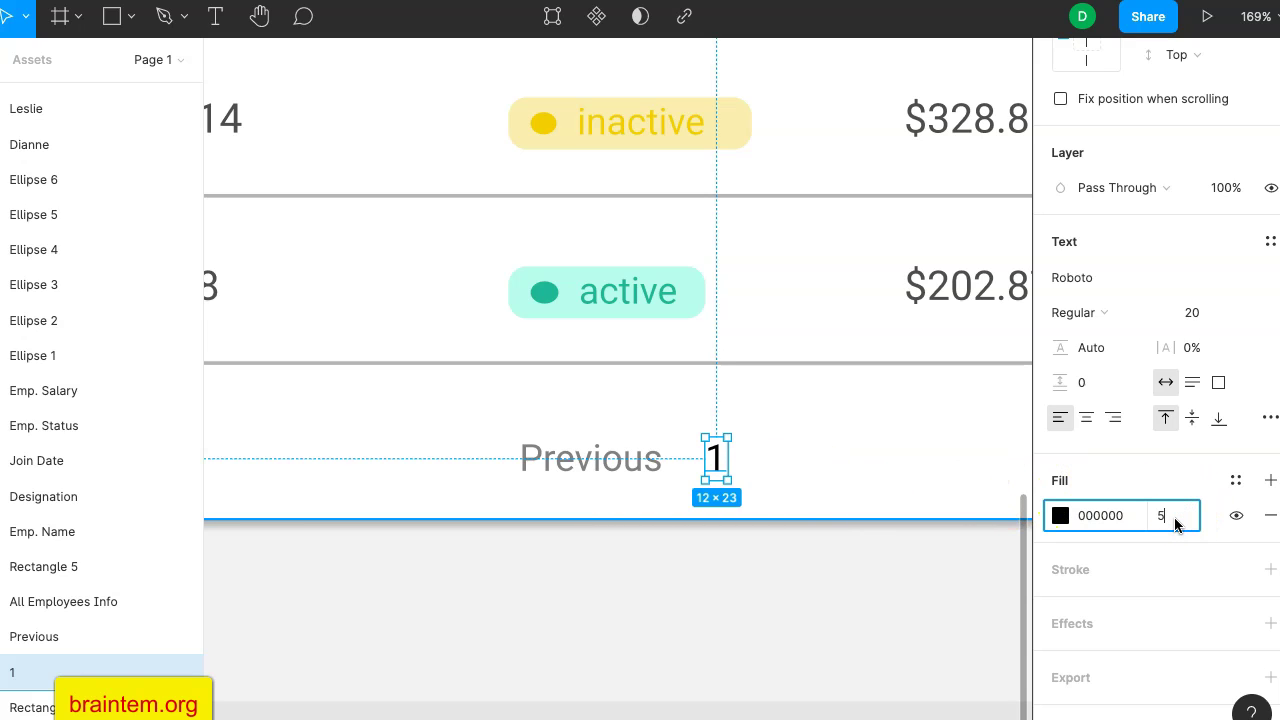
key(Return)
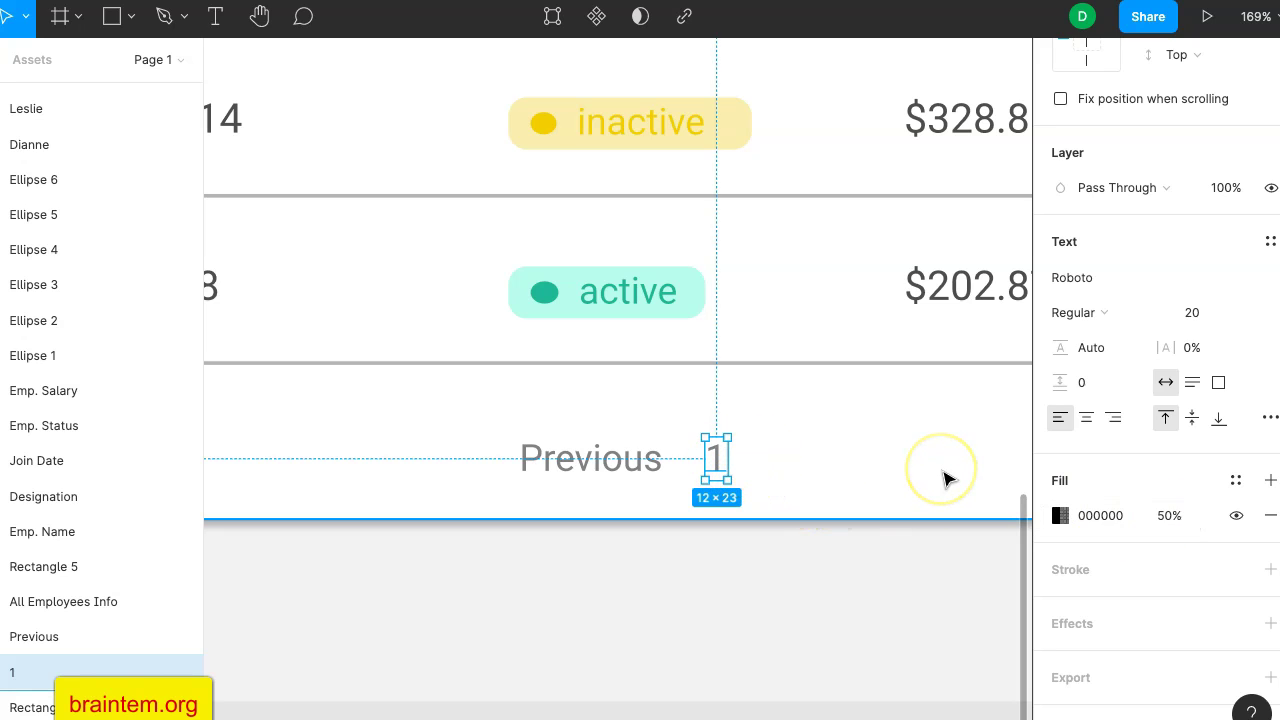
Duplicate the pagination "1" five times in an evenly spaced row to its right.
key(ctrl+d)
drag(729, 466, 791, 466)
scroll(856, 470, right, 5)
scroll(856, 470, up, 1)
key(ctrl+d)
key(ctrl+d)
key(ctrl+d)
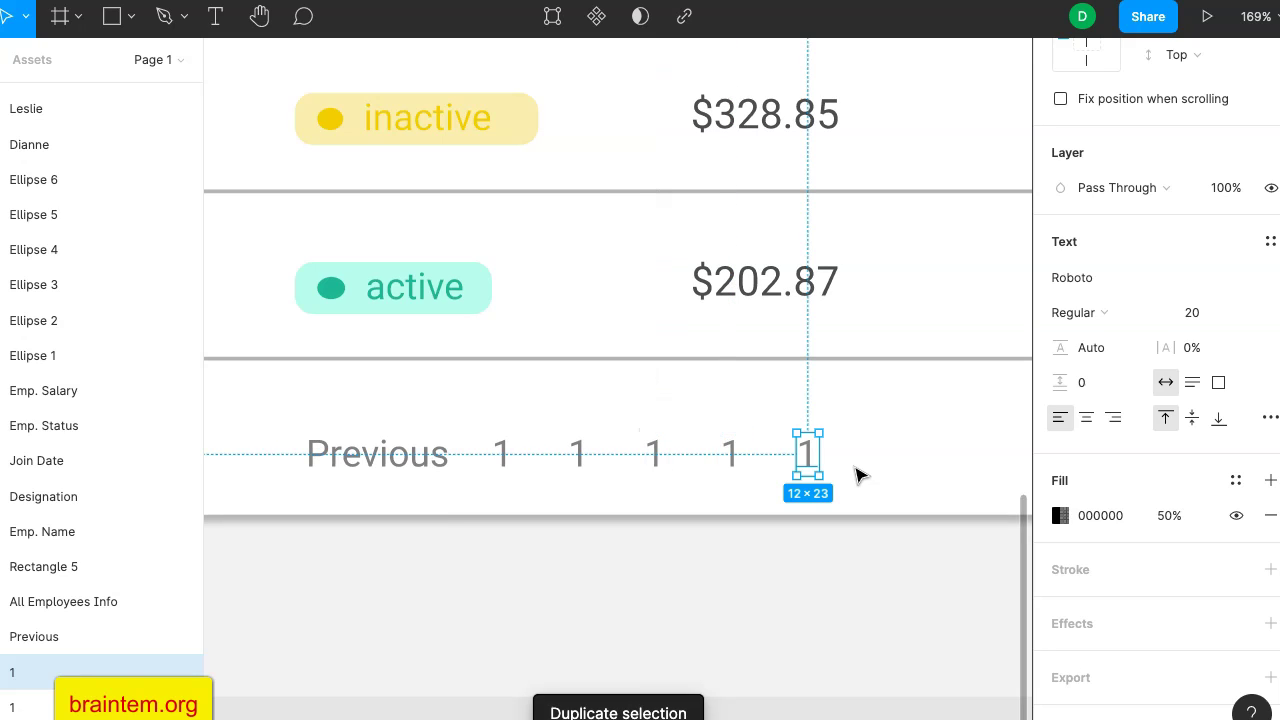
key(ctrl+d)
Change the last duplicated "1" in the pagination row to "Next".
click(879, 458)
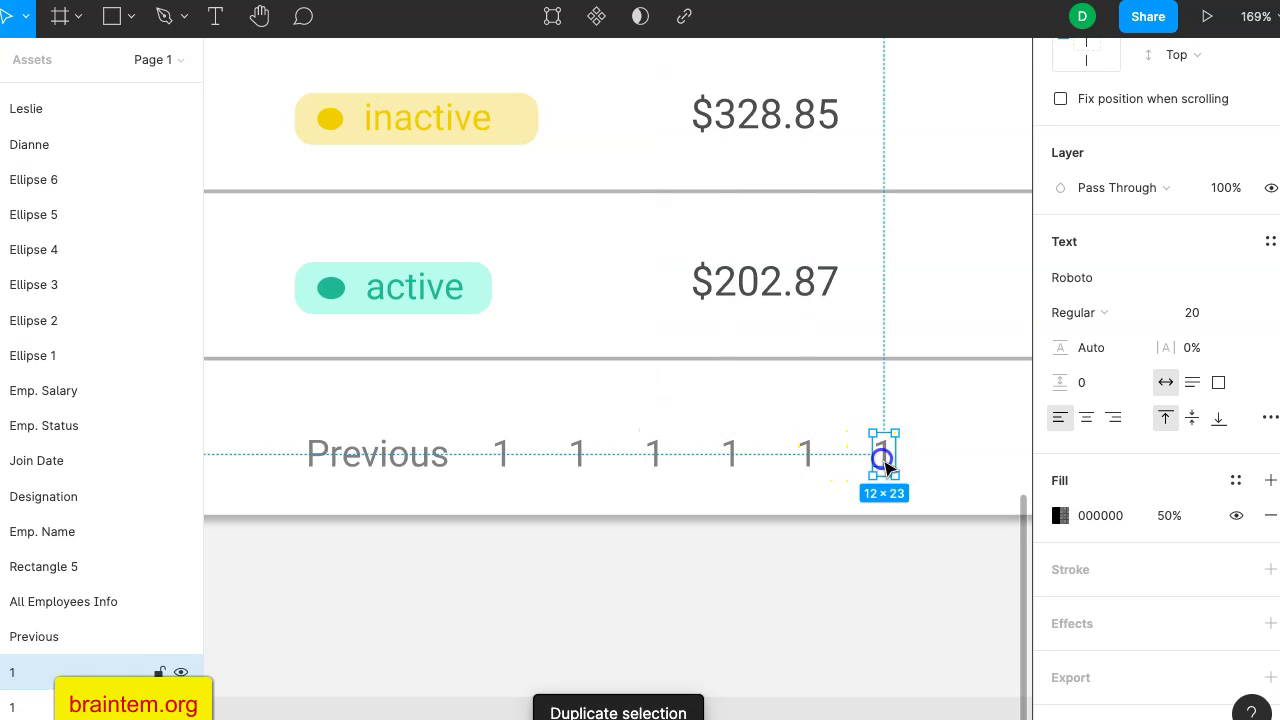
double_click(884, 460)
text(Next)
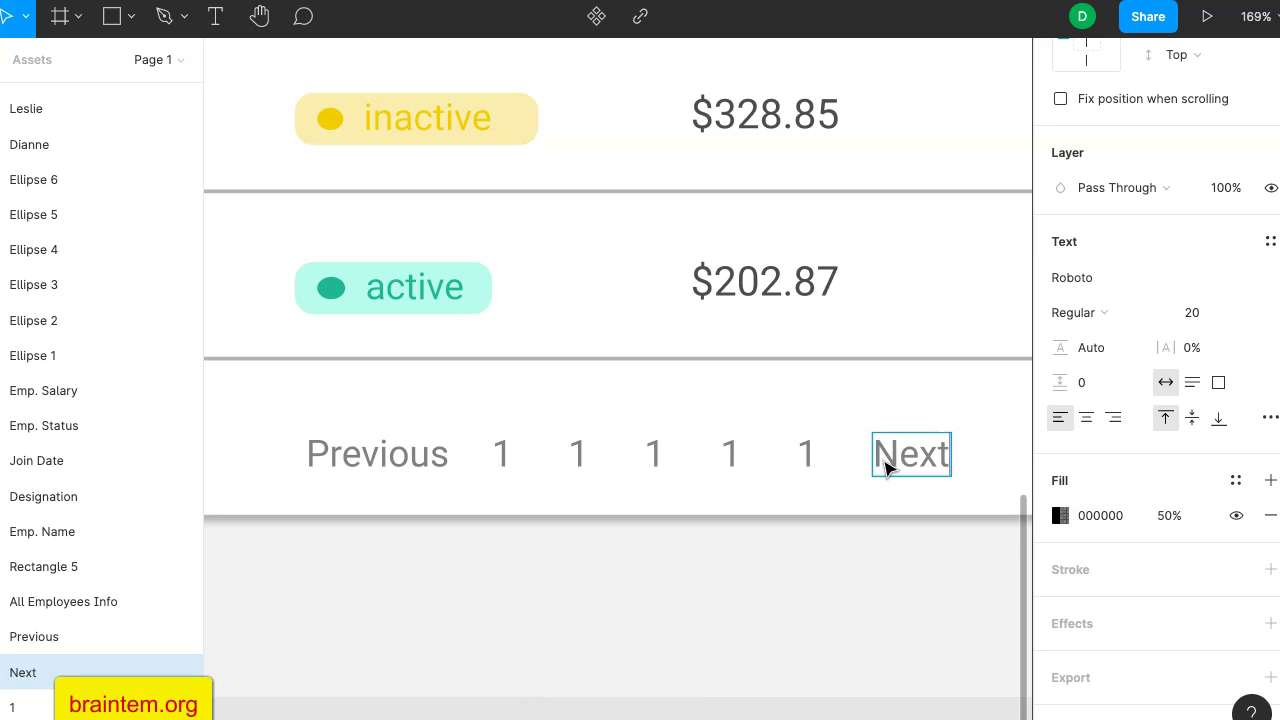
Change the second, third and fourth pagination numbers to 2, 3 and 3.
click(808, 460)
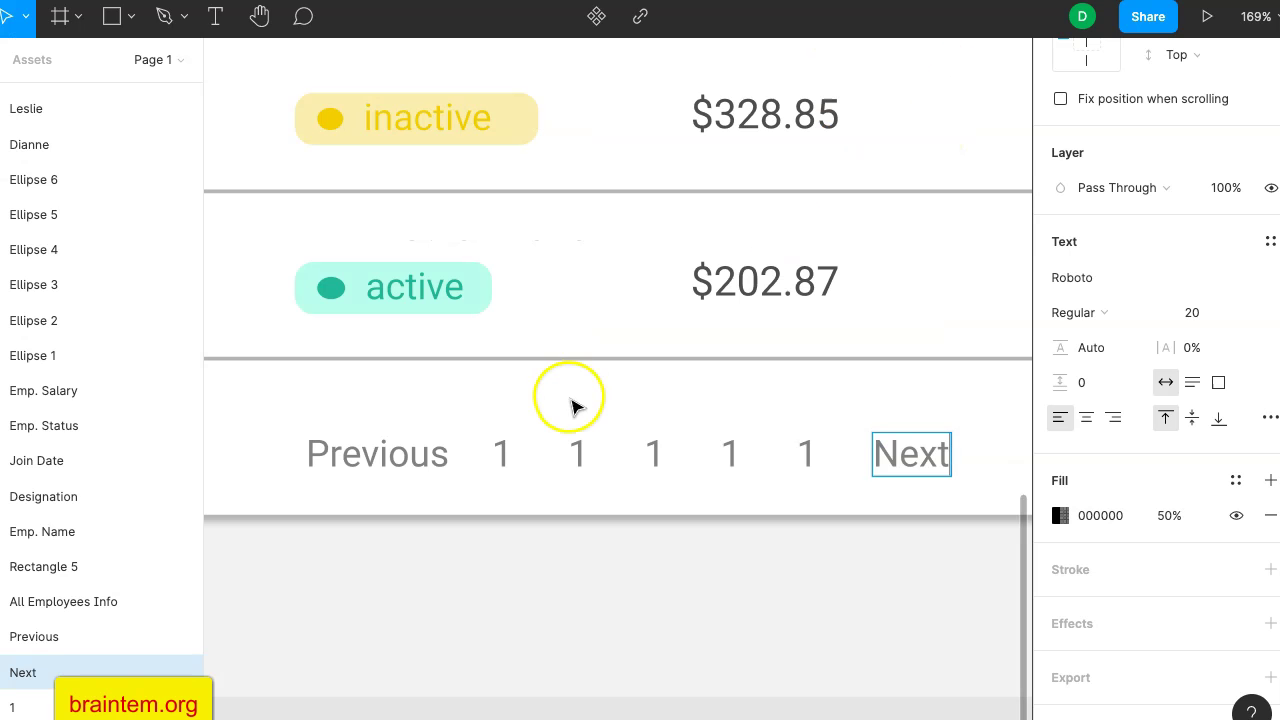
click(578, 455)
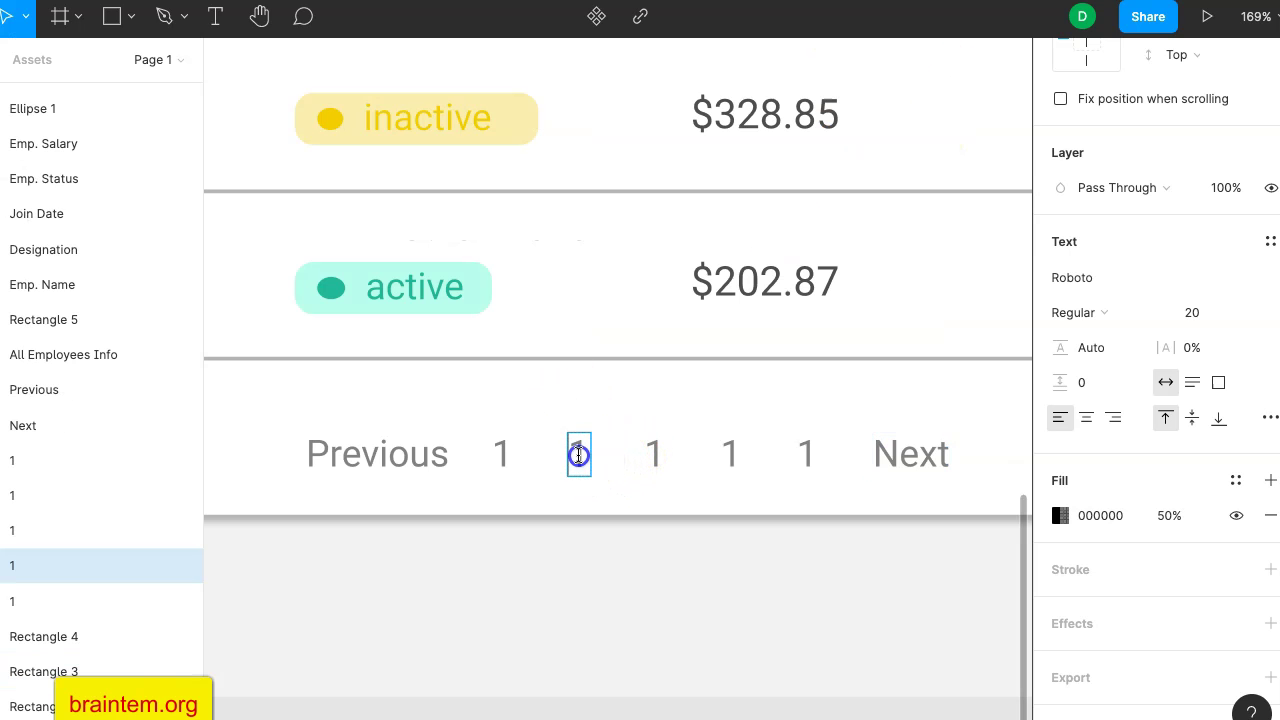
double_click(650, 456)
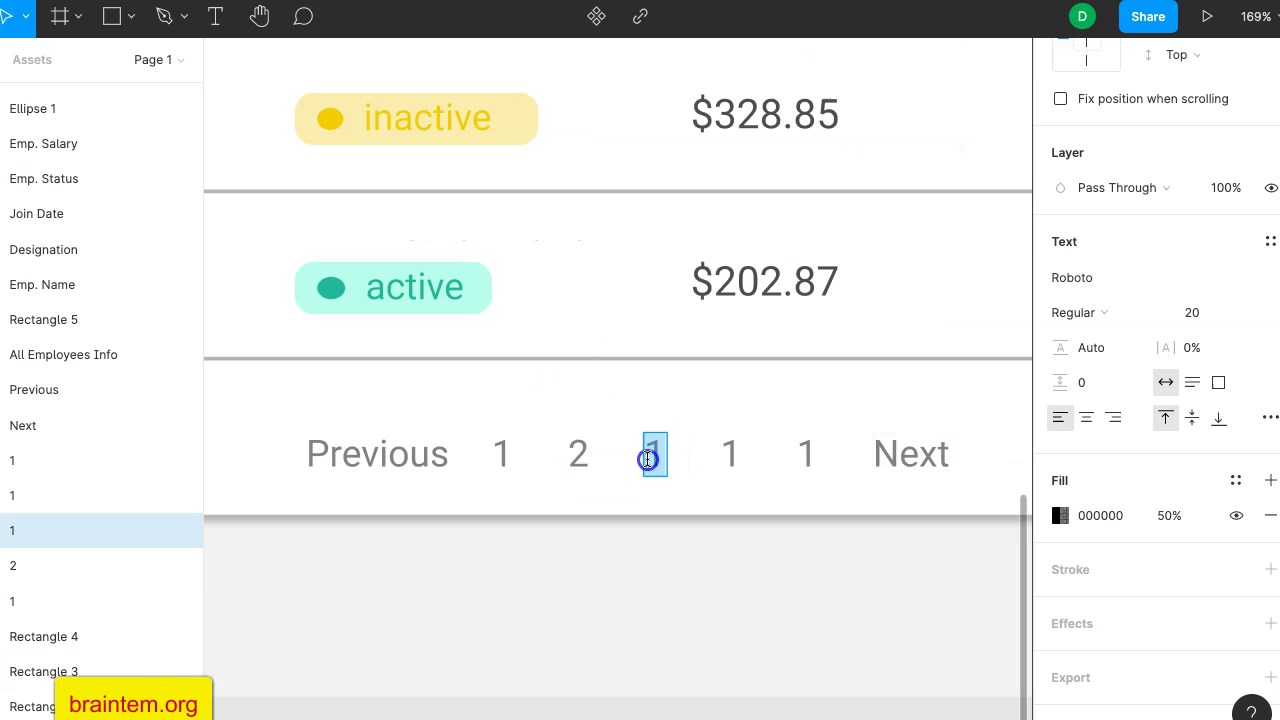
double_click(730, 460)
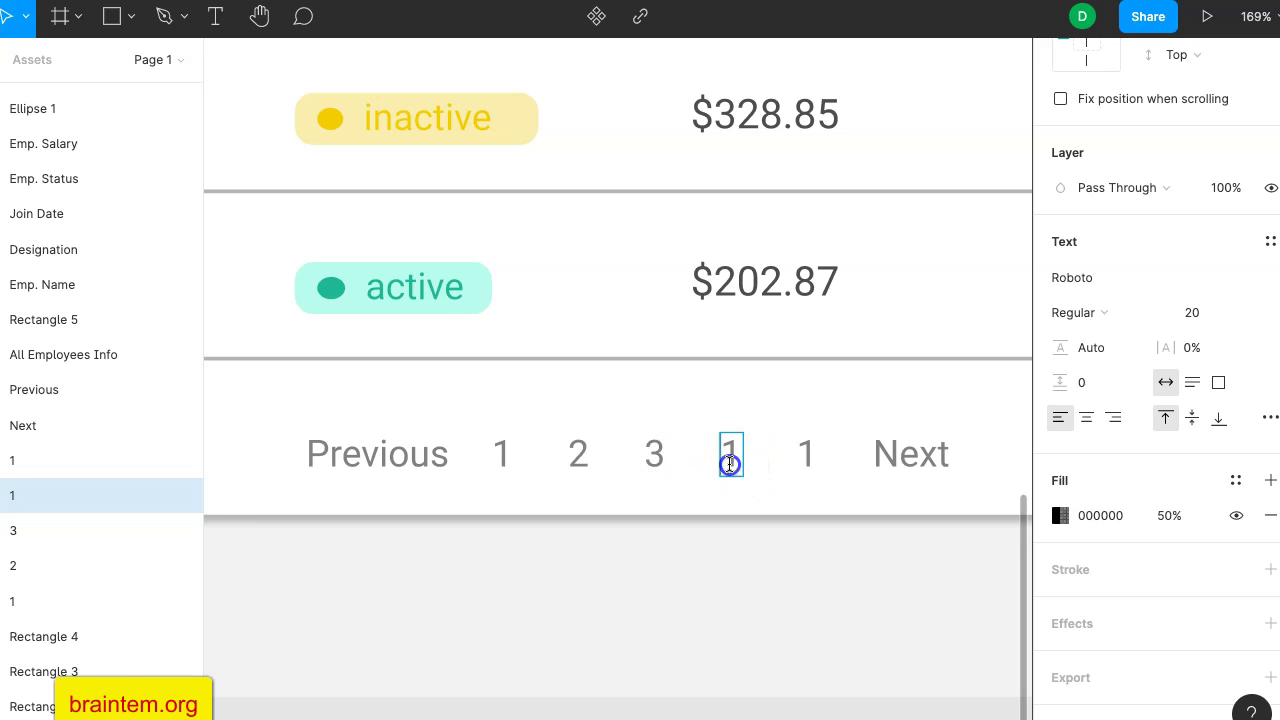
Delete the extra "1" before "Next" and move "Next" along the same line, close to the remaining numbers.
click(808, 455)
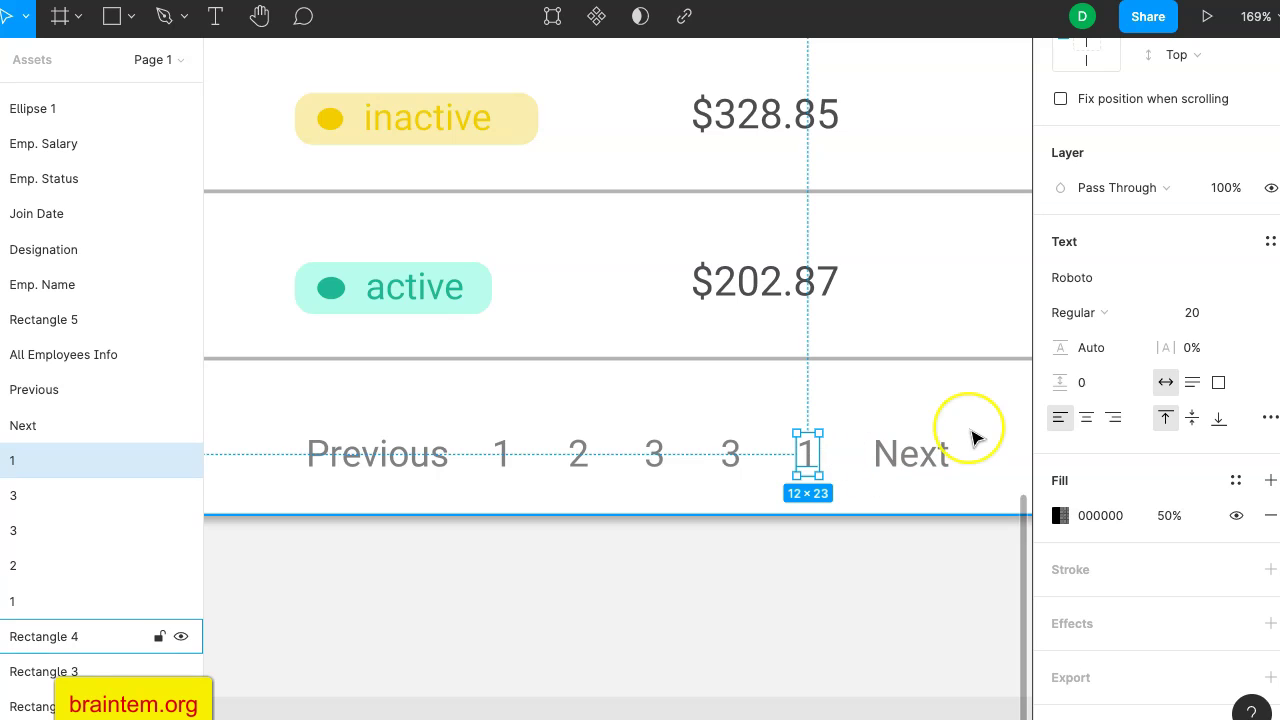
key(Delete)
click(940, 463)
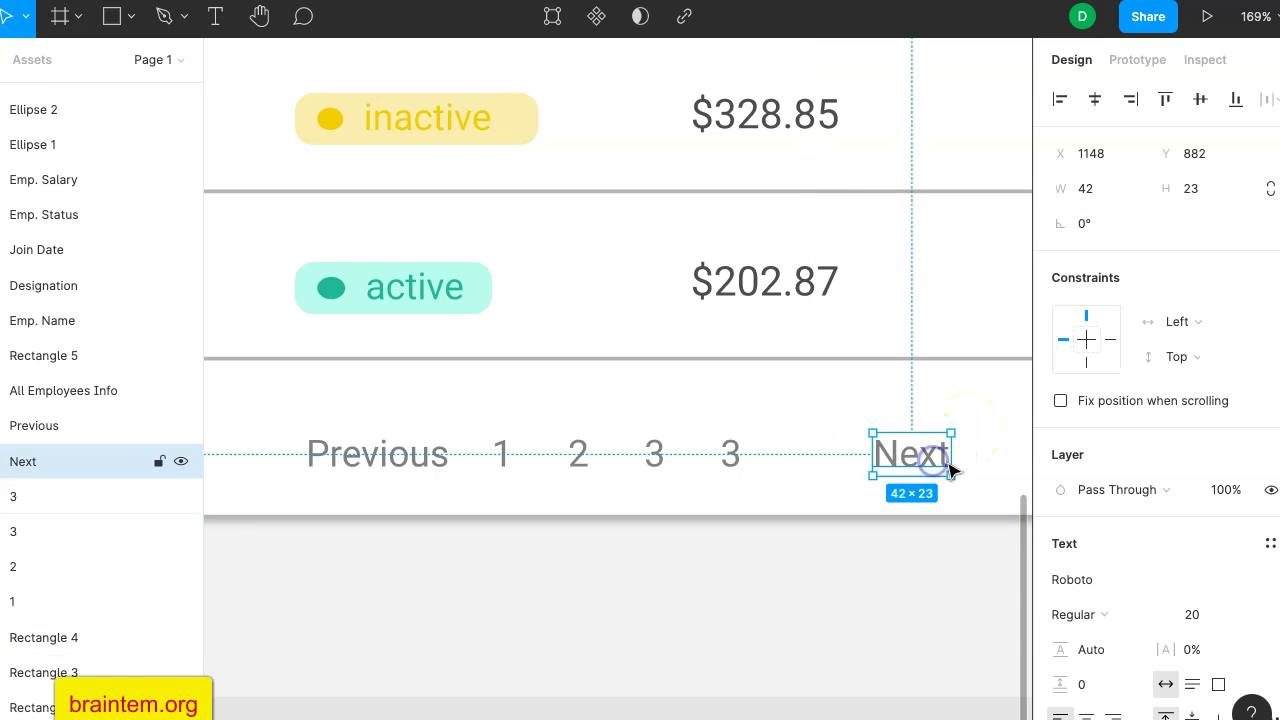
drag(938, 466, 846, 469)
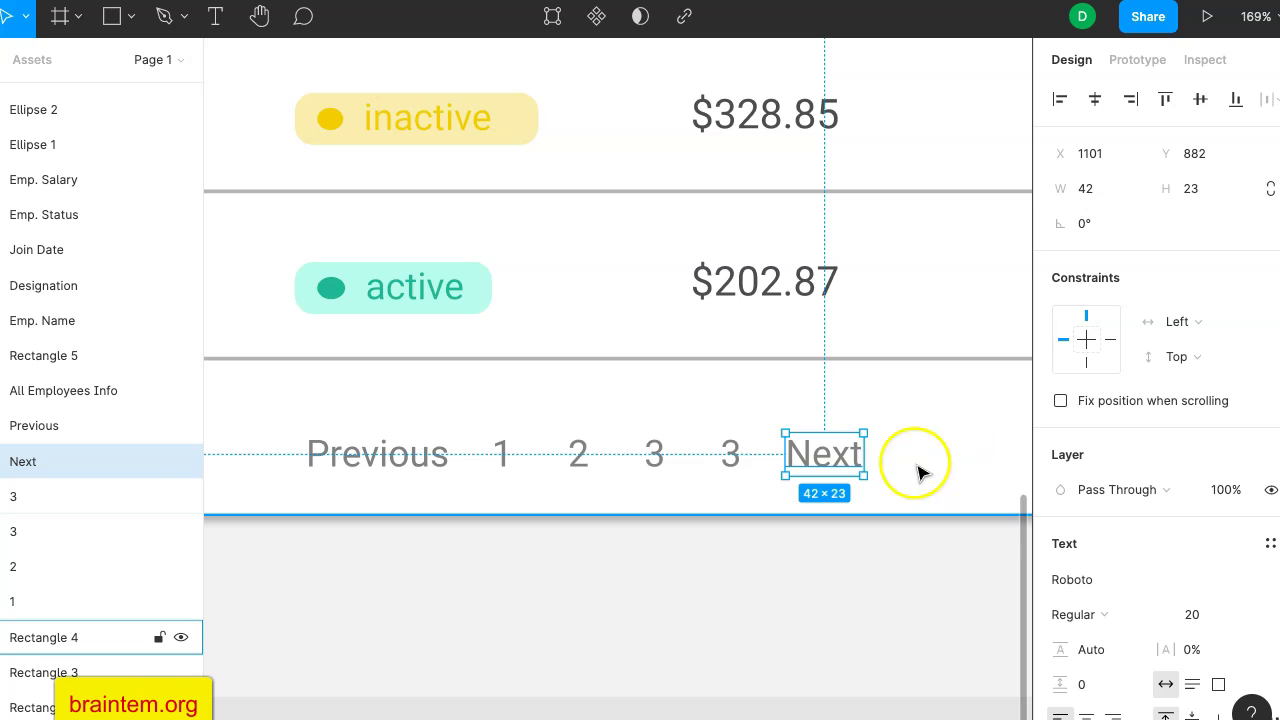
mouse_move(818, 465)
mouse_down()
mouse_move(806, 452)
mouse_move(818, 466)
mouse_up()
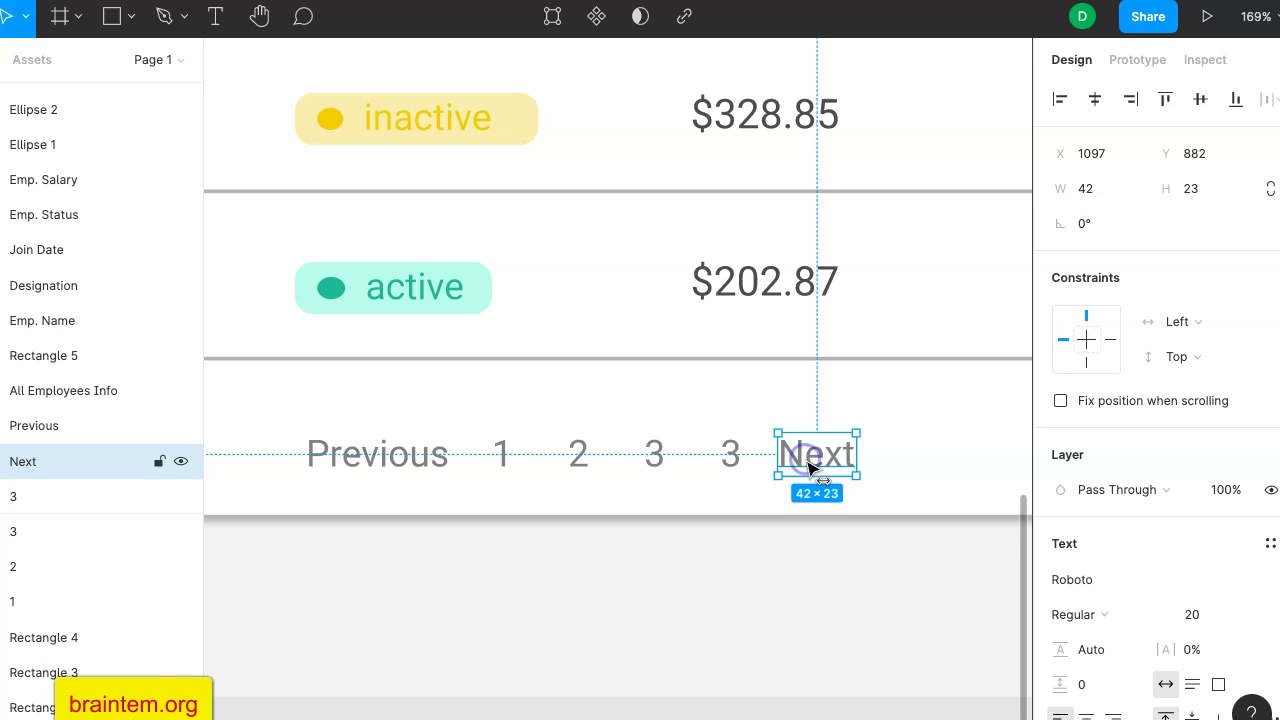
Change the fourth pagination number to 4.
click(741, 462)
double_click(741, 462)
click(741, 462)
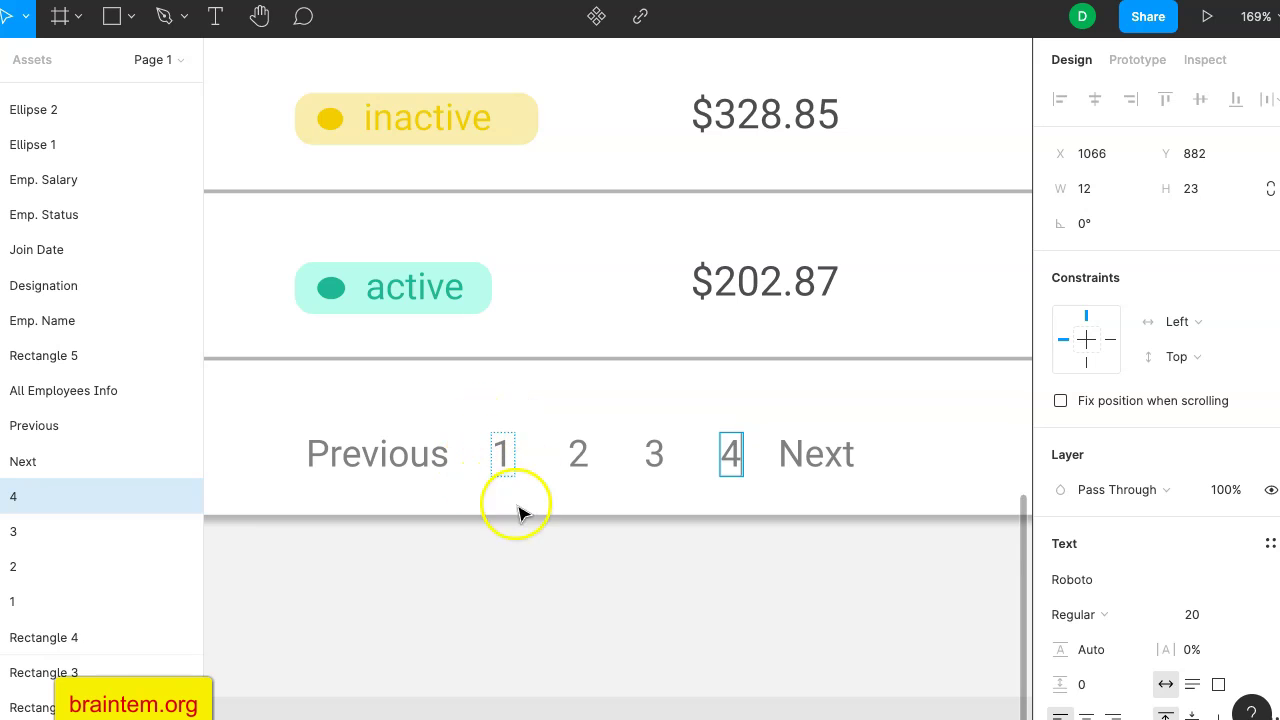
Draw a square about 34 × 34 over the pagination "1" and send it backward two levels.
click(111, 16)
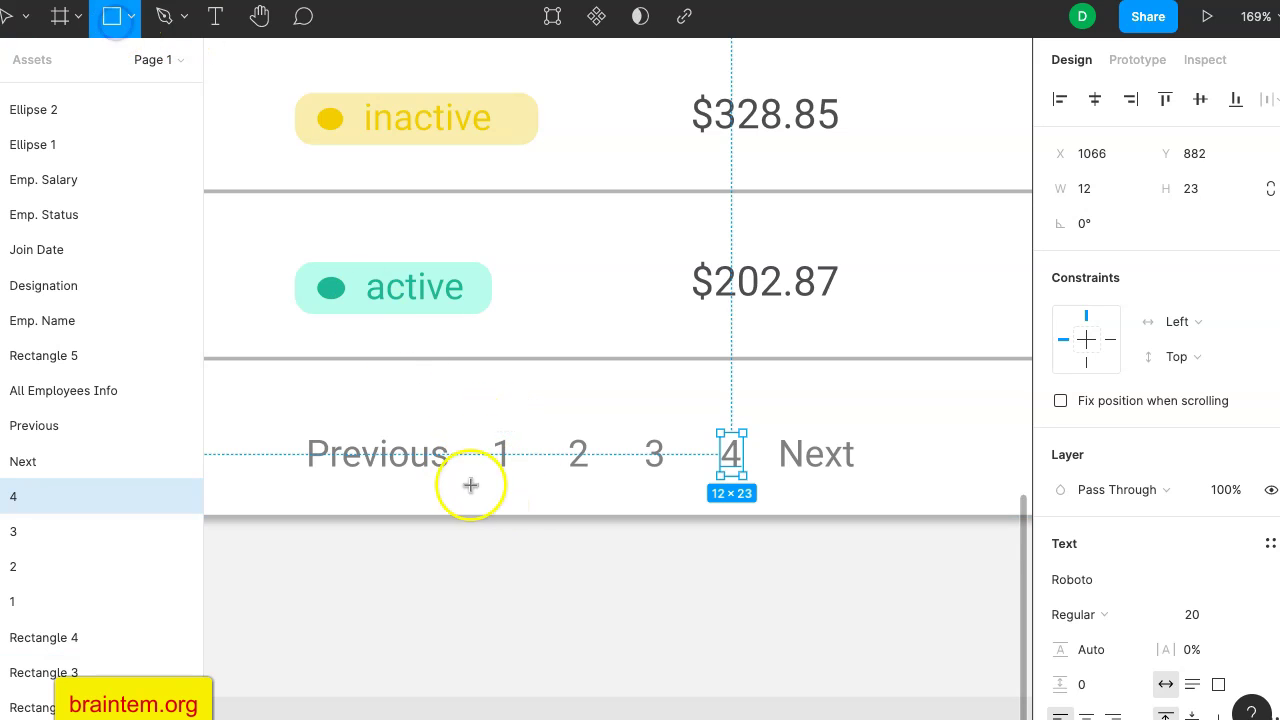
drag(475, 422, 536, 484)
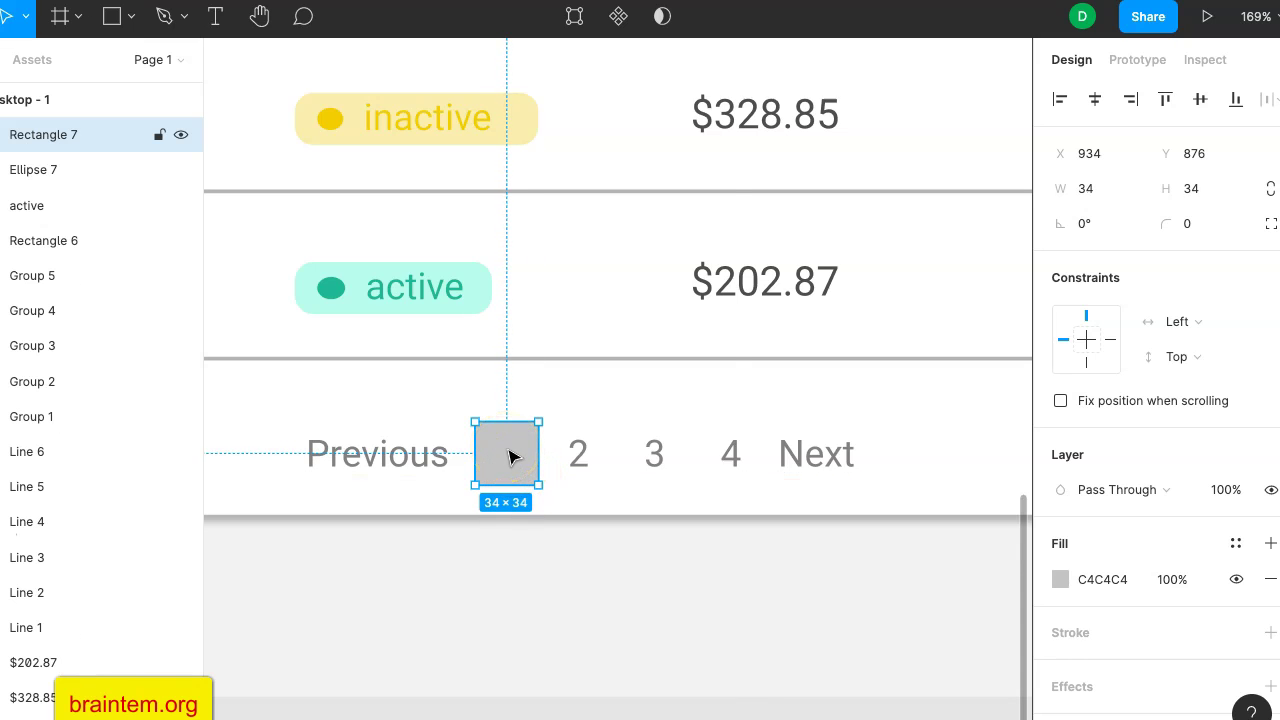
right_click(509, 457)
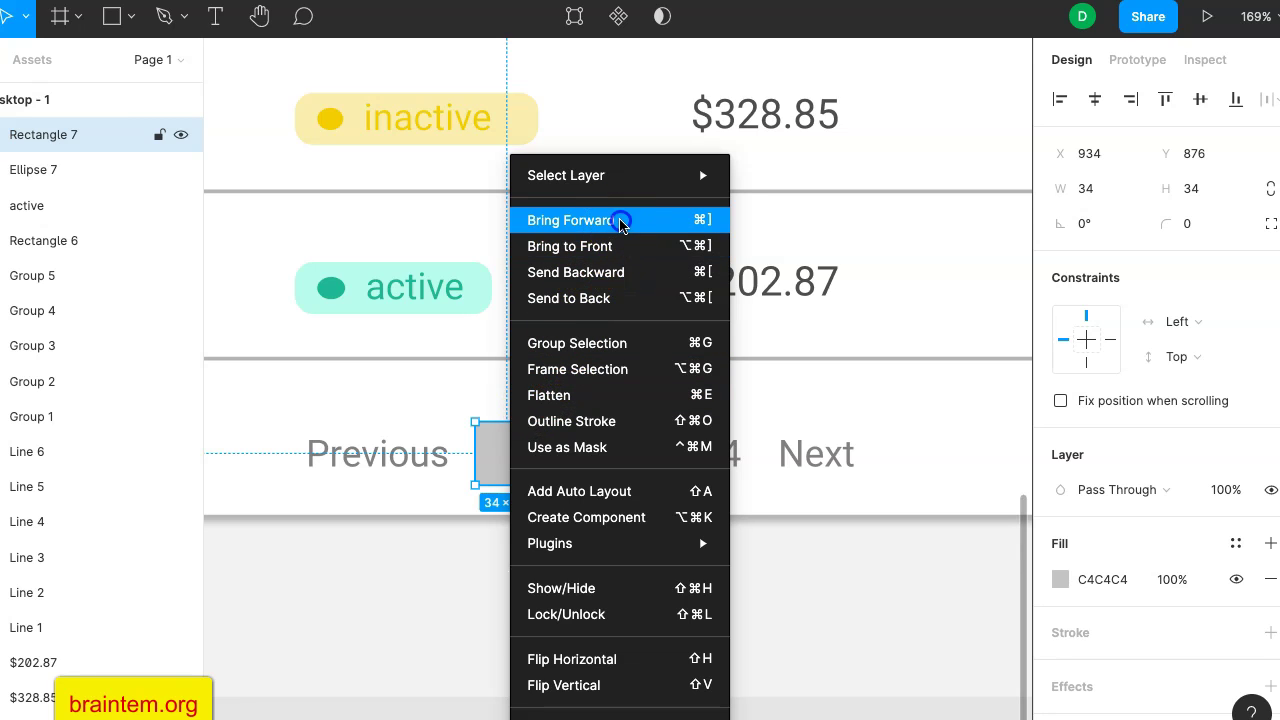
click(632, 275)
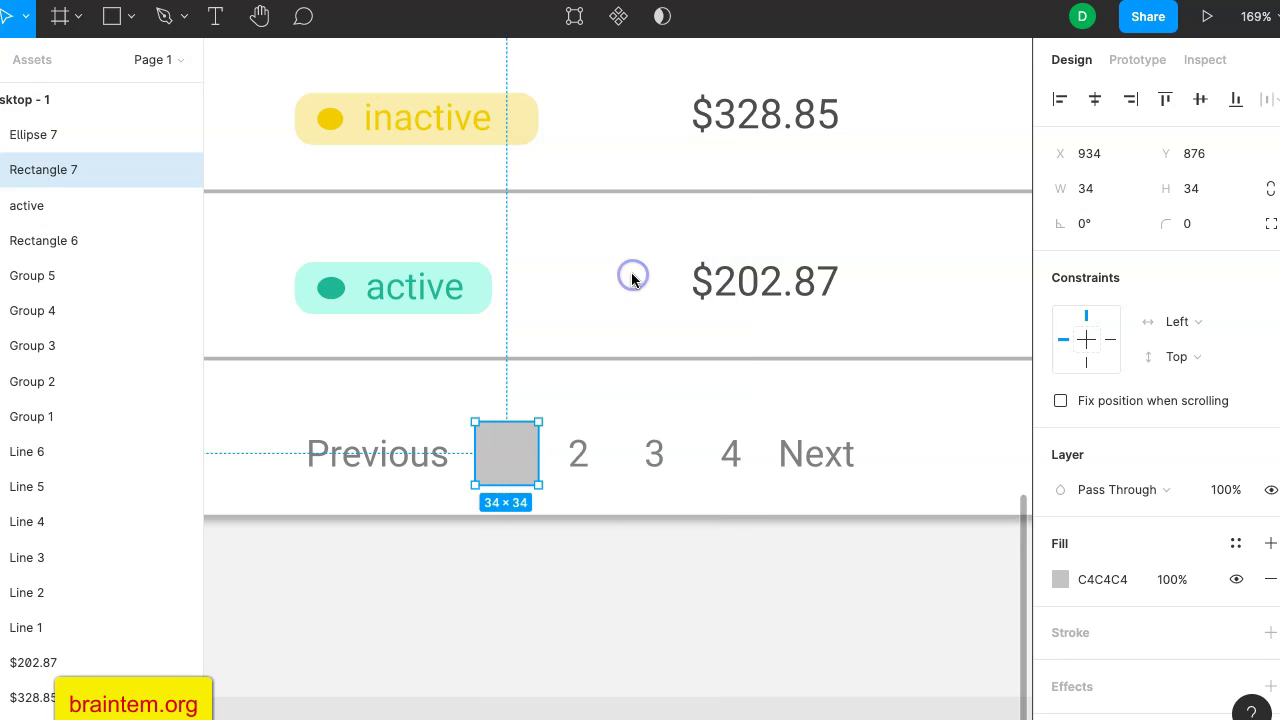
right_click(514, 440)
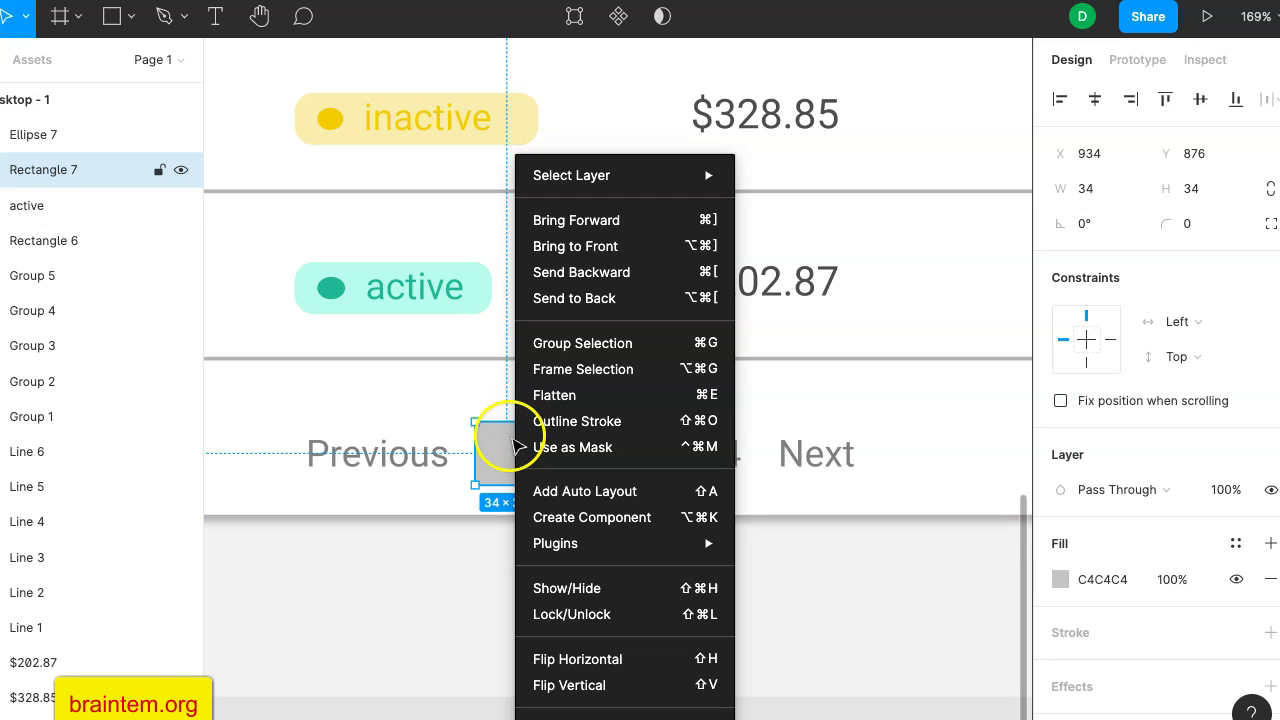
click(612, 275)
Bring the pagination "1" to the front and position the gray square centered behind it.
drag(506, 445, 461, 451)
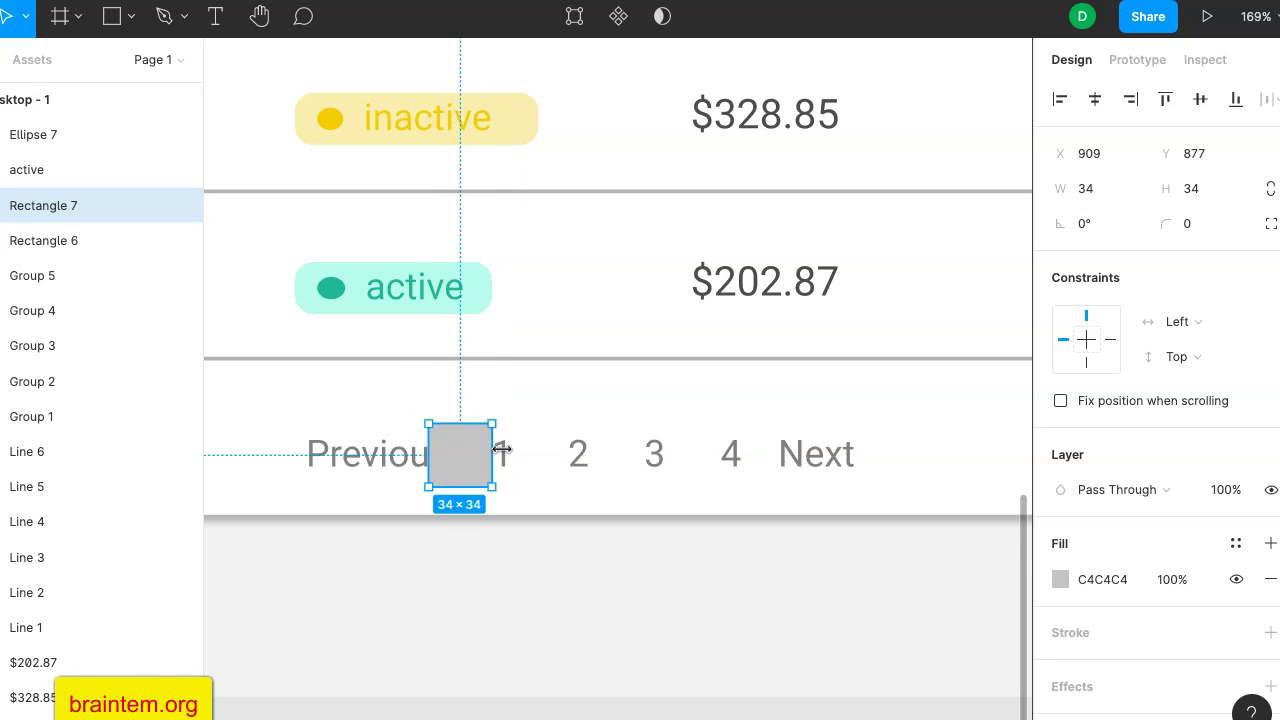
click(509, 459)
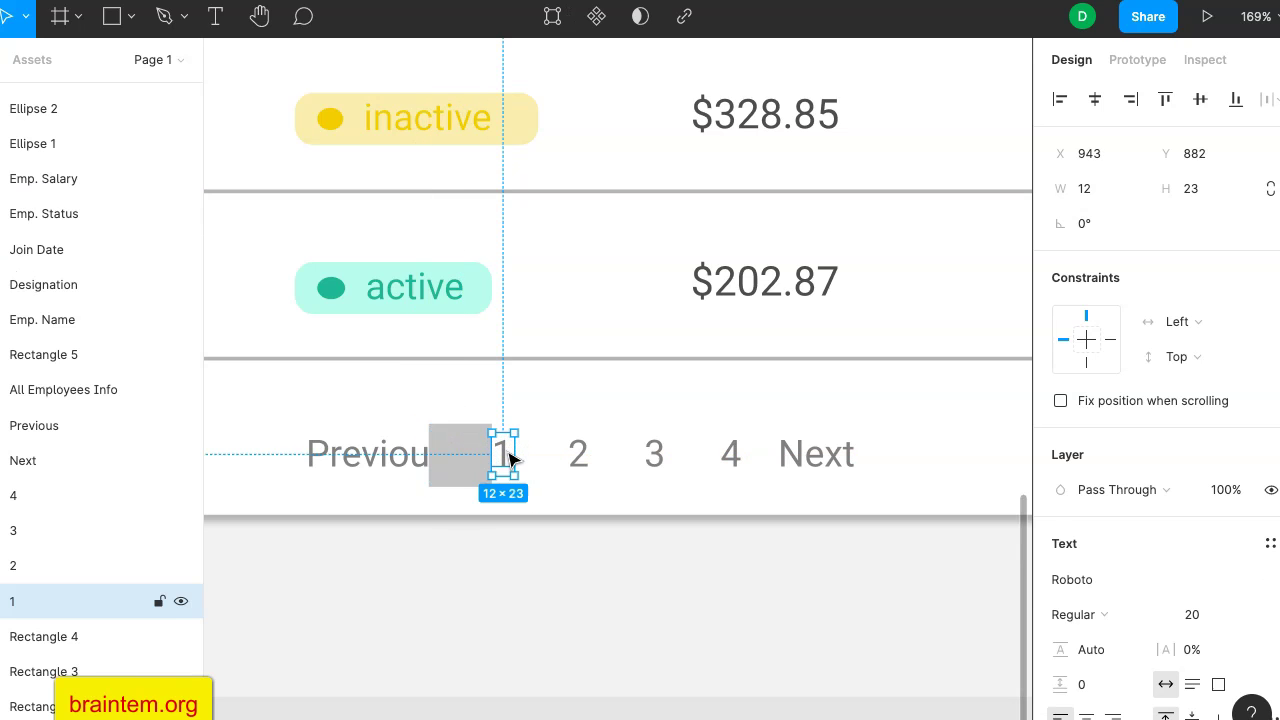
right_click(509, 459)
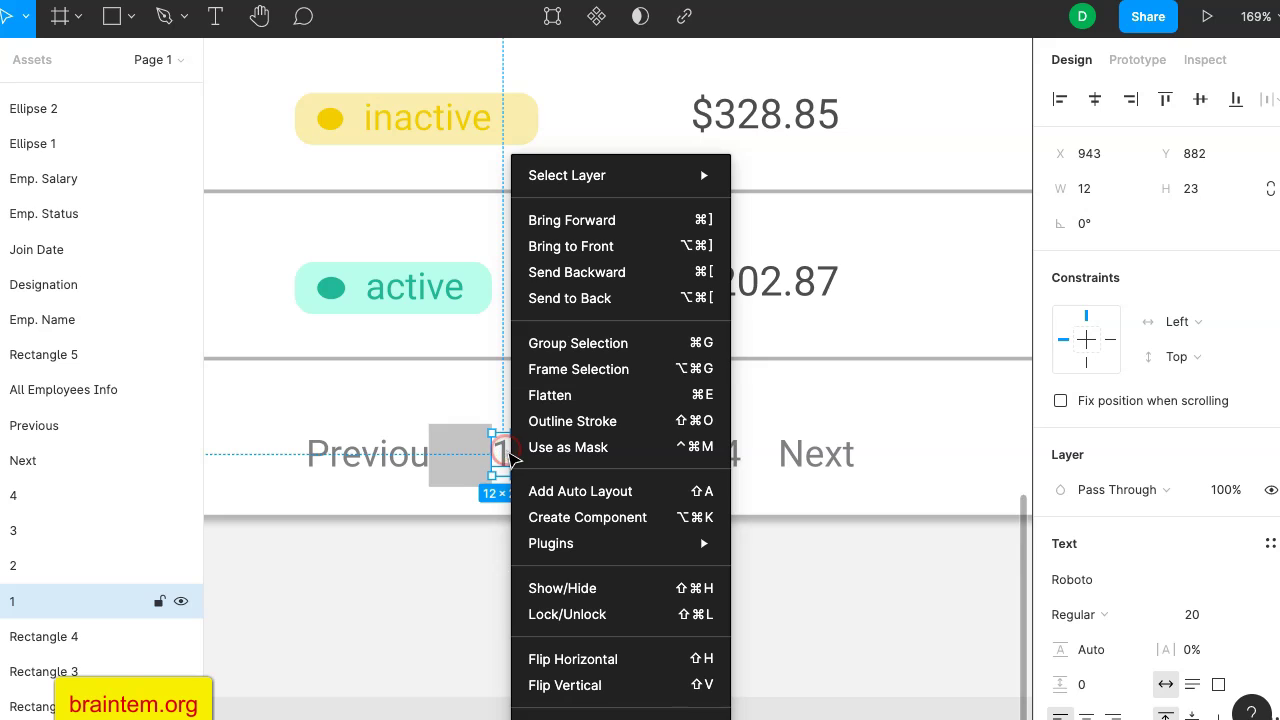
click(619, 250)
click(466, 446)
drag(480, 455, 509, 450)
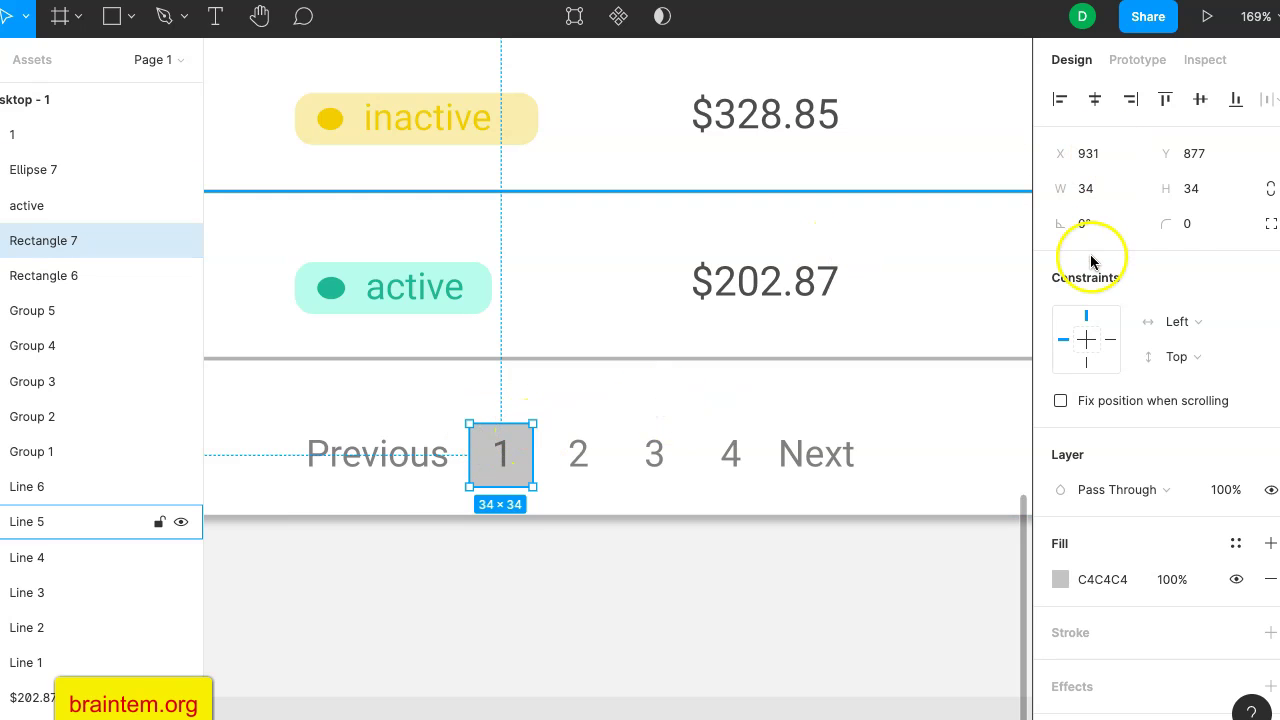
Set the corner radius of the square behind the "1" to 10.
click(1183, 228)
text(10)
key(Return)
click(1153, 150)
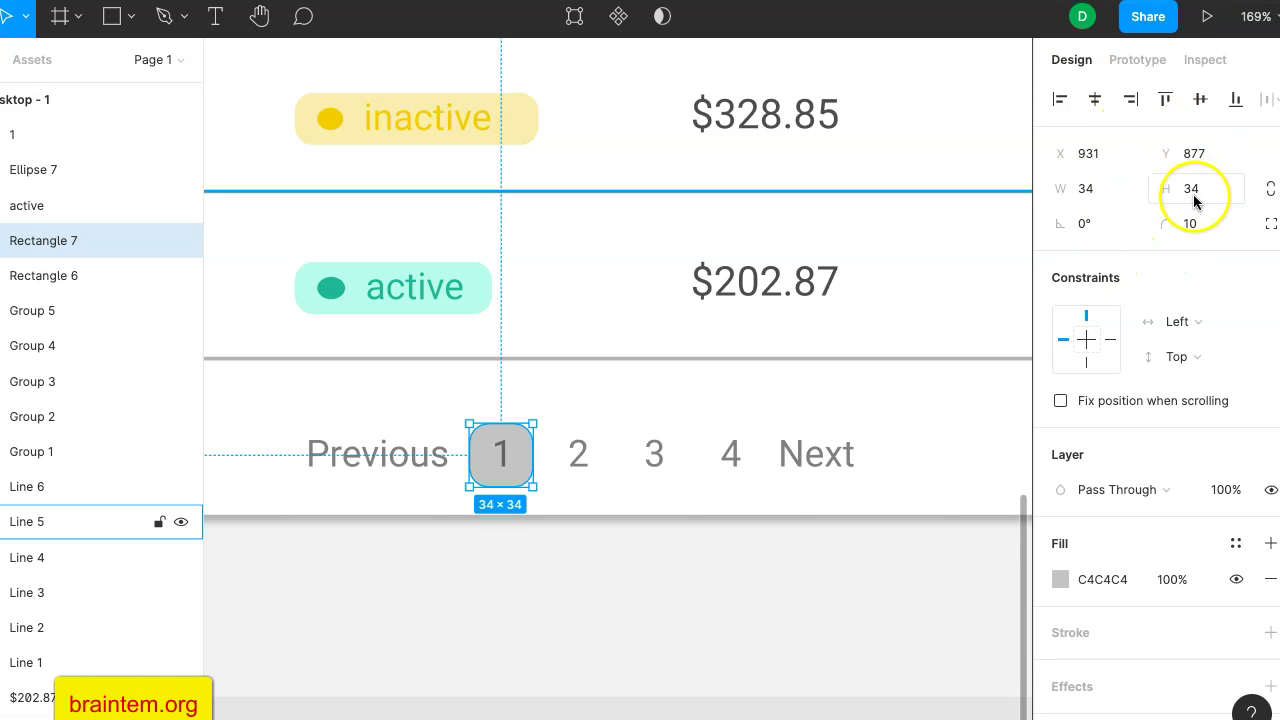
Reduce the corner radius of the square behind the "1" to 5.
click(1190, 229)
text(5)
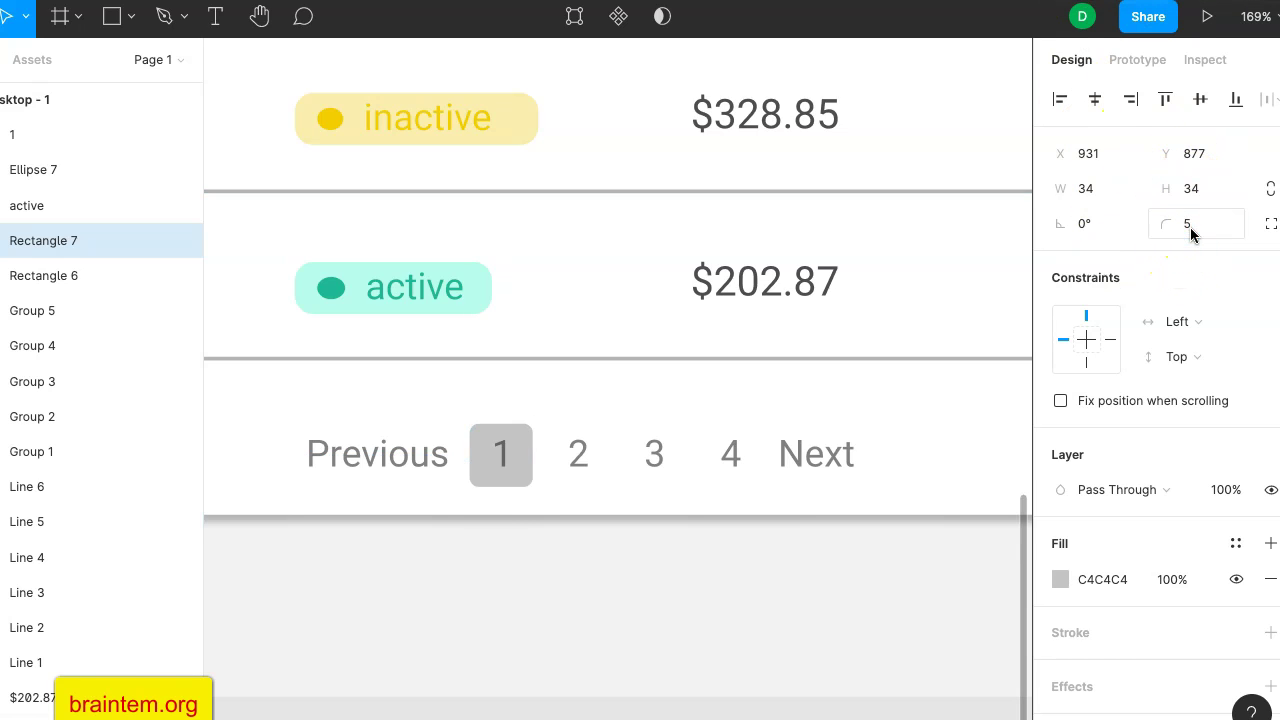
click(1090, 117)
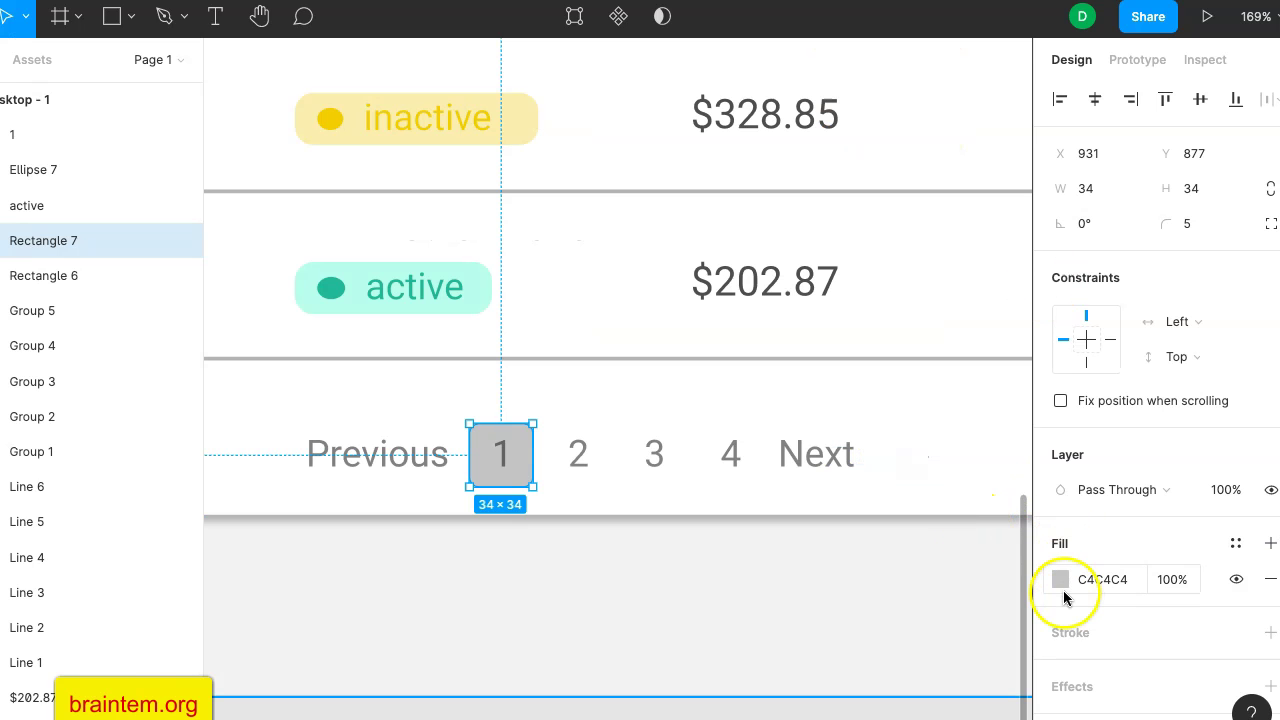
Fill the square with the dark blue document color 165298 and lighten it to 417BBE.
click(1060, 580)
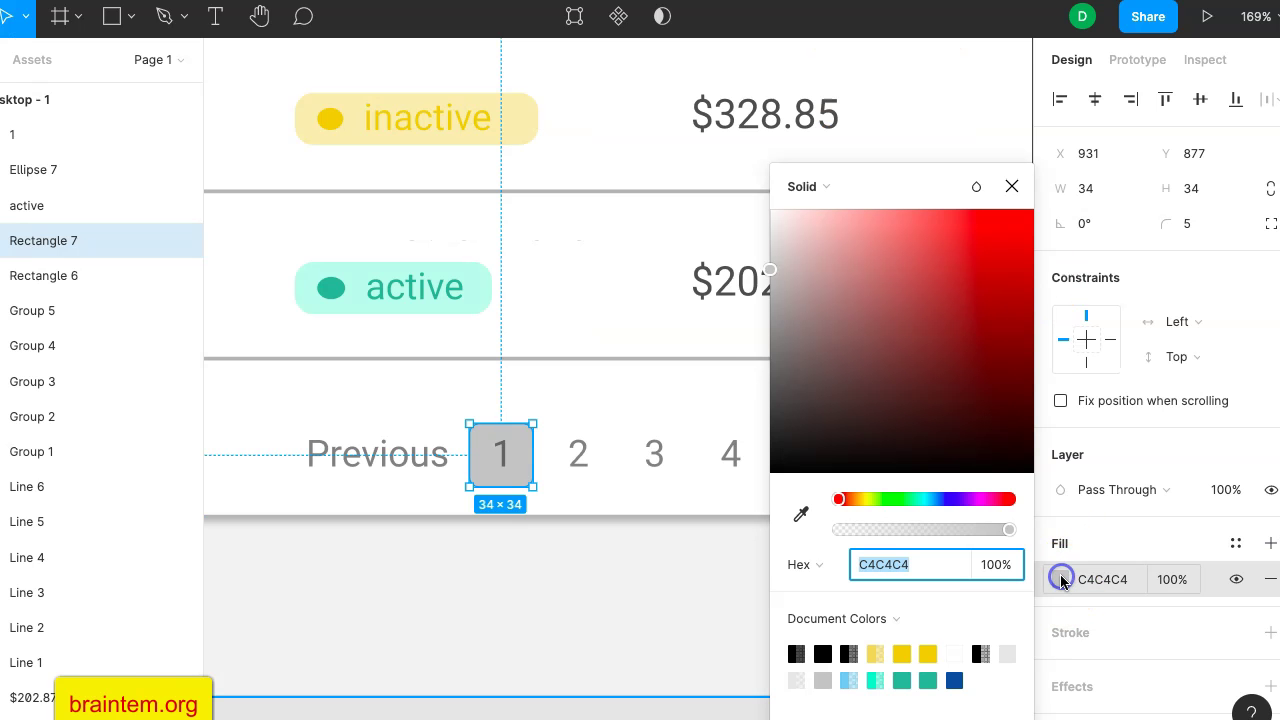
click(954, 680)
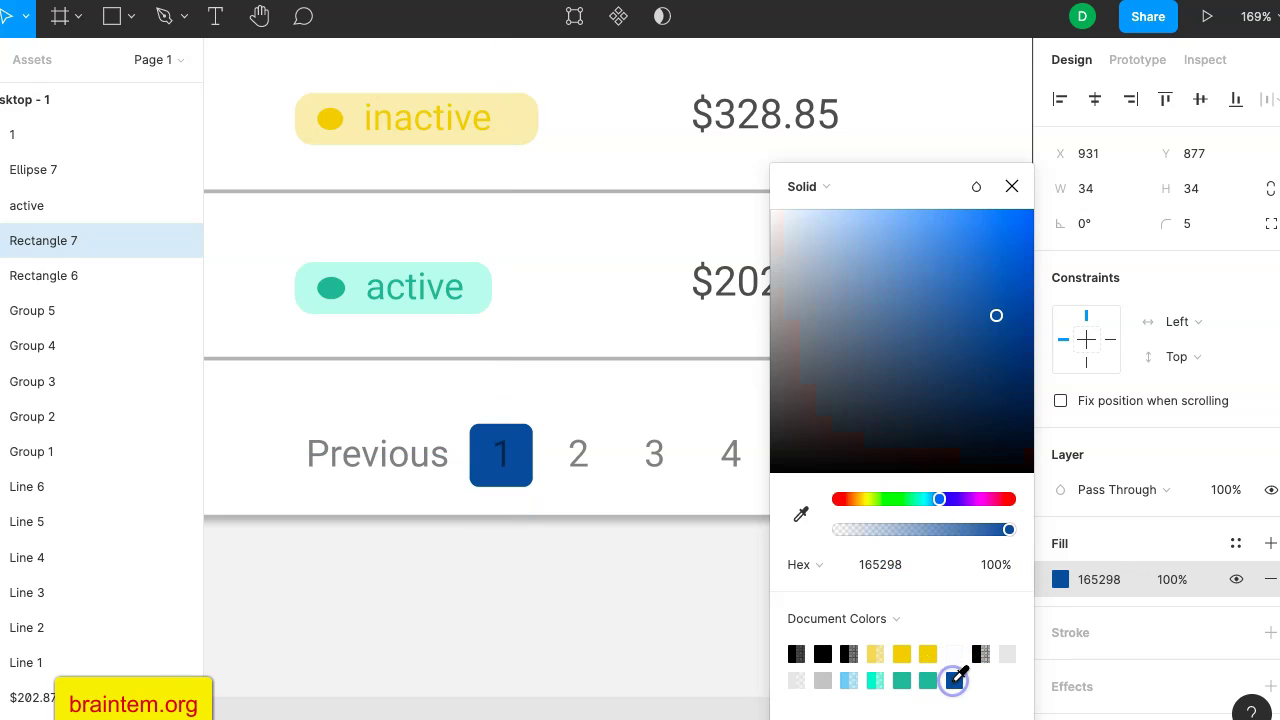
click(976, 243)
drag(977, 255, 944, 284)
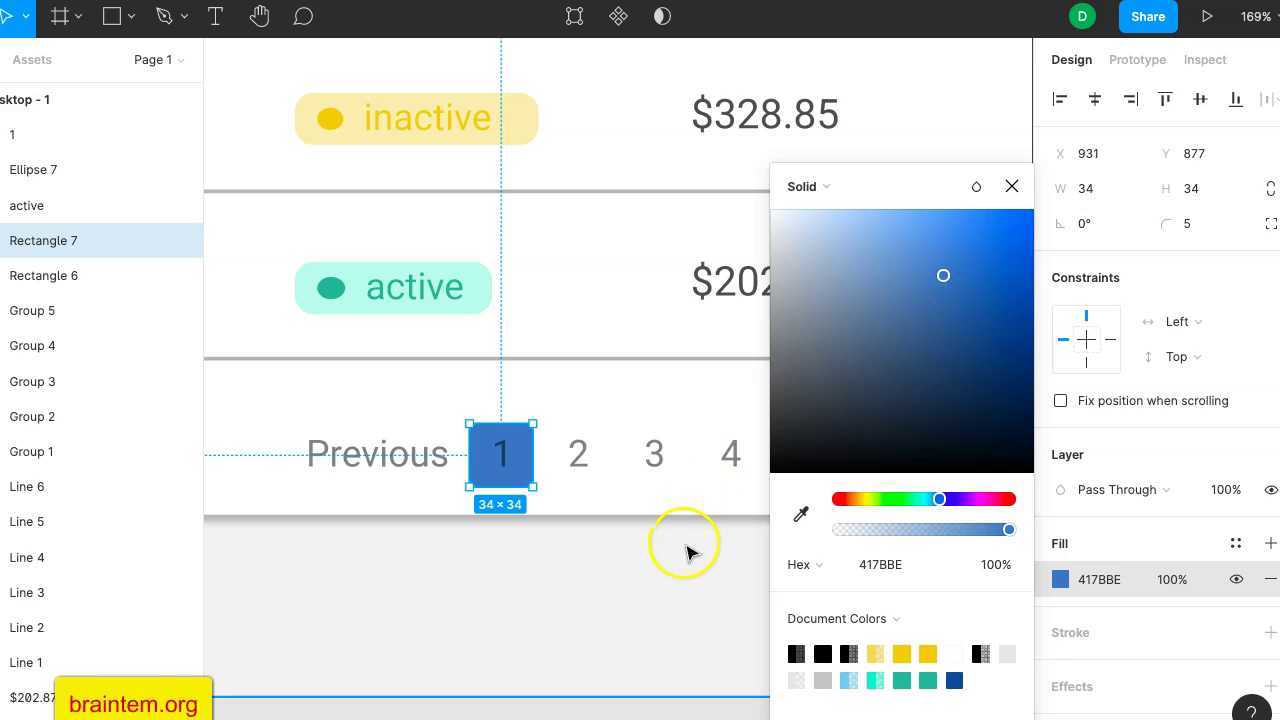
click(634, 564)
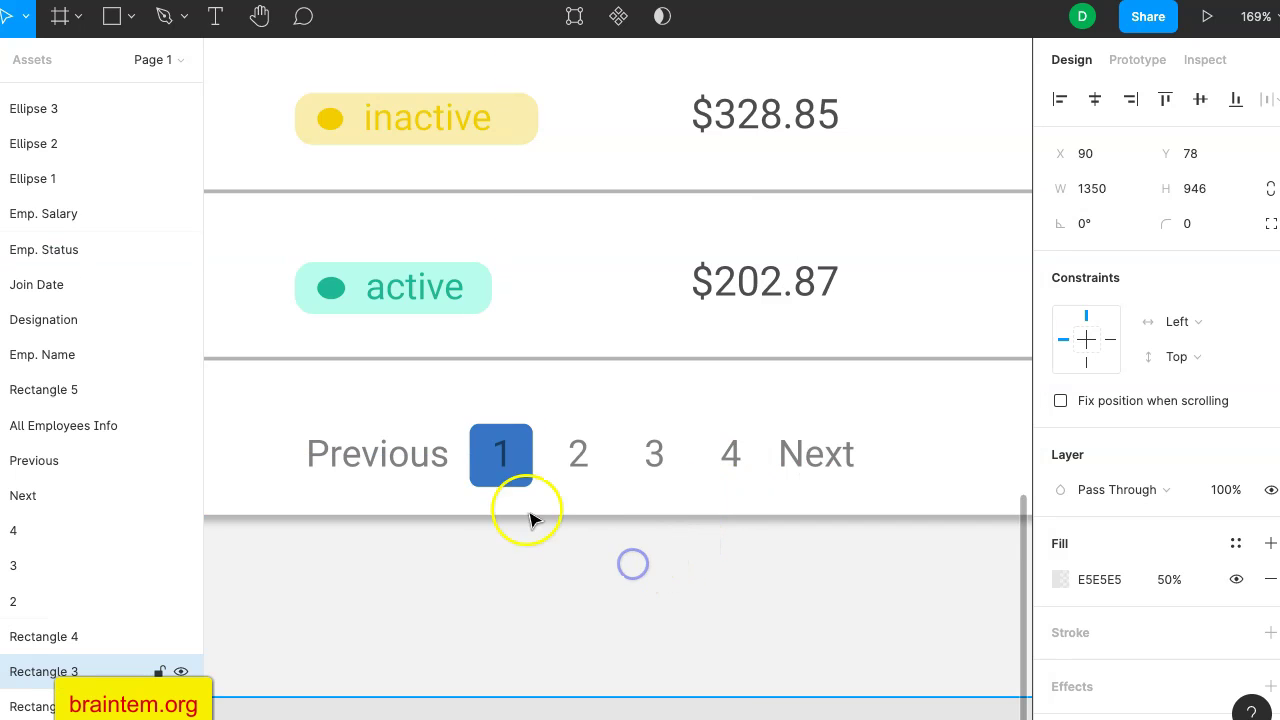
Set the fill of the "1" on the blue square to white FFFFFF at 100% opacity.
click(500, 452)
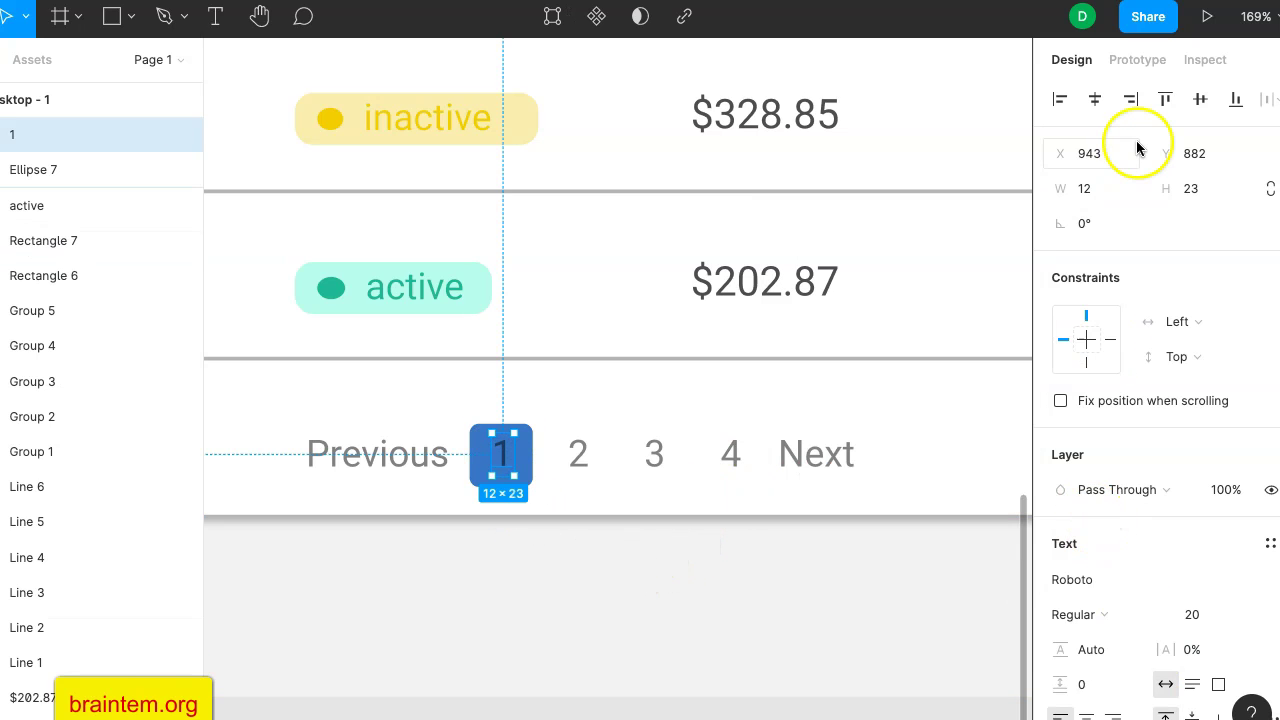
scroll(1148, 303, down, 5)
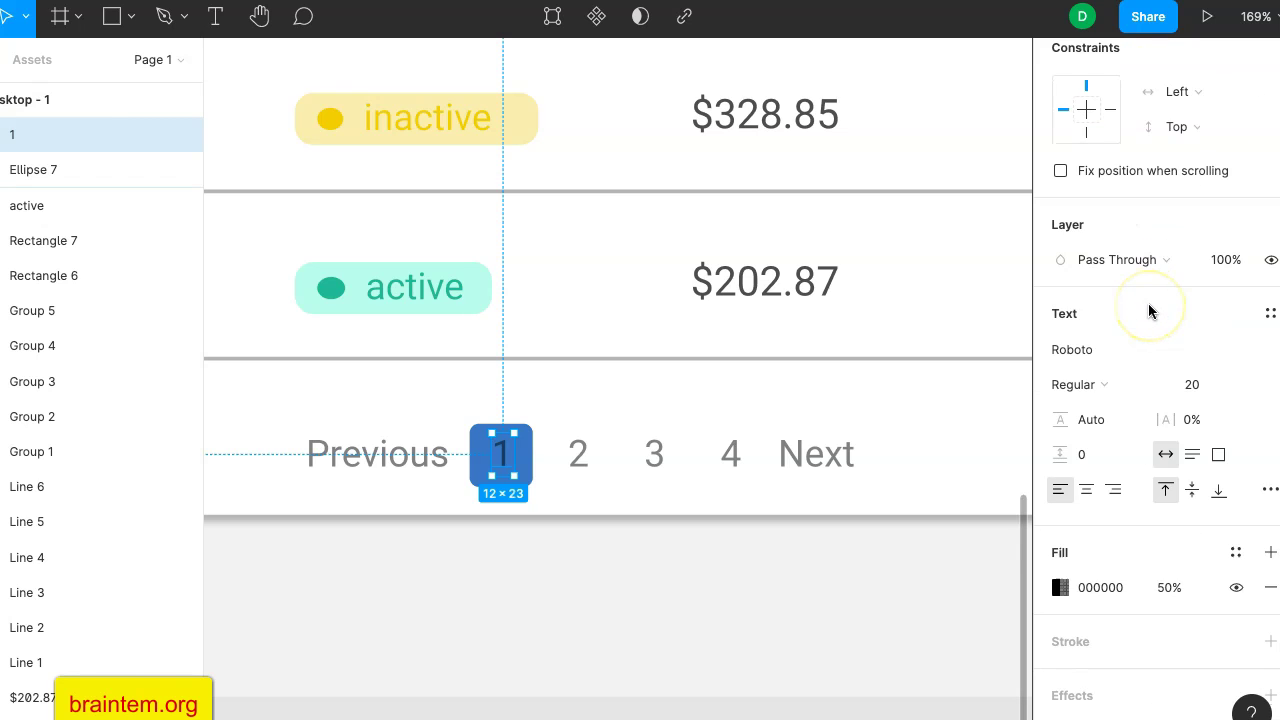
scroll(1148, 304, up, 5)
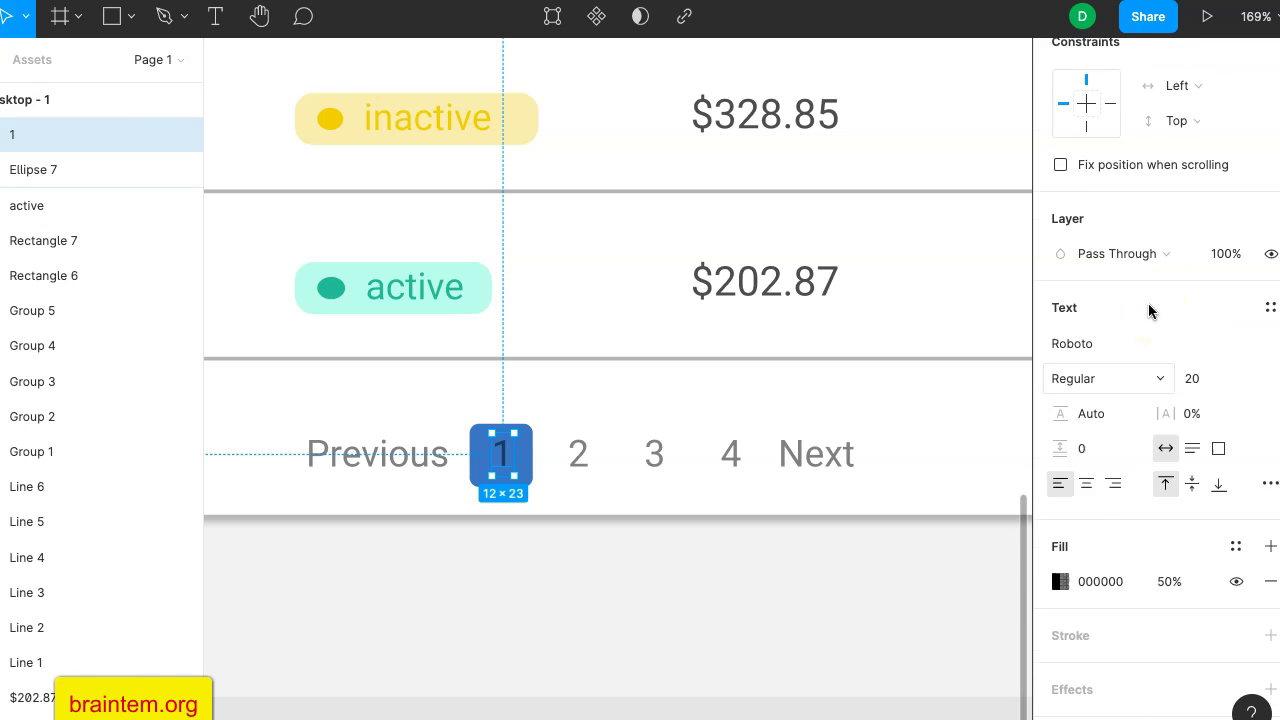
scroll(1148, 303, down, 5)
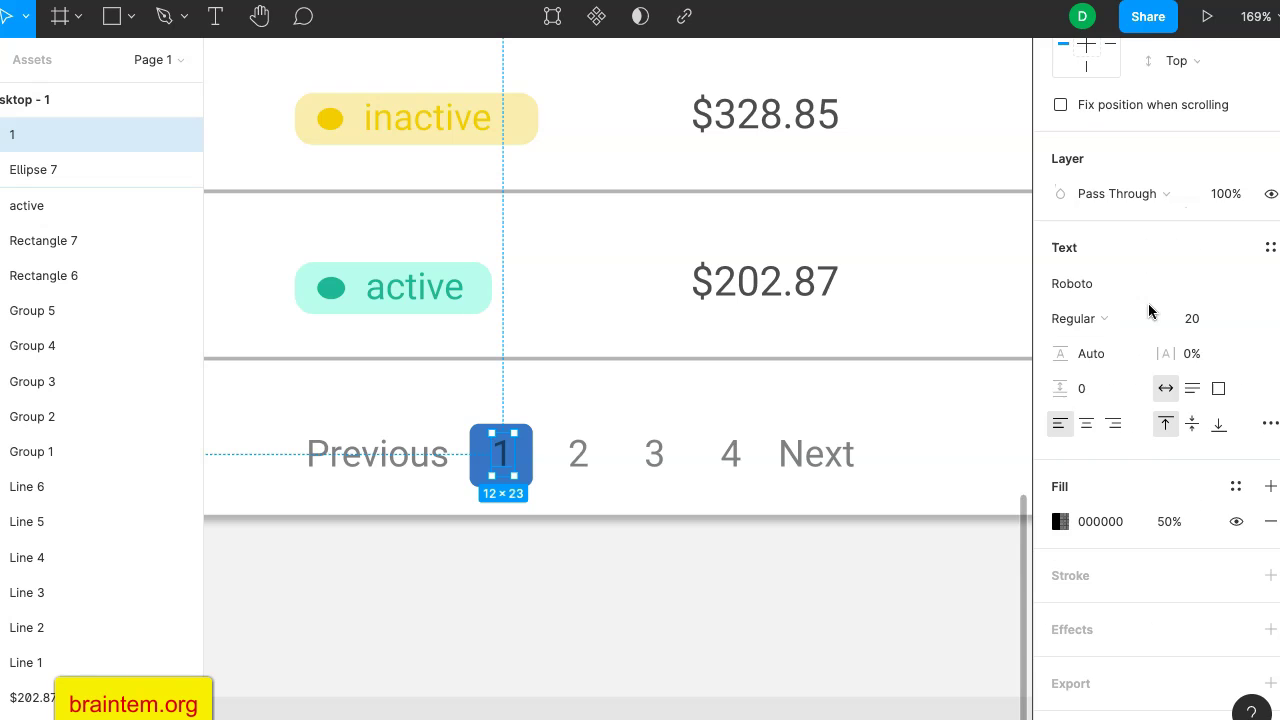
click(1057, 518)
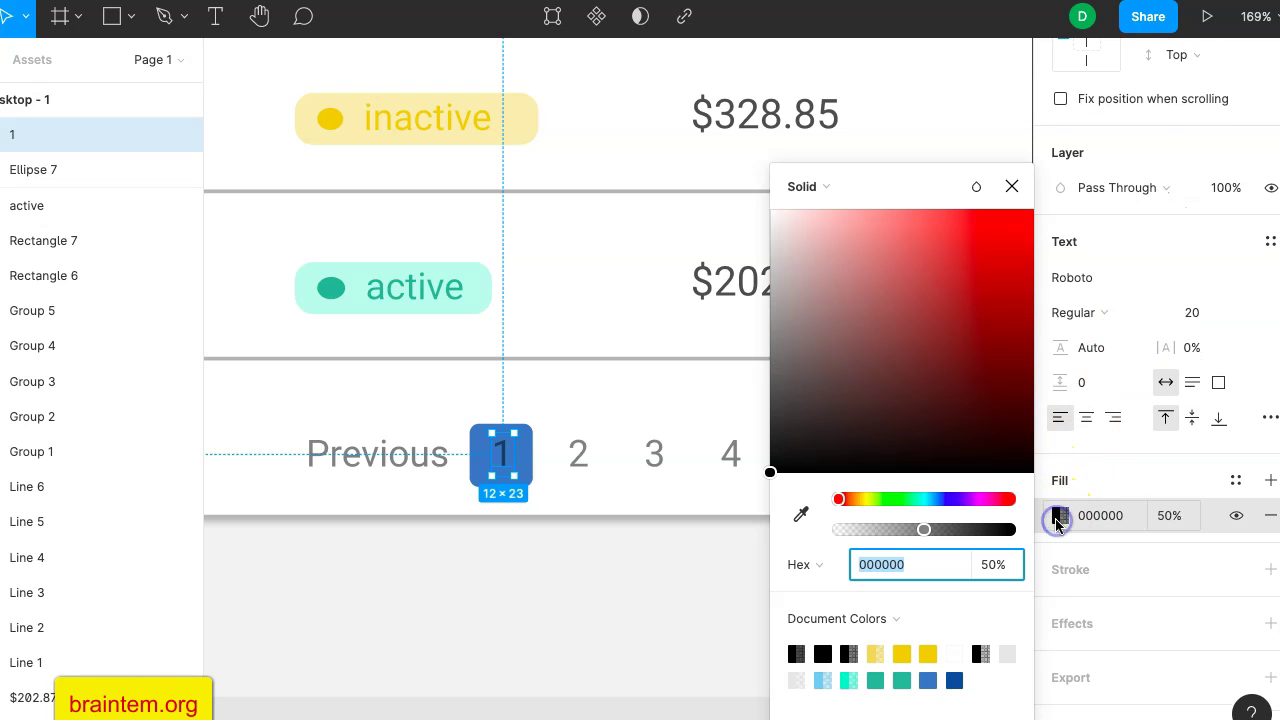
click(960, 652)
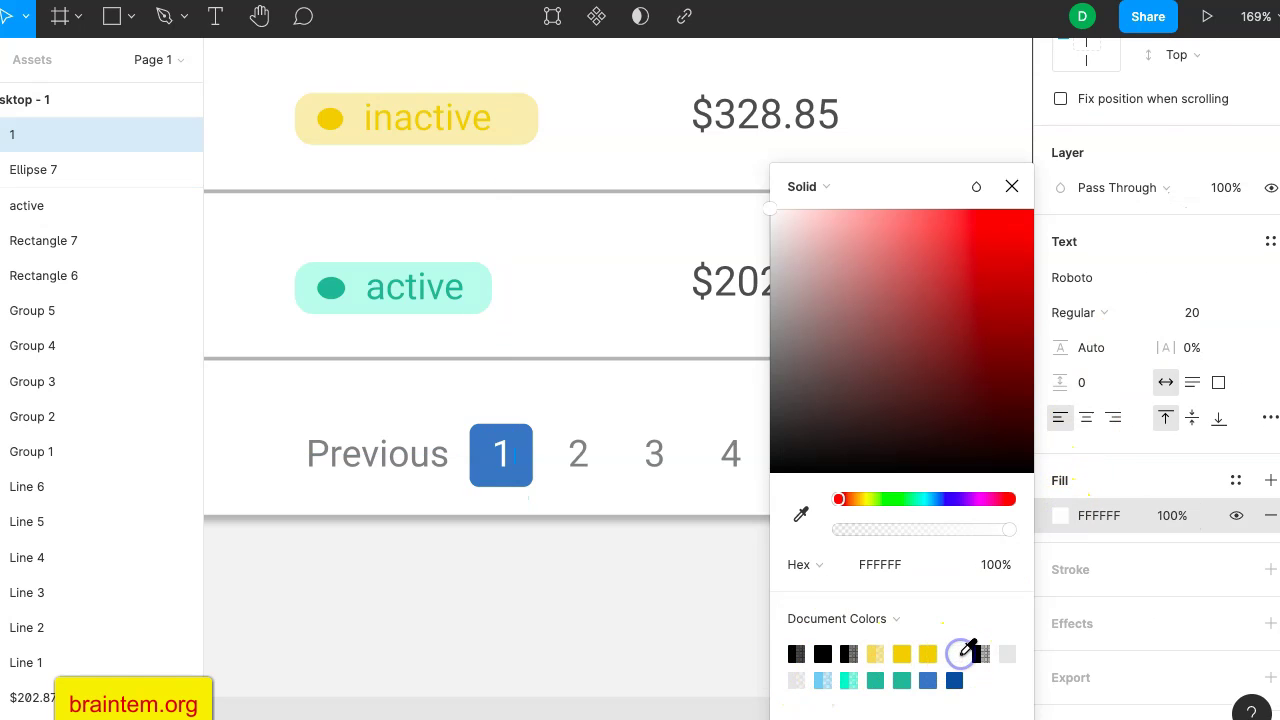
click(603, 622)
scroll(607, 632, down, 5)
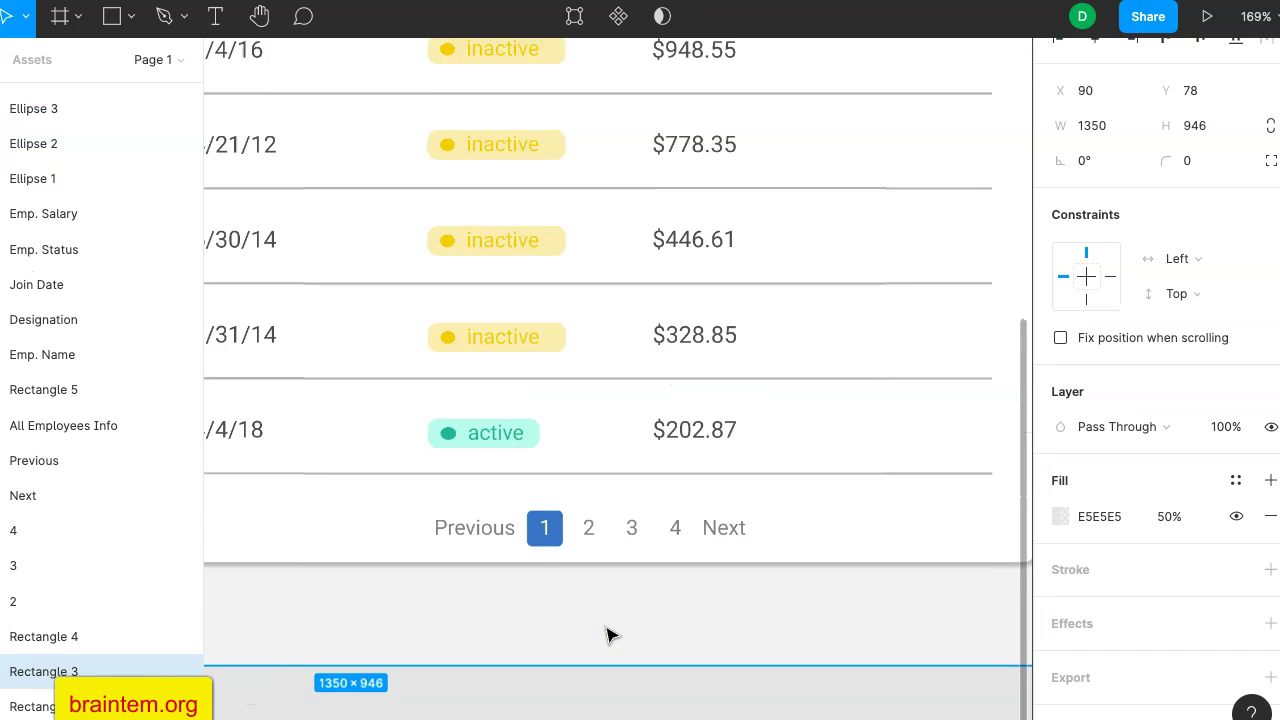
Set the fill opacity of the light blue rectangle behind the table's column headings to 10%.
scroll(606, 634, left, 3)
scroll(615, 641, left, 3)
scroll(615, 641, up, 1)
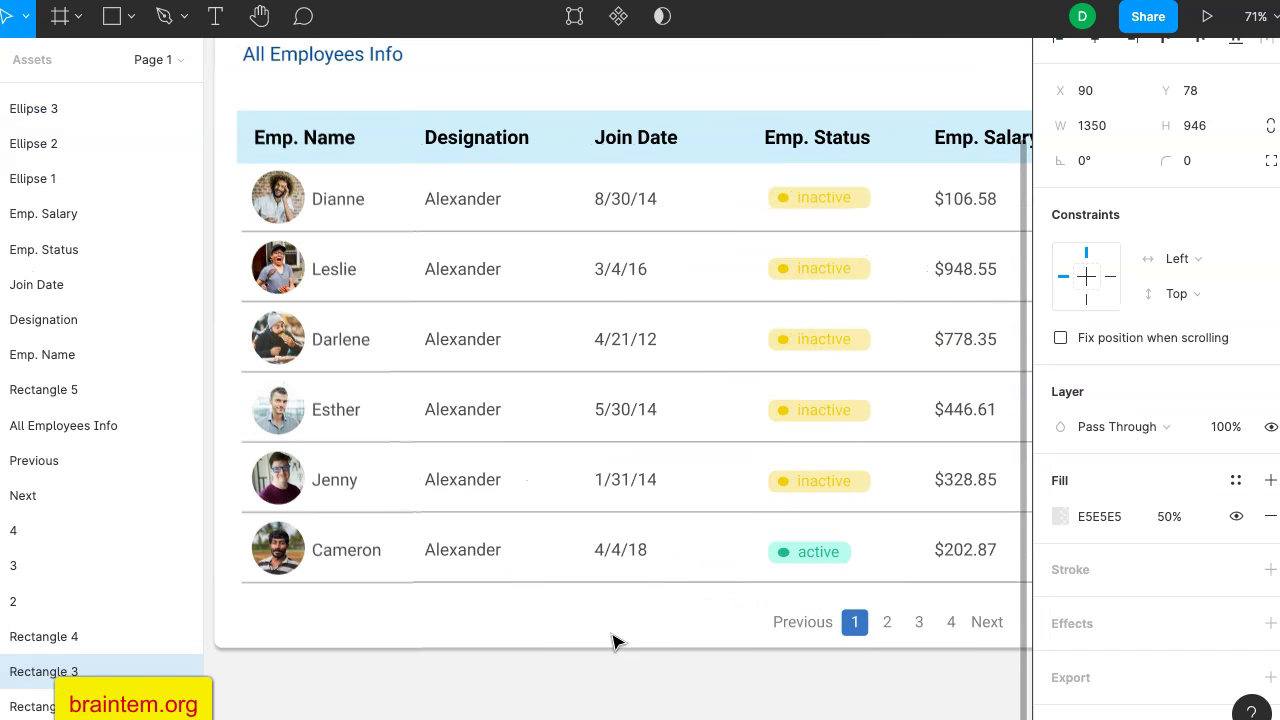
scroll(615, 641, down, 3)
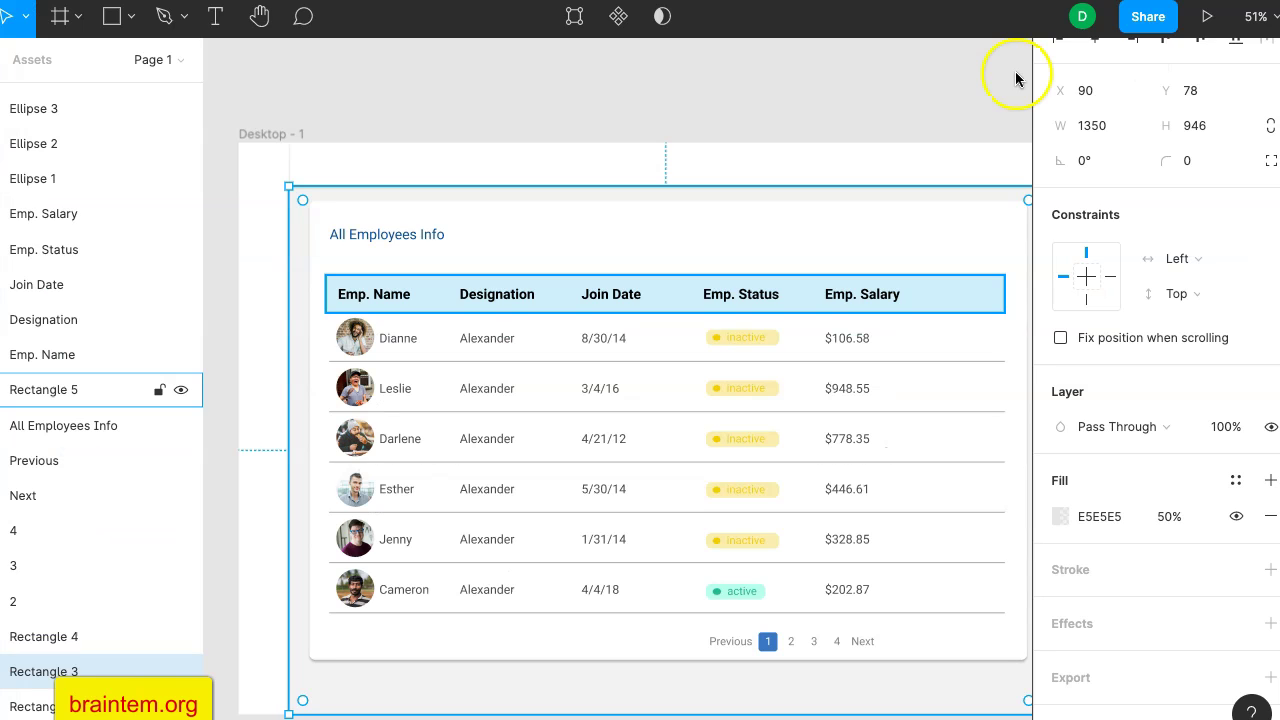
click(931, 295)
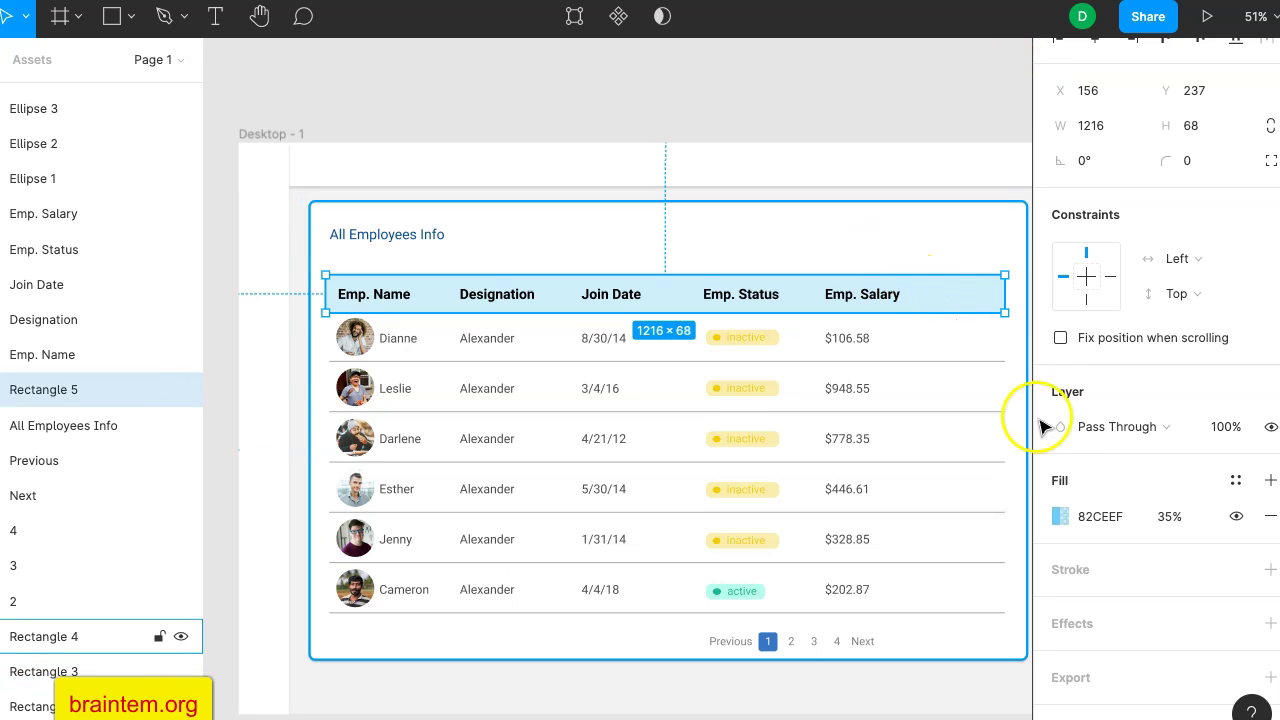
click(1149, 517)
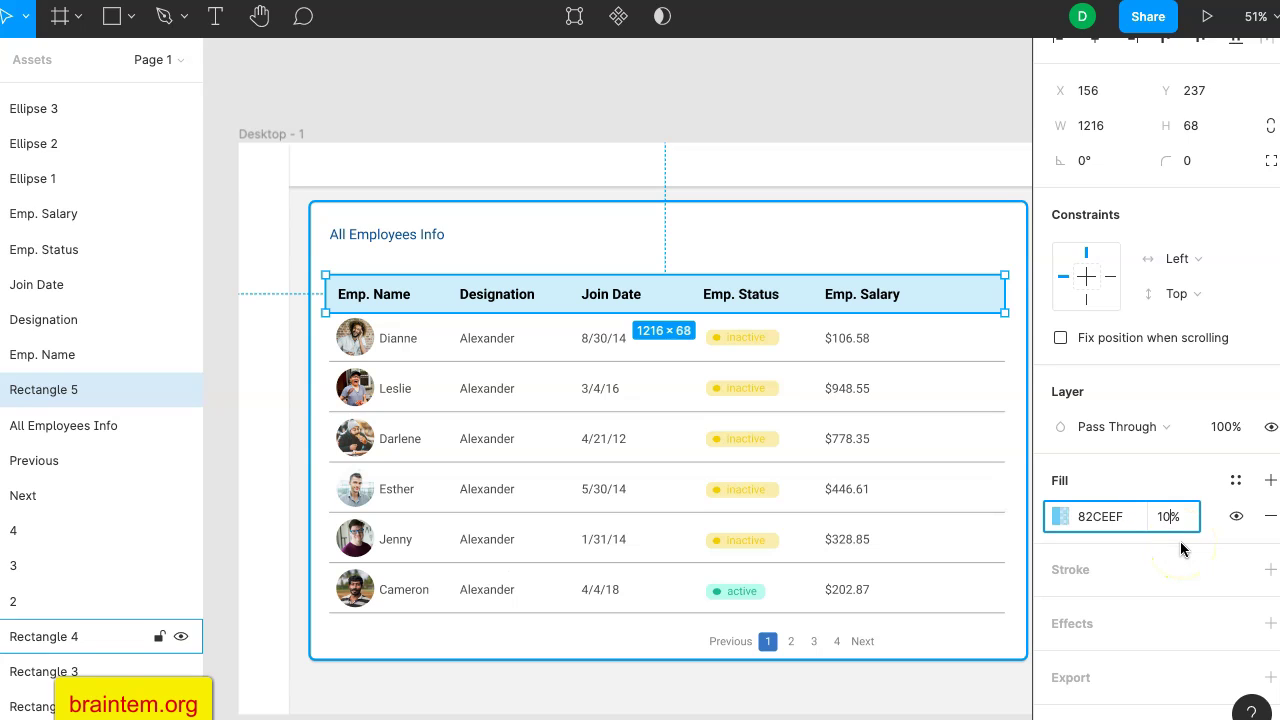
text(10)
key(Return)
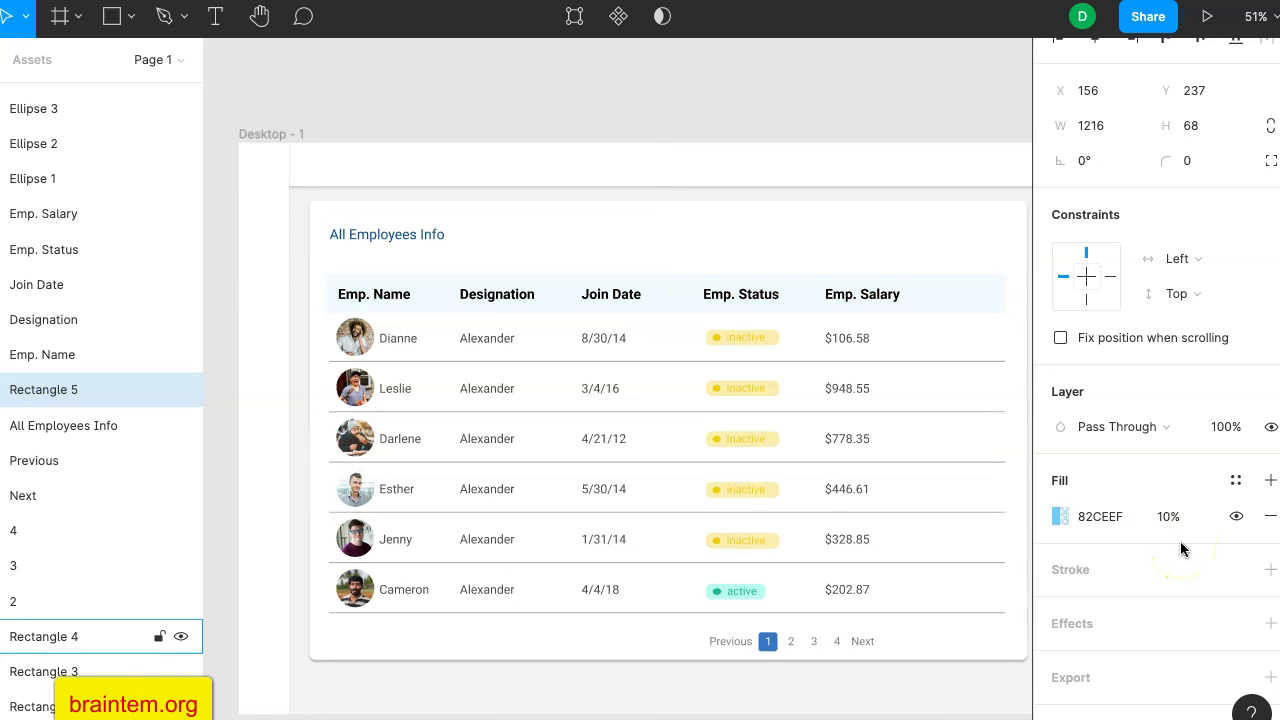
Raise the fill opacity of the table's header background to 15%.
click(987, 296)
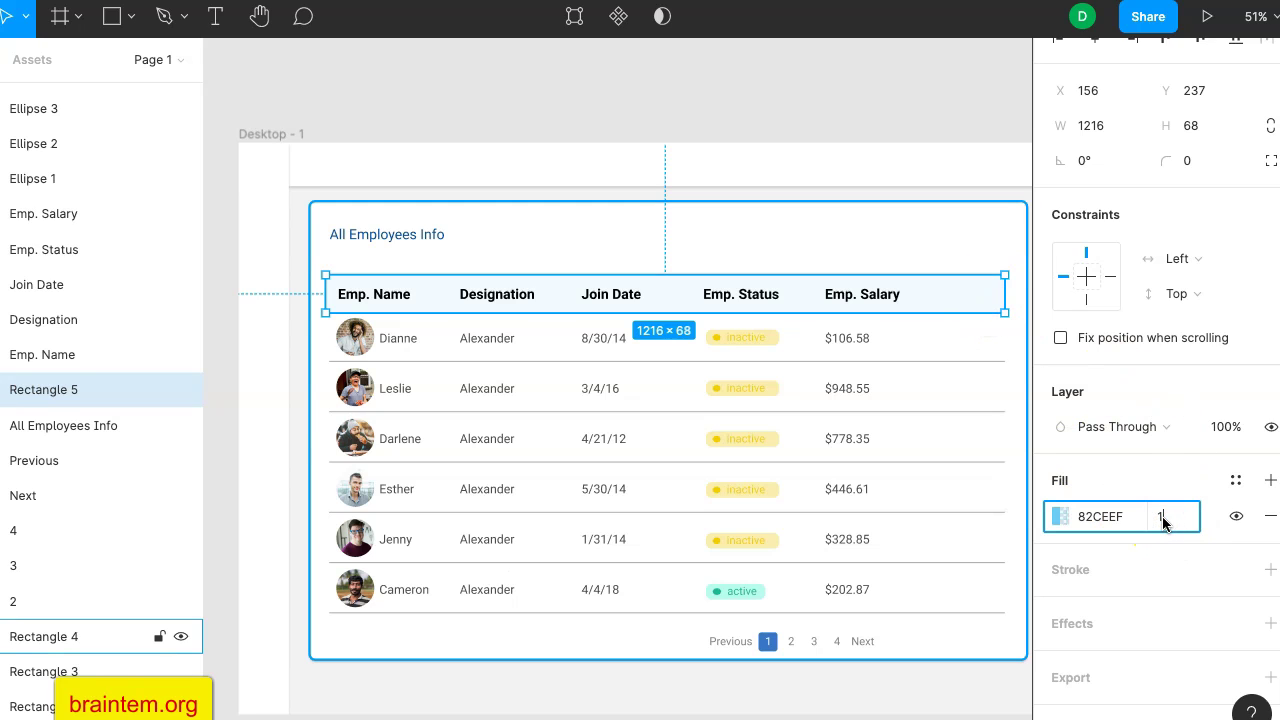
key(Return)
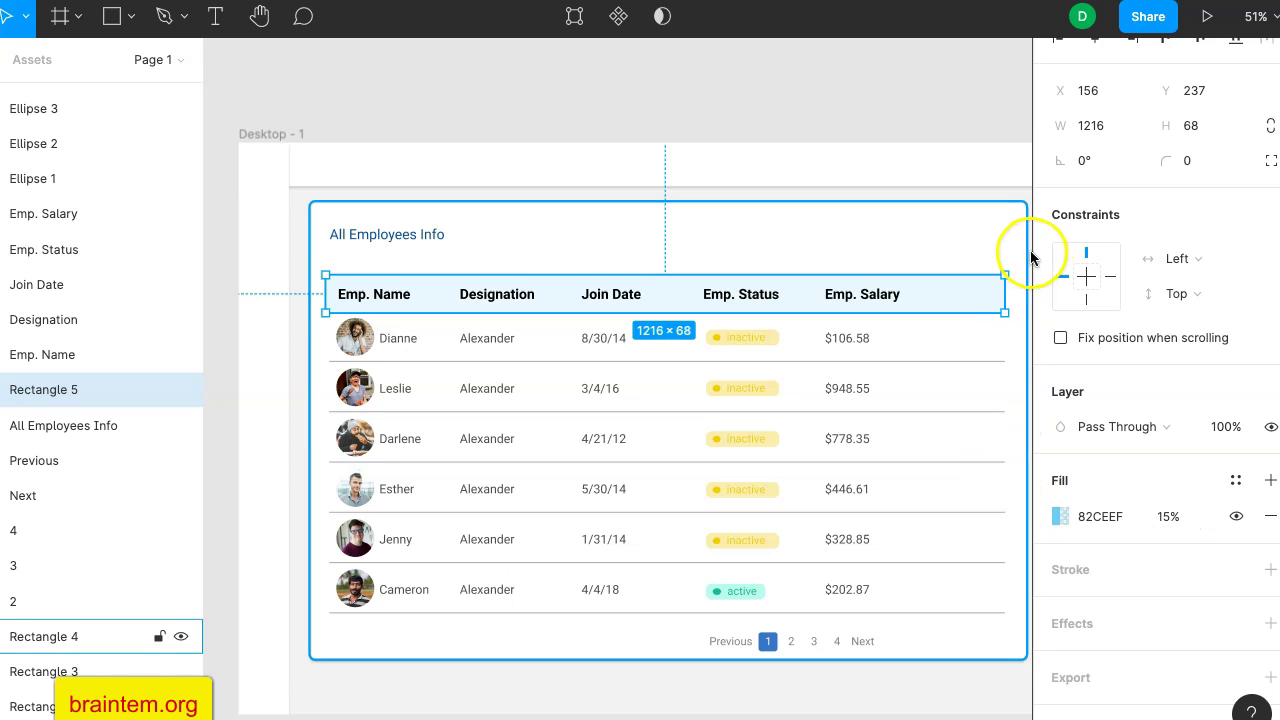
click(867, 121)
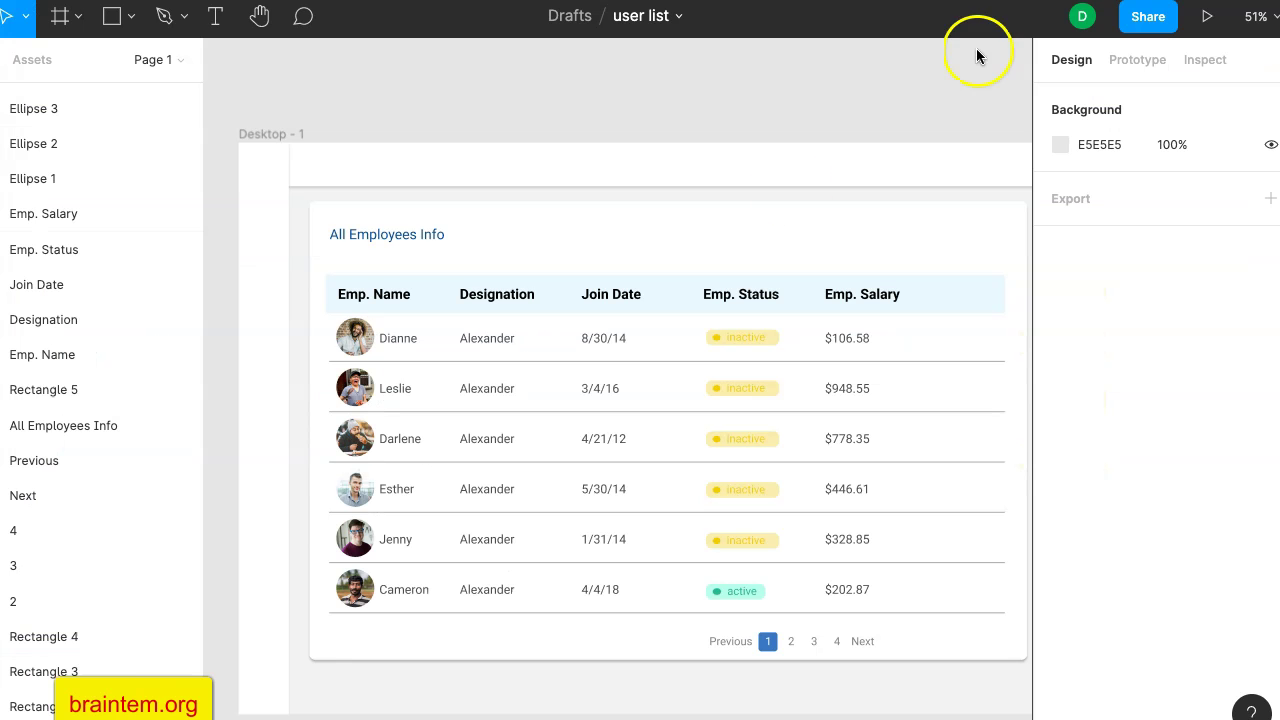
Draw a rectangle about 254 × 56 above the right end of the table header, across from the "All Employees Info" title.
scroll(686, 266, right, 2)
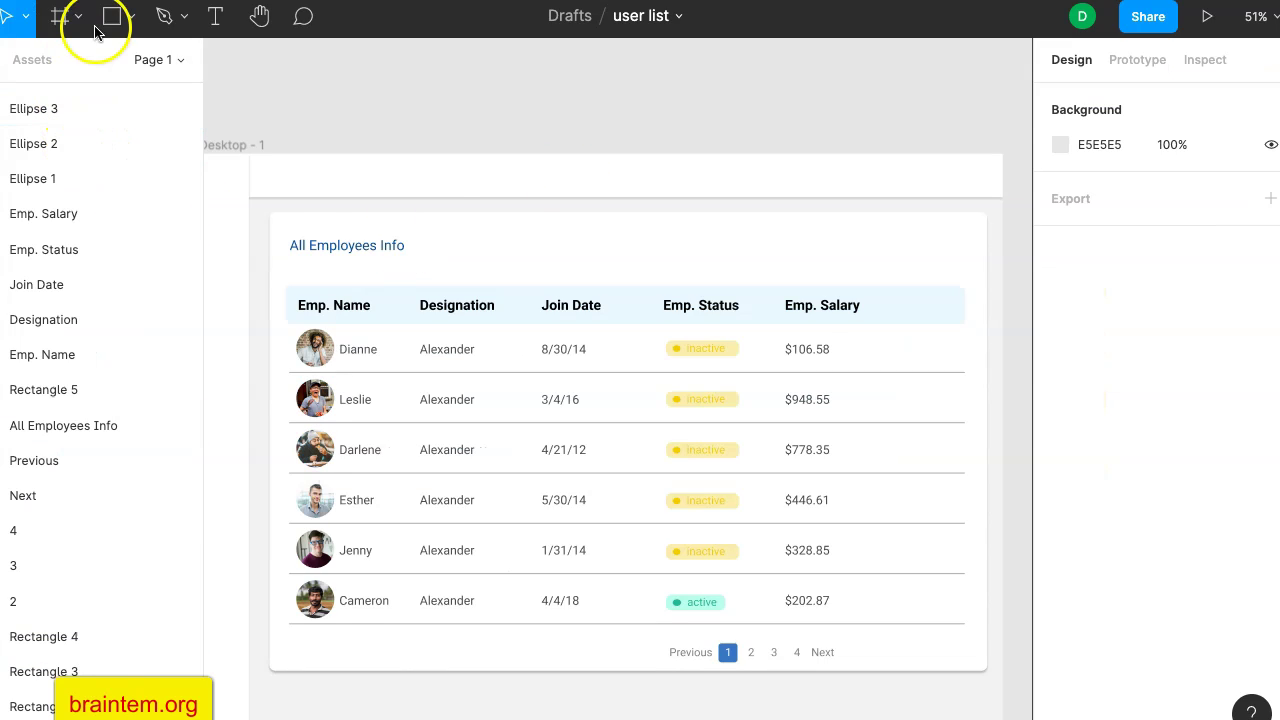
click(112, 17)
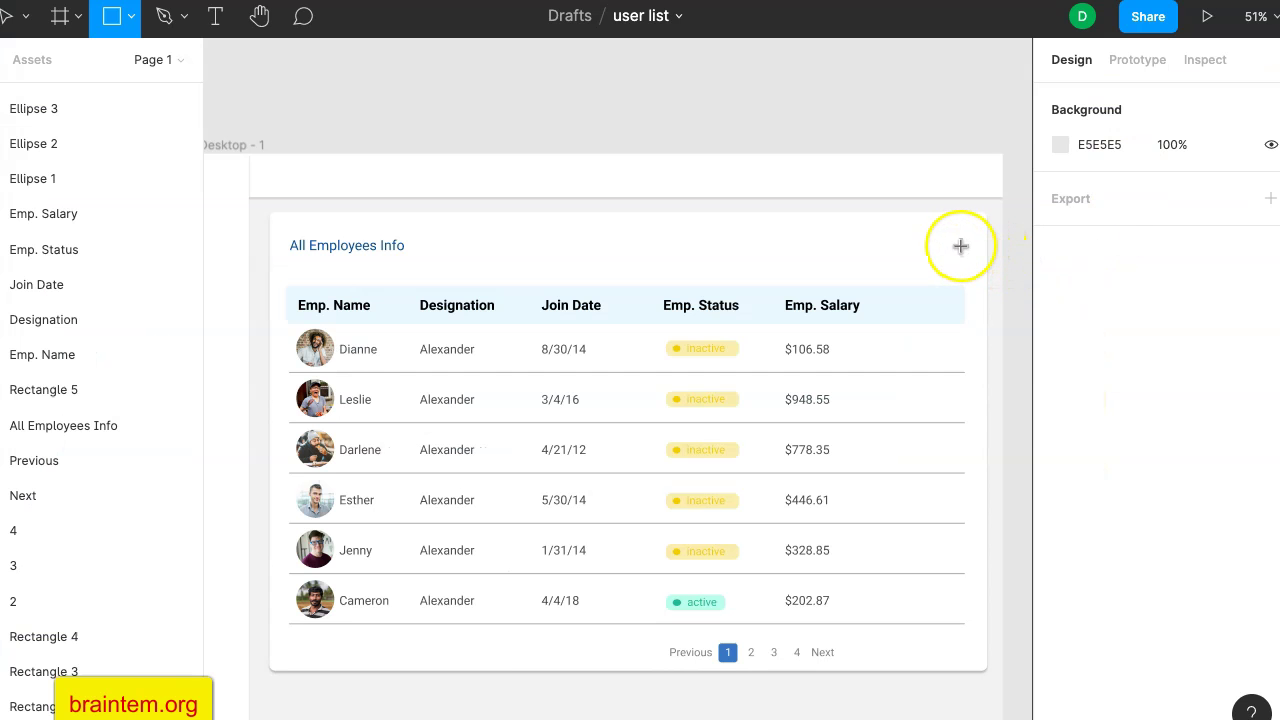
drag(959, 244, 820, 277)
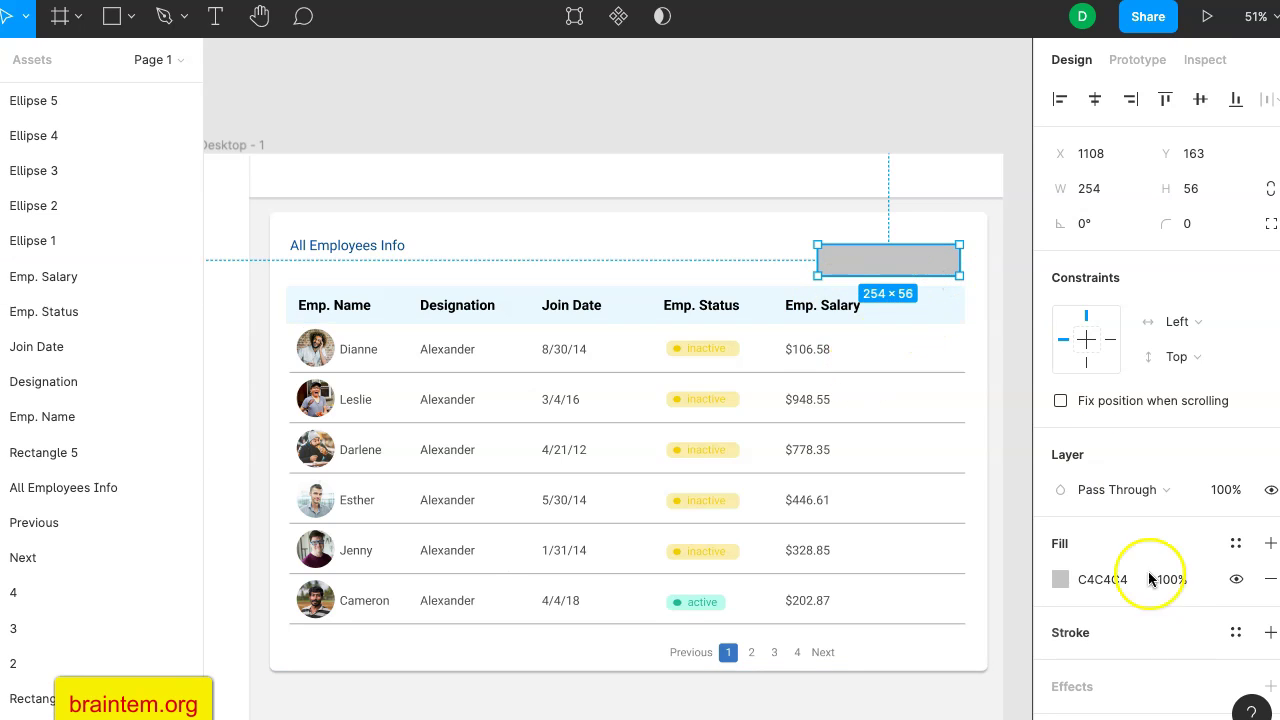
Set the new rectangle's fill opacity to 0% and add a black 000000 inside stroke of width 1.
scroll(1145, 575, down, 1)
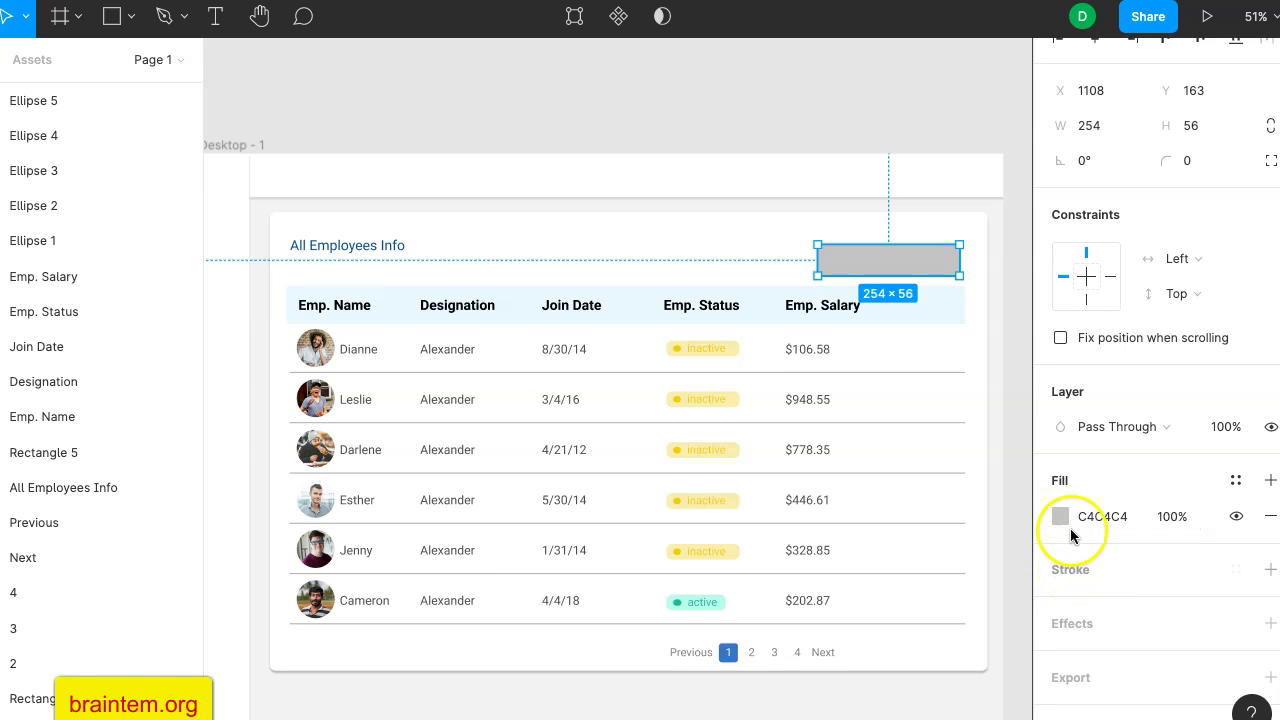
click(1175, 517)
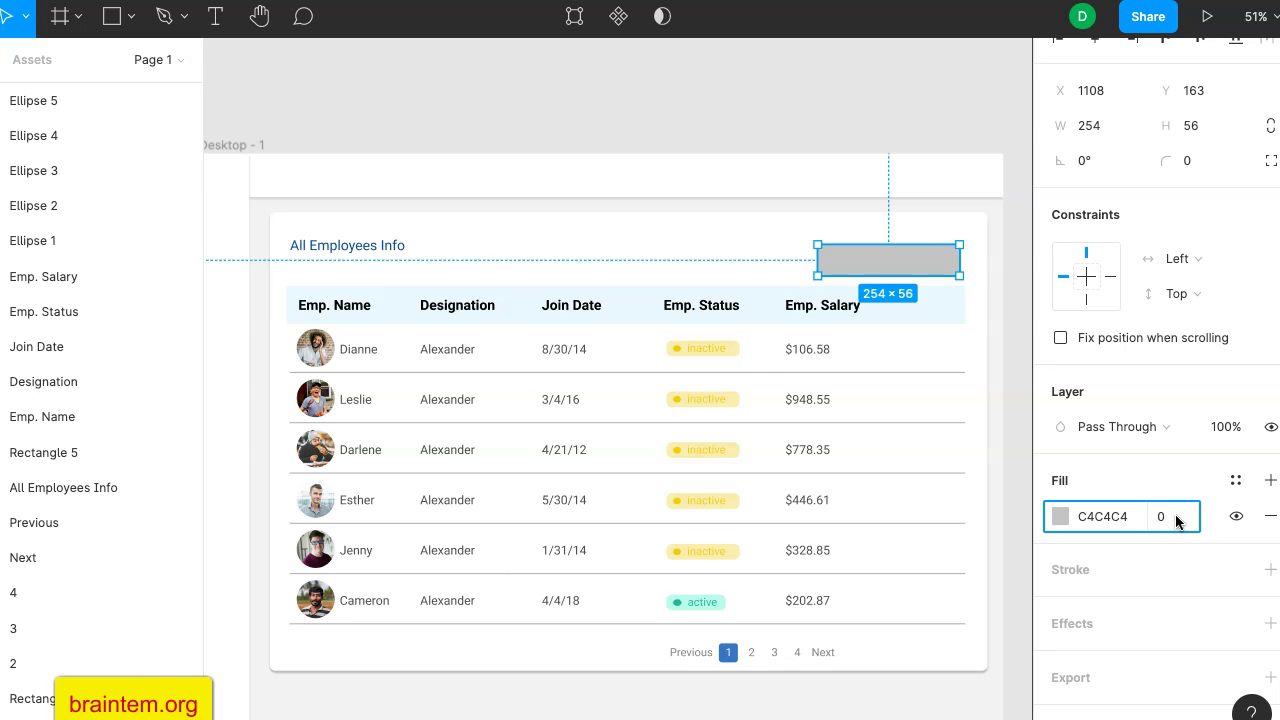
text(0)
key(Return)
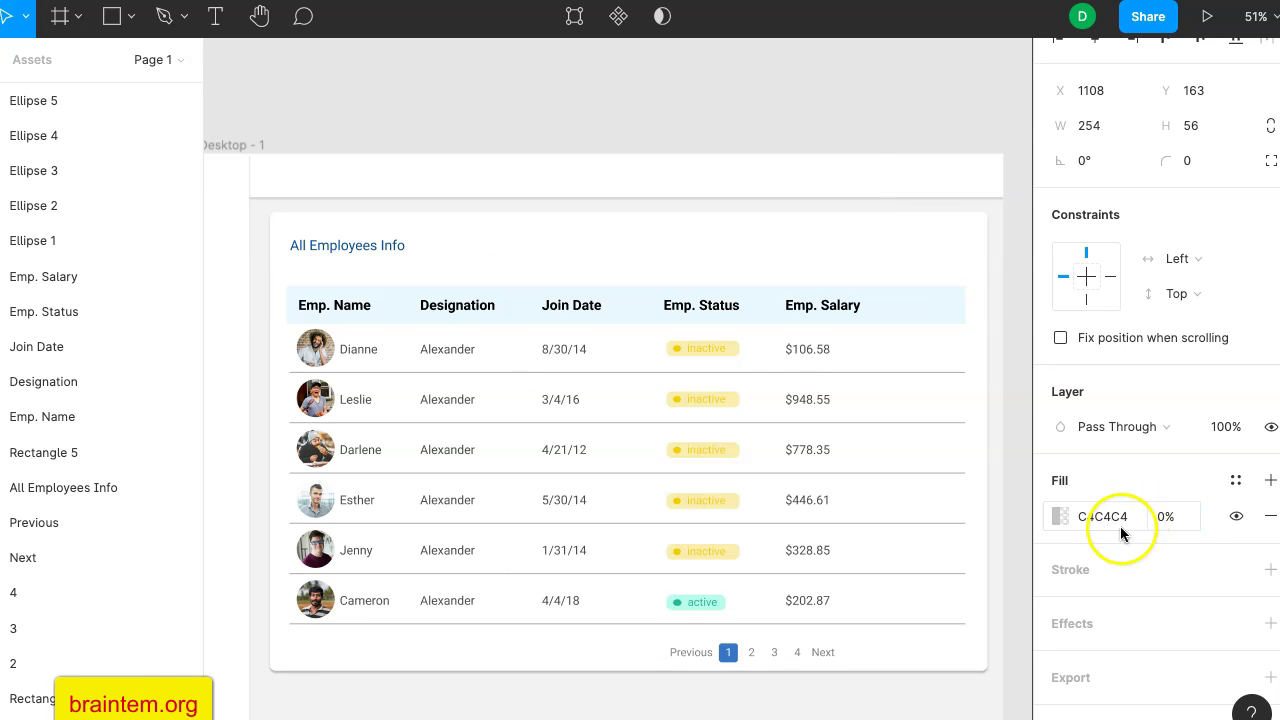
click(1073, 577)
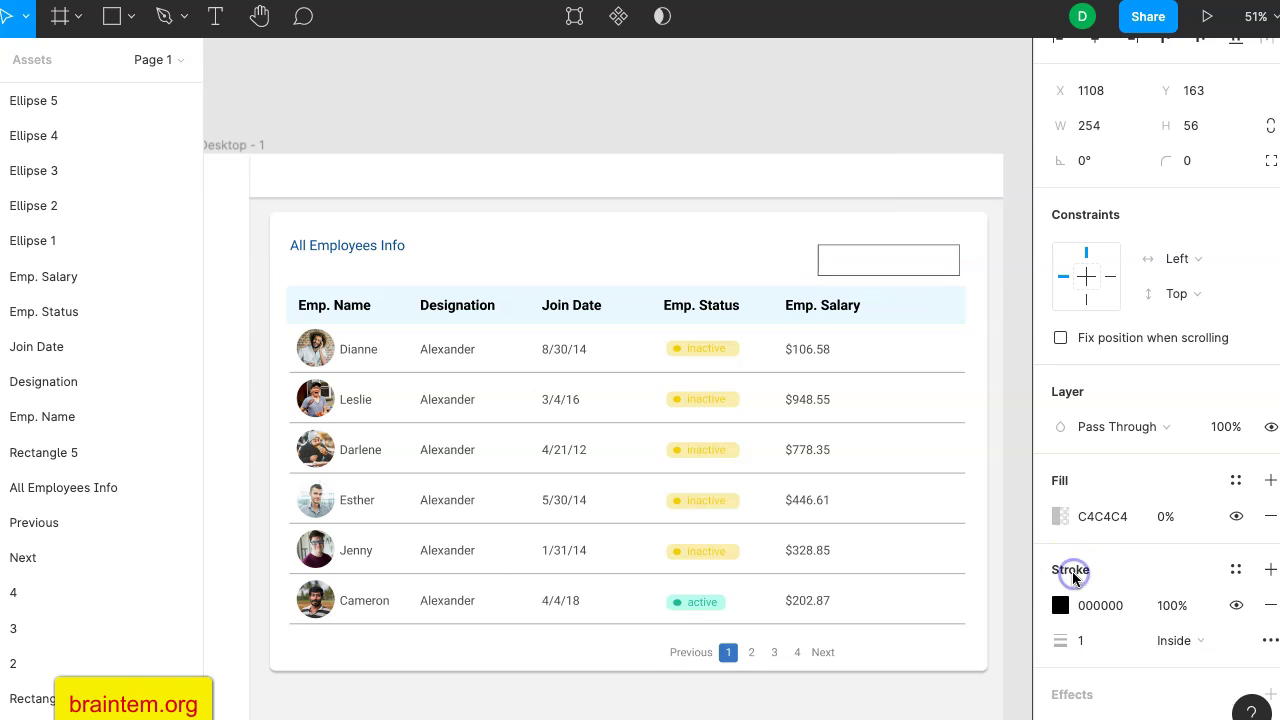
click(822, 258)
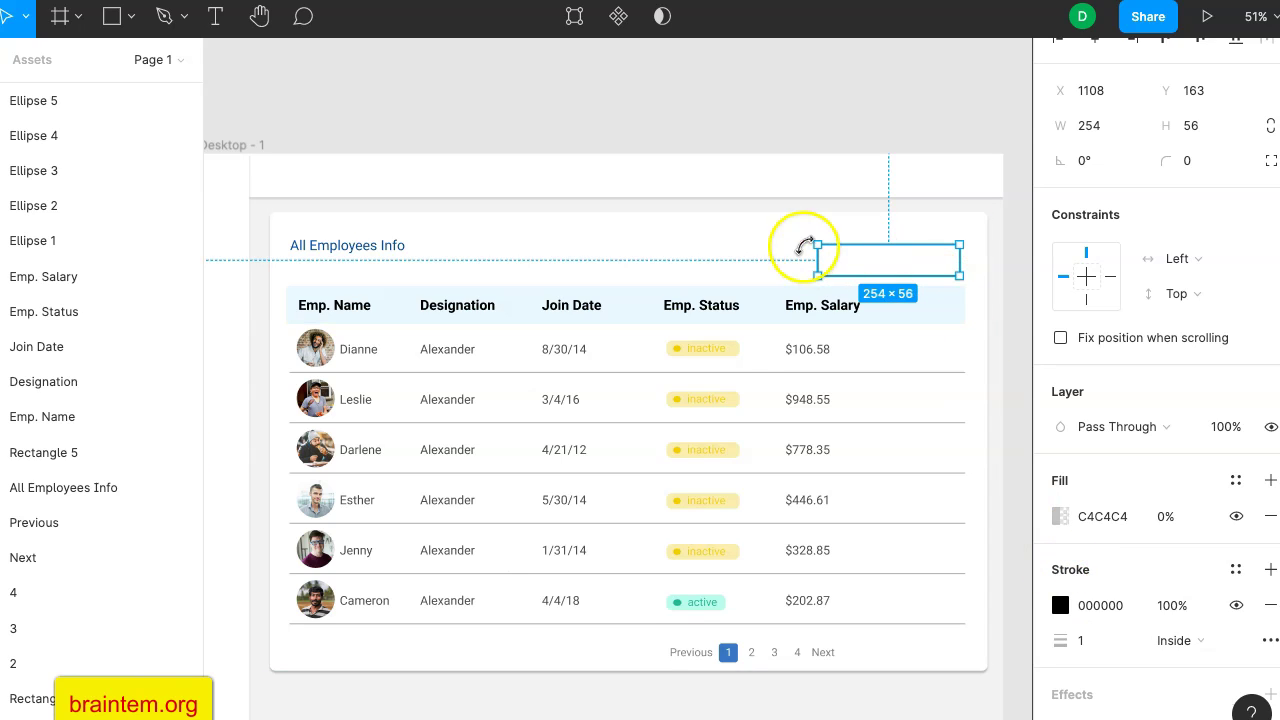
Round the outlined box's corners to a radius of 5 and set its stroke opacity to 50%.
click(1194, 161)
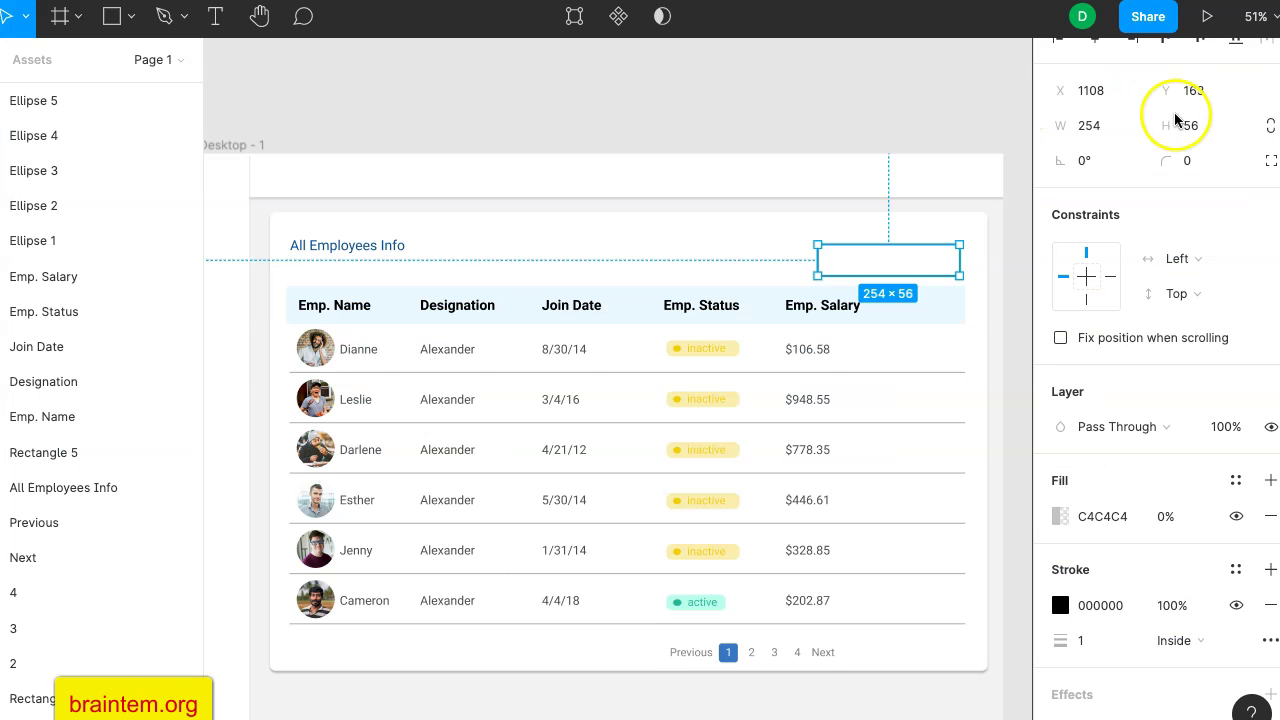
click(1190, 161)
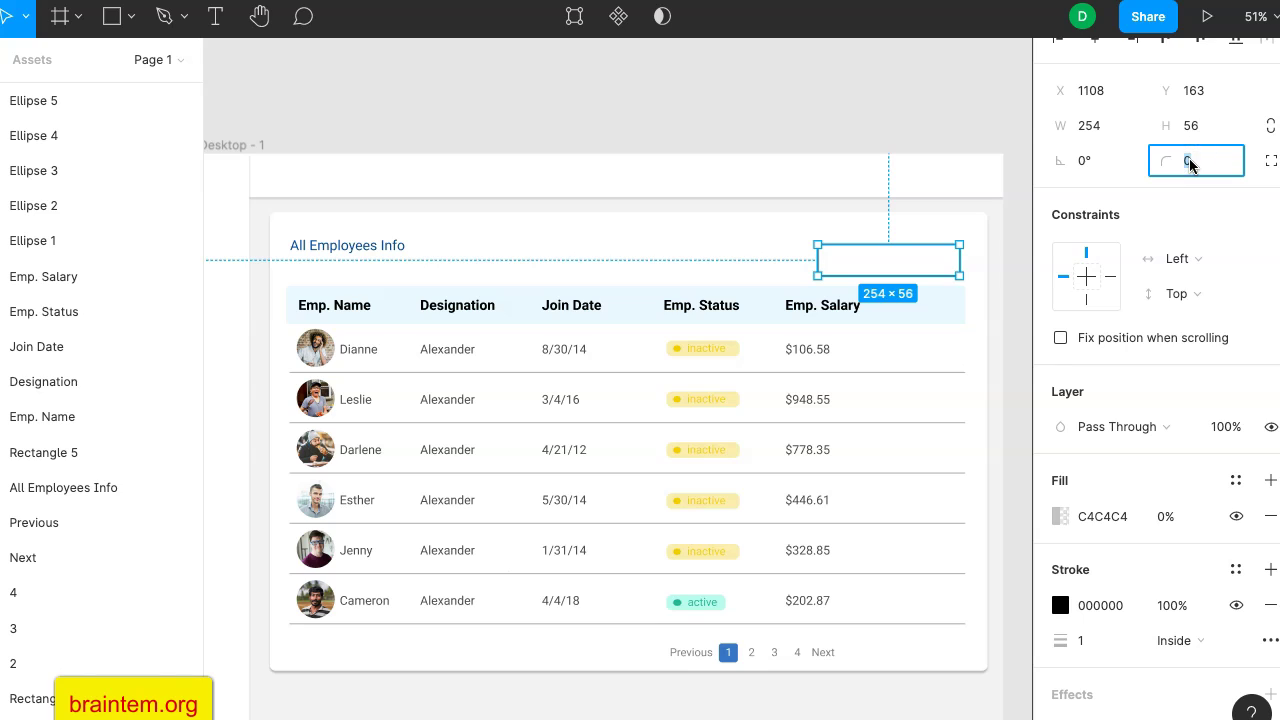
key(Escape)
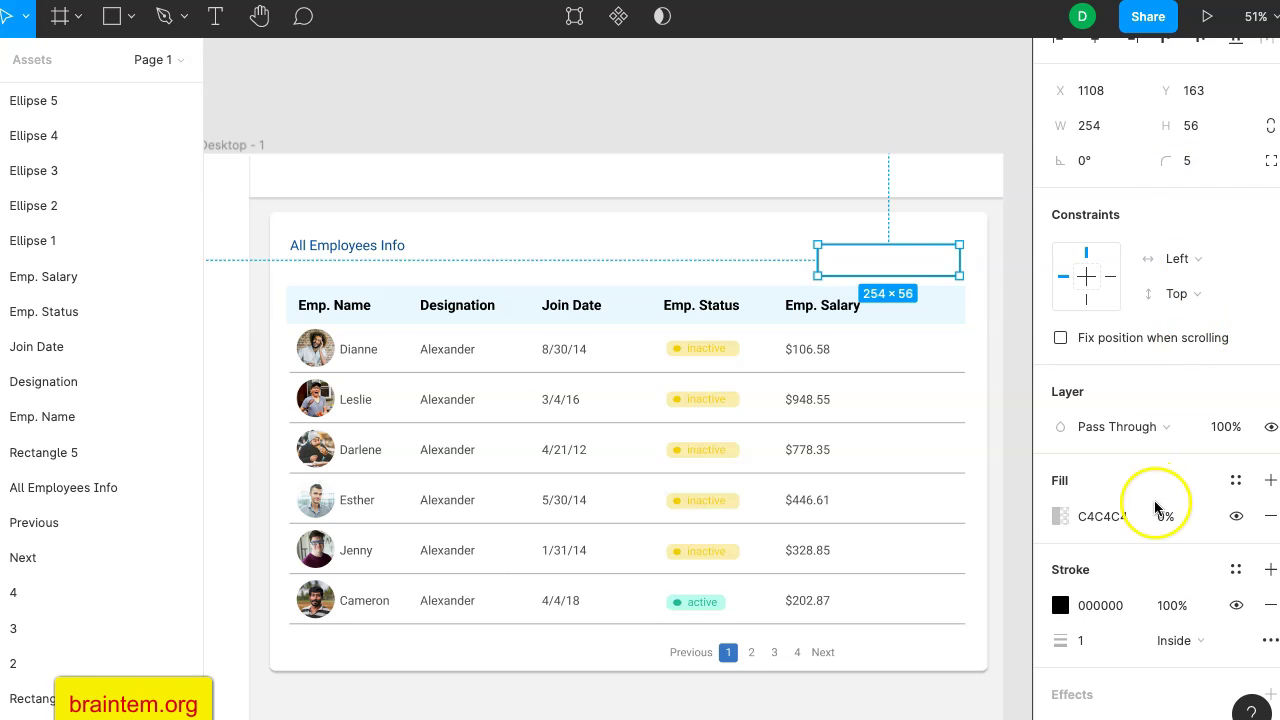
click(1168, 614)
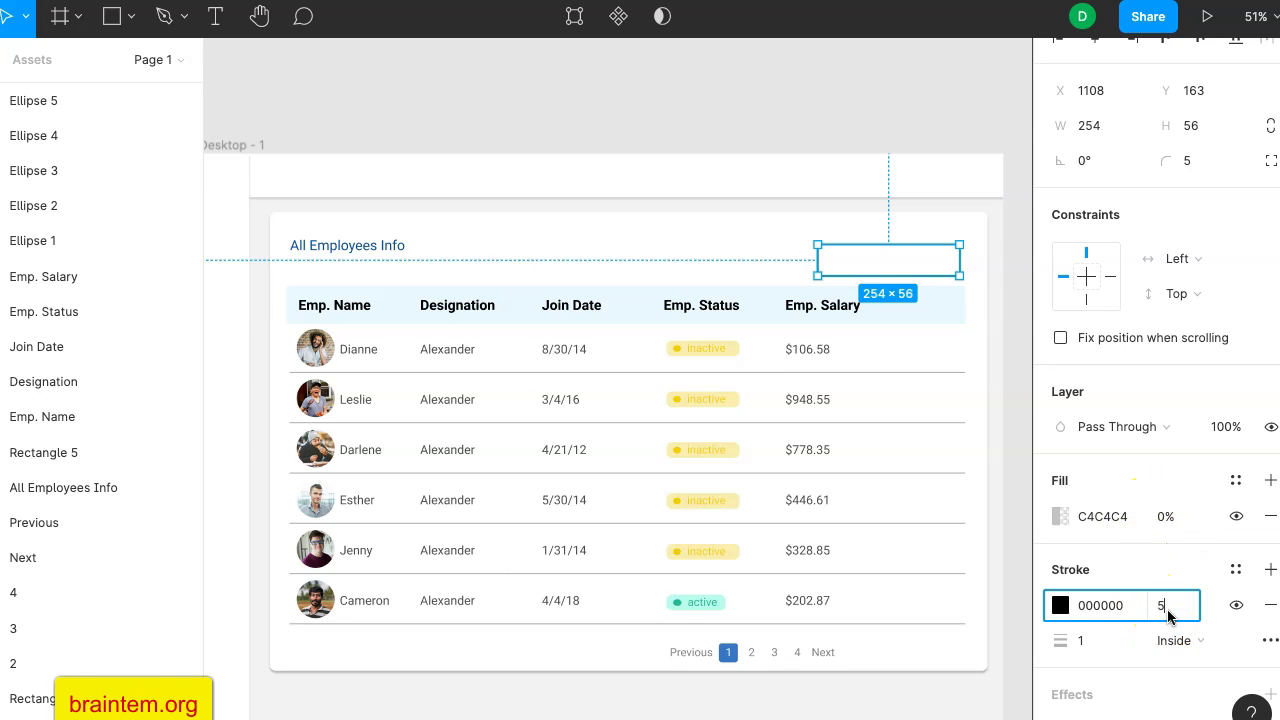
key(Return)
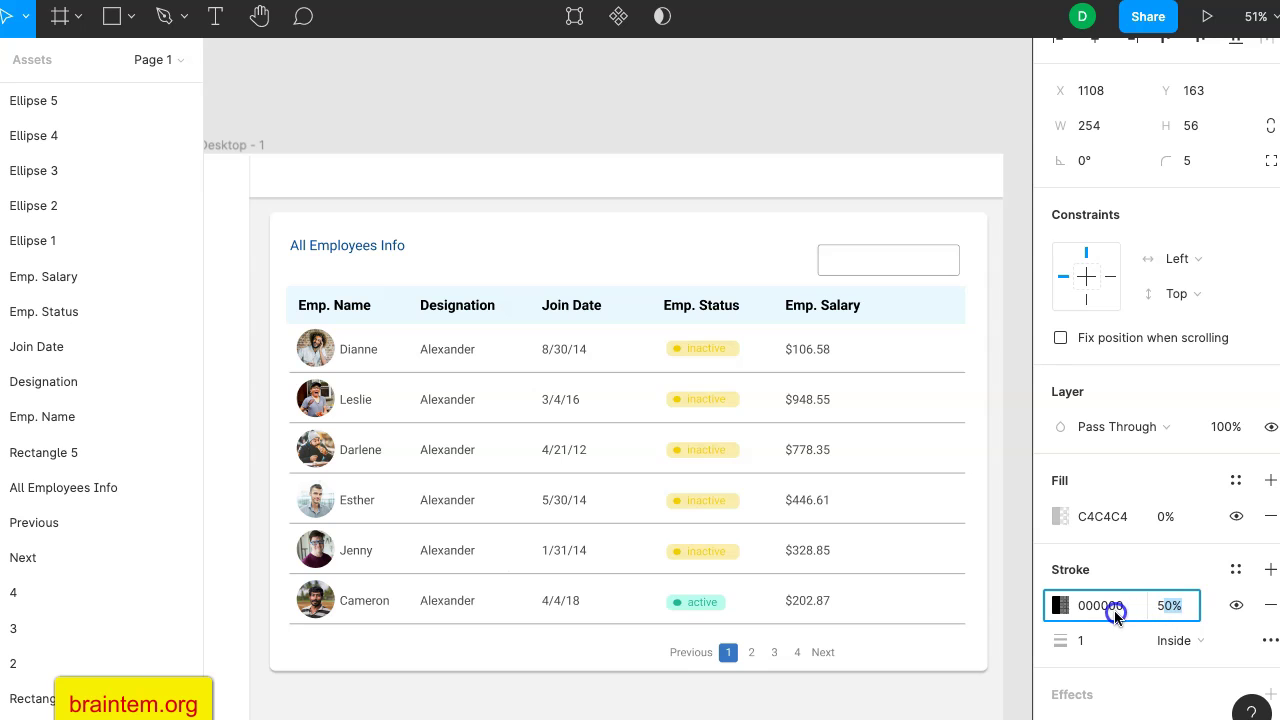
Add the text "Search" inside the outlined box, vertically centred near its left edge.
scroll(894, 380, up, 5)
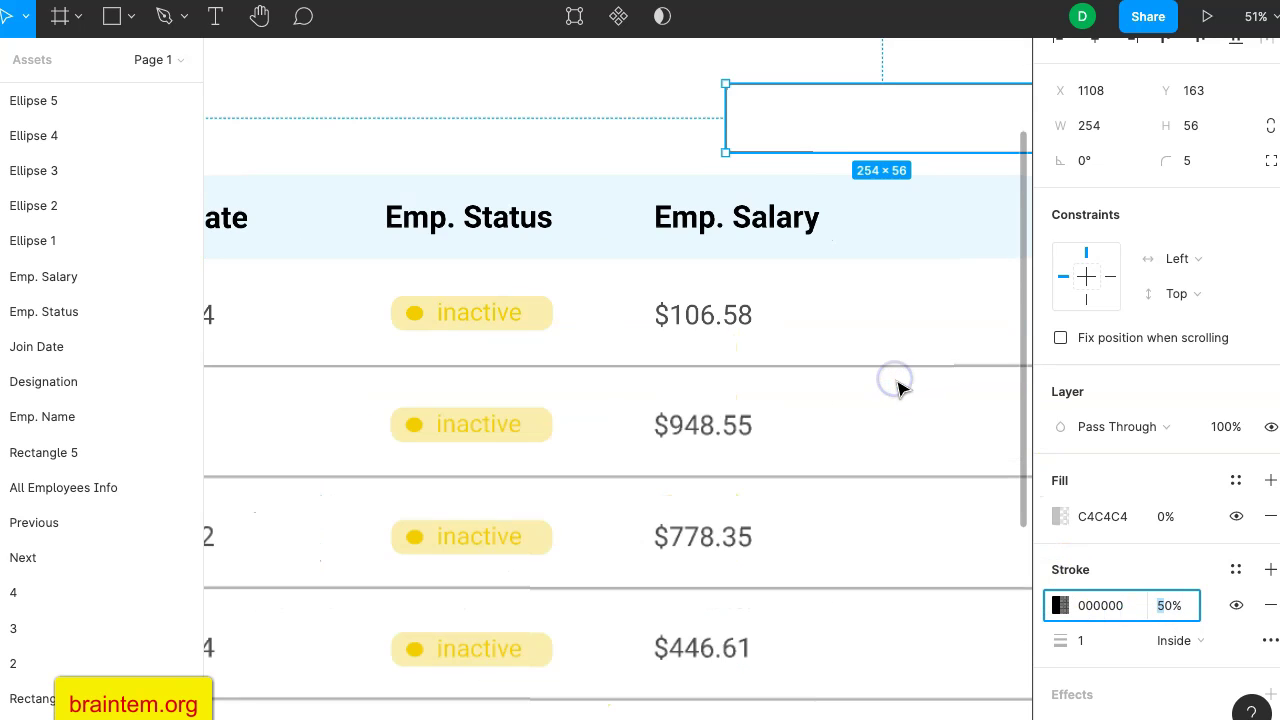
scroll(898, 389, up, 1)
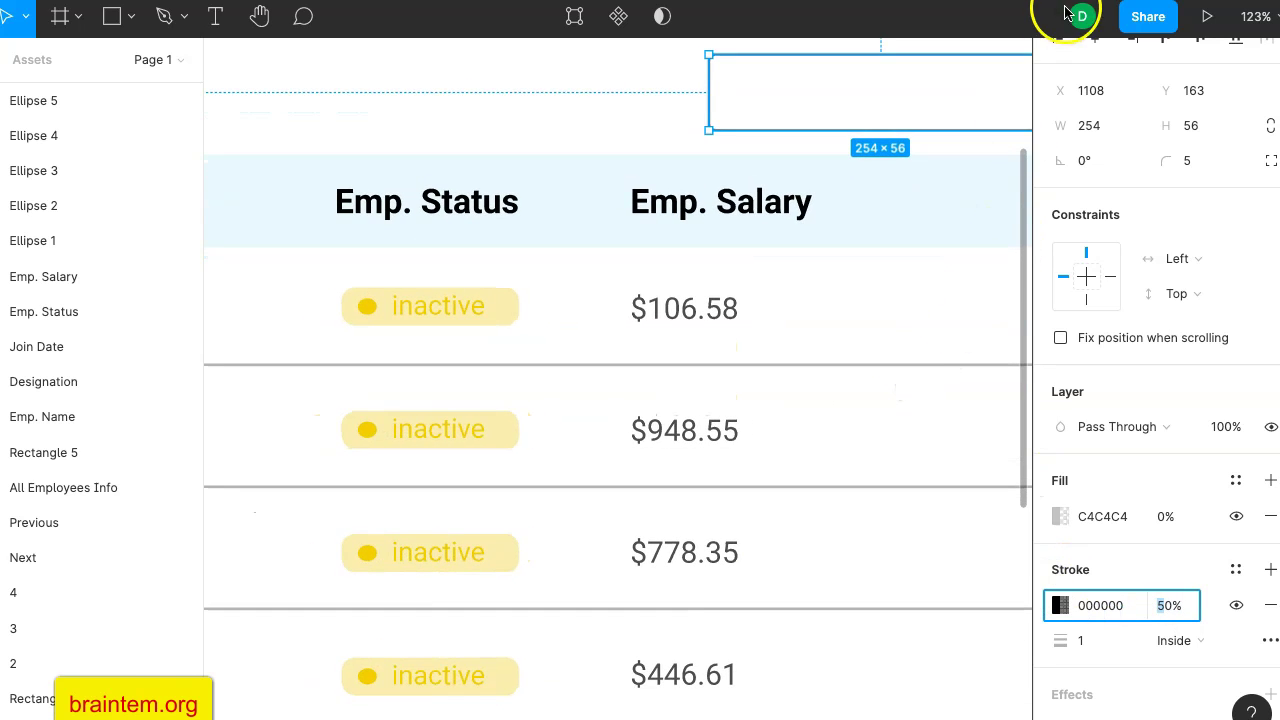
scroll(954, 246, right, 3)
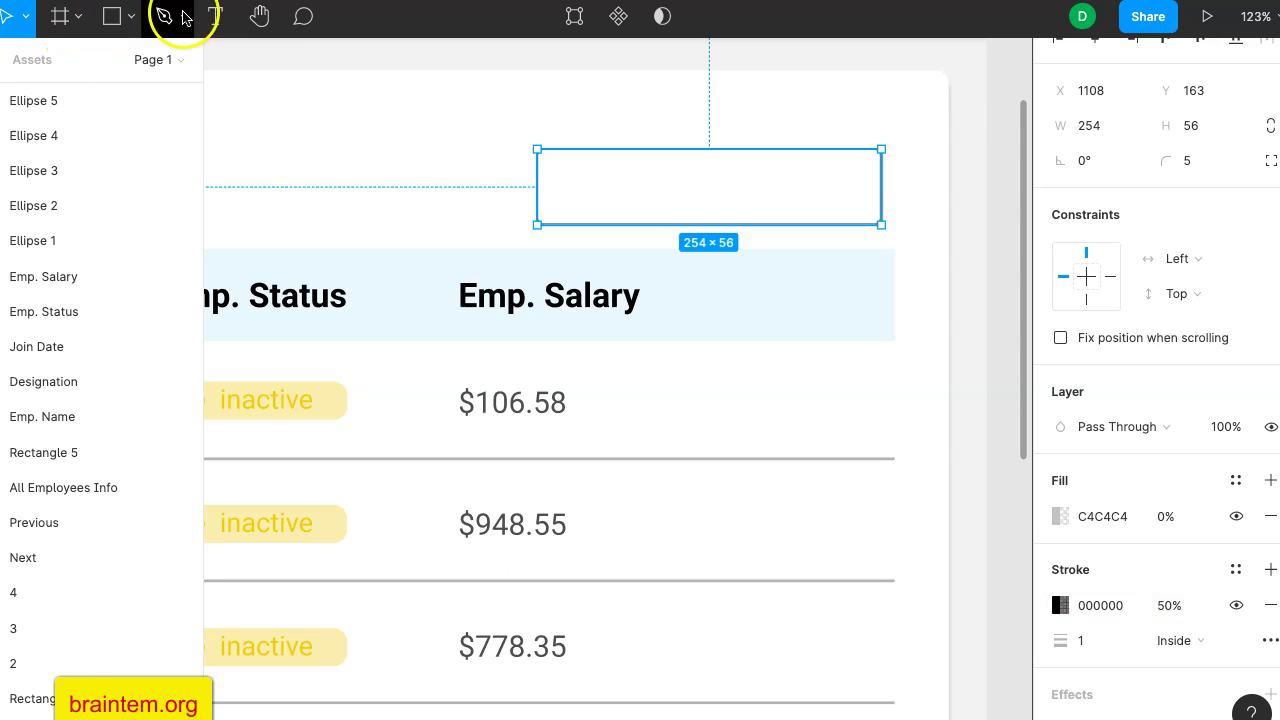
click(208, 18)
click(560, 188)
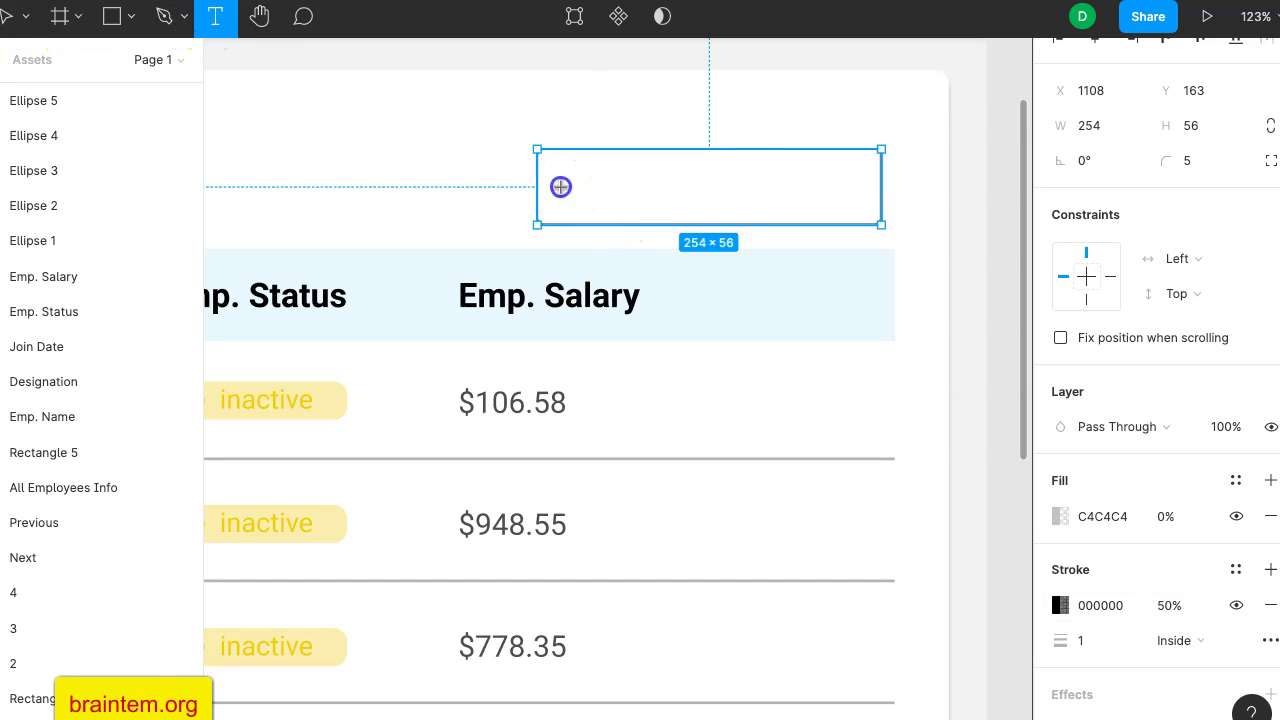
text(Search)
key(Escape)
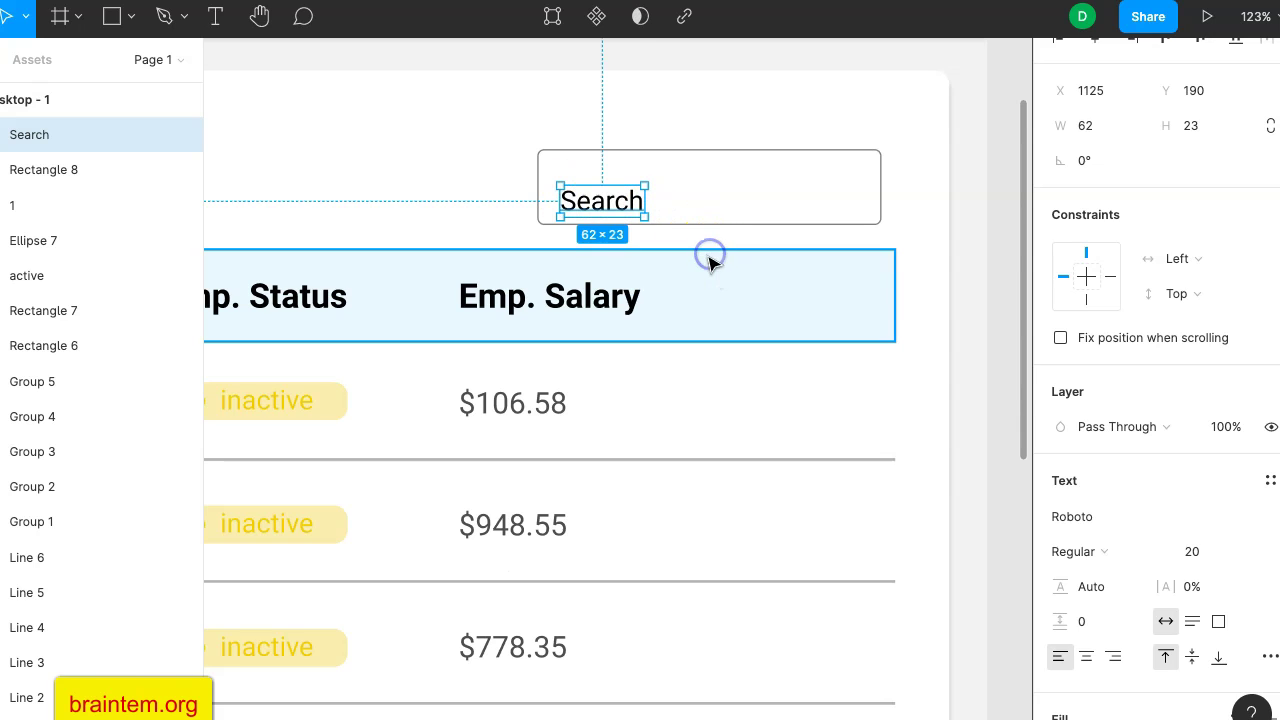
drag(637, 209, 632, 195)
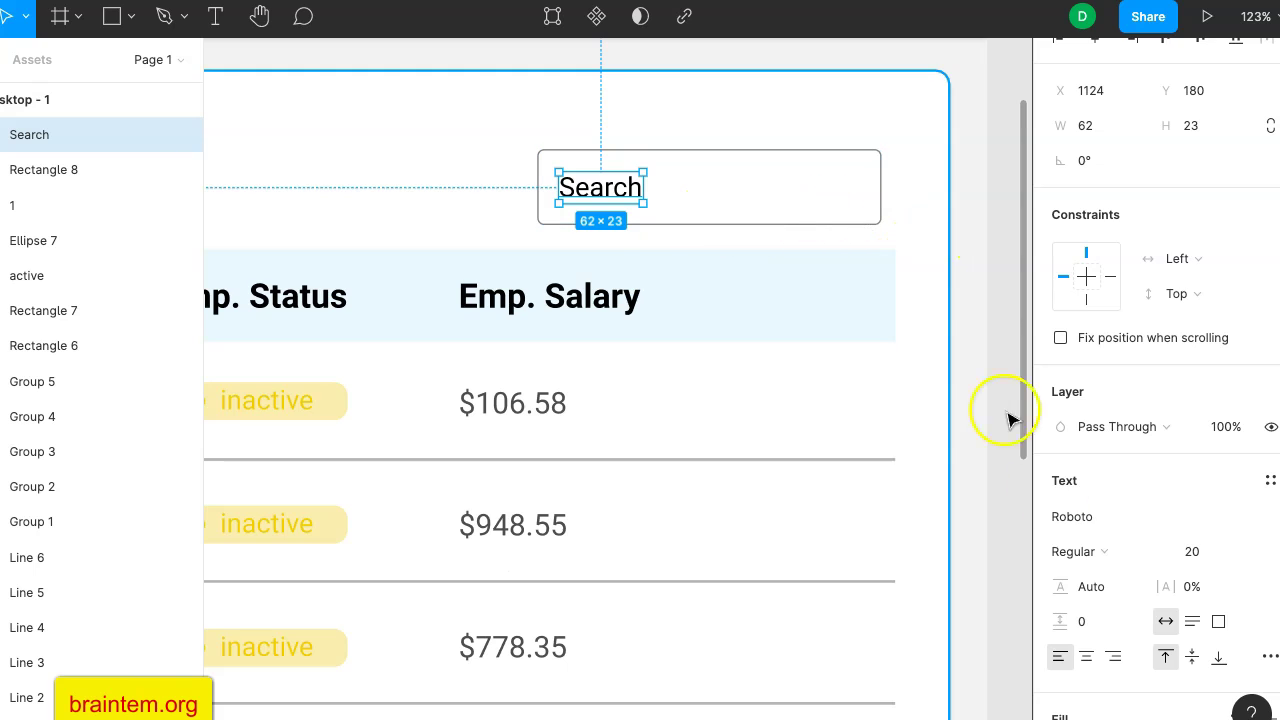
Set the fill opacity of the "Search" text to 50% and deselect it.
scroll(1164, 600, down, 5)
click(1170, 516)
text(5)
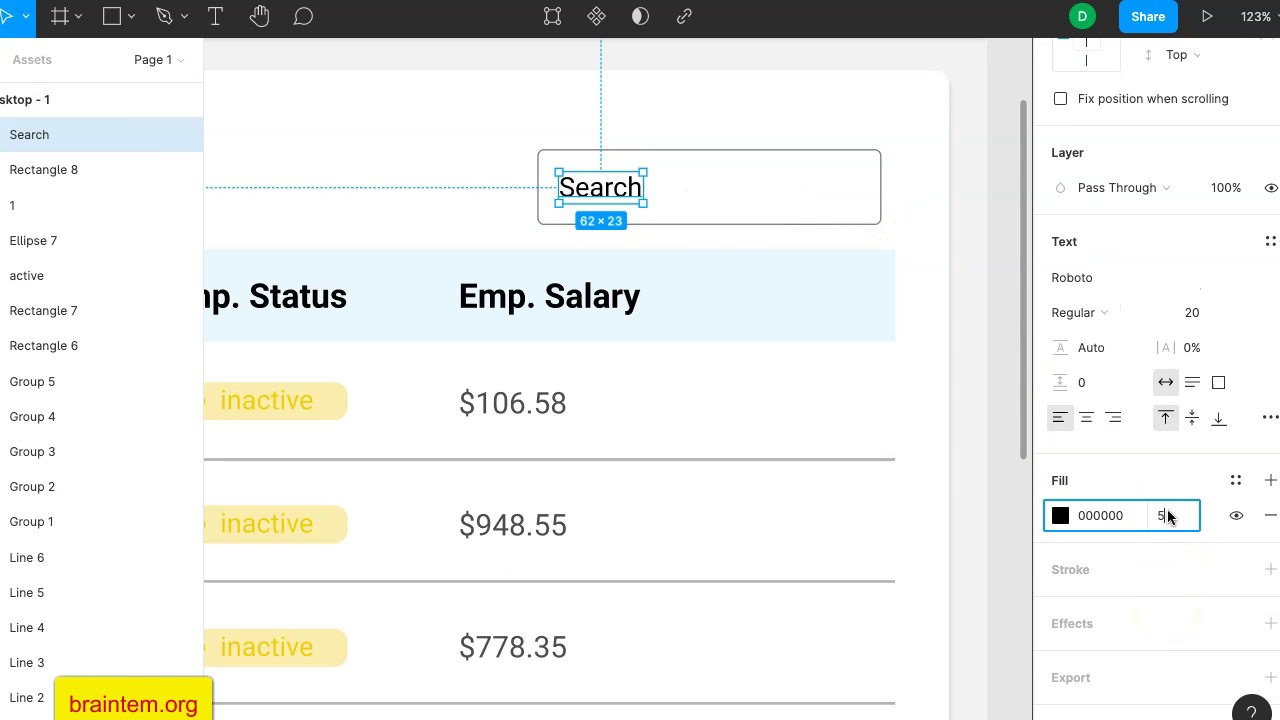
text(0)
key(Return)
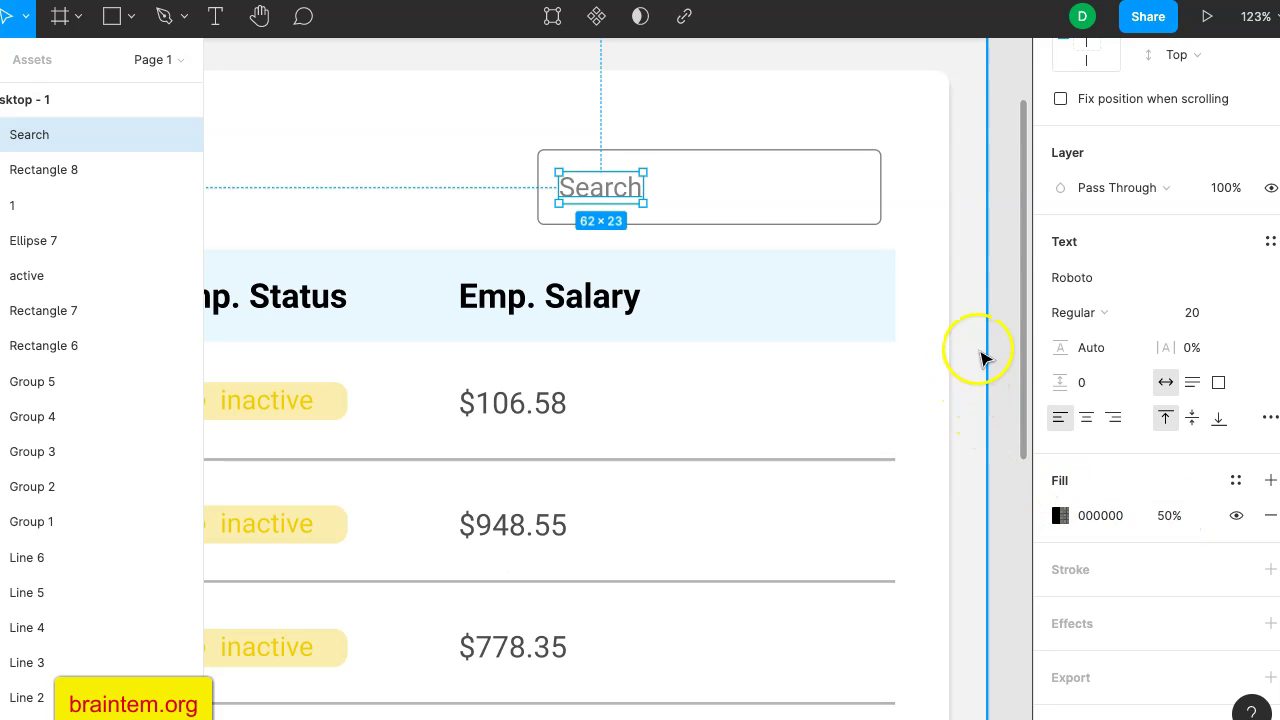
click(977, 357)
Duplicate the "Previous" pagination label and move the copy below the last row at the table's left edge.
scroll(803, 340, down, 5)
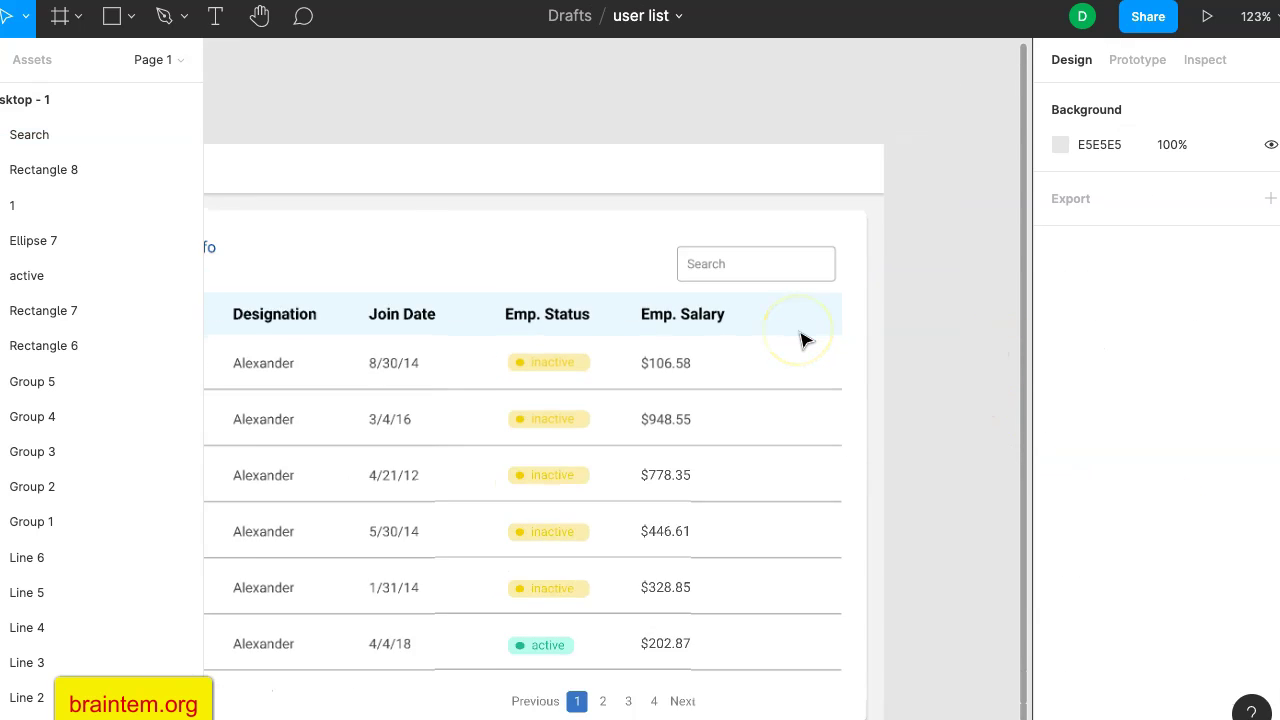
scroll(805, 340, down, 5)
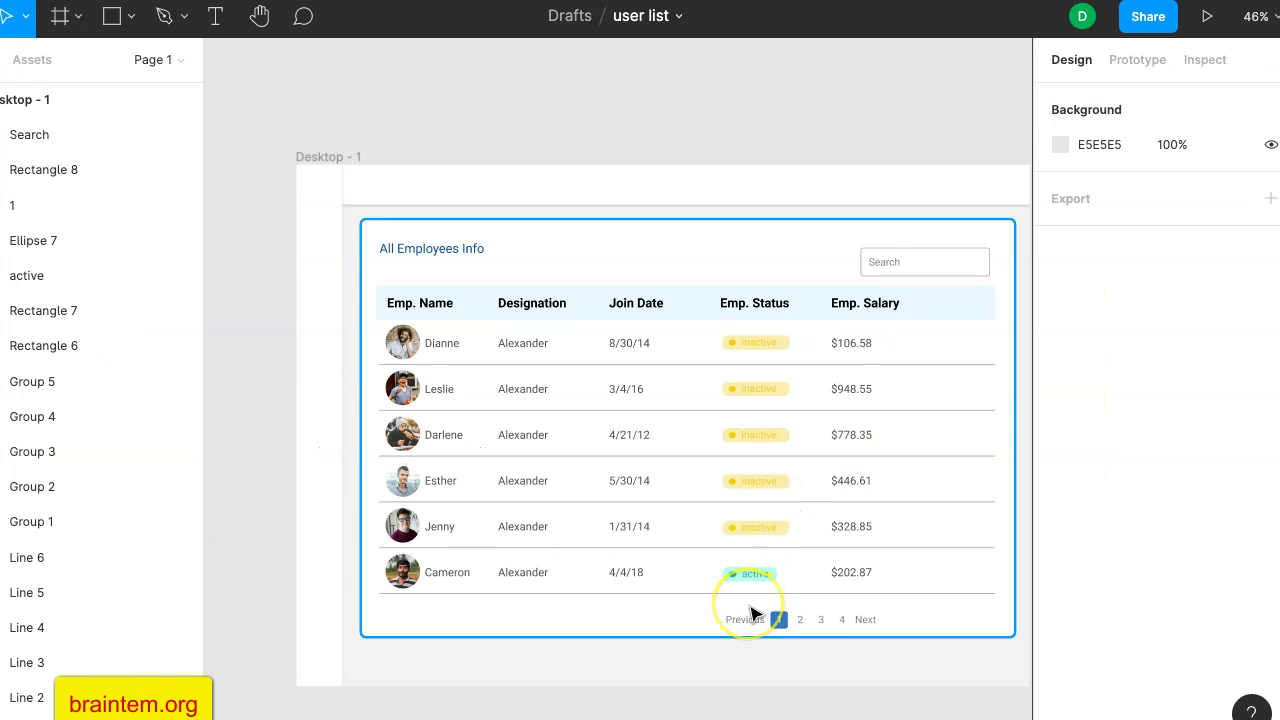
scroll(752, 612, up, 5)
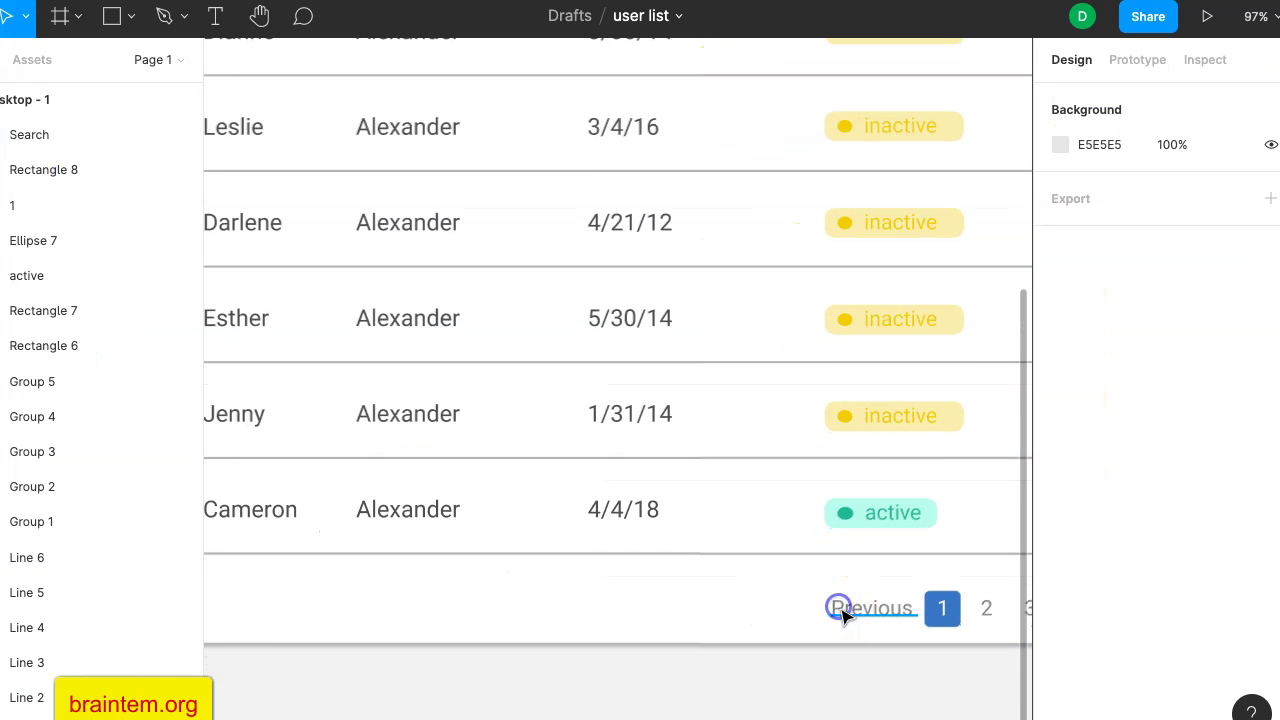
click(840, 612)
key(ctrl+d)
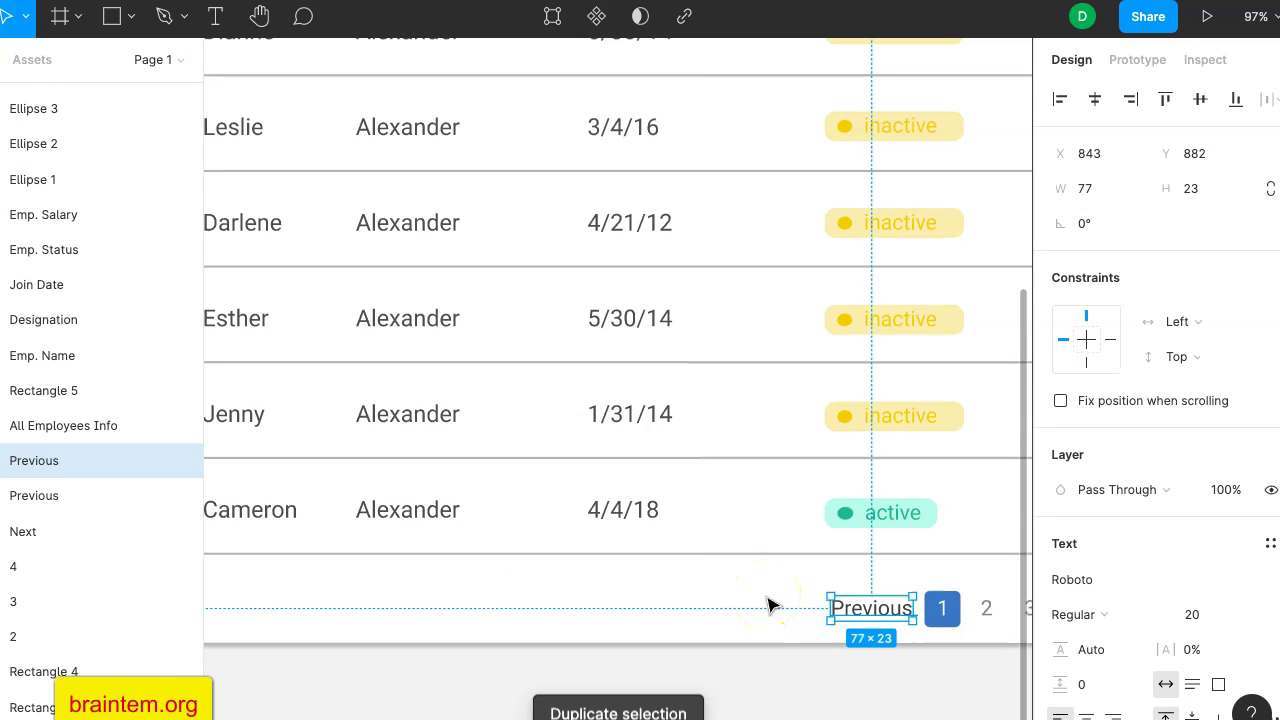
drag(857, 608, 477, 619)
Change the copied label's text to "Showing 1 to 9 of 19 entries".
double_click(477, 619)
text(Showing 1 to 9 of 19 ent)
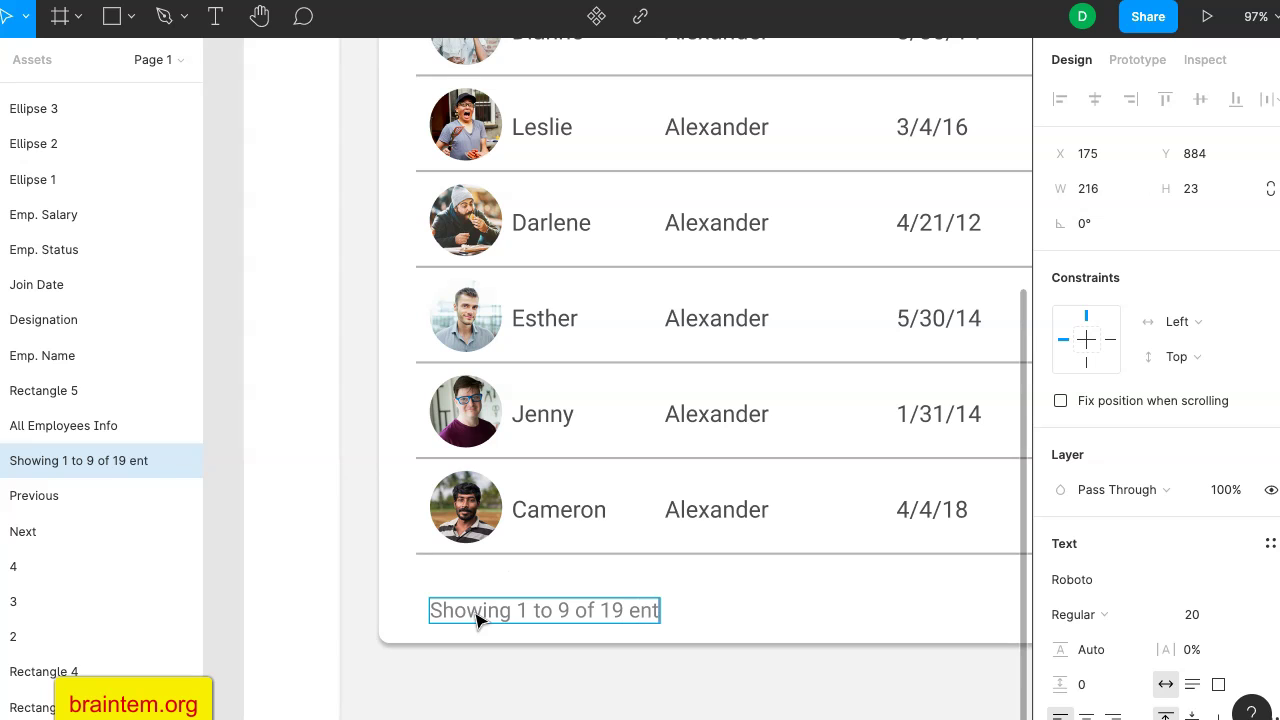
text(s)
scroll(409, 430, up, 4)
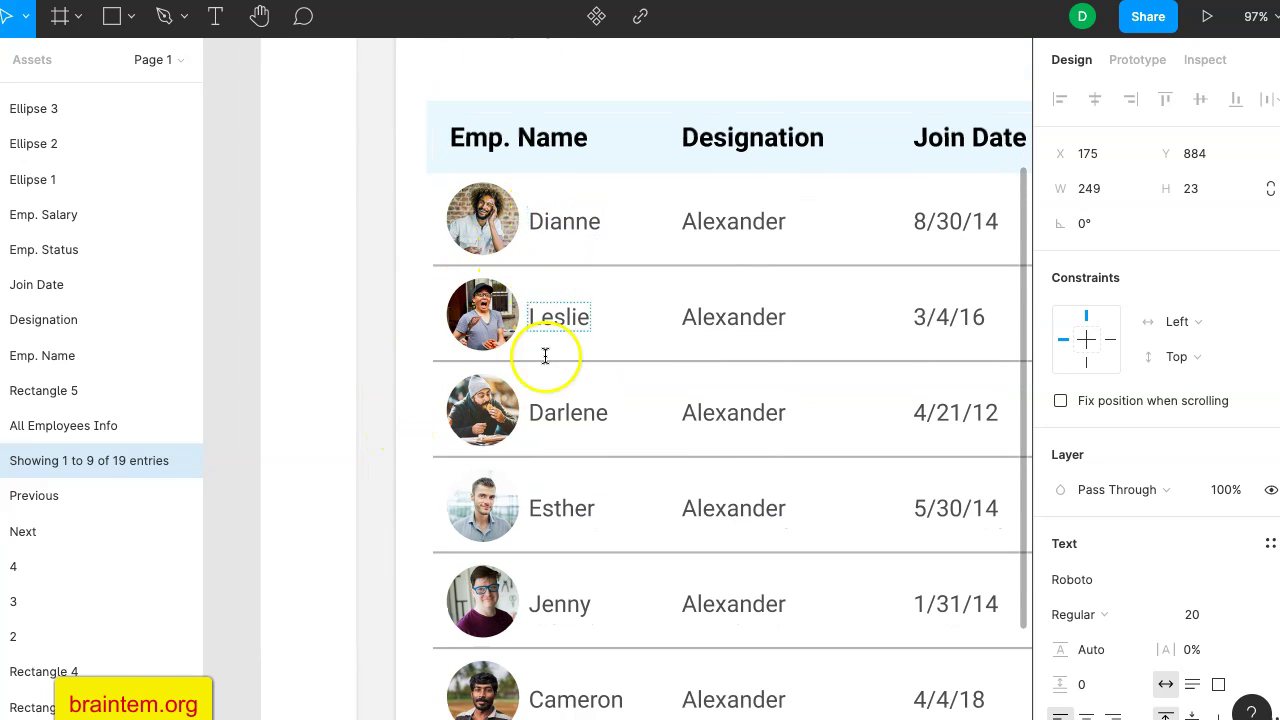
Change the entries label below the table to "Showing 1 to 6 of 19 entries" and deselect it.
scroll(565, 550, down, 4)
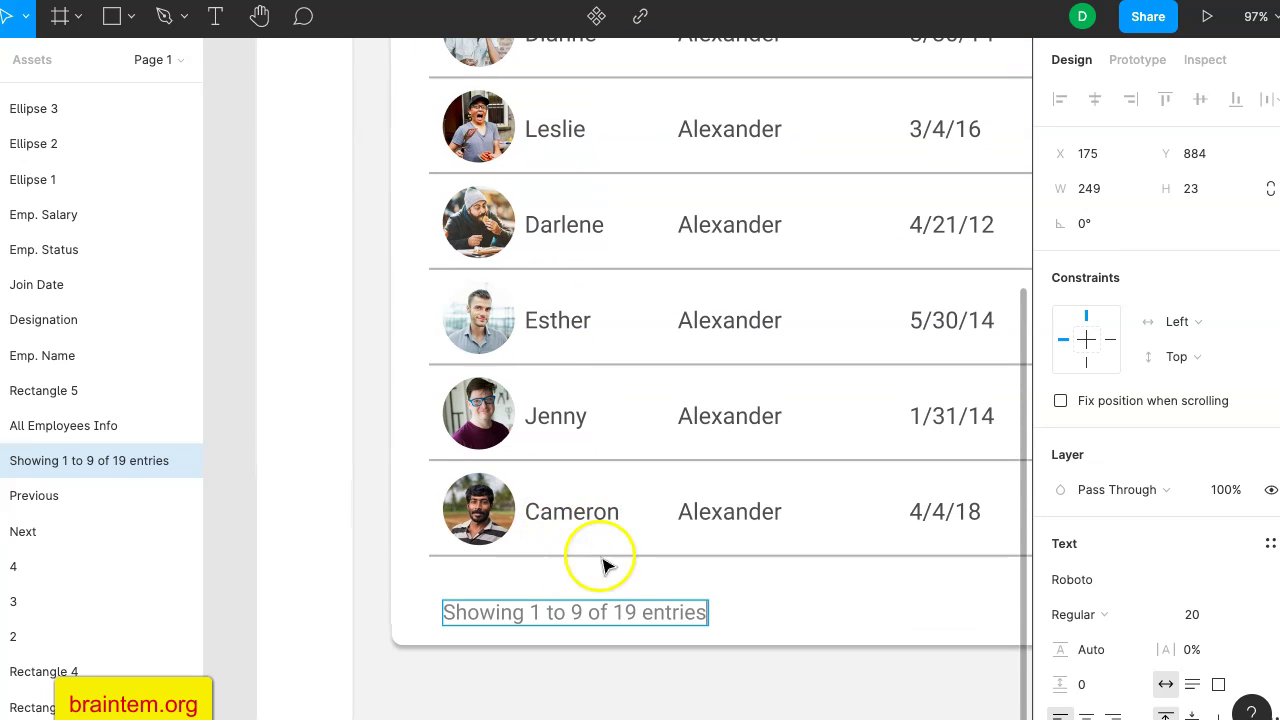
double_click(580, 612)
key(BackSpace)
text(6)
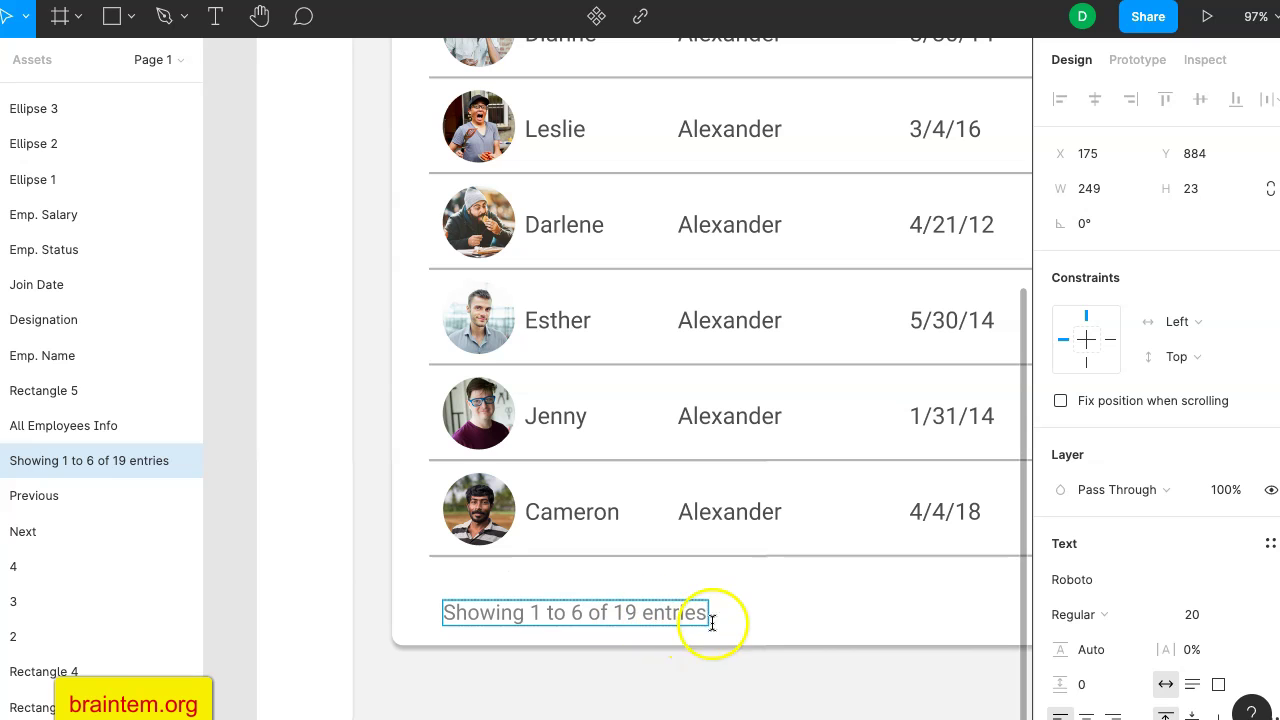
click(377, 564)
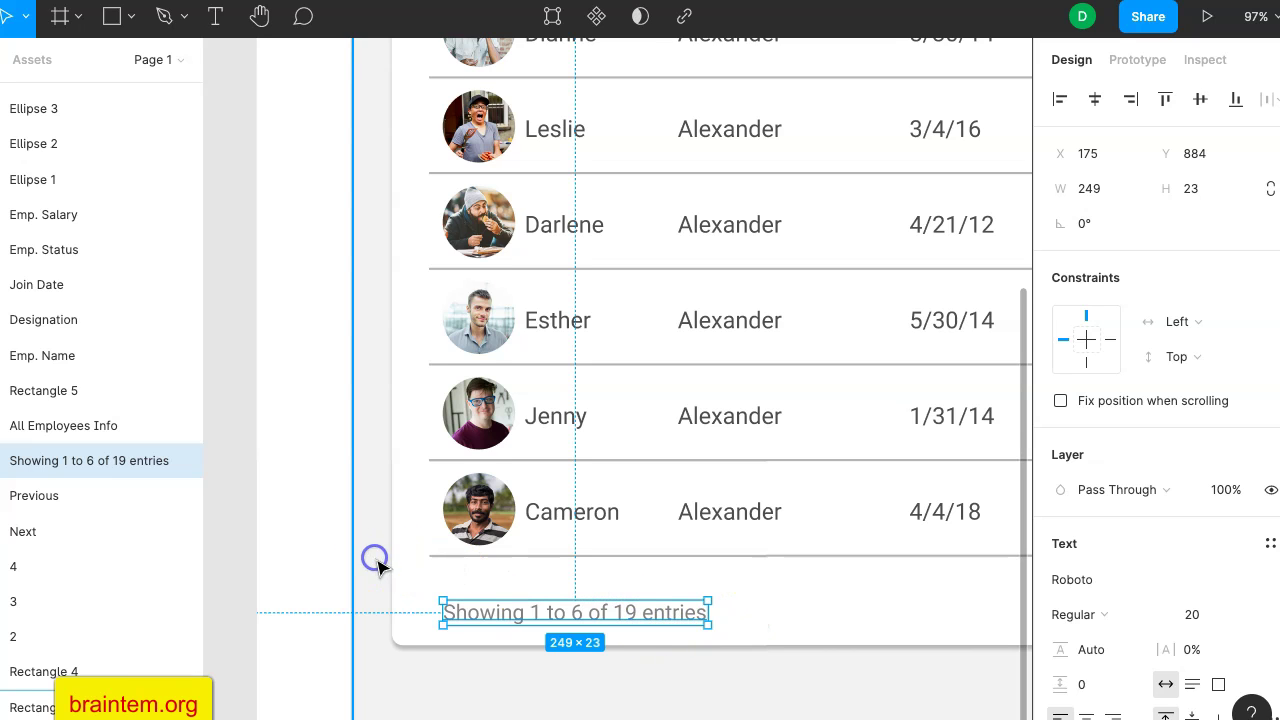
scroll(377, 567, down, 5)
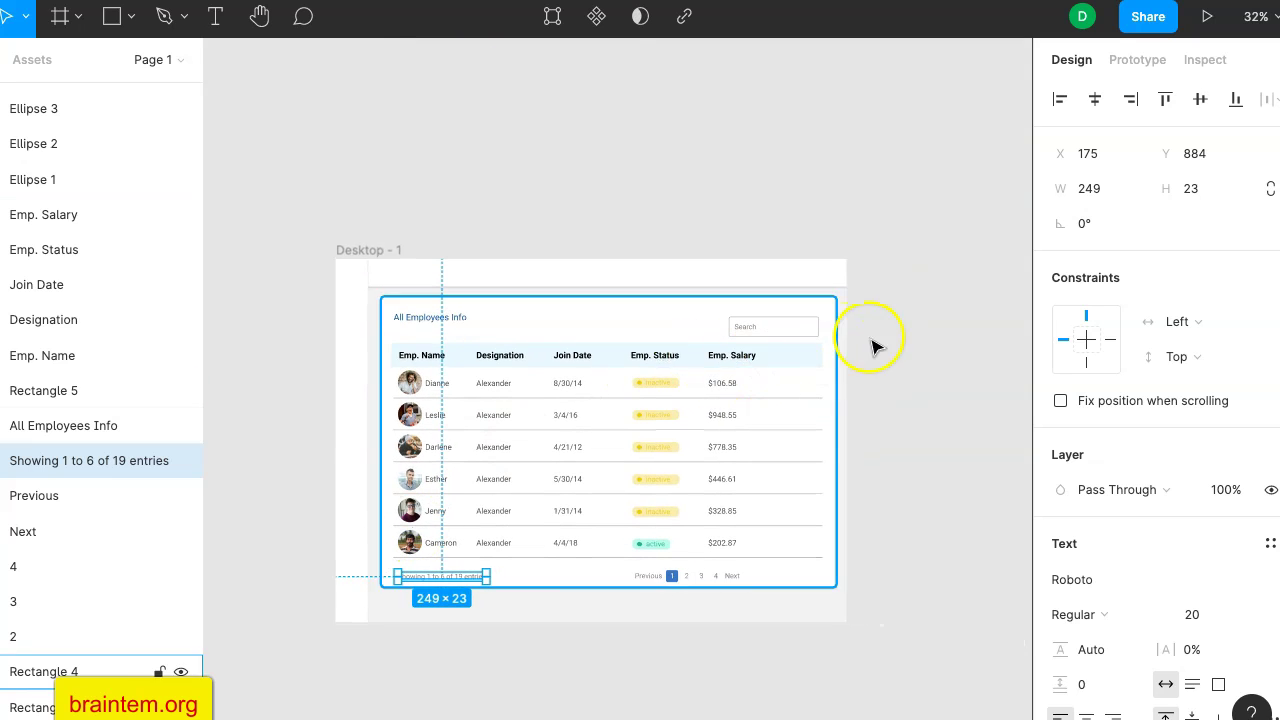
click(893, 345)
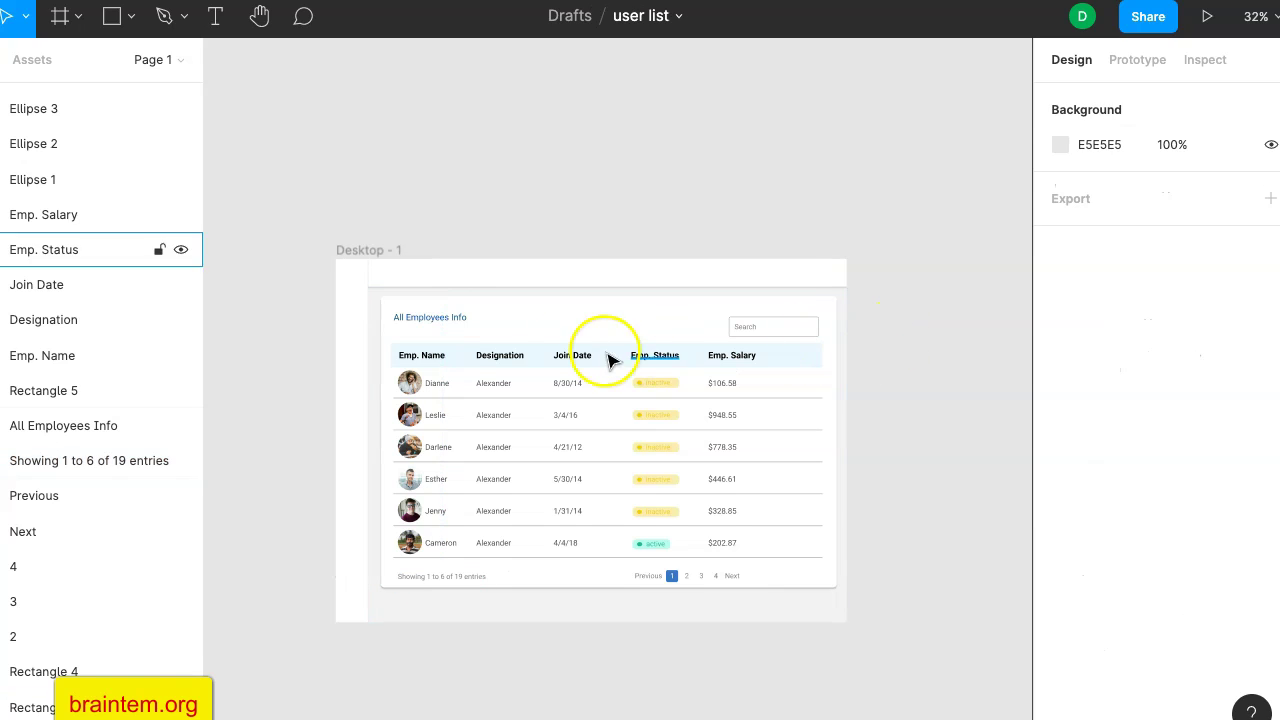
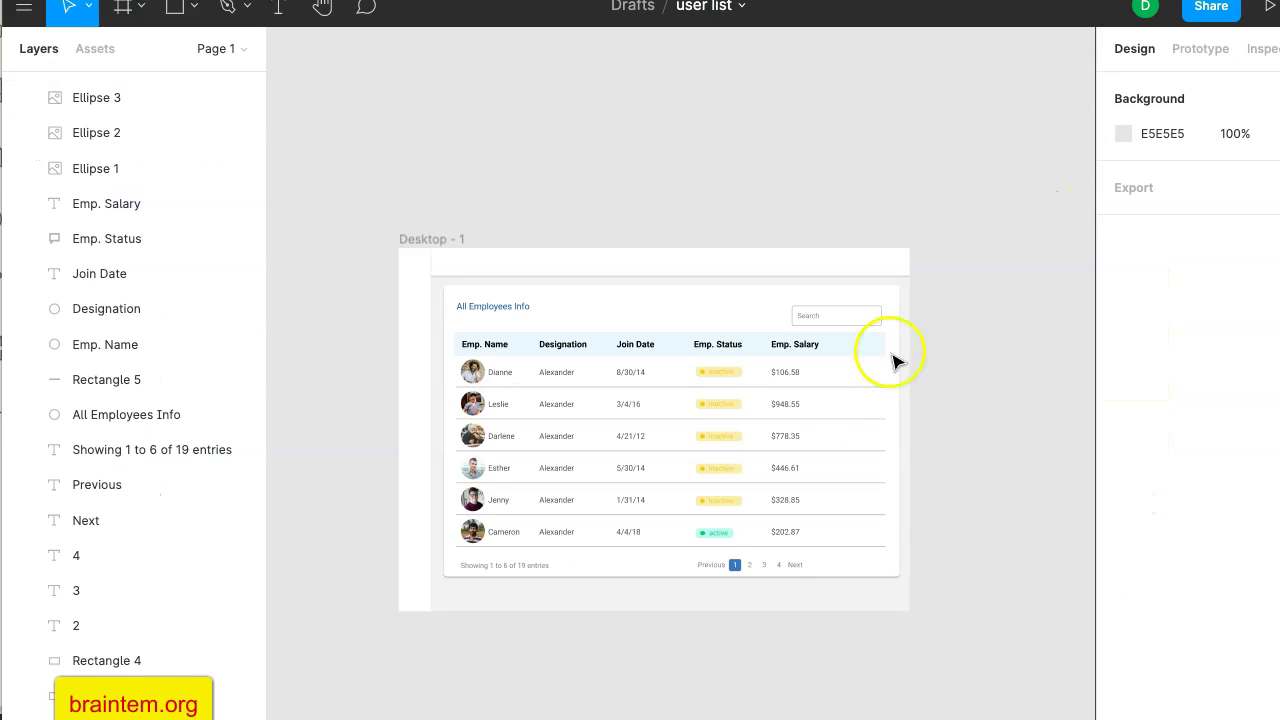
Duplicate the search box outline with its "Search" text and move the copy into the white bar above the table card.
ctrl+scroll(837, 343, up, 5)
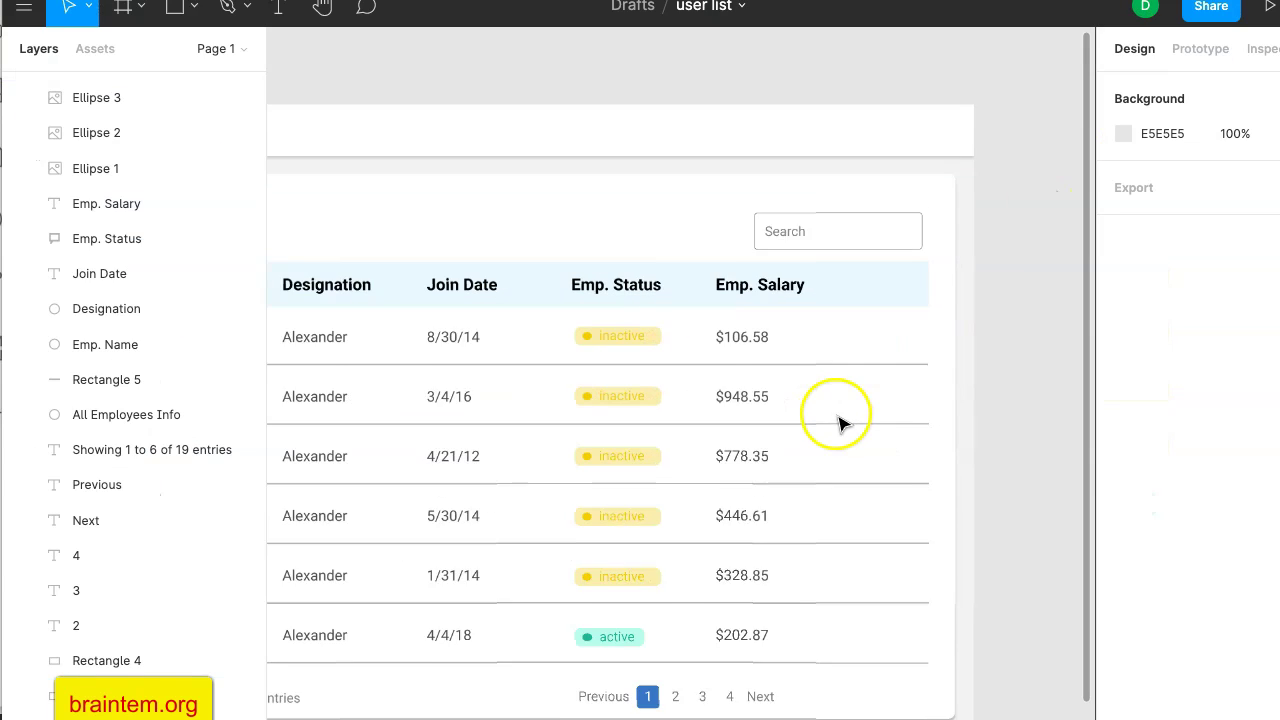
click(845, 232)
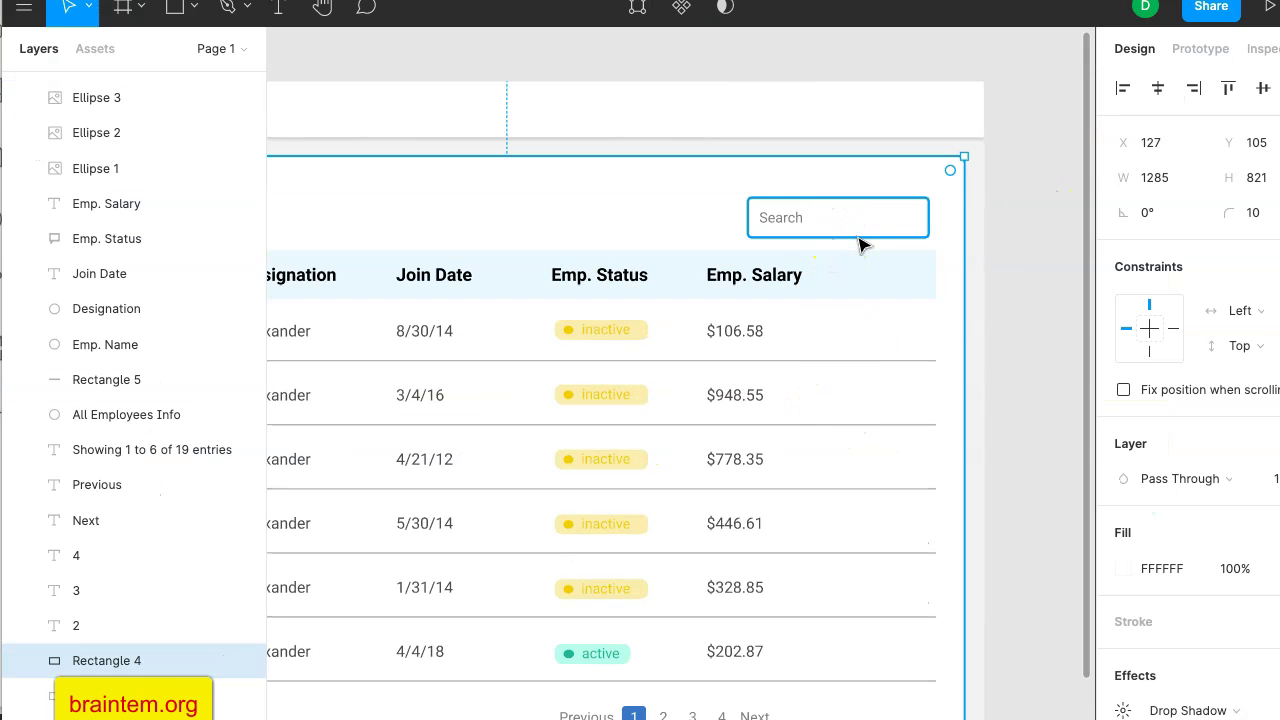
click(855, 237)
click(843, 228)
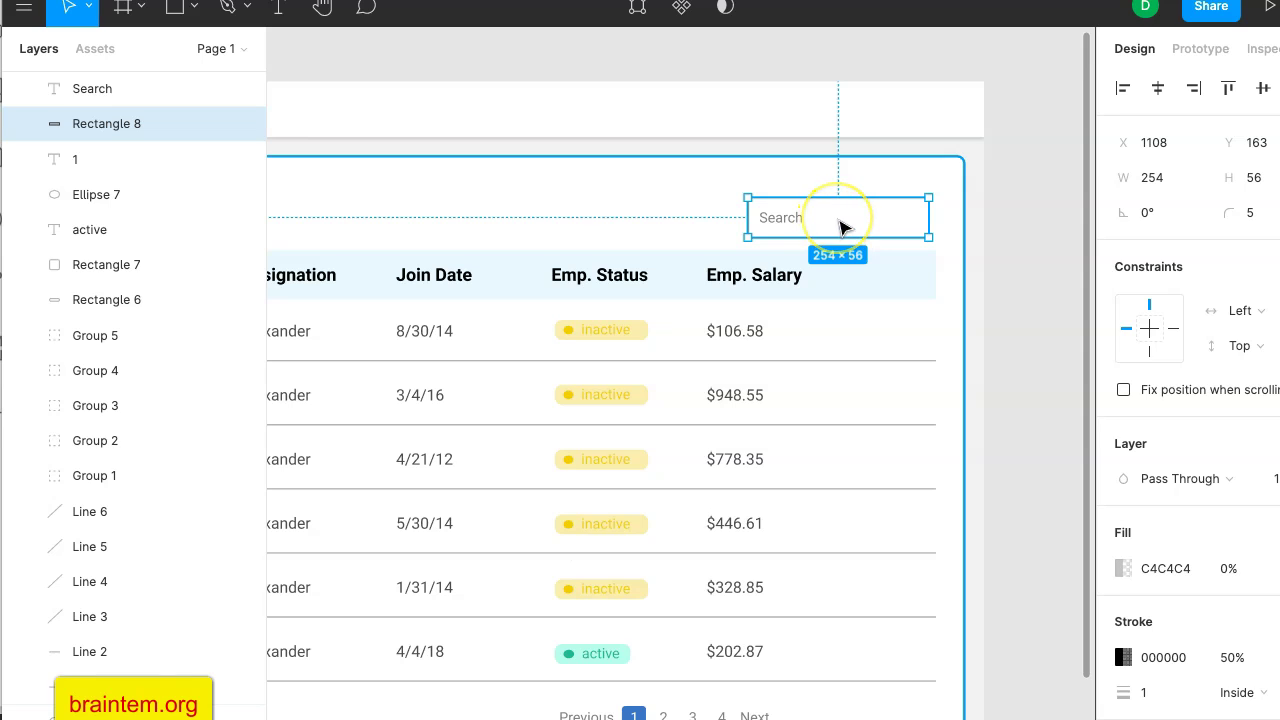
shift+click(788, 222)
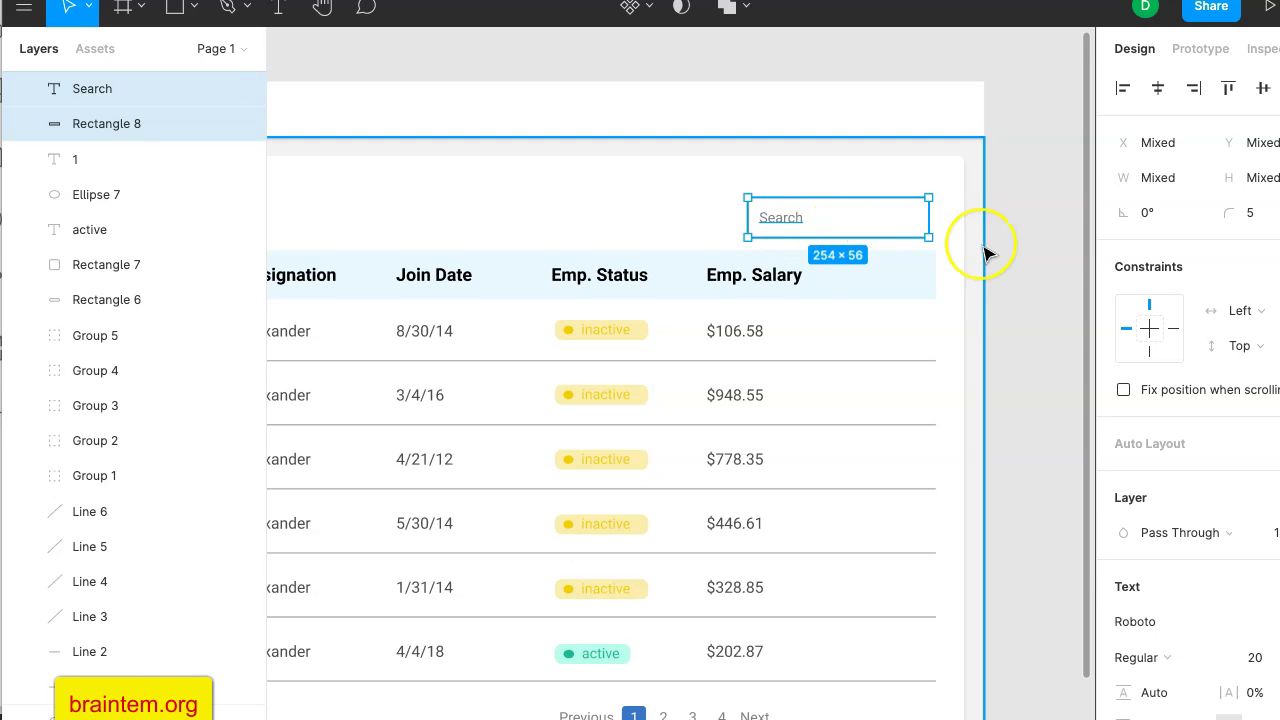
key(ctrl+d)
drag(849, 221, 651, 118)
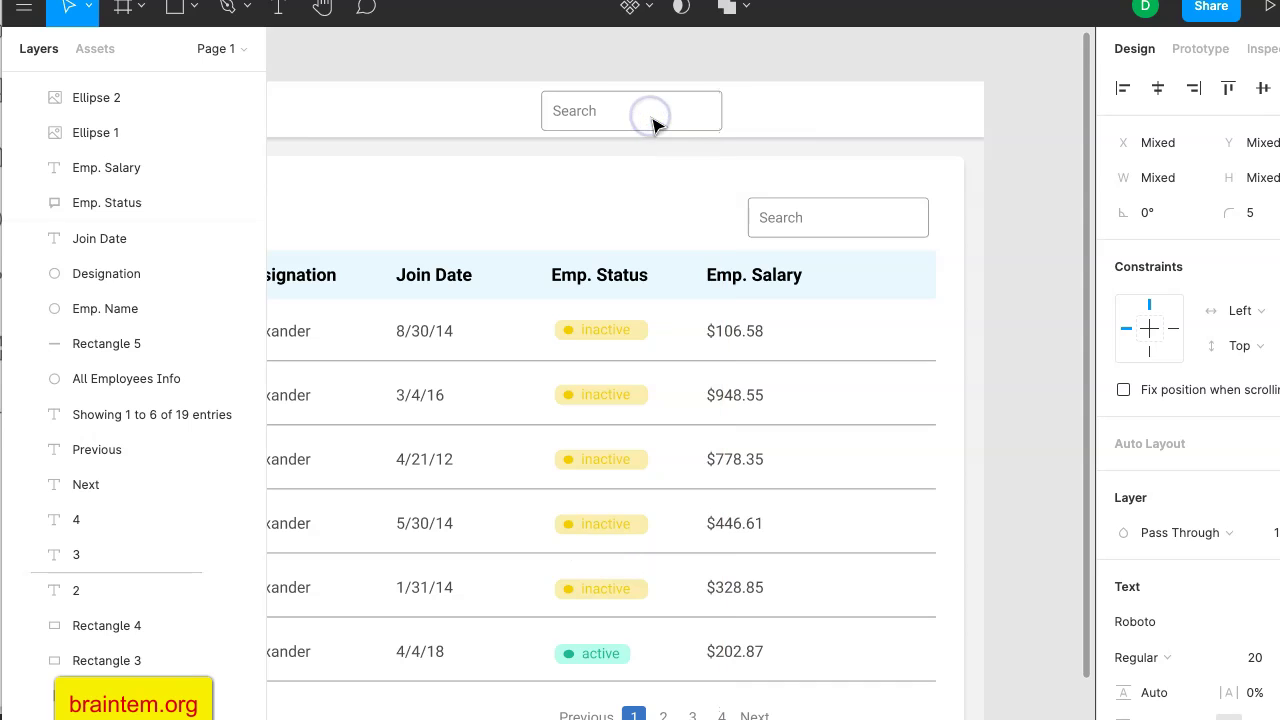
Set the fill opacity of the duplicated search box's rectangle in the top bar to 50%.
click(651, 118)
click(671, 114)
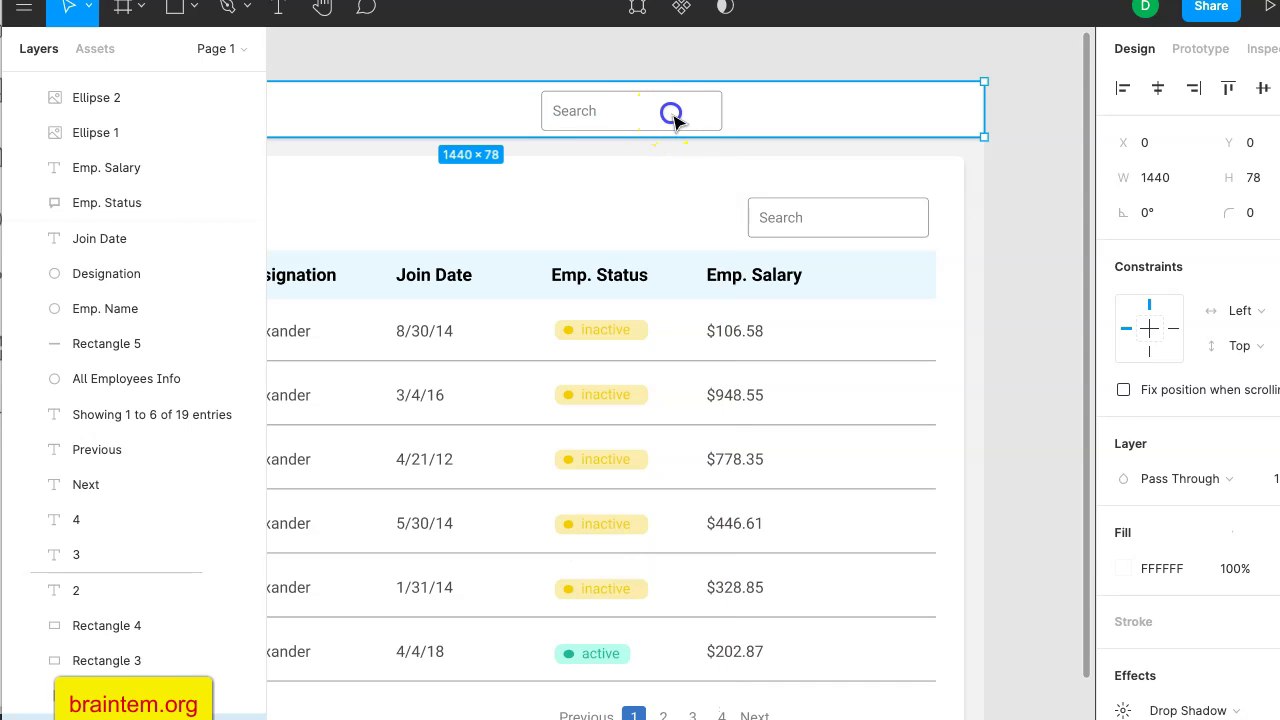
click(675, 118)
click(674, 162)
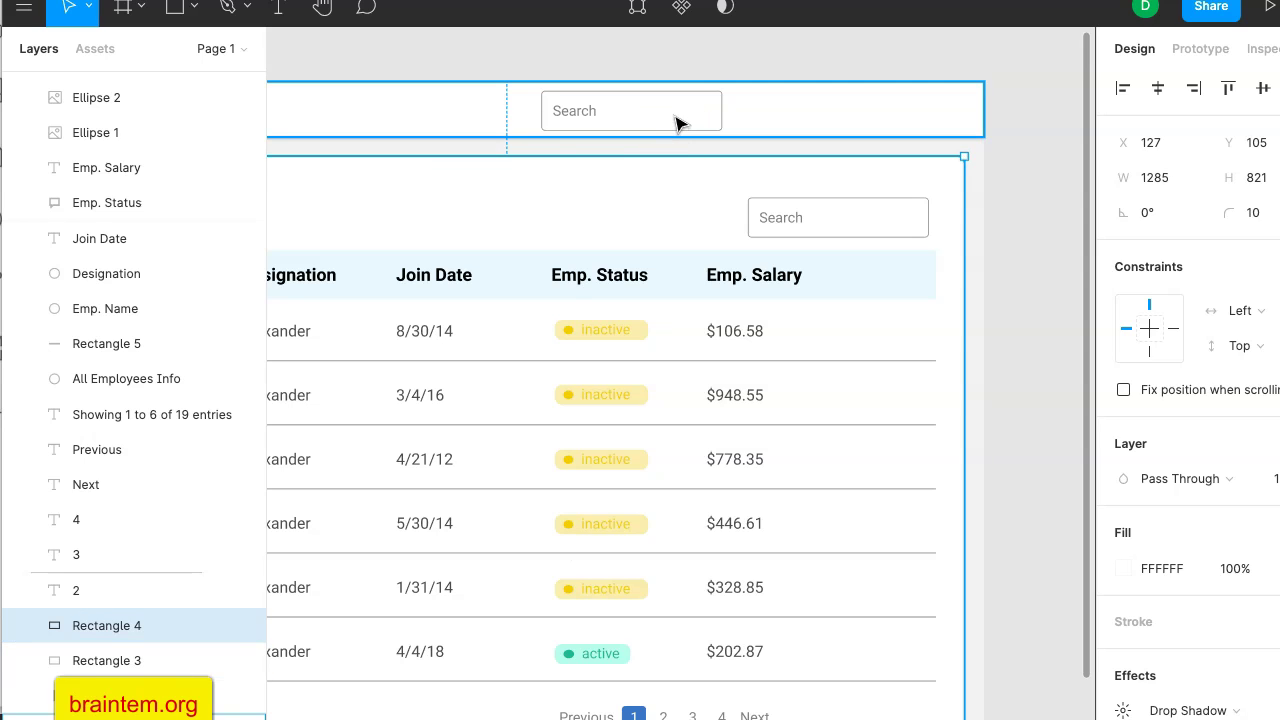
click(686, 120)
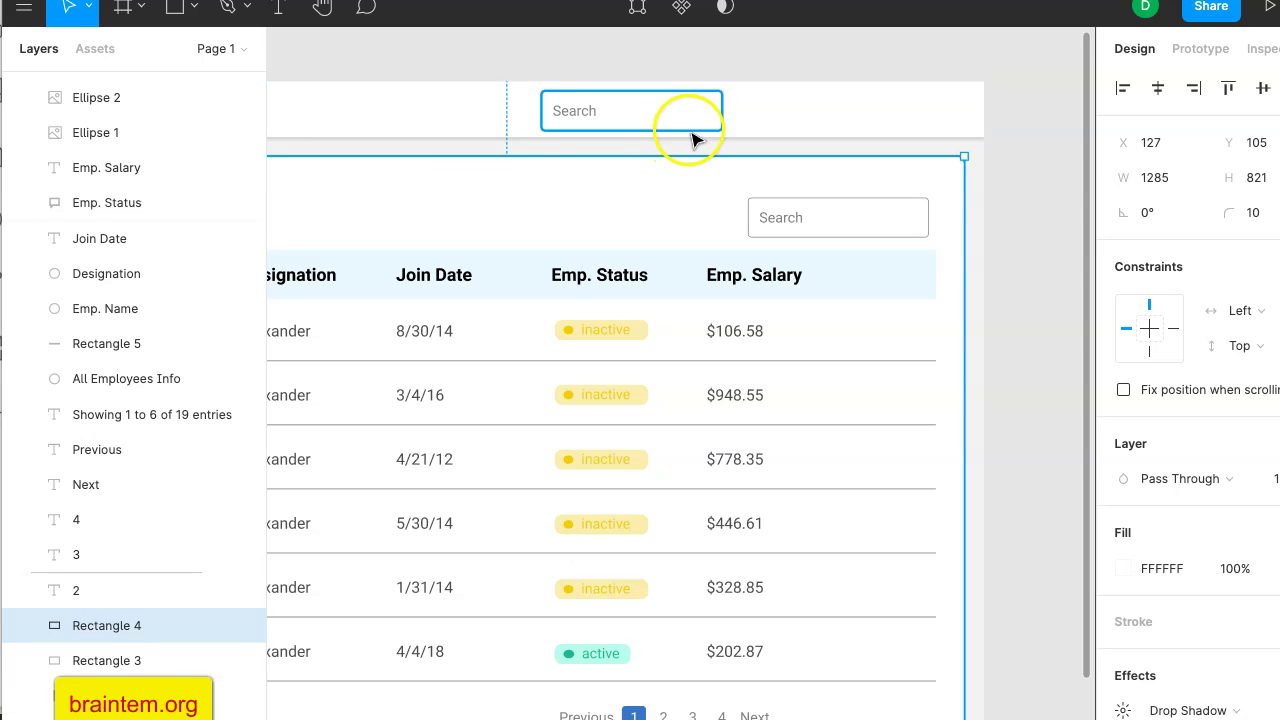
click(693, 134)
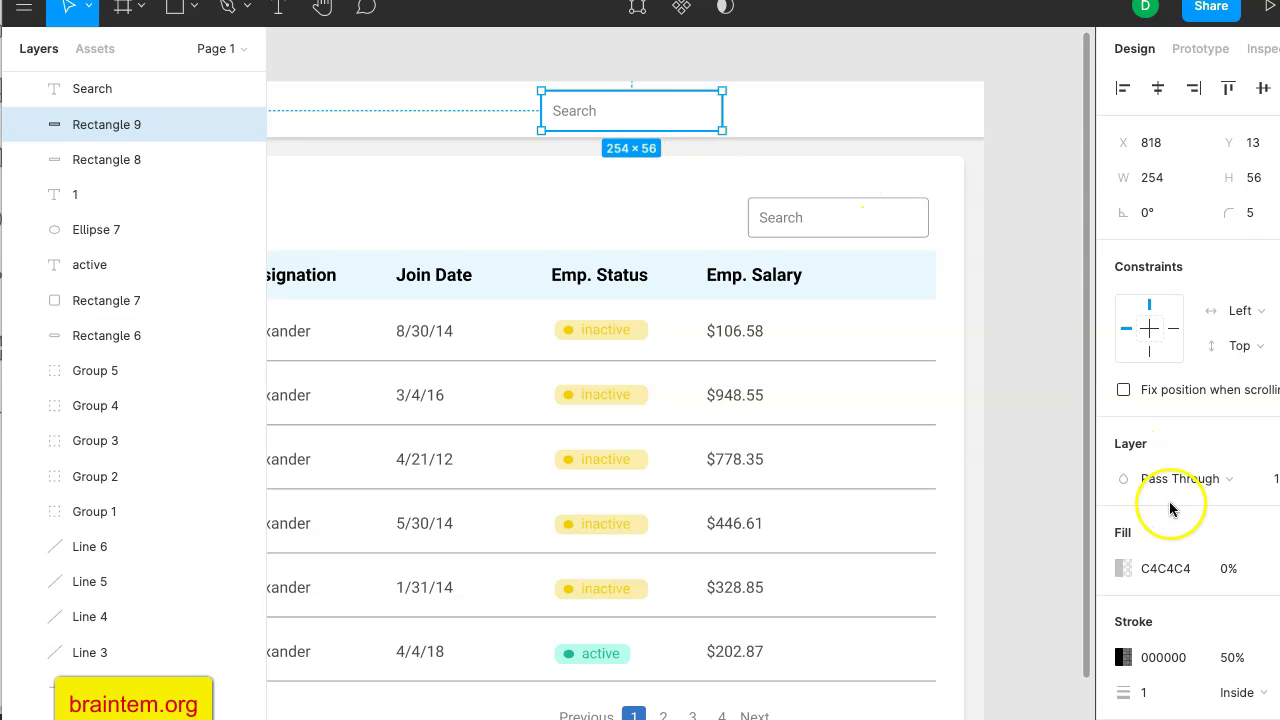
scroll(1100, 470, down, 3)
click(1228, 440)
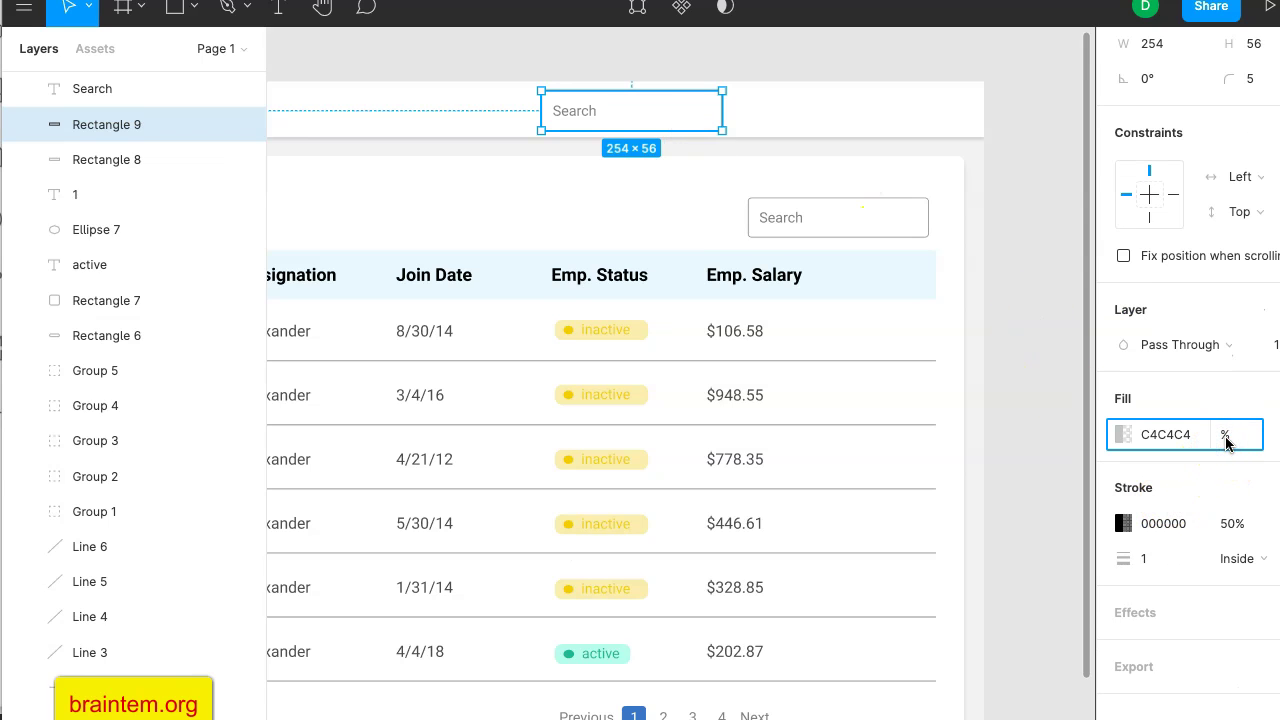
text(50)
key(Return)
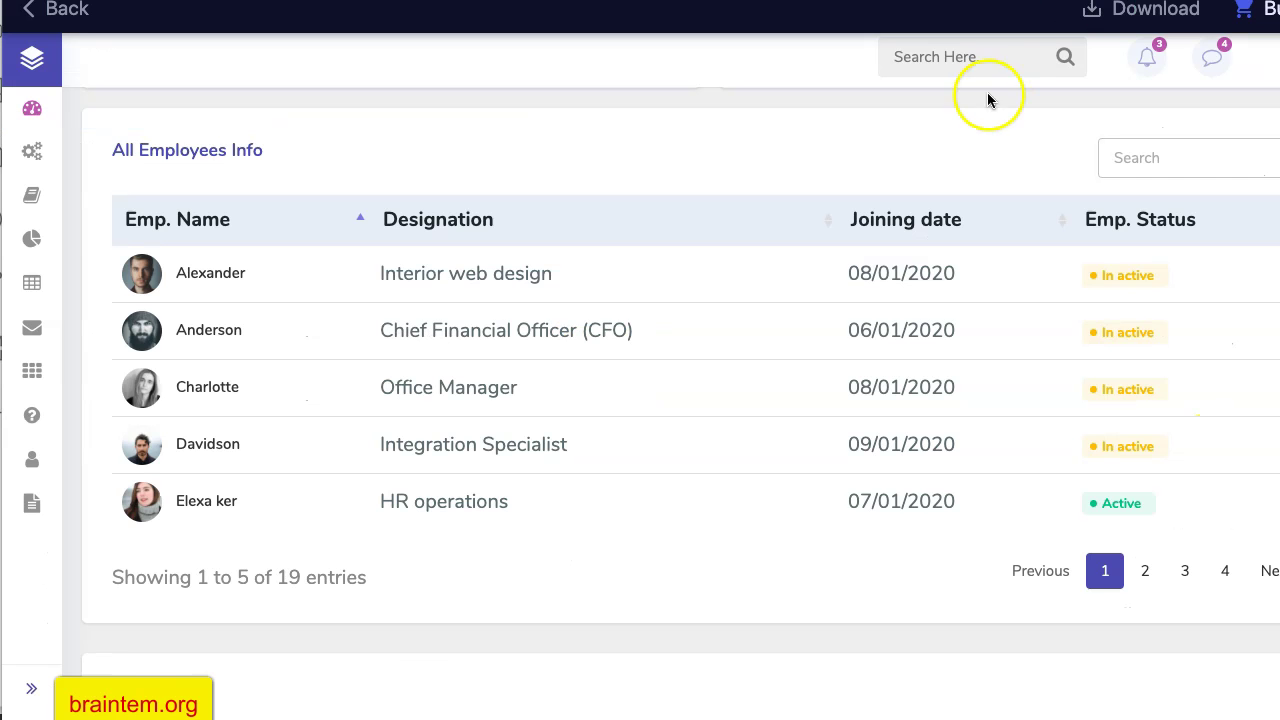
Check the reference dashboard's search field, then set the top bar search box's fill opacity to 20%.
click(986, 57)
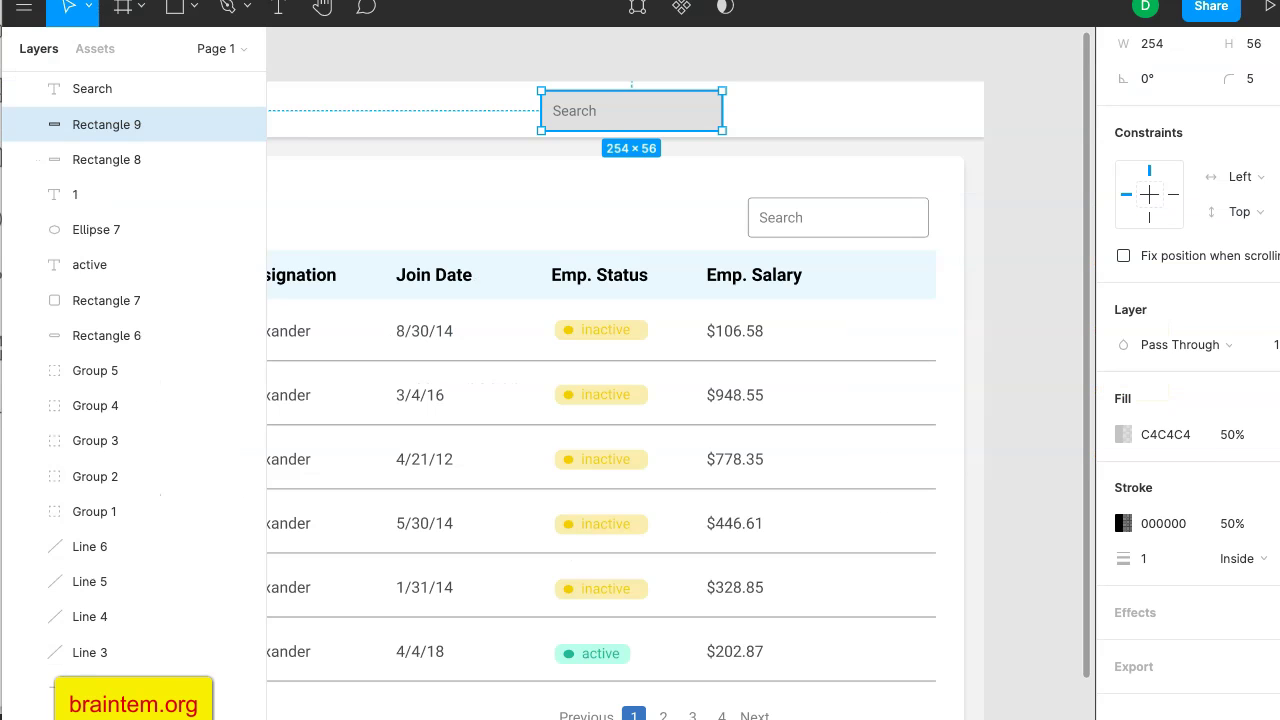
click(1228, 438)
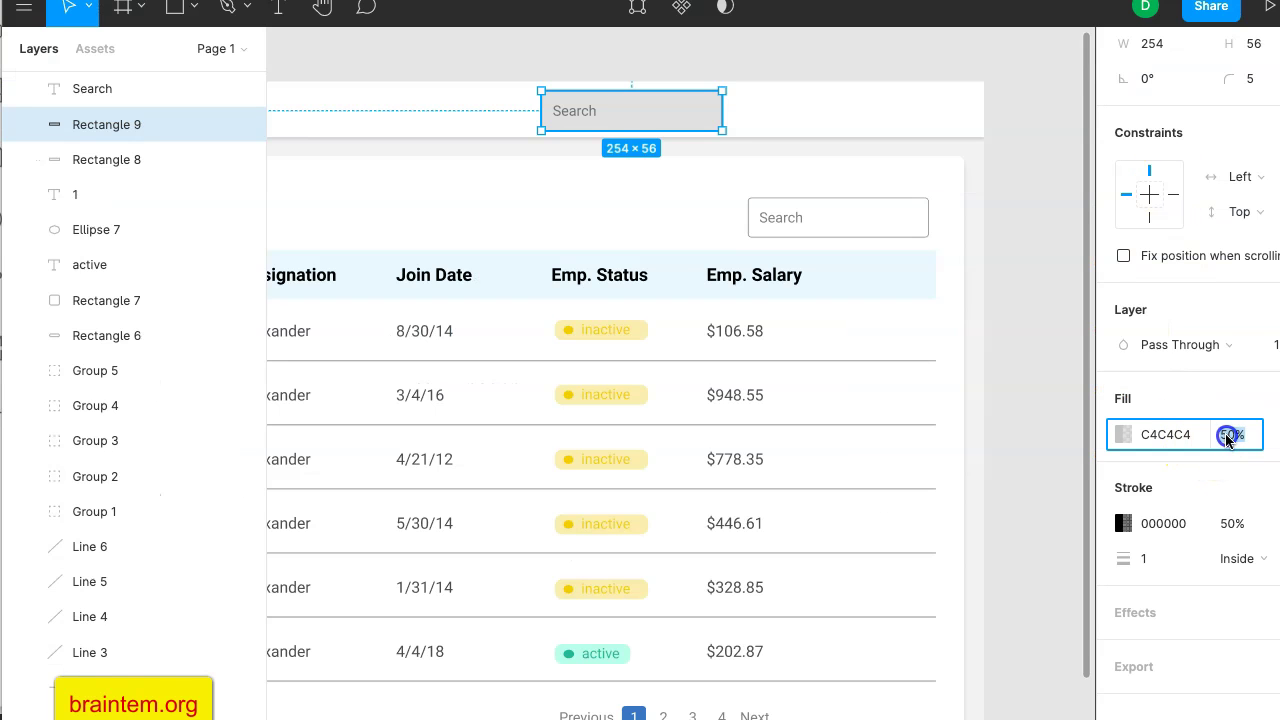
key(Return)
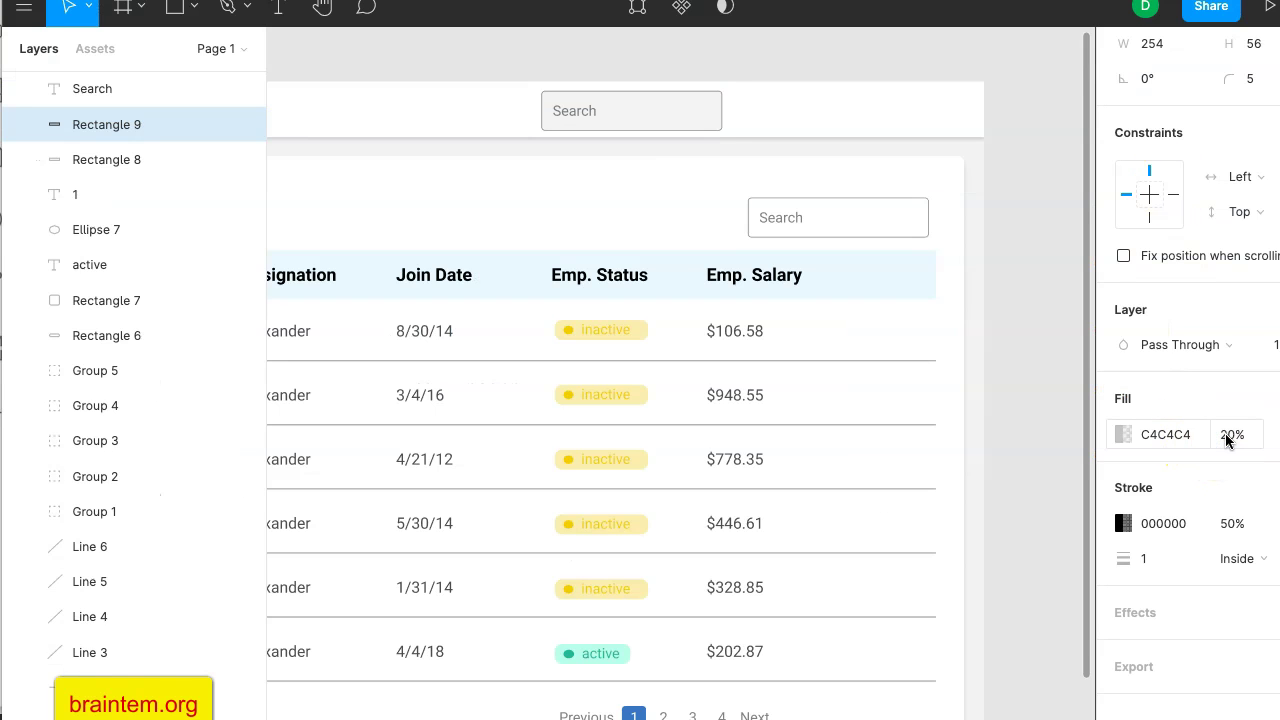
click(1223, 91)
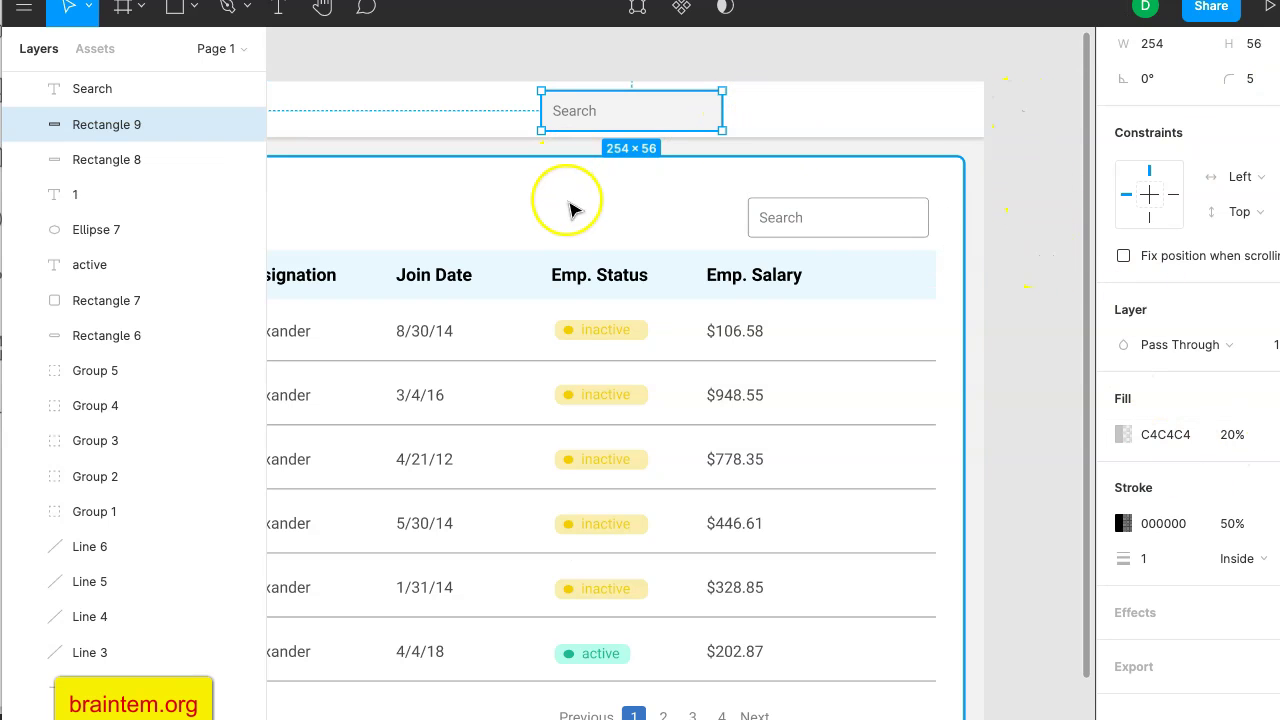
Run the Content Reel plugin on the top bar search box and search the Icons Fabric MDL2 set for "search".
right_click(688, 128)
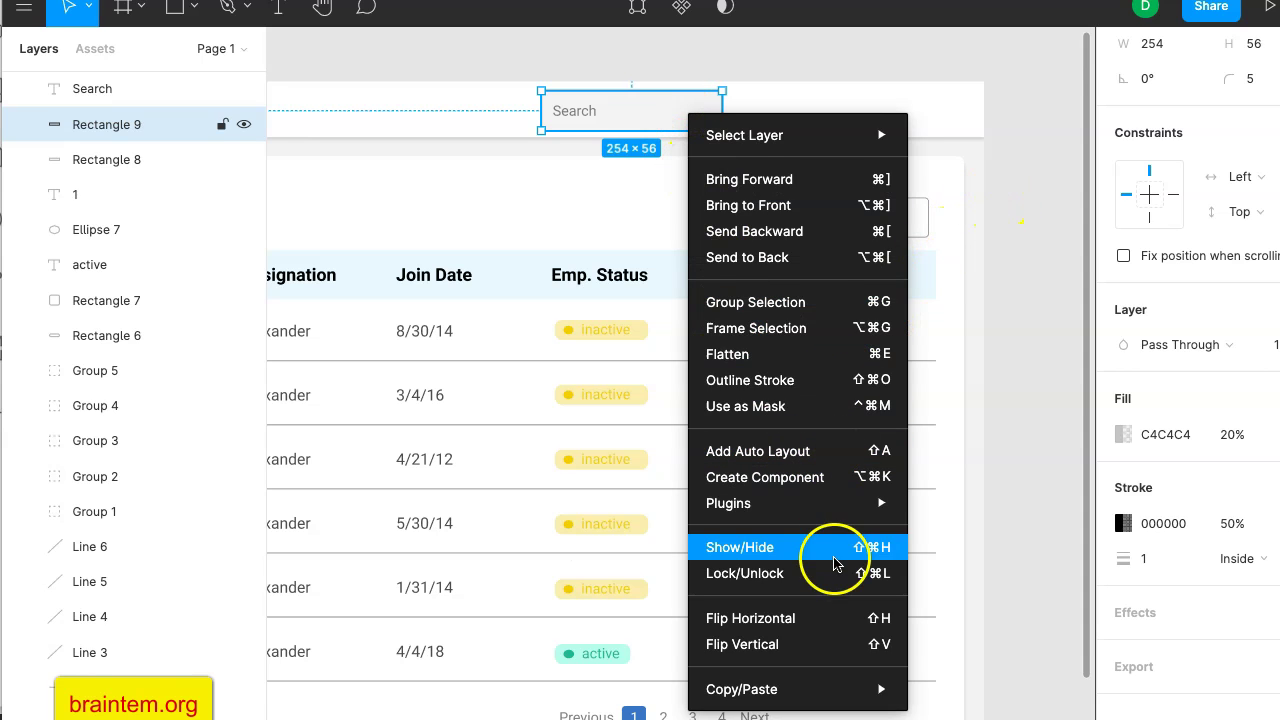
mouse_move(853, 509)
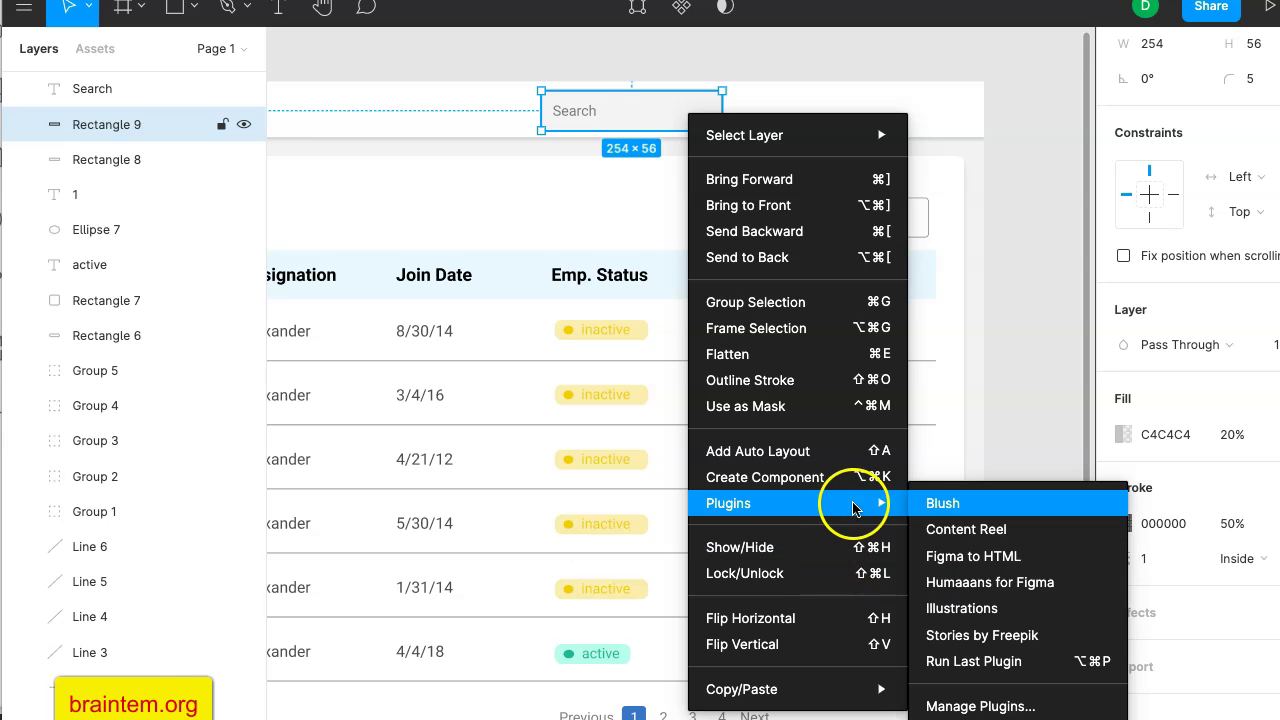
click(946, 535)
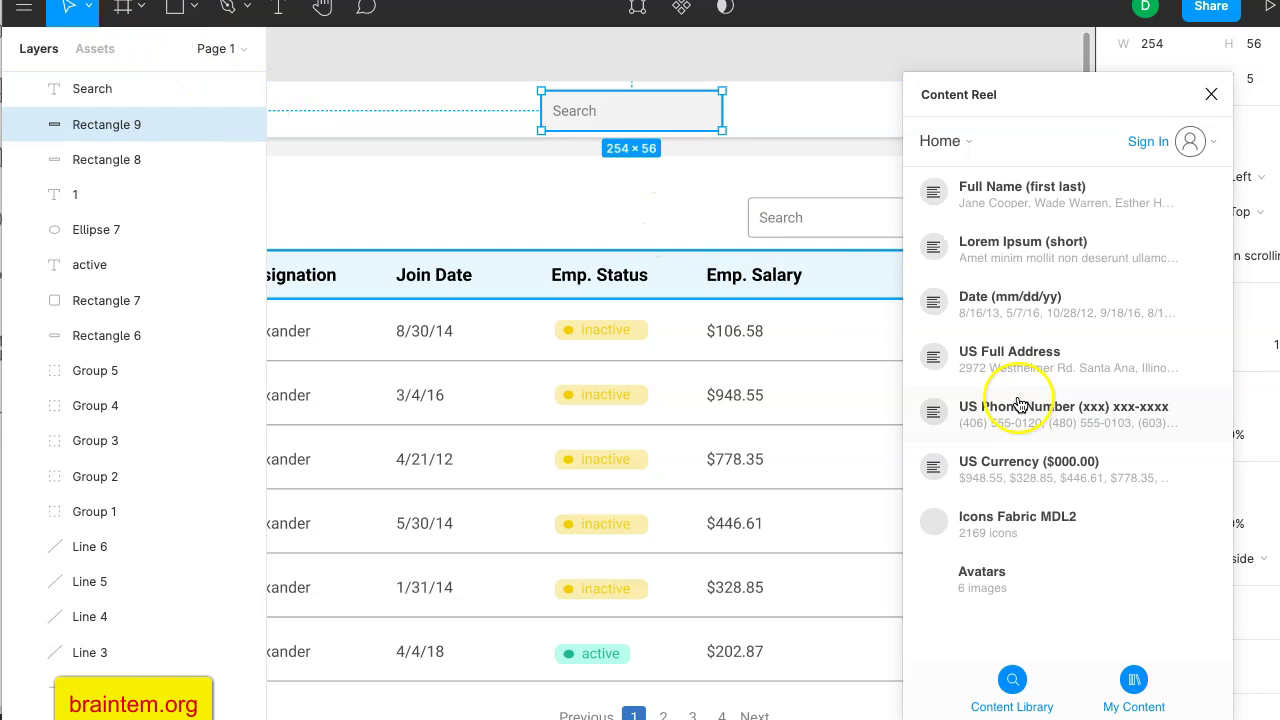
click(1010, 537)
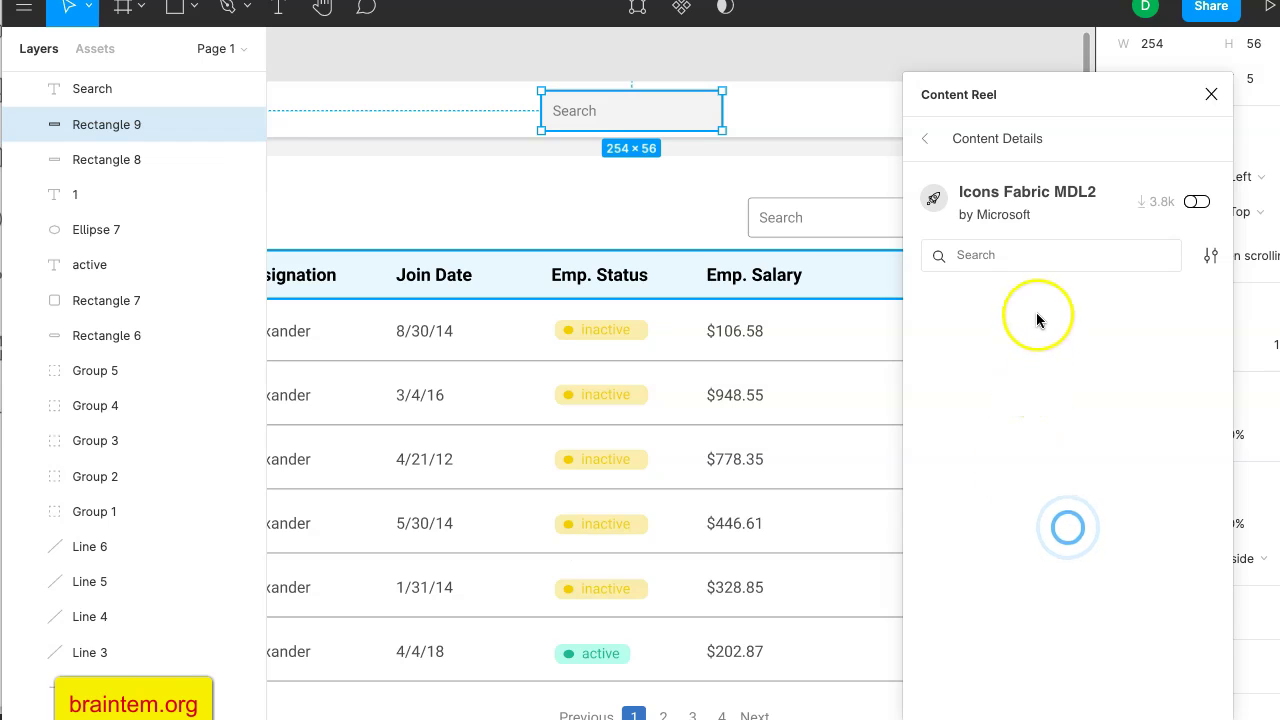
click(1045, 257)
text(search)
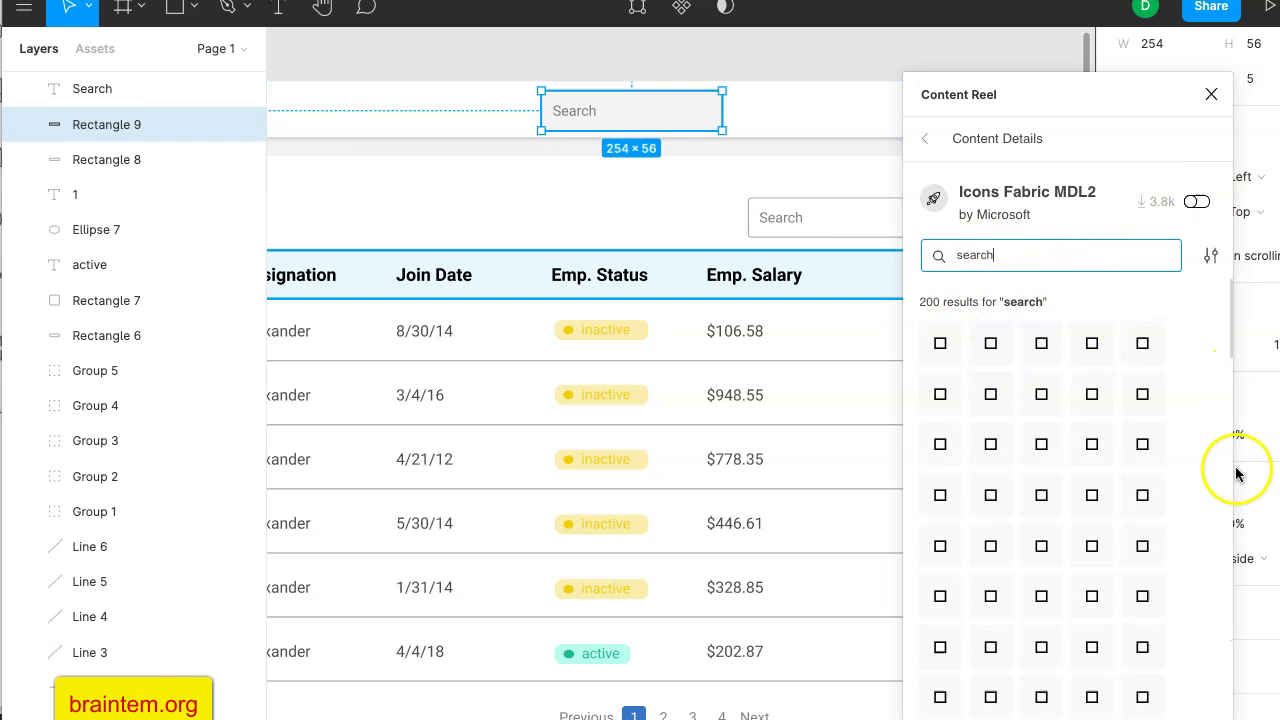
Look through the Icons Fabric MDL2 results for "search" for a magnifying glass icon.
scroll(1210, 493, down, 2)
scroll(1210, 493, down, 2)
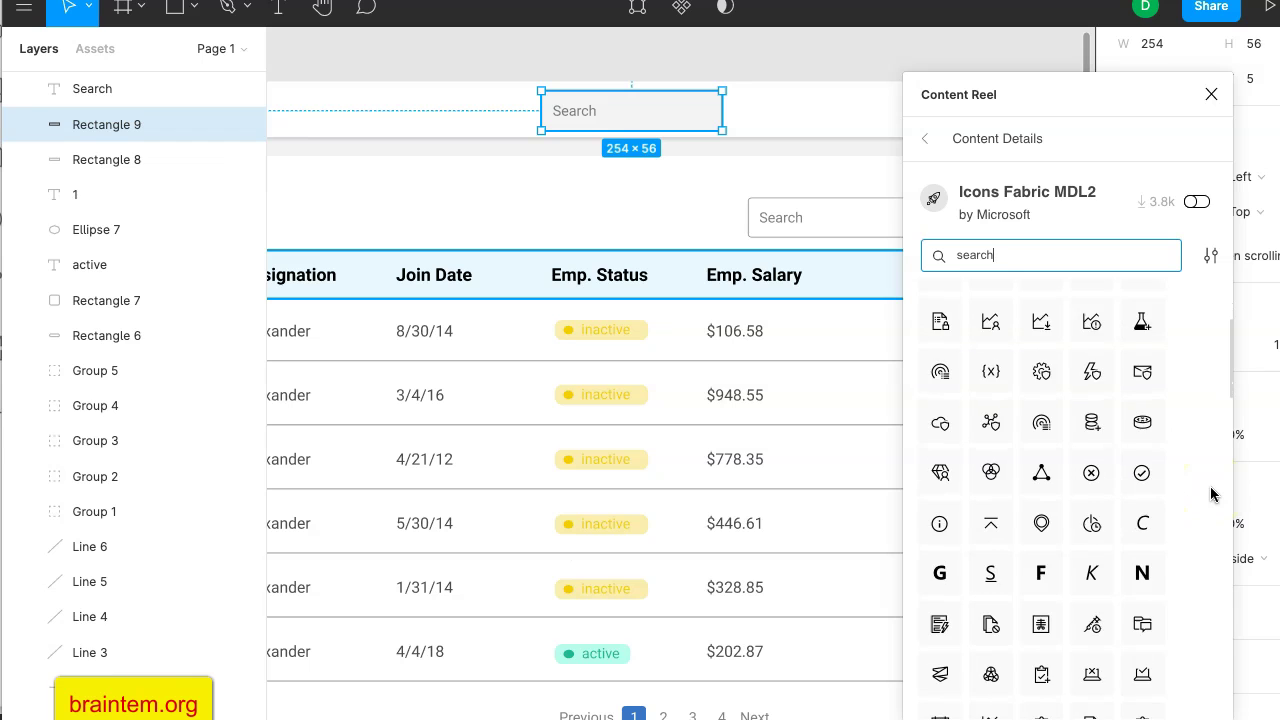
scroll(1210, 493, down, 1)
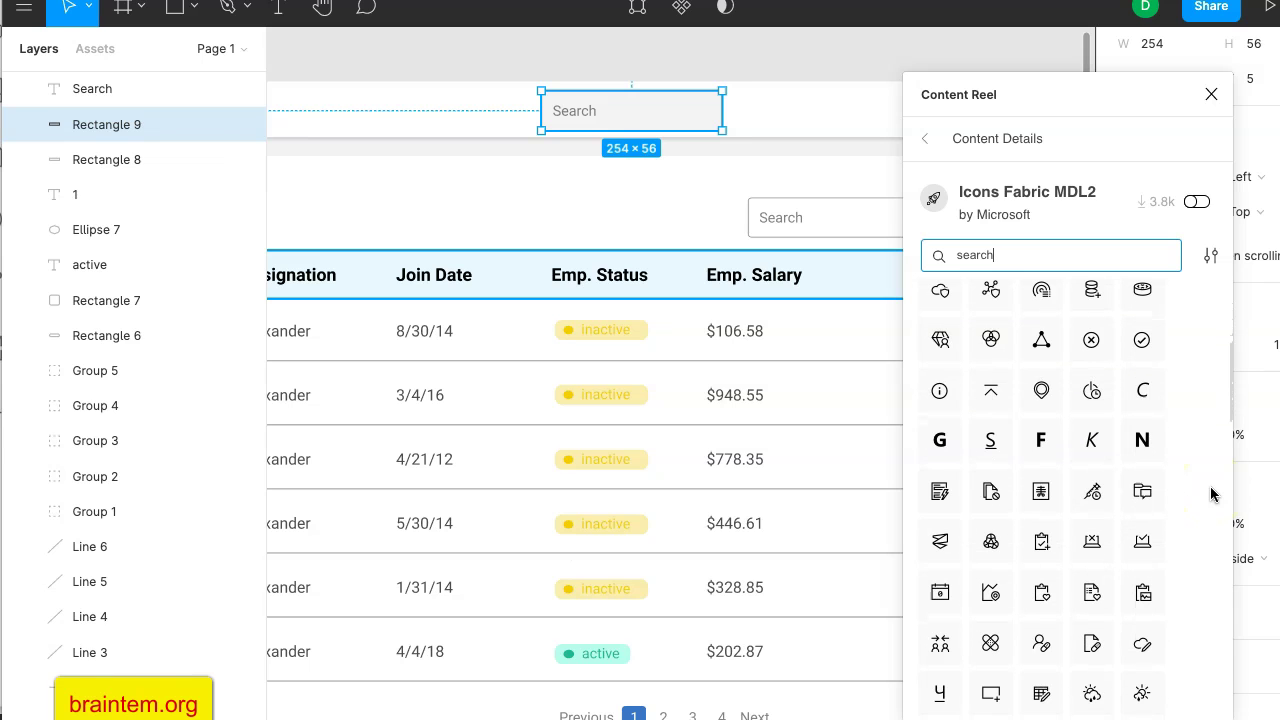
scroll(1063, 380, up, 6)
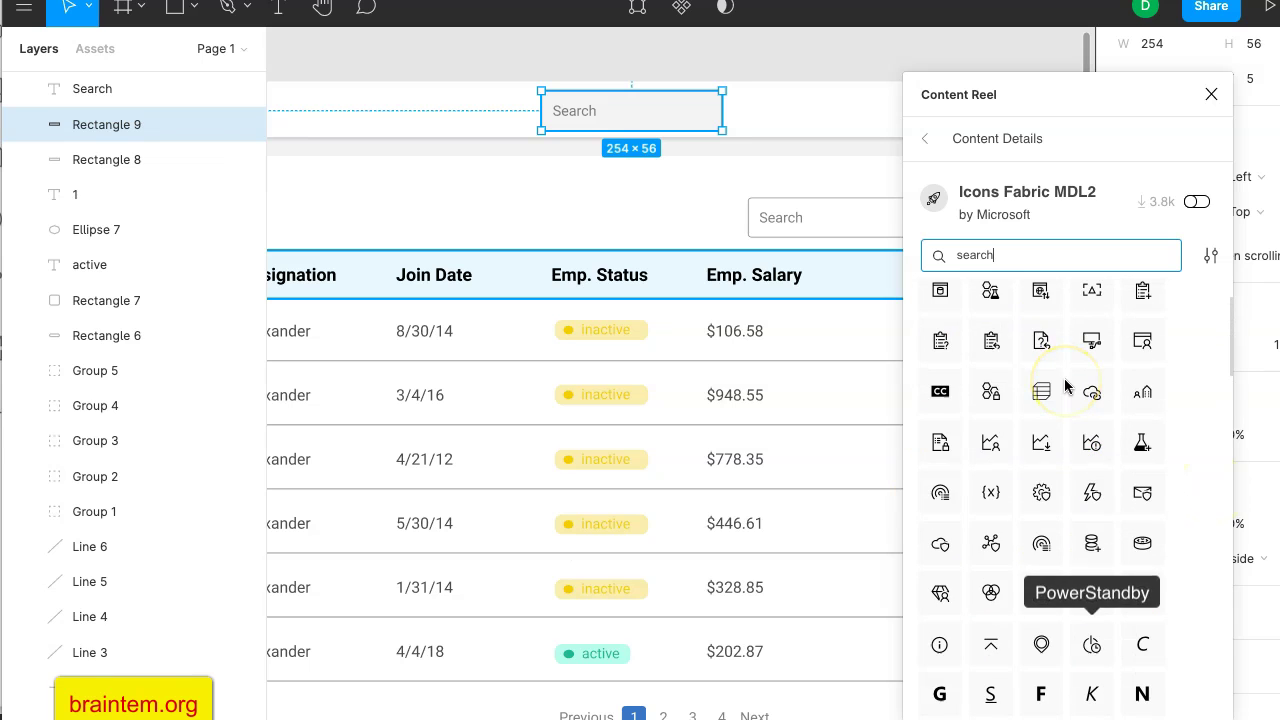
scroll(1030, 378, down, 1)
scroll(1066, 541, down, 5)
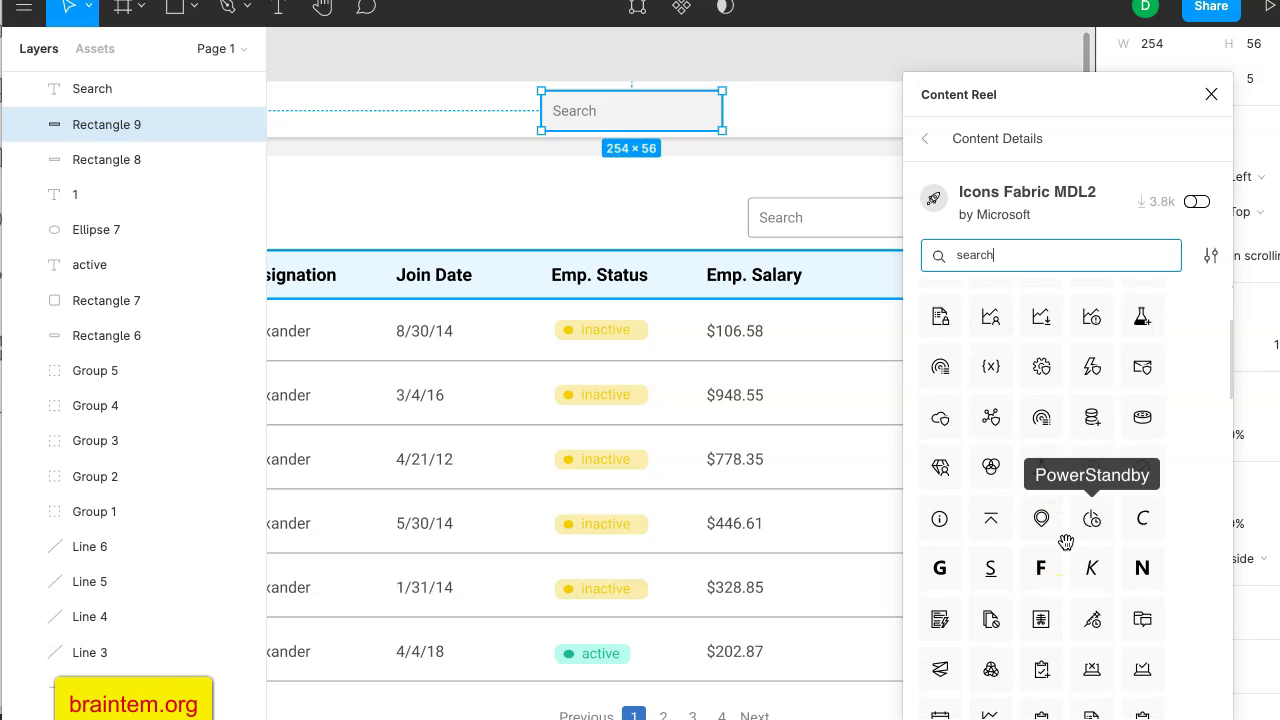
scroll(1066, 541, down, 6)
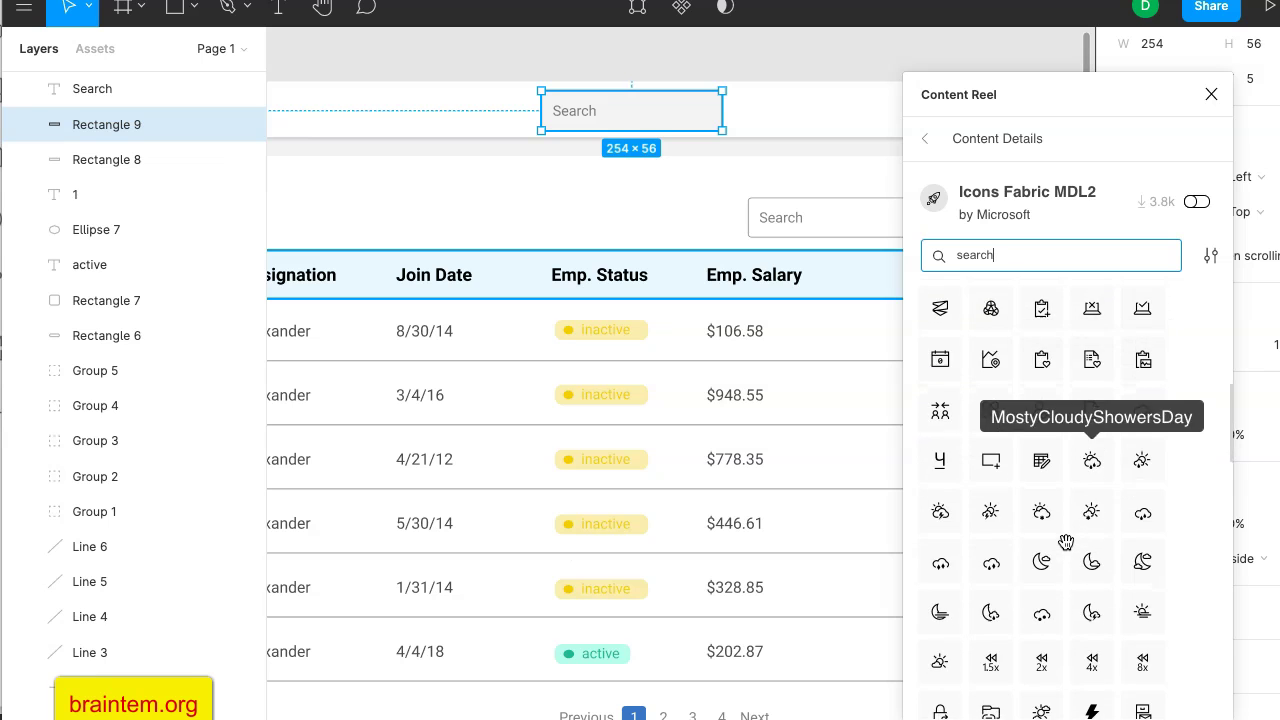
scroll(1066, 541, down, 5)
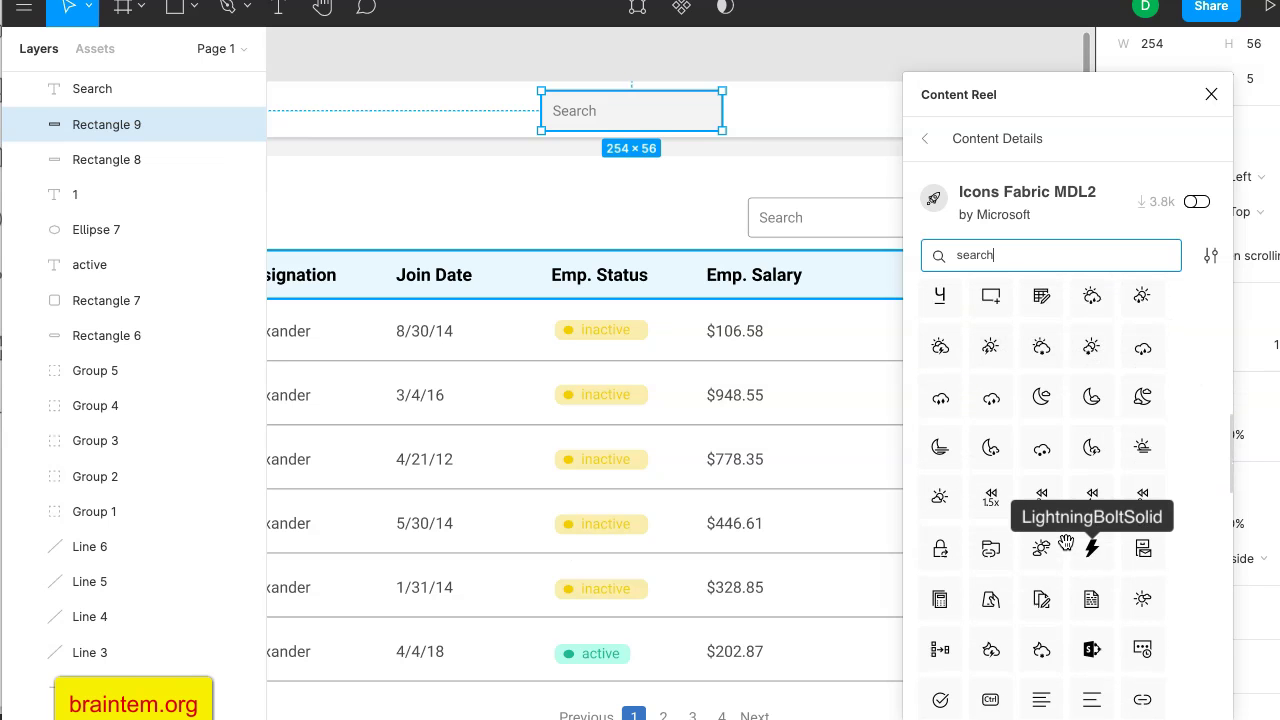
scroll(1066, 541, down, 4)
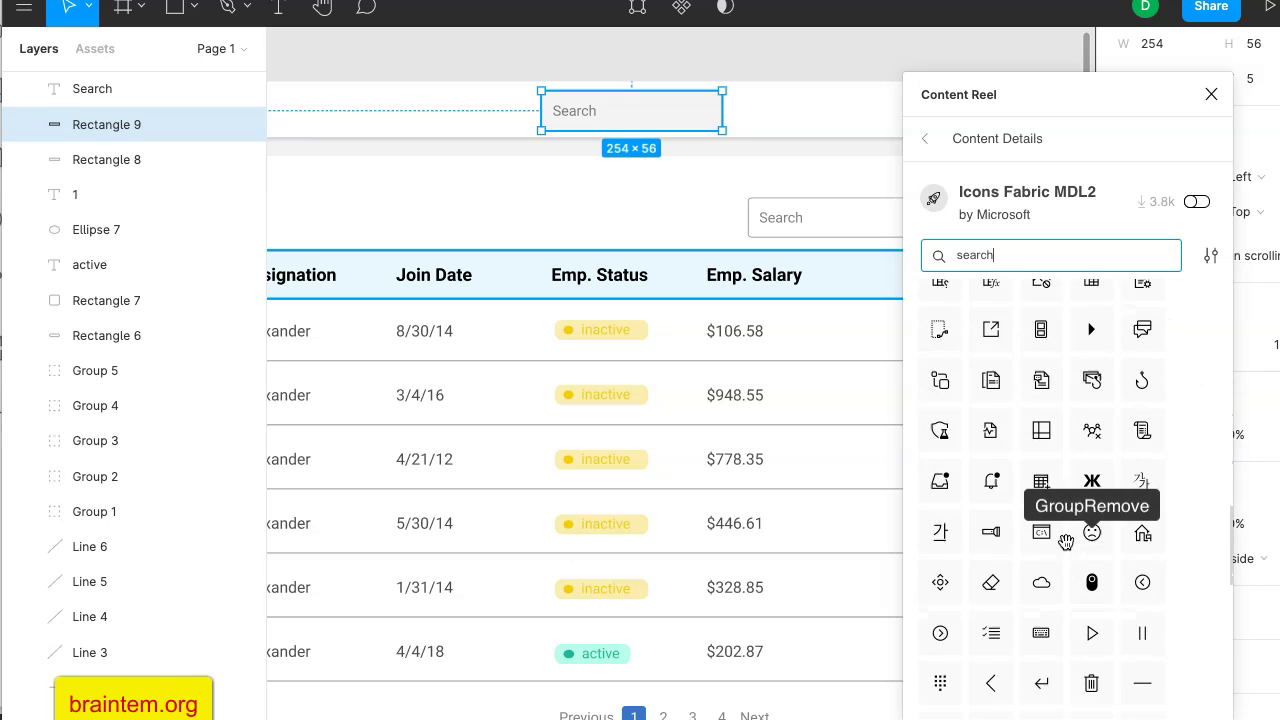
scroll(980, 525, down, 5)
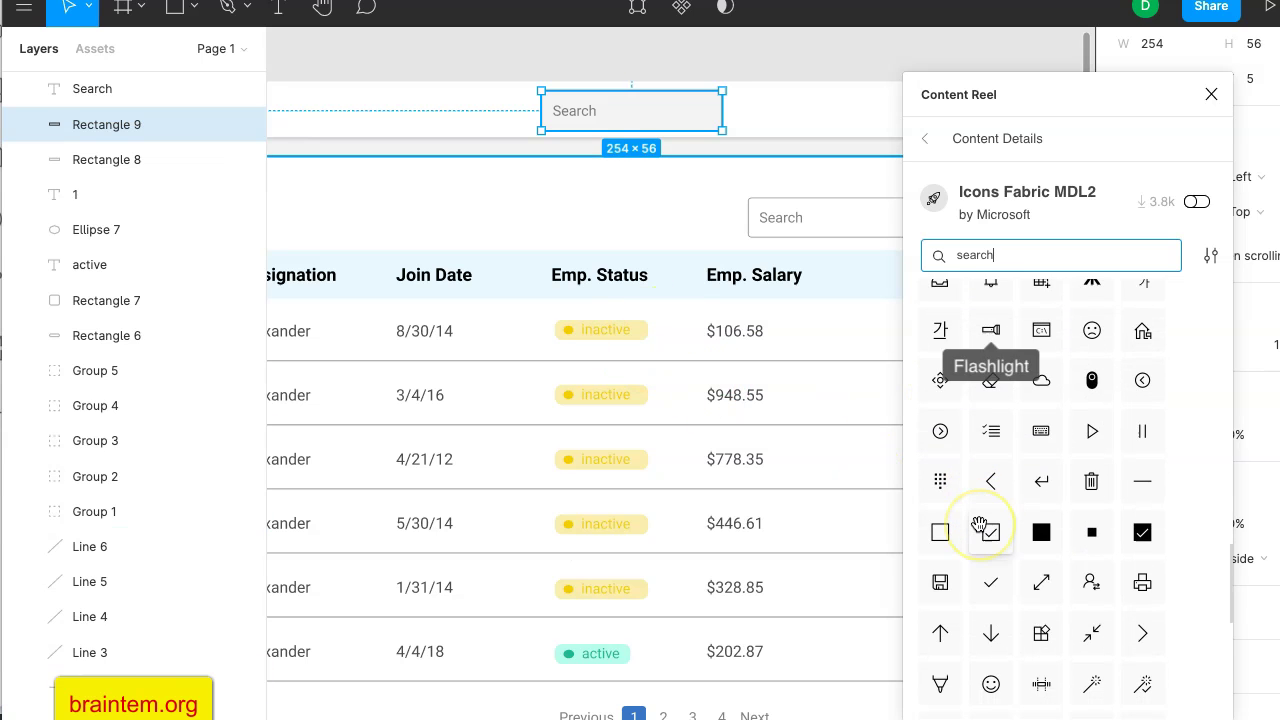
scroll(980, 522, down, 3)
scroll(986, 509, up, 5)
scroll(993, 410, up, 10)
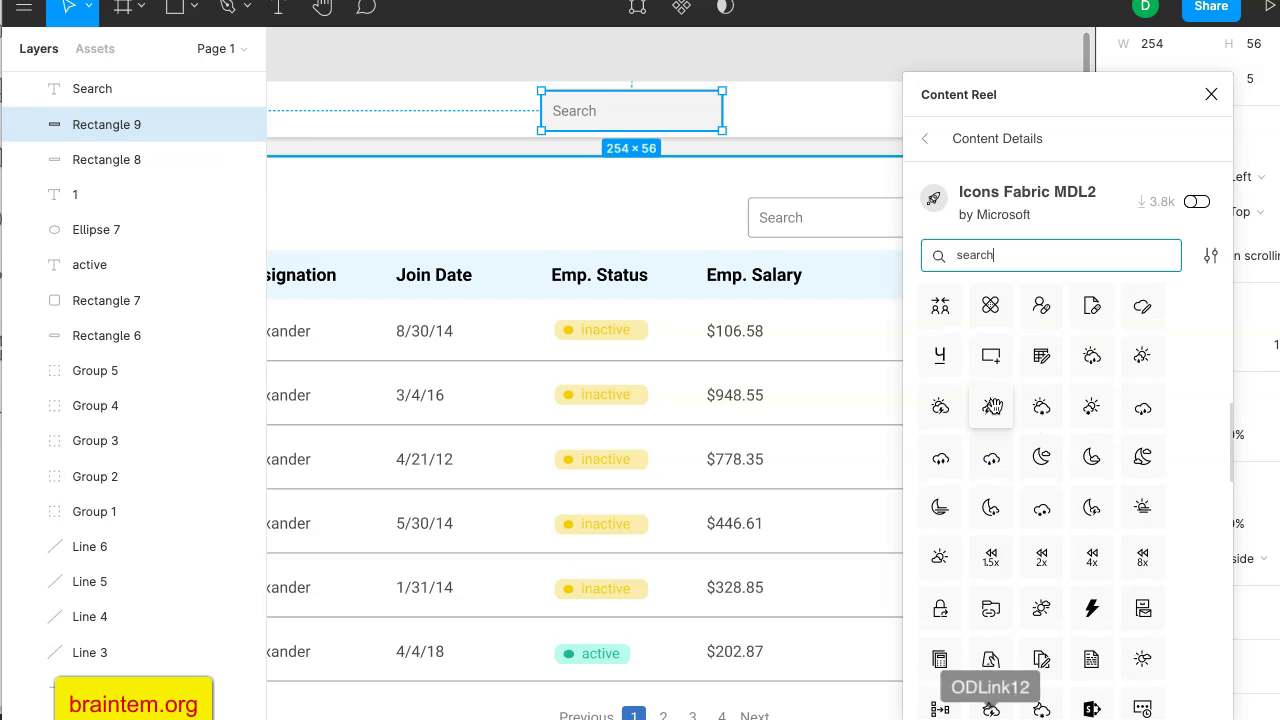
scroll(993, 410, up, 8)
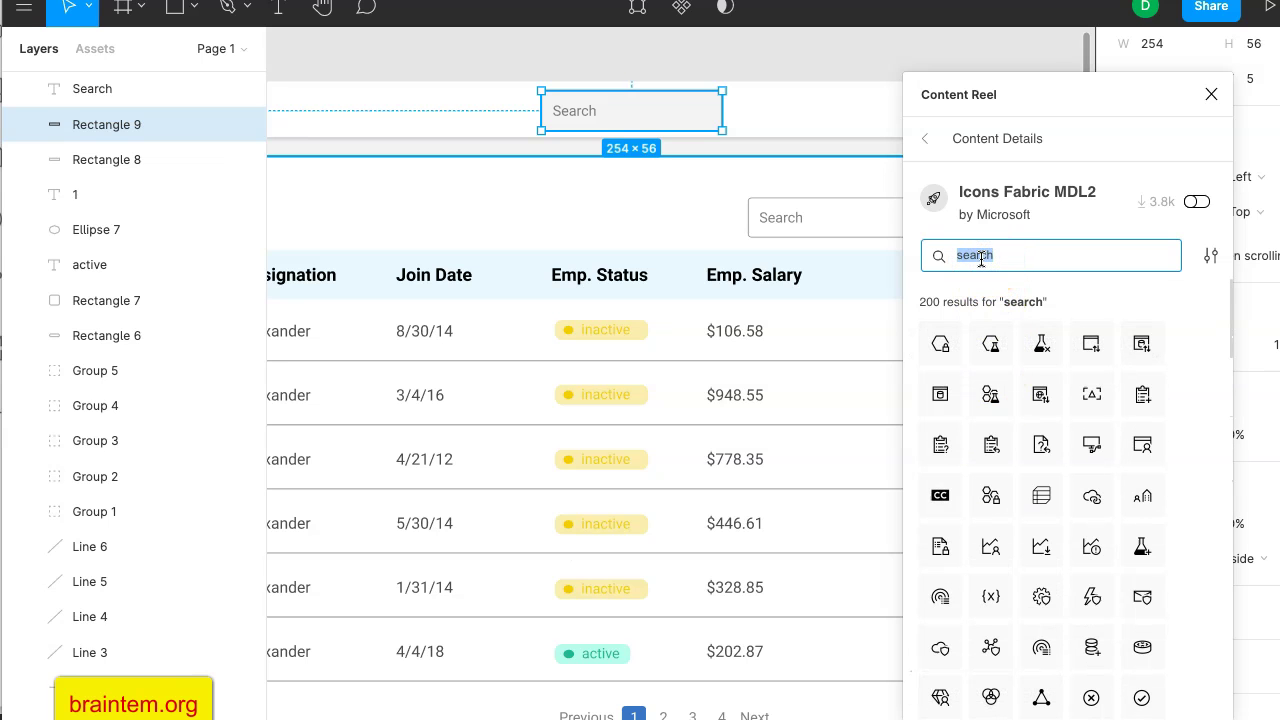
Search the Icons Fabric MDL2 set for "magnifying glass".
text(magnifying)
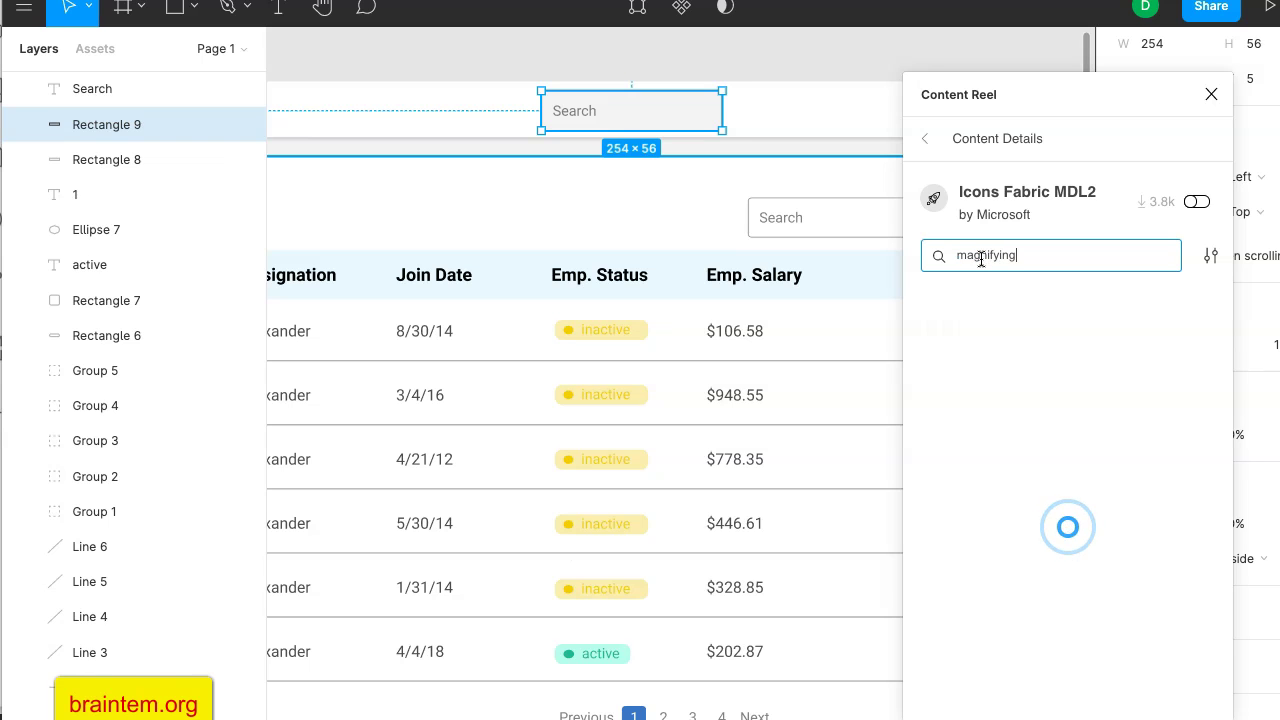
text( c)
key(BackSpace)
text(glass)
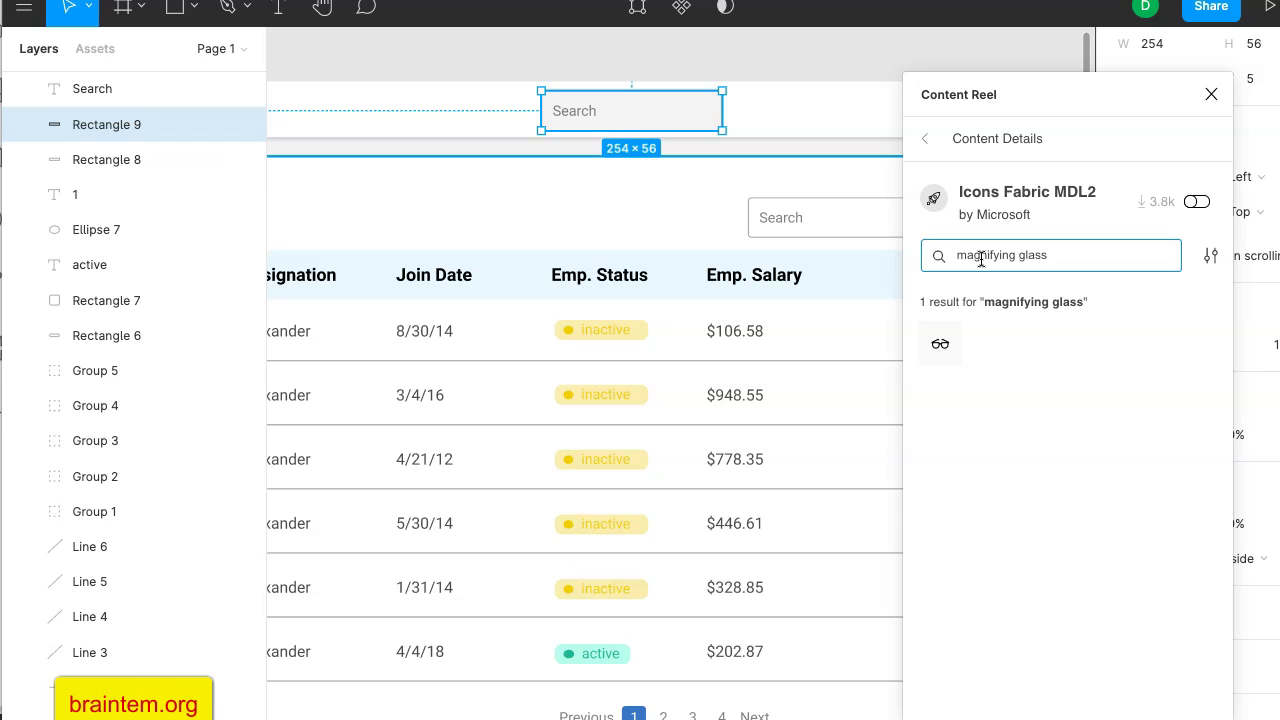
key(BackSpace)
key(BackSpace)
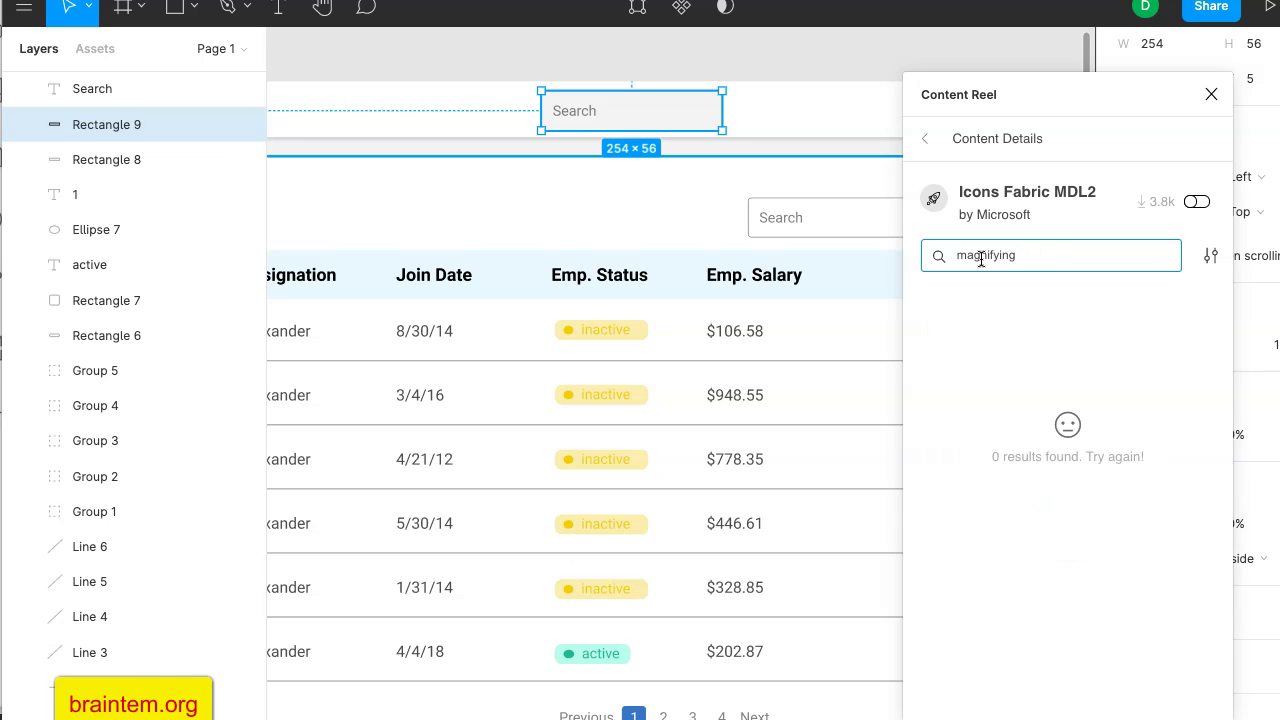
Search the icon set for "search" again and look through the icons for a magnifying glass.
key(BackSpace)
key(BackSpace)
key(BackSpace)
key(BackSpace)
key(BackSpace)
key(BackSpace)
key(BackSpace)
text(l)
text(searc)
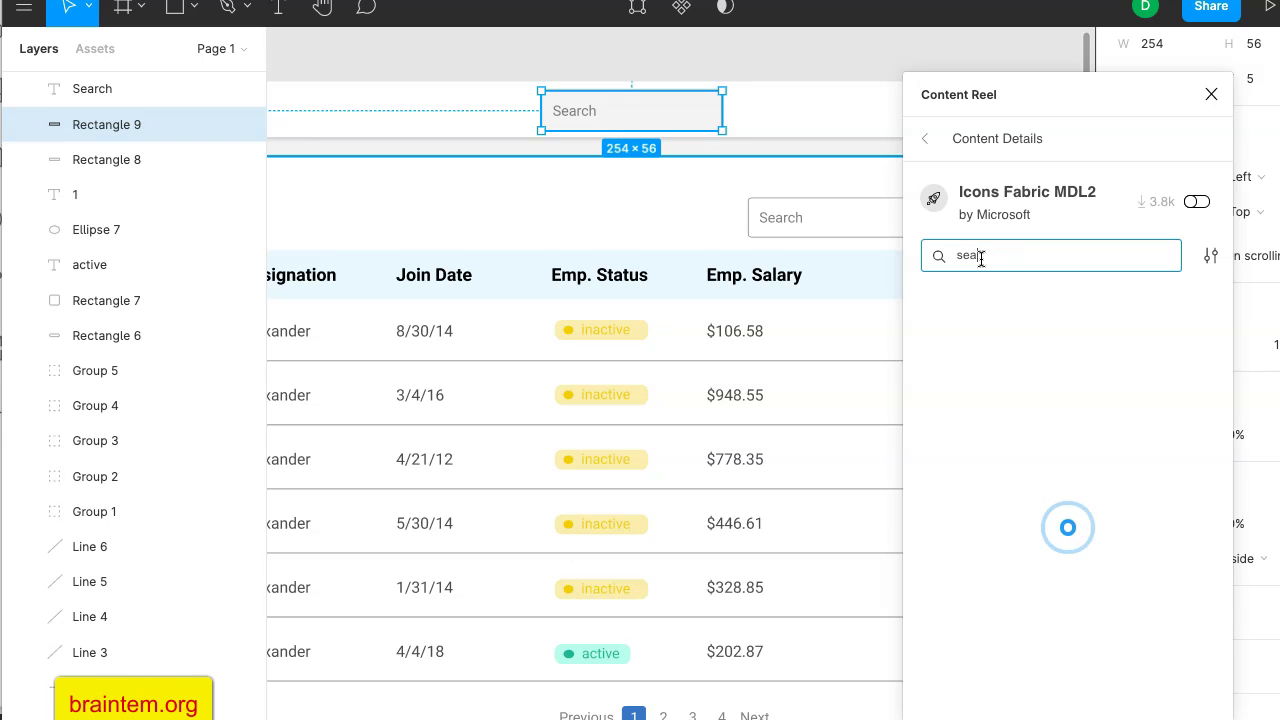
text(h)
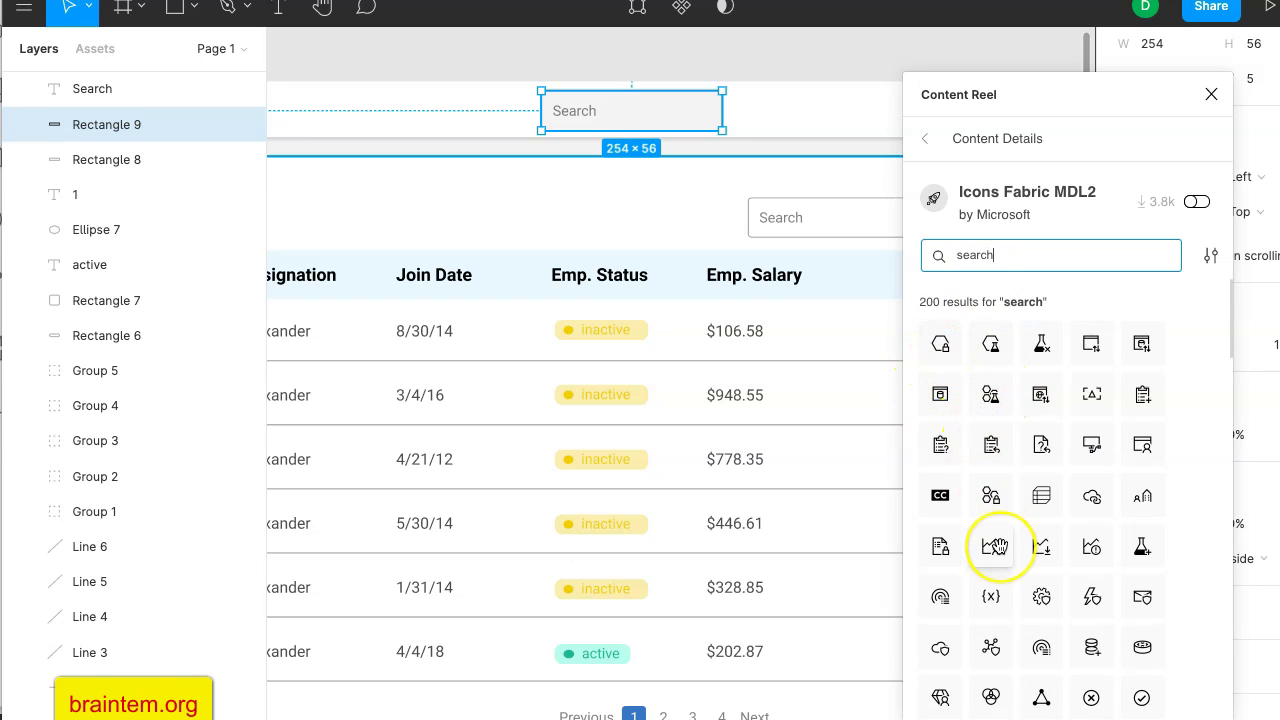
scroll(995, 540, down, 1)
scroll(998, 541, up, 1)
scroll(998, 541, down, 3)
scroll(1000, 545, down, 6)
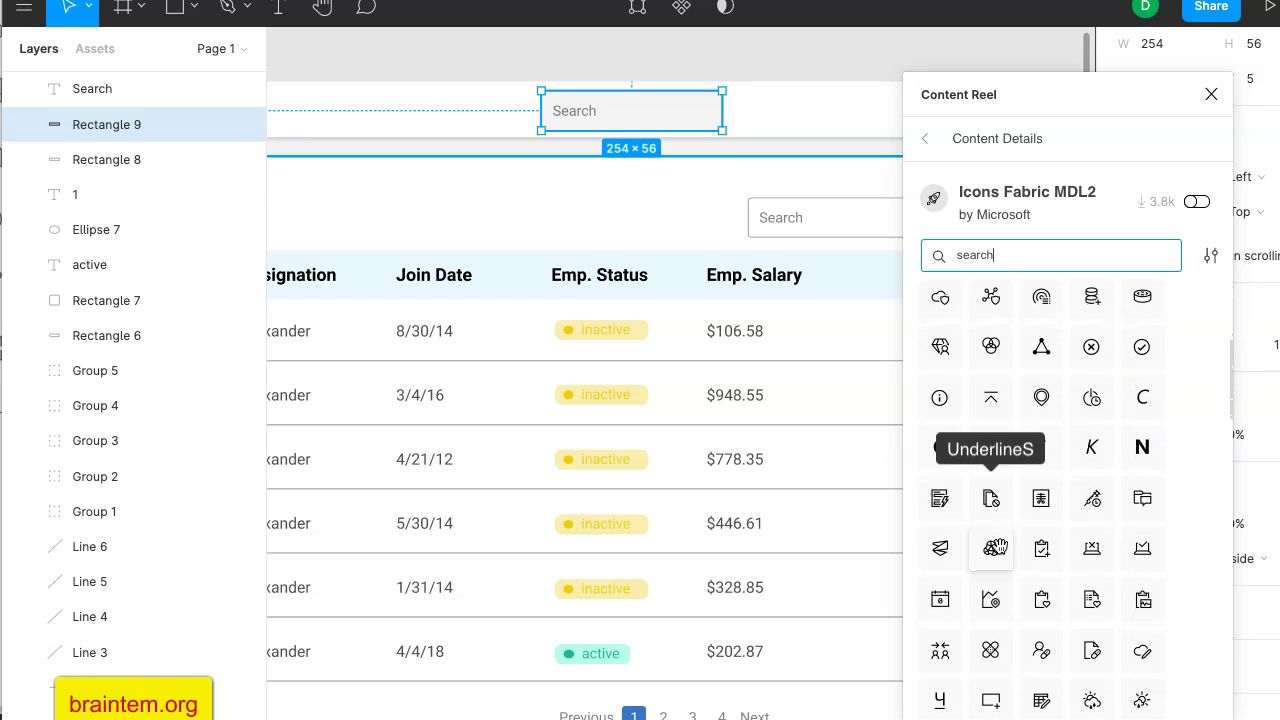
scroll(1000, 545, down, 3)
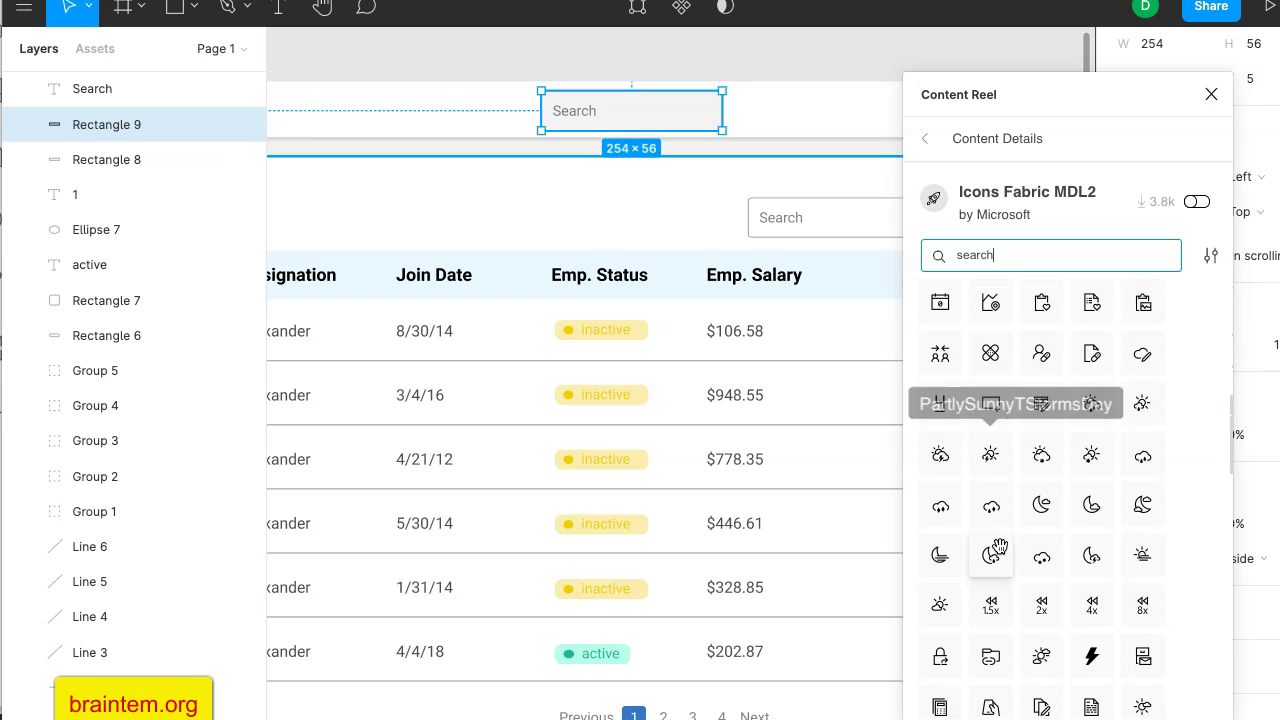
Shorten the icon search to "searc", insert the plain magnifying glass icon and close the Content Reel plugin.
key(BackSpace)
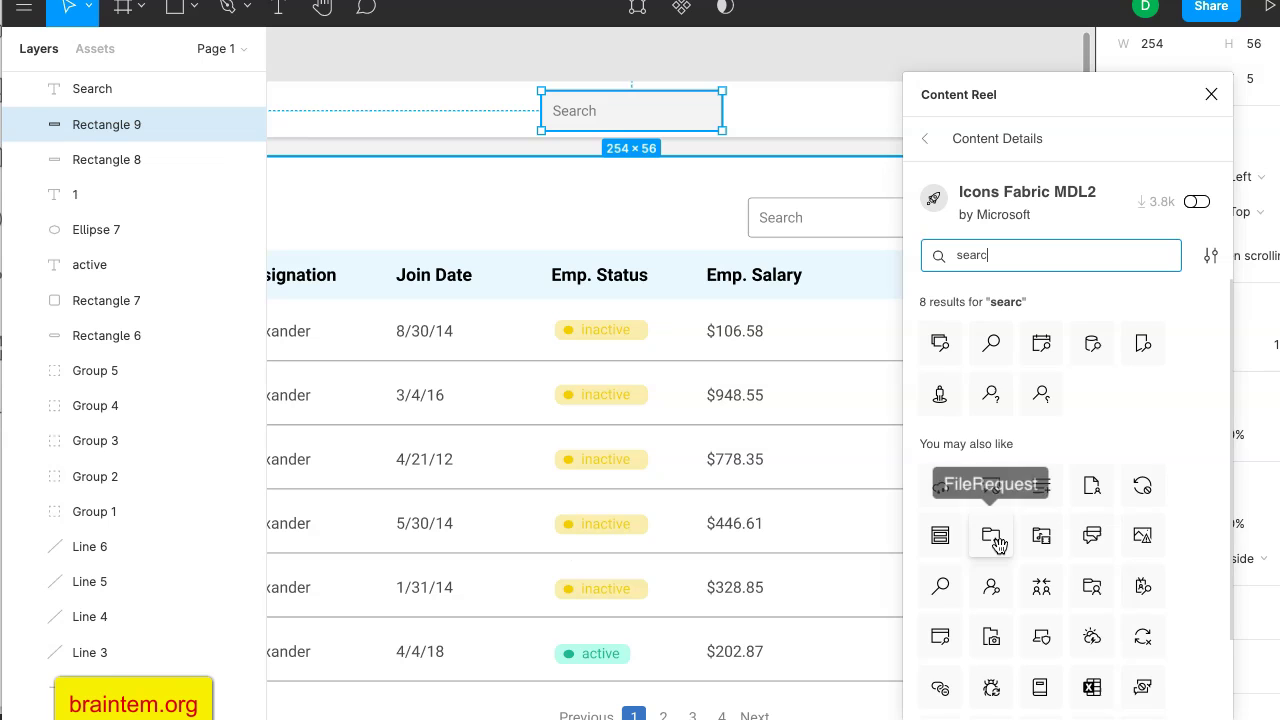
click(998, 348)
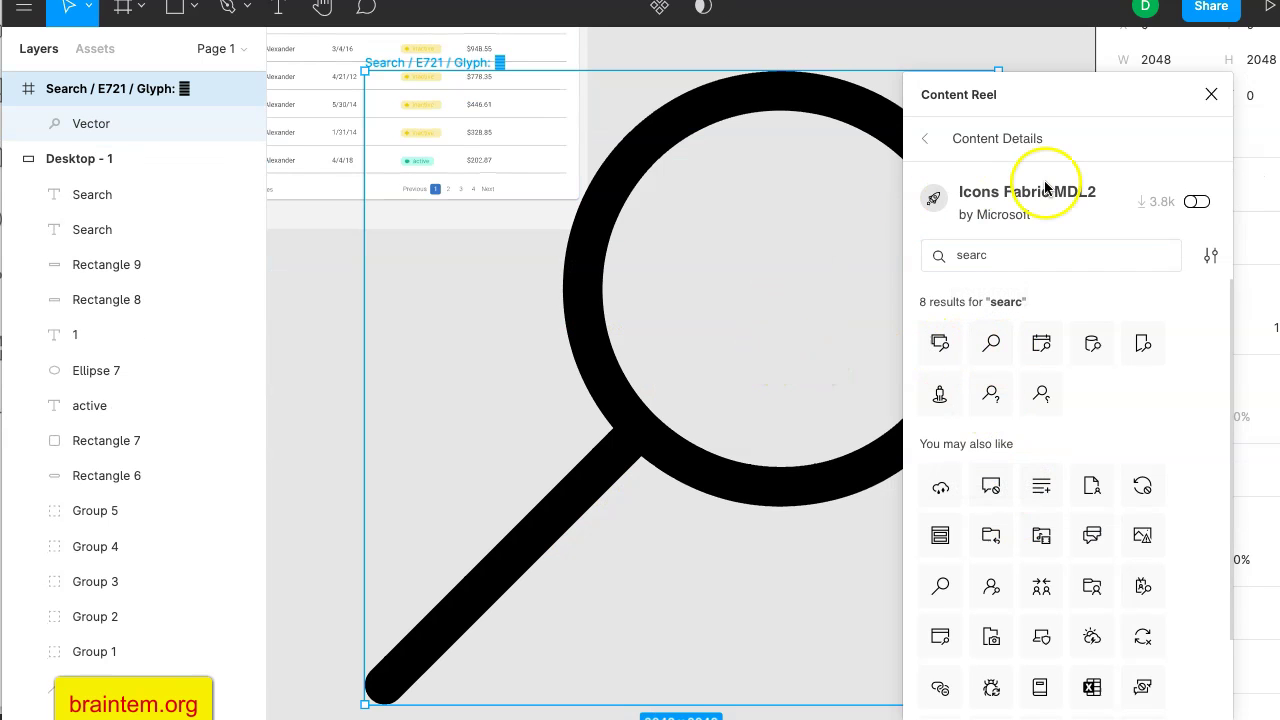
click(1210, 96)
Shrink the magnifying glass icon to about 316 × 295 and move it over the upper part of the Desktop - 1 frame.
drag(998, 69, 463, 613)
drag(418, 662, 468, 210)
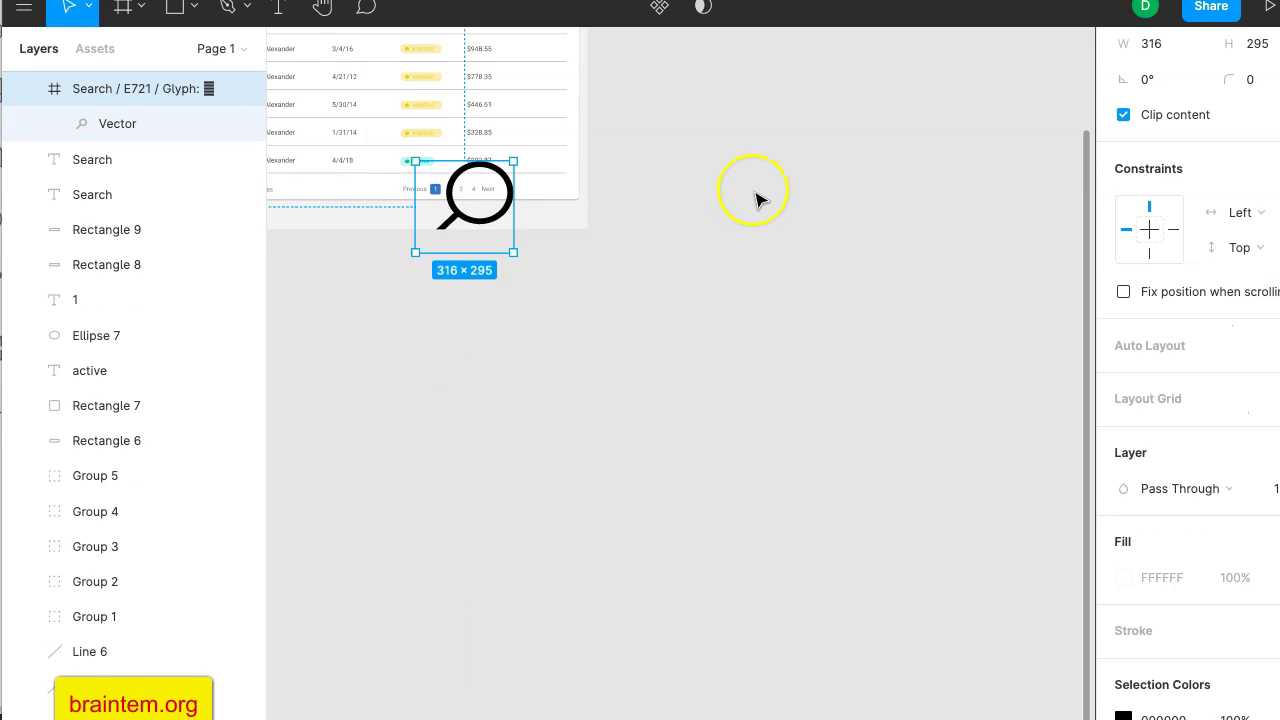
scroll(757, 200, up, 5)
scroll(757, 200, left, 3)
drag(622, 481, 640, 265)
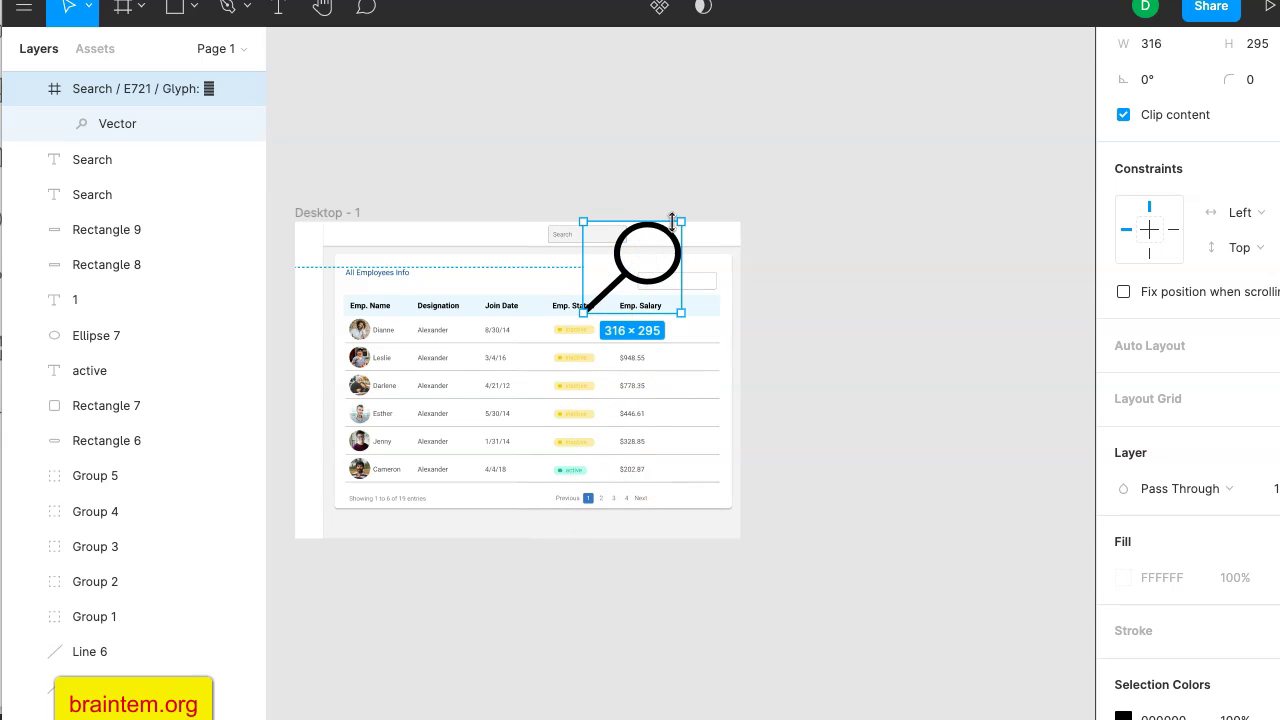
Shrink the magnifying glass icon further to about 93 × 76 and move it just below the top bar search box.
drag(684, 219, 609, 292)
scroll(610, 295, up, 5)
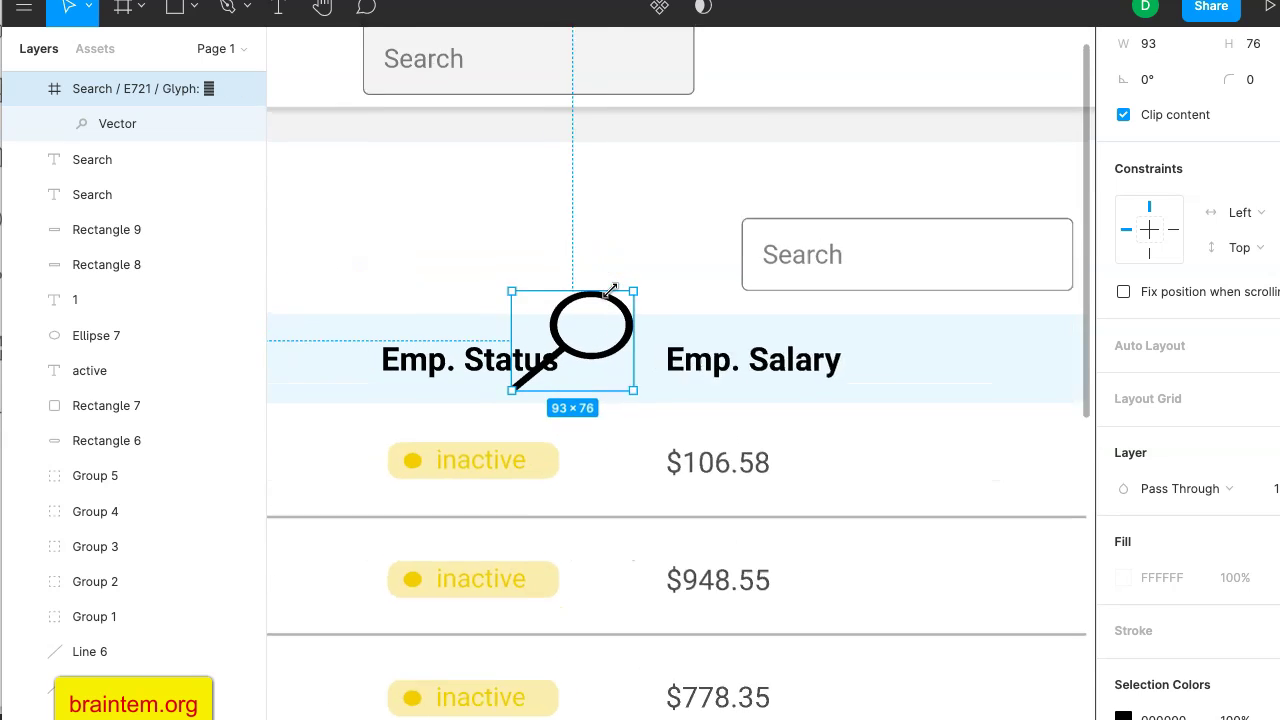
drag(667, 367, 699, 227)
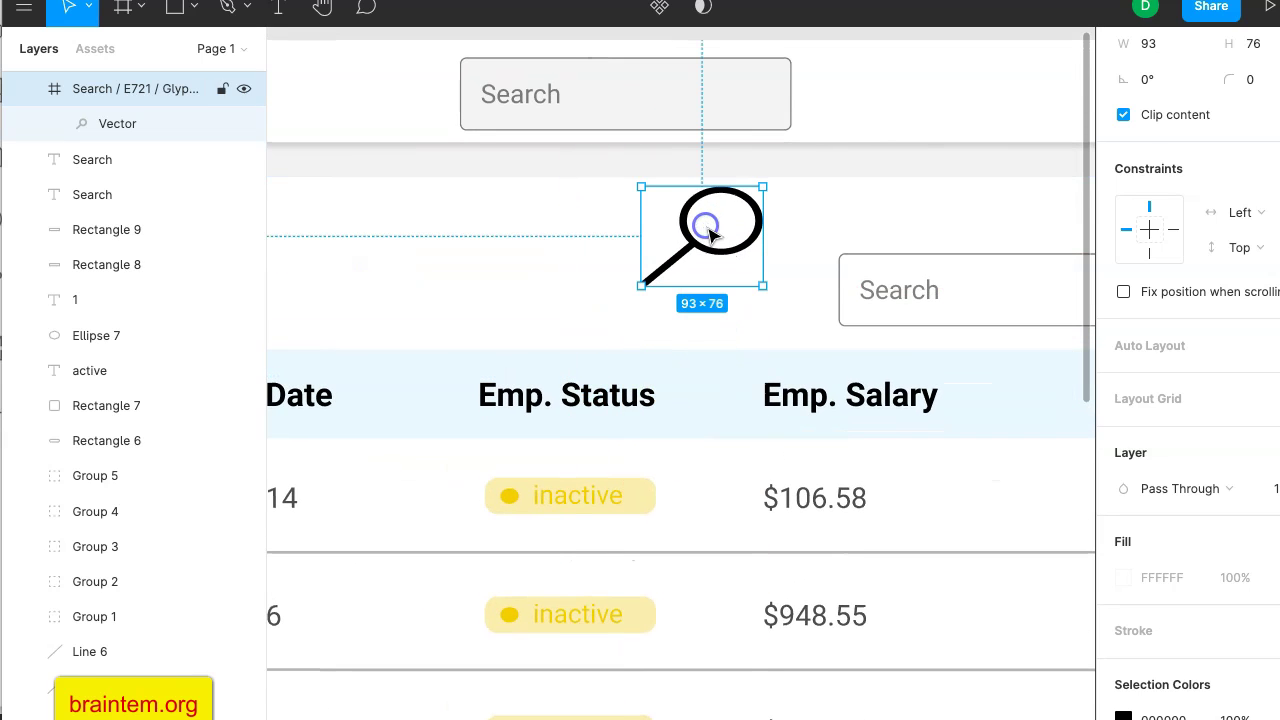
Set the magnifying glass icon's width and height to 16 and place it inside the right end of the top bar search box.
scroll(1150, 130, up, 3)
click(1152, 172)
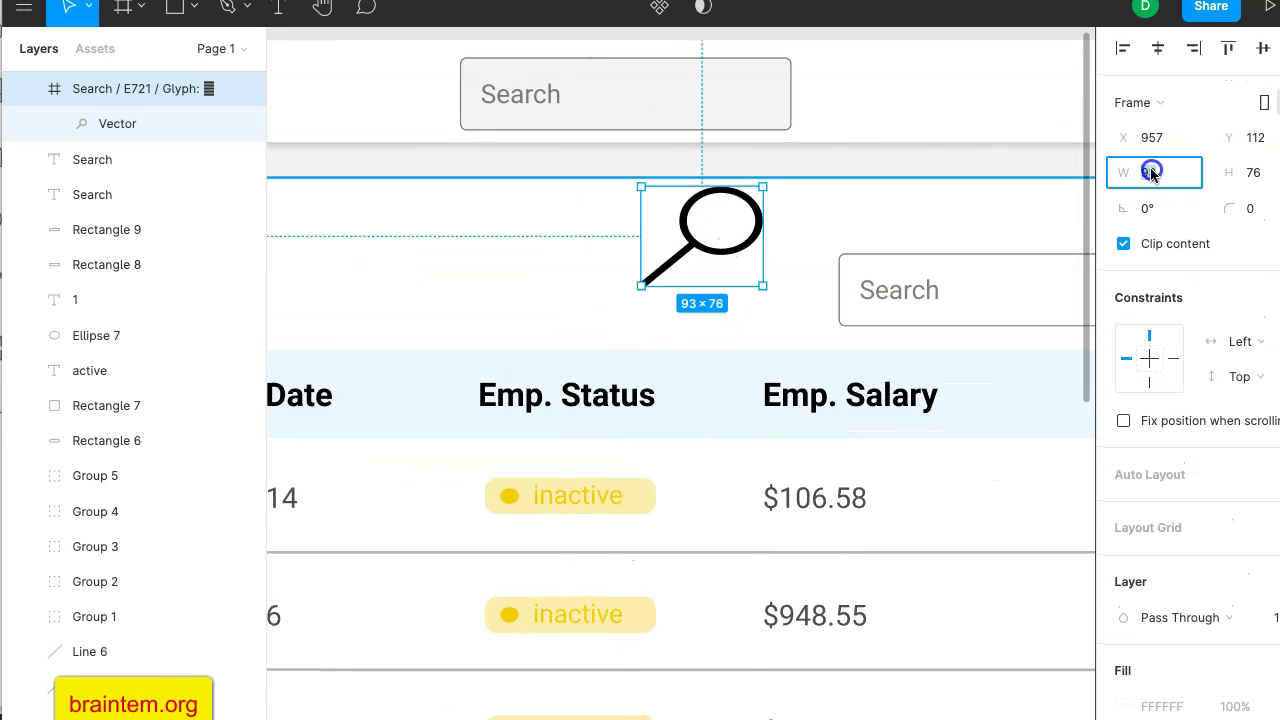
text(16)
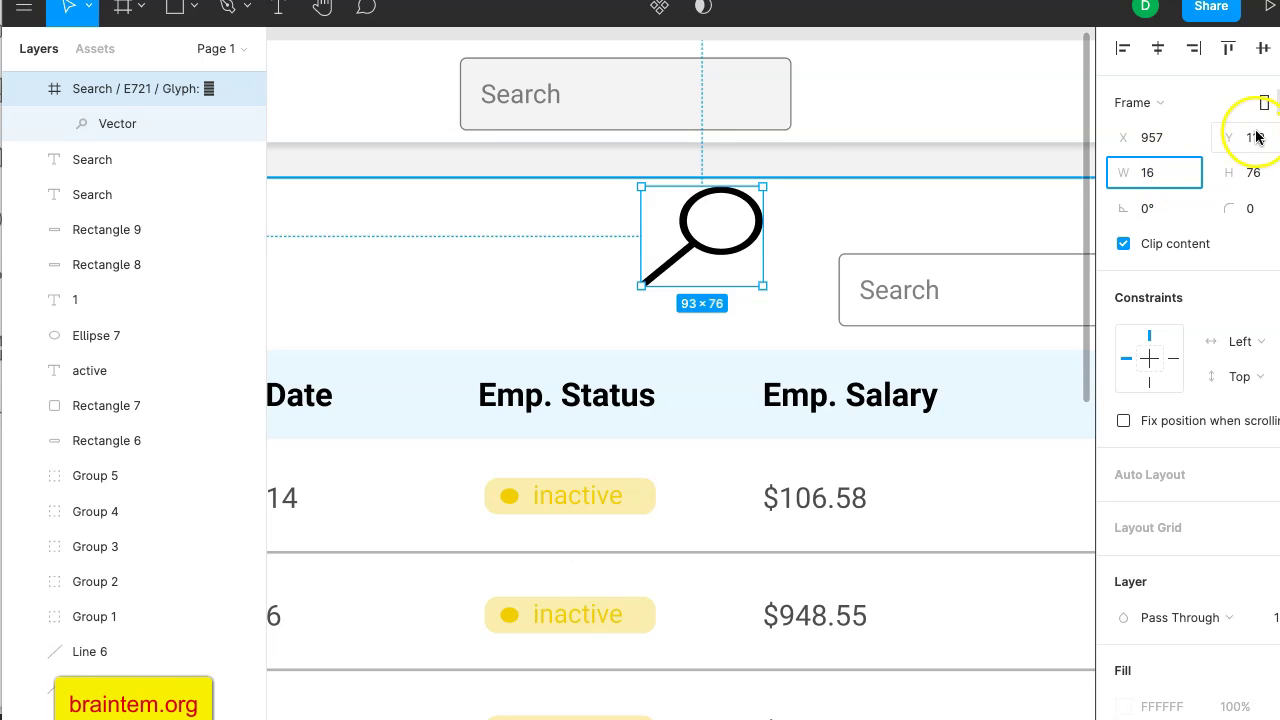
click(1254, 174)
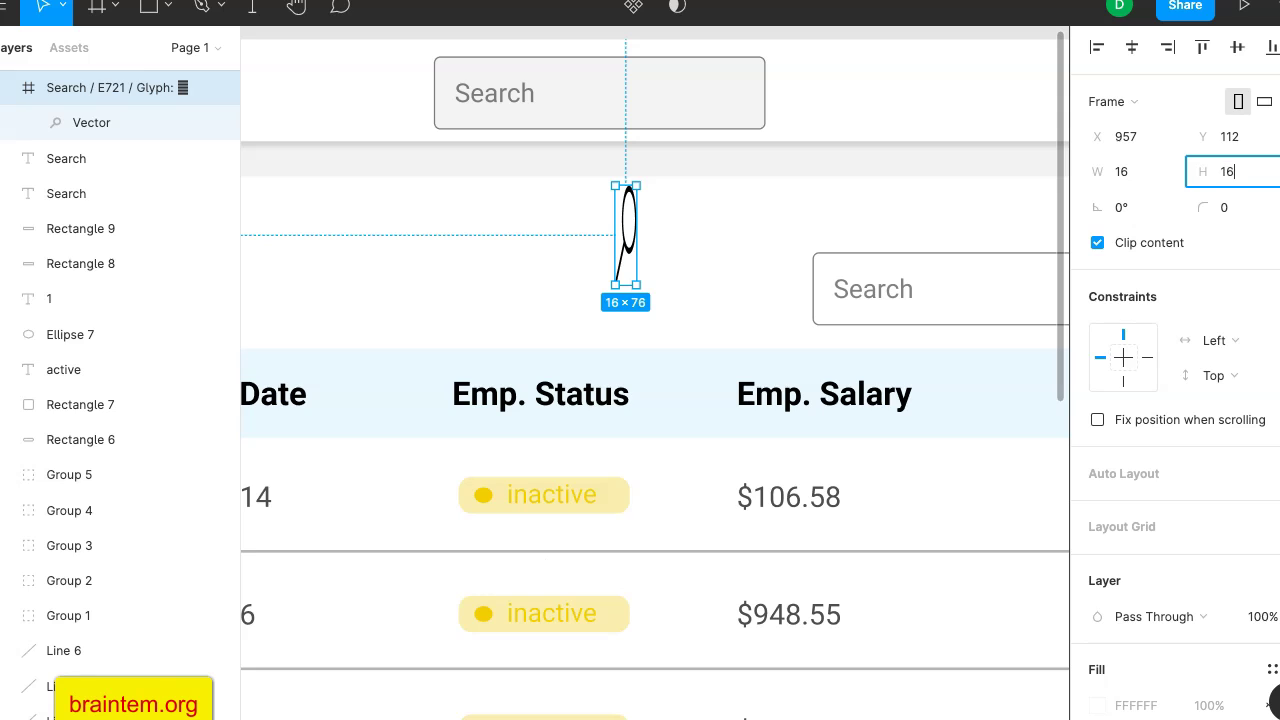
key(Return)
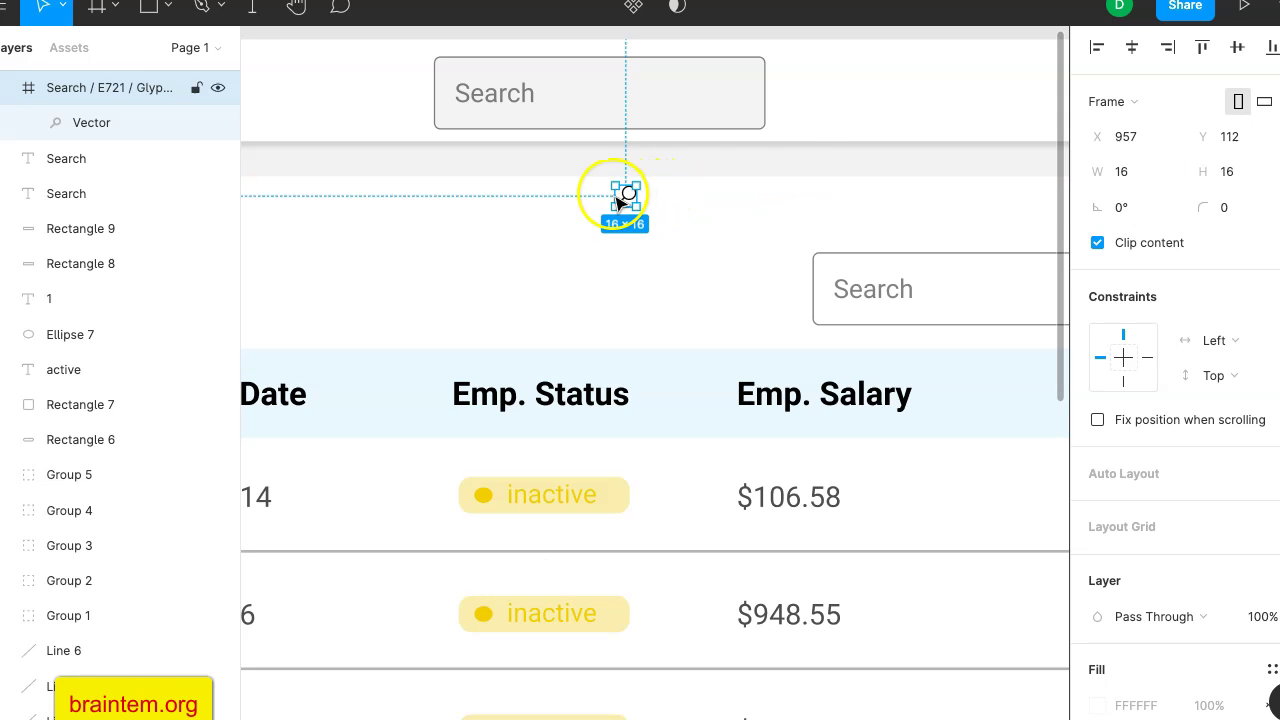
drag(628, 200, 733, 97)
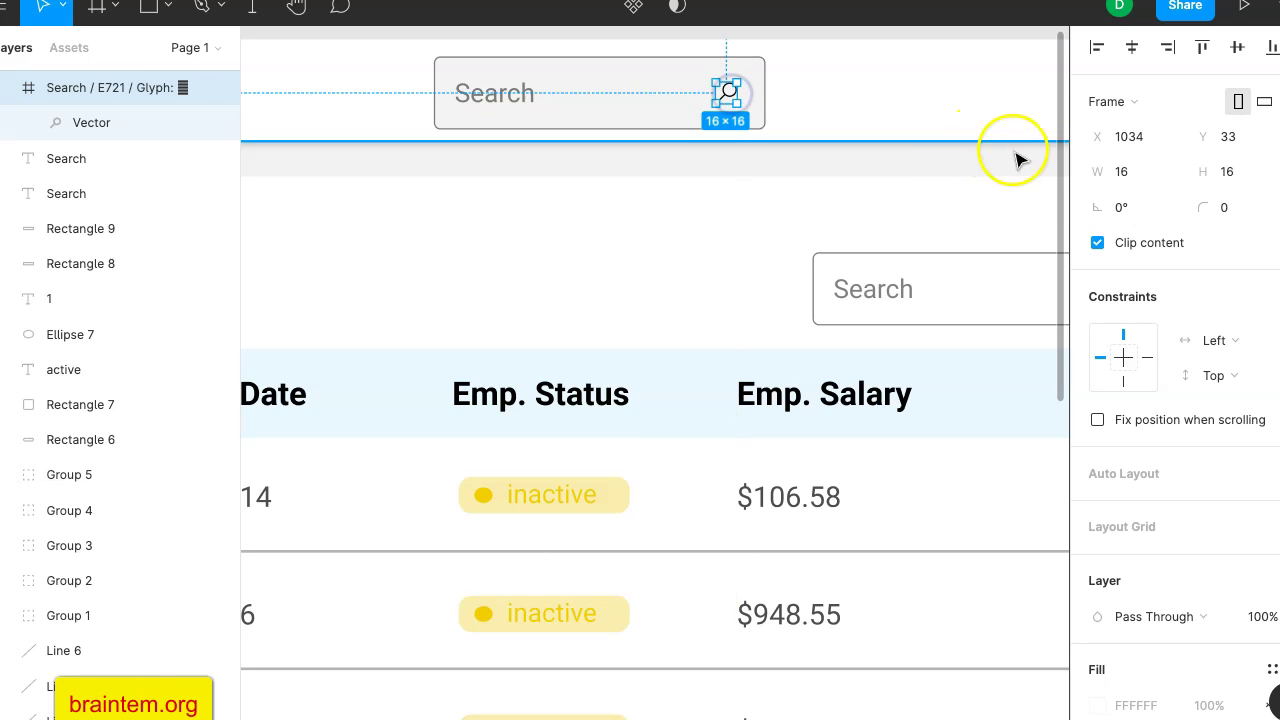
Enlarge the magnifying glass icon to 32 × 32 and shift it up slightly to Y 30 in the search box.
click(1126, 172)
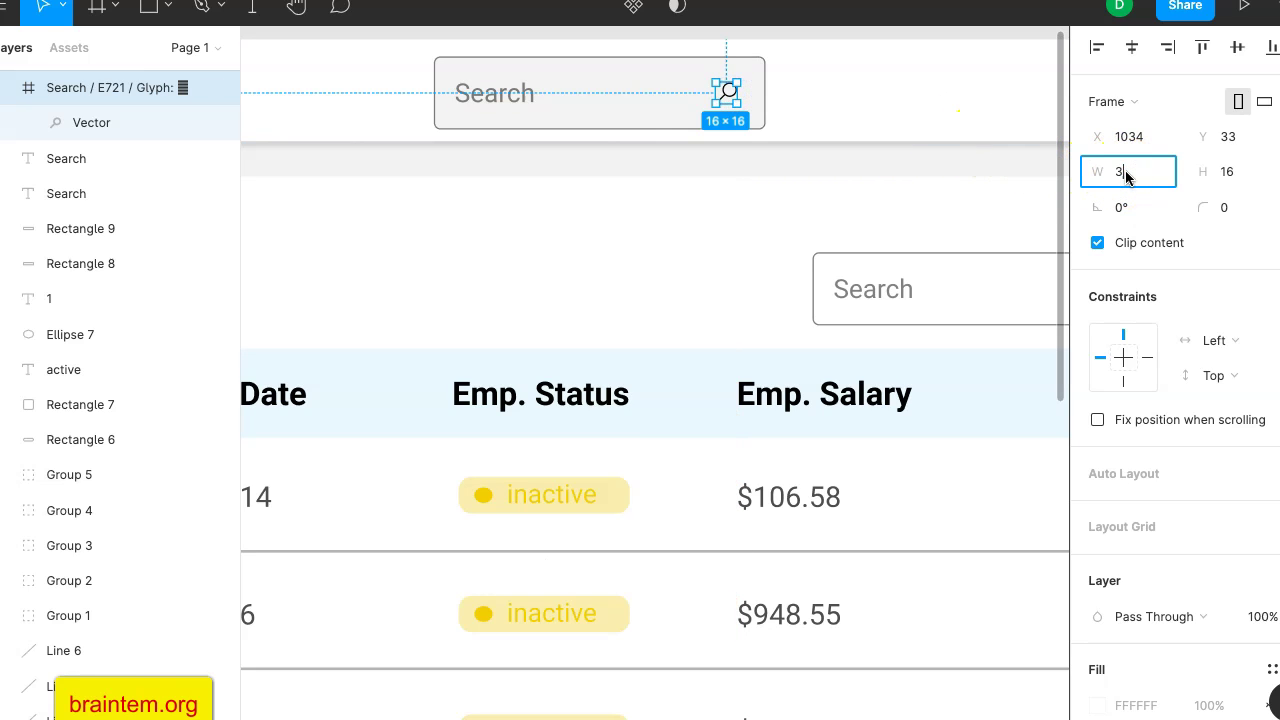
click(1227, 171)
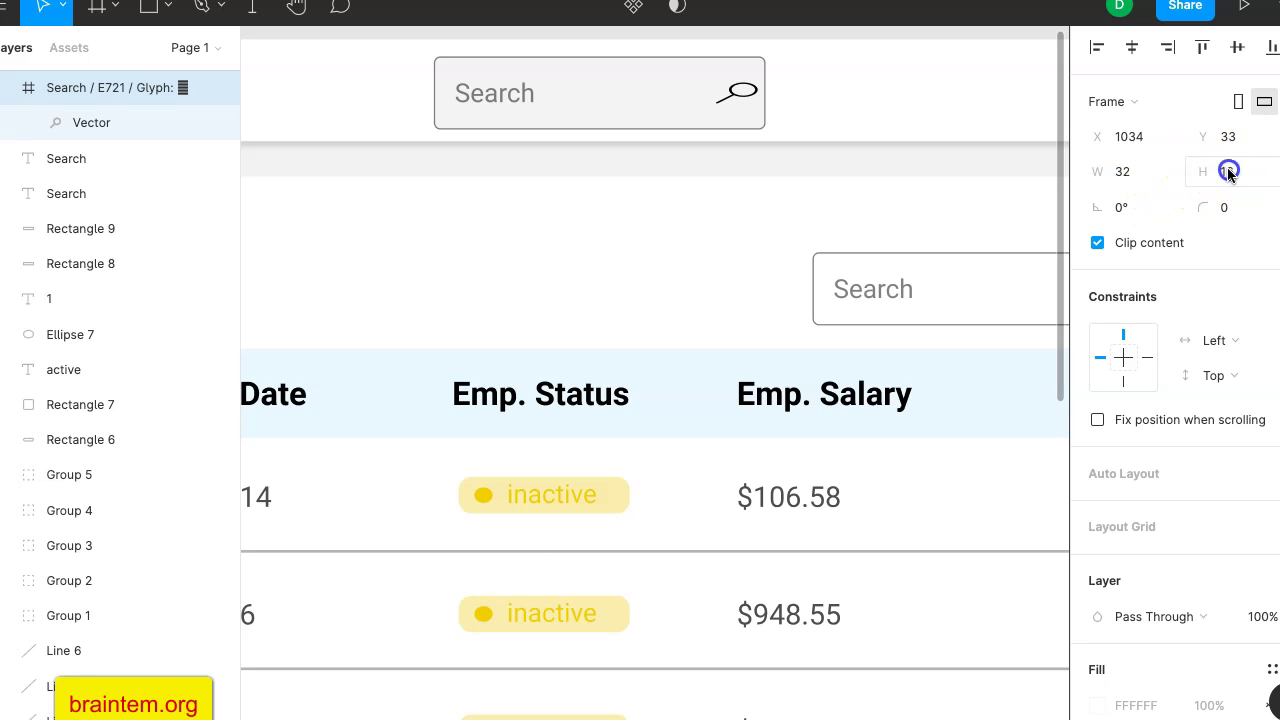
text(32)
key(Return)
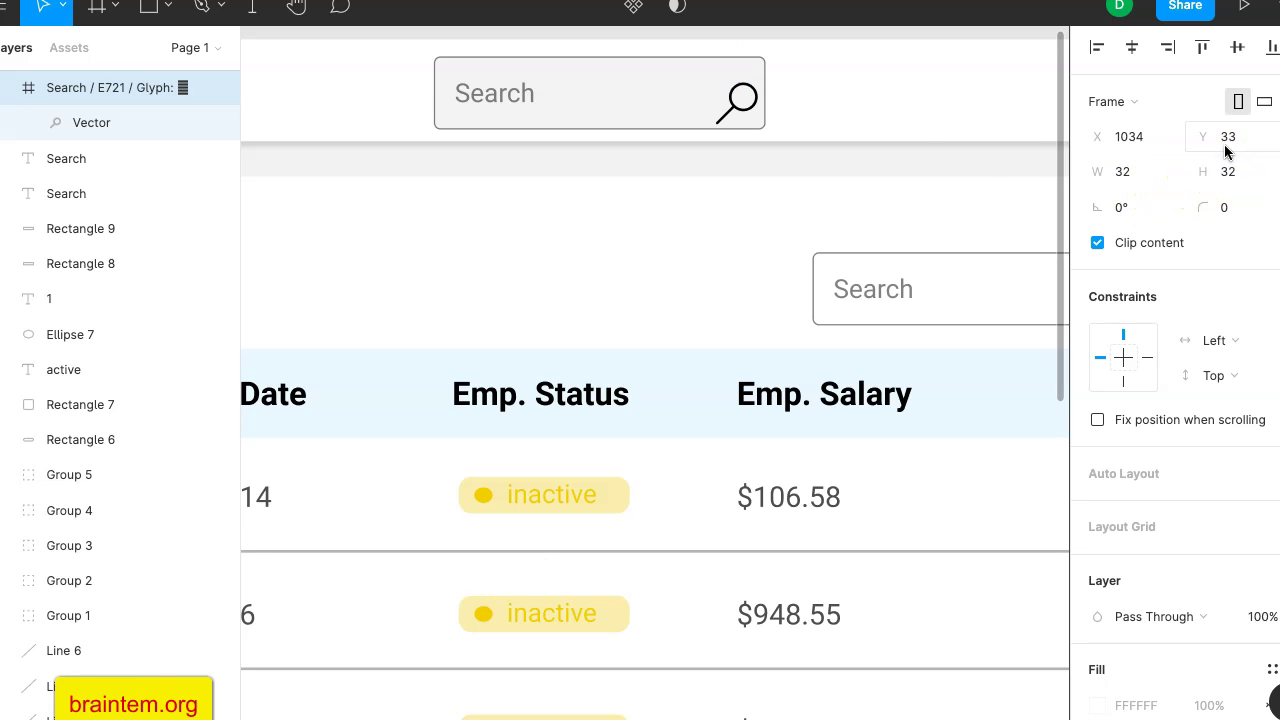
drag(737, 101, 737, 99)
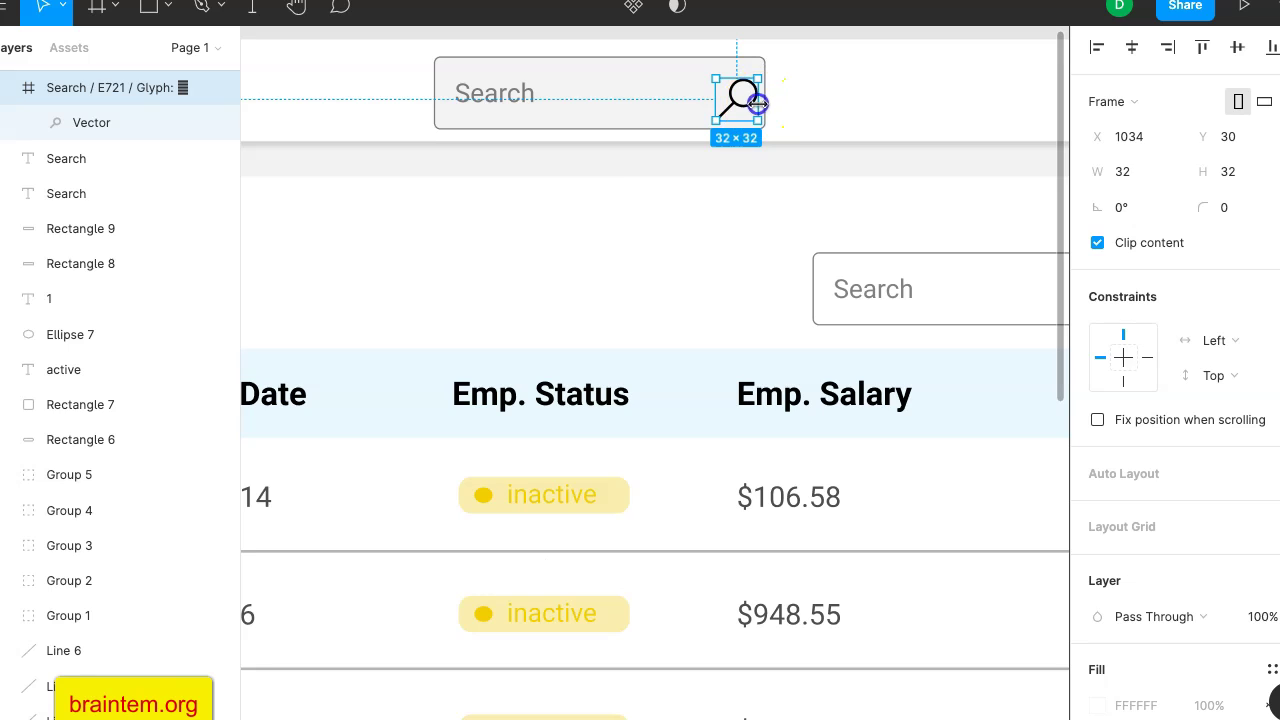
Flip the magnifying glass icon horizontally at a width of 32 and move it back to the search box's right end.
drag(758, 103, 679, 109)
click(1135, 188)
text(32)
key(Return)
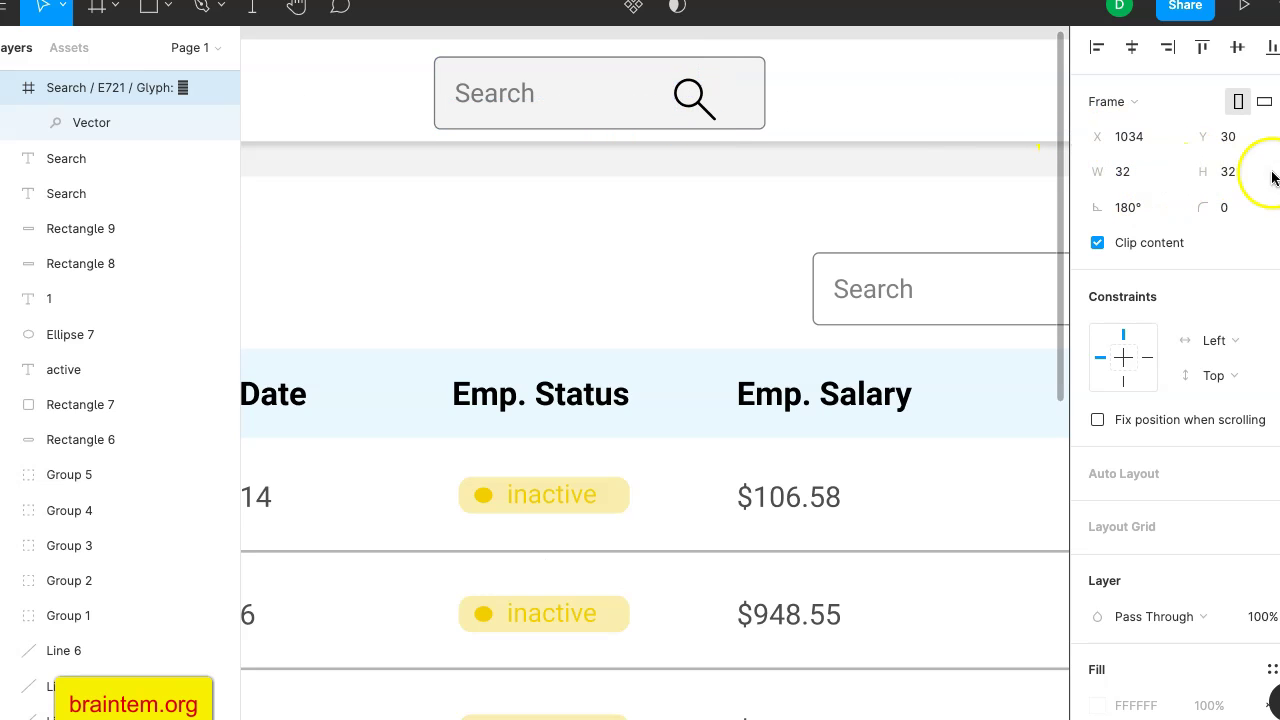
click(1229, 172)
drag(686, 97, 731, 103)
Set the opacity of the magnifying glass icon's black color to 50%.
scroll(1166, 575, down, 3)
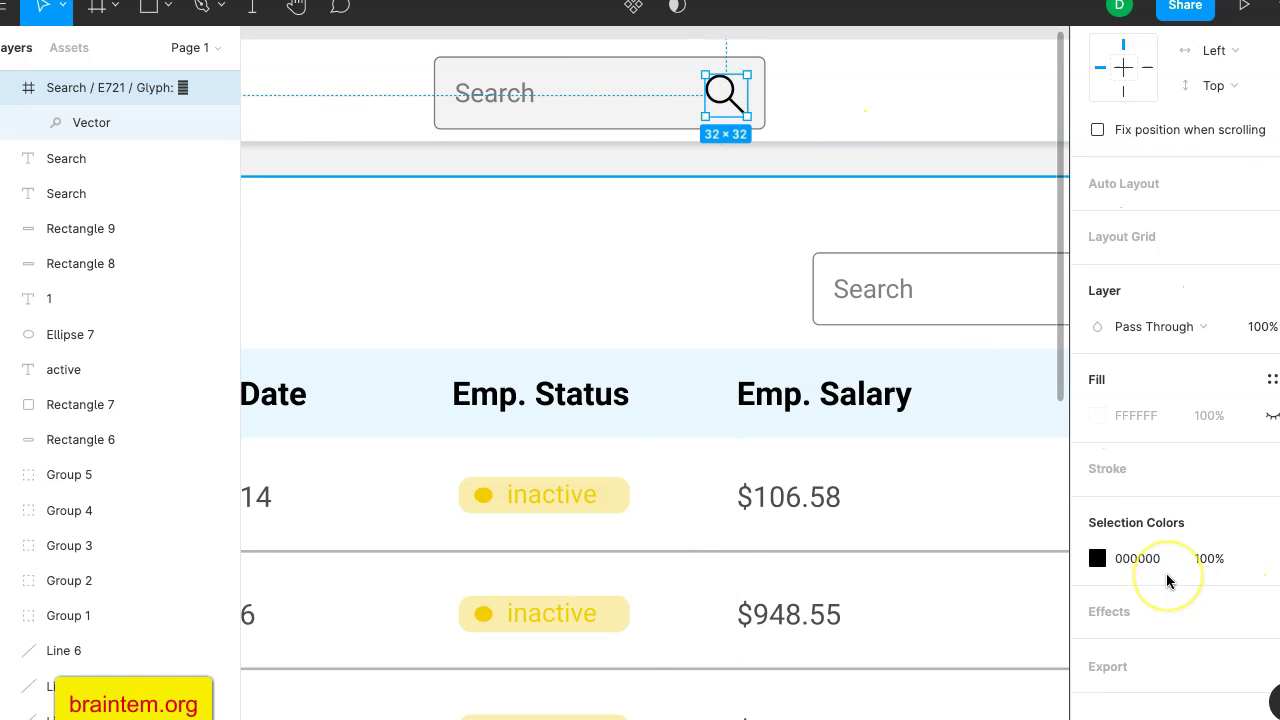
click(1207, 566)
text(50)
key(Return)
scroll(743, 286, down, 6)
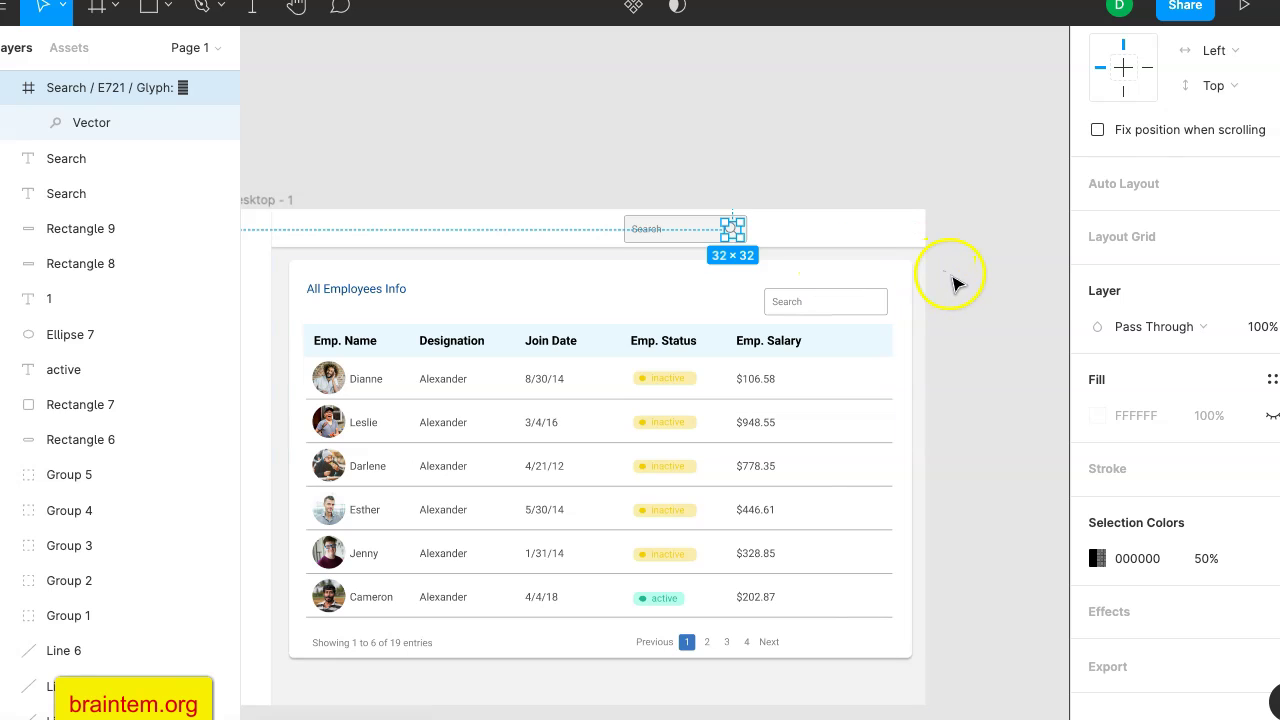
Draw a 69 × 69 circle near the right end of the top bar and shift it down to Y 5.
click(953, 284)
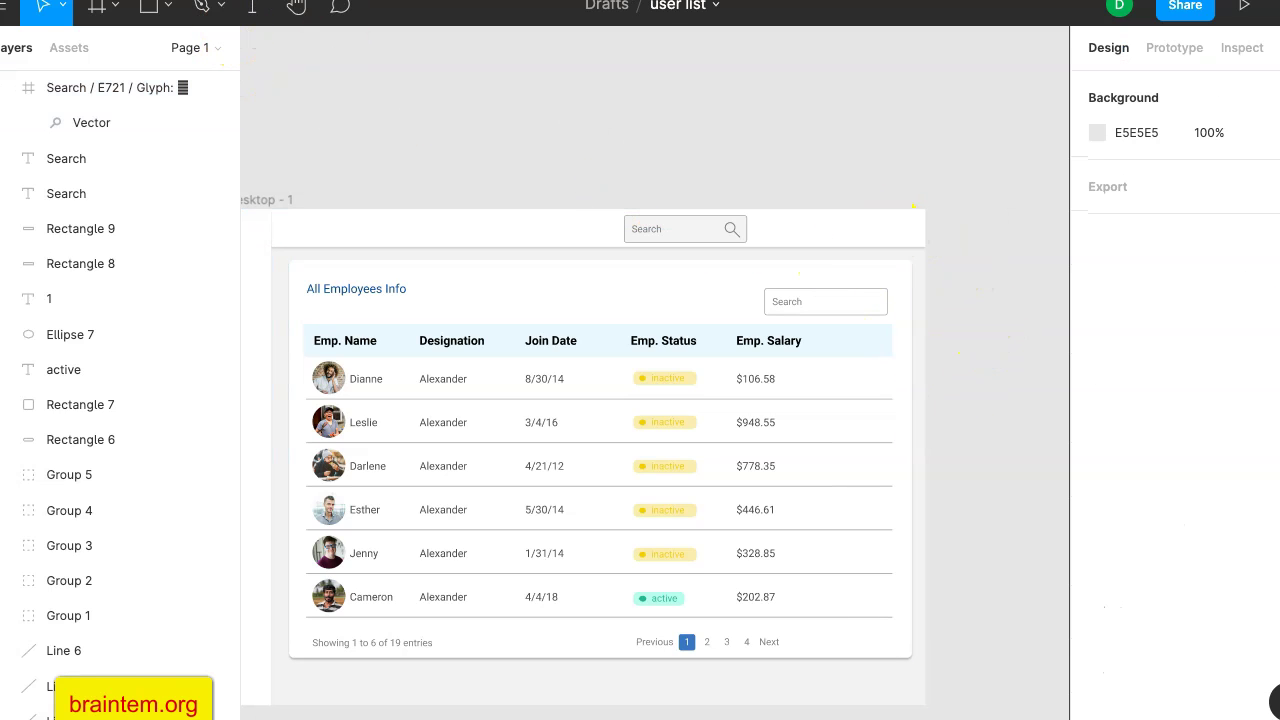
click(172, 26)
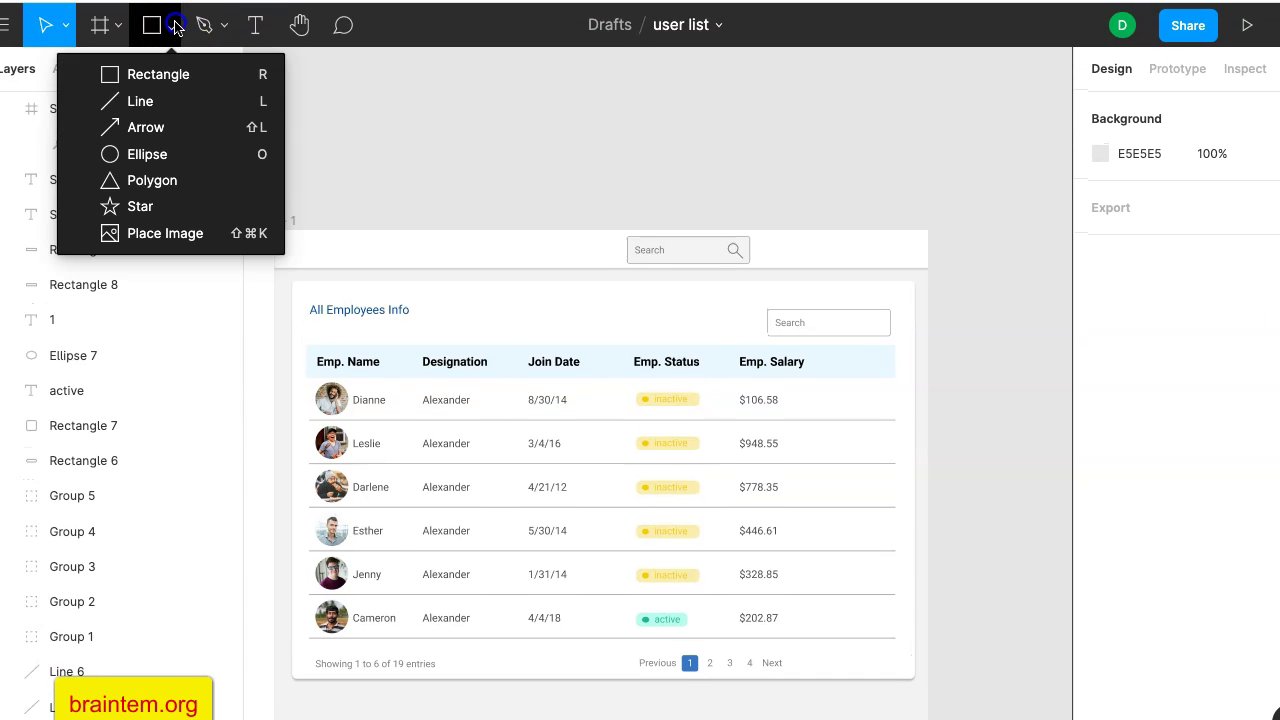
click(148, 155)
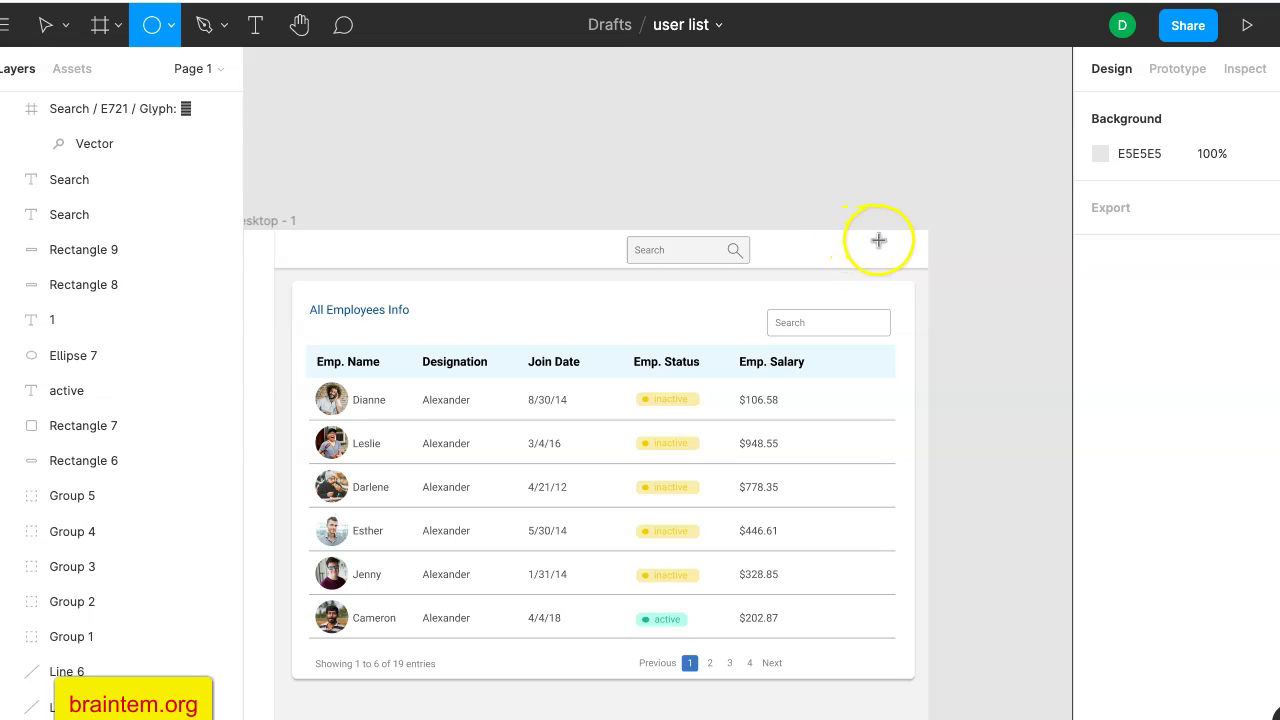
drag(874, 231, 903, 268)
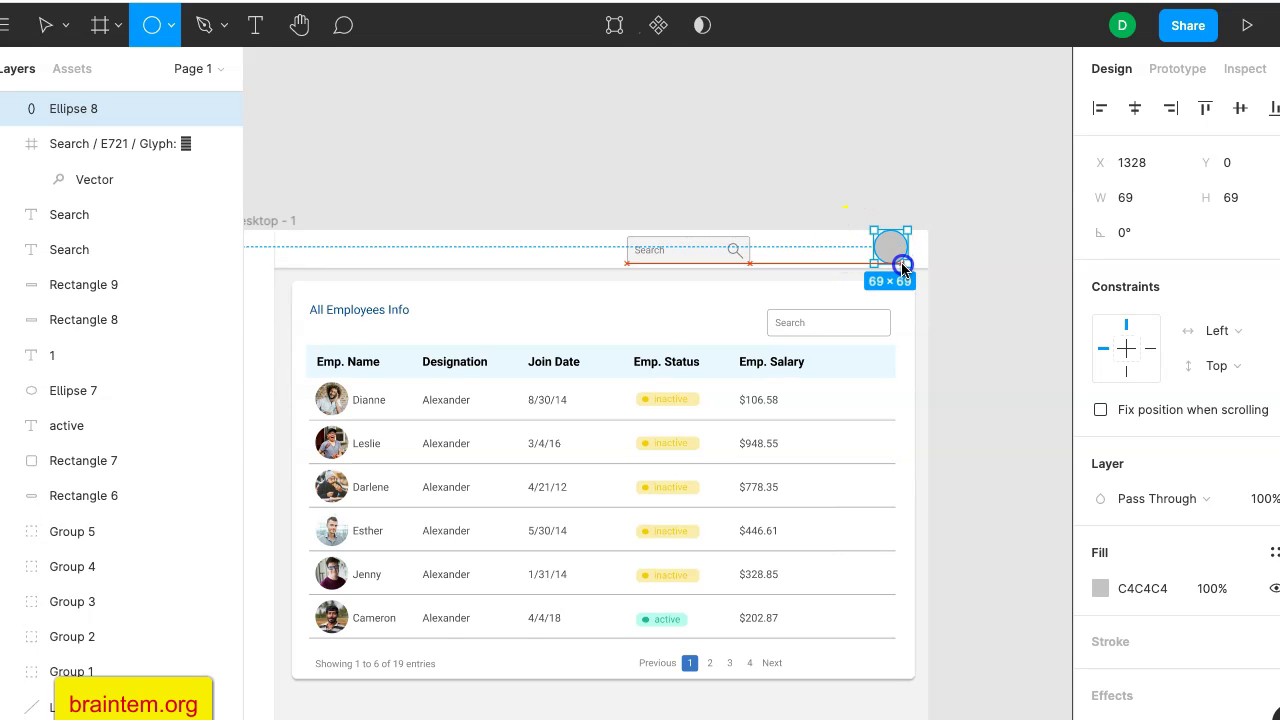
drag(902, 268, 902, 268)
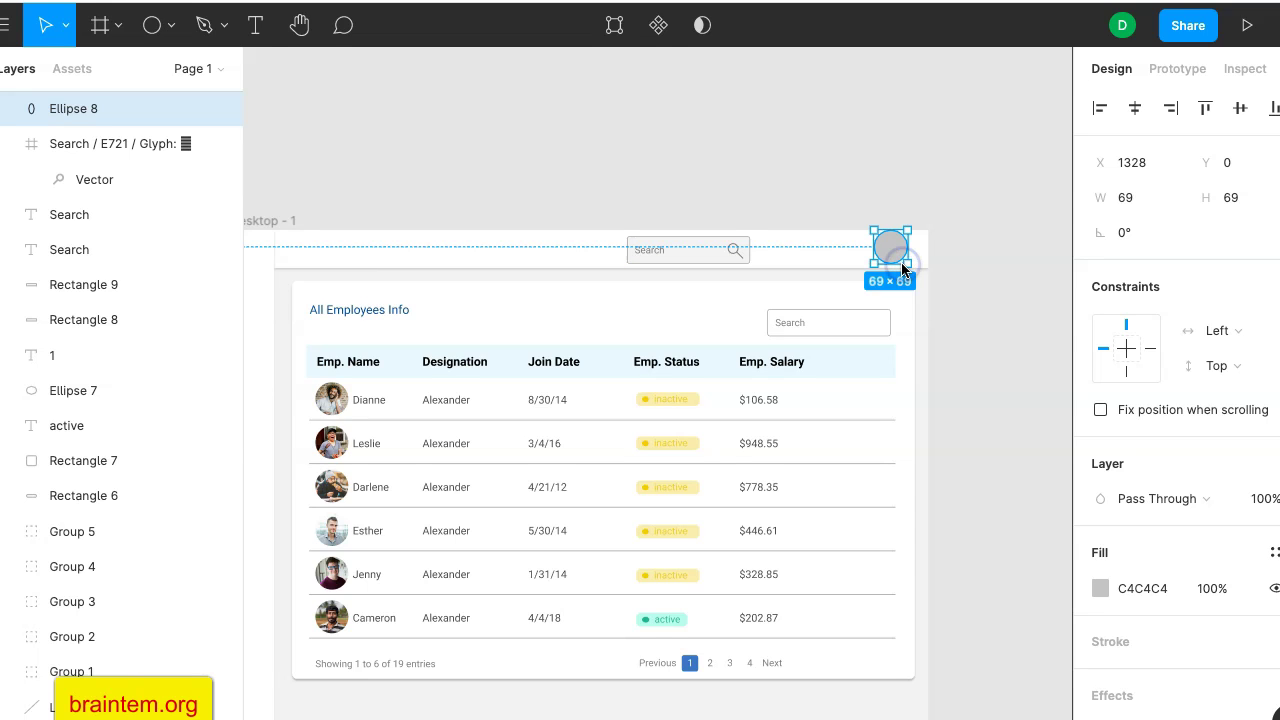
scroll(968, 305, up, 5)
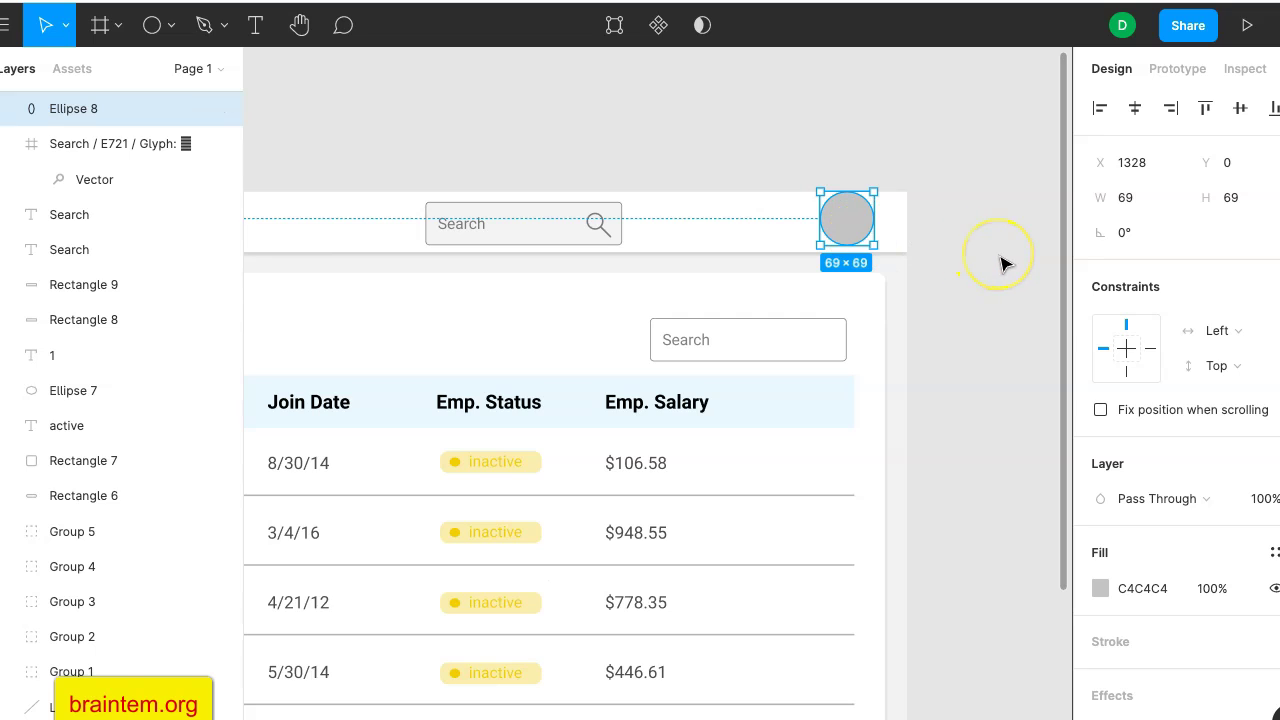
key(Down)
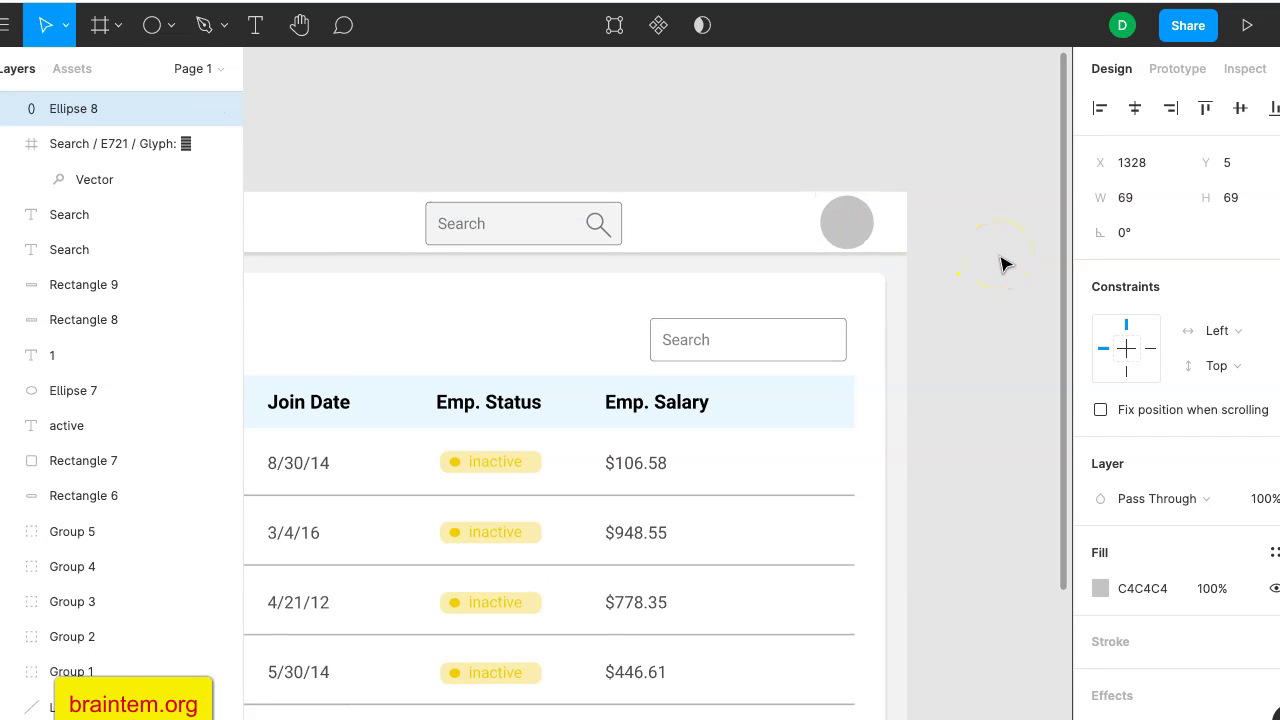
Fill the top bar circle with a Content Reel avatar photo, cycling the images to the short-haired man in a light shirt.
click(850, 224)
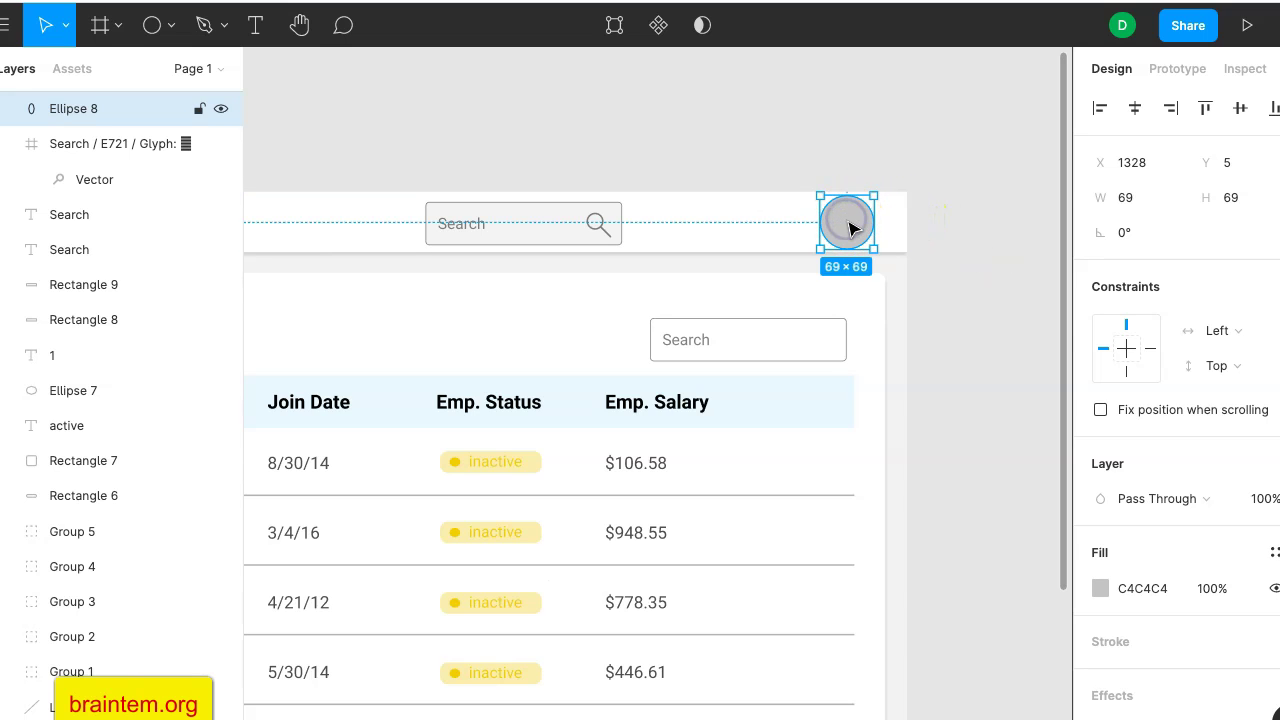
right_click(850, 228)
mouse_move(912, 560)
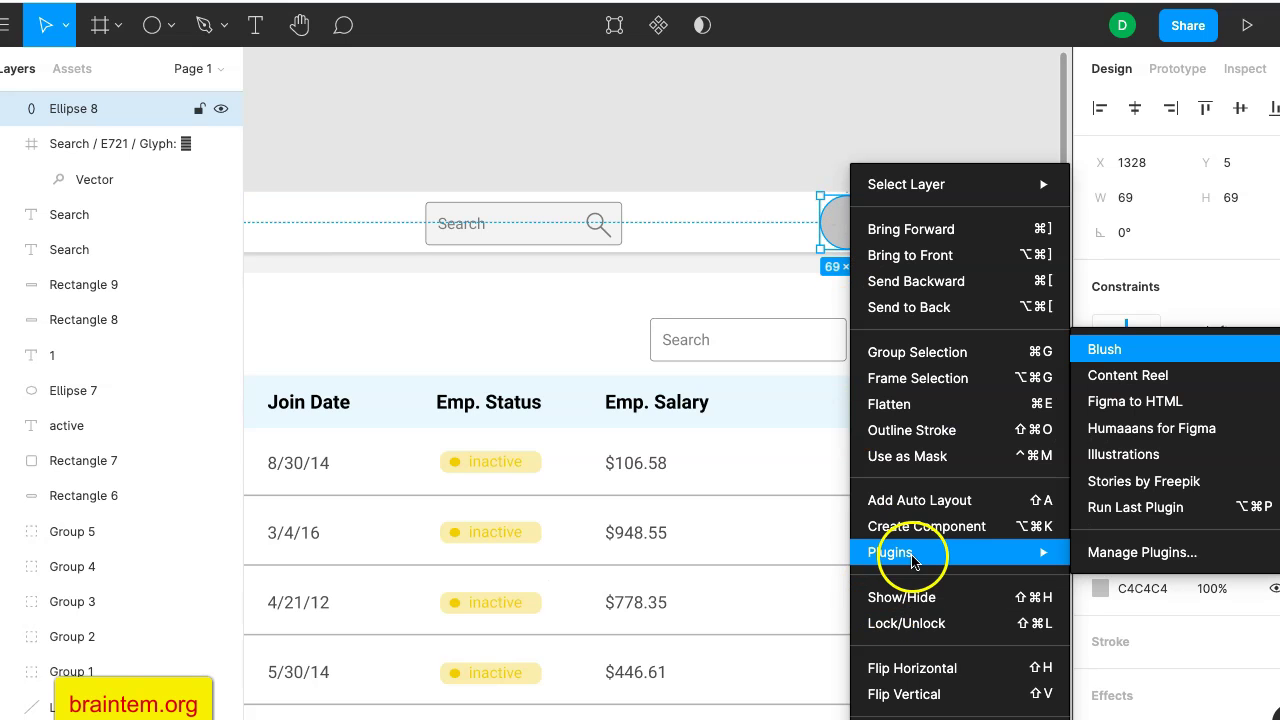
click(1168, 376)
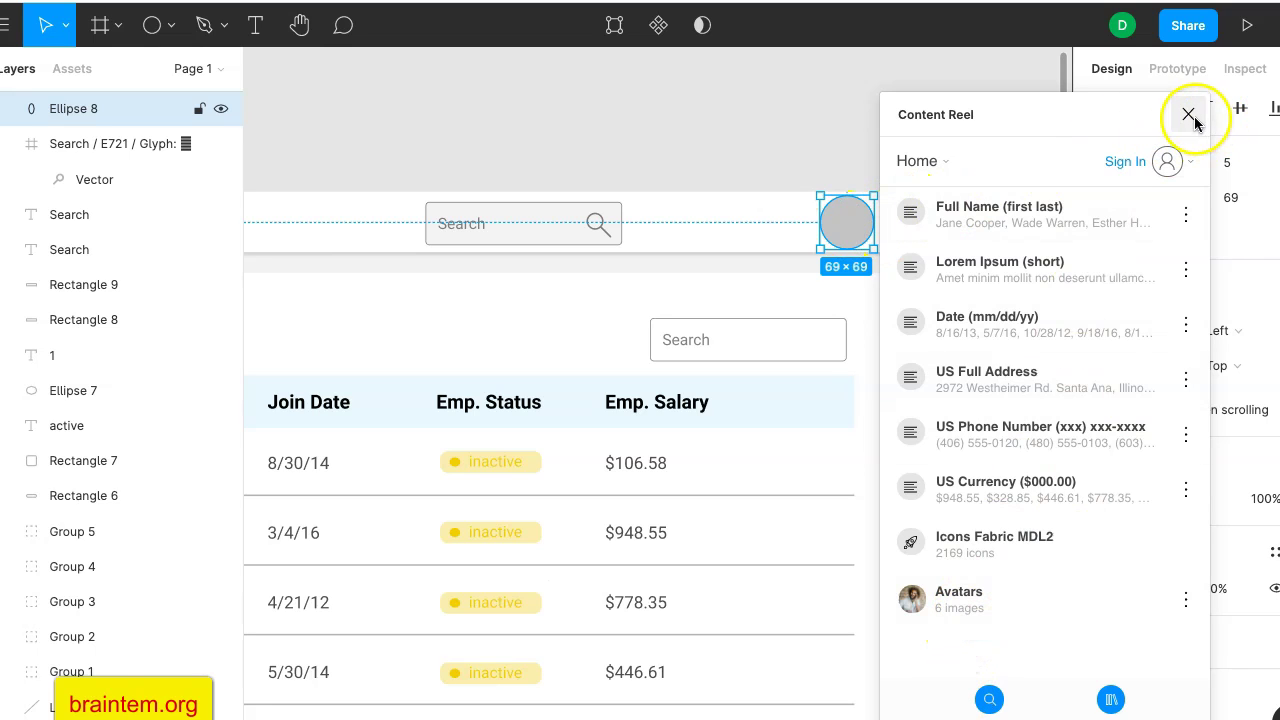
click(963, 598)
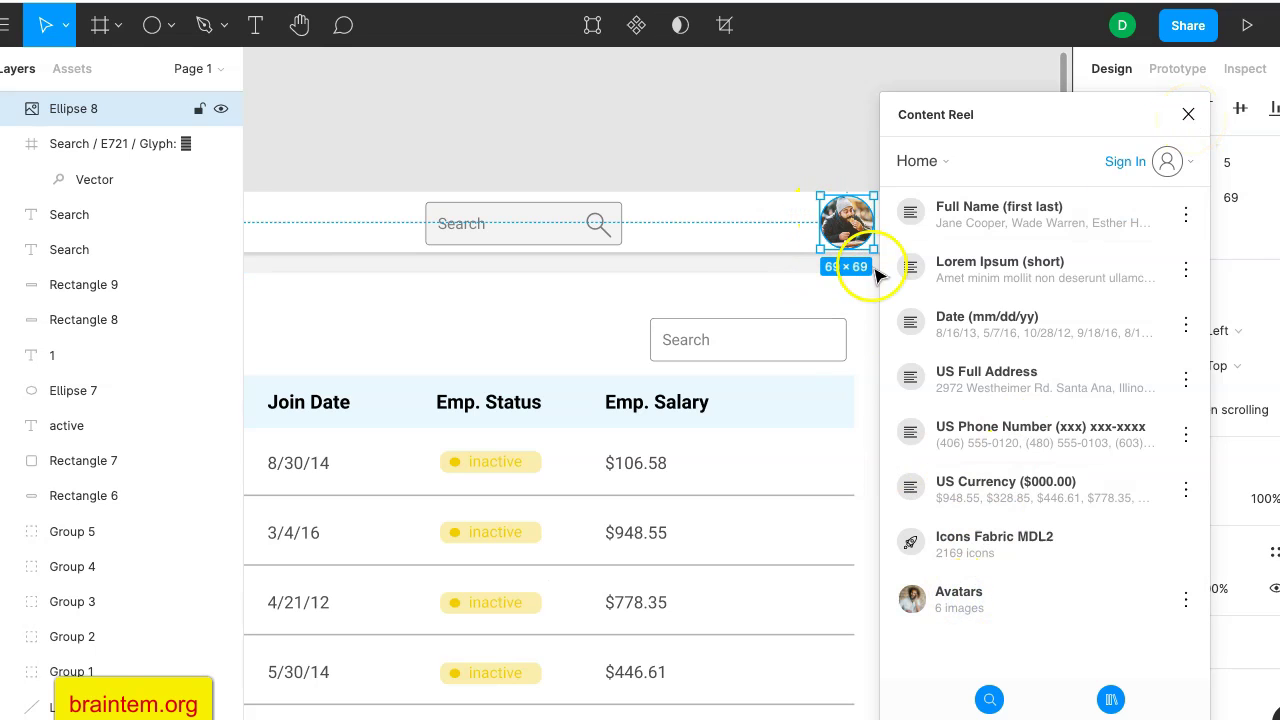
click(948, 609)
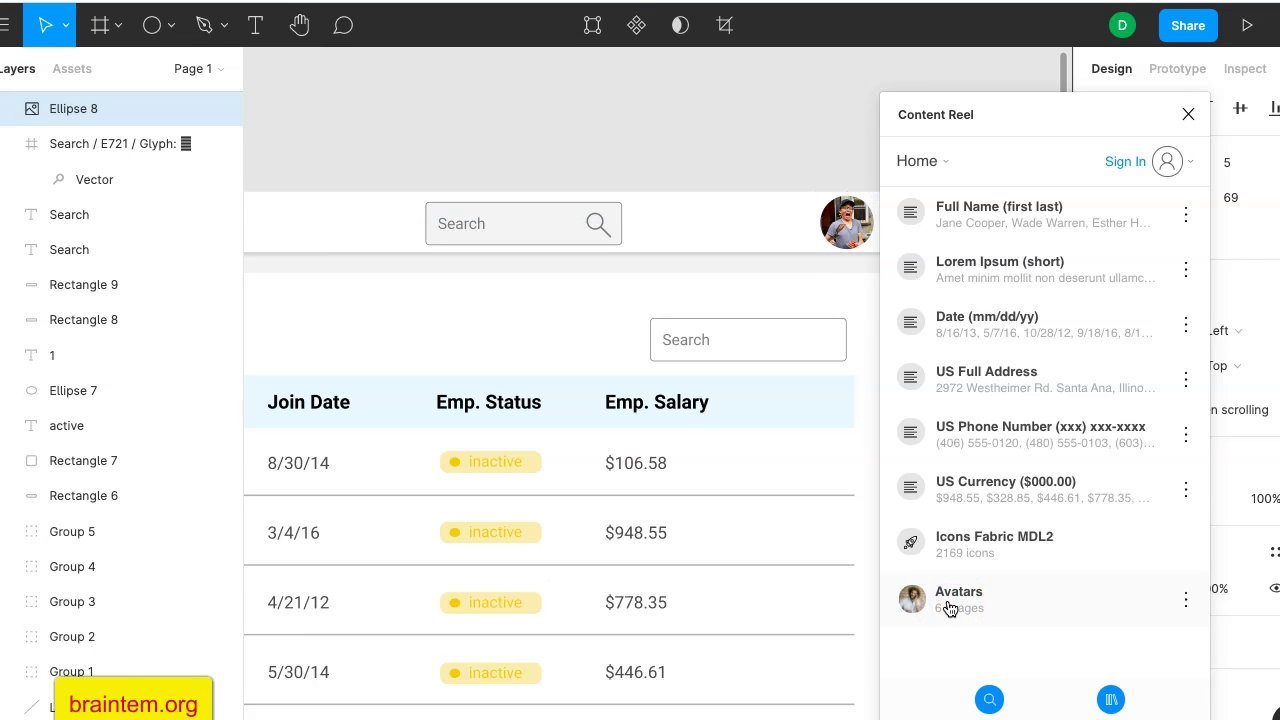
click(948, 609)
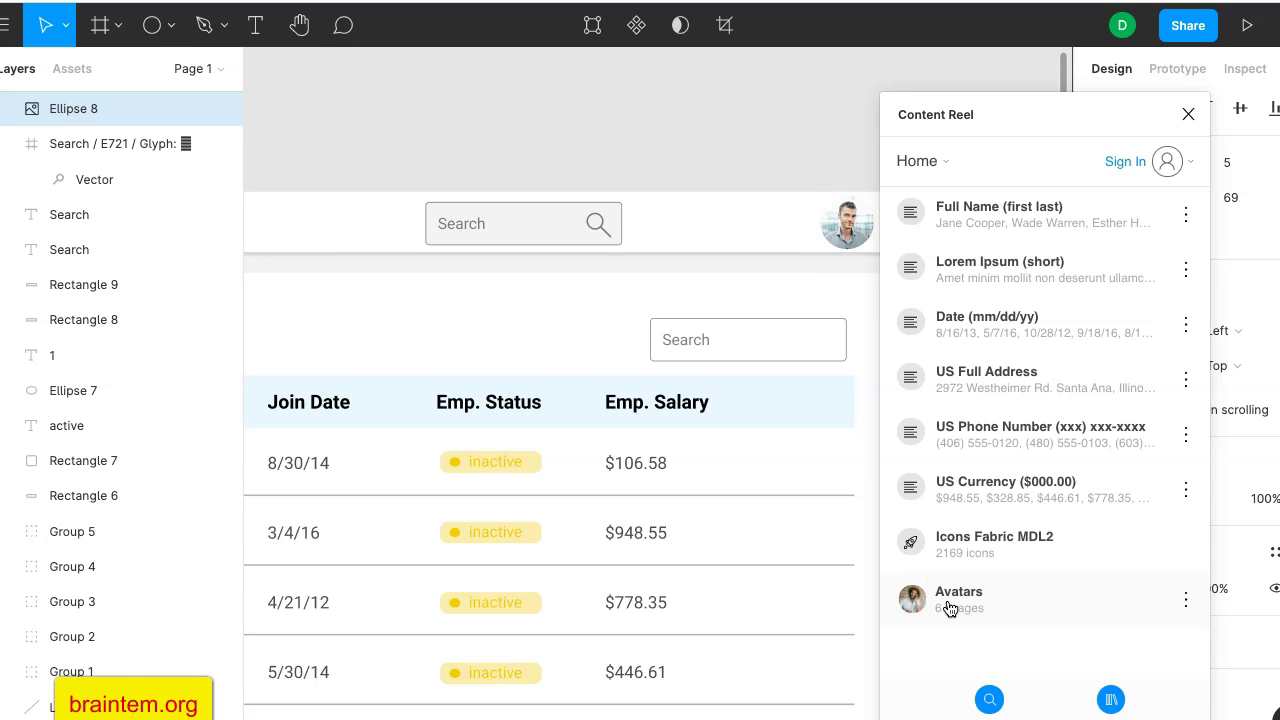
click(1188, 114)
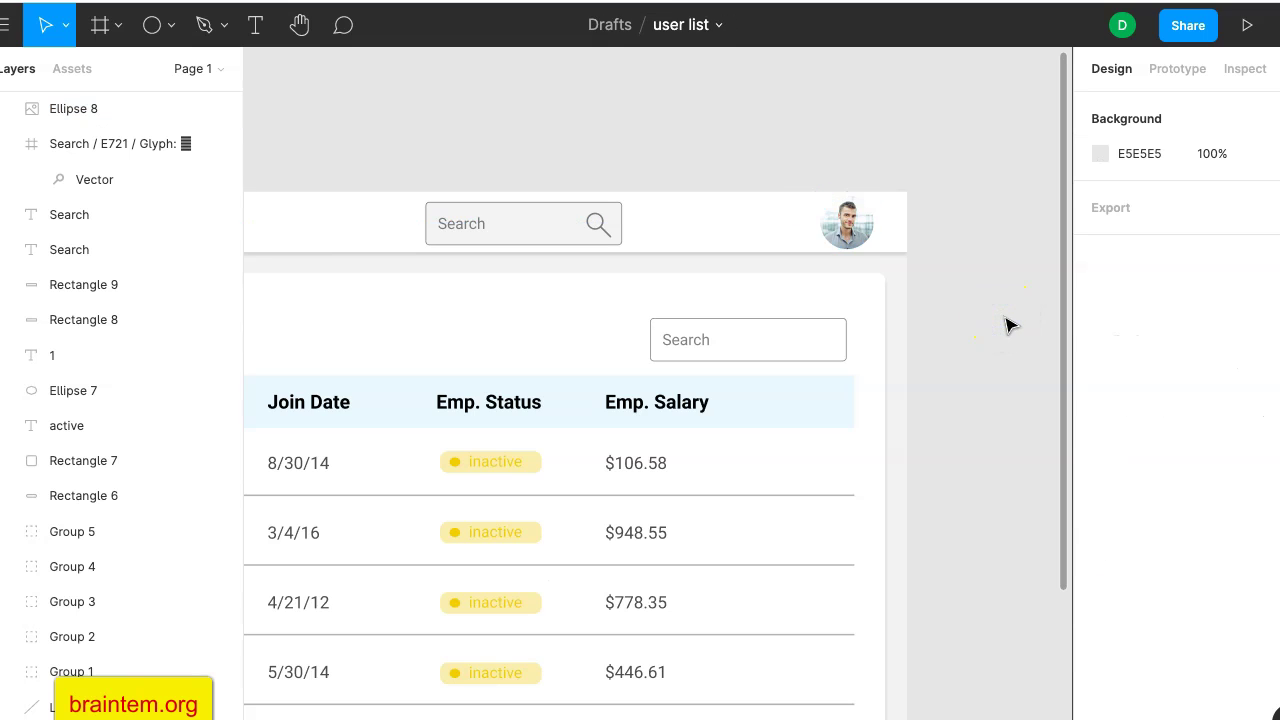
Draw an 88 × 78 rectangle at the top of the white sidebar, level with the top bar, and fill it with blue 417BBE.
scroll(1008, 325, down, 5)
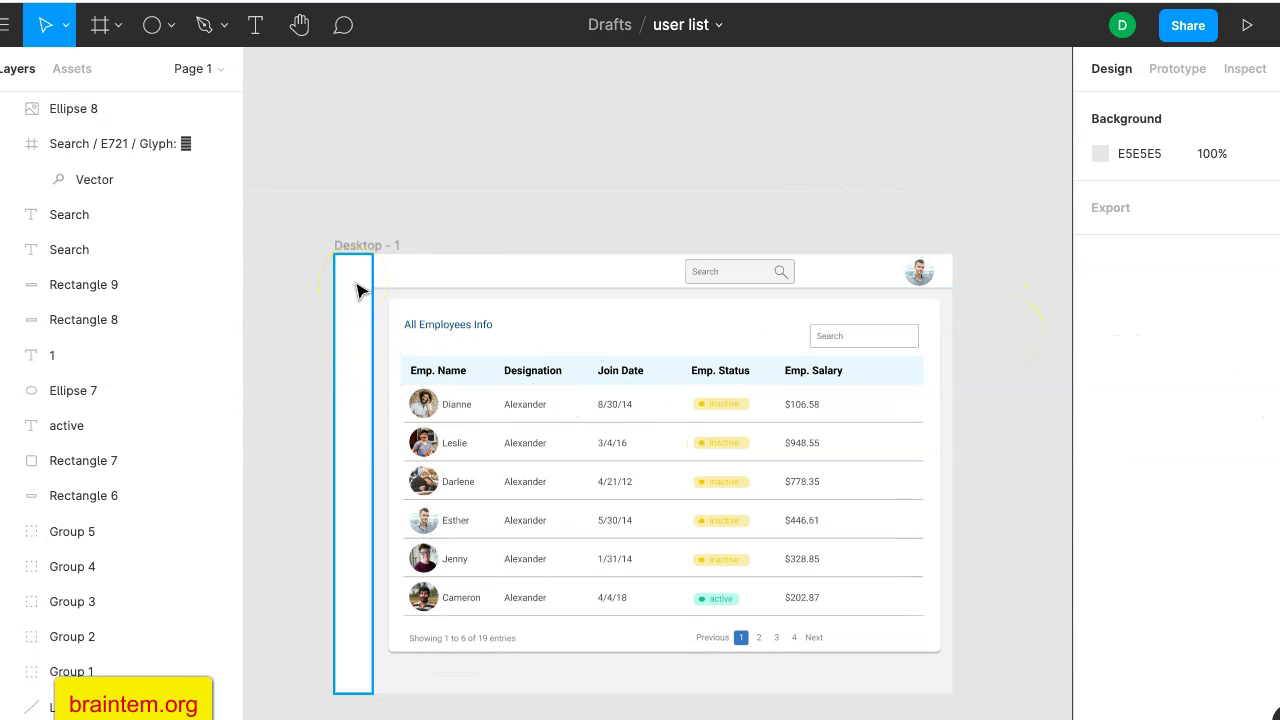
scroll(357, 290, up, 3)
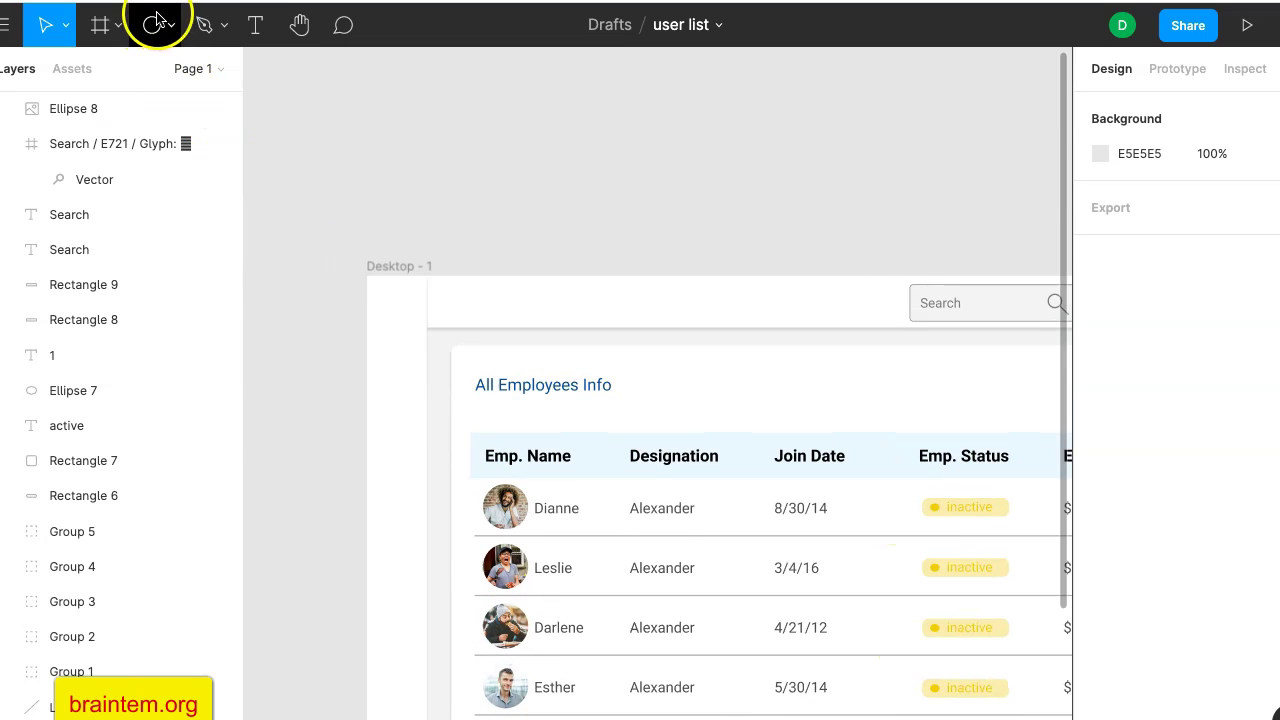
click(157, 18)
click(140, 74)
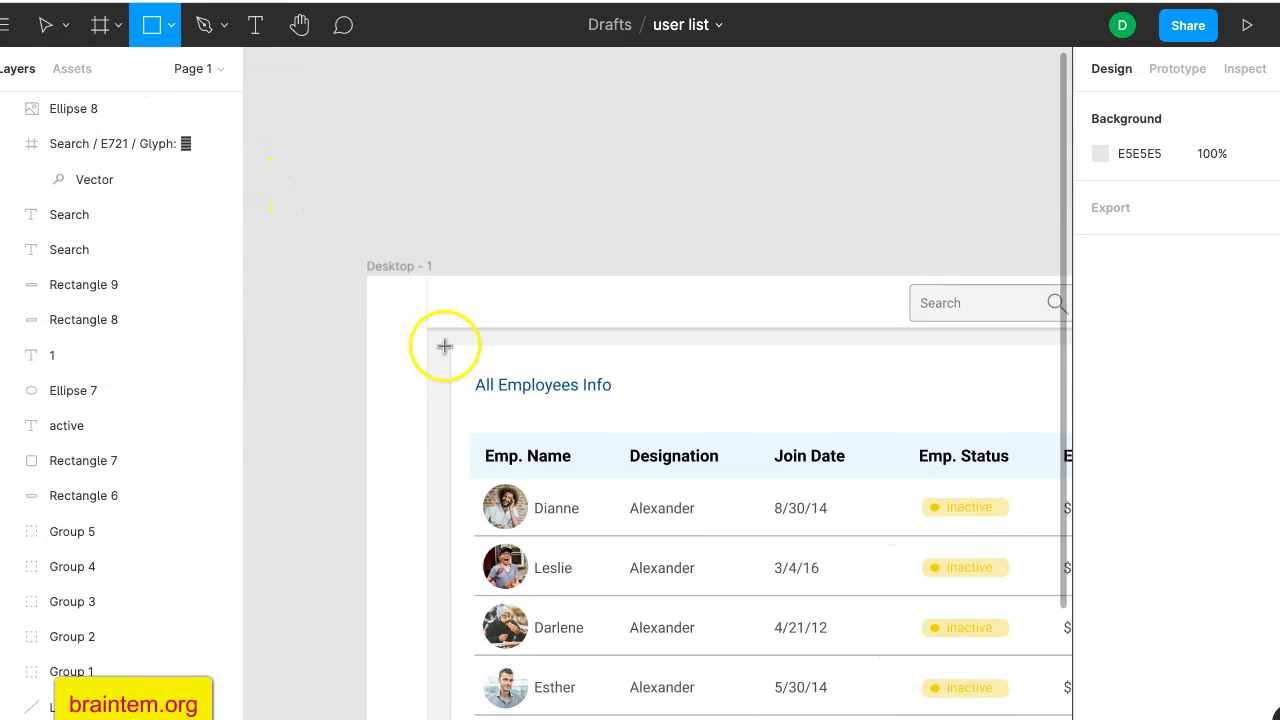
drag(425, 326, 366, 276)
scroll(320, 370, down, 5)
scroll(320, 370, right, 2)
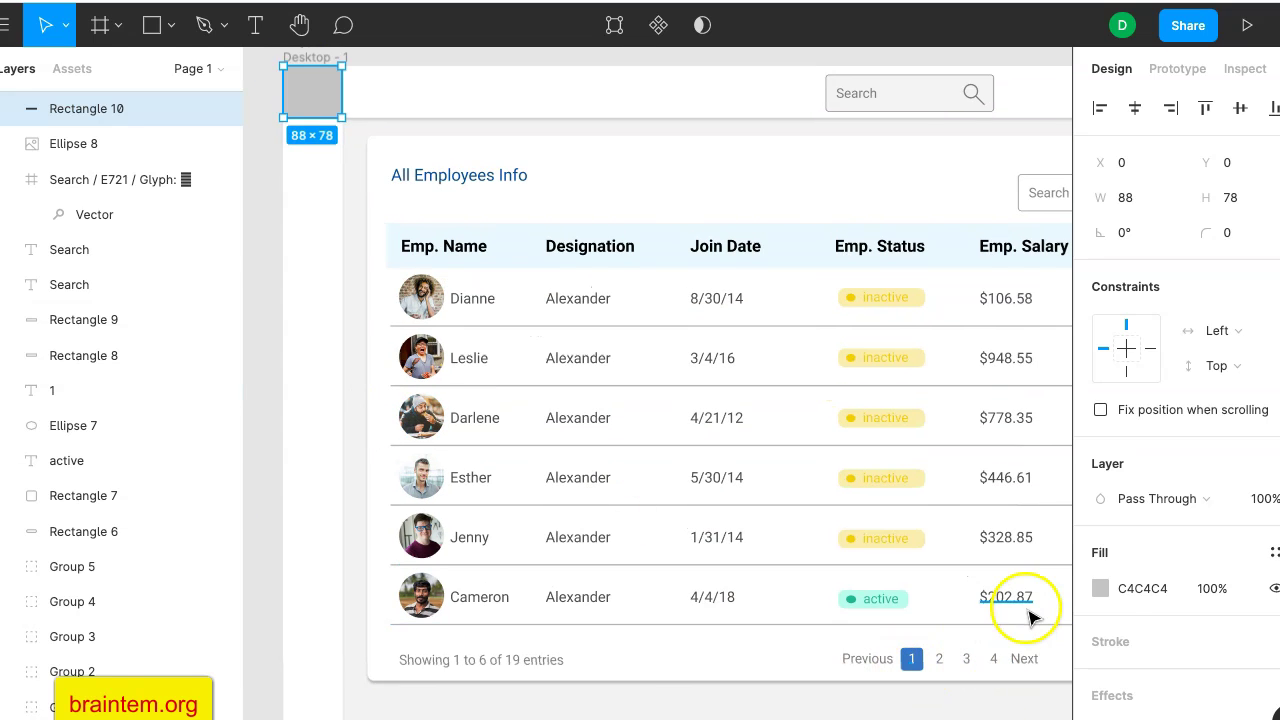
click(1100, 591)
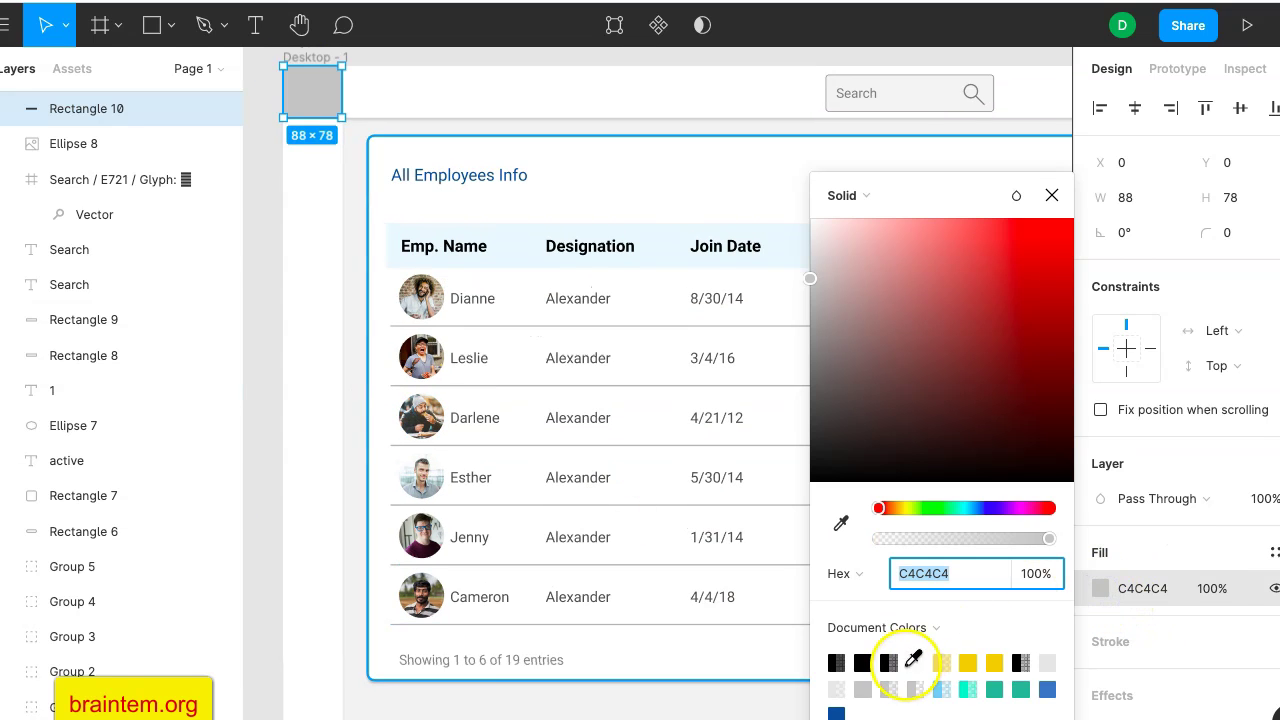
click(1049, 687)
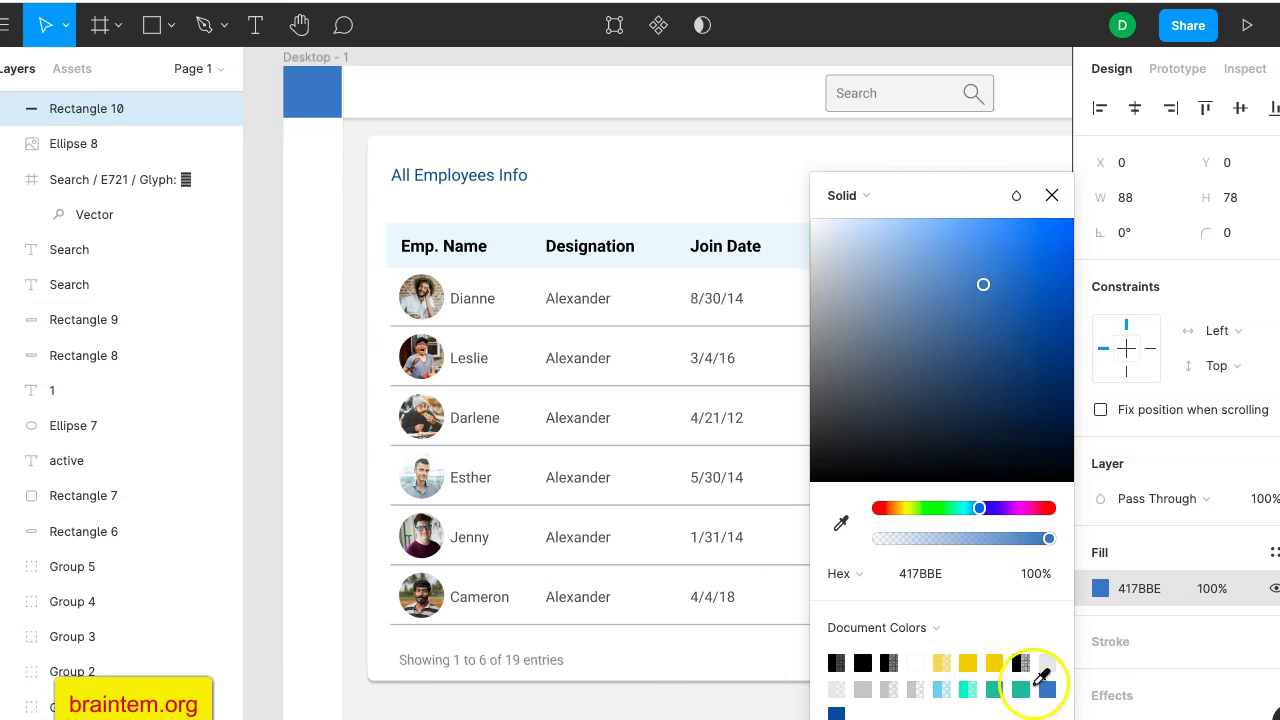
Widen the blue rectangle to 90 so its right edge meets the sidebar's edge.
scroll(300, 200, up, 5)
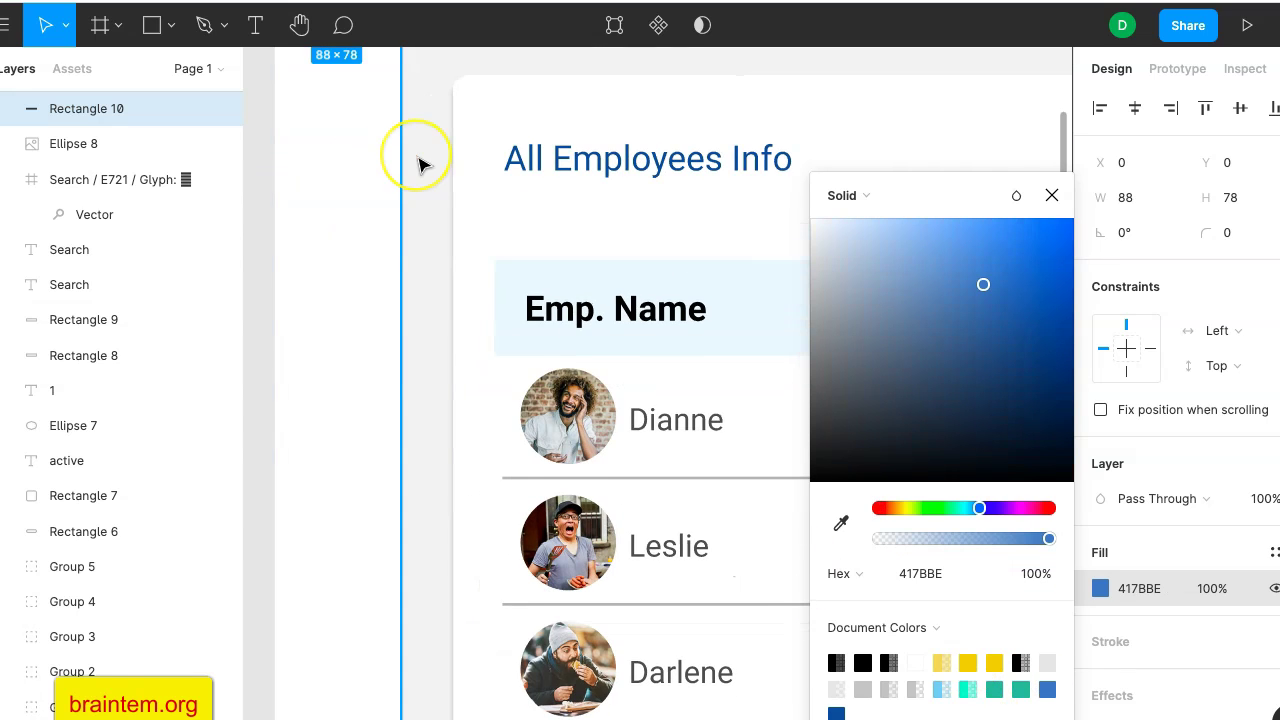
scroll(423, 163, up, 5)
scroll(423, 163, up, 5)
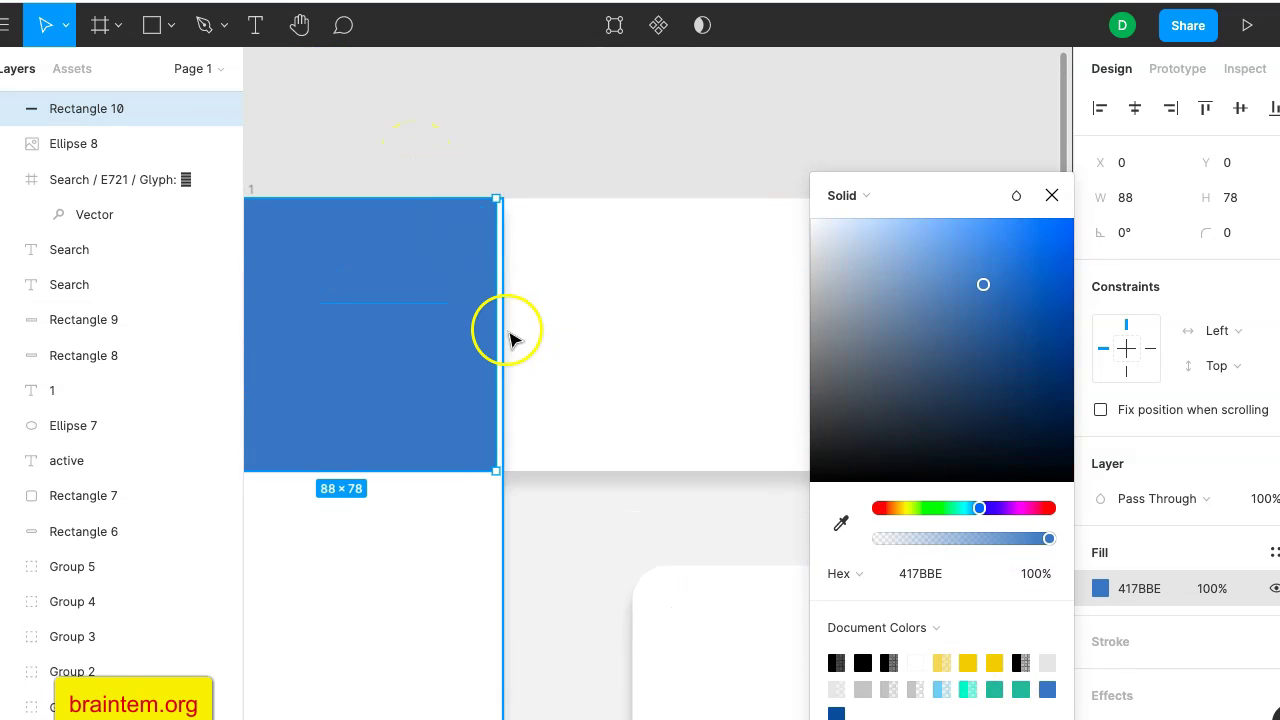
scroll(510, 334, up, 1)
drag(498, 319, 502, 320)
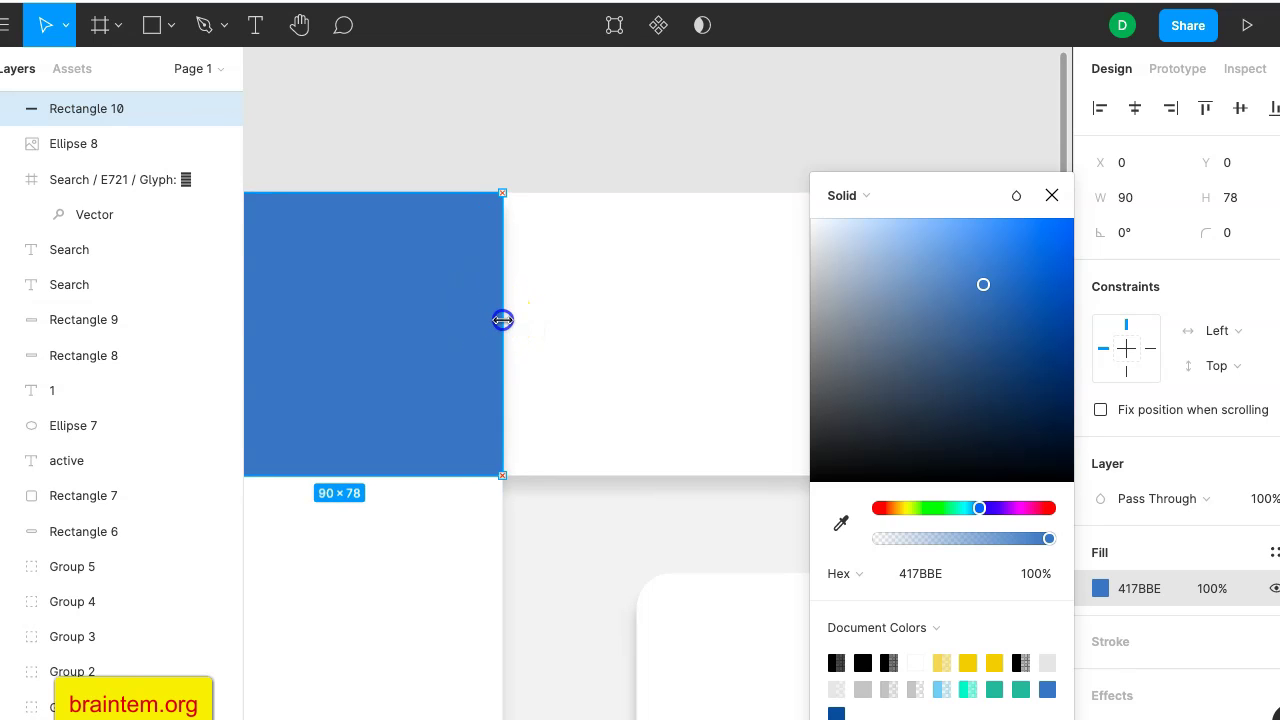
click(592, 160)
Select the white sidebar rectangle and open the Icons Fabric MDL2 set in the Content Reel plugin.
scroll(594, 162, down, 5)
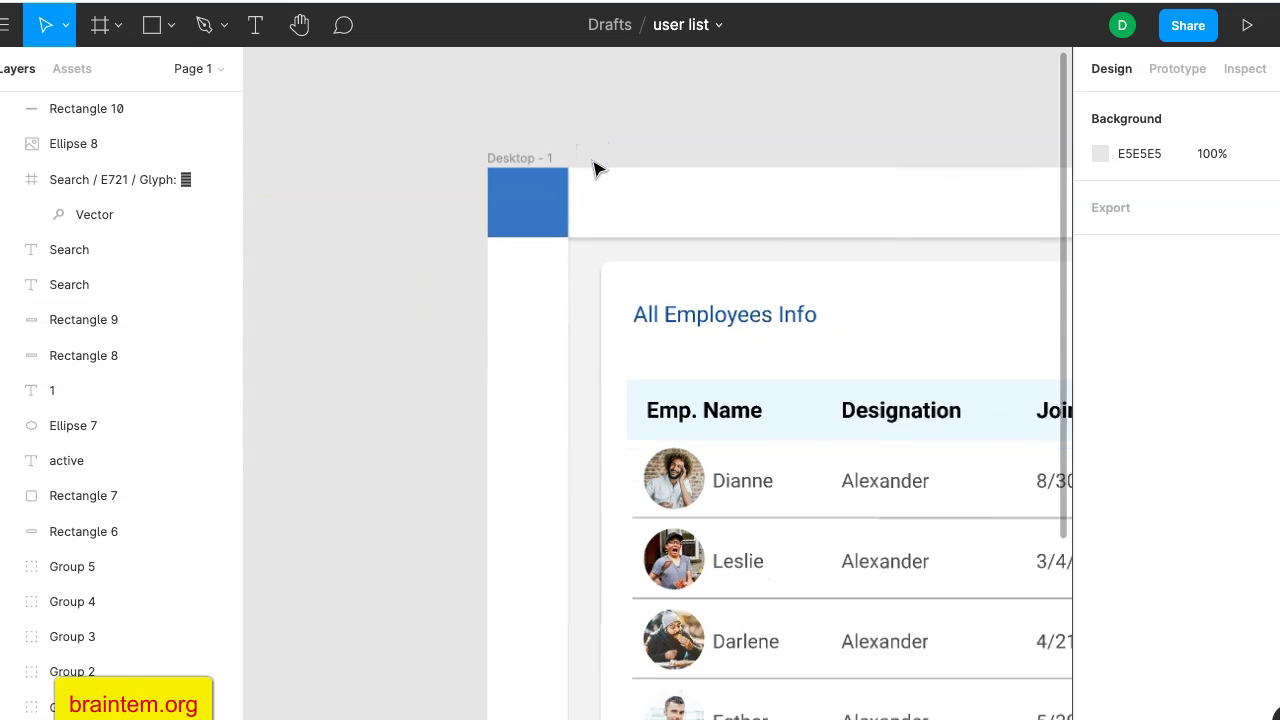
scroll(534, 300, right, 3)
scroll(534, 300, down, 2)
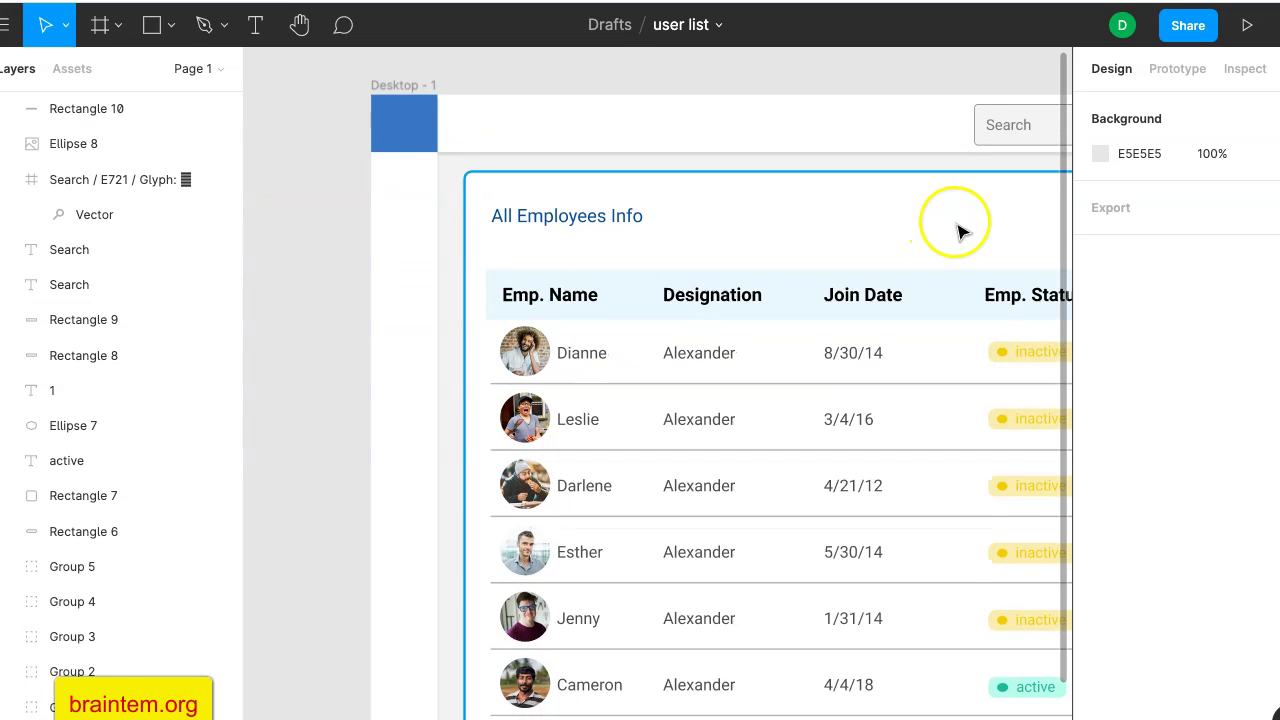
right_click(673, 318)
click(395, 238)
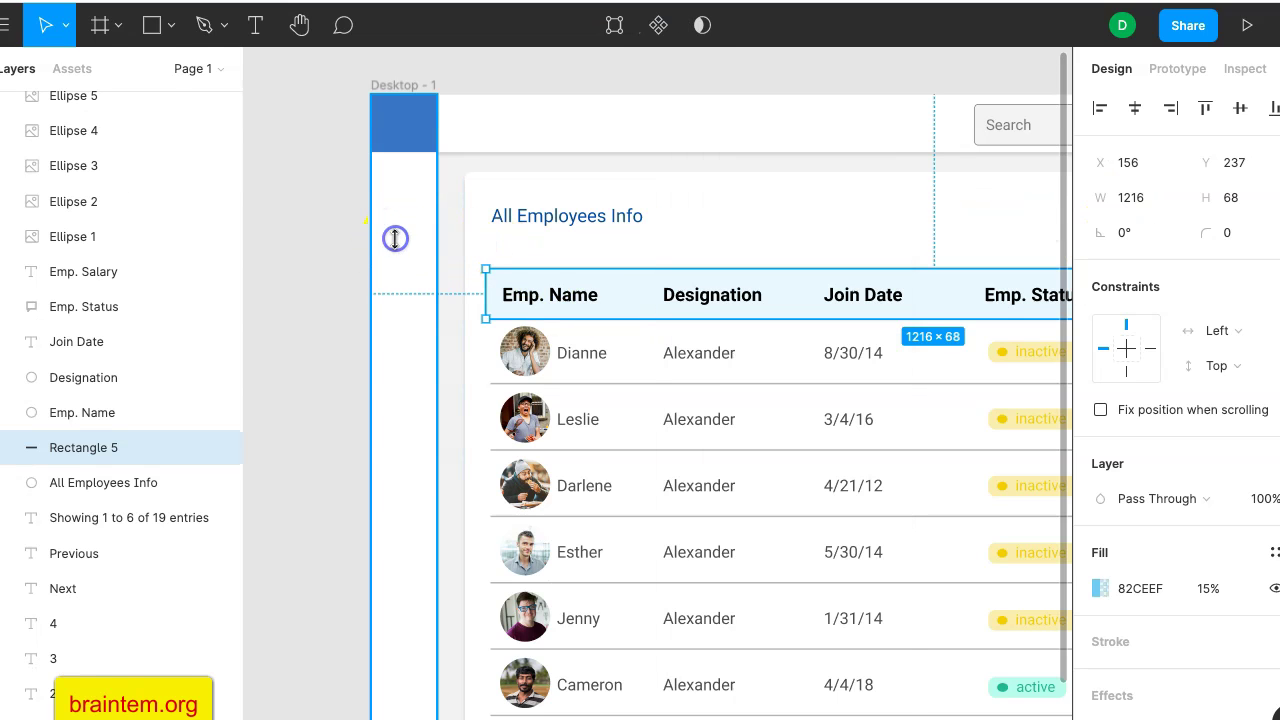
right_click(395, 240)
click(315, 316)
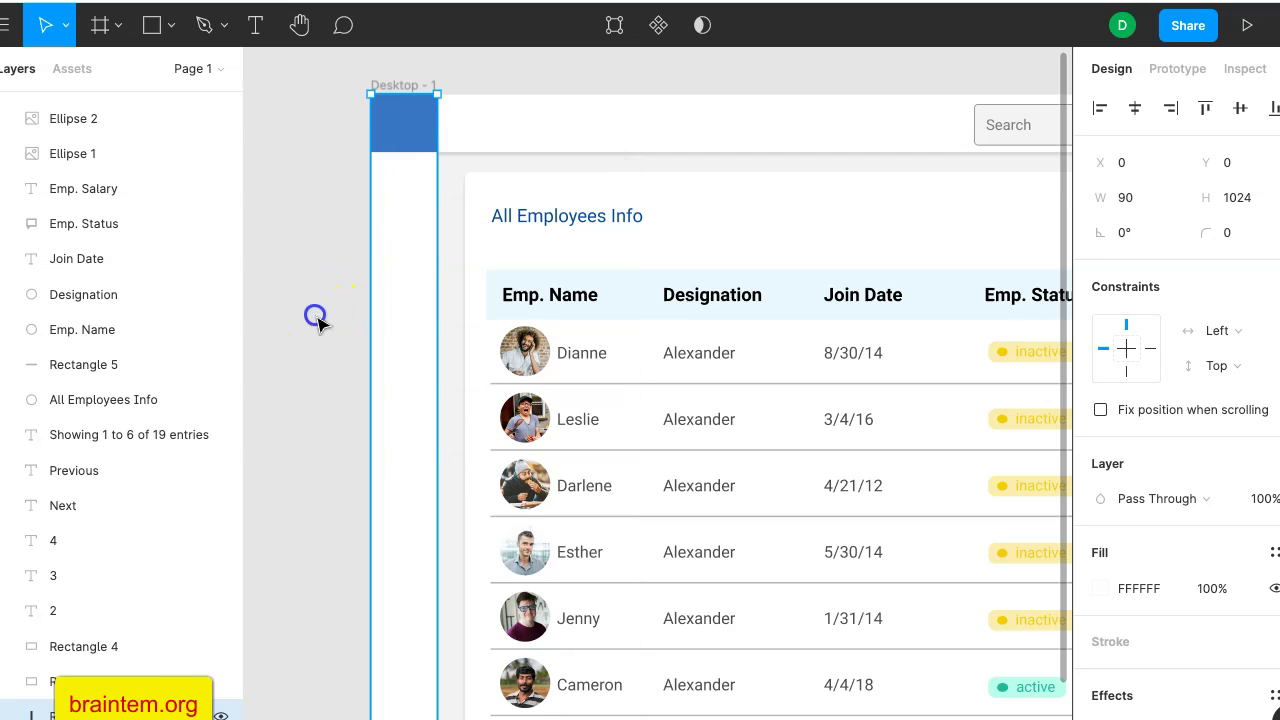
right_click(377, 296)
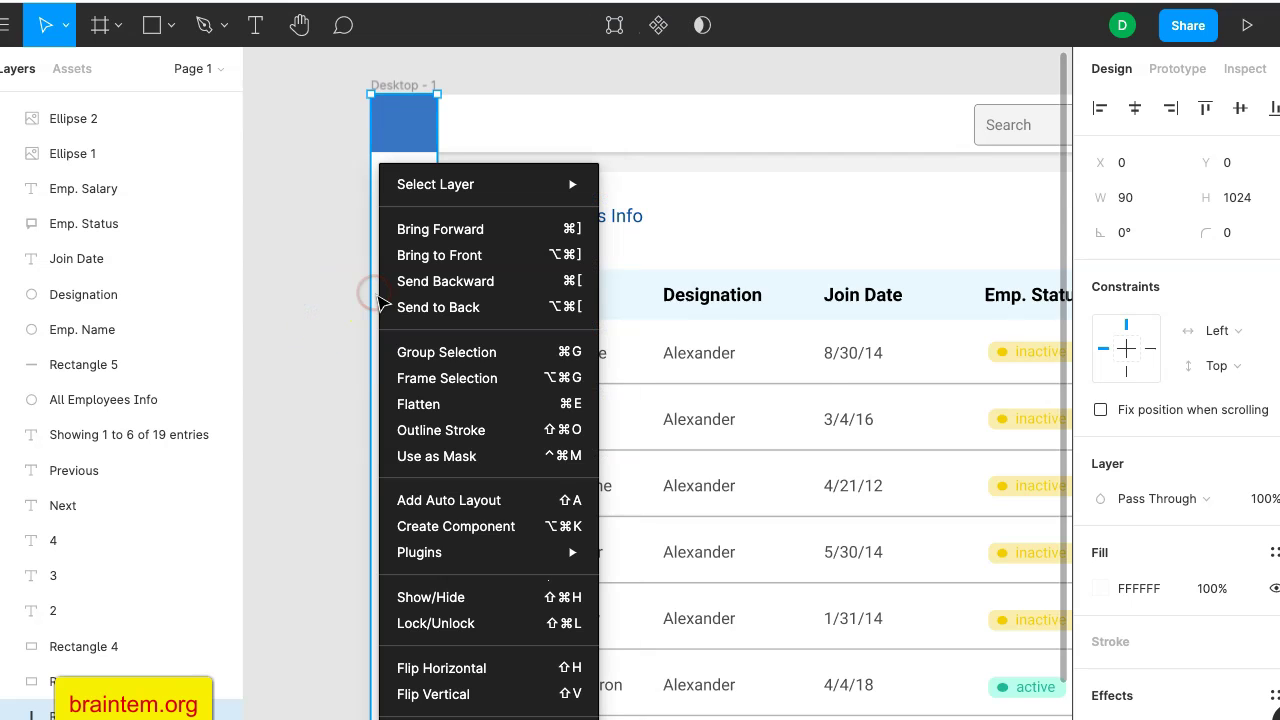
mouse_move(560, 558)
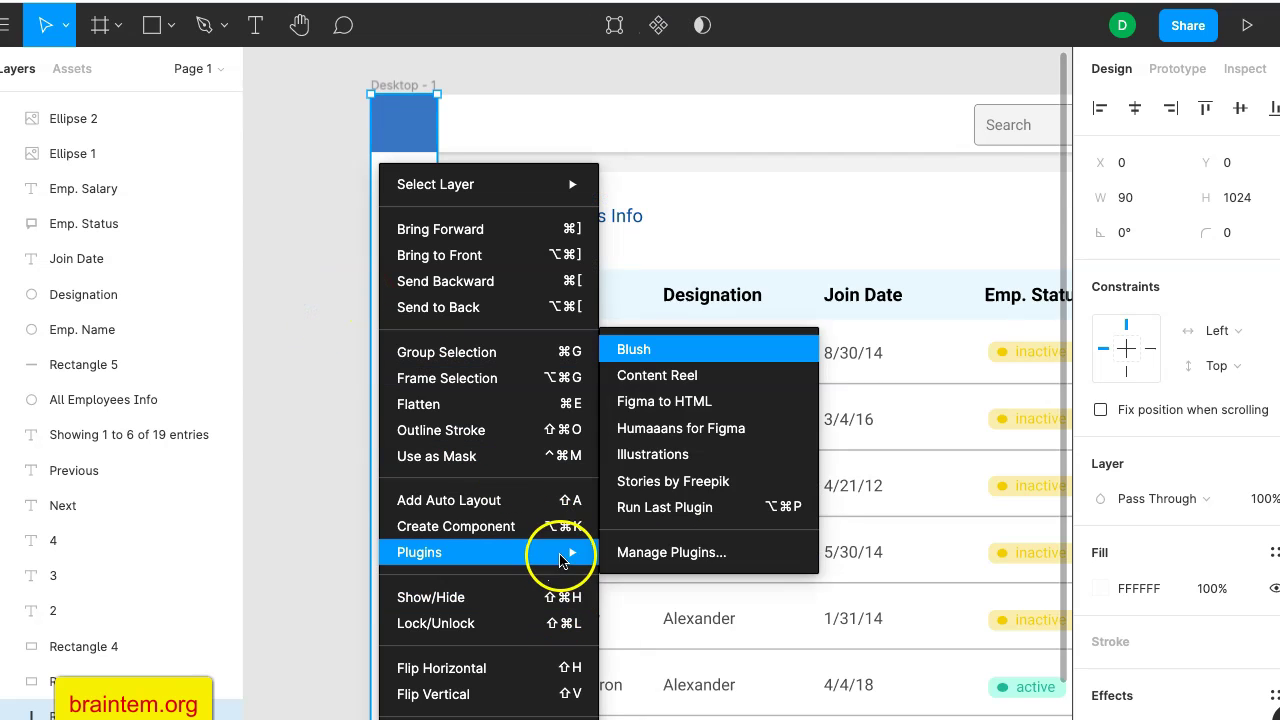
click(700, 375)
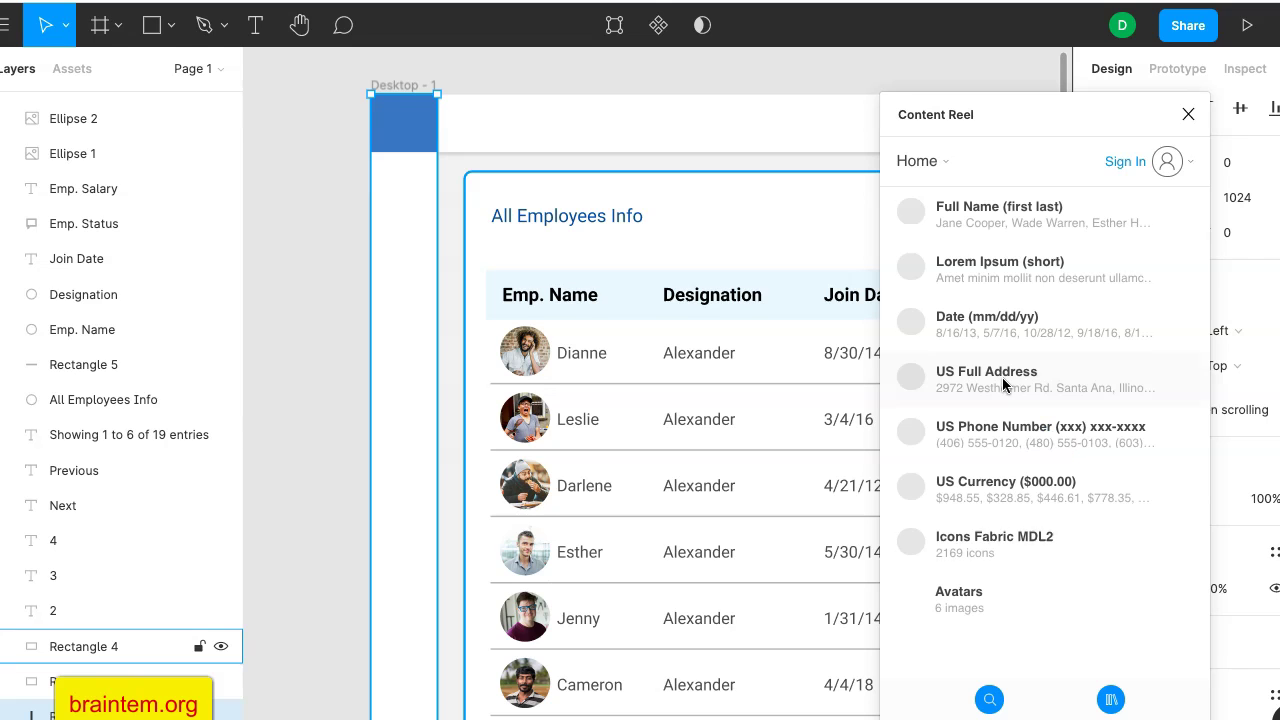
click(1013, 541)
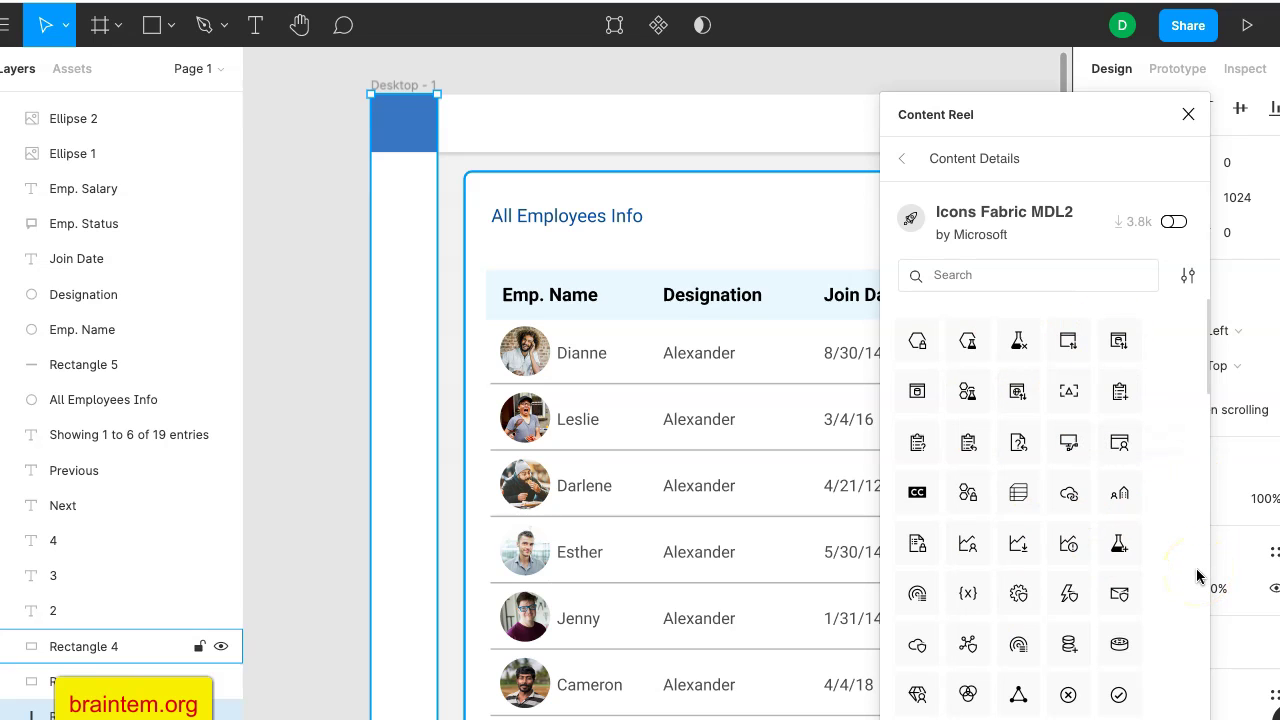
Insert the BulkPageBlock, BusinessRule, XRay, VaccinationRecent and FabricChannelFolder icons from the Icons Fabric MDL2 set.
scroll(1196, 568, down, 4)
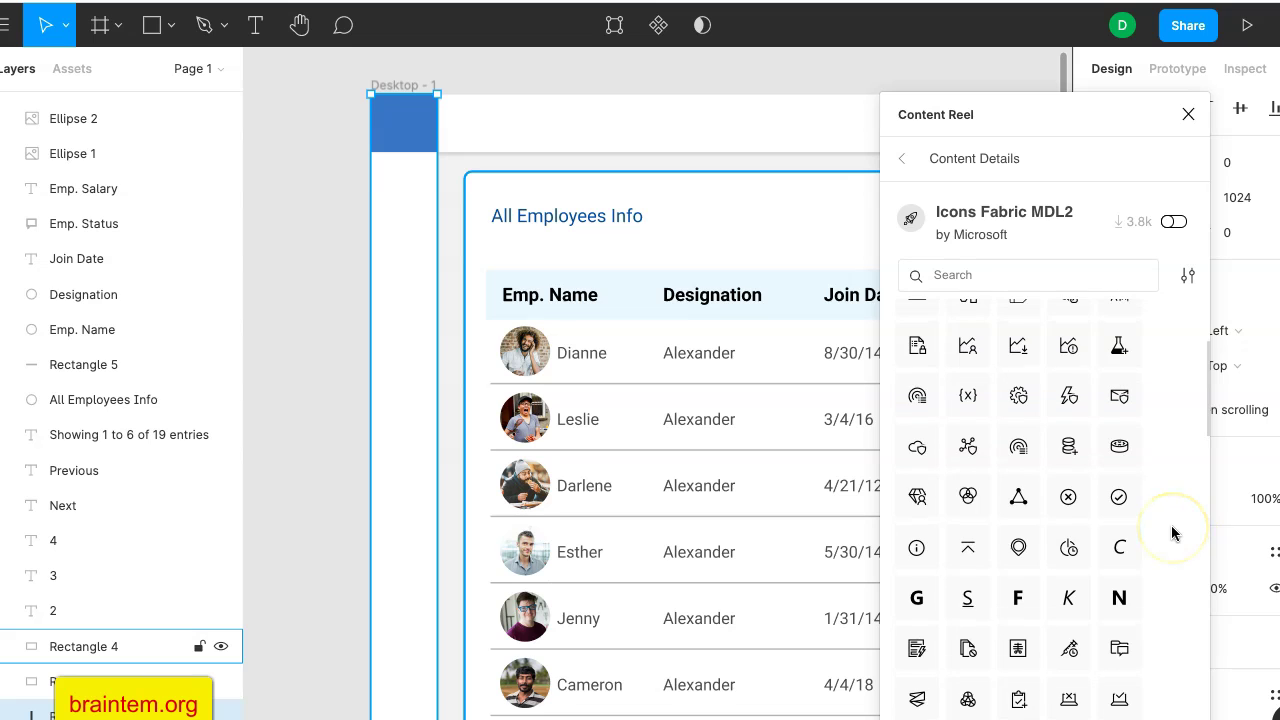
click(968, 655)
click(928, 658)
click(1018, 655)
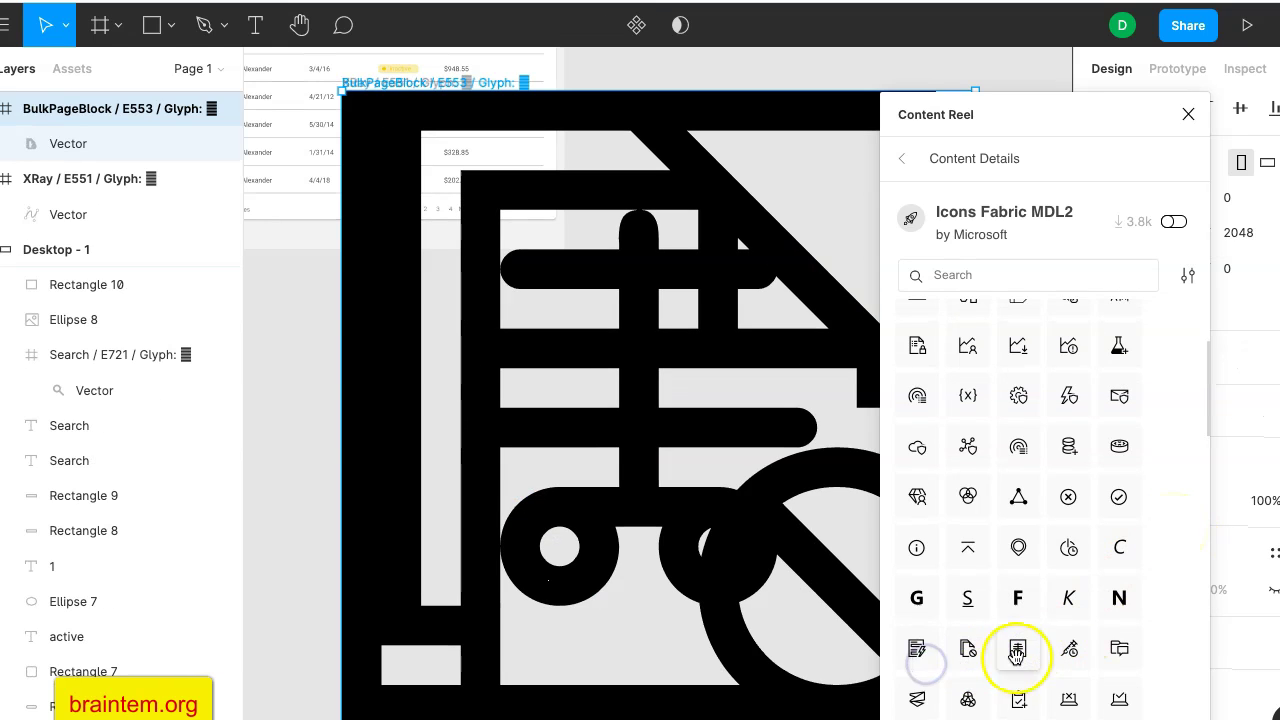
click(1070, 652)
click(1117, 652)
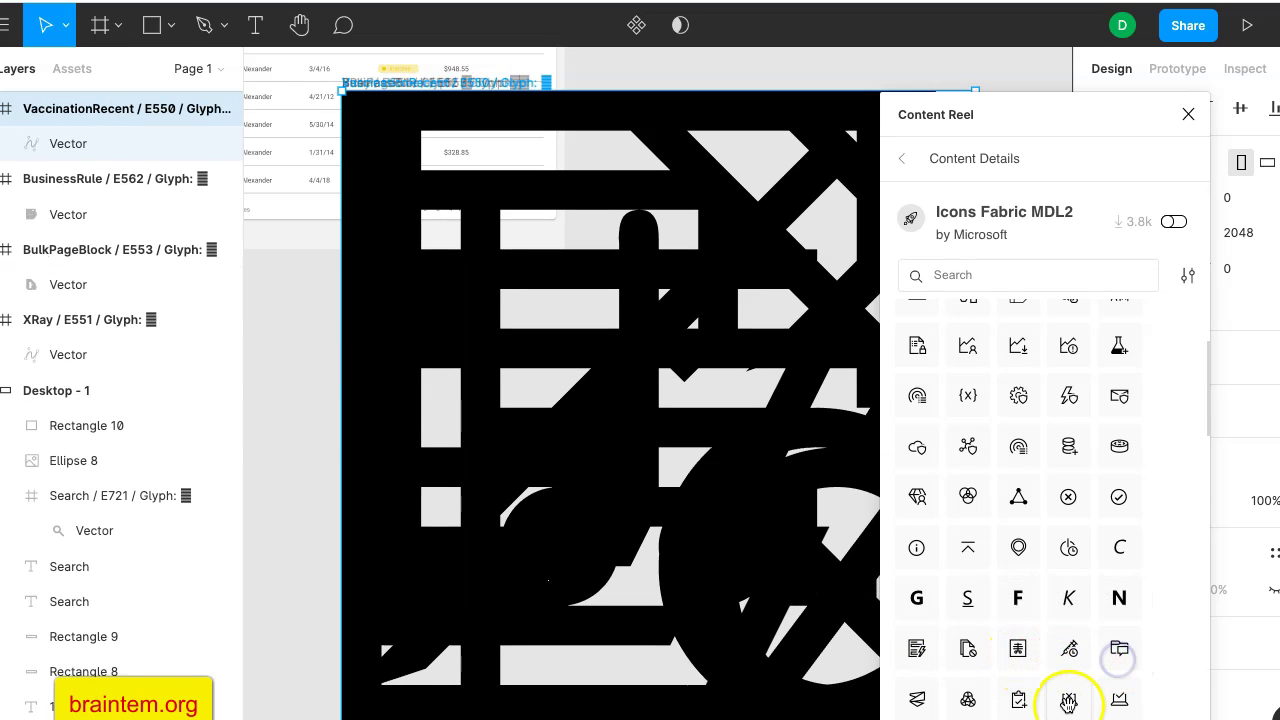
Insert the AddField, MostyCloudyFlurriesDay, CloudEdit and PartlySunnyShowersDay icons from the same set and close the Content Reel plugin.
scroll(1067, 700, down, 5)
click(968, 607)
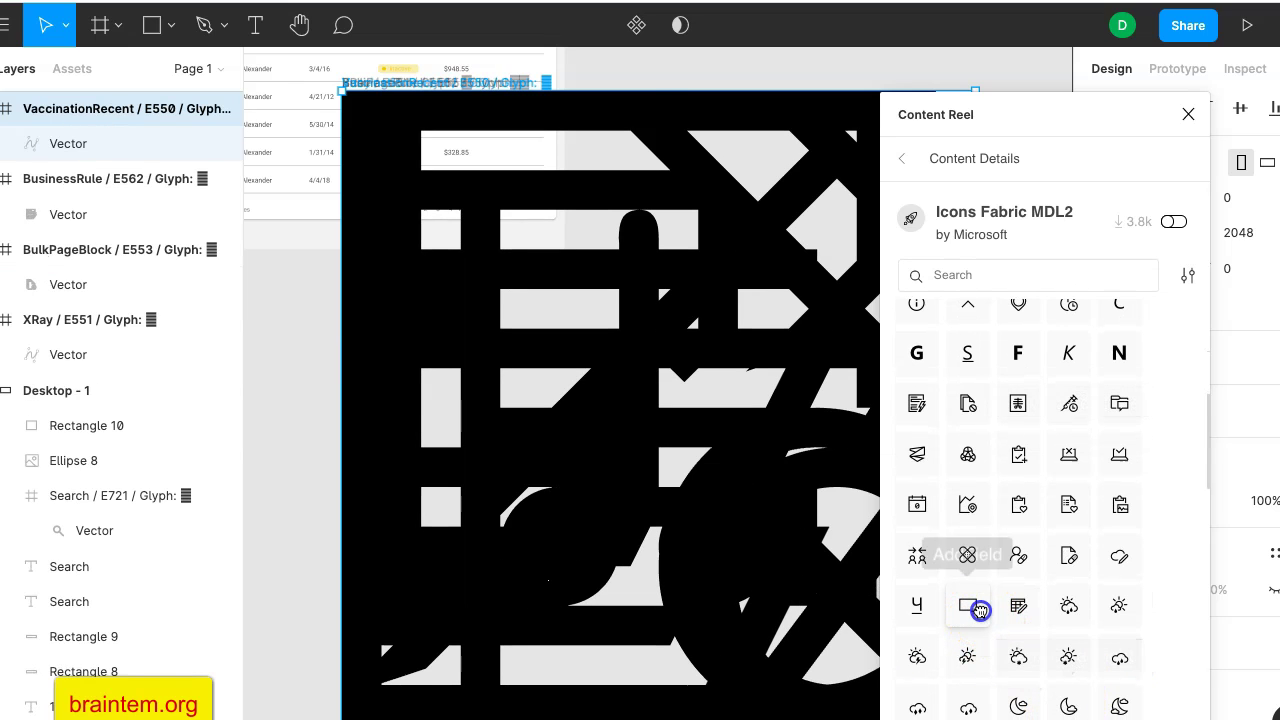
click(1022, 665)
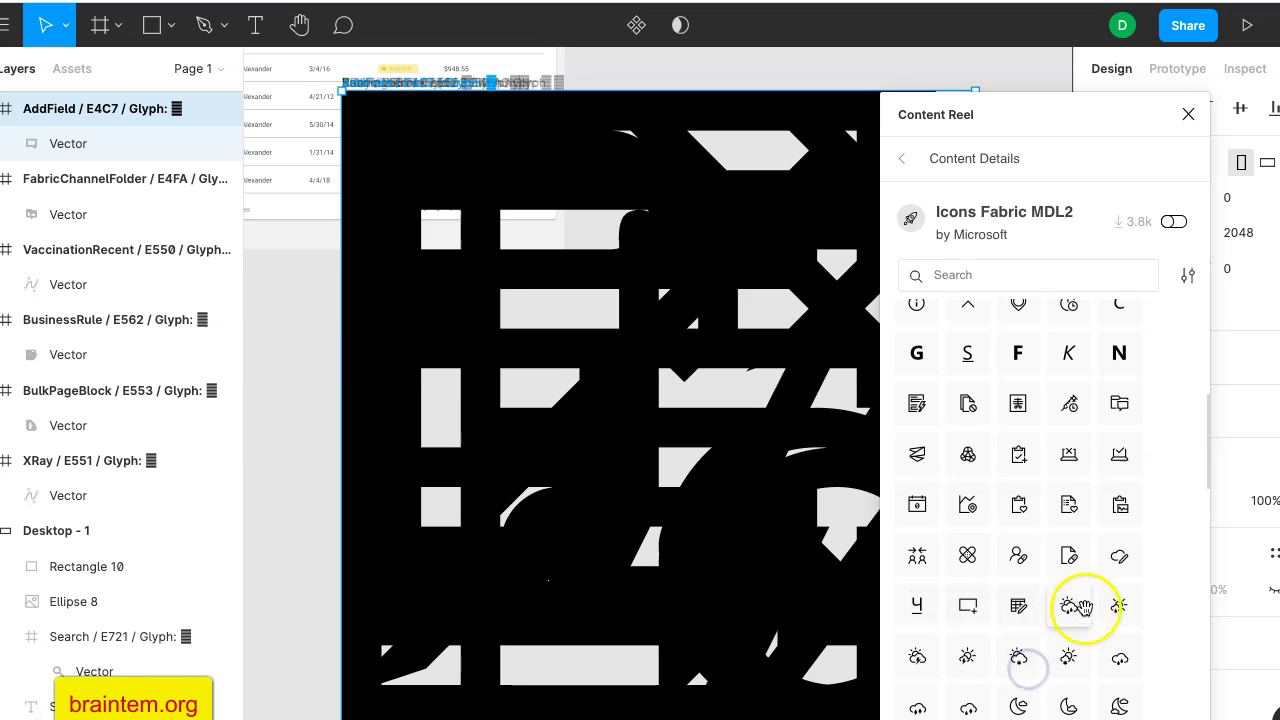
click(1117, 560)
click(1127, 614)
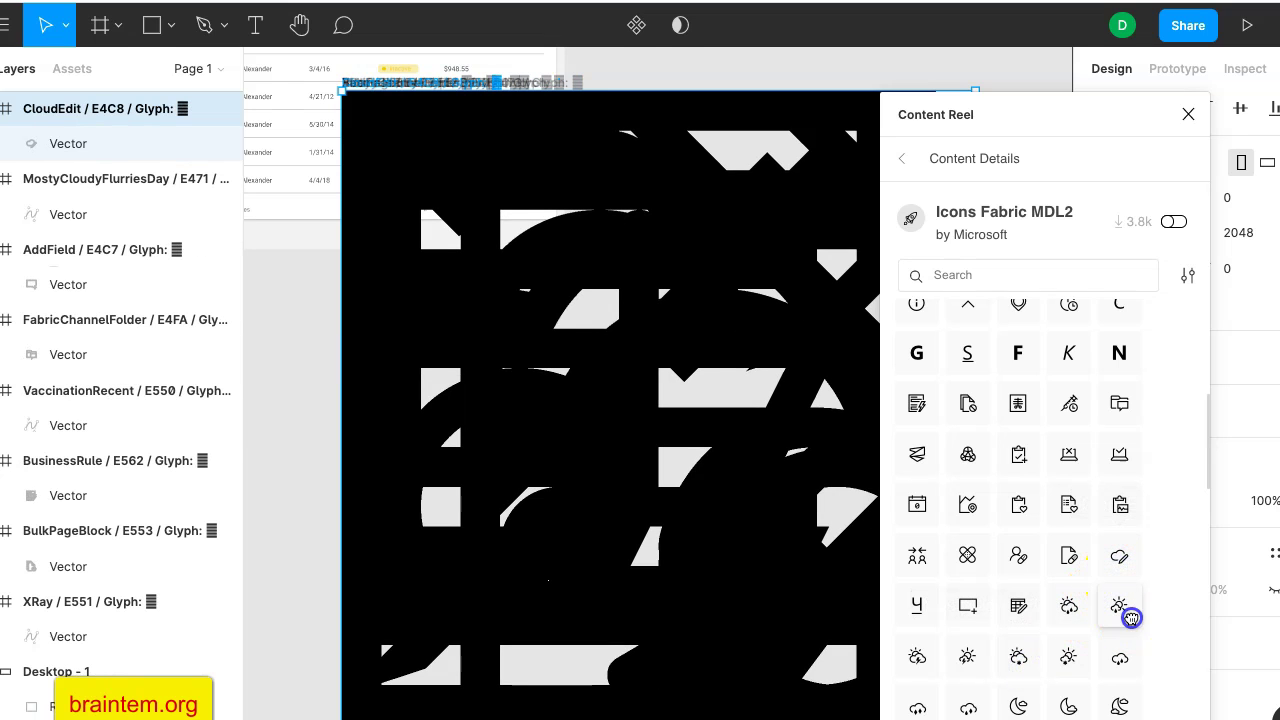
click(1188, 114)
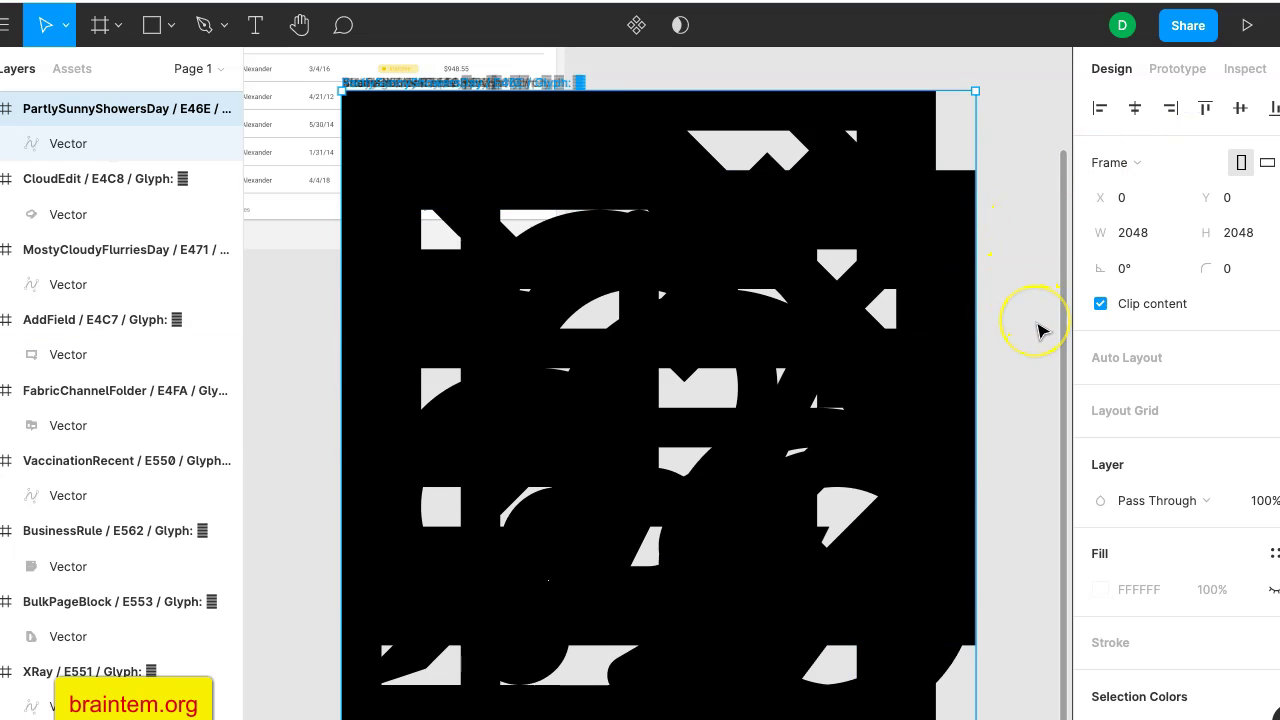
Select the vectors of all the inserted icons together and resize them to 32 × 32.
scroll(1040, 330, down, 5)
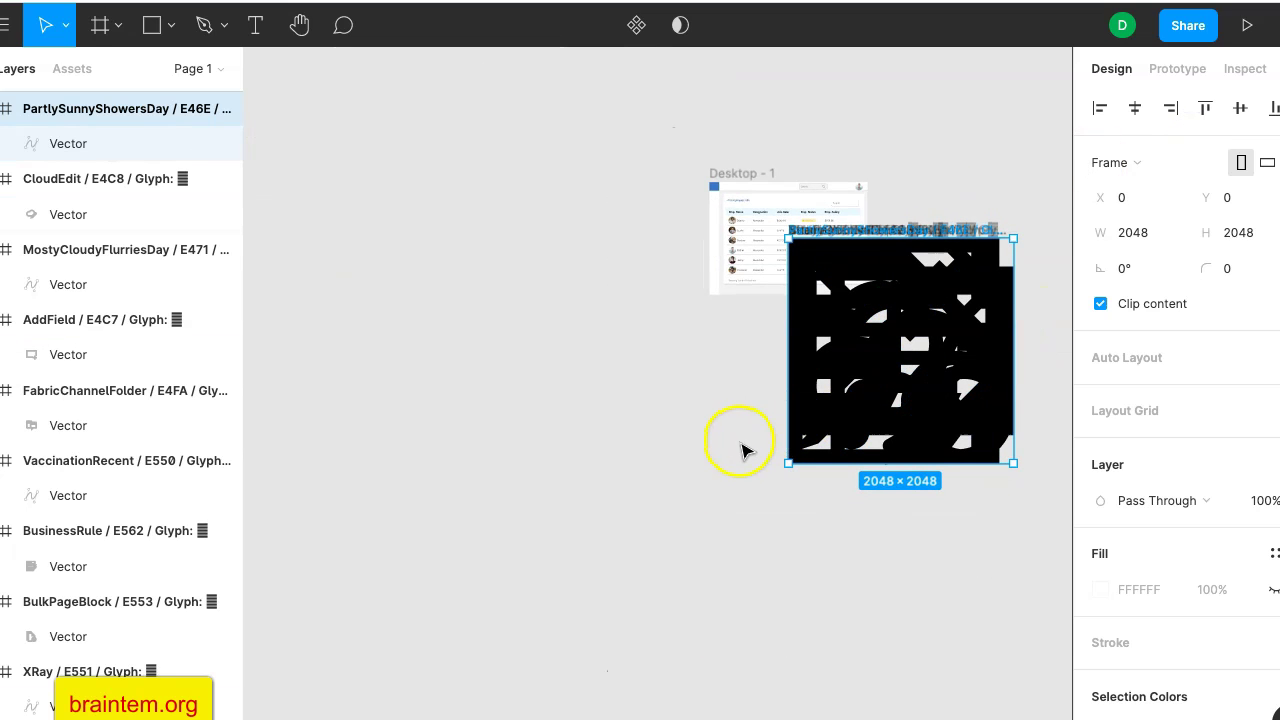
click(742, 450)
drag(766, 440, 930, 377)
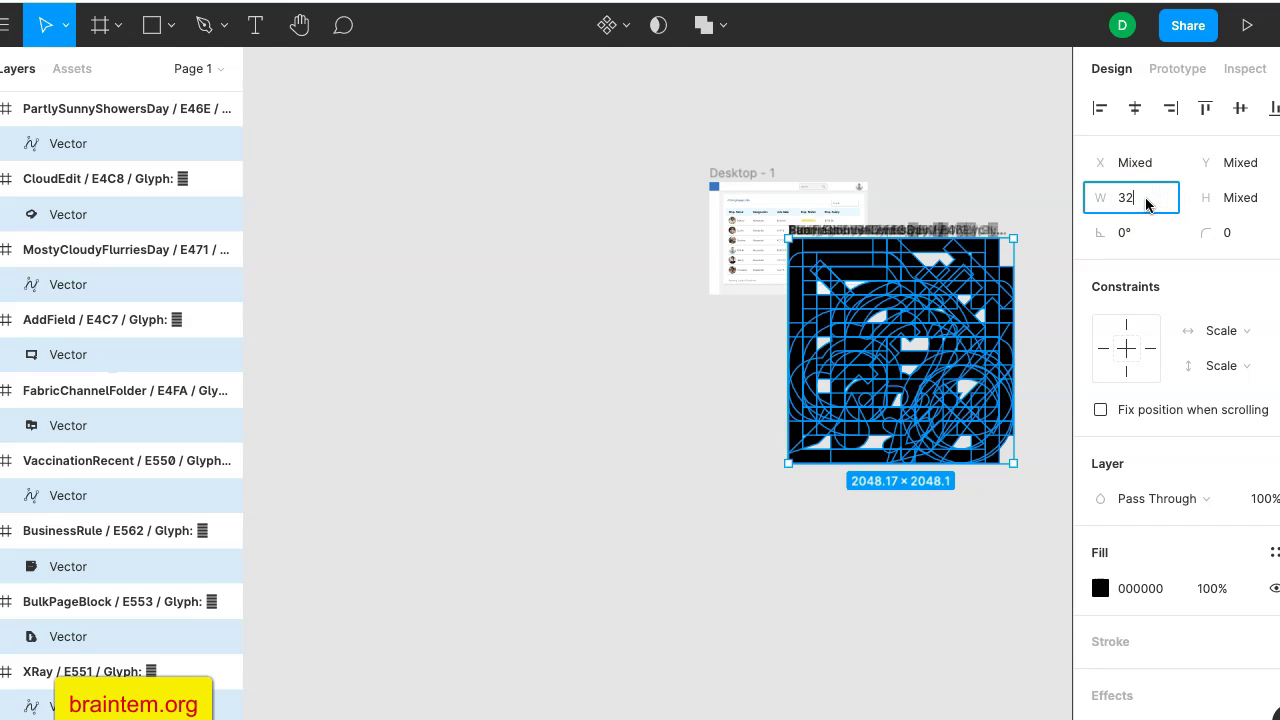
click(1236, 200)
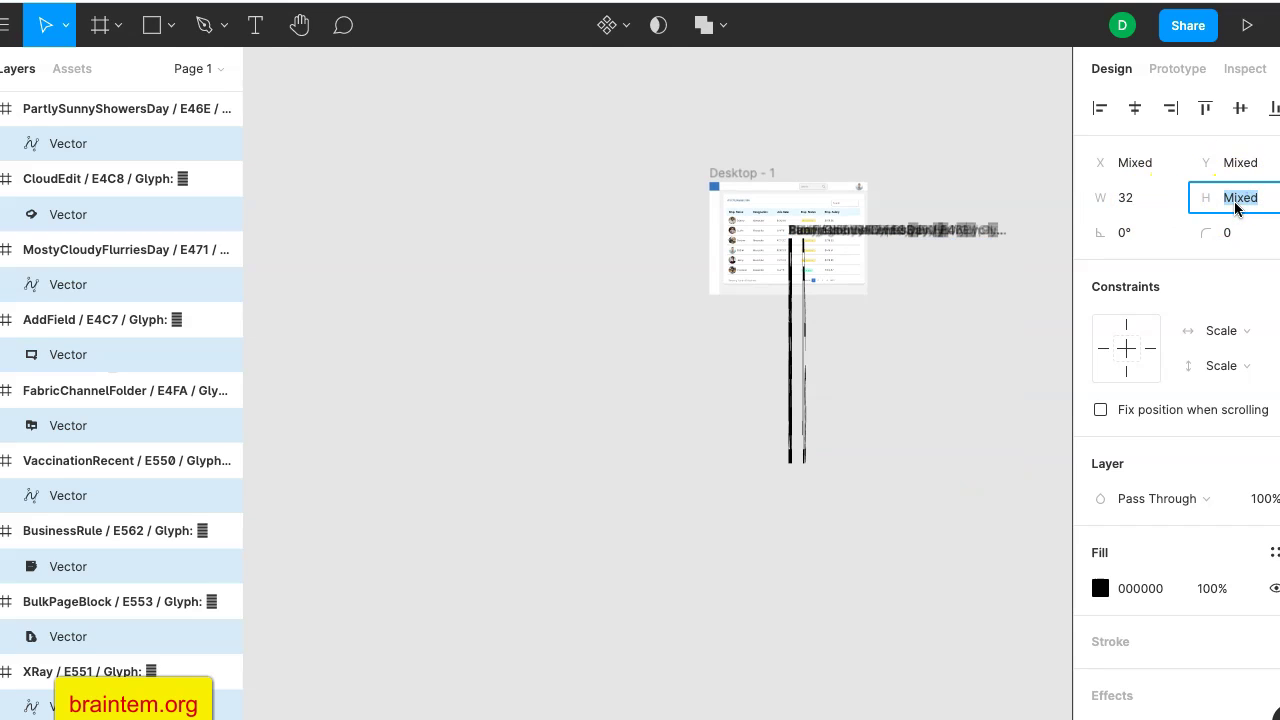
text(32)
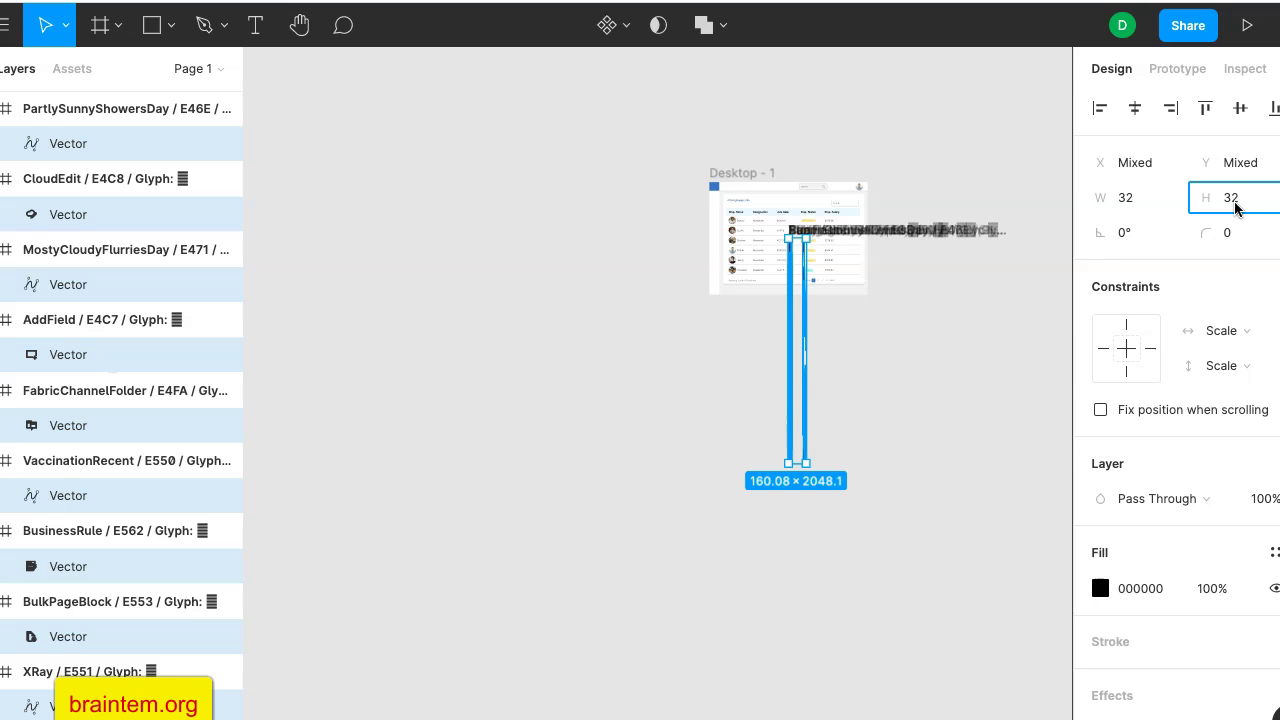
key(Return)
Move the selected icon vectors out of their frames into the white sidebar of Desktop - 1, just below the blue logo block.
scroll(840, 325, up, 10)
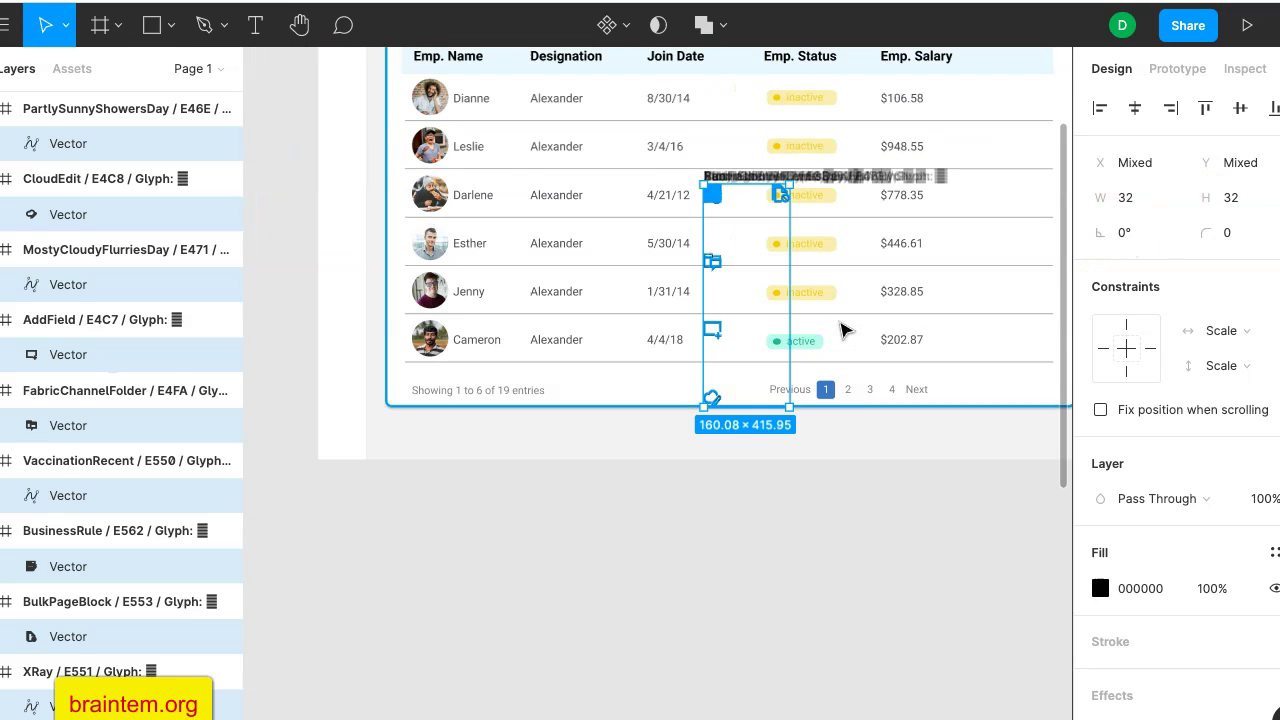
scroll(840, 330, up, 6)
scroll(840, 330, left, 5)
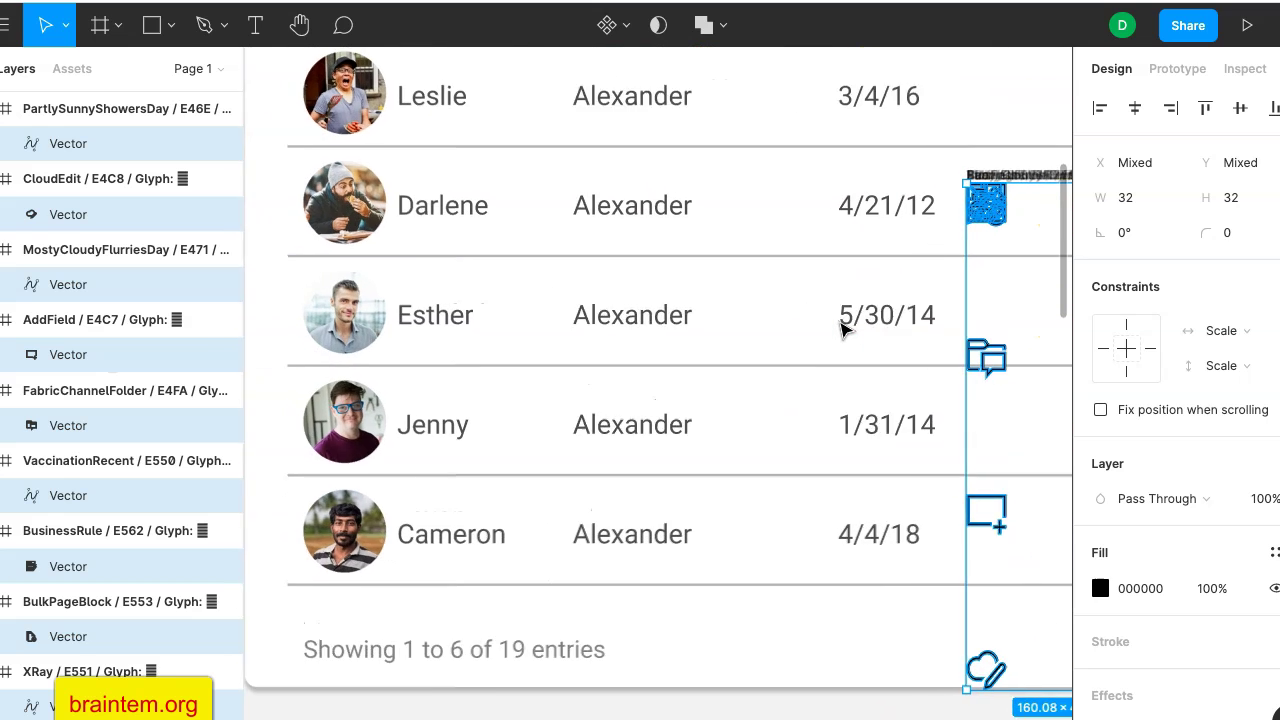
scroll(840, 330, up, 3)
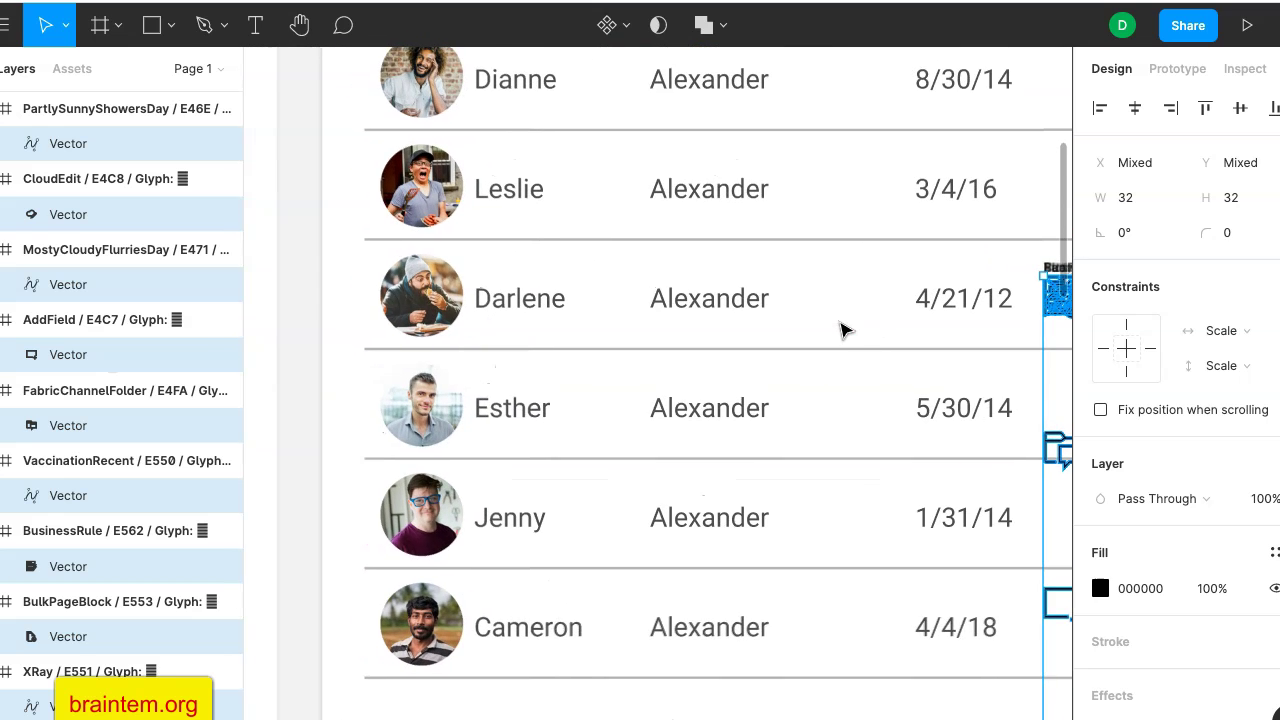
scroll(840, 330, right, 3)
drag(982, 286, 290, 326)
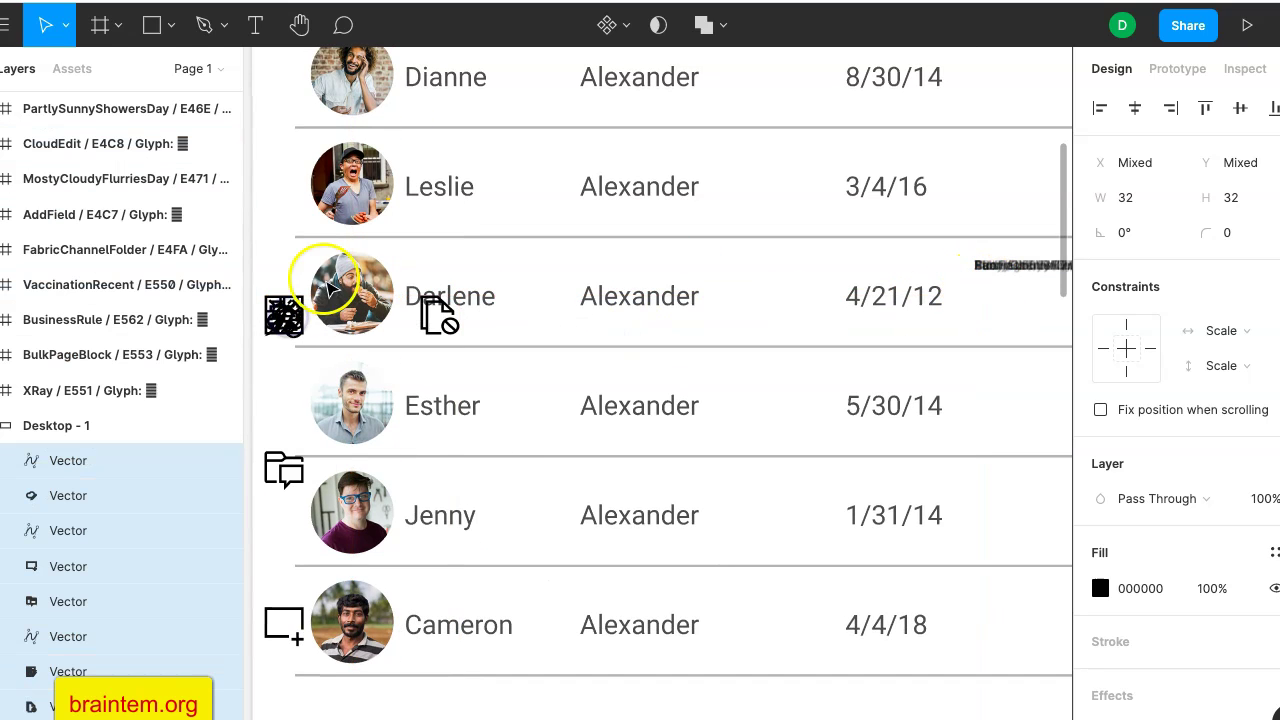
scroll(380, 237, left, 5)
scroll(380, 237, up, 3)
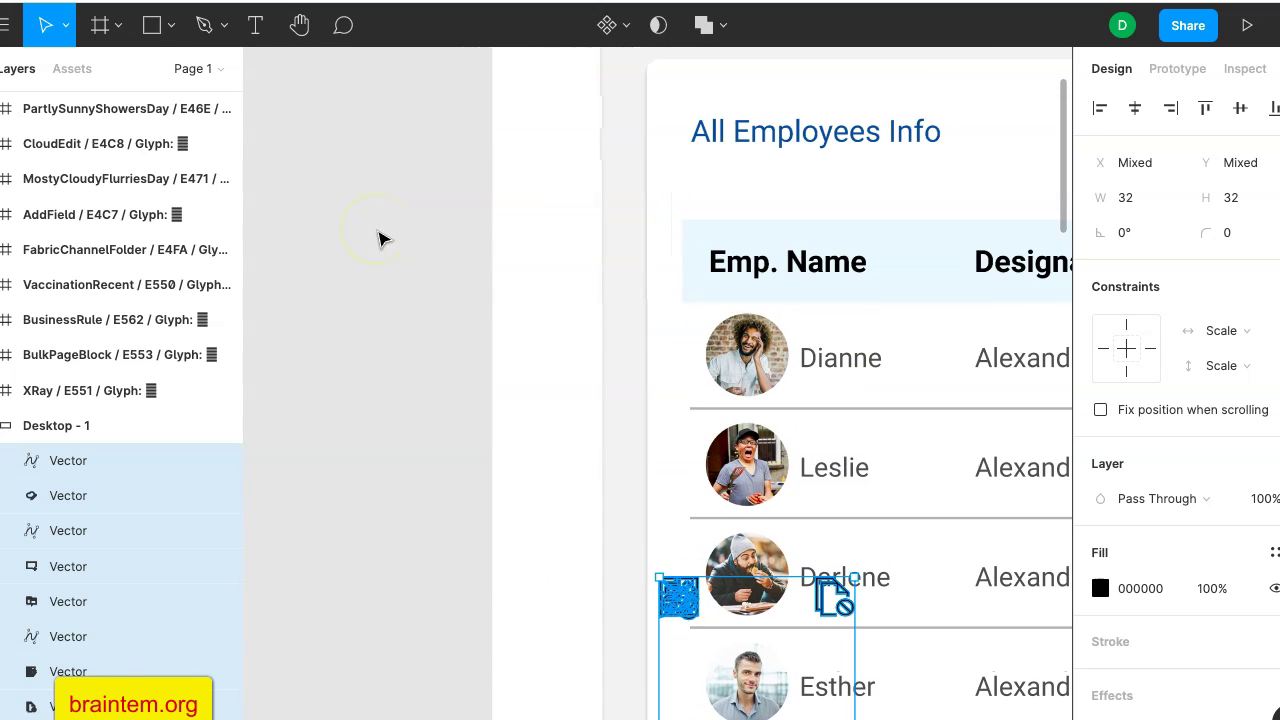
drag(677, 591, 542, 134)
scroll(665, 167, up, 4)
scroll(665, 167, left, 1)
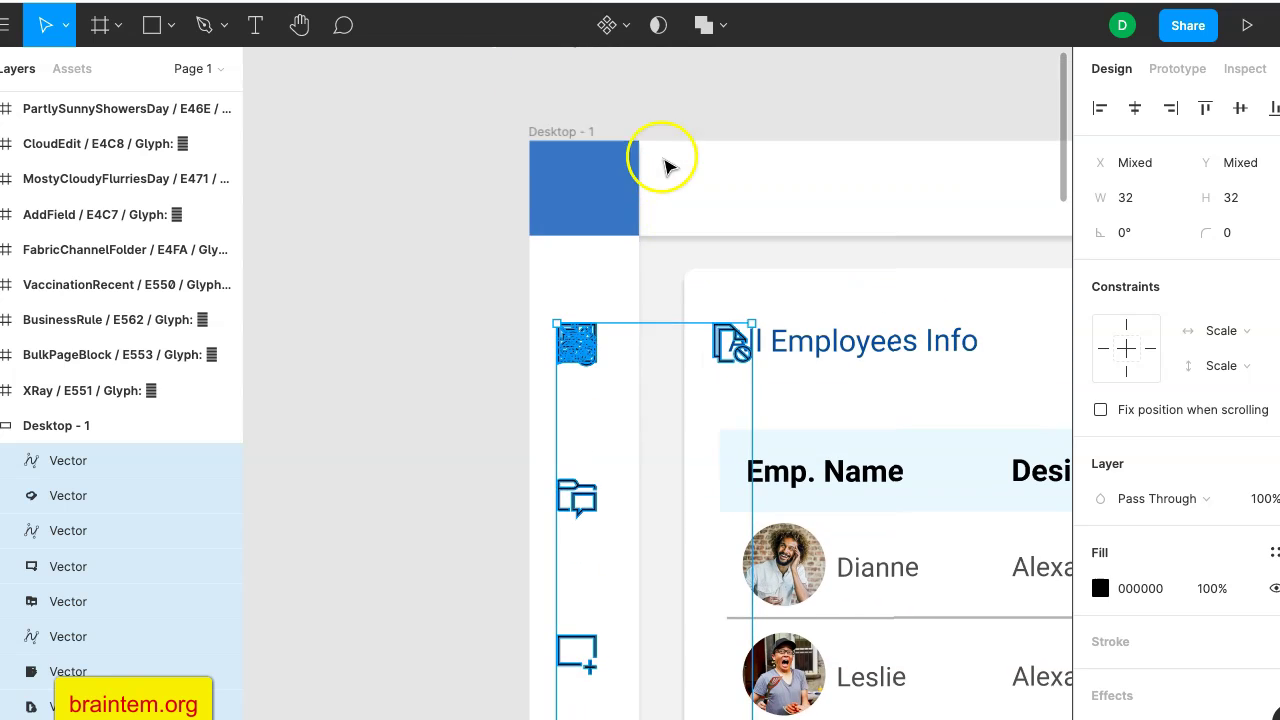
drag(577, 343, 578, 326)
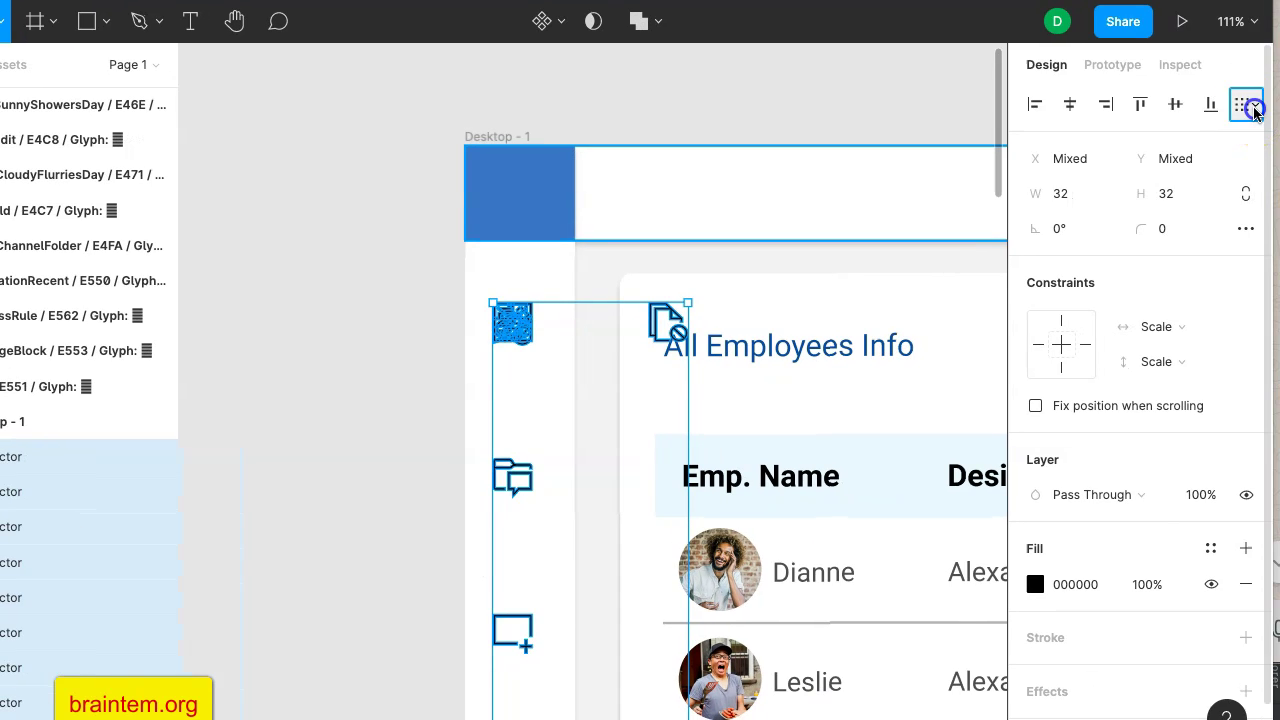
Distribute the selected icons with equal vertical spacing along the sidebar.
click(1254, 112)
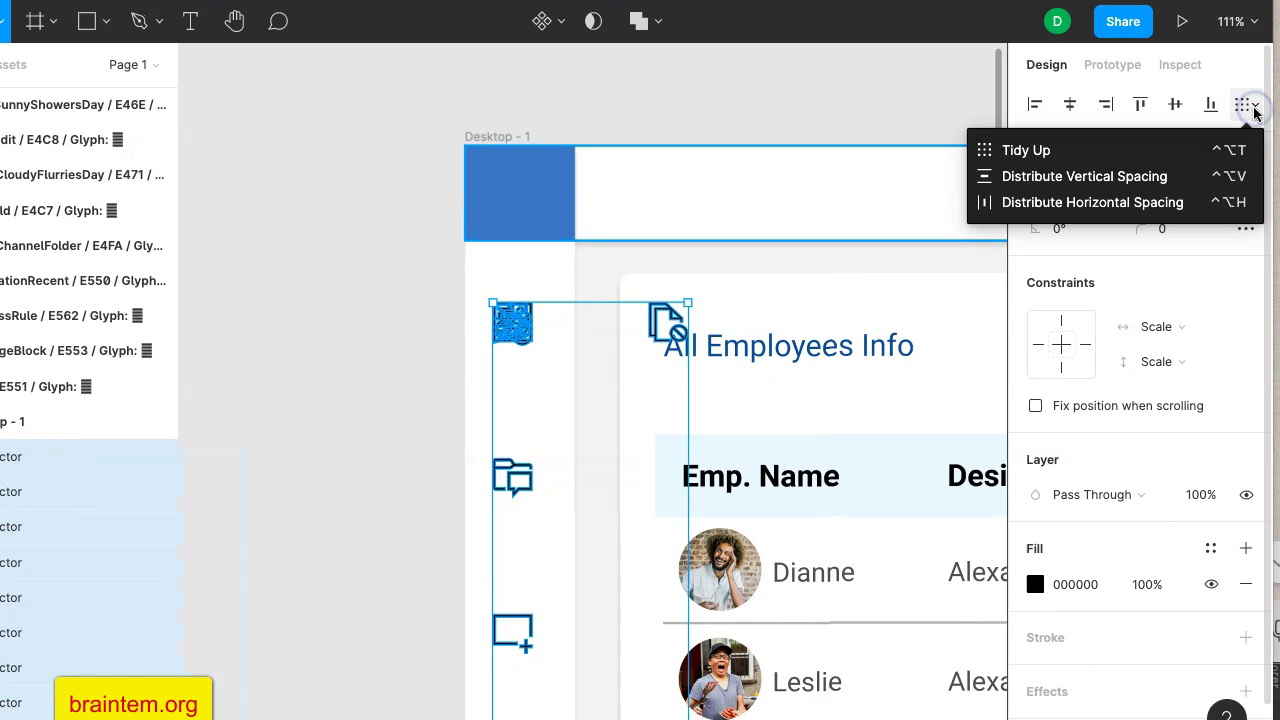
click(1190, 176)
scroll(586, 532, down, 3)
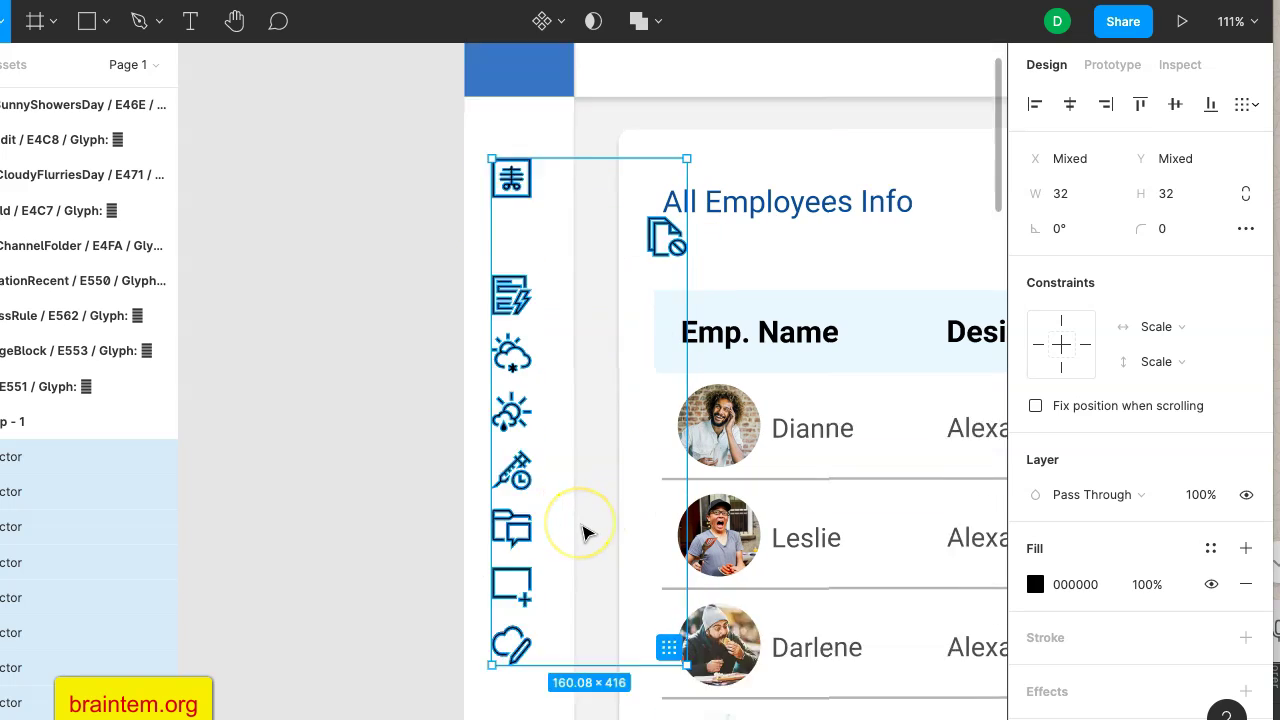
scroll(586, 532, down, 2)
scroll(586, 510, up, 1)
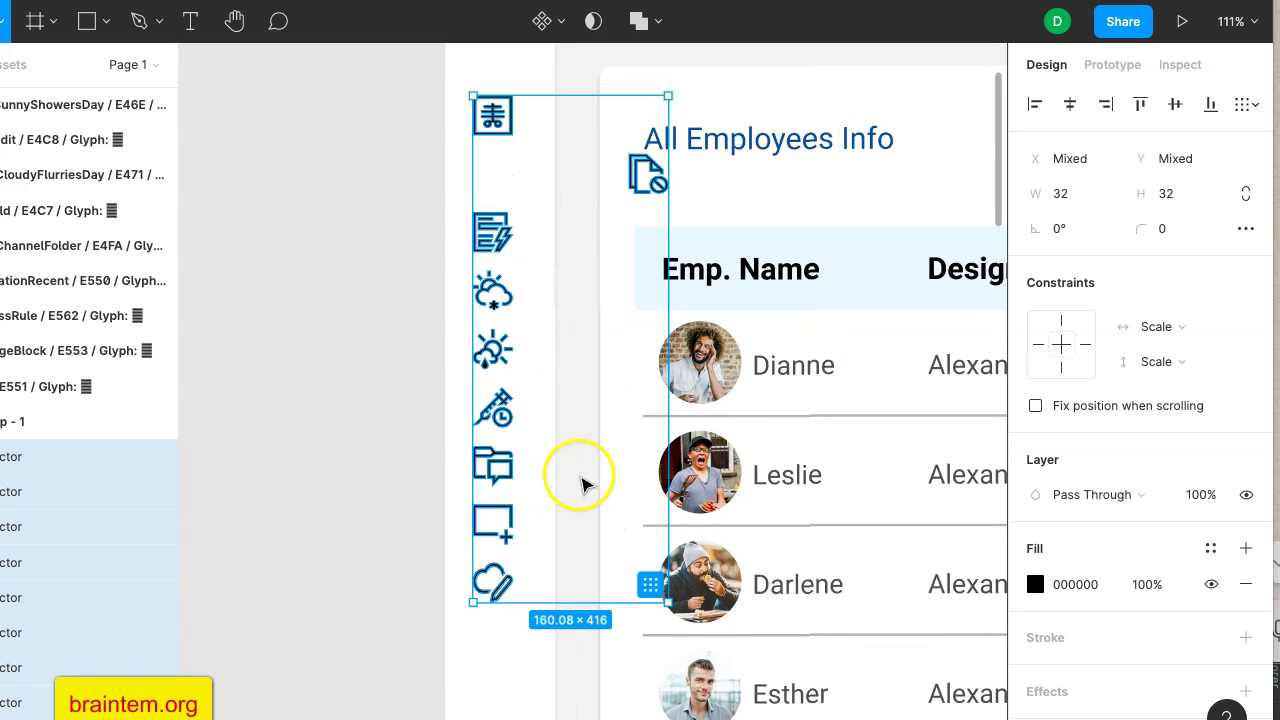
Move the blocked-page icon from beside the table heading into the sidebar, beneath the cloud-edit icon at the end of the column.
click(648, 182)
drag(632, 197, 500, 665)
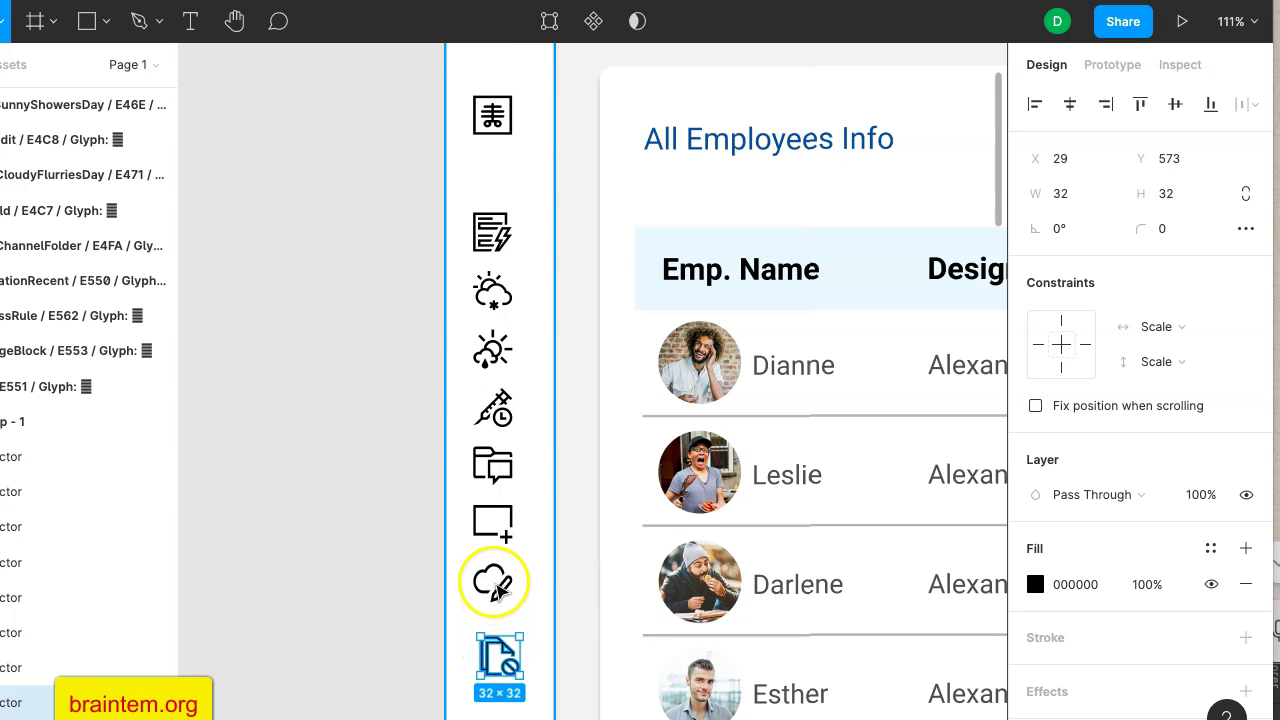
click(497, 587)
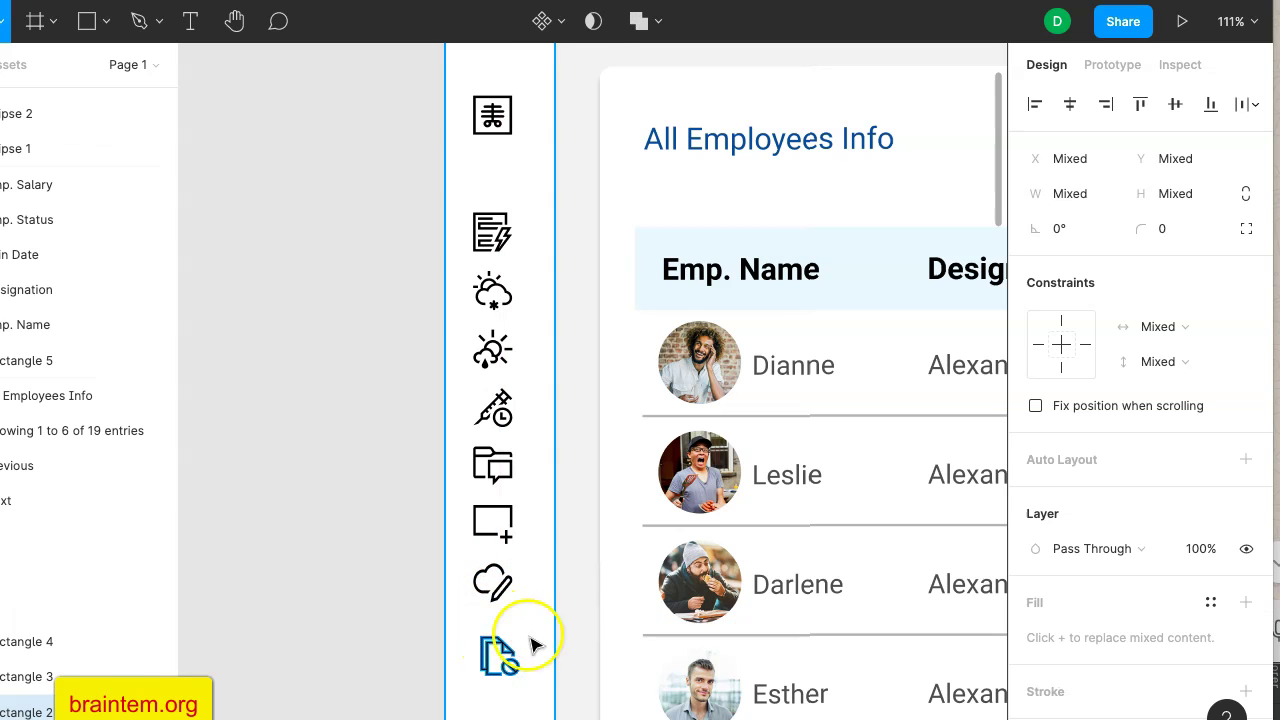
click(582, 602)
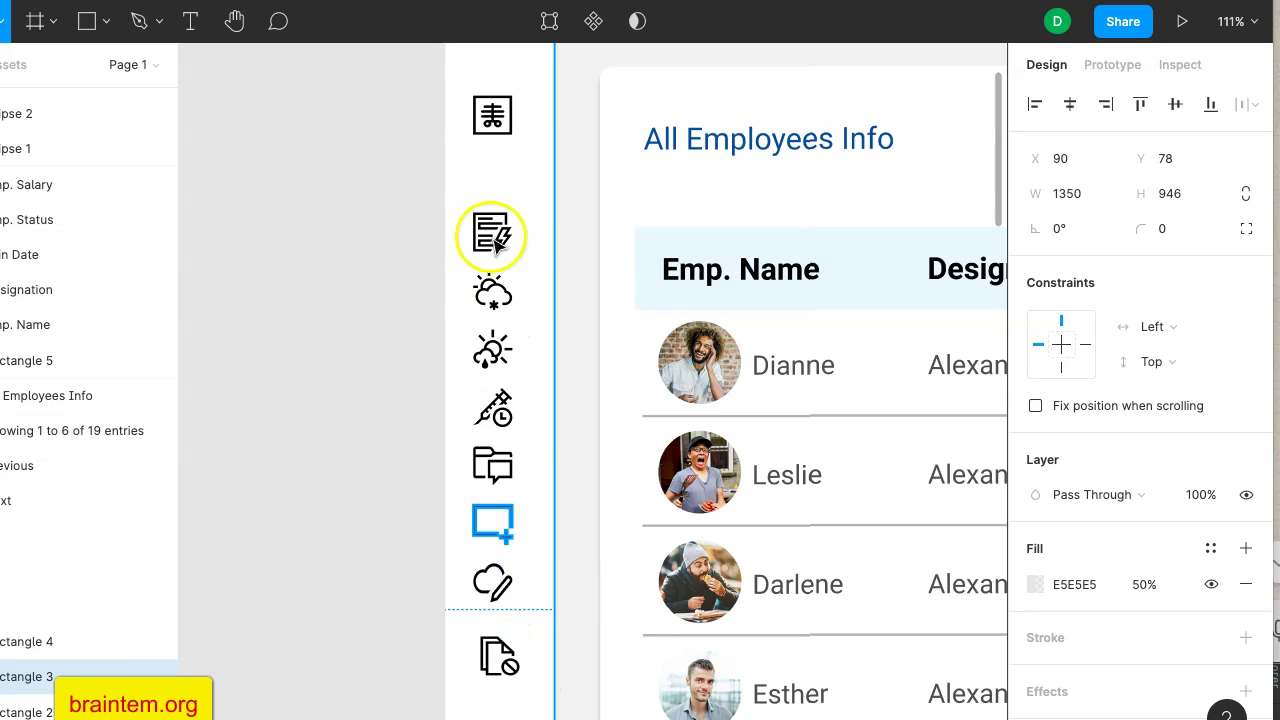
Move the X-ray icon down in the sidebar, closer to the business-rule icon, to close the gap in the column.
click(497, 120)
drag(497, 120, 491, 160)
scroll(480, 150, up, 1)
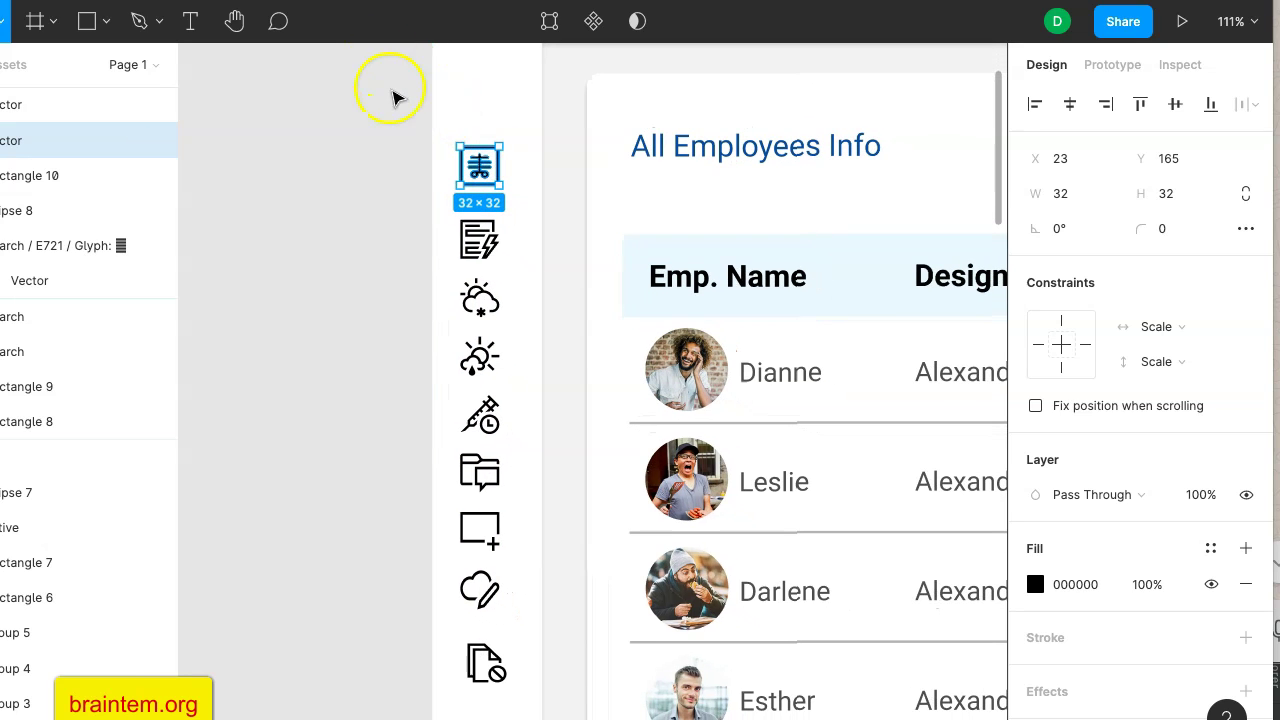
click(391, 186)
scroll(391, 190, down, 10)
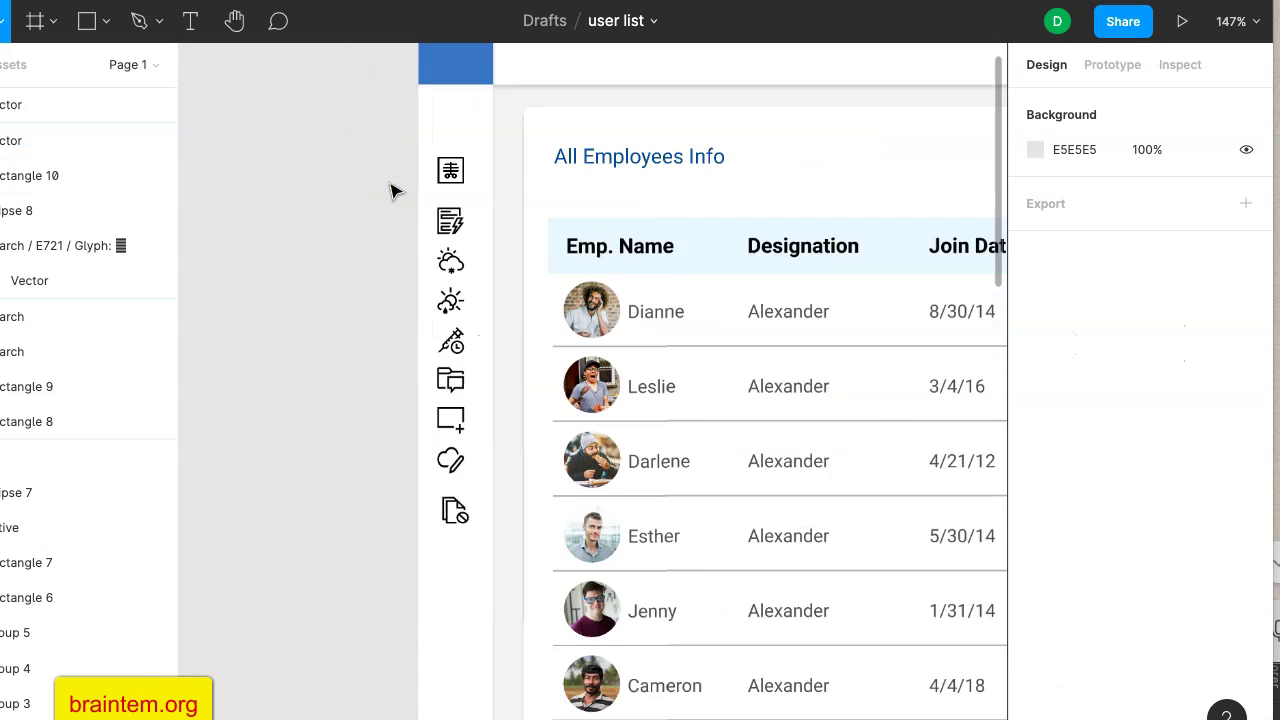
scroll(391, 190, up, 5)
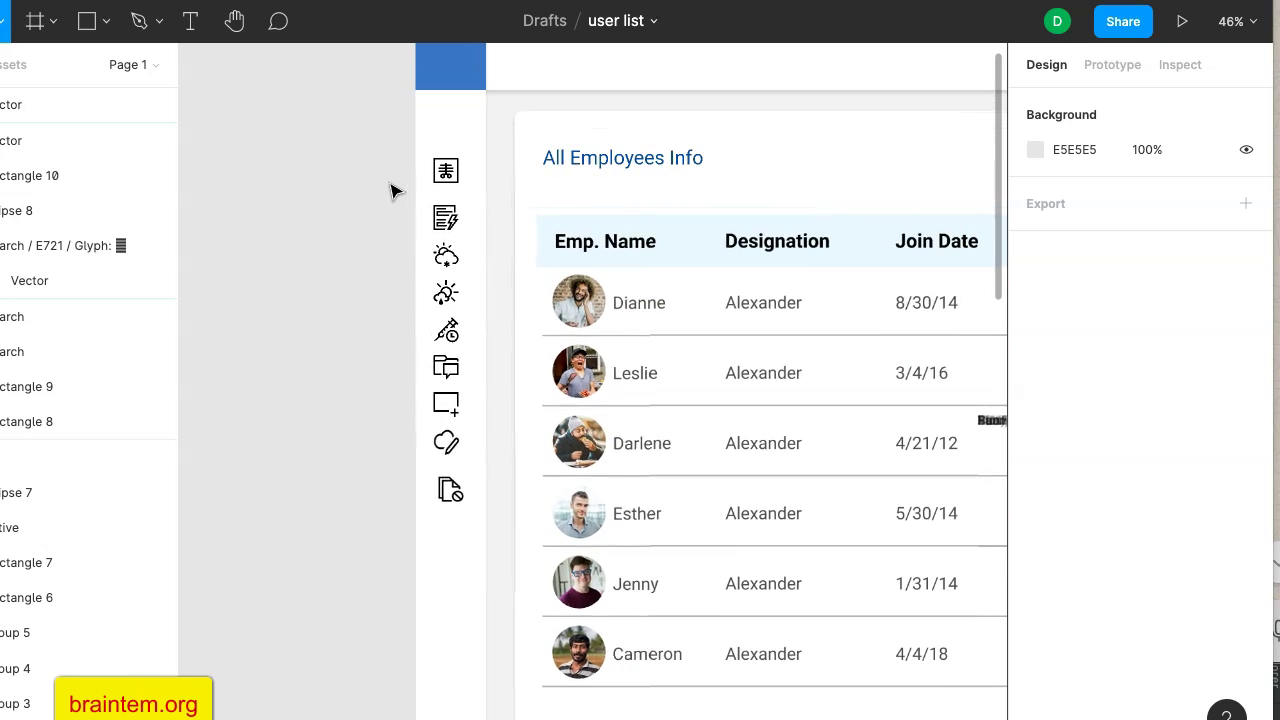
Duplicate the sidebar's snowy cloud icon and place the copy in the middle of the blue logo block, at X 23, Y 23.
click(440, 405)
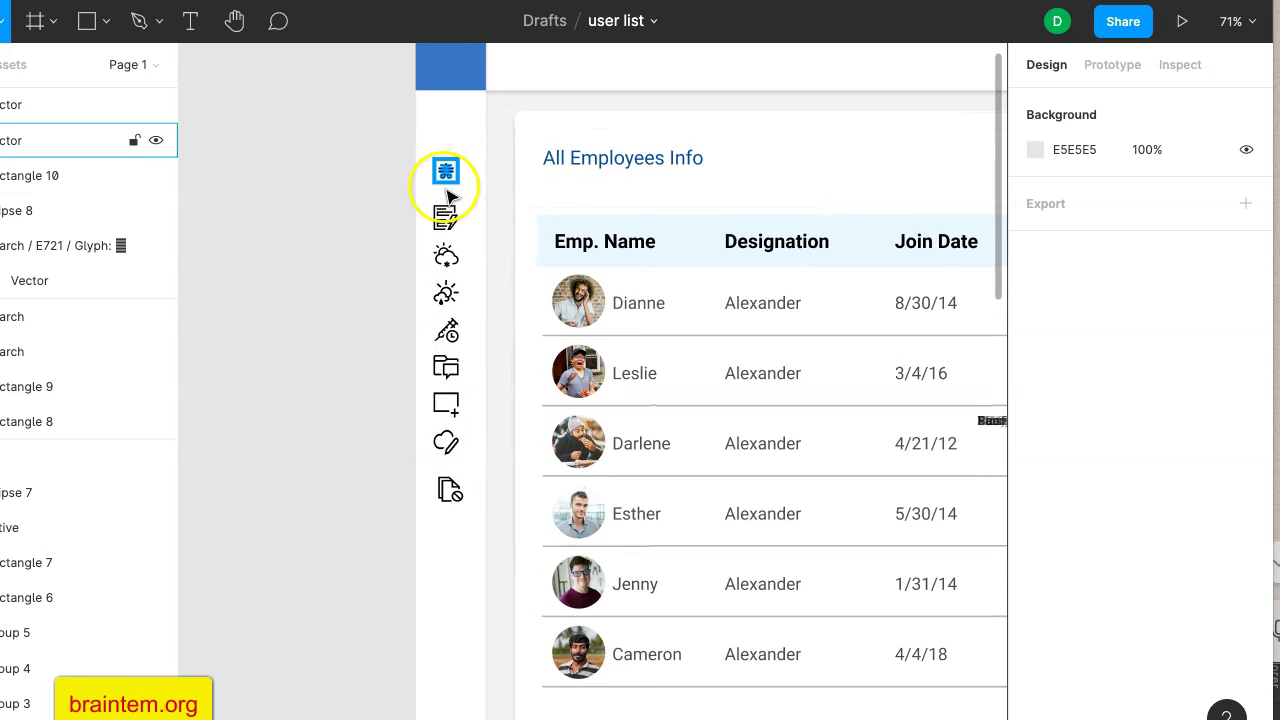
click(445, 256)
key(ctrl+d)
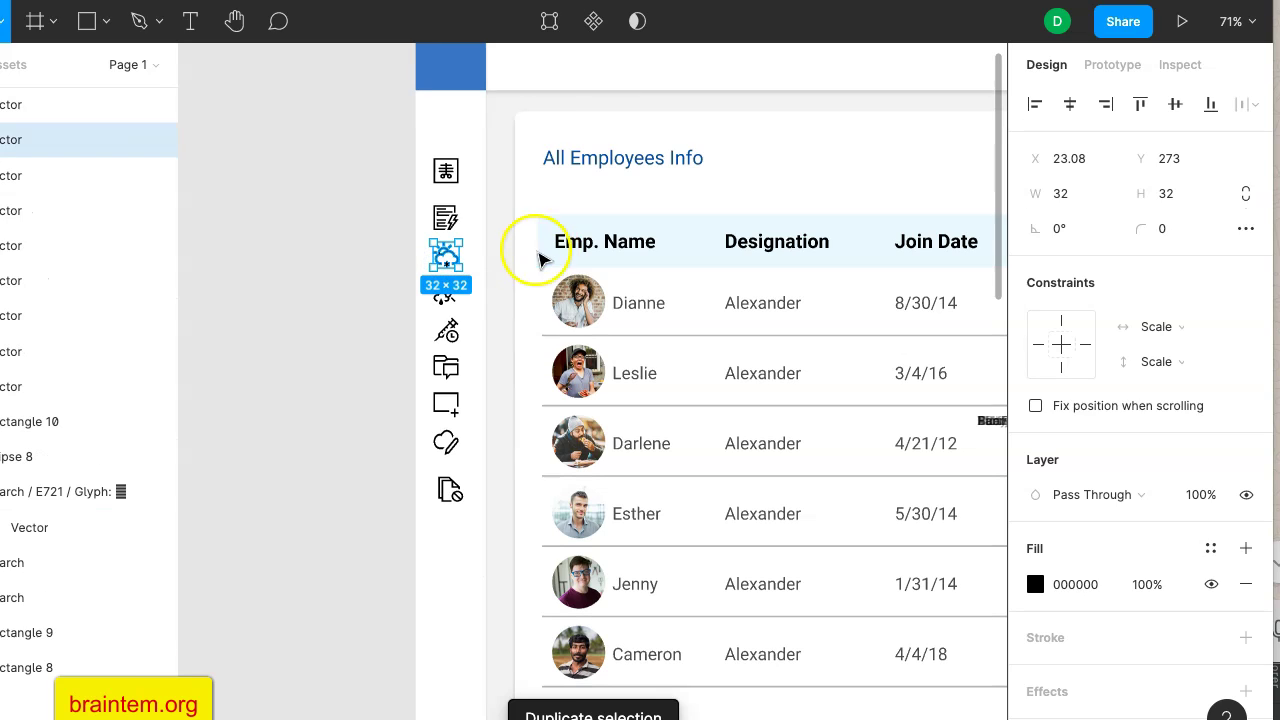
scroll(492, 234, up, 3)
drag(447, 372, 443, 189)
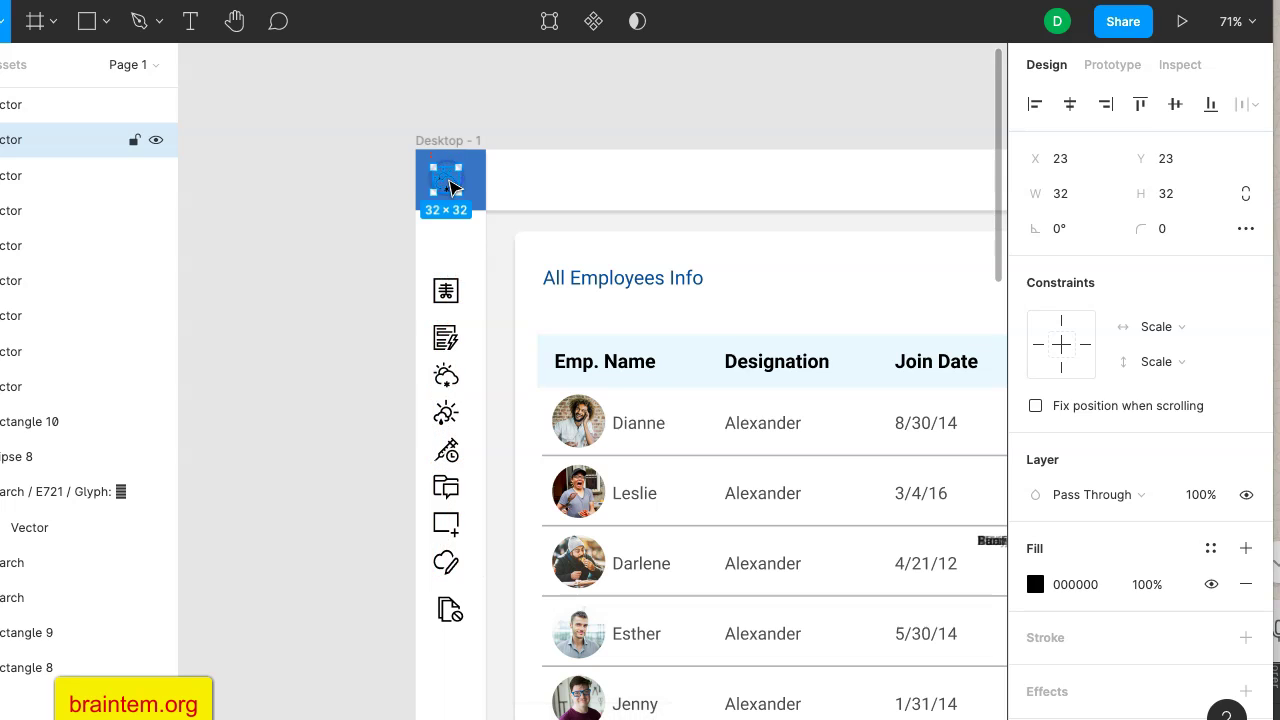
Resize the cloud icon on the blue logo block to 40 × 40 and fill it with white FFFFFF.
click(498, 288)
click(451, 180)
click(1062, 193)
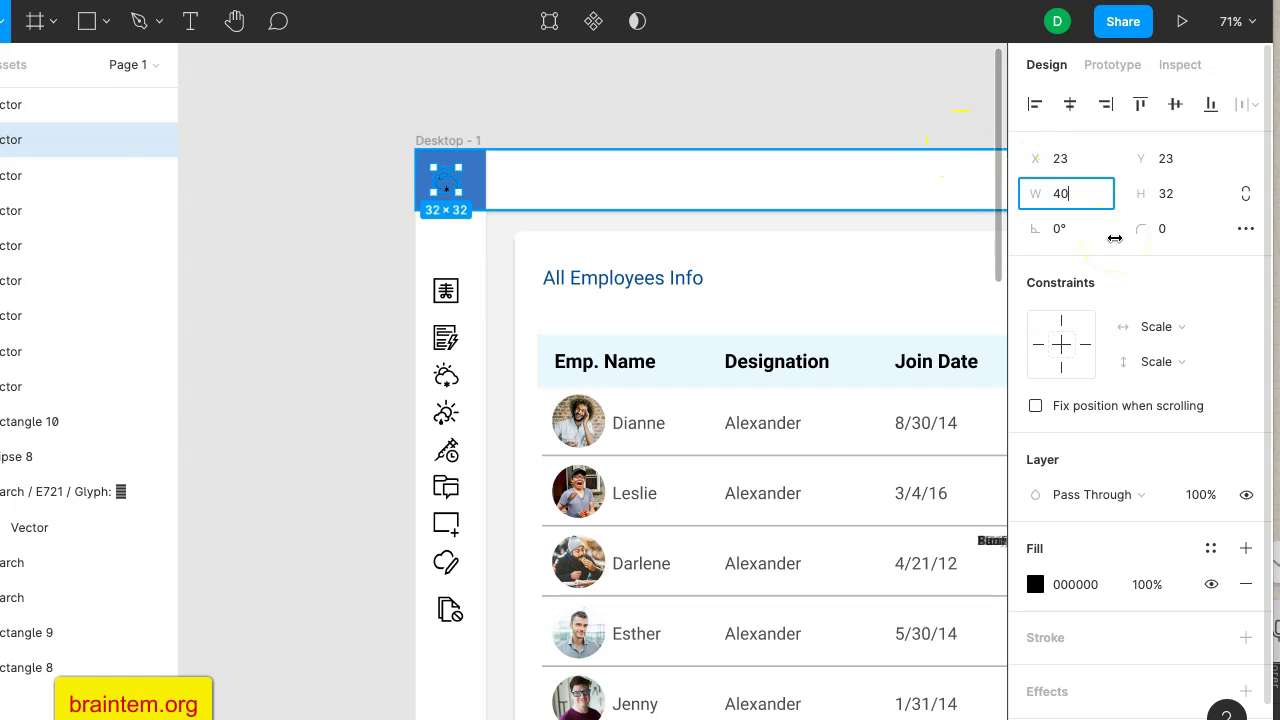
click(1170, 193)
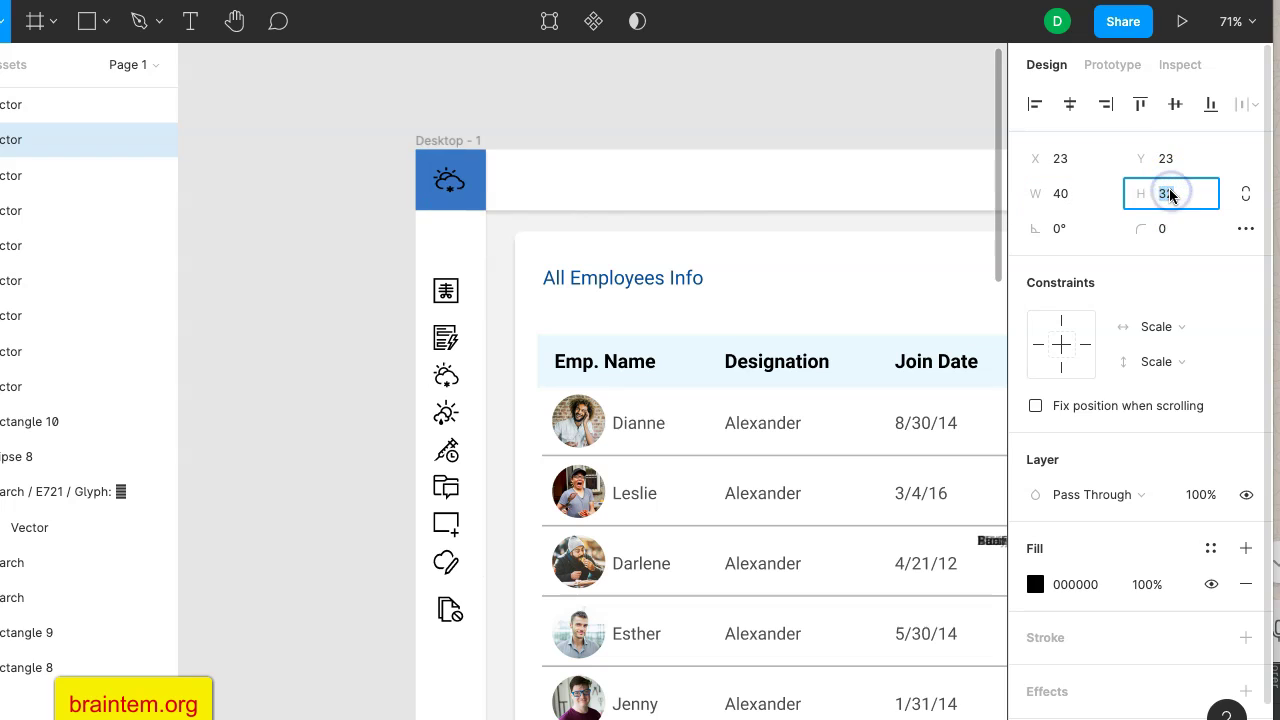
key(Return)
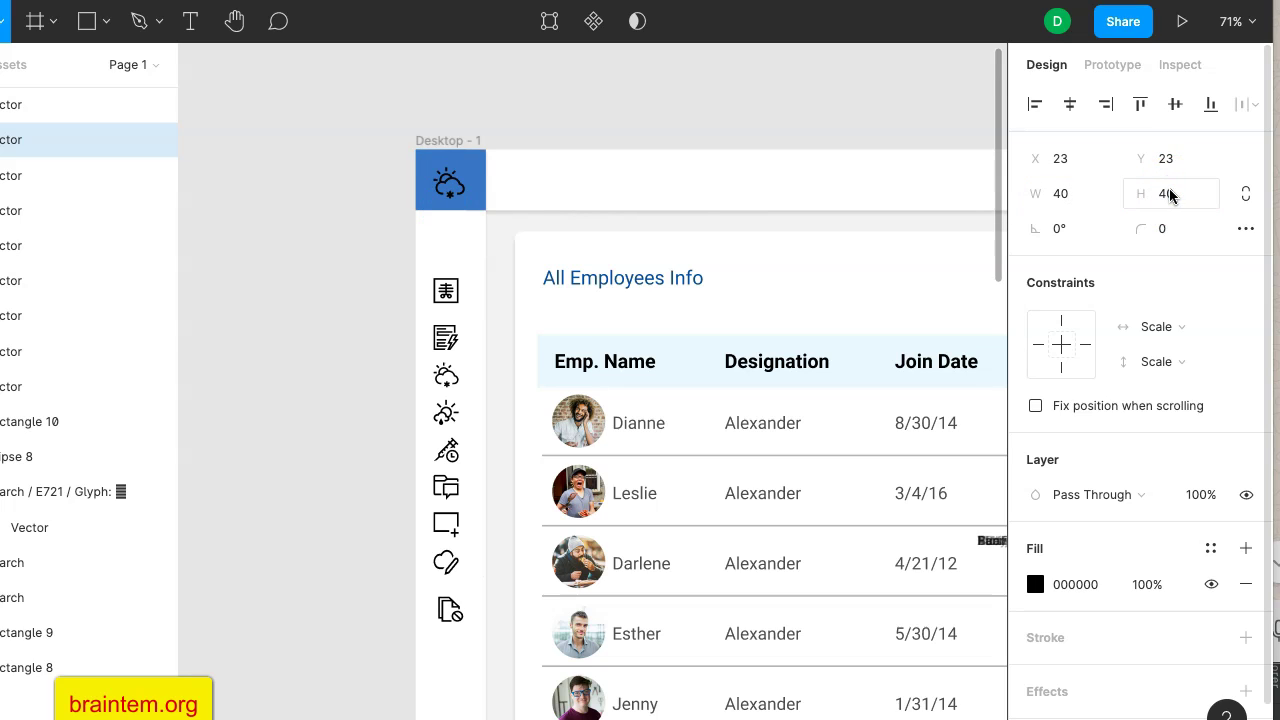
click(1037, 585)
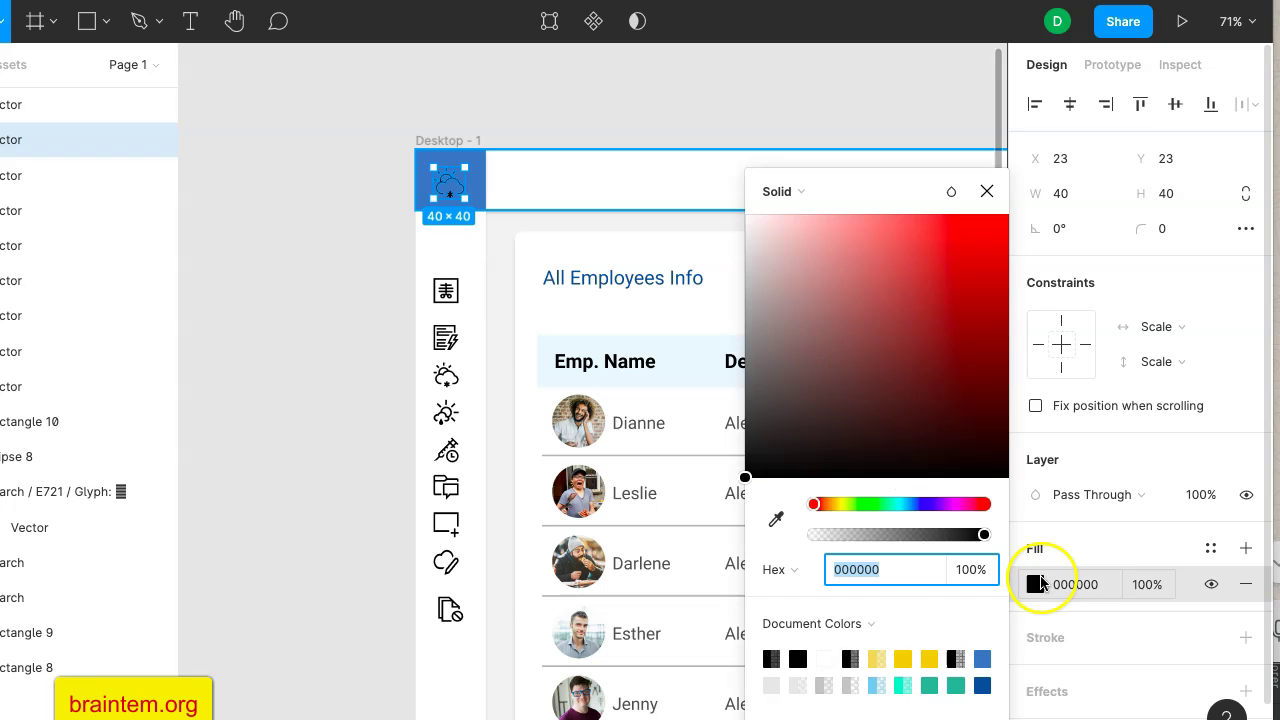
click(826, 658)
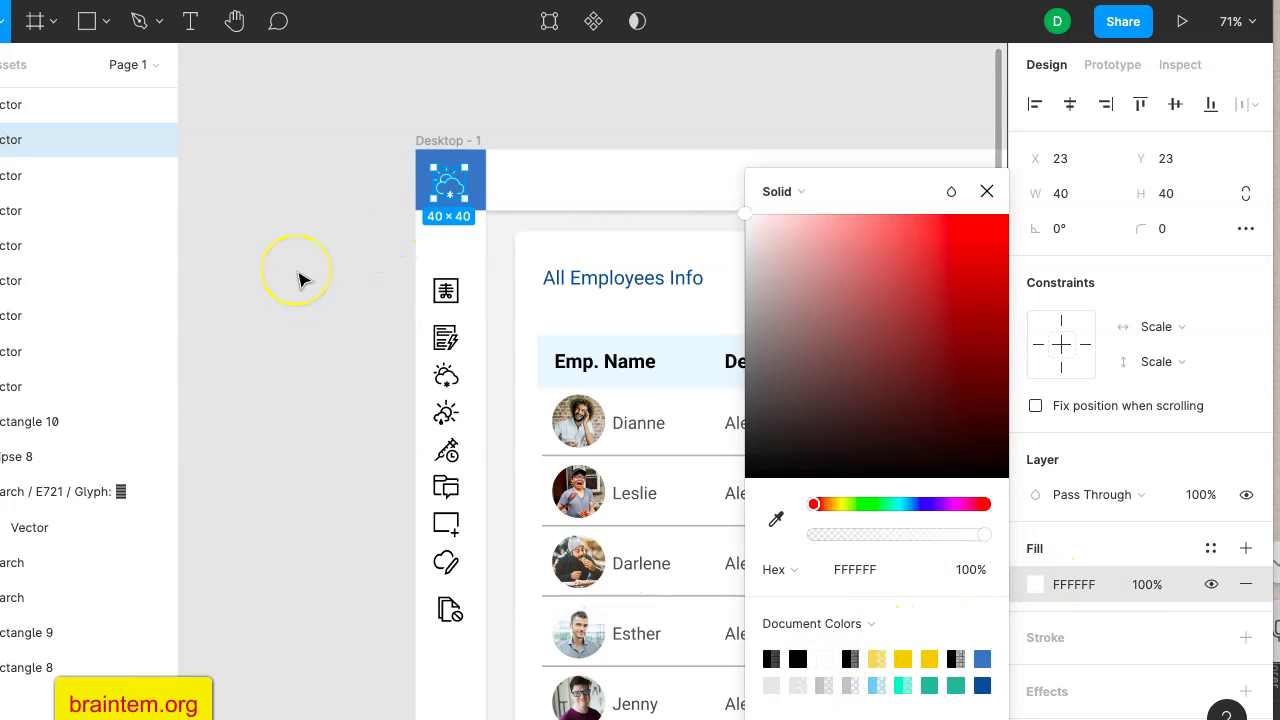
Nudge the white cloud icon on the blue logo block up to Y 18.
key(Up)
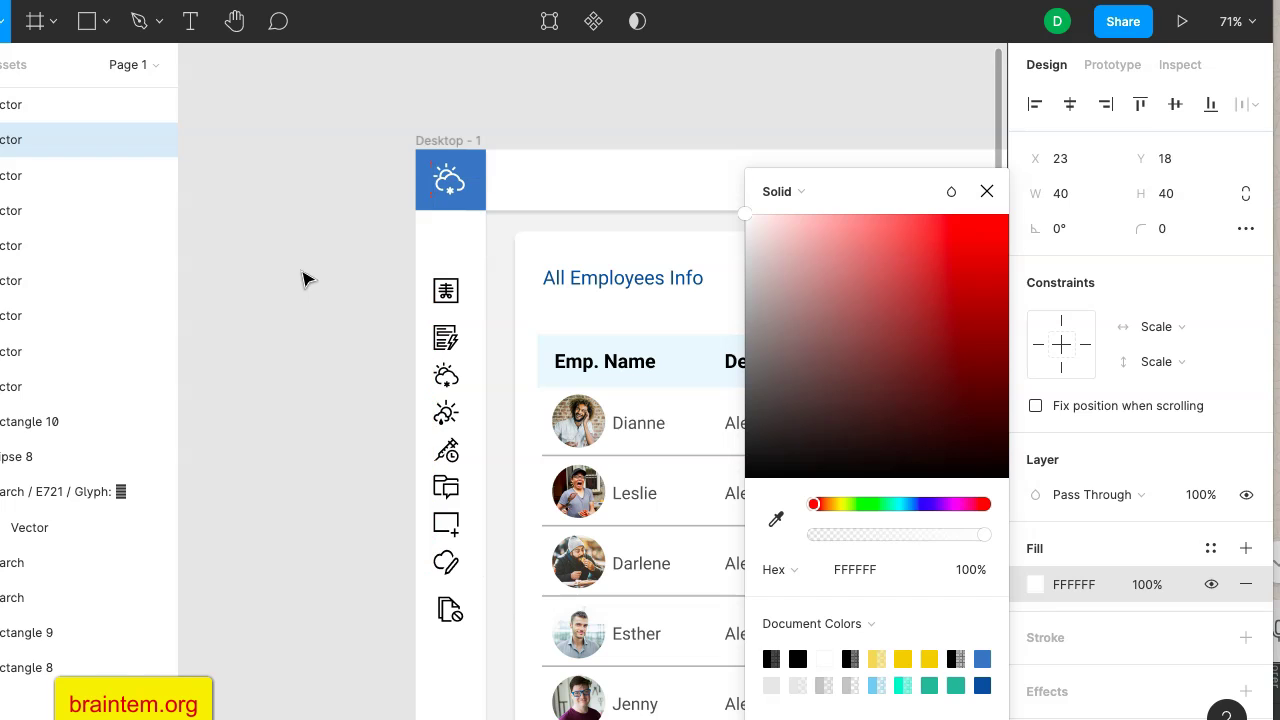
click(350, 276)
click(368, 270)
Set the fill opacity of all nine black sidebar icons, from the X-ray icon to the blocked-page icon, to 50%.
click(445, 291)
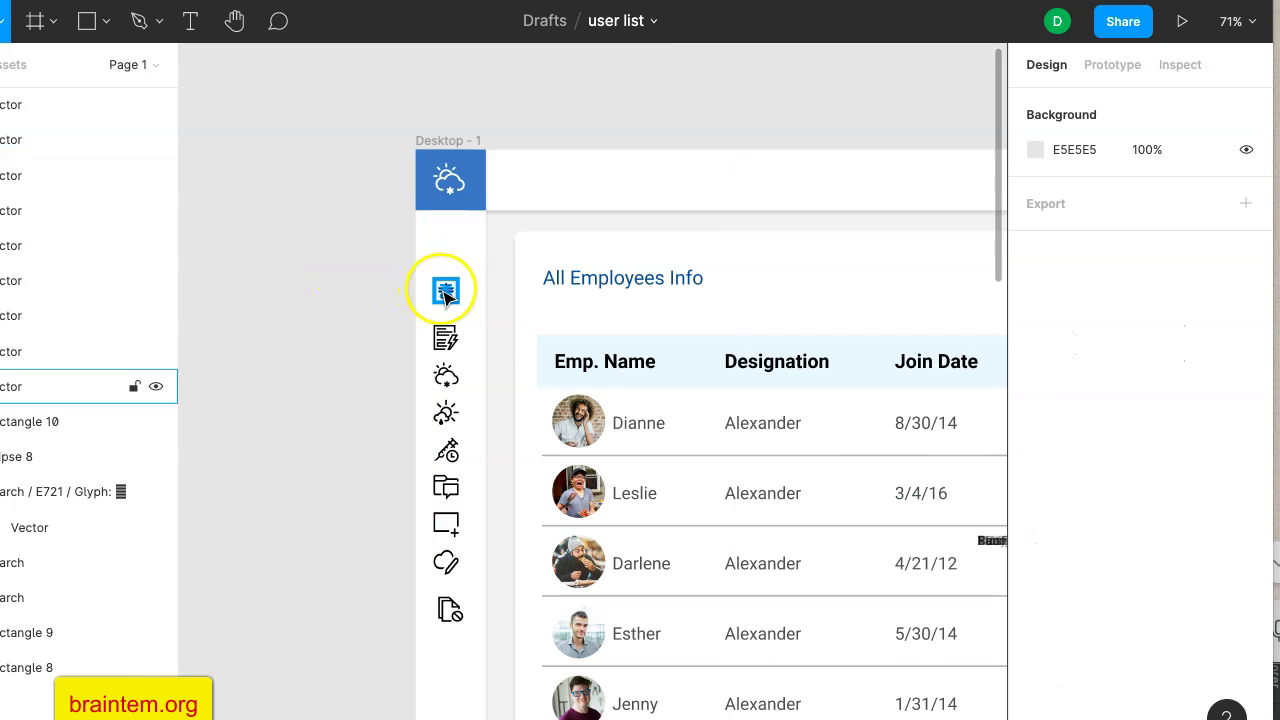
shift+click(447, 340)
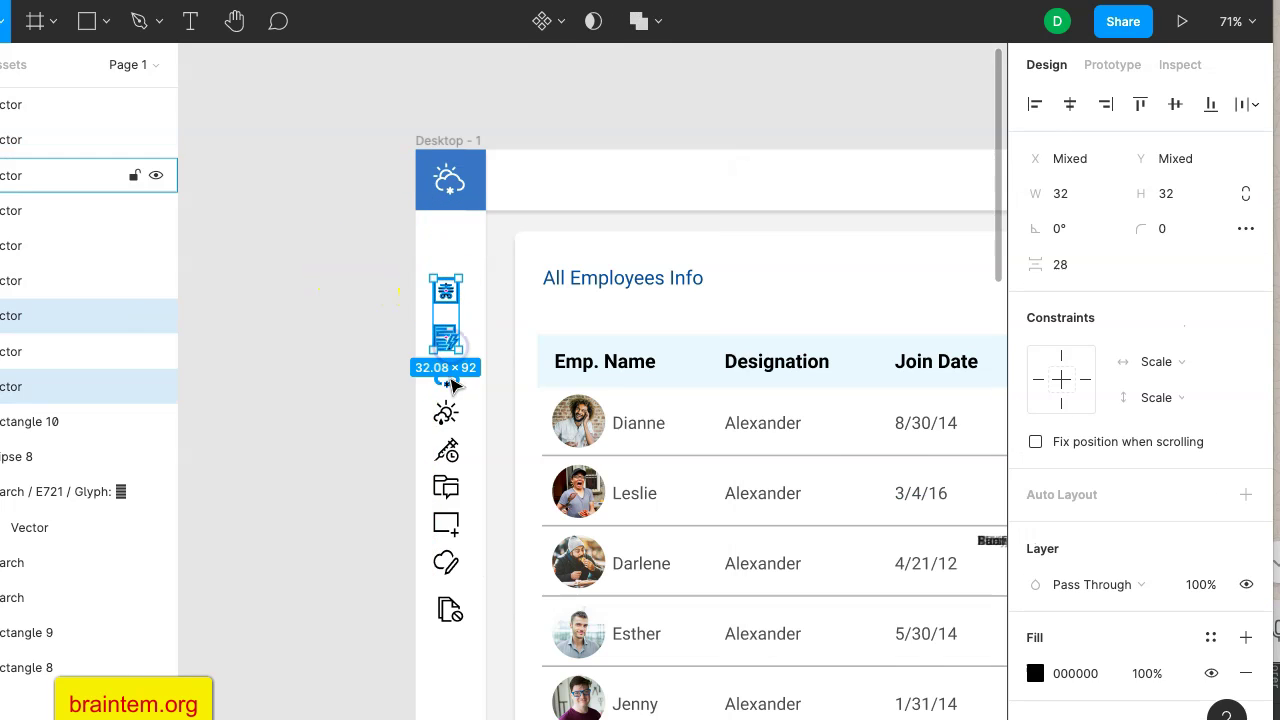
shift+click(449, 380)
shift+click(447, 414)
shift+click(447, 452)
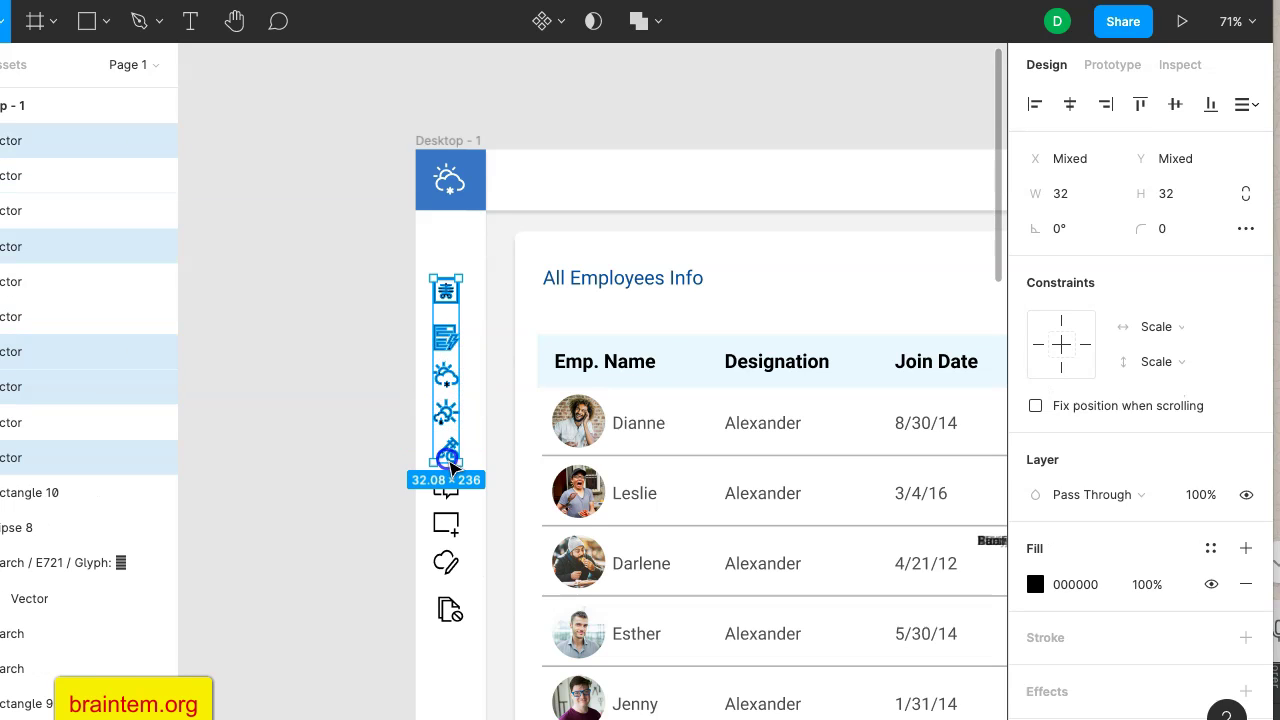
shift+click(447, 488)
shift+click(447, 524)
shift+click(447, 562)
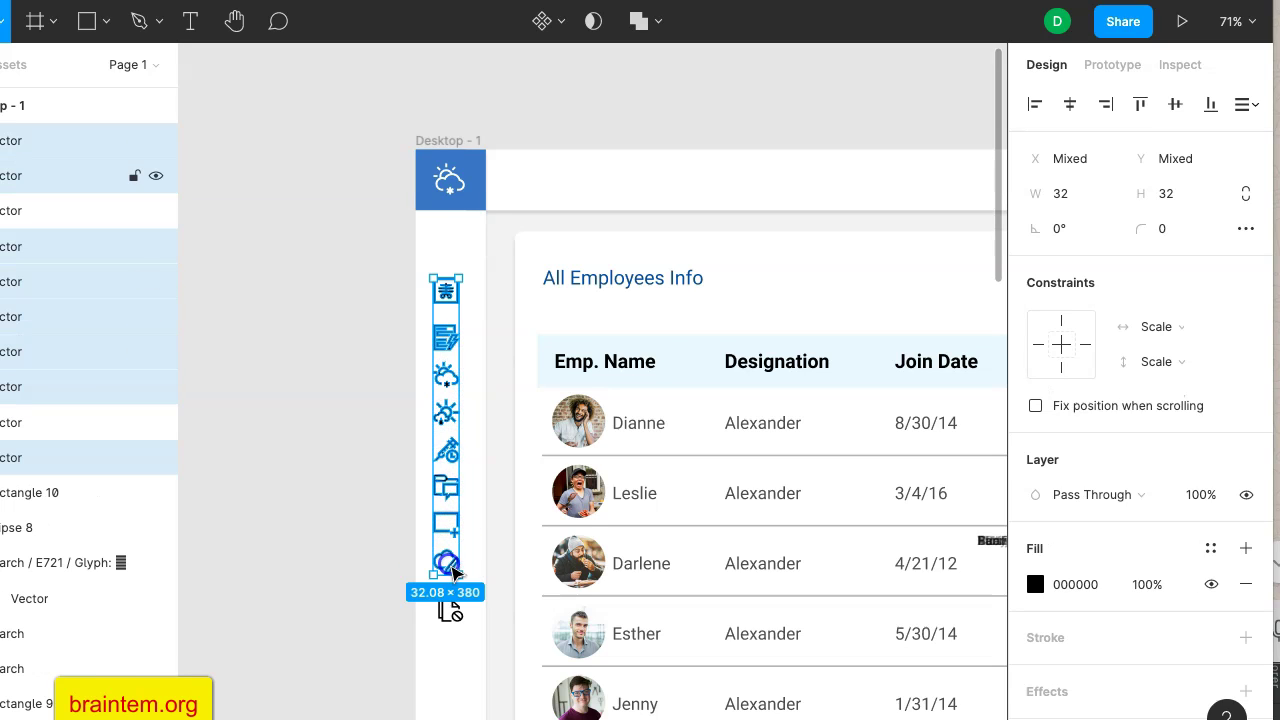
shift+click(449, 608)
click(1132, 586)
text(5)
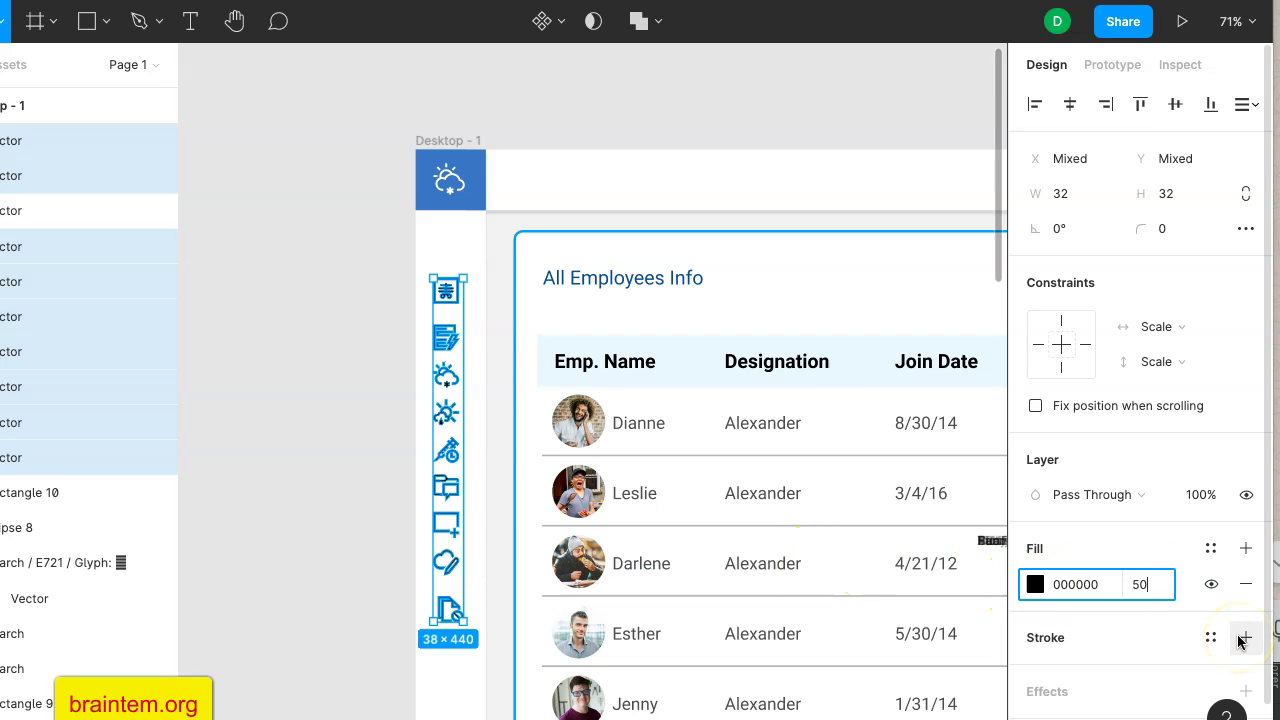
text(0)
key(Return)
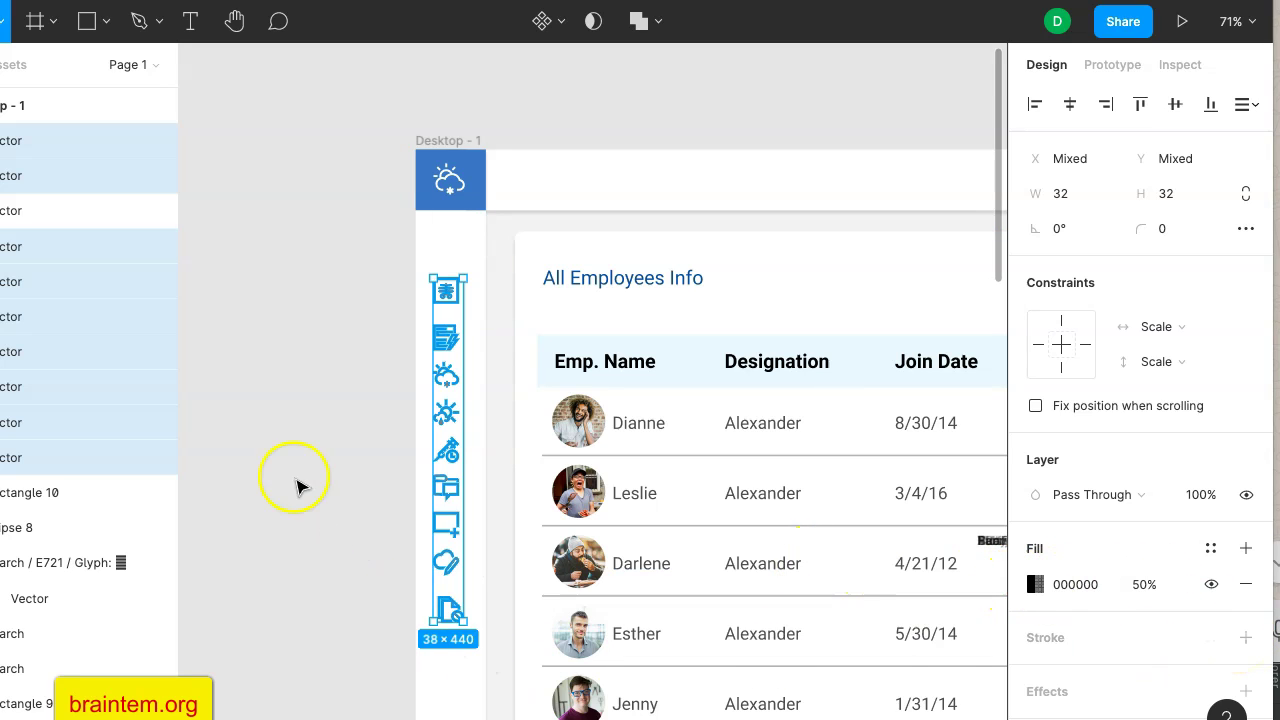
click(308, 432)
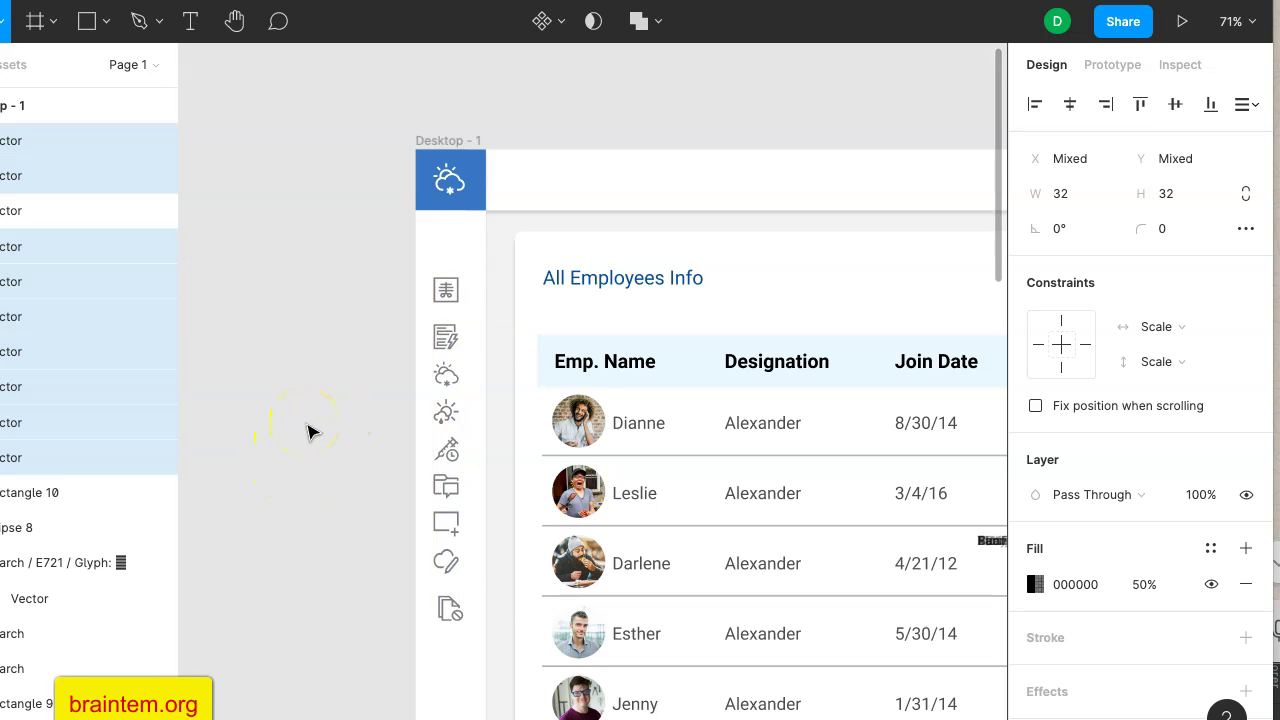
Move the nine sidebar icons up together towards the blue logo block, and move the X-ray icon further up to Y 105.
click(453, 291)
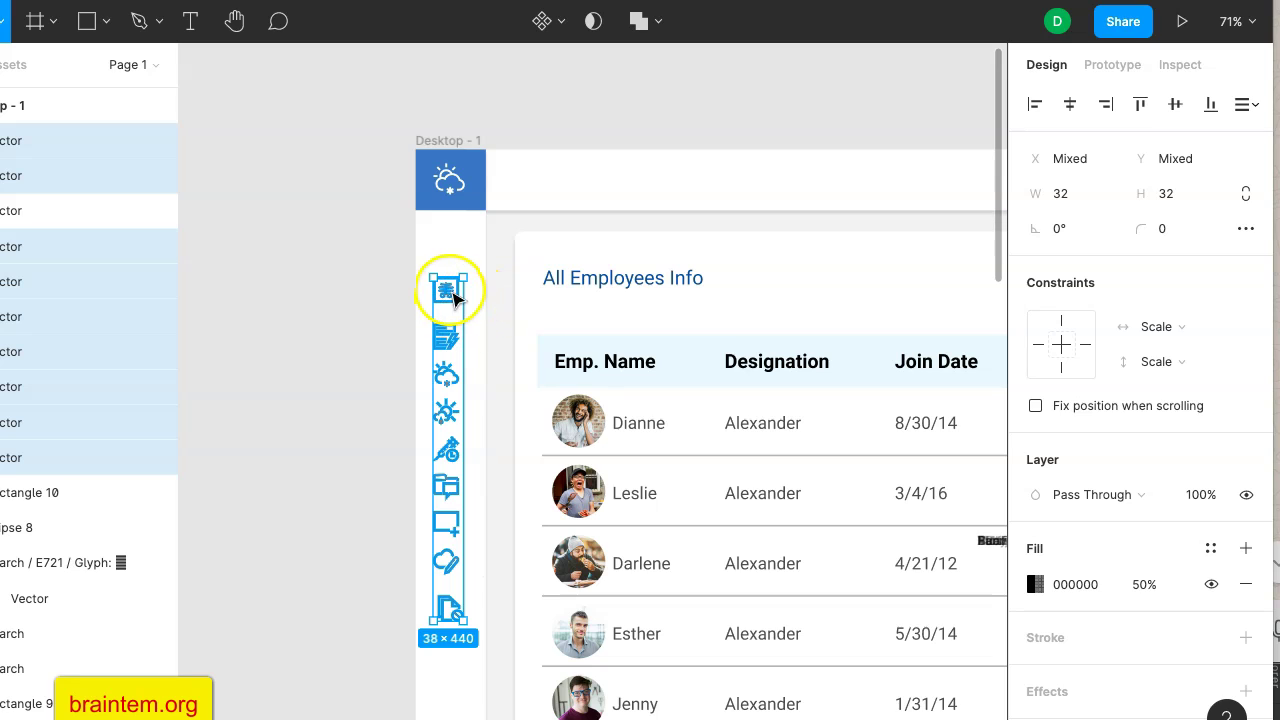
key(Up)
key(Up)
key(Up)
key(Up)
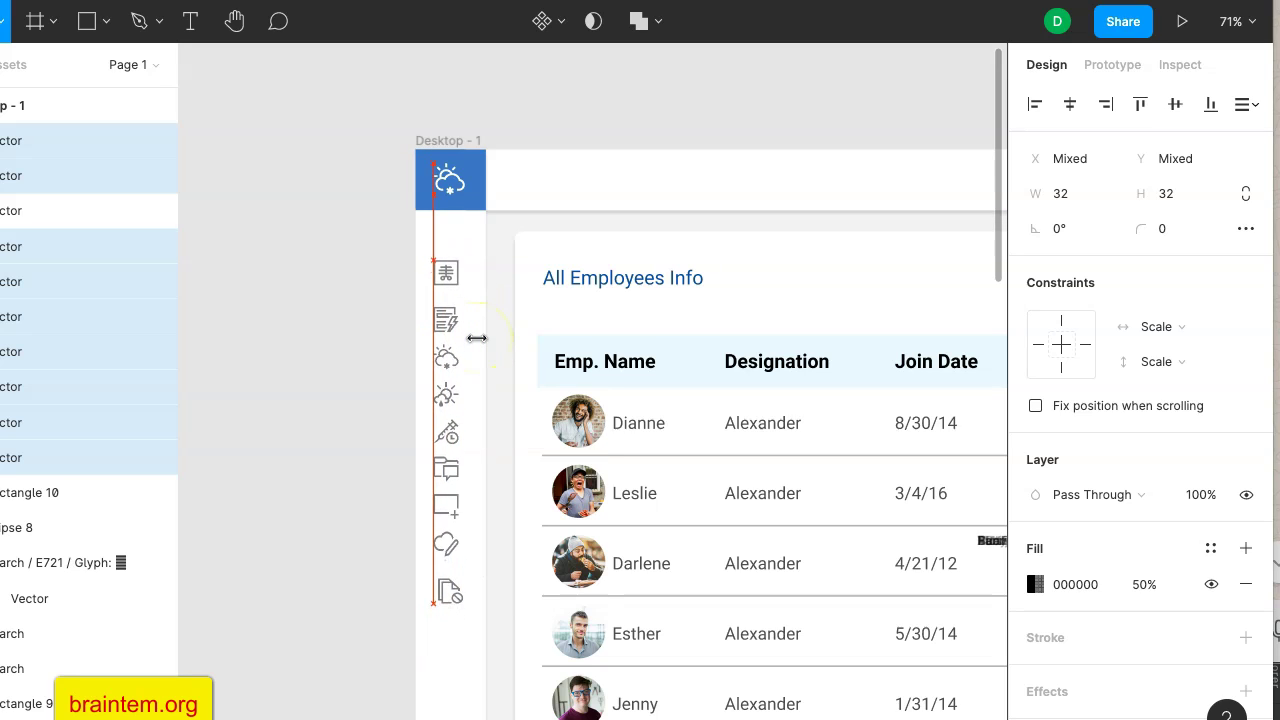
key(Up)
key(Up)
key(Up)
key(Up)
key(Up)
key(Up)
key(Up)
key(Up)
key(Up)
key(Up)
key(Up)
key(Up)
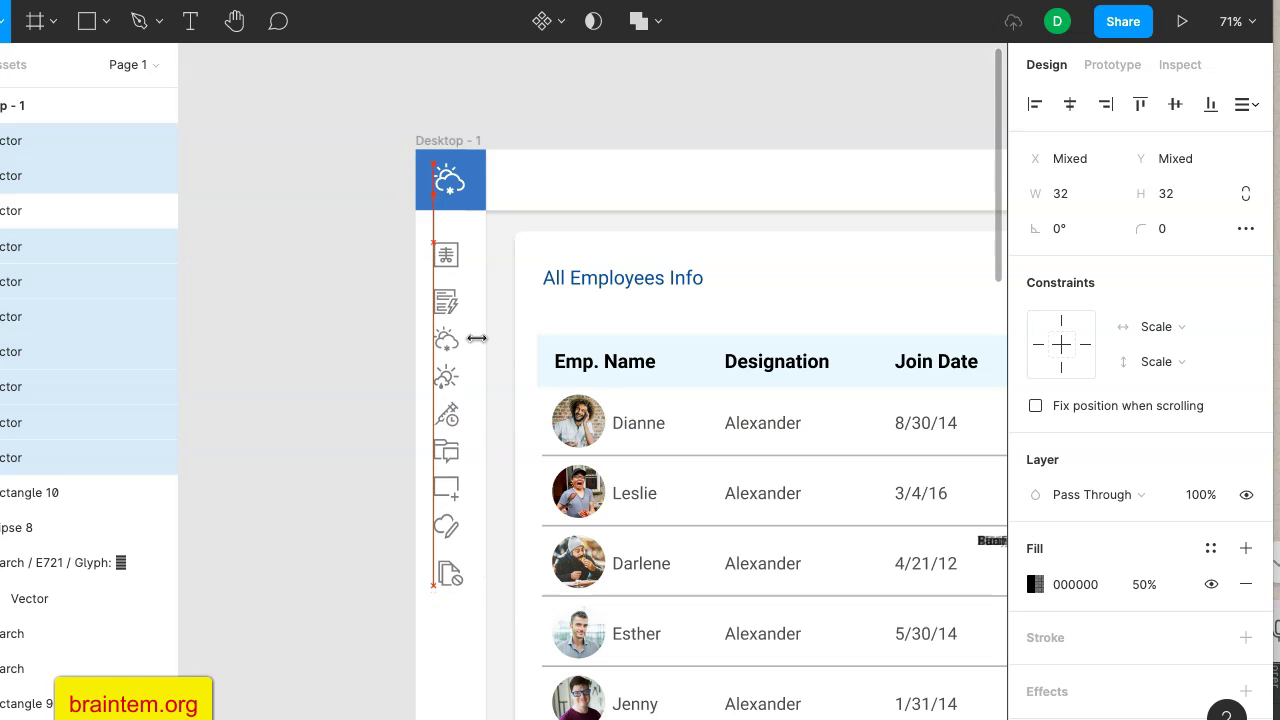
click(459, 369)
click(493, 316)
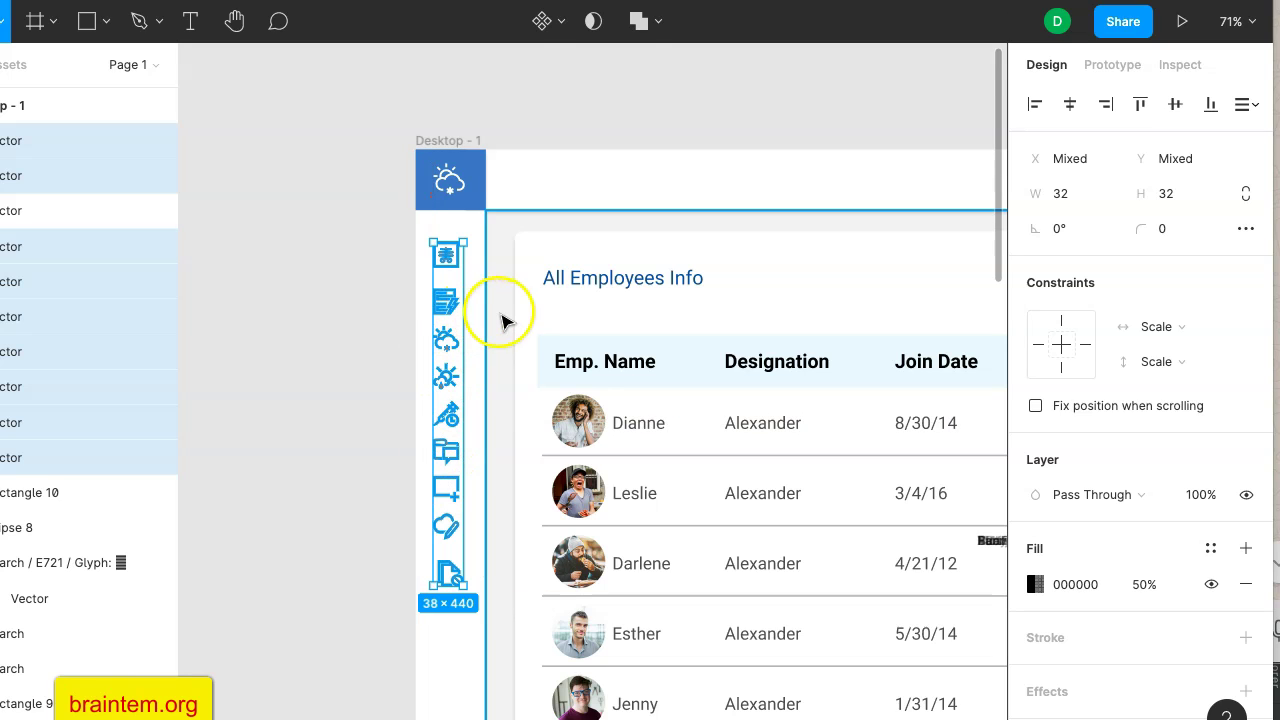
drag(449, 263, 445, 250)
Move the blocked-page icon down to Y 557 and try to distribute the vertical spacing of the nine sidebar icons.
drag(449, 572, 449, 601)
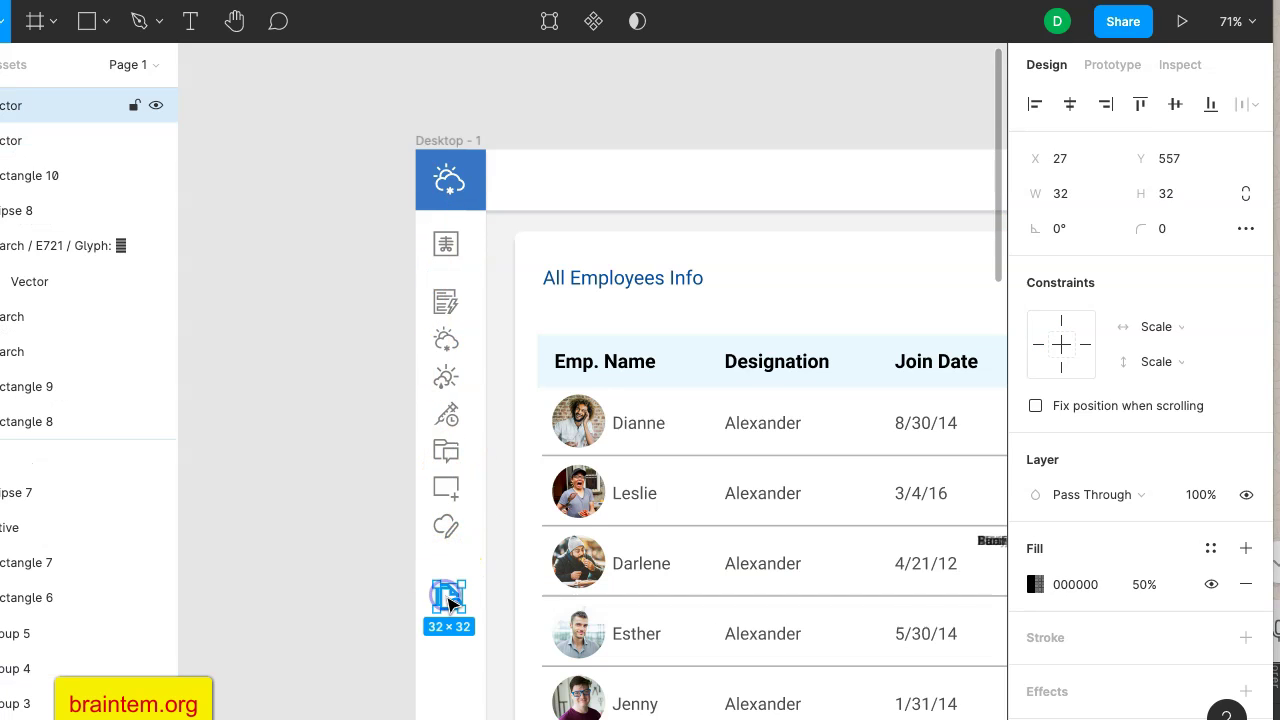
shift+click(447, 528)
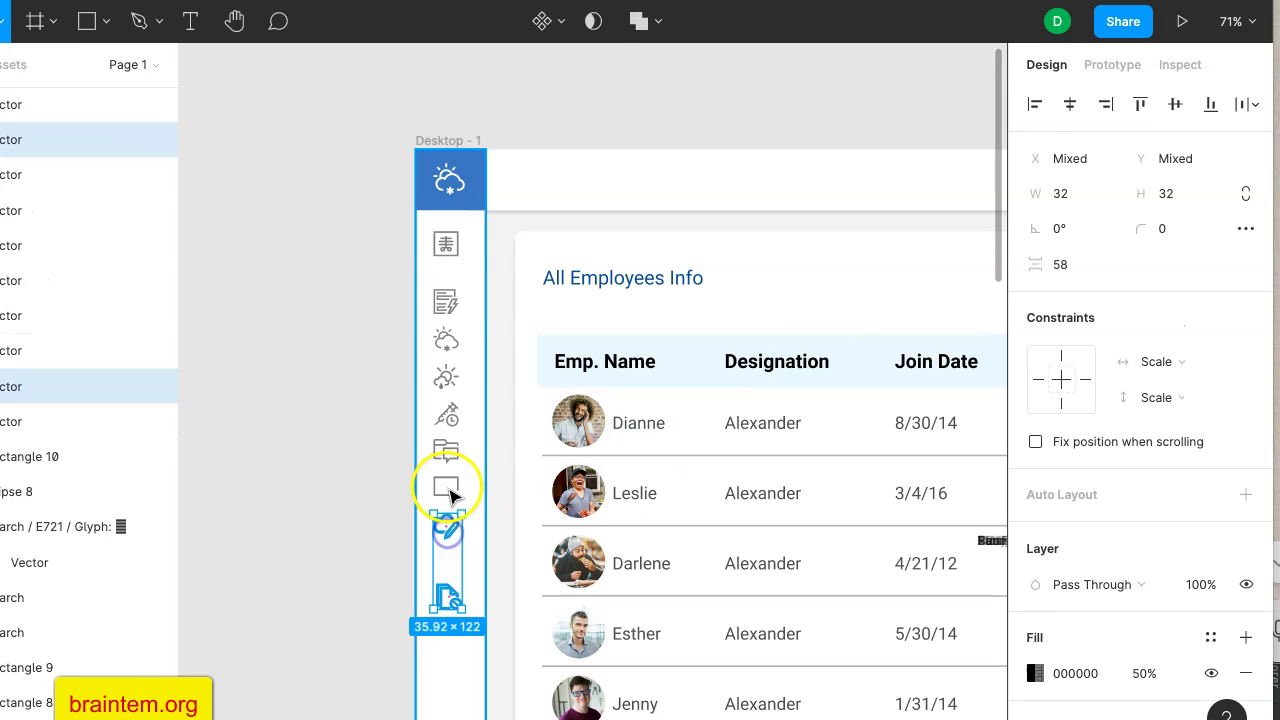
shift+click(449, 486)
shift+click(448, 487)
shift+click(451, 486)
shift+click(447, 453)
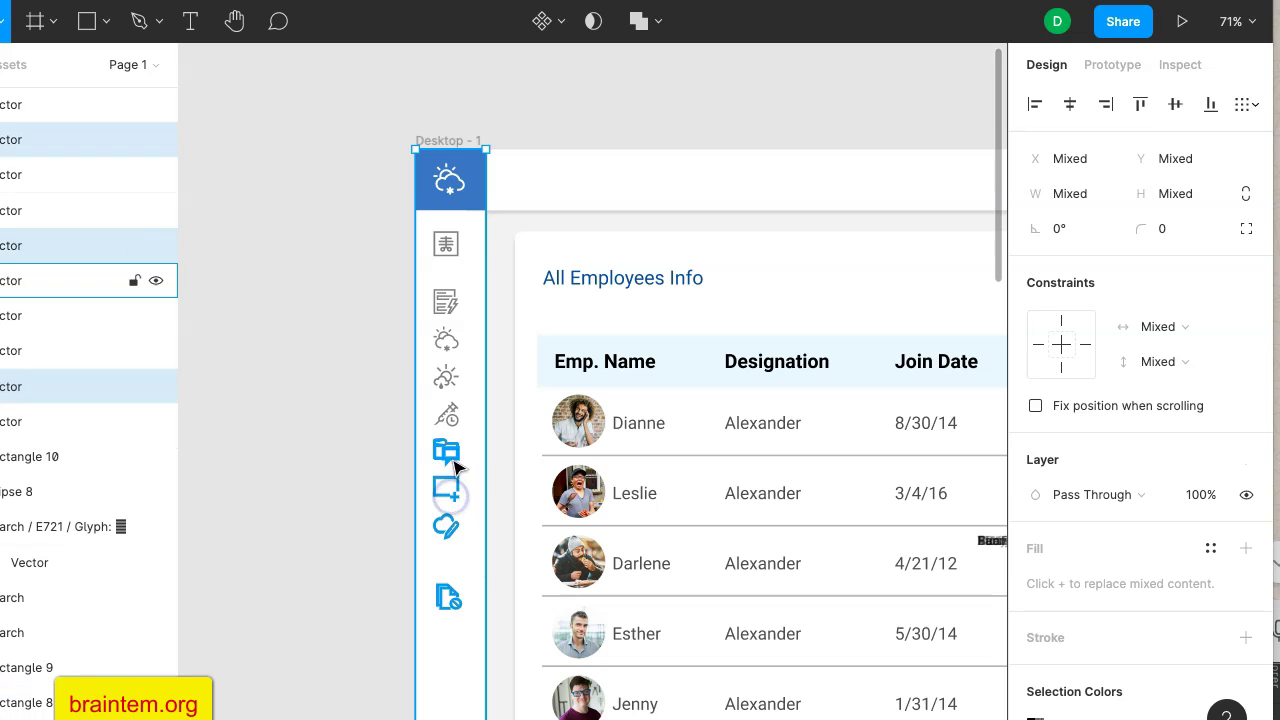
shift+click(448, 420)
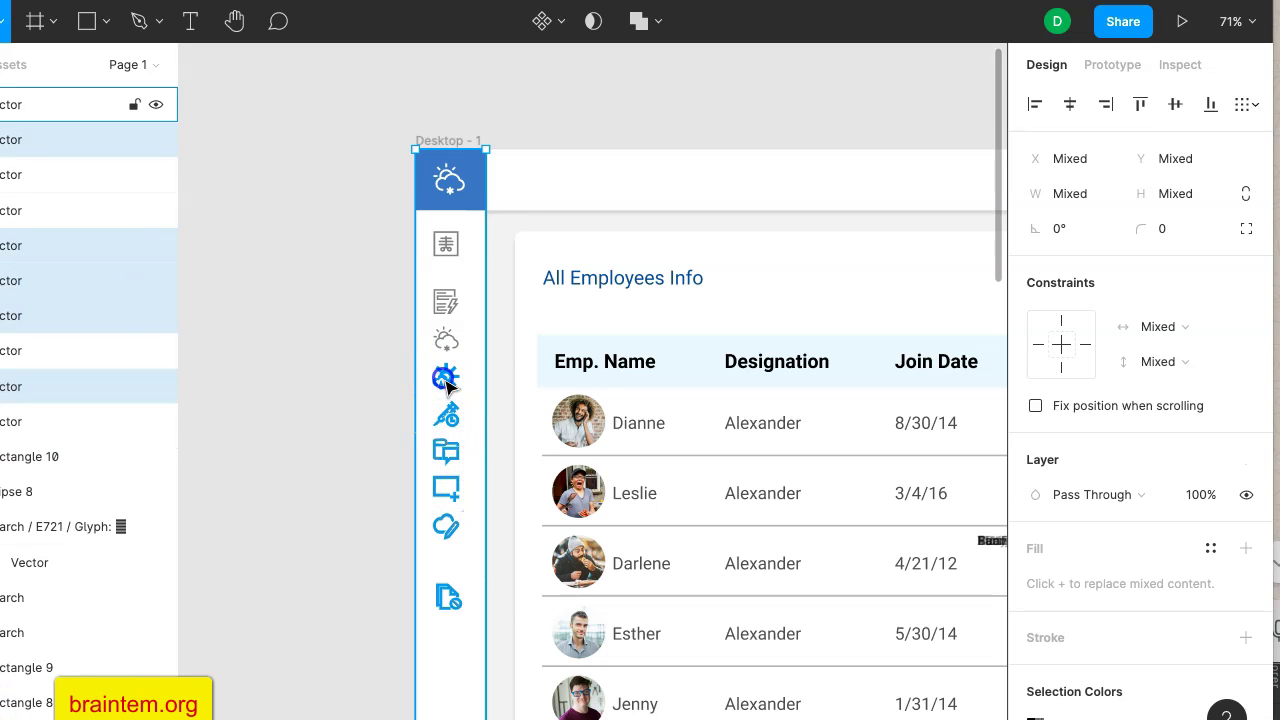
shift+click(446, 376)
shift+click(446, 348)
shift+click(447, 301)
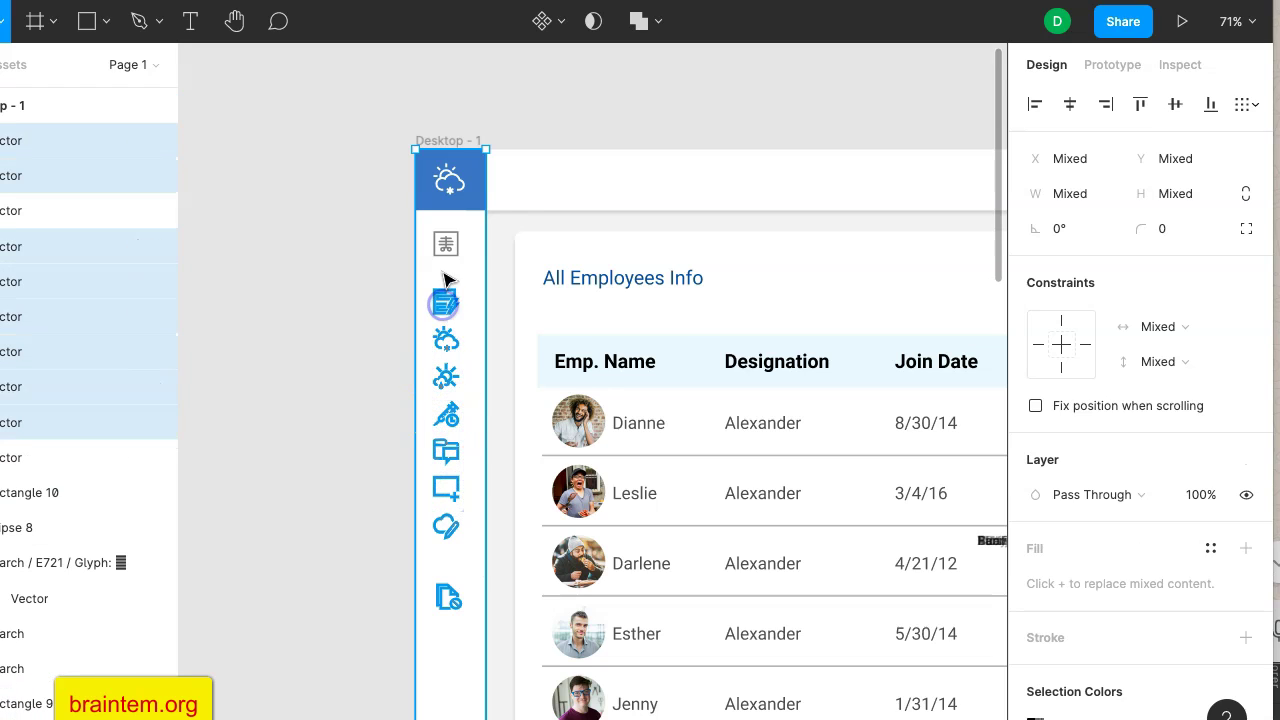
shift+click(446, 256)
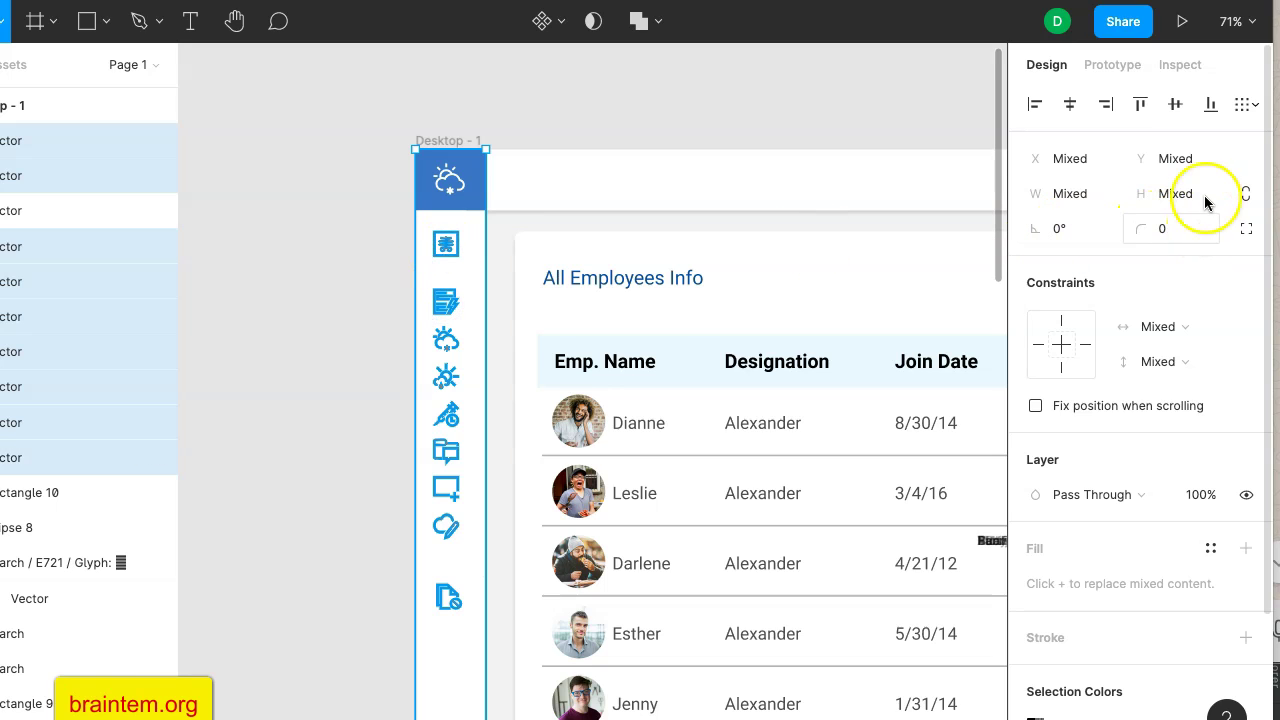
click(1254, 106)
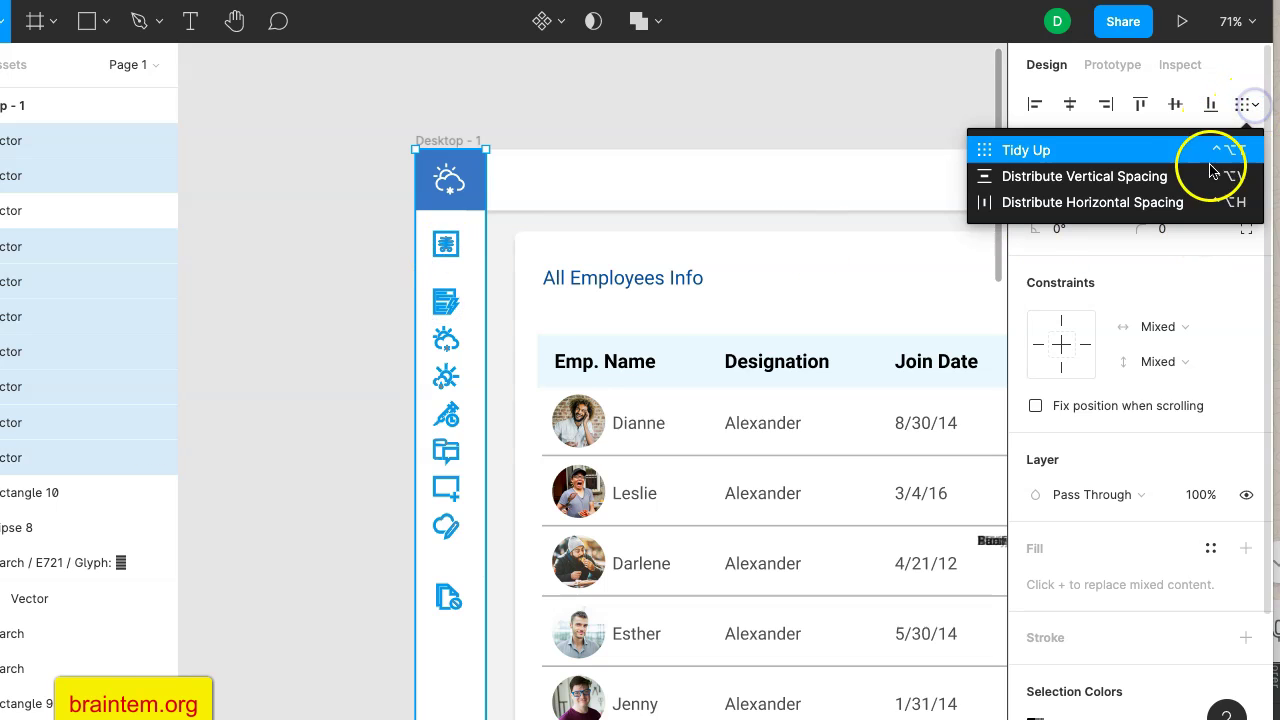
click(1191, 175)
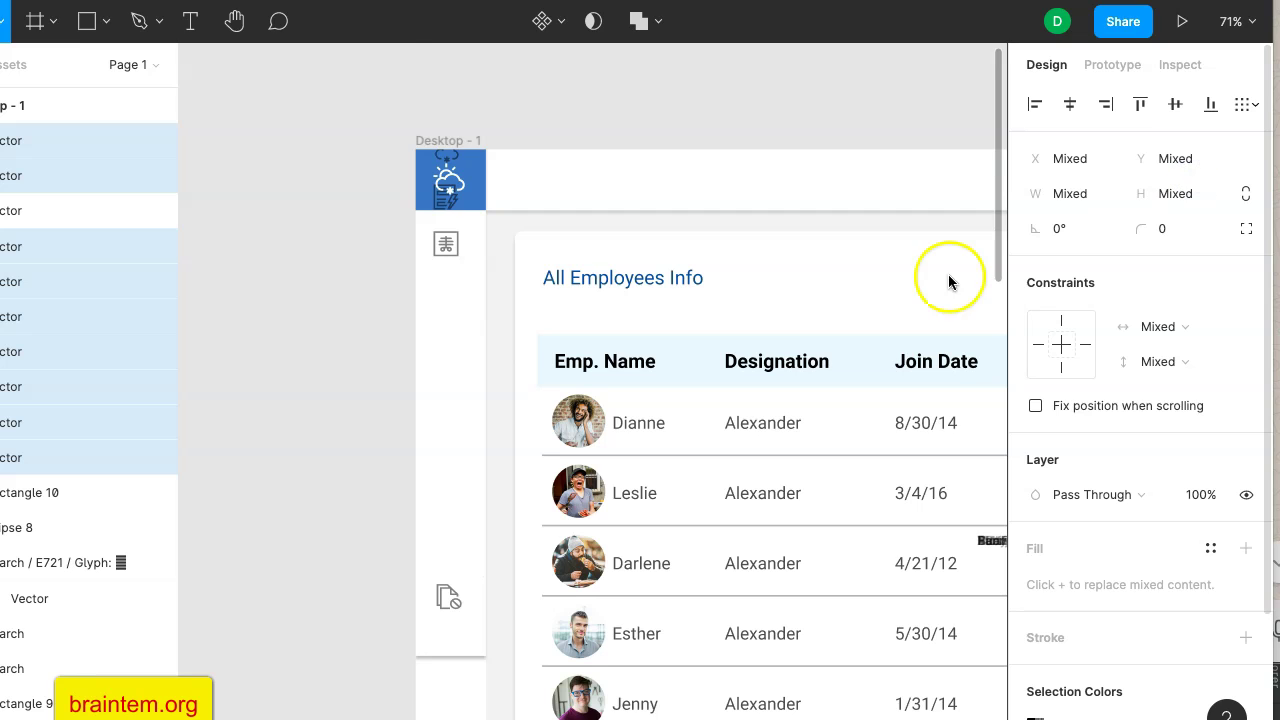
scroll(480, 473, up, 3)
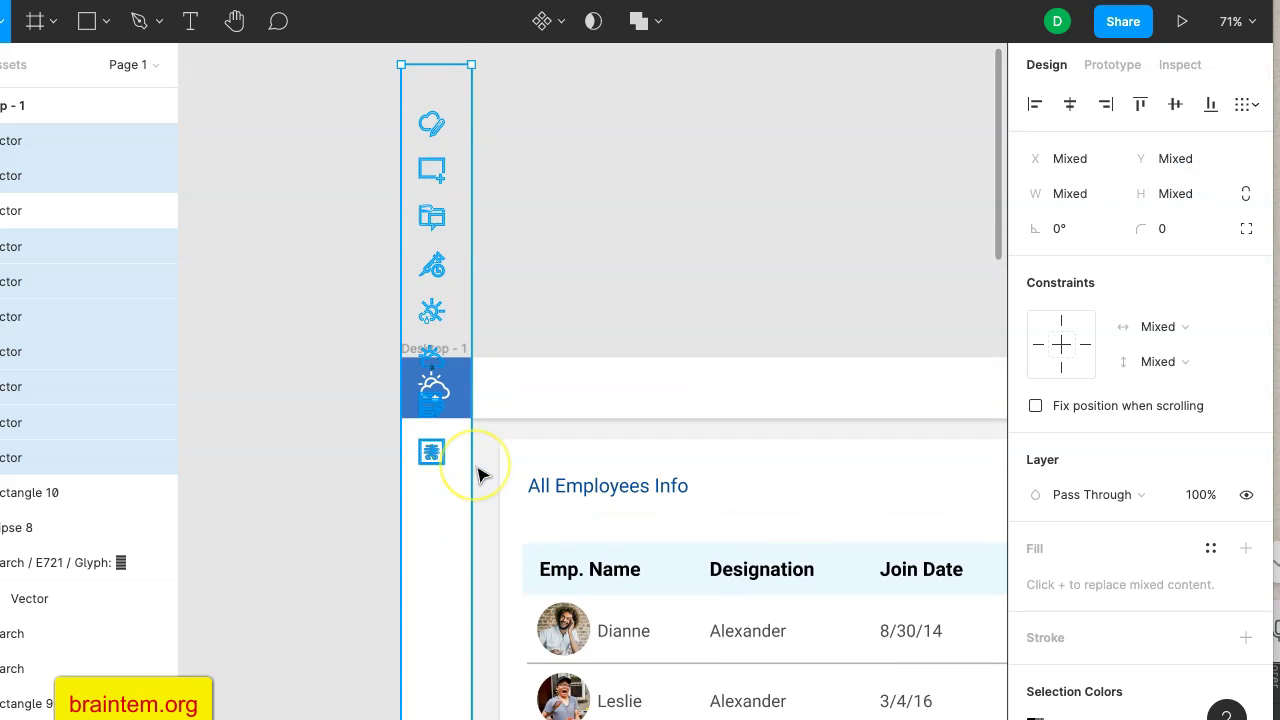
scroll(479, 474, up, 2)
scroll(479, 474, left, 1)
scroll(531, 358, down, 5)
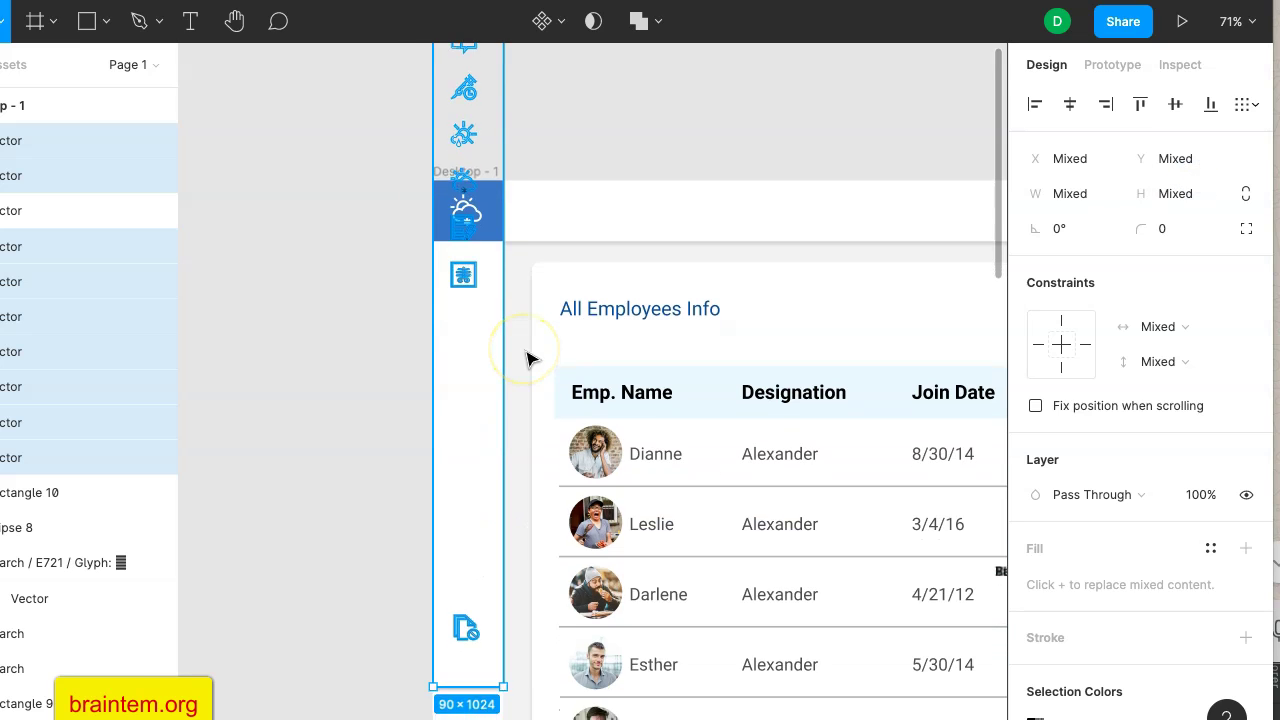
Undo the vertical spacing distribution and the blocked-page icon's downward move, keeping the X-ray icon at Y 105.
key(ctrl+z)
key(ctrl+z)
key(ctrl+z)
key(ctrl+z)
key(ctrl+z)
key(ctrl+z)
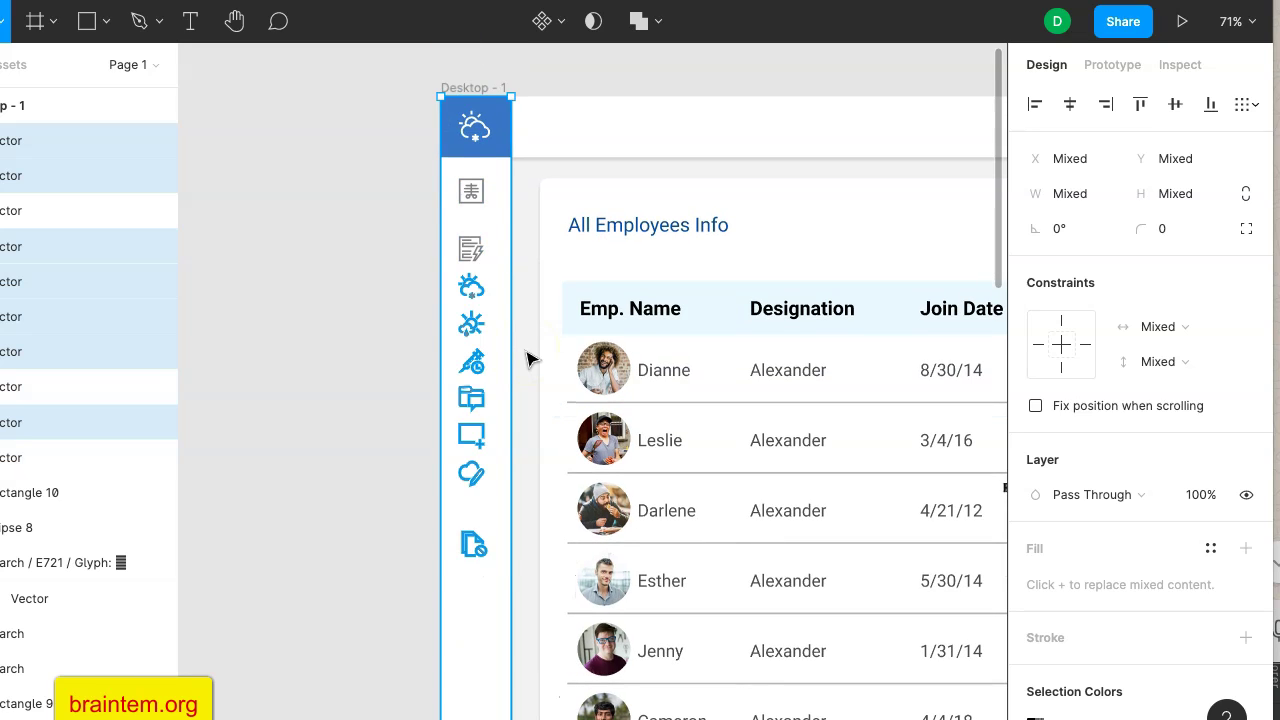
key(ctrl+z)
key(ctrl+z)
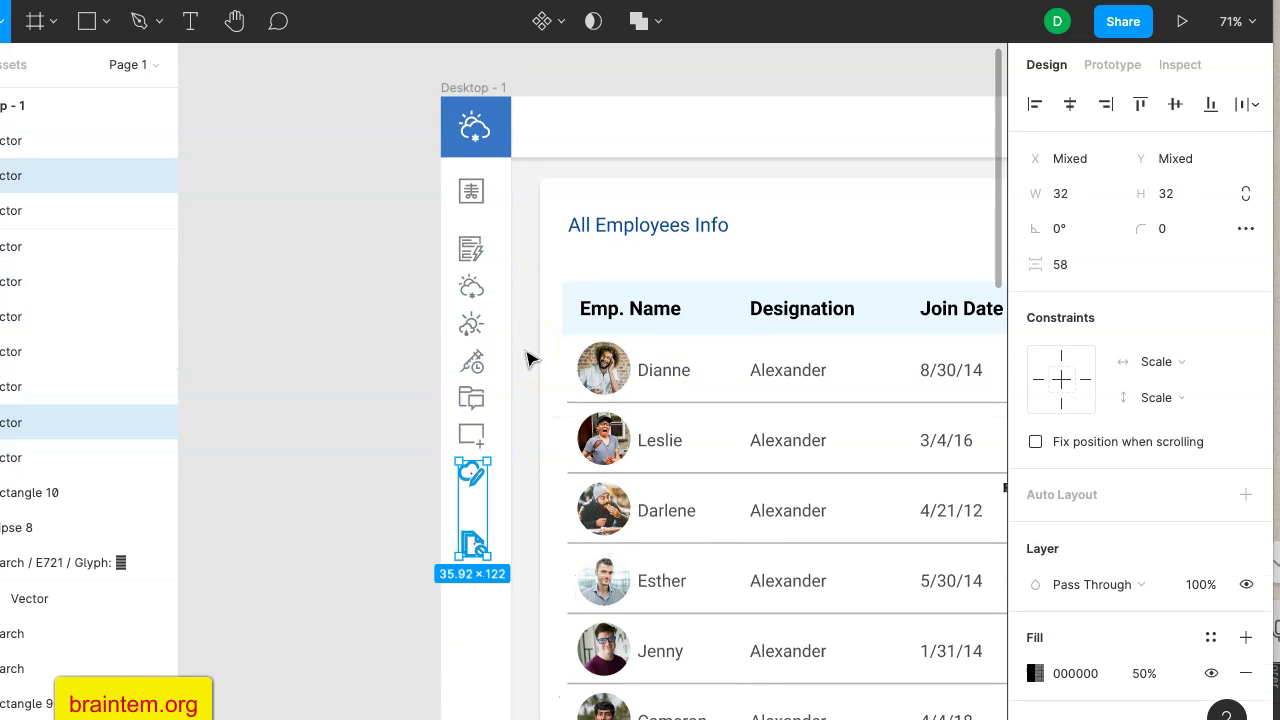
key(ctrl+z)
key(ctrl+shift+z)
key(ctrl+z)
key(ctrl+z)
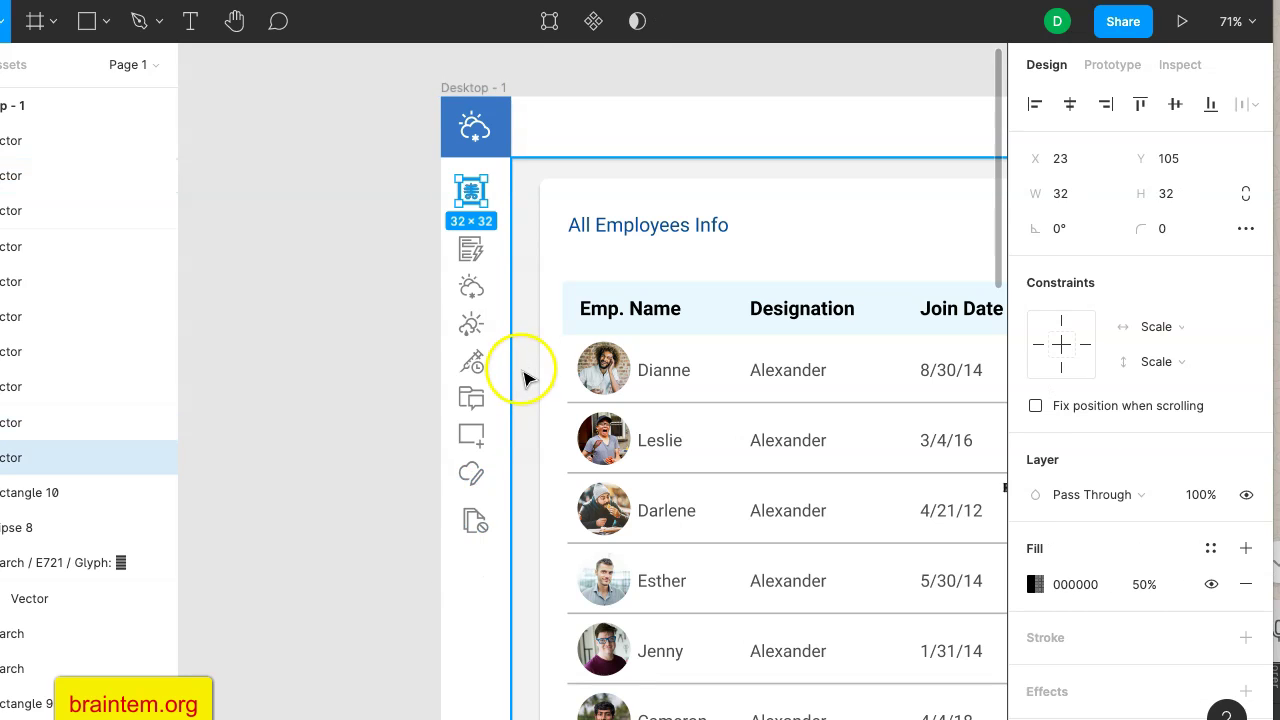
click(522, 372)
click(352, 380)
Draw a circle about 60 × 60 in the header bar, between the search field and the profile photo.
scroll(355, 378, right, 5)
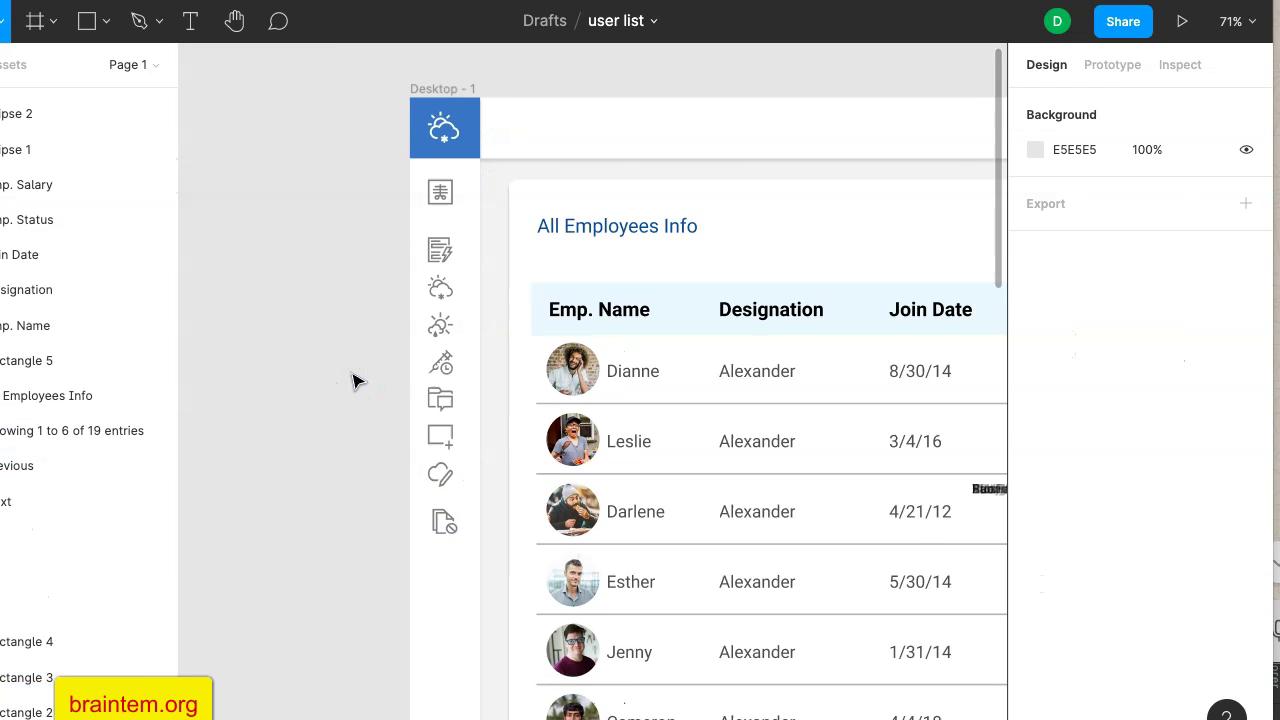
scroll(375, 510, down, 2)
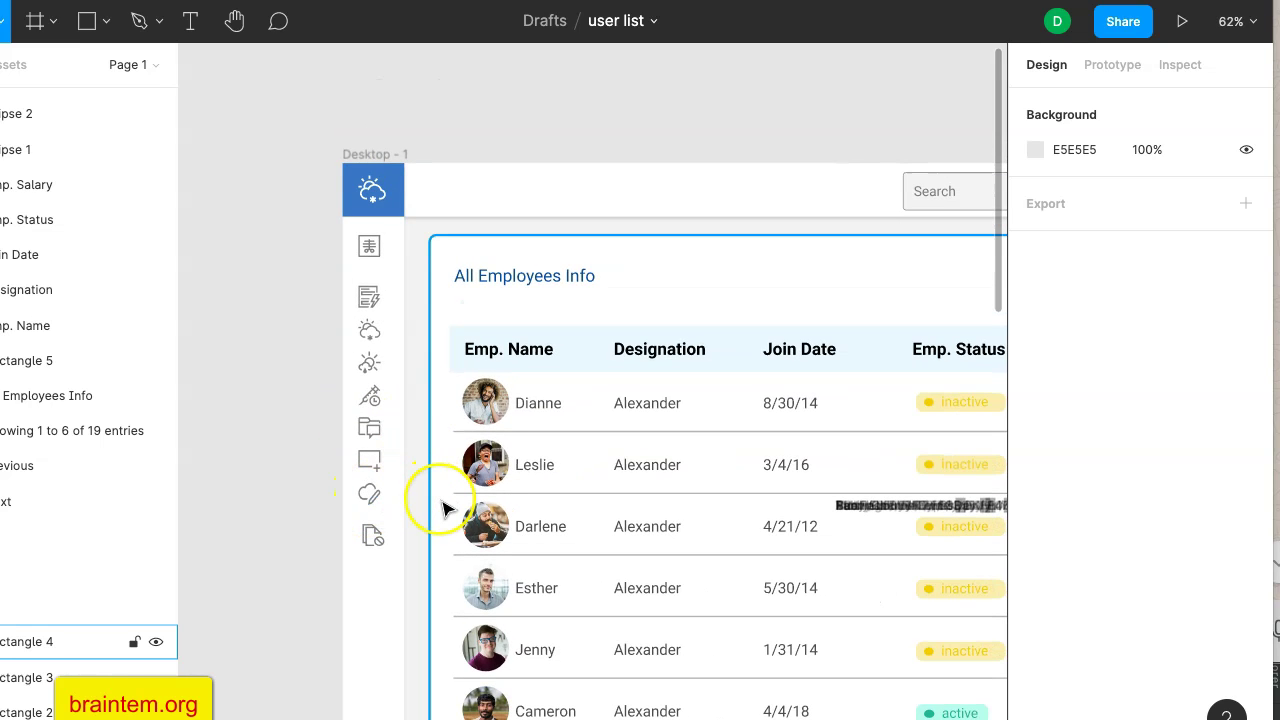
scroll(445, 512, down, 5)
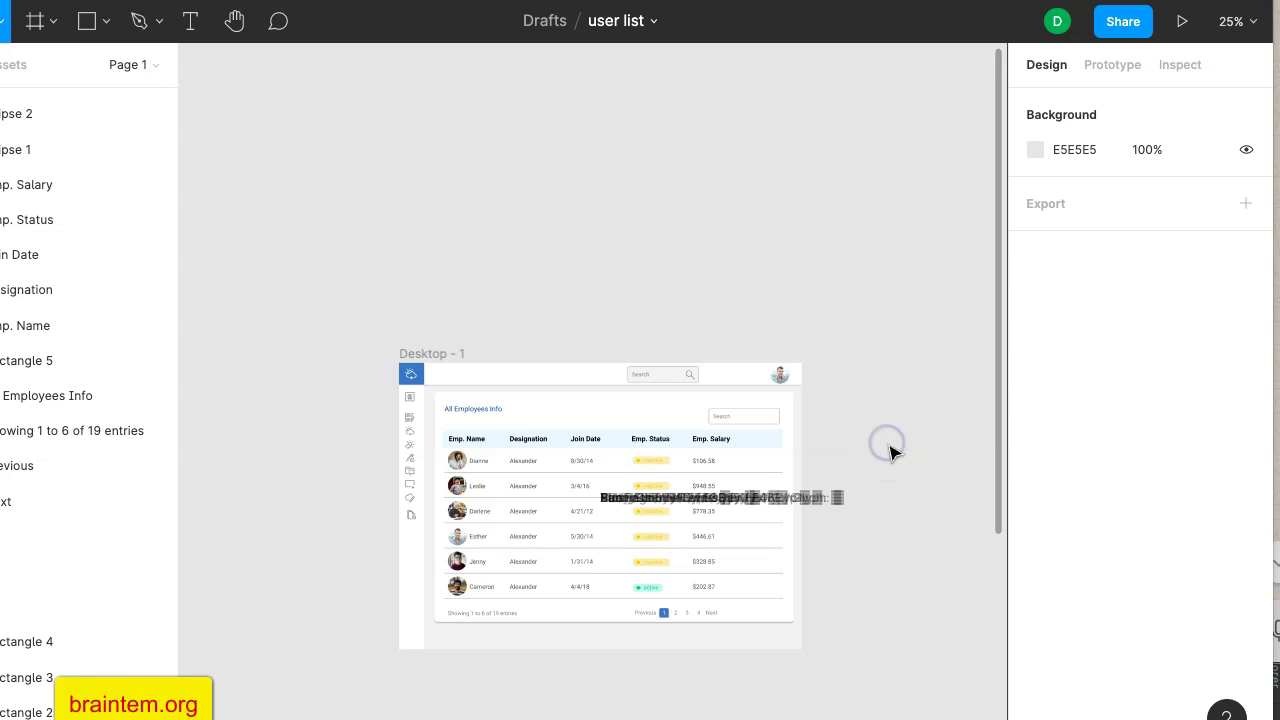
scroll(893, 453, up, 5)
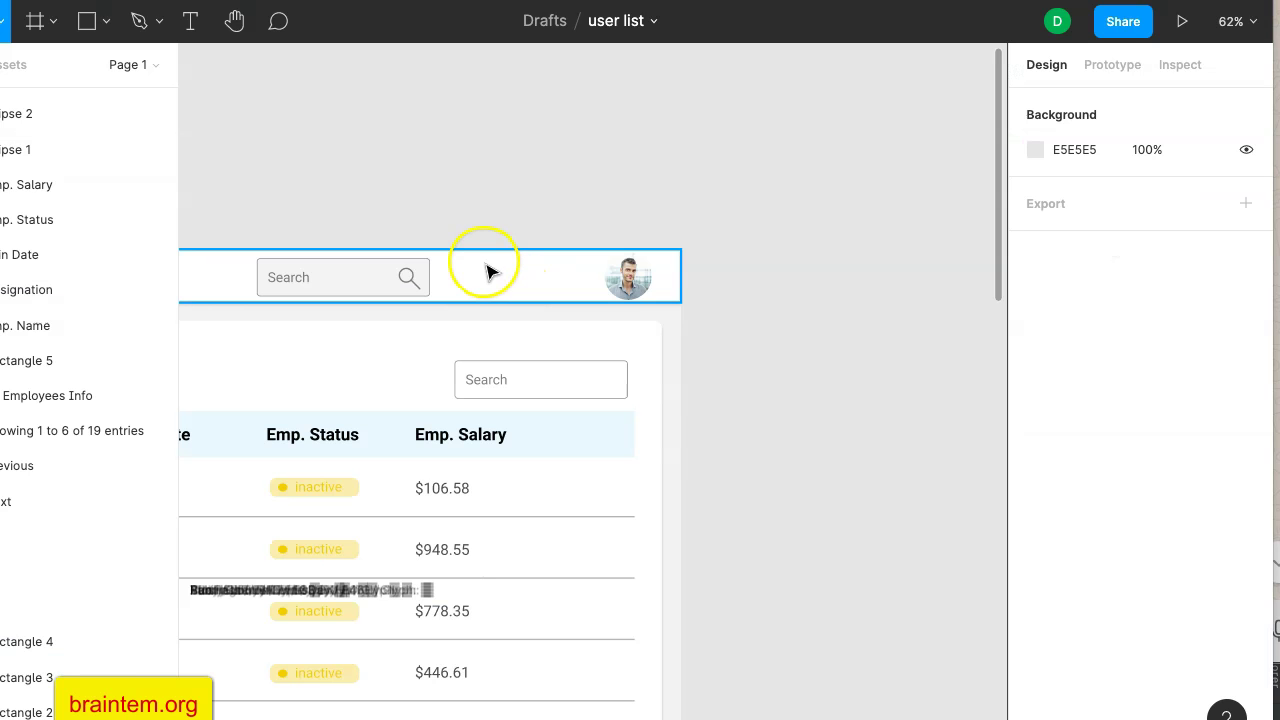
ctrl+scroll(491, 274, up, 5)
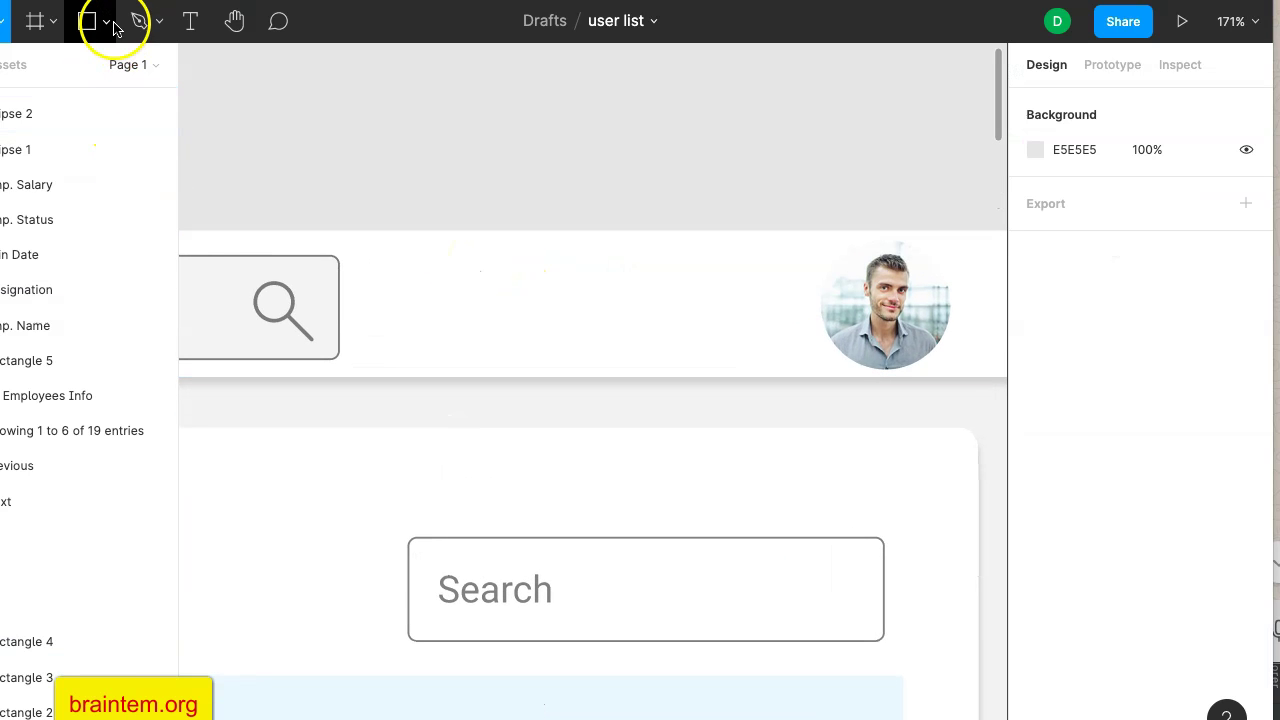
click(106, 22)
click(83, 152)
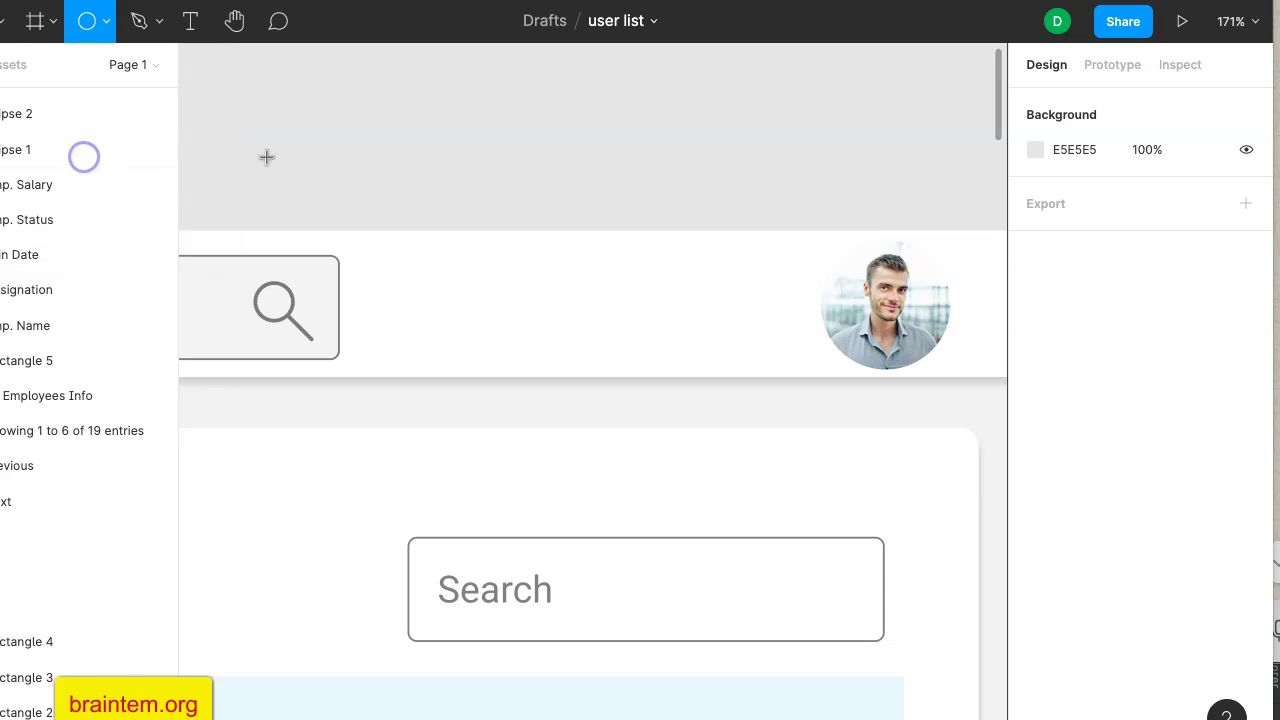
drag(450, 262, 512, 326)
Check the profile photo's size and set the new header circle's width and height to 69.
click(831, 321)
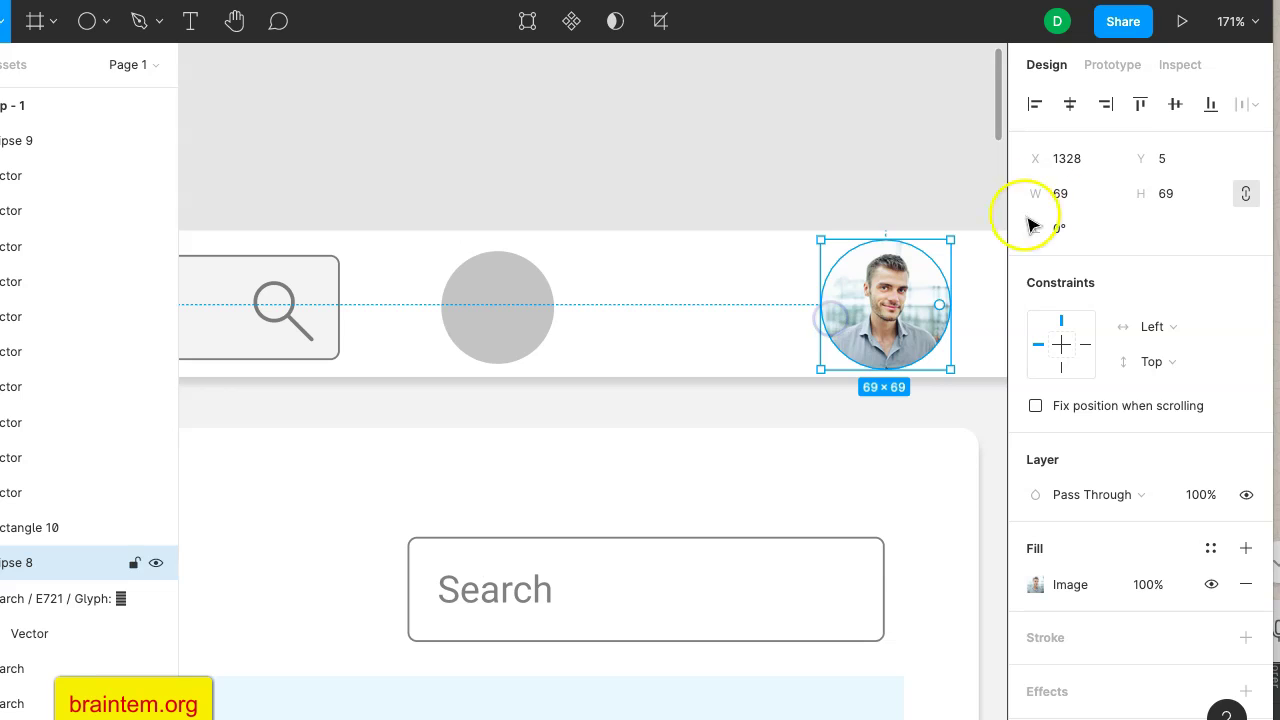
click(497, 345)
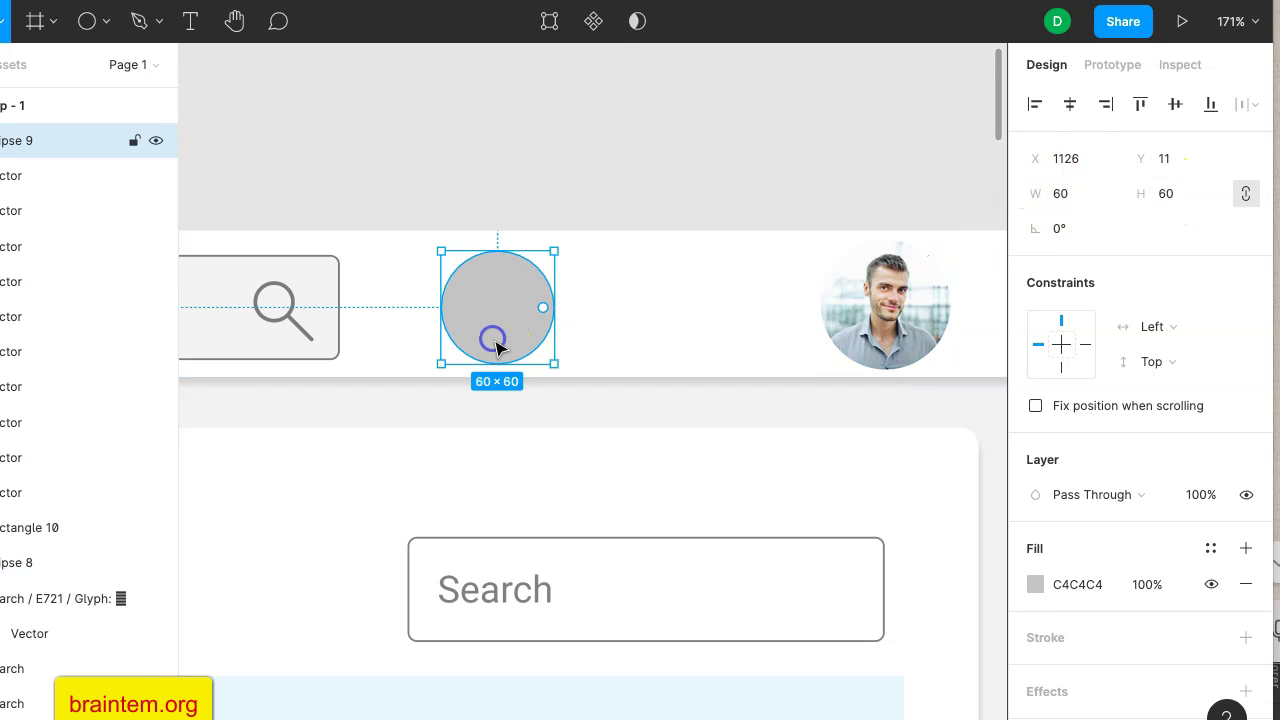
click(1060, 193)
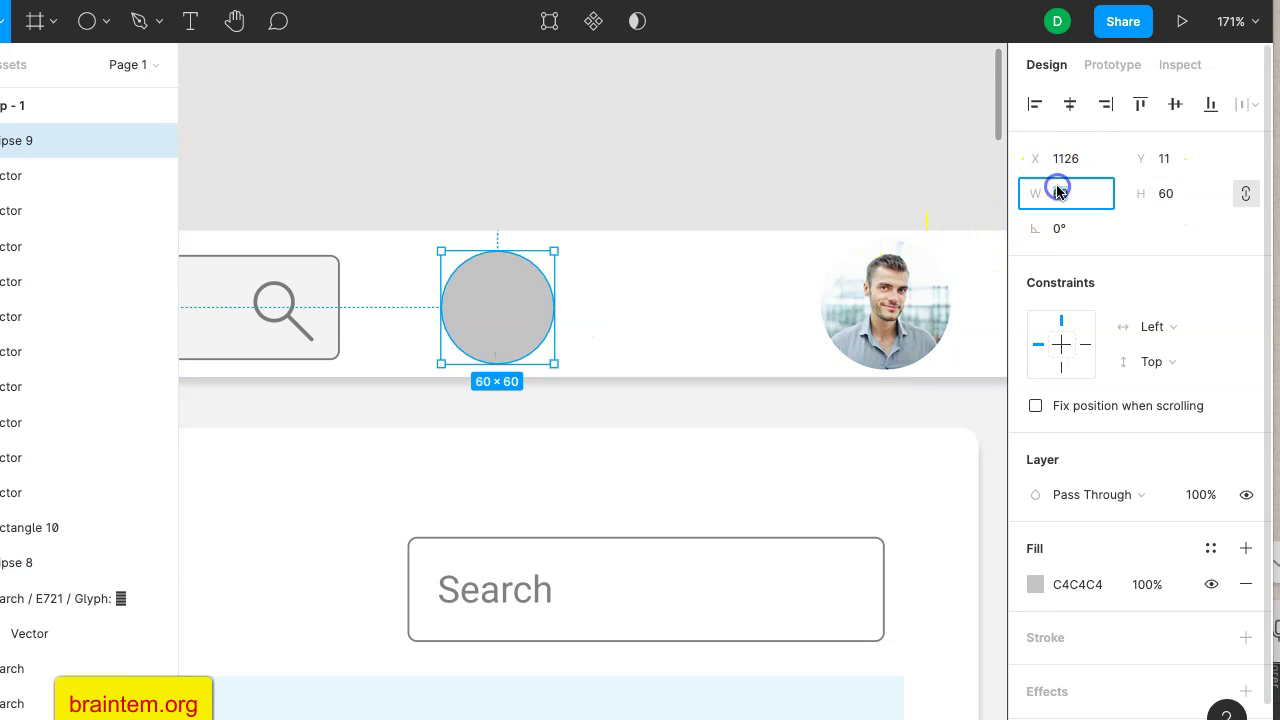
text(69)
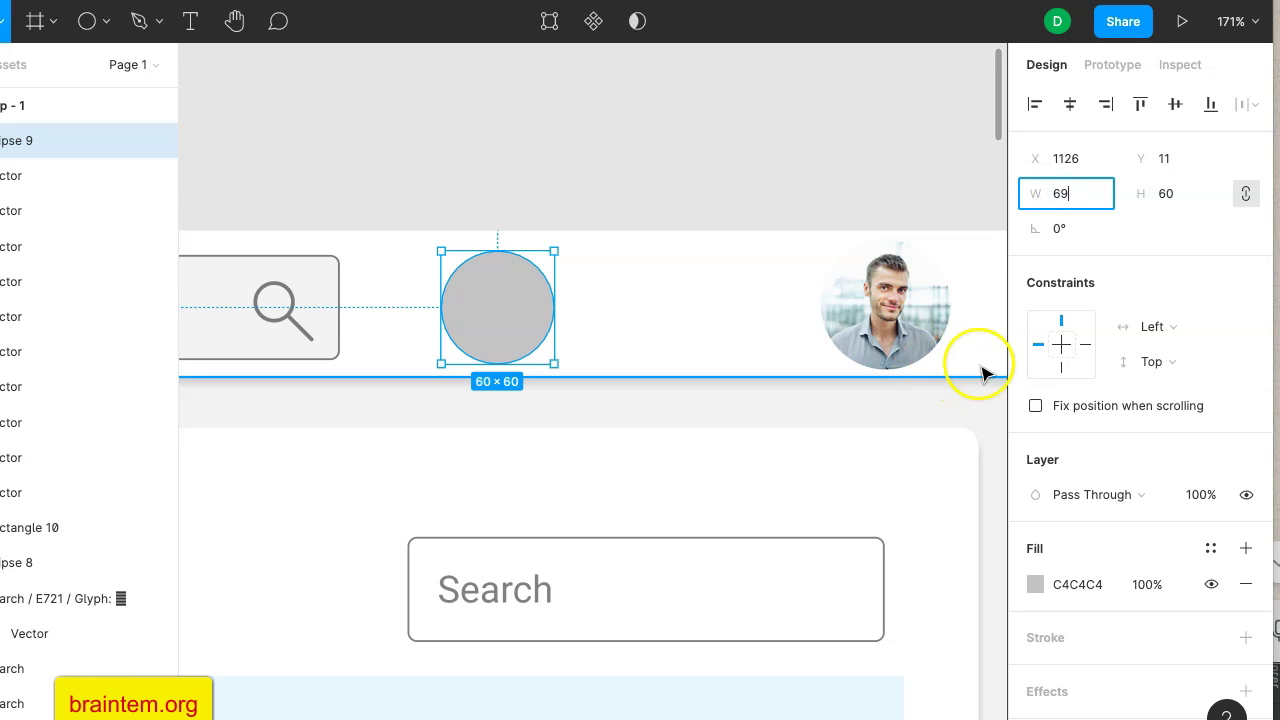
click(1166, 191)
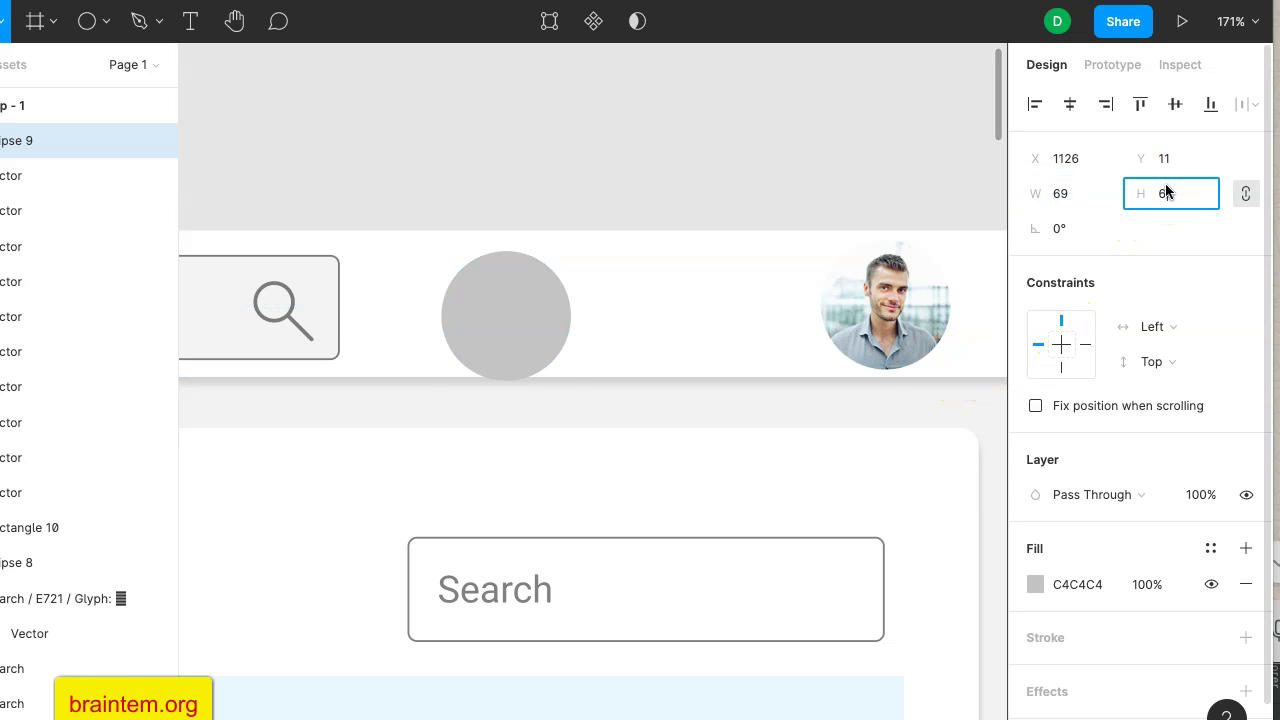
text(69)
key(Return)
click(1080, 215)
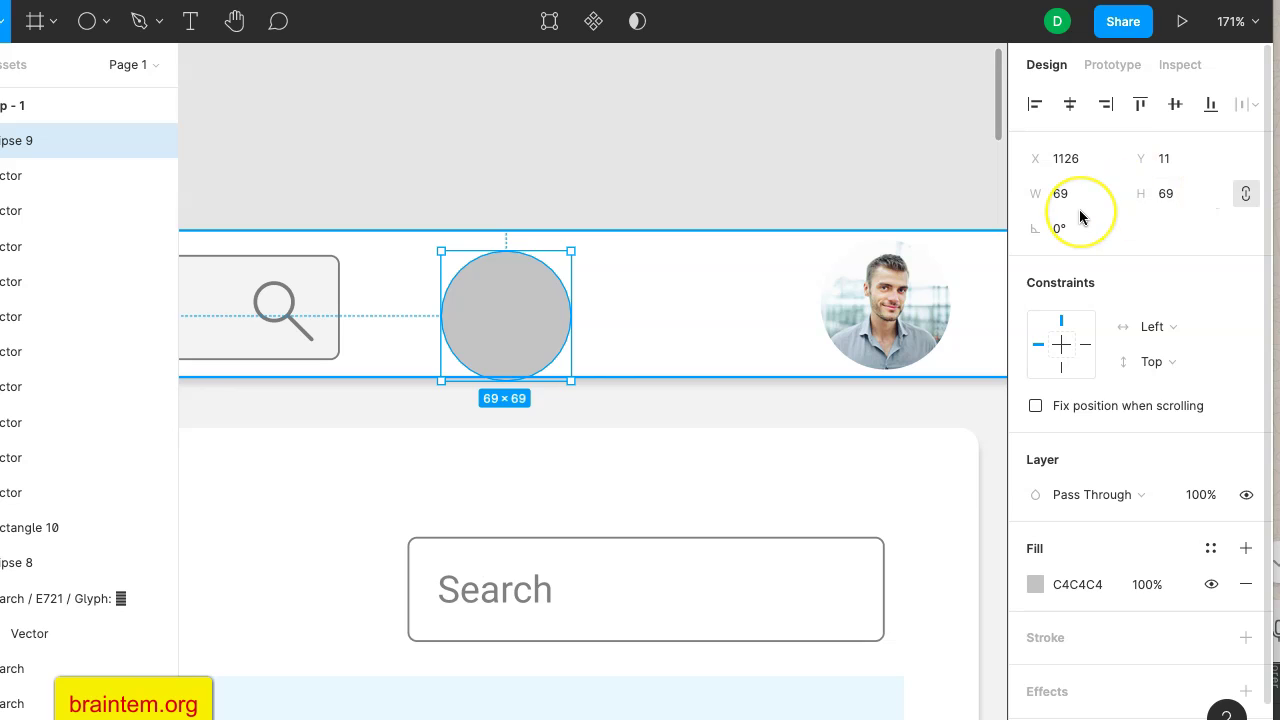
Move the header circle up to Y 5.
key(Up)
key(Up)
key(Up)
key(Up)
key(Up)
key(Up)
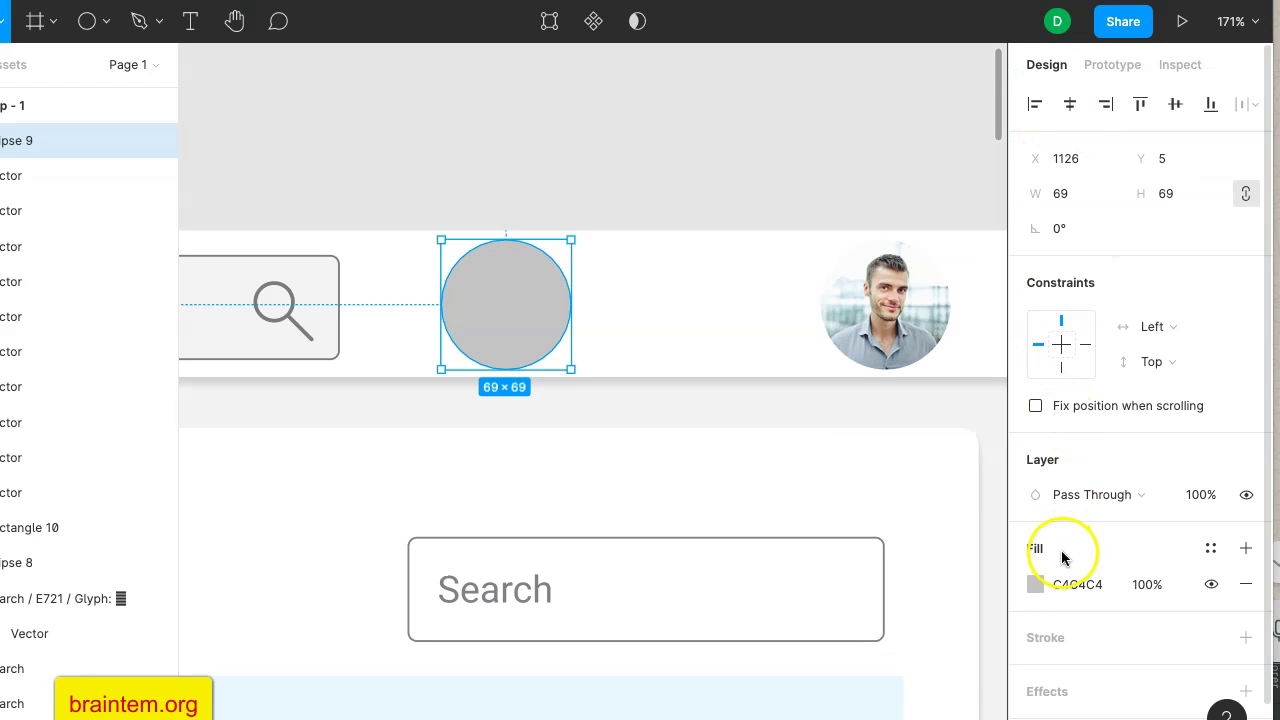
Fill the header circle with the light grey F3F3F3 sampled from the header search field.
click(1034, 585)
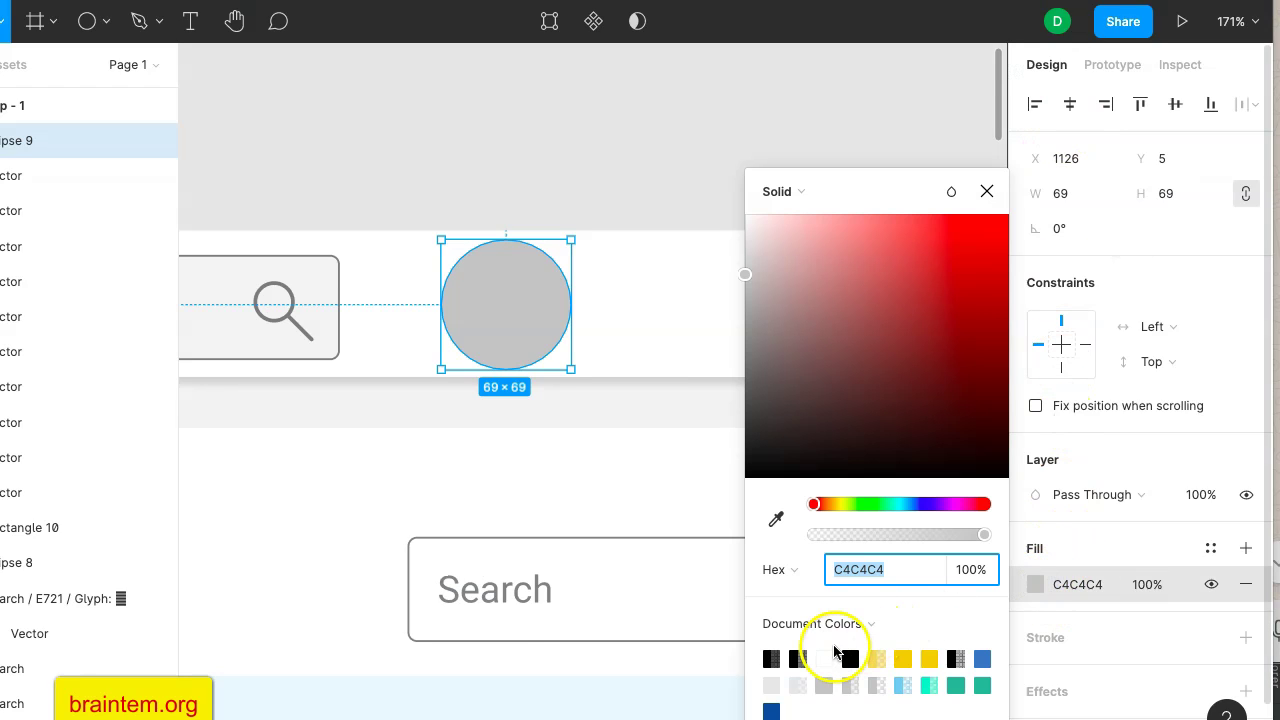
click(776, 519)
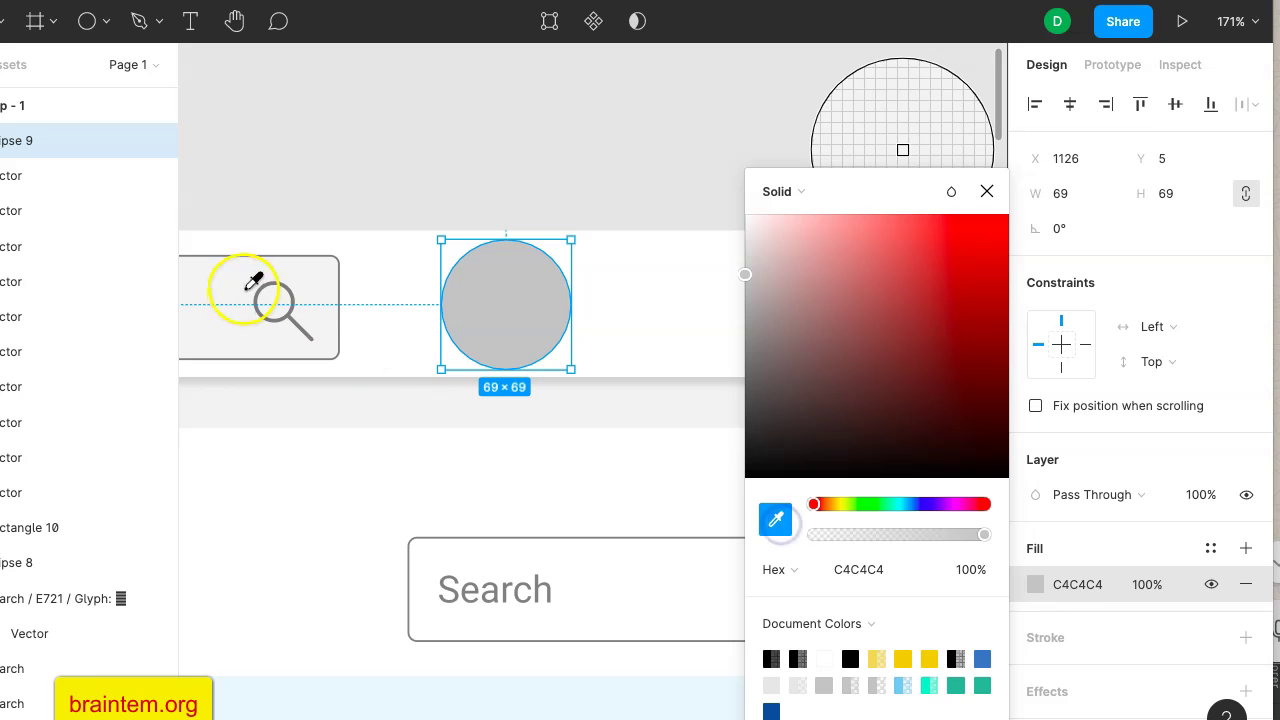
click(323, 278)
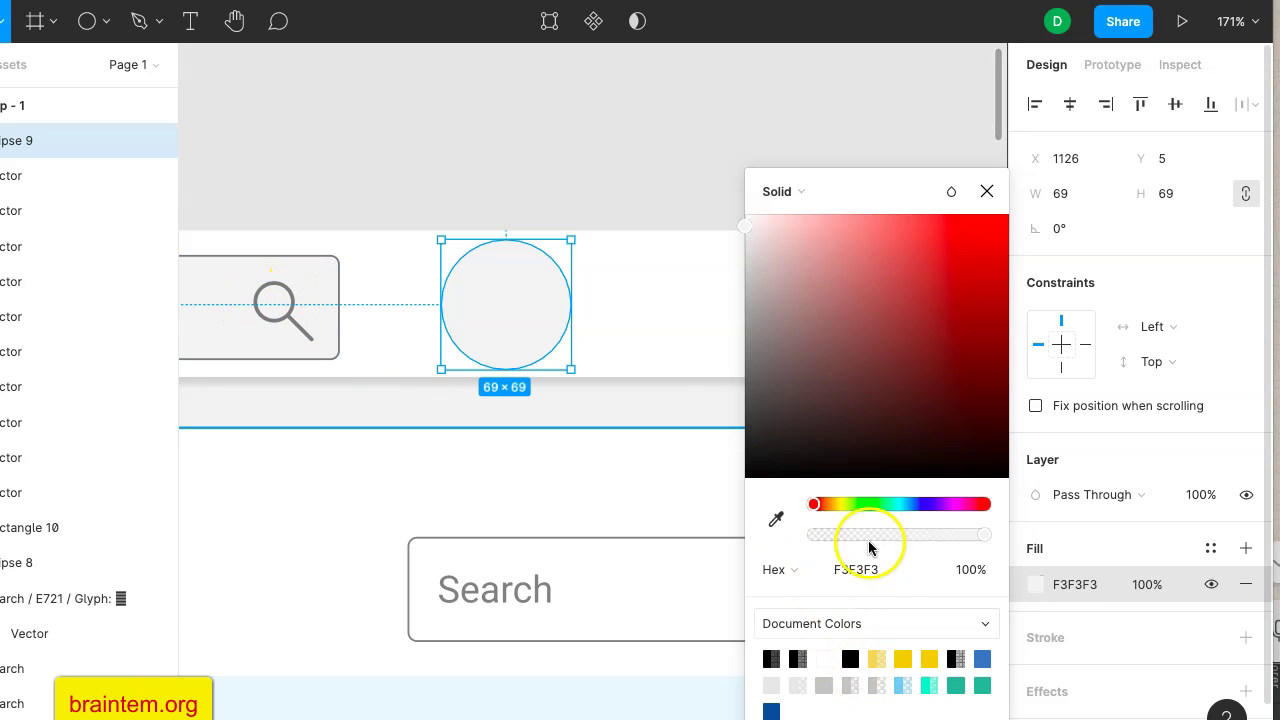
click(623, 180)
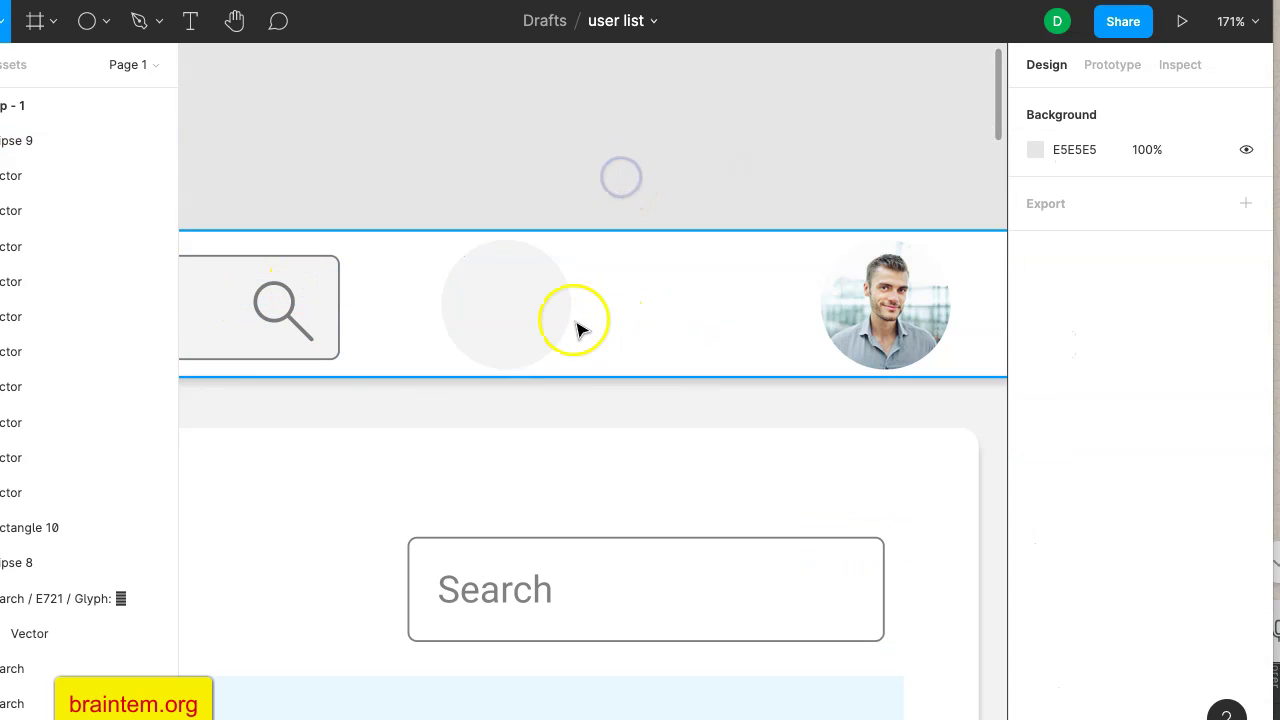
Select the header circle, open the Icons Fabric MDL2 set in the Content Reel plugin and search it for "ringer".
scroll(670, 408, down, 1)
scroll(670, 408, down, 5)
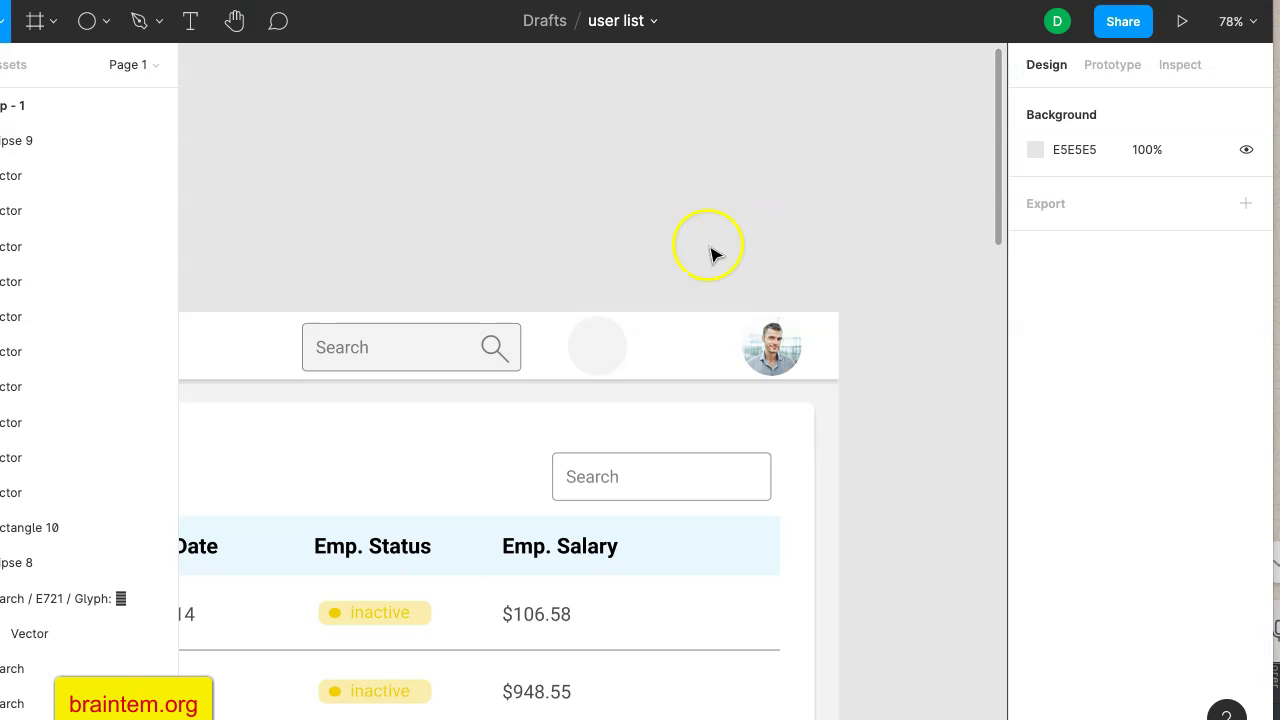
click(602, 356)
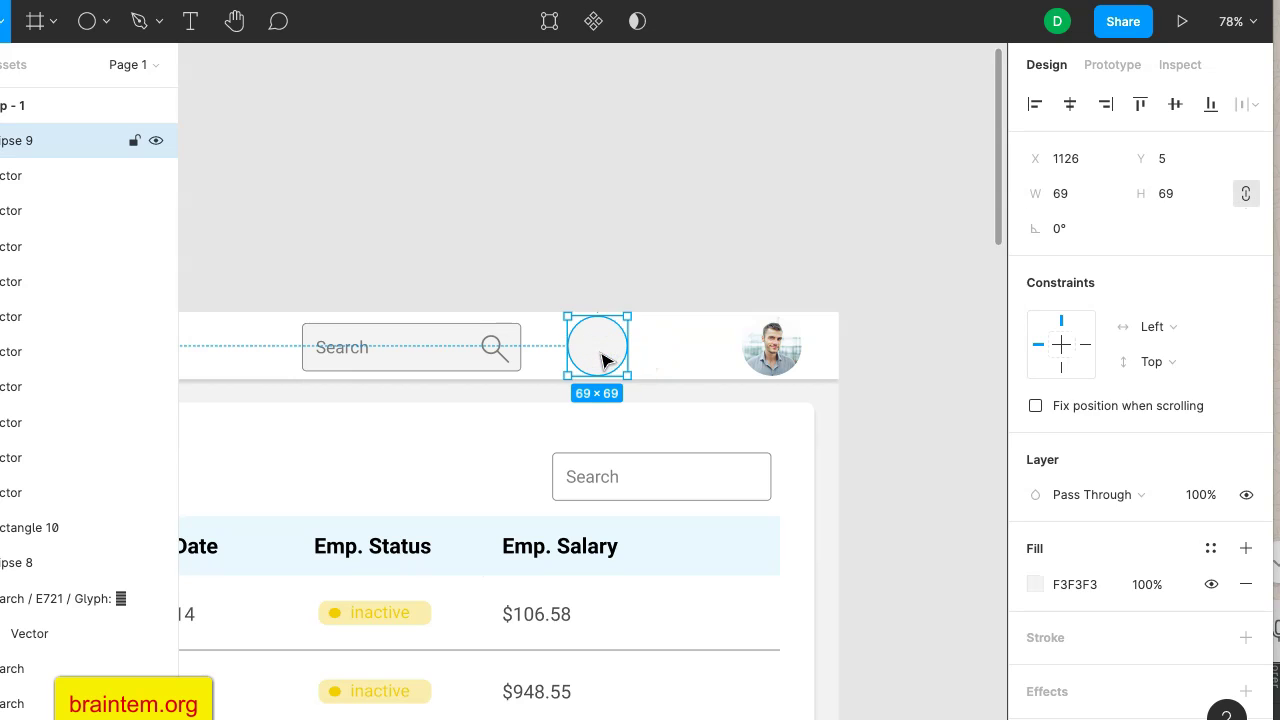
right_click(602, 358)
mouse_move(748, 555)
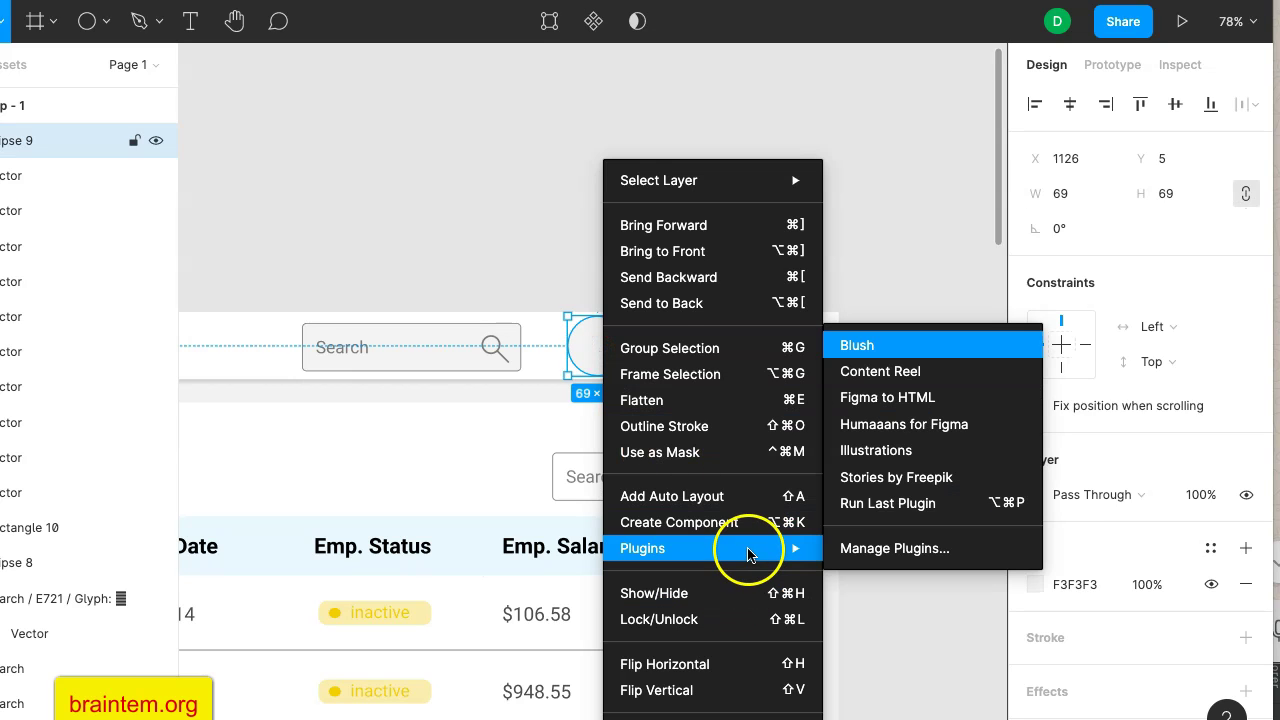
click(925, 371)
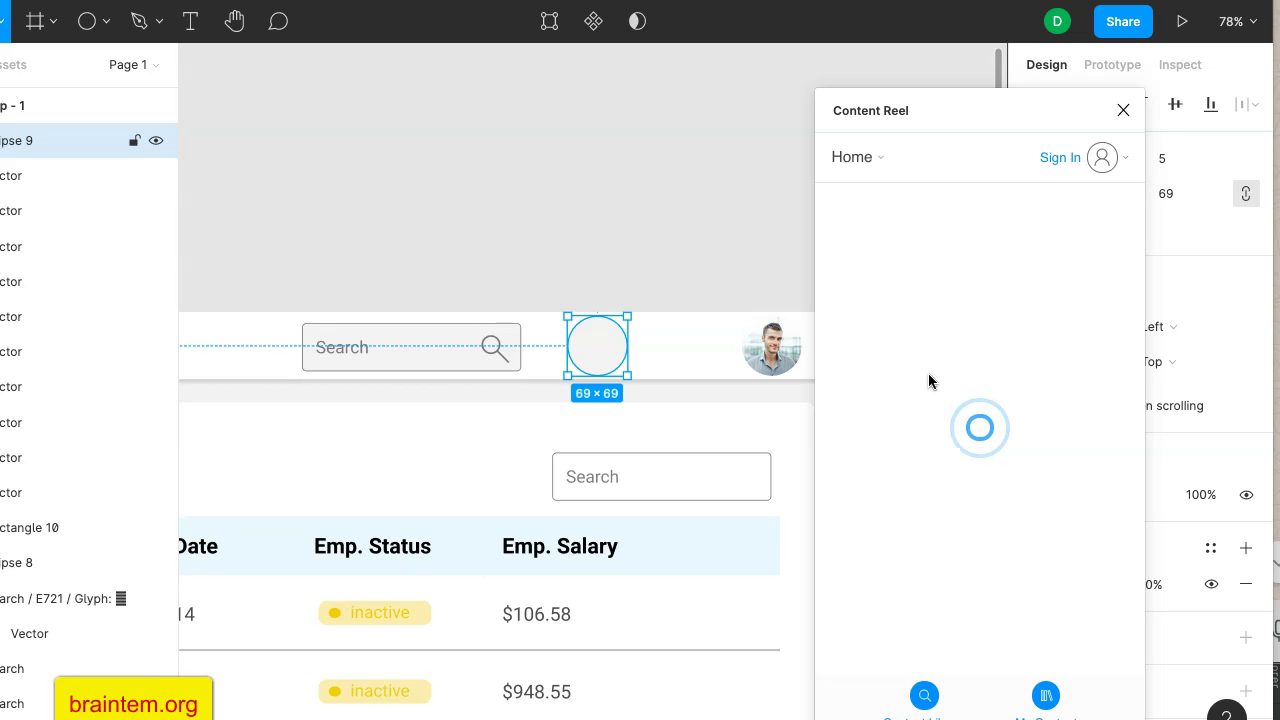
click(943, 535)
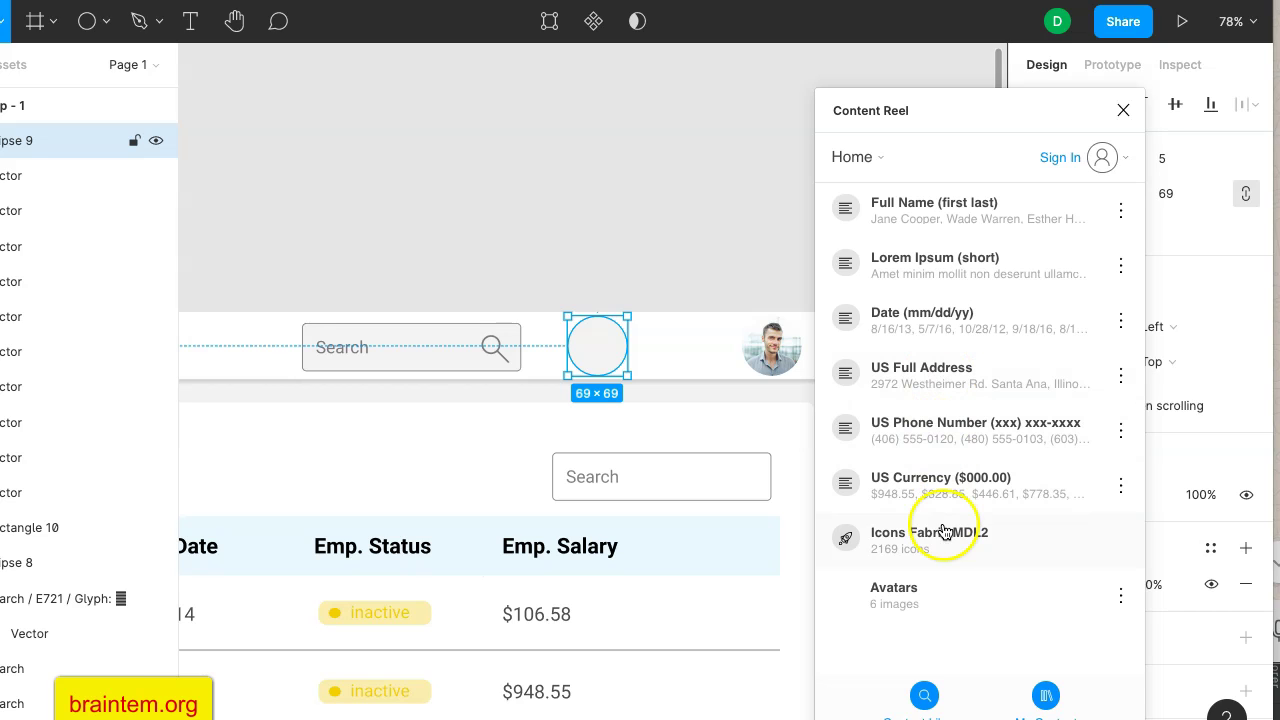
click(943, 534)
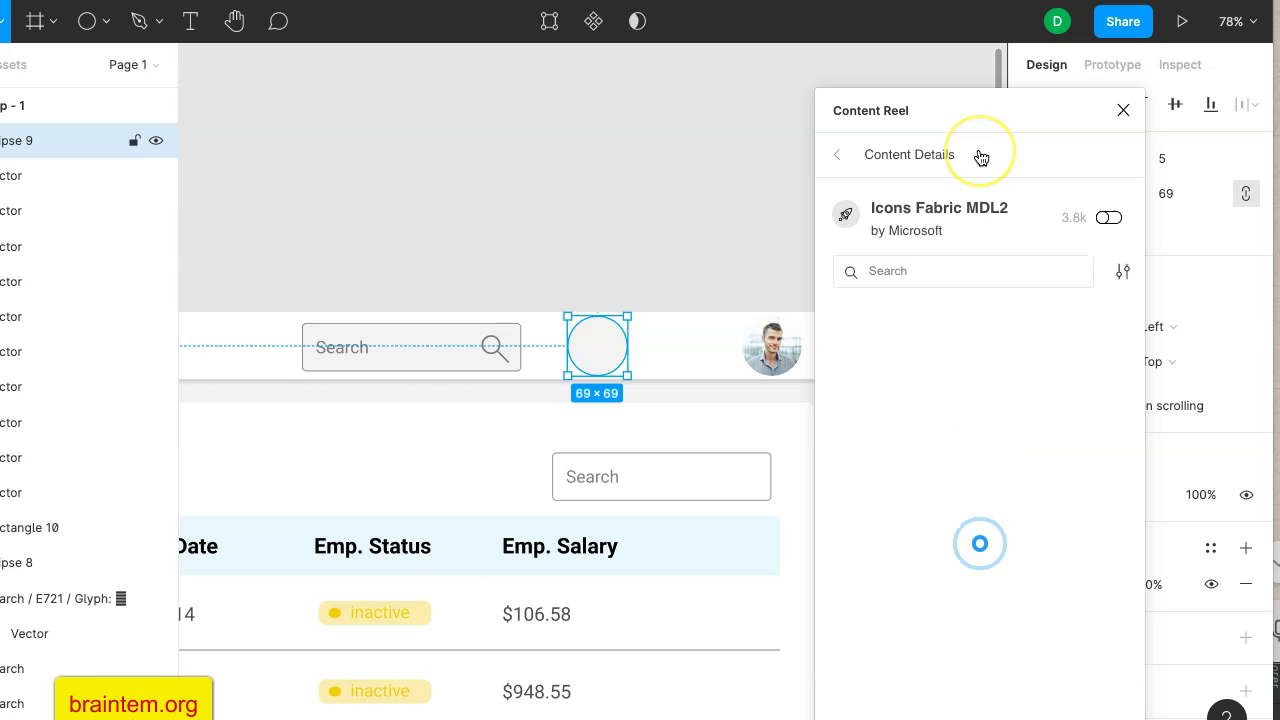
click(928, 274)
text(r)
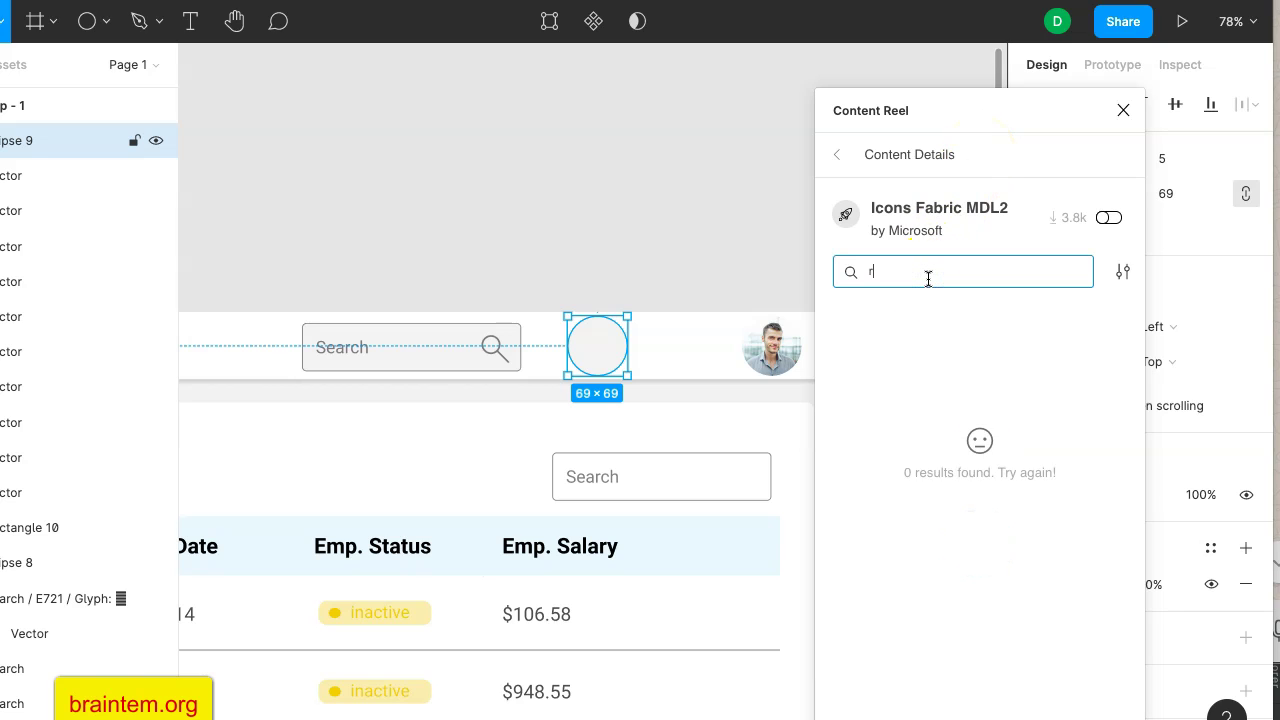
text(inger)
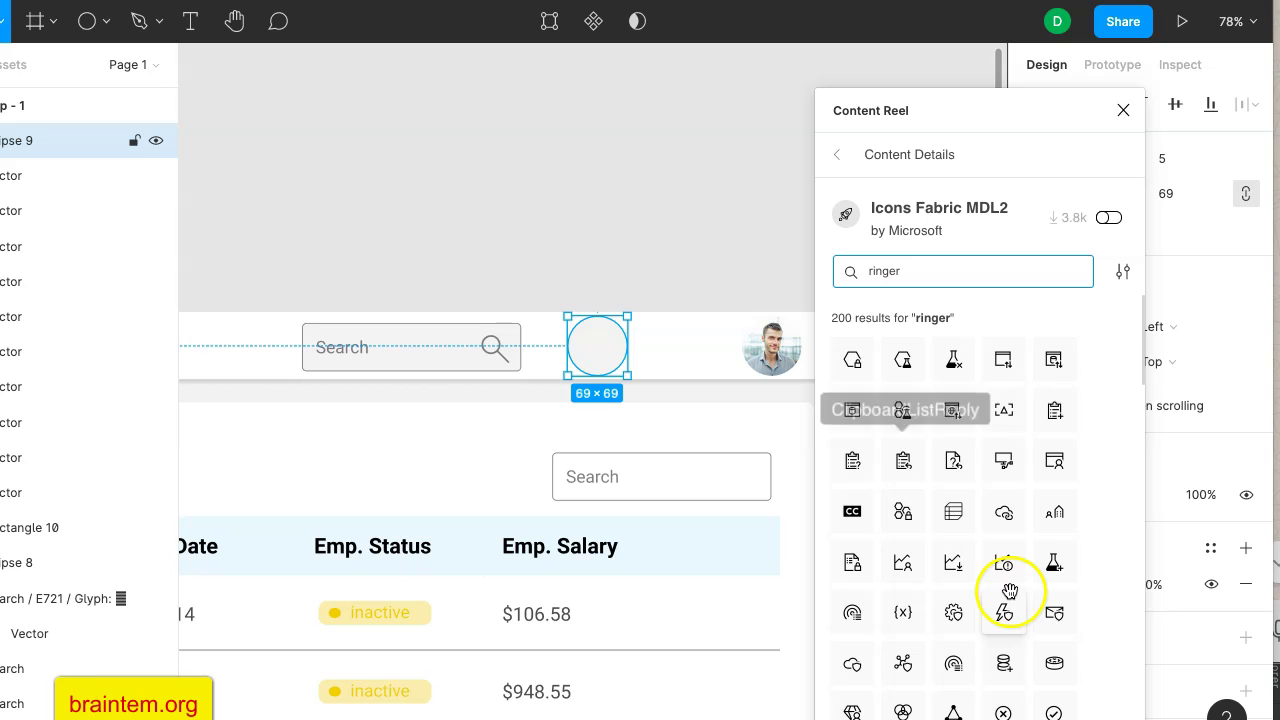
Look through the "ringer" icon results for a suitable bell icon.
scroll(1048, 570, down, 5)
scroll(1048, 572, down, 10)
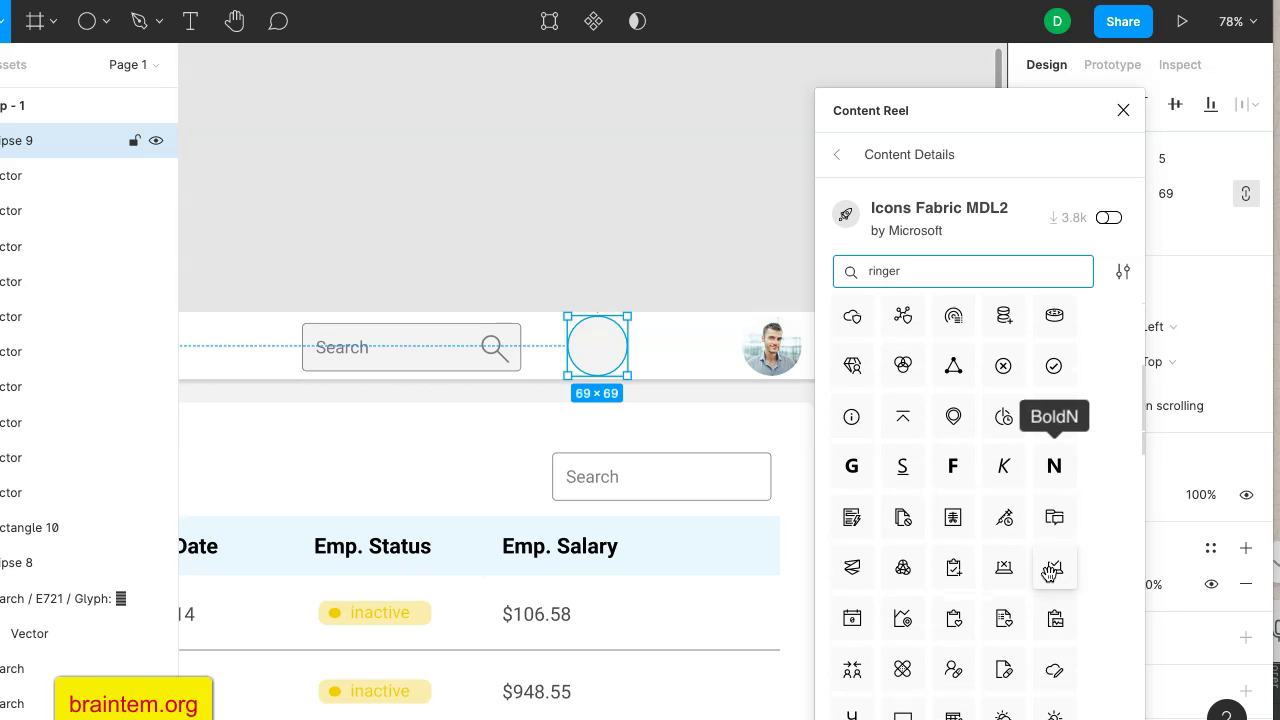
scroll(1048, 572, down, 10)
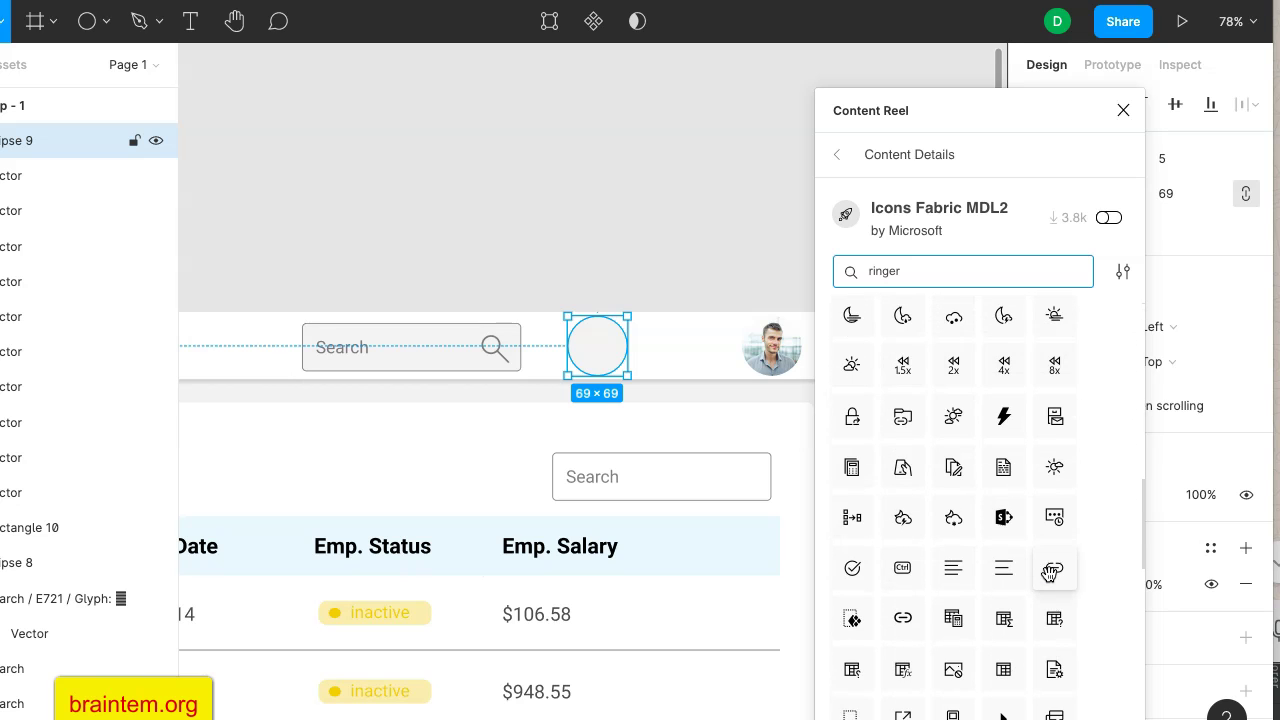
scroll(1048, 572, down, 8)
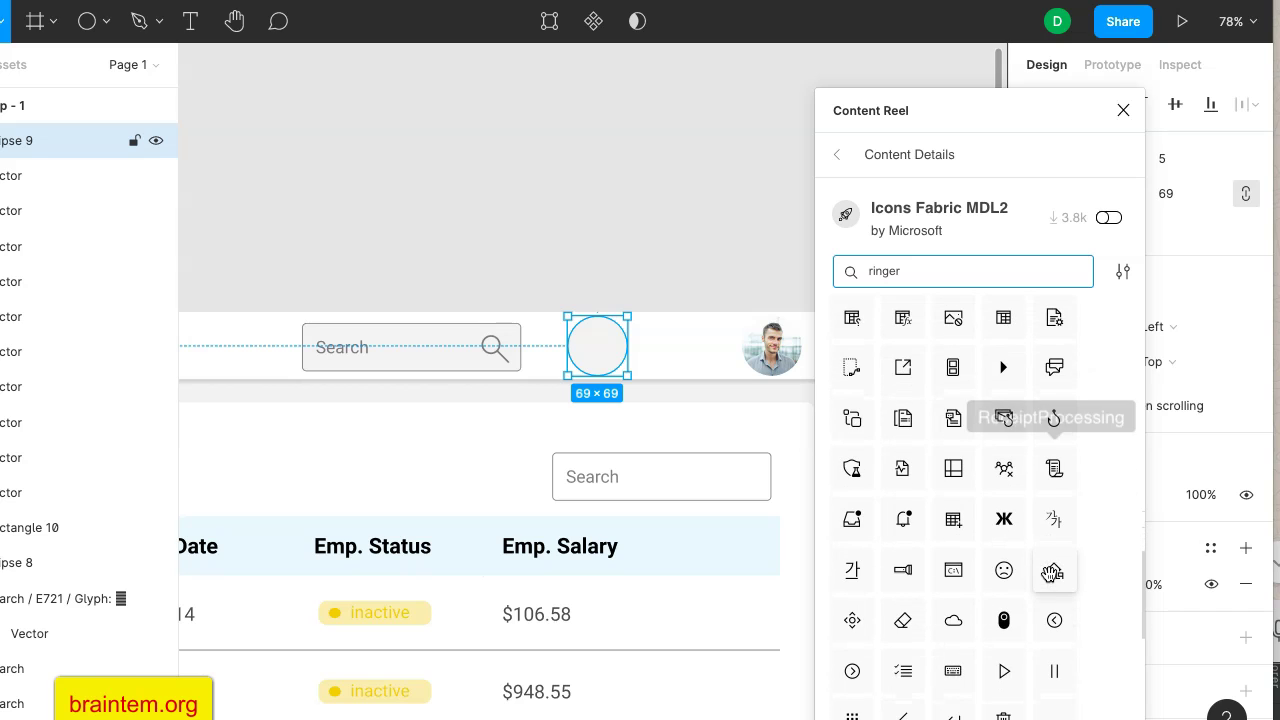
scroll(1048, 574, down, 2)
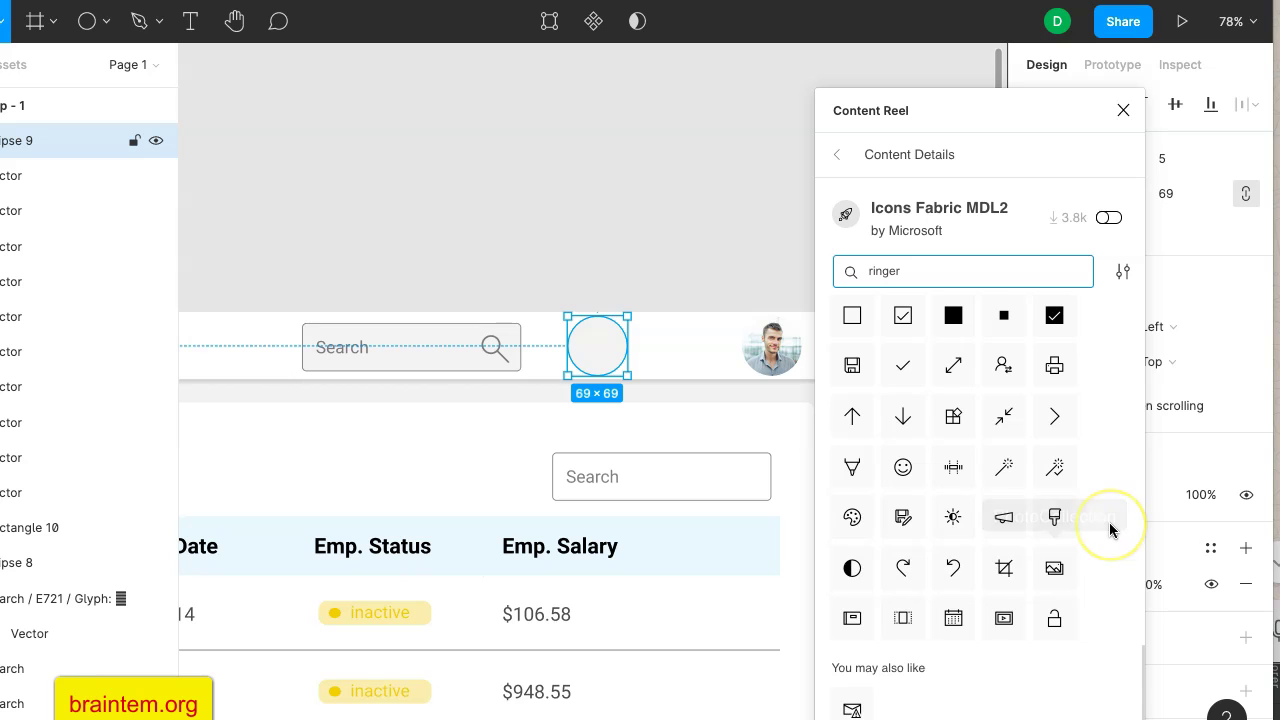
scroll(1110, 530, up, 6)
scroll(1110, 530, up, 8)
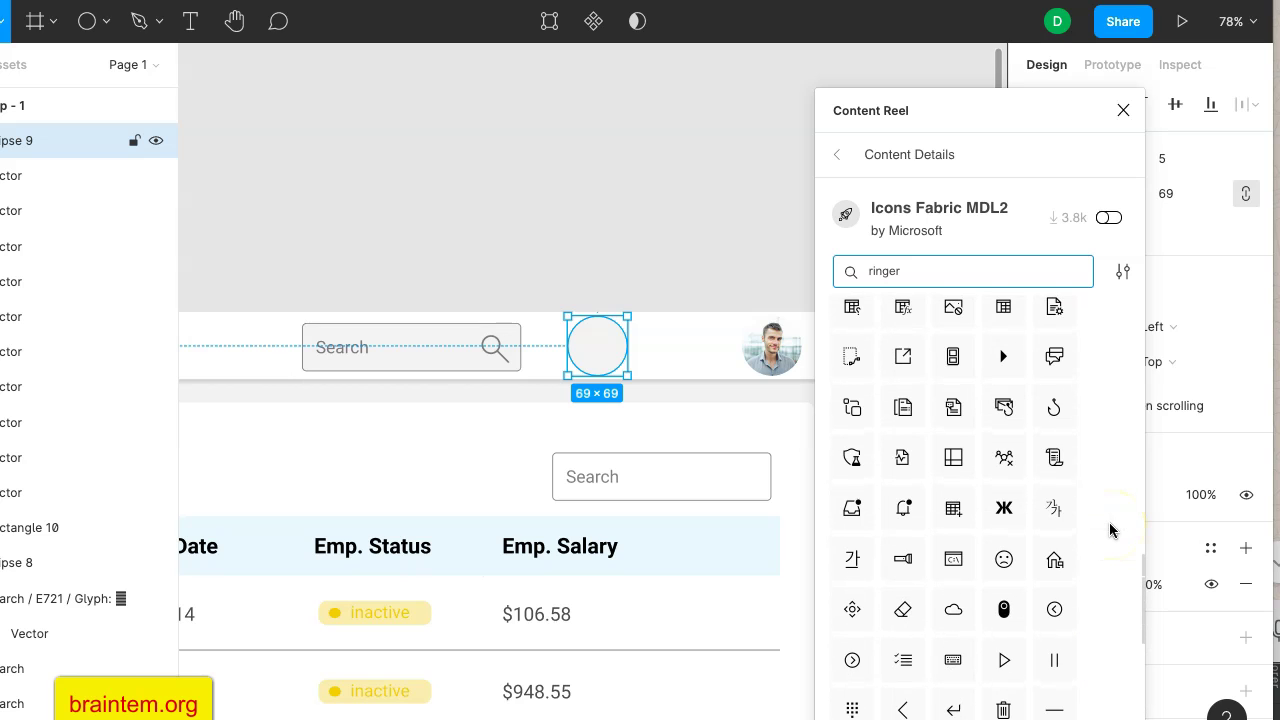
scroll(1110, 530, up, 8)
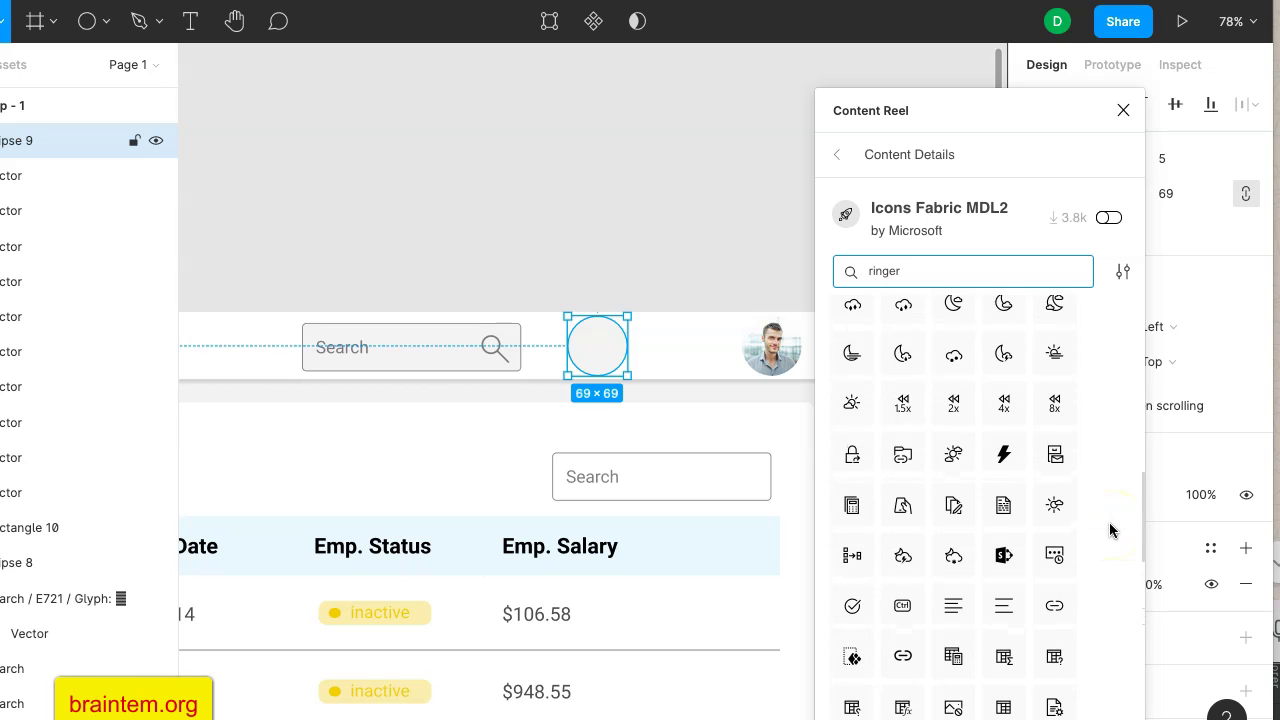
scroll(1110, 530, up, 7)
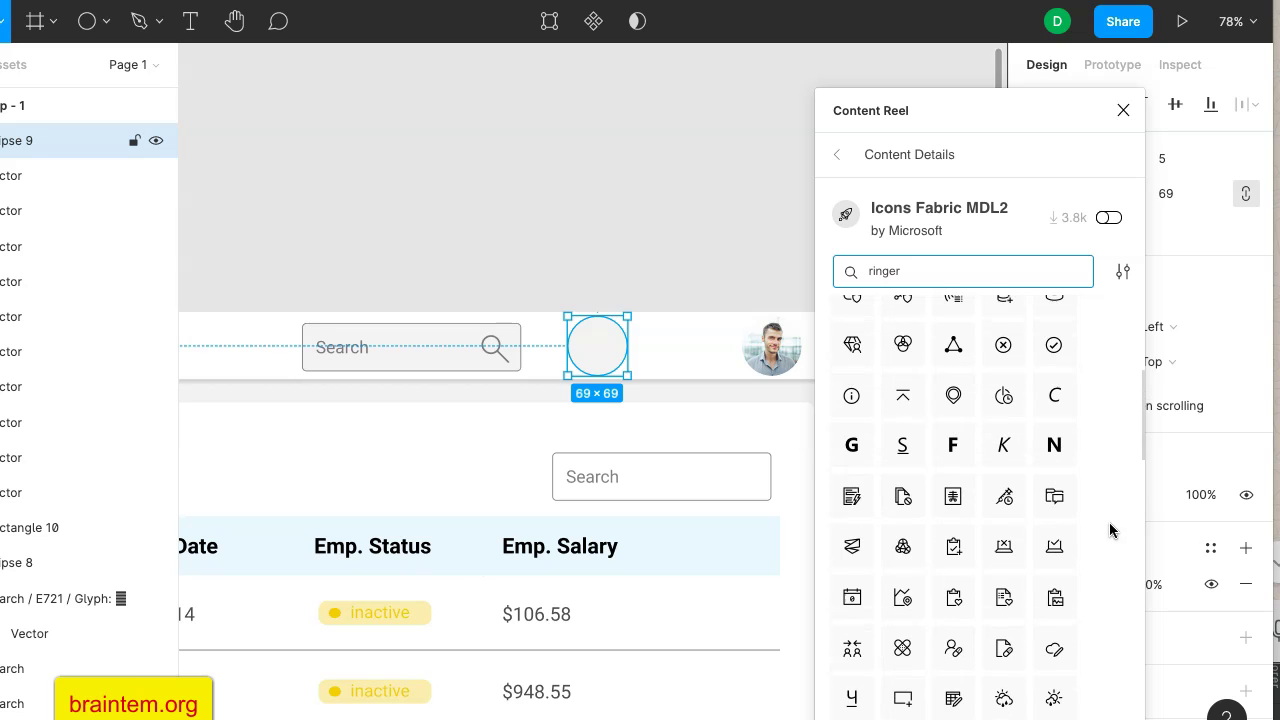
scroll(1110, 530, up, 5)
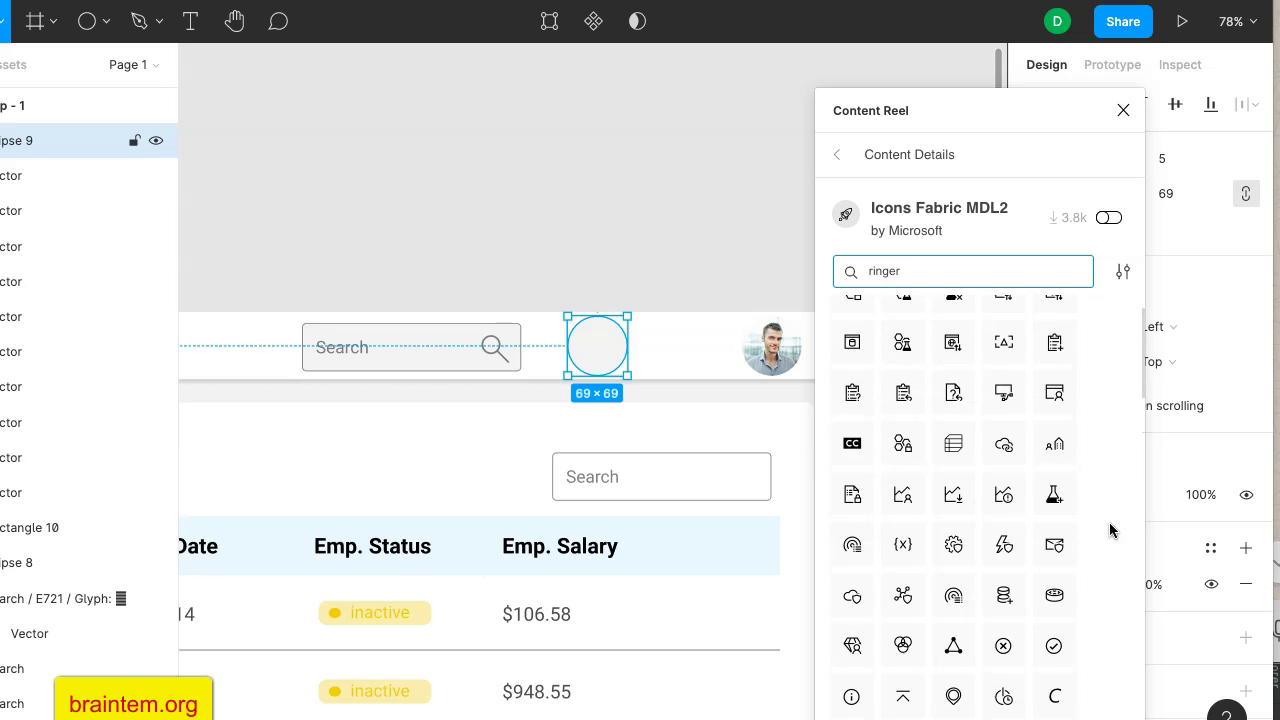
Shorten the icon search to "r" and insert the plain outlined bell icon.
click(936, 278)
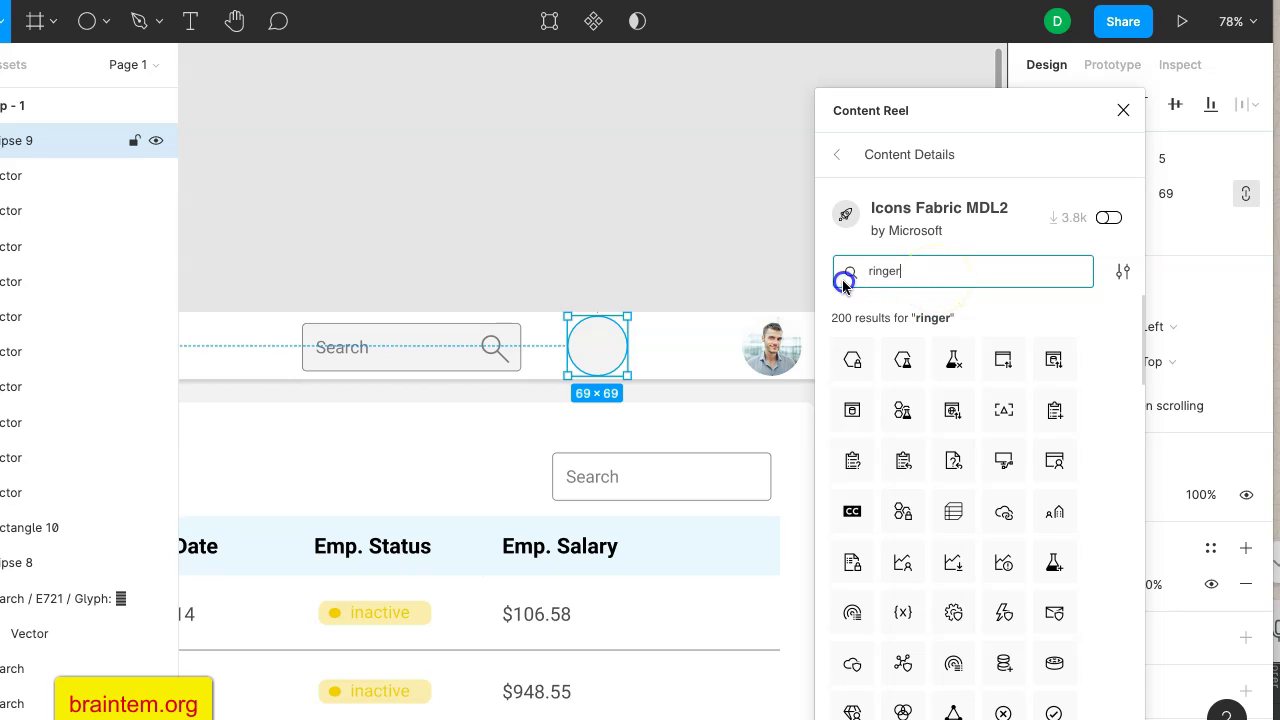
key(BackSpace)
key(BackSpace)
key(BackSpace)
key(BackSpace)
key(BackSpace)
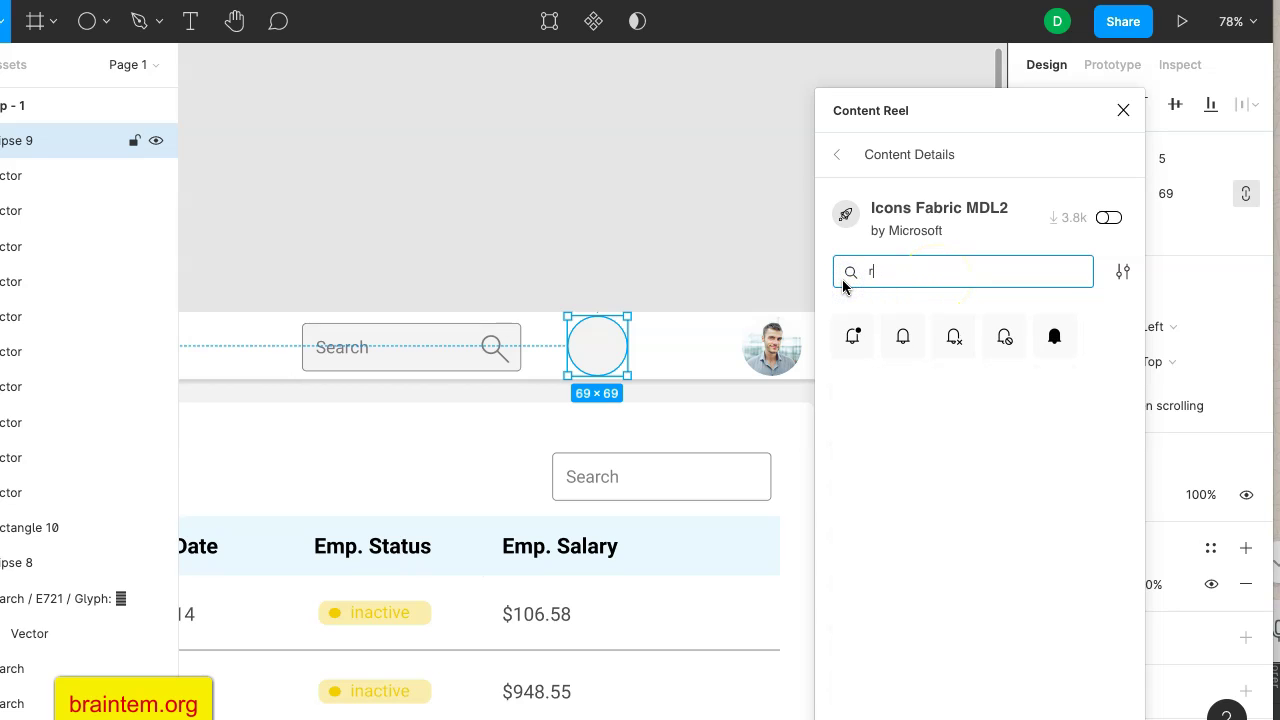
click(897, 340)
drag(752, 370, 694, 366)
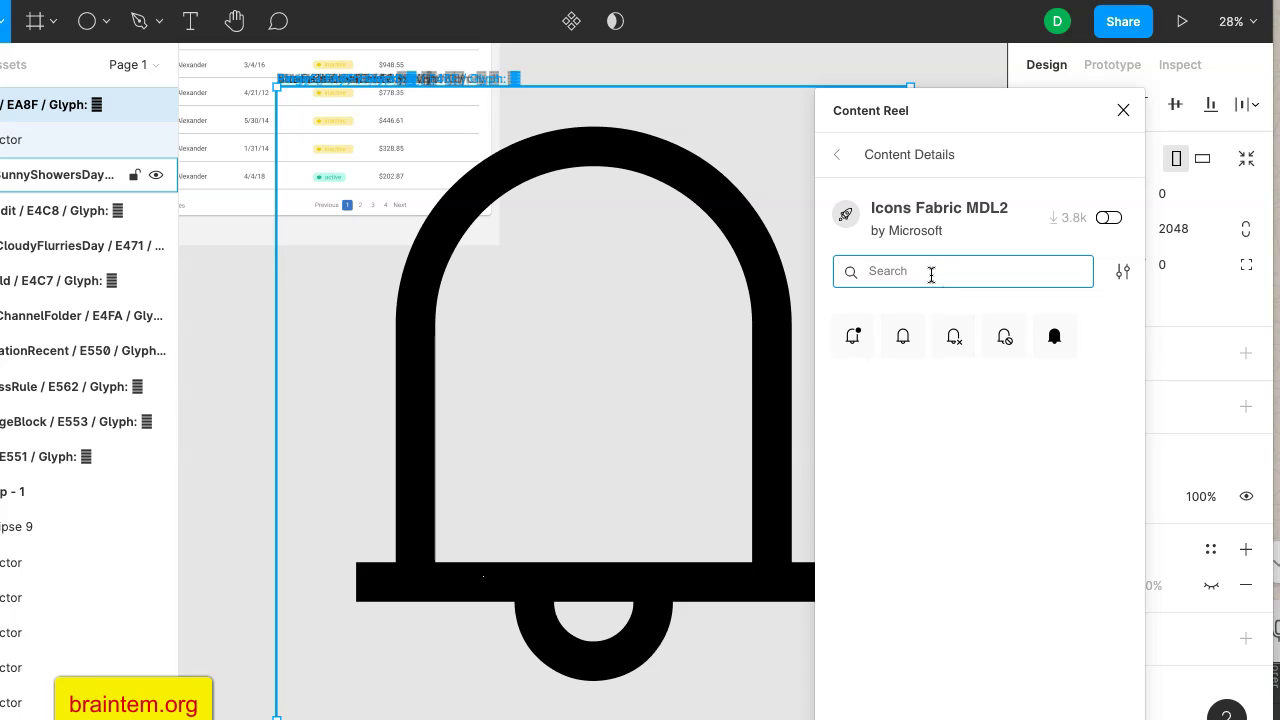
Search the icons for "comment", shorten the search to "comme", and insert the outlined bubble with a centred pointer.
text(comment)
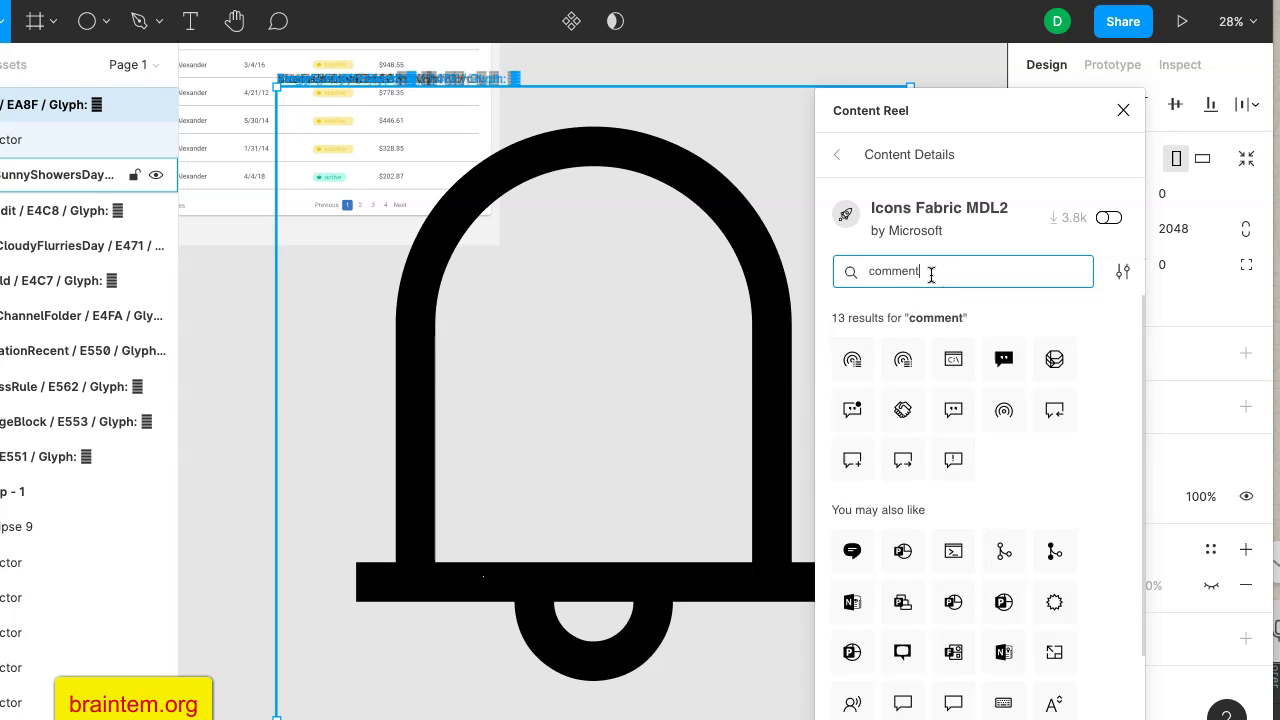
click(906, 318)
key(BackSpace)
key(BackSpace)
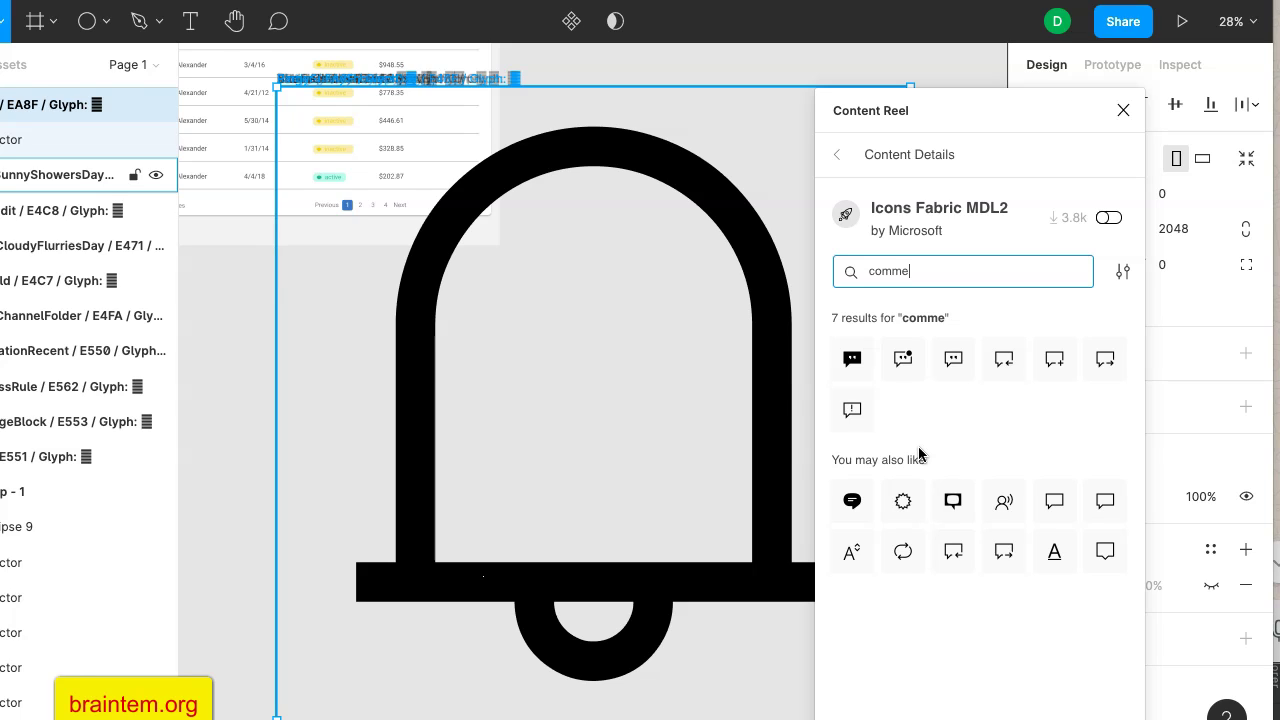
click(1107, 567)
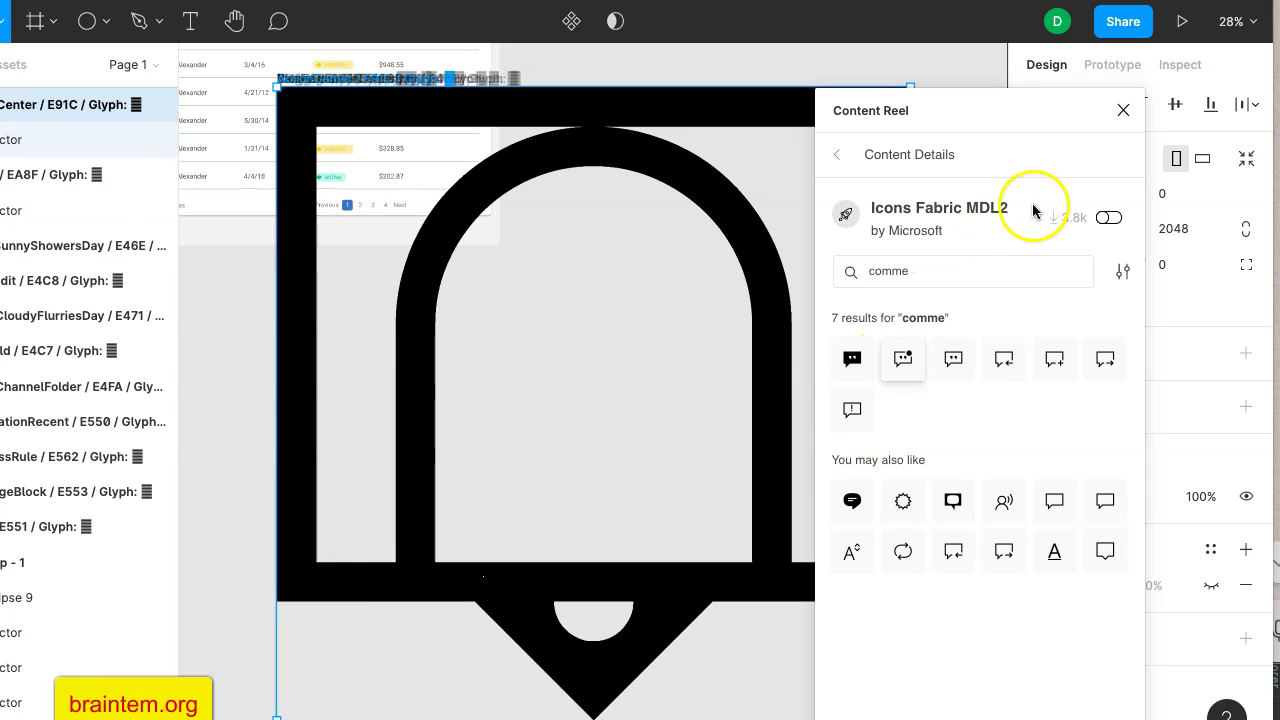
Close the Content Reel plugin, select all the oversized imported icon frames together, and set their rotation to 32°.
click(1125, 113)
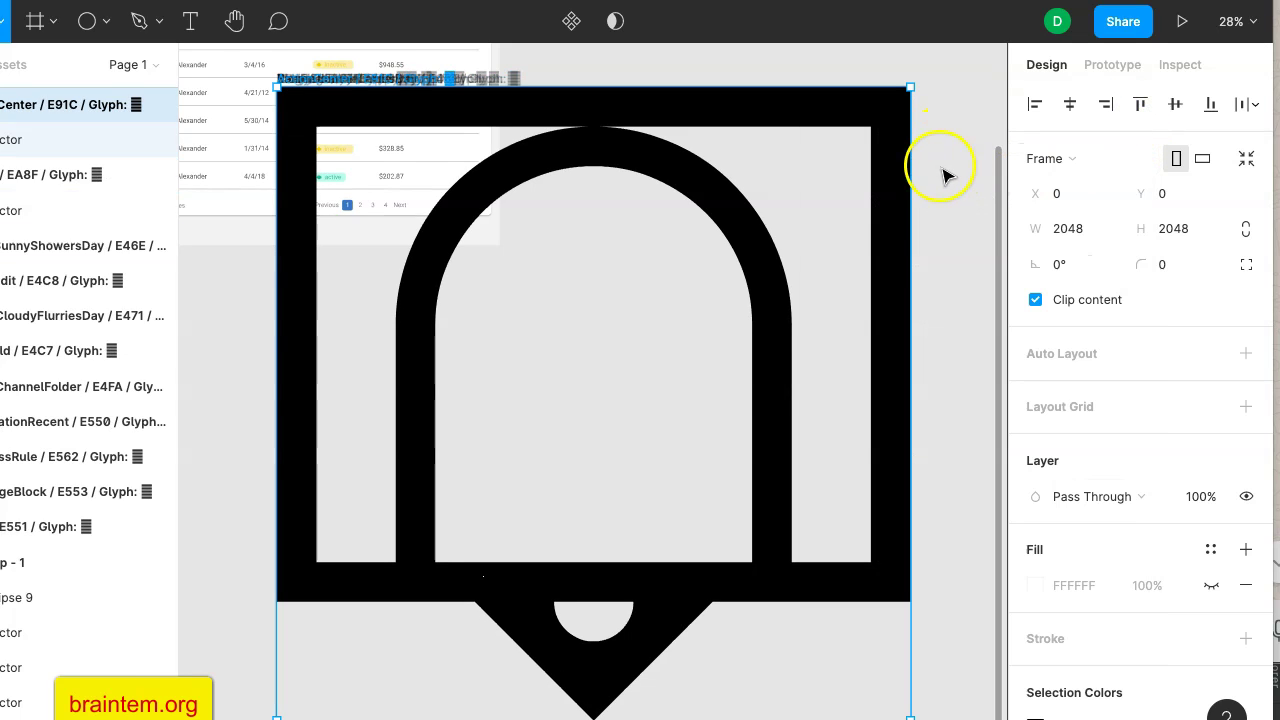
scroll(917, 243, down, 2)
drag(486, 428, 705, 387)
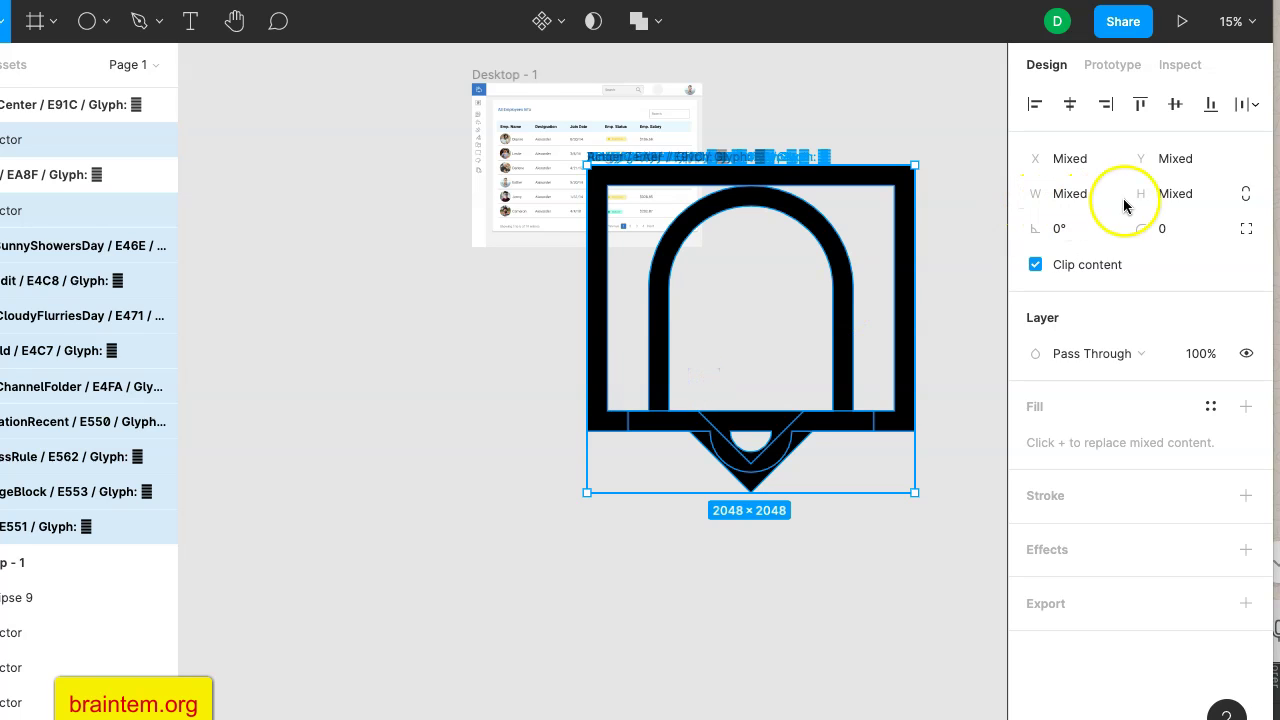
click(1068, 230)
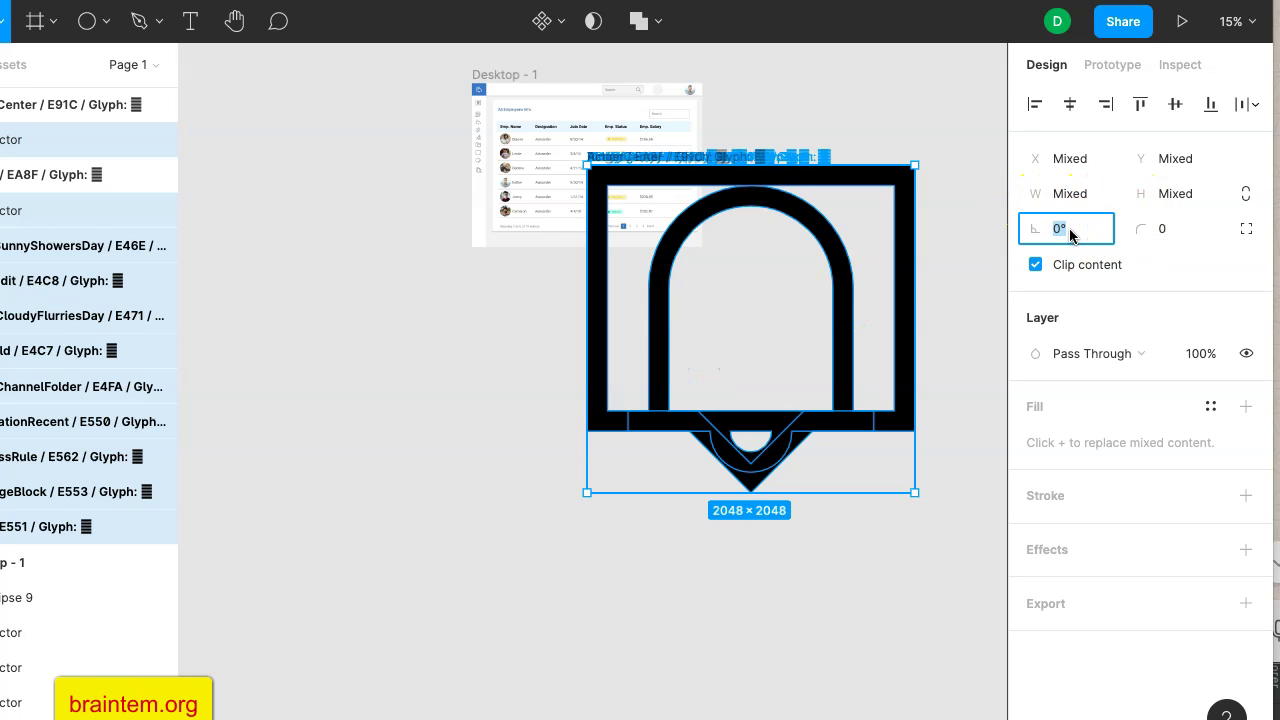
text(32)
click(1172, 231)
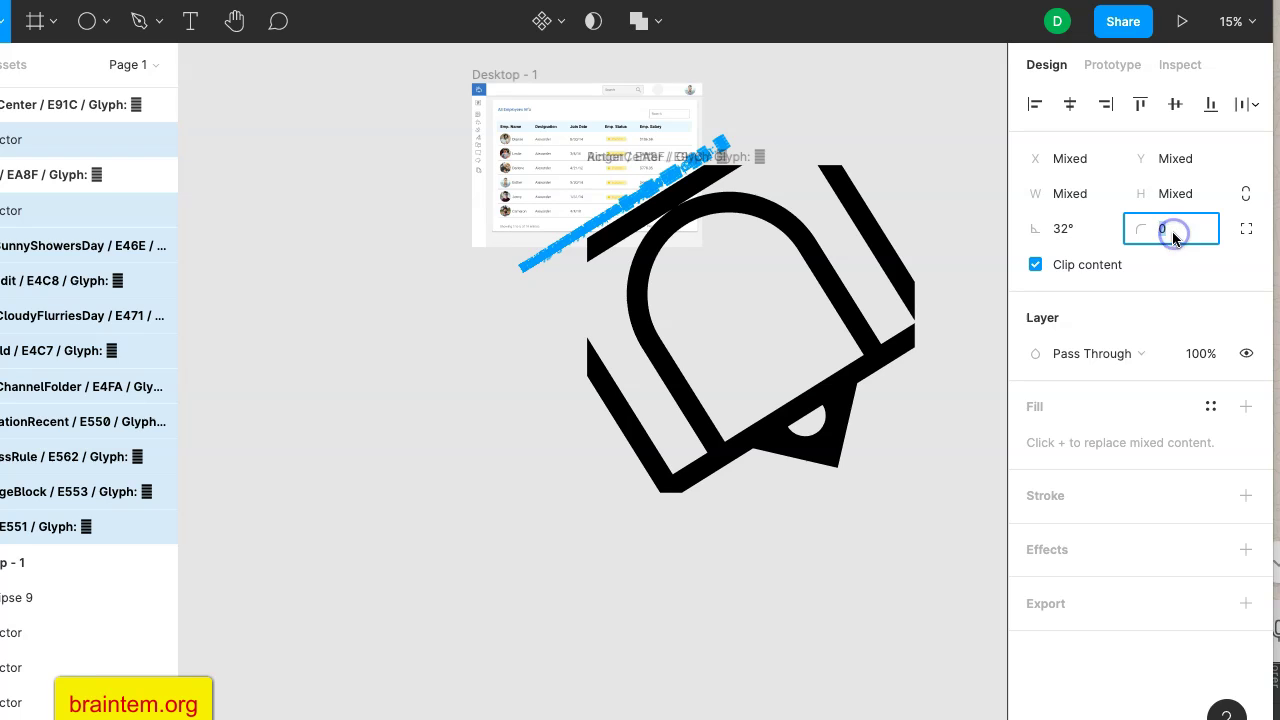
key(BackSpace)
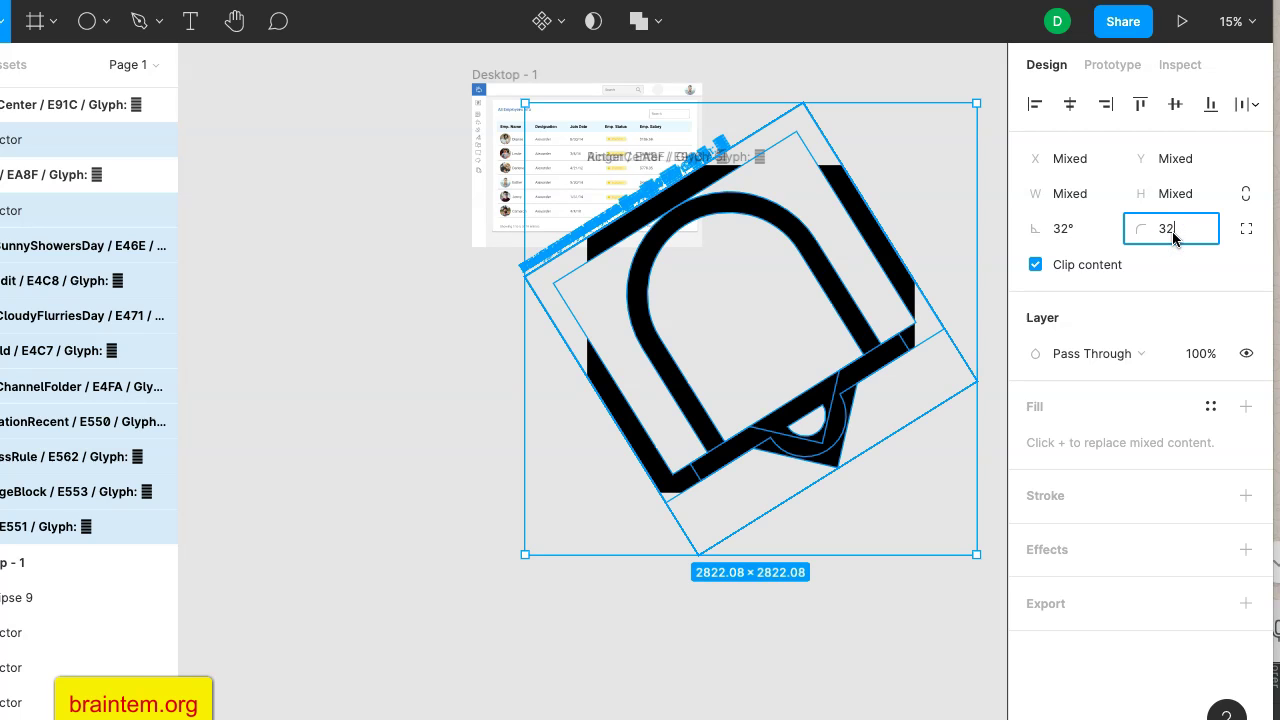
text(32)
click(966, 271)
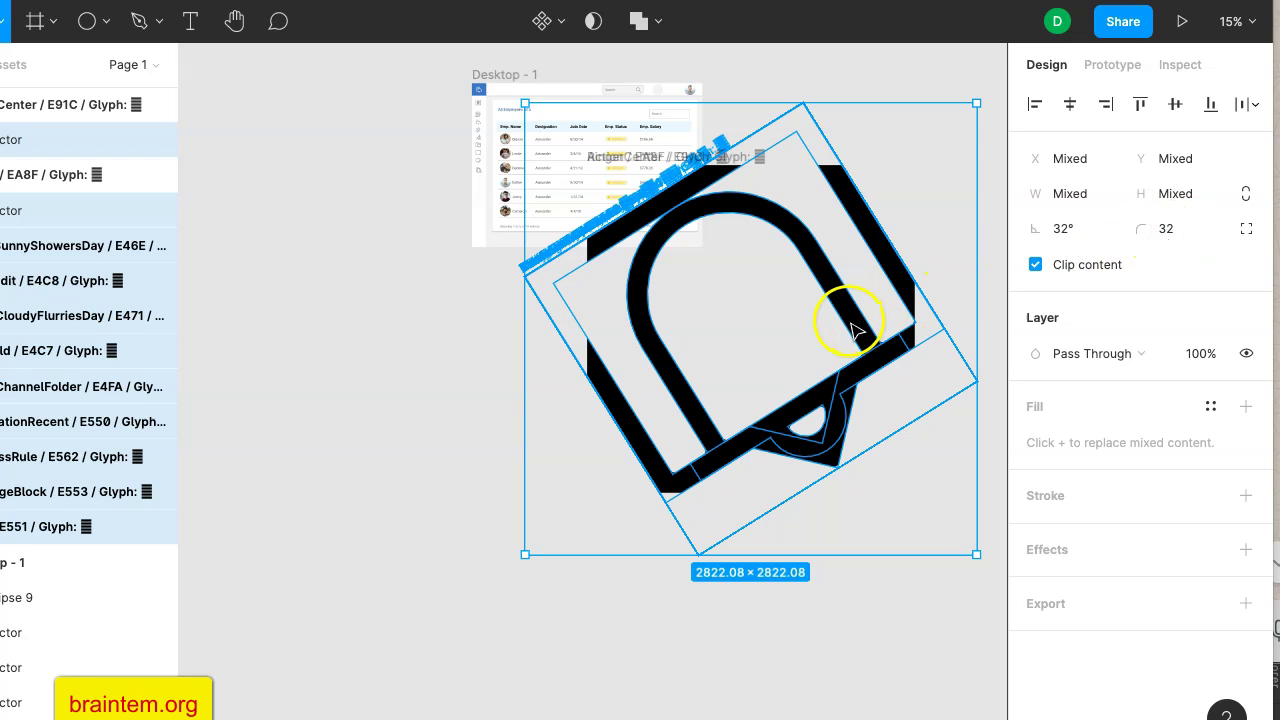
click(1172, 232)
text(0)
click(1171, 240)
click(1172, 240)
click(1062, 229)
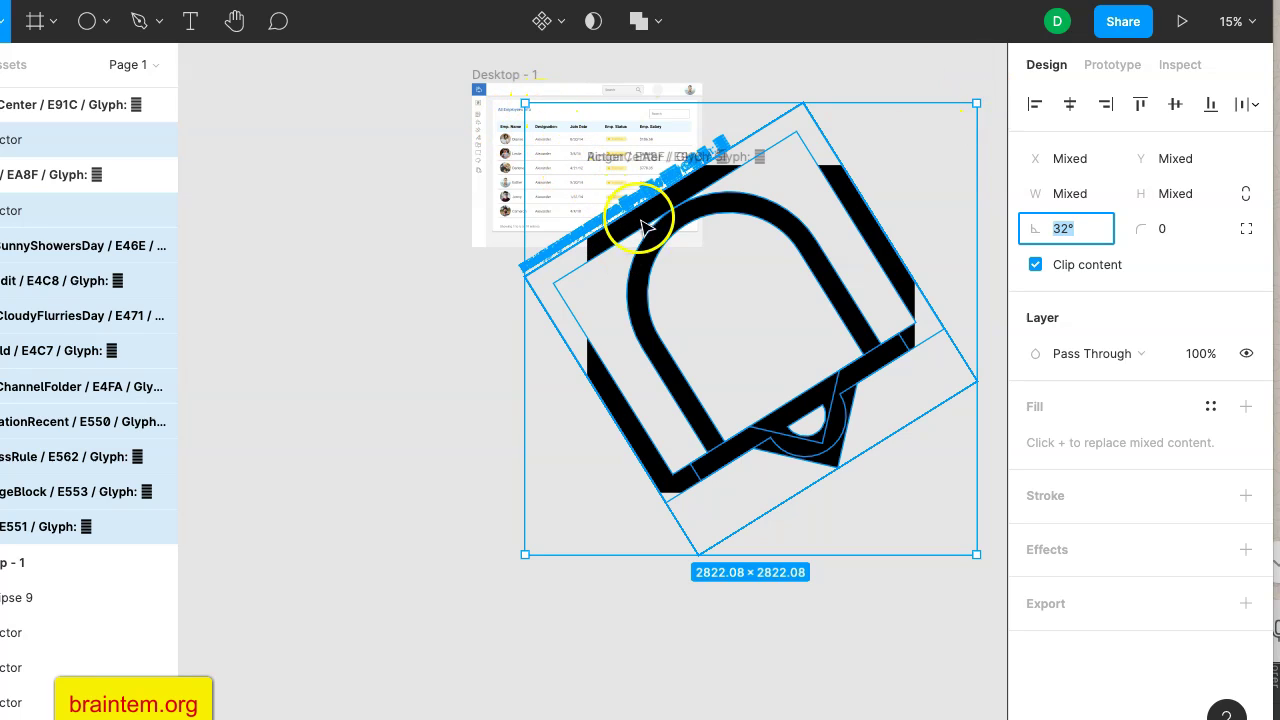
Set both the width and the height of the selected icon frames to 32.
click(1070, 200)
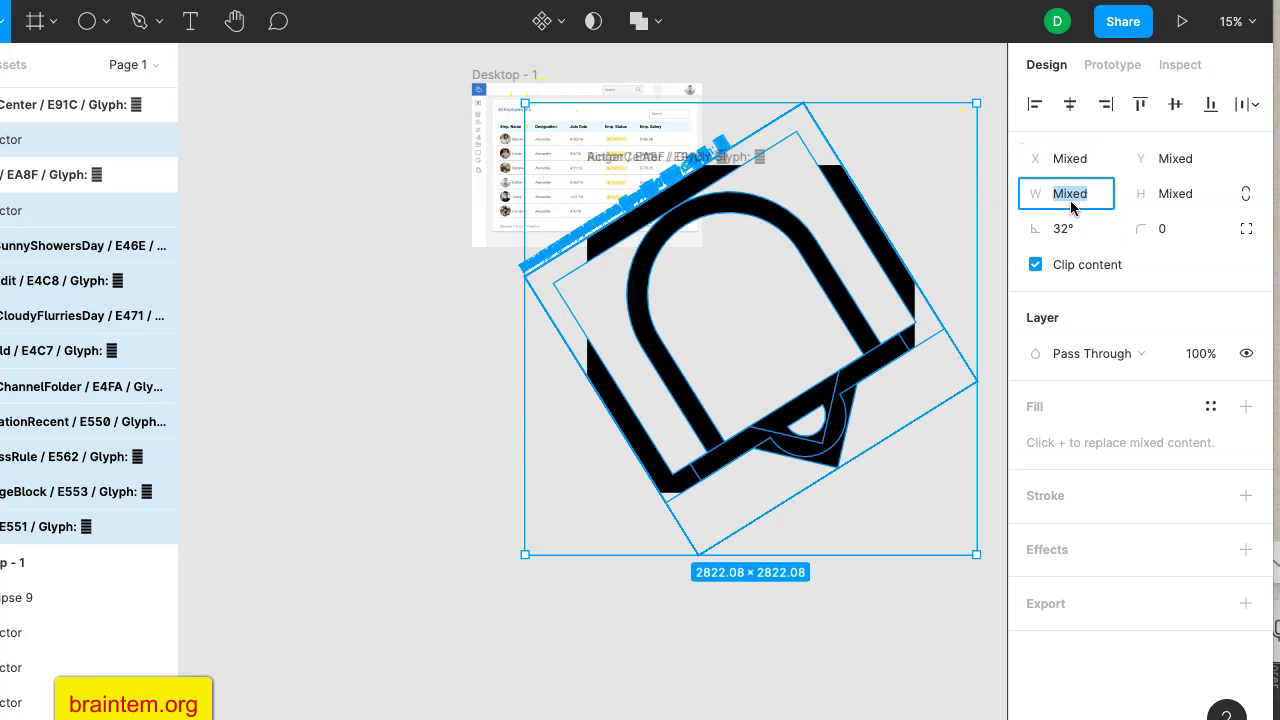
text(32)
key(Return)
click(1187, 200)
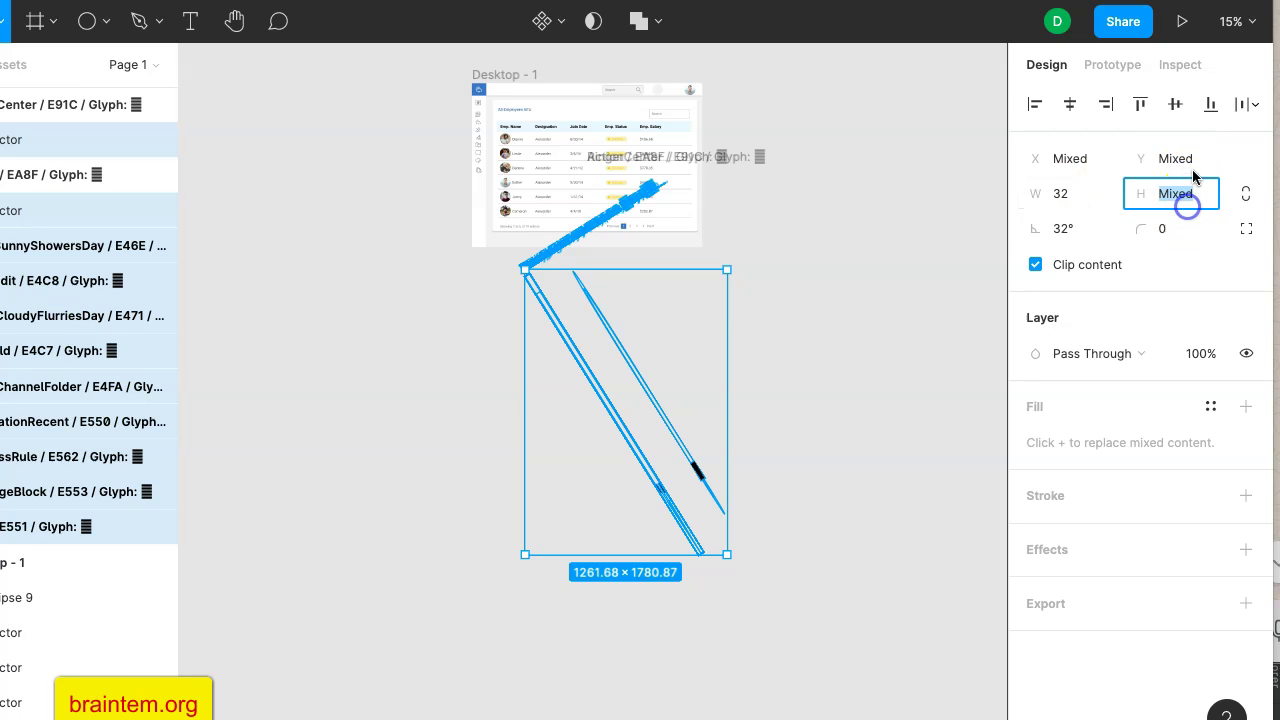
text(32)
key(Return)
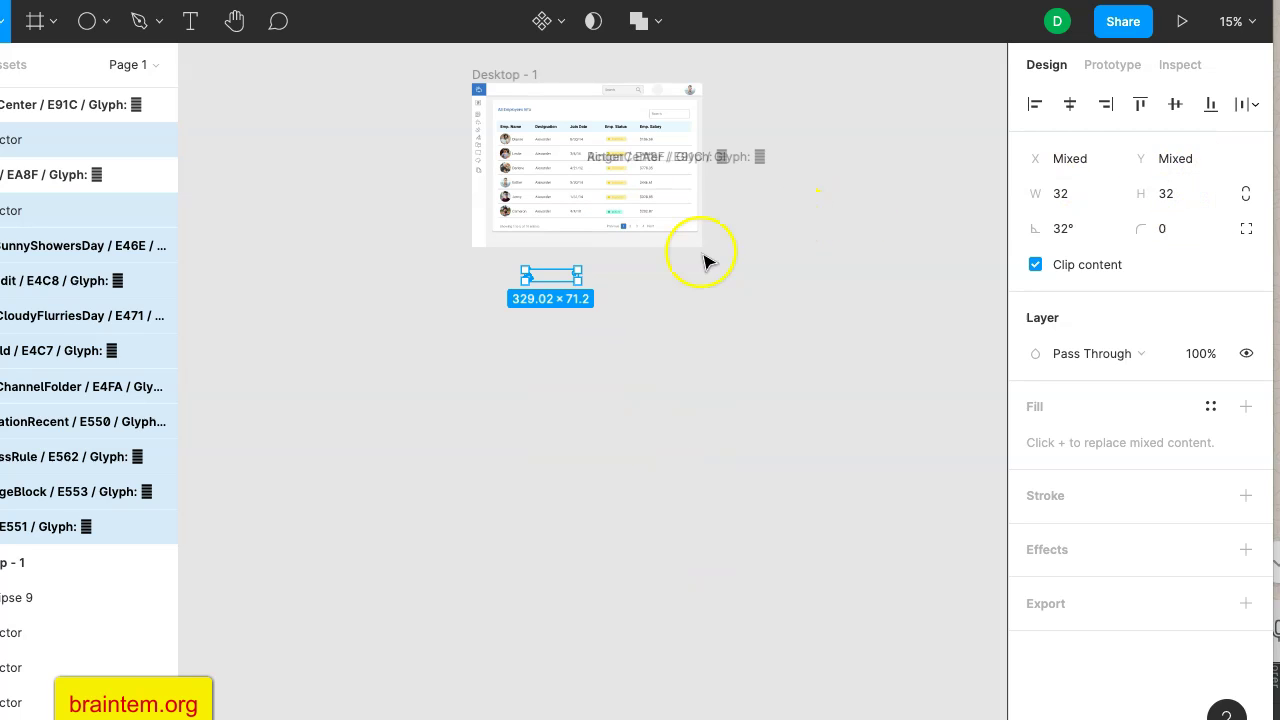
Move the resized icons into the desktop frame, just below the header near the grey circle and profile photo, and deselect them.
scroll(598, 283, up, 6)
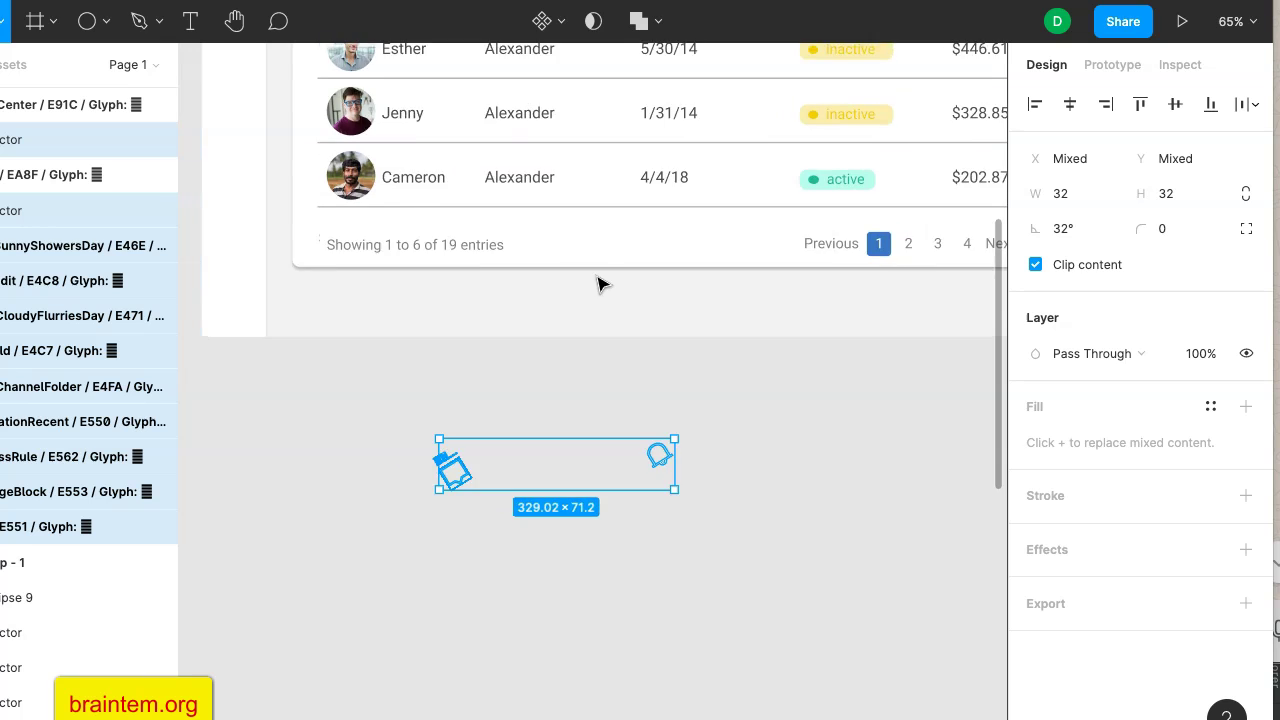
drag(614, 560, 768, 143)
scroll(823, 194, up, 5)
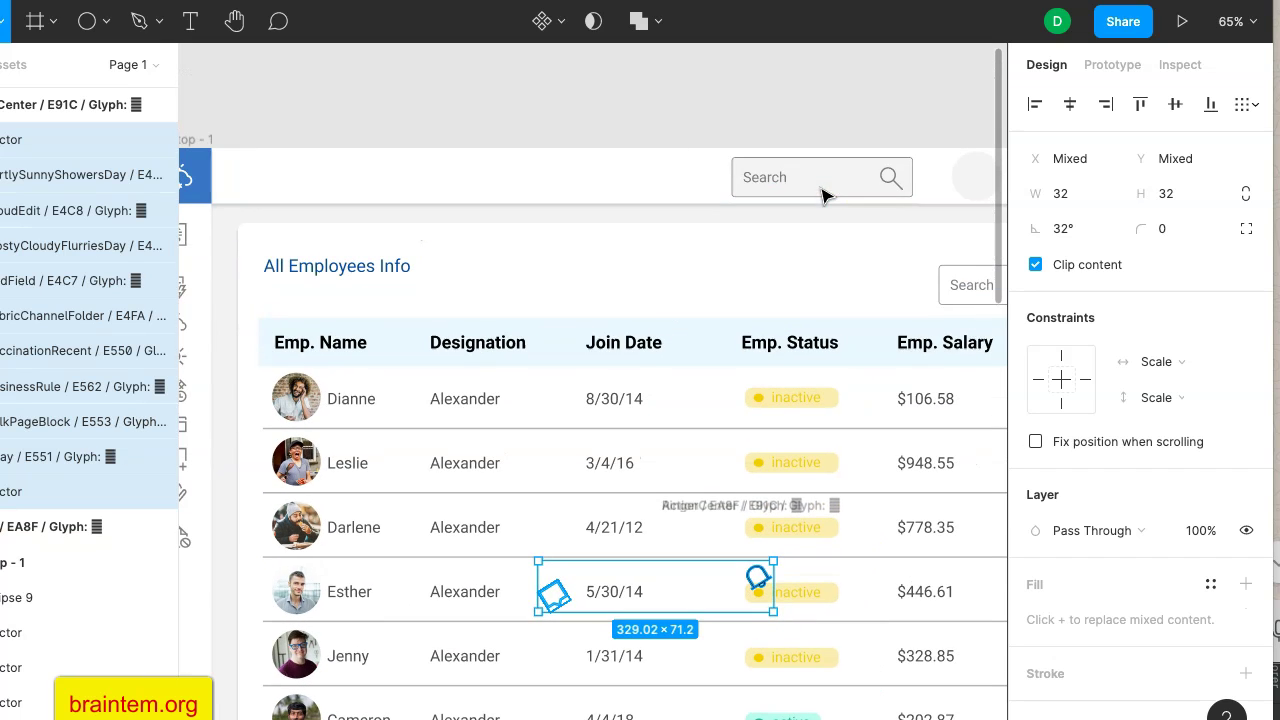
drag(716, 598, 829, 209)
scroll(820, 222, right, 5)
scroll(820, 222, up, 2)
drag(686, 294, 902, 292)
scroll(903, 295, up, 5)
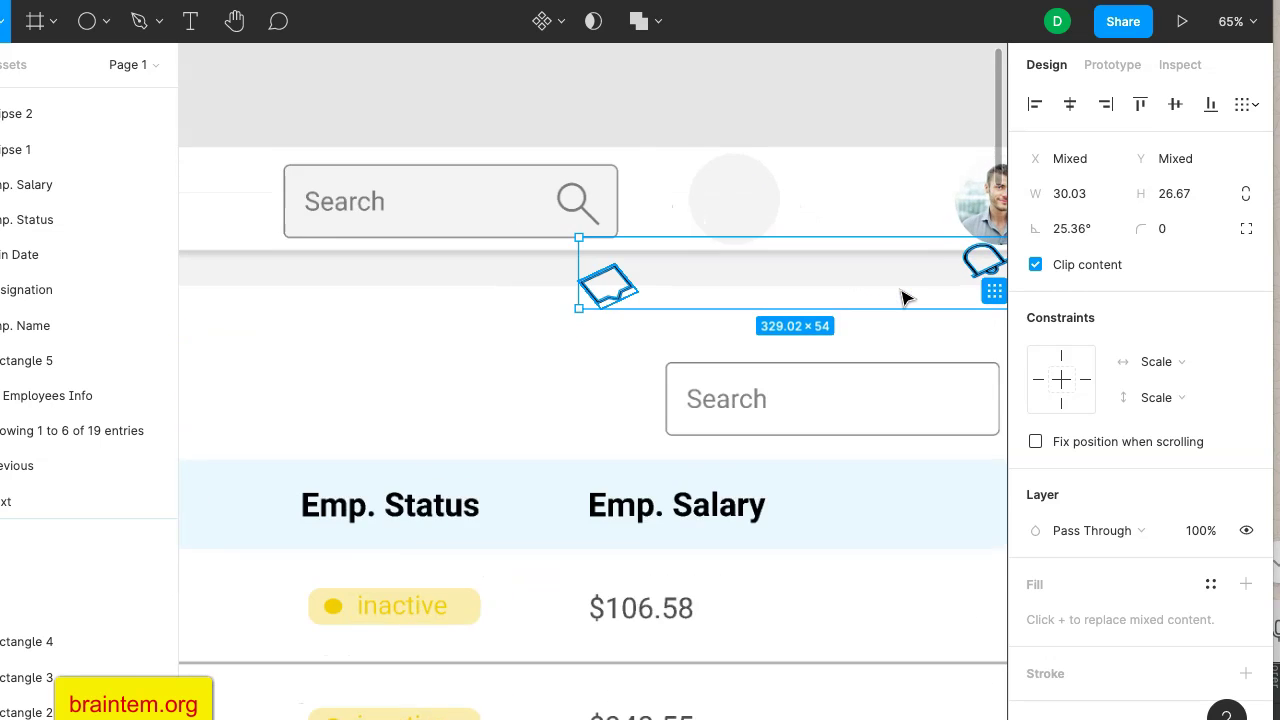
click(905, 340)
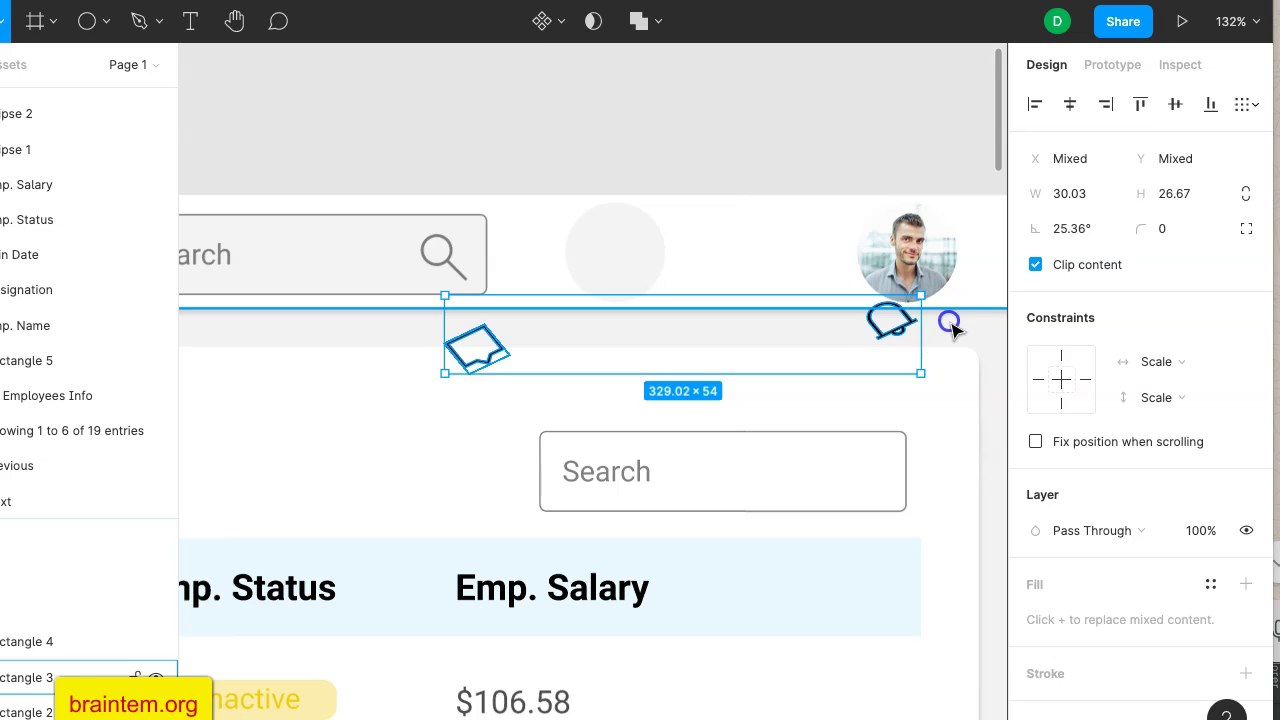
click(946, 322)
Try to straighten the comment icon by rotating its frame to 0° and again to -15°.
click(476, 346)
click(481, 347)
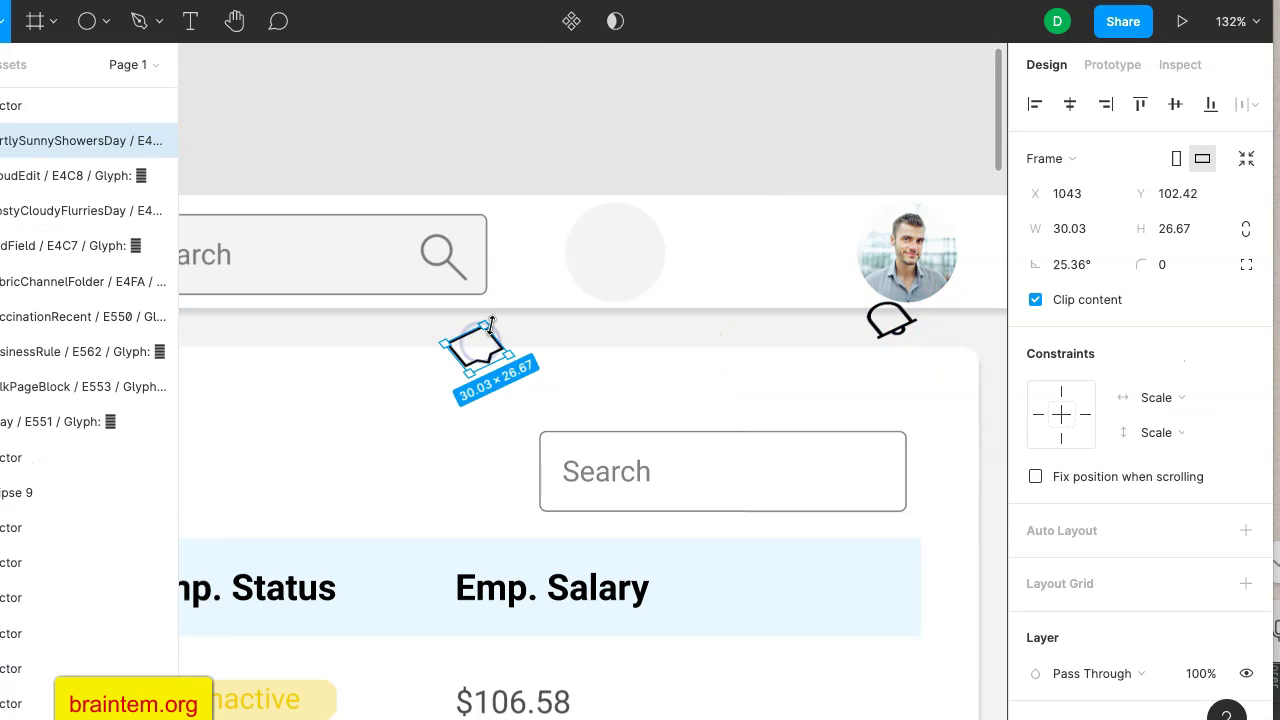
mouse_move(489, 316)
mouse_down()
mouse_move(514, 334)
mouse_move(508, 317)
mouse_up()
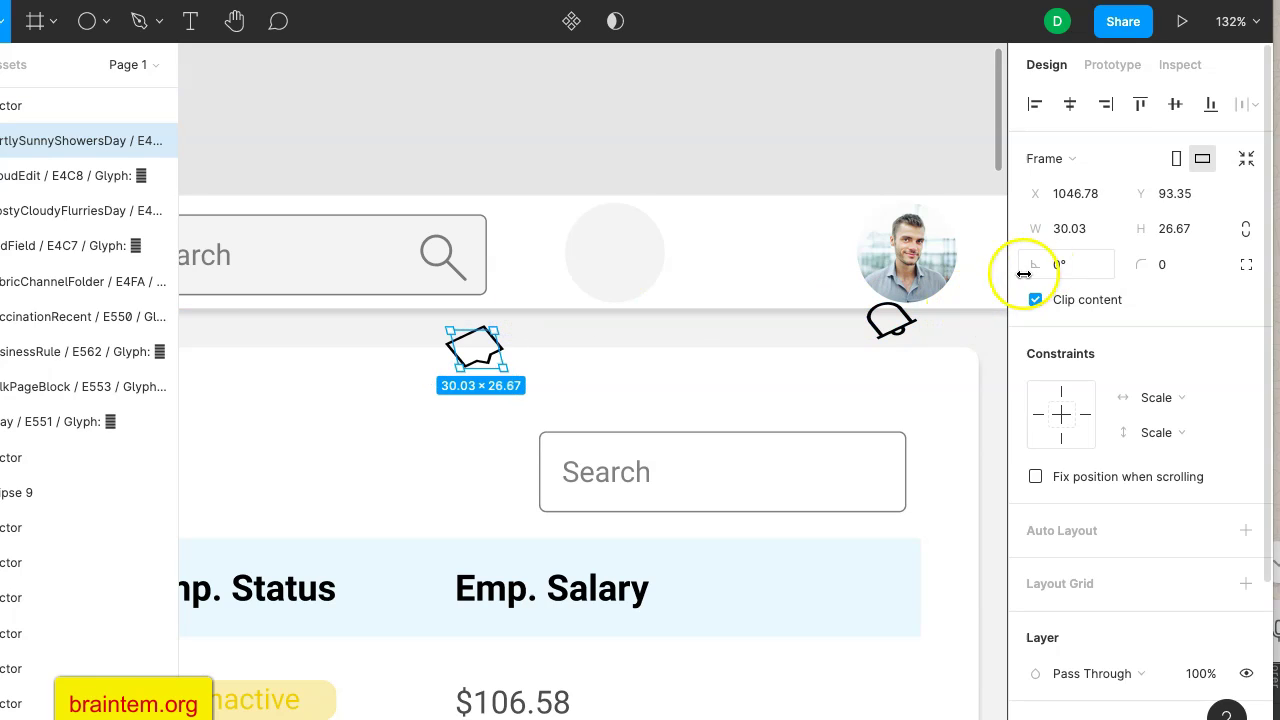
click(888, 324)
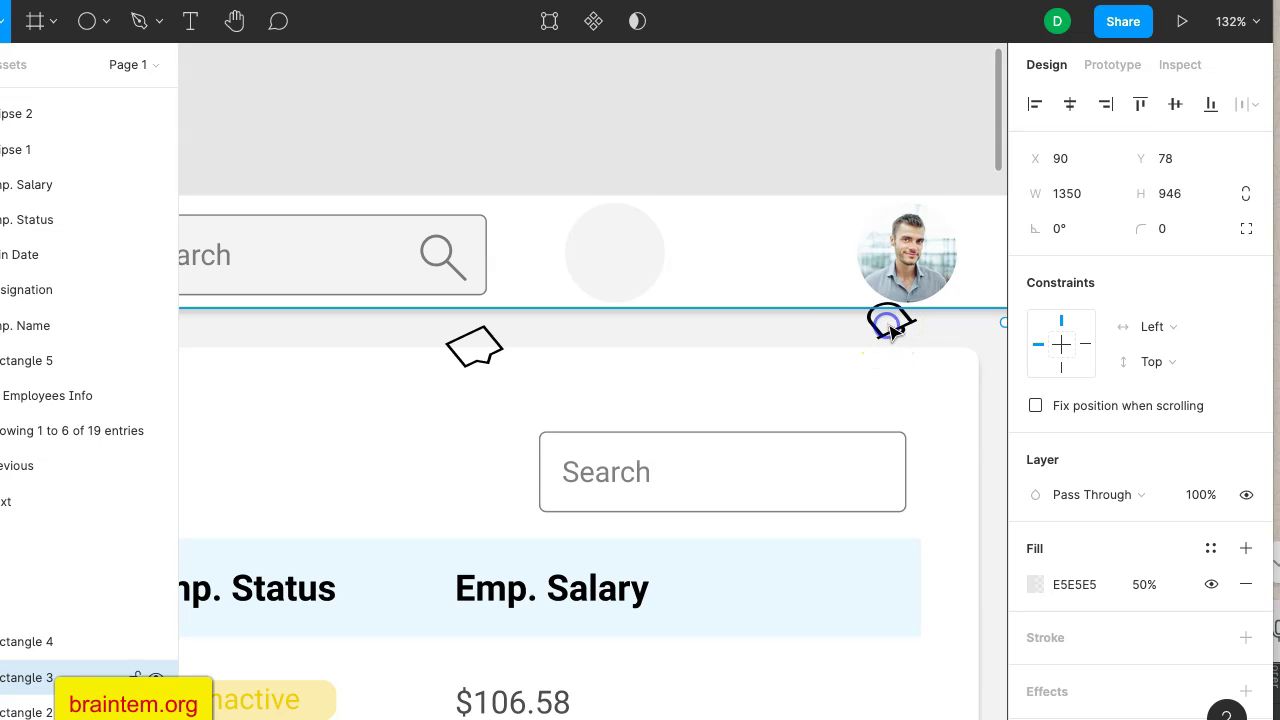
mouse_move(890, 333)
mouse_down()
mouse_move(878, 333)
mouse_move(891, 333)
mouse_up()
click(466, 346)
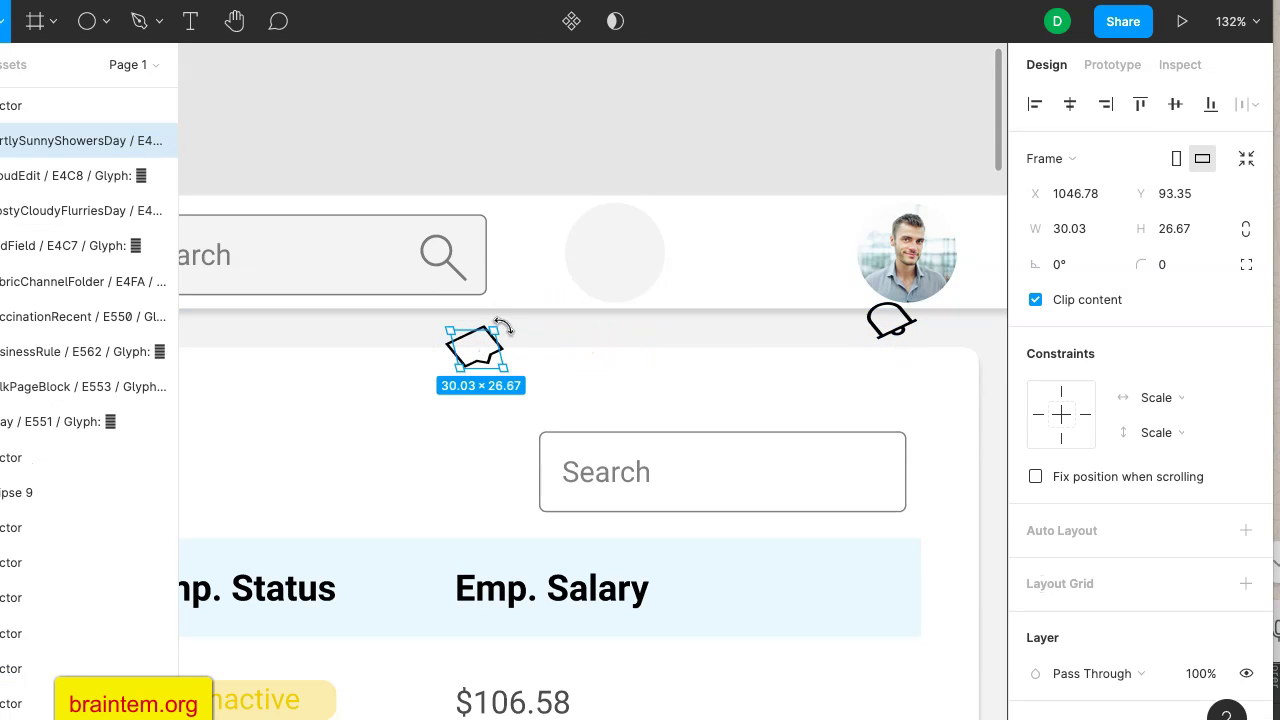
drag(504, 325, 508, 330)
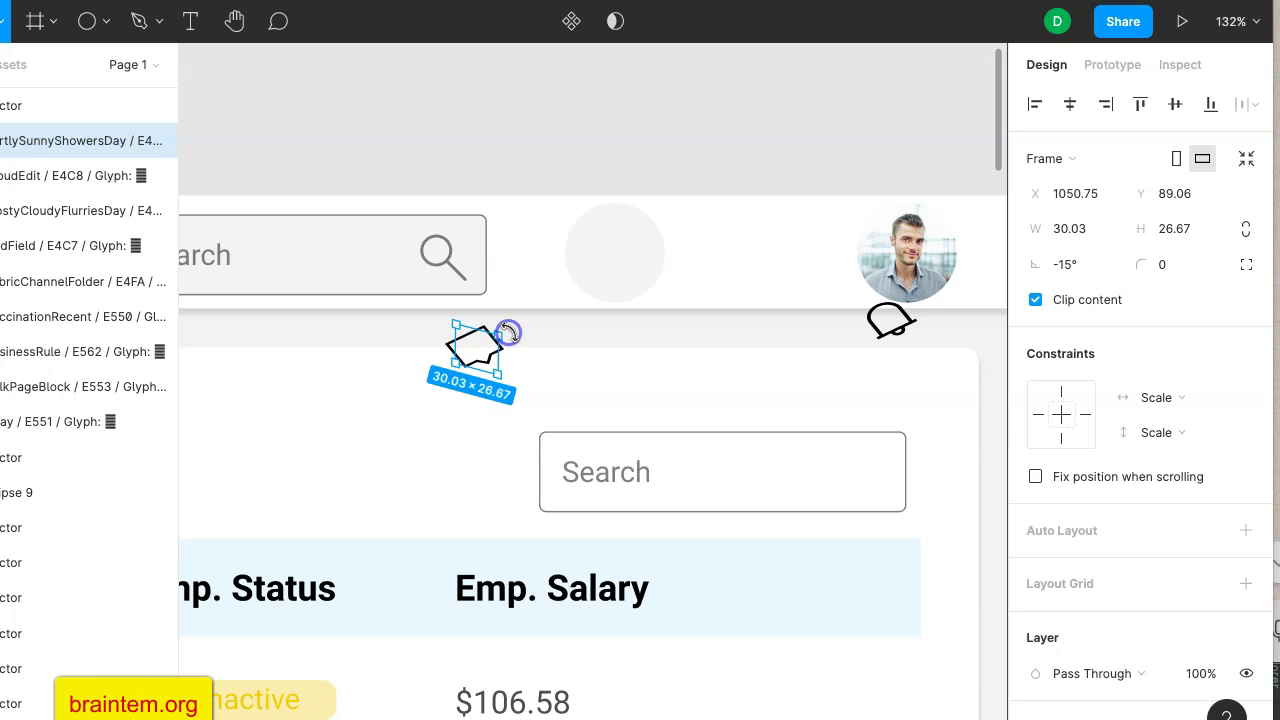
click(543, 337)
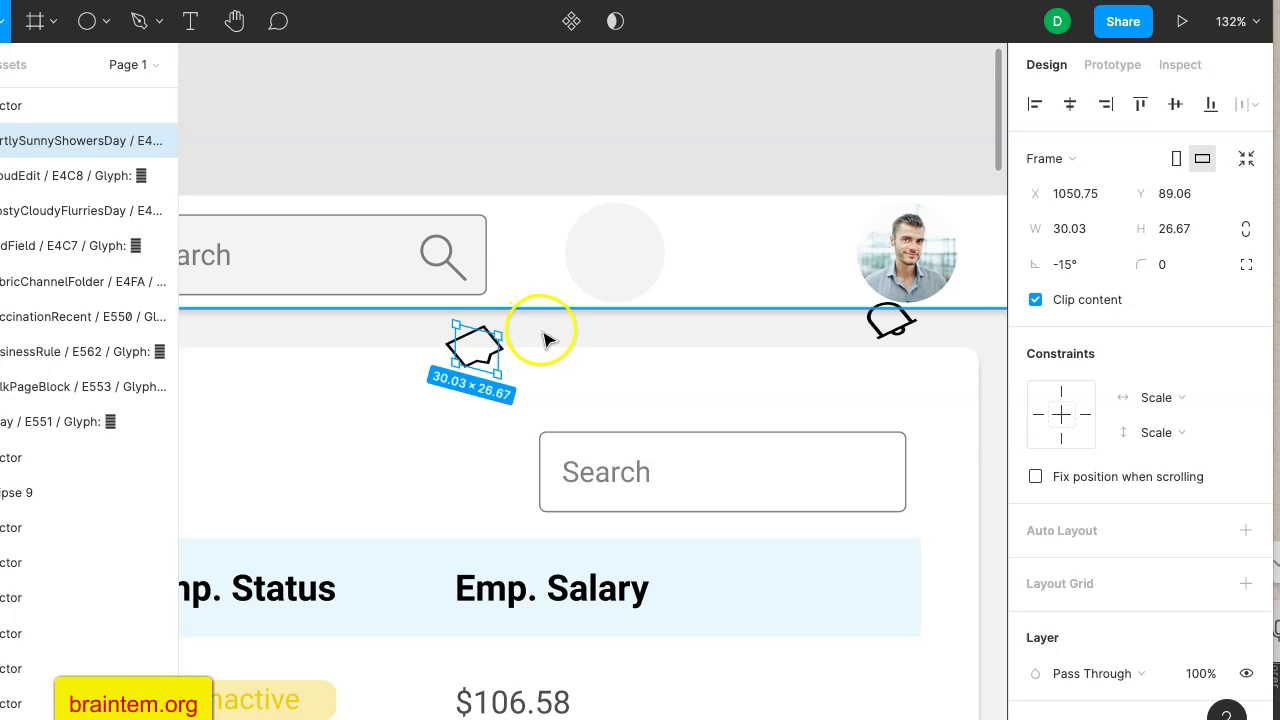
Delete the four empty icon frames stacked over the comment icon, moving each one aside first.
drag(471, 343, 570, 319)
click(490, 349)
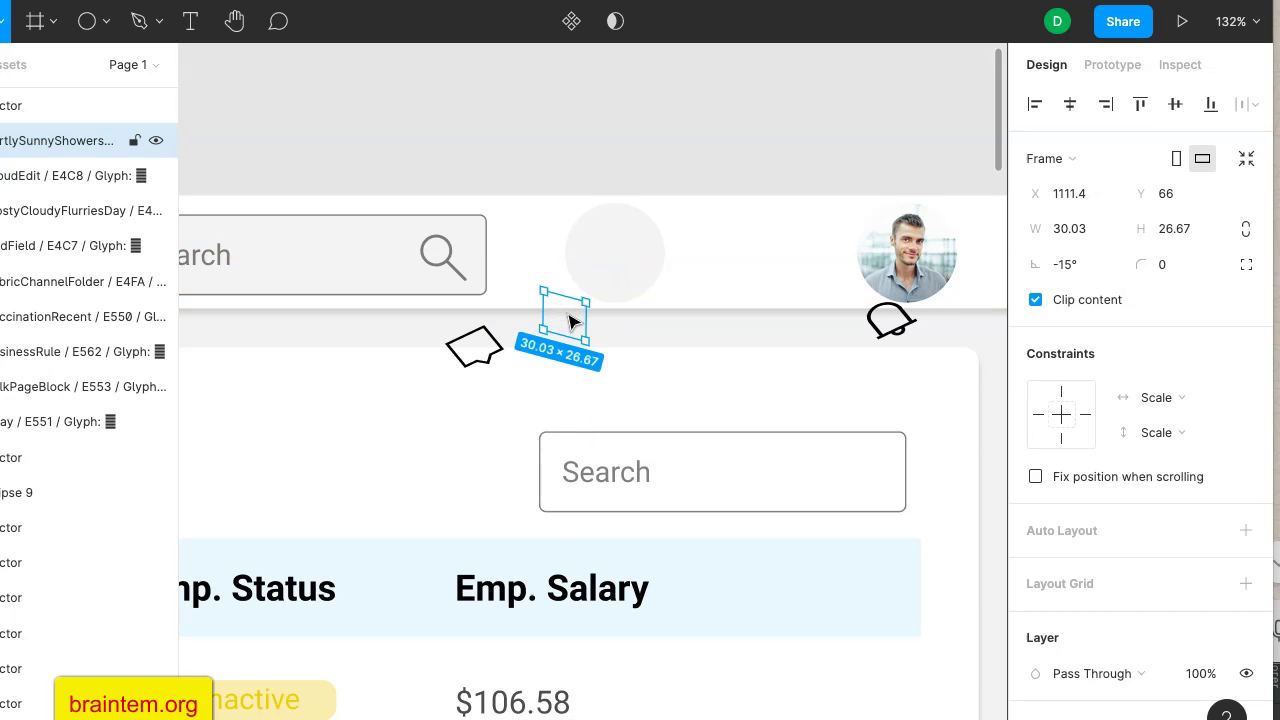
key(Delete)
click(478, 350)
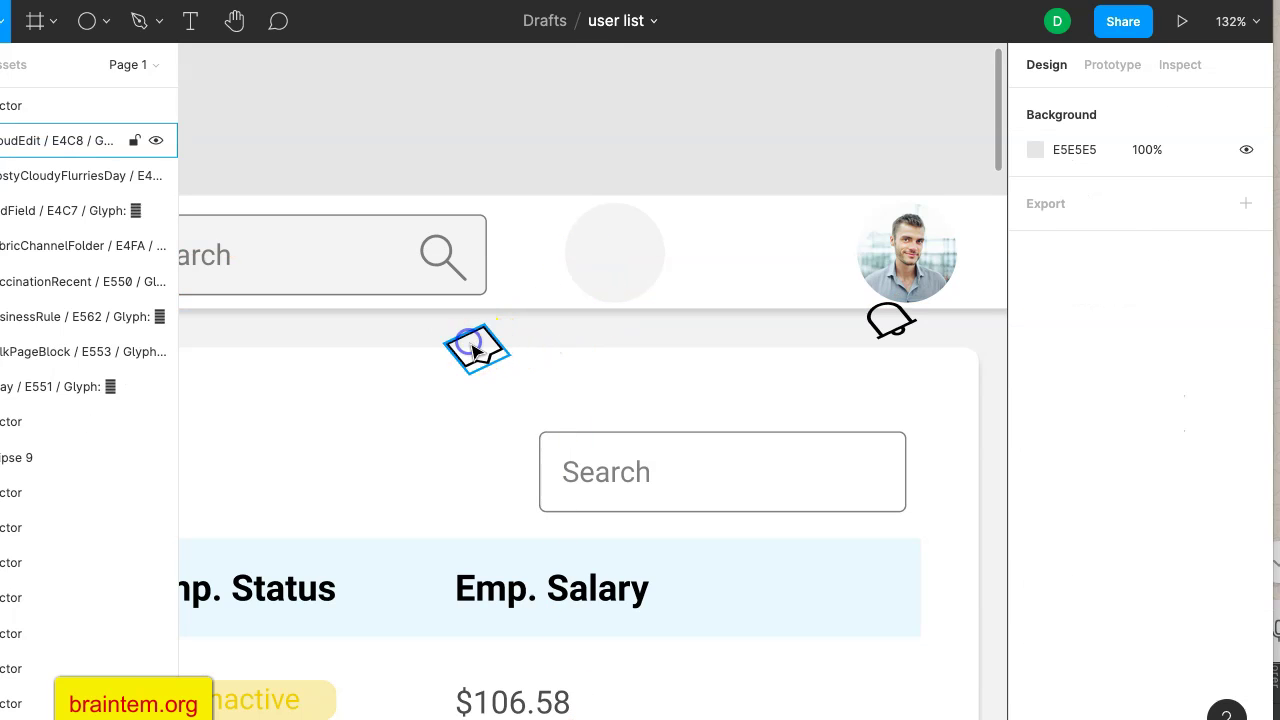
click(478, 350)
drag(484, 345, 548, 307)
key(Delete)
click(481, 344)
drag(484, 355, 553, 288)
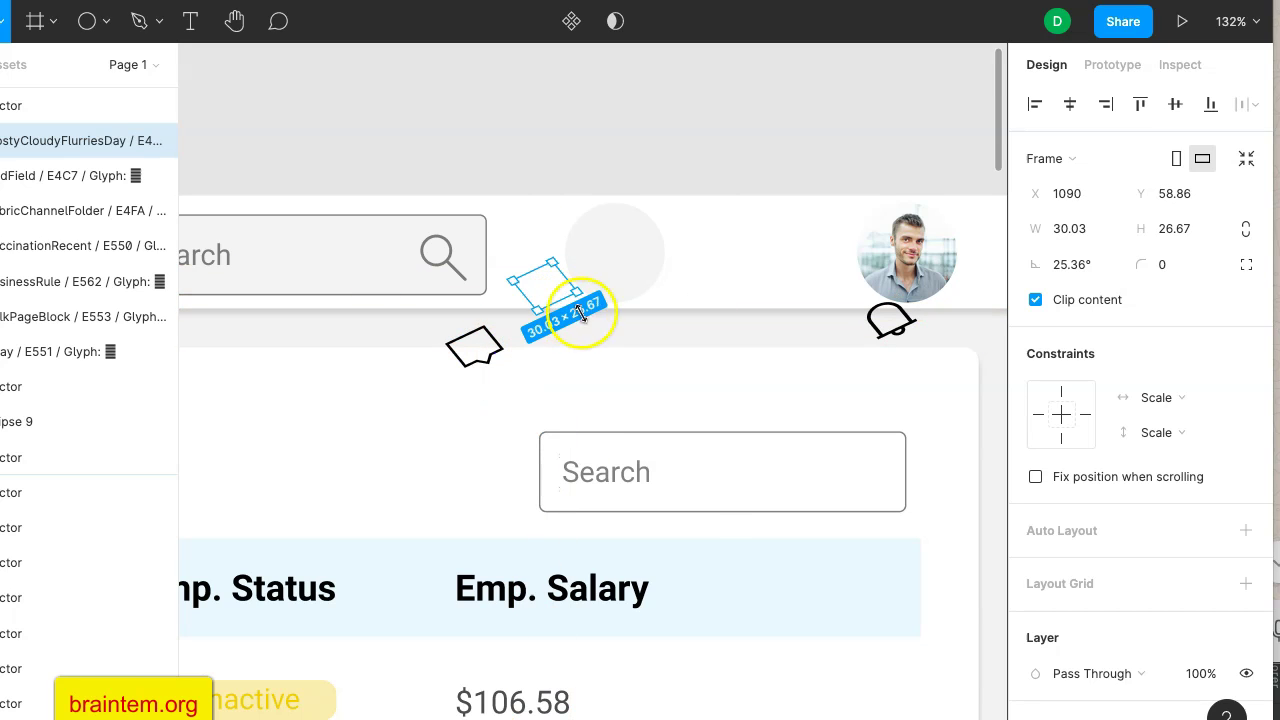
key(Delete)
click(483, 346)
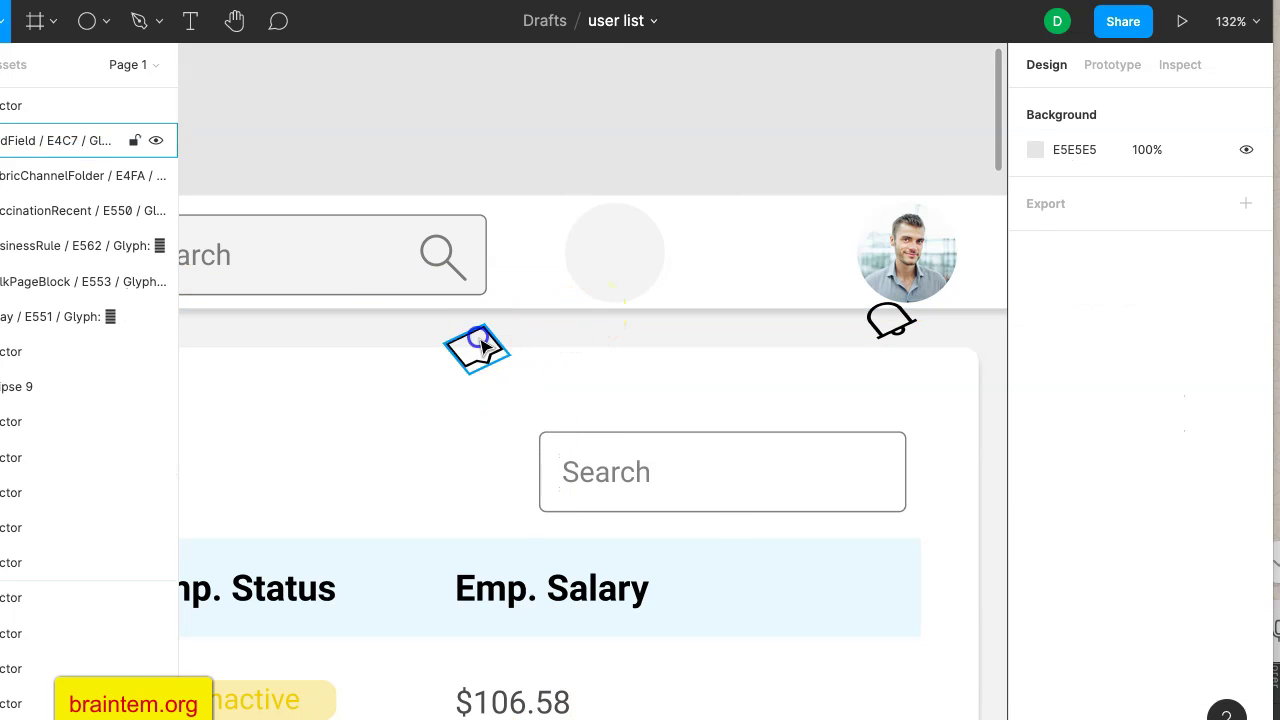
click(483, 346)
drag(483, 356, 519, 342)
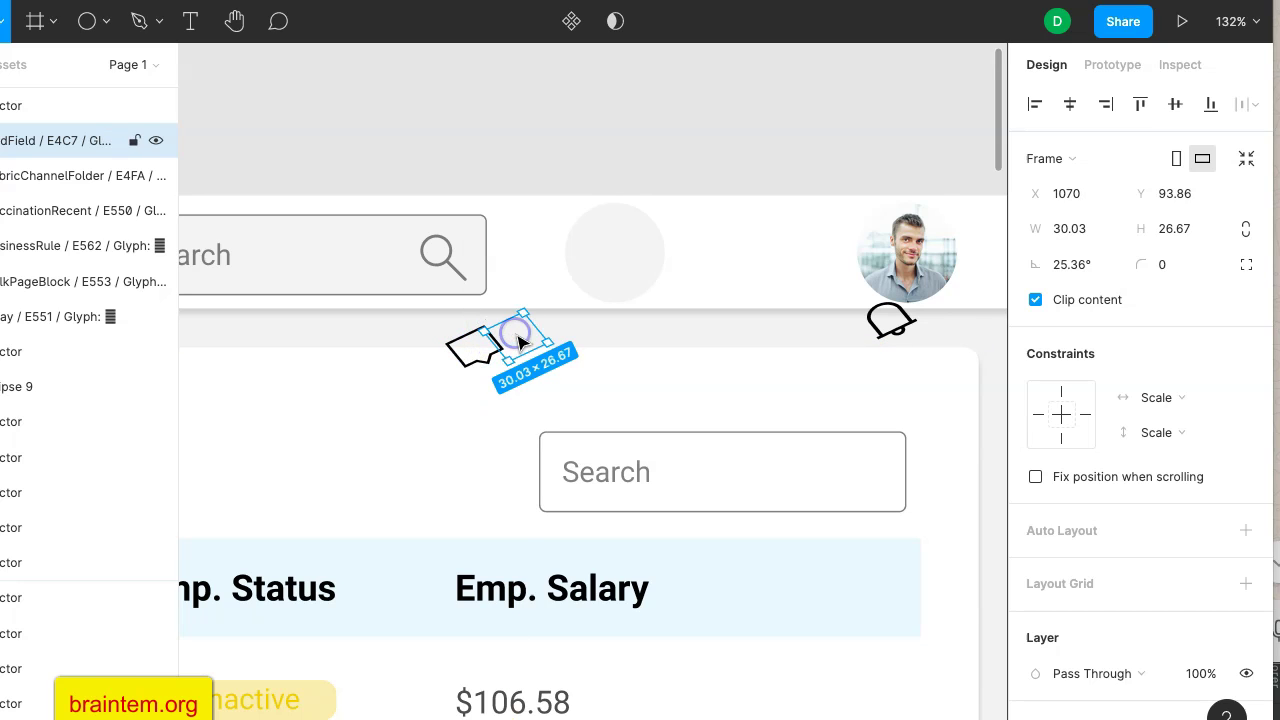
key(Delete)
click(90, 38)
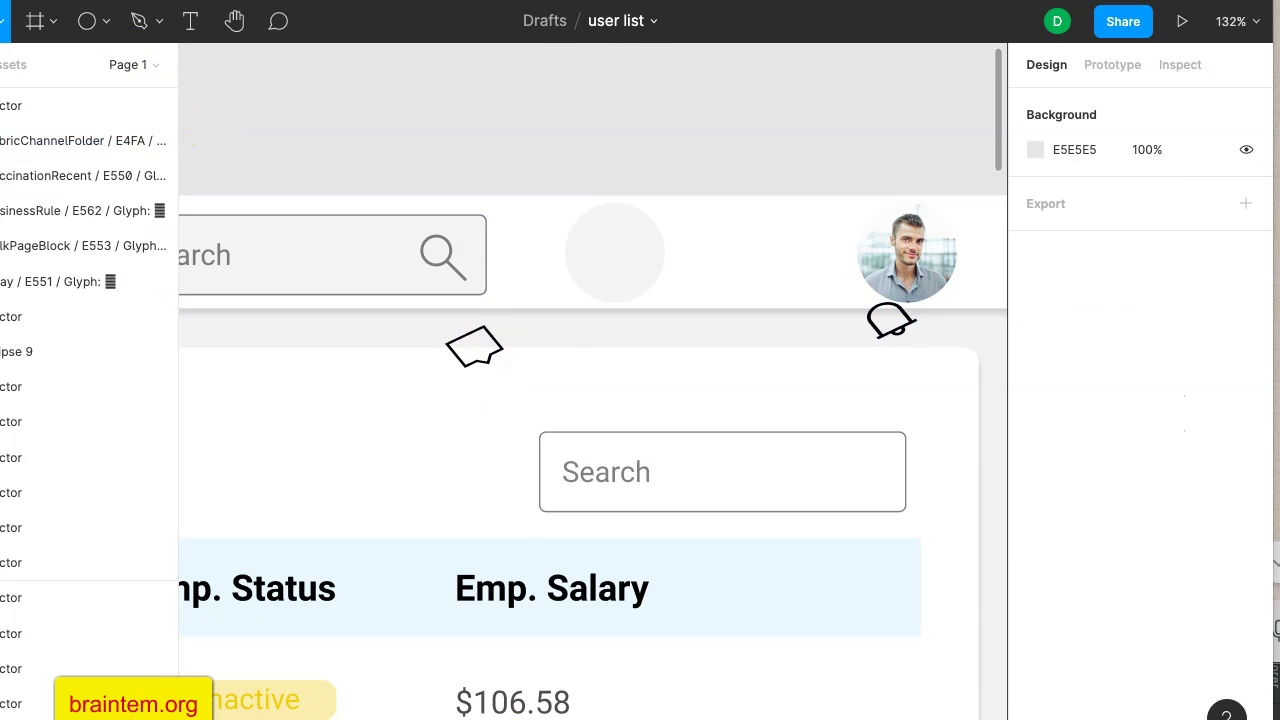
Nudge the comment icon's vector shape slightly aside below the header and straighten it to a rotation of 0°.
drag(480, 353, 497, 342)
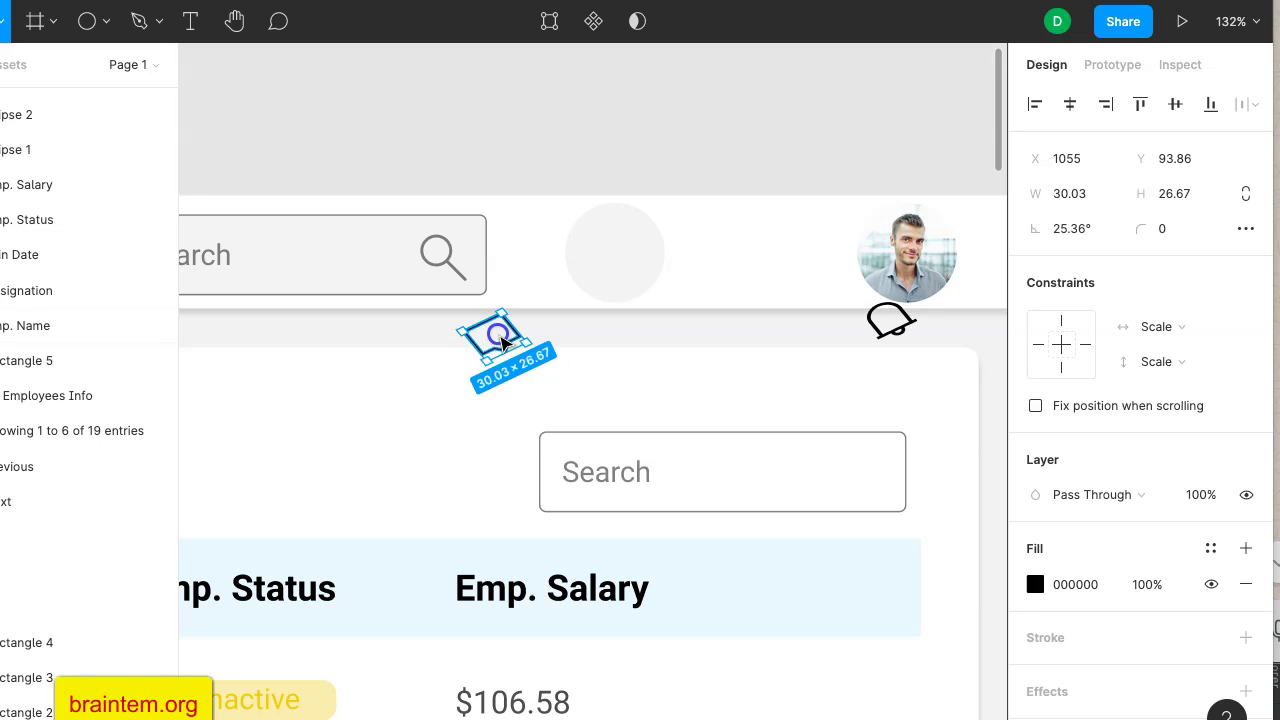
click(497, 342)
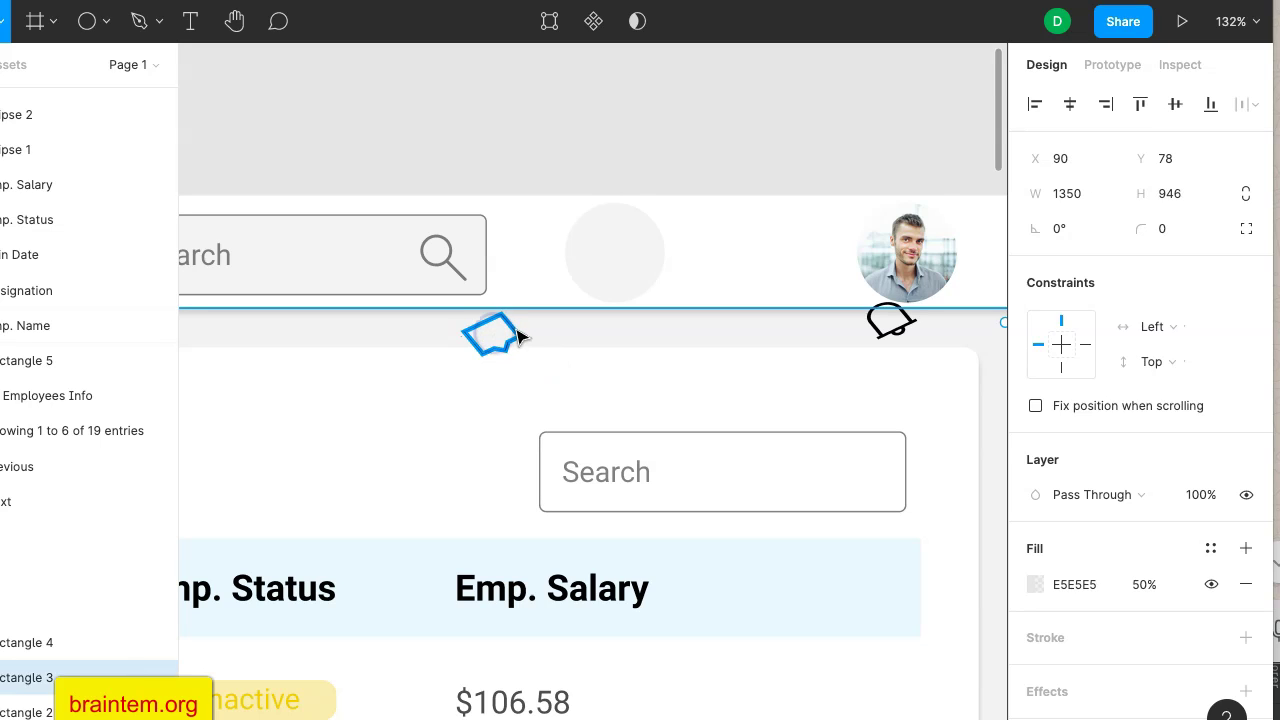
click(515, 340)
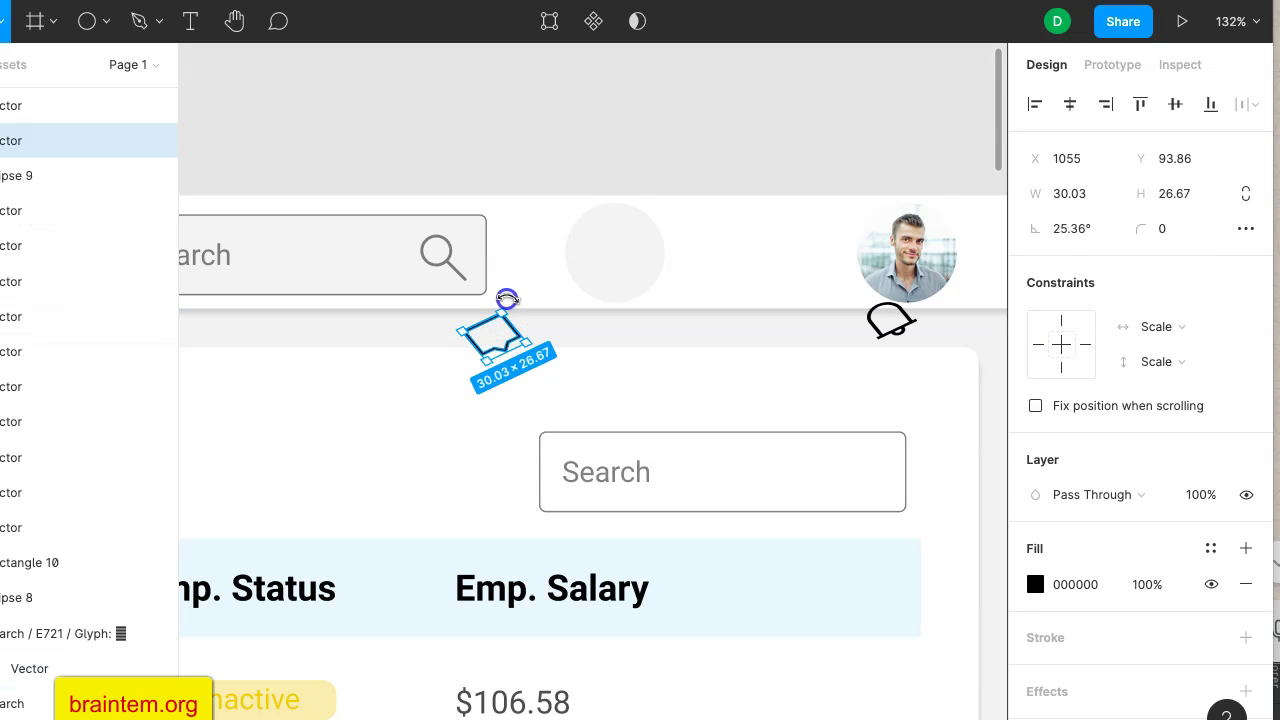
drag(507, 299, 523, 304)
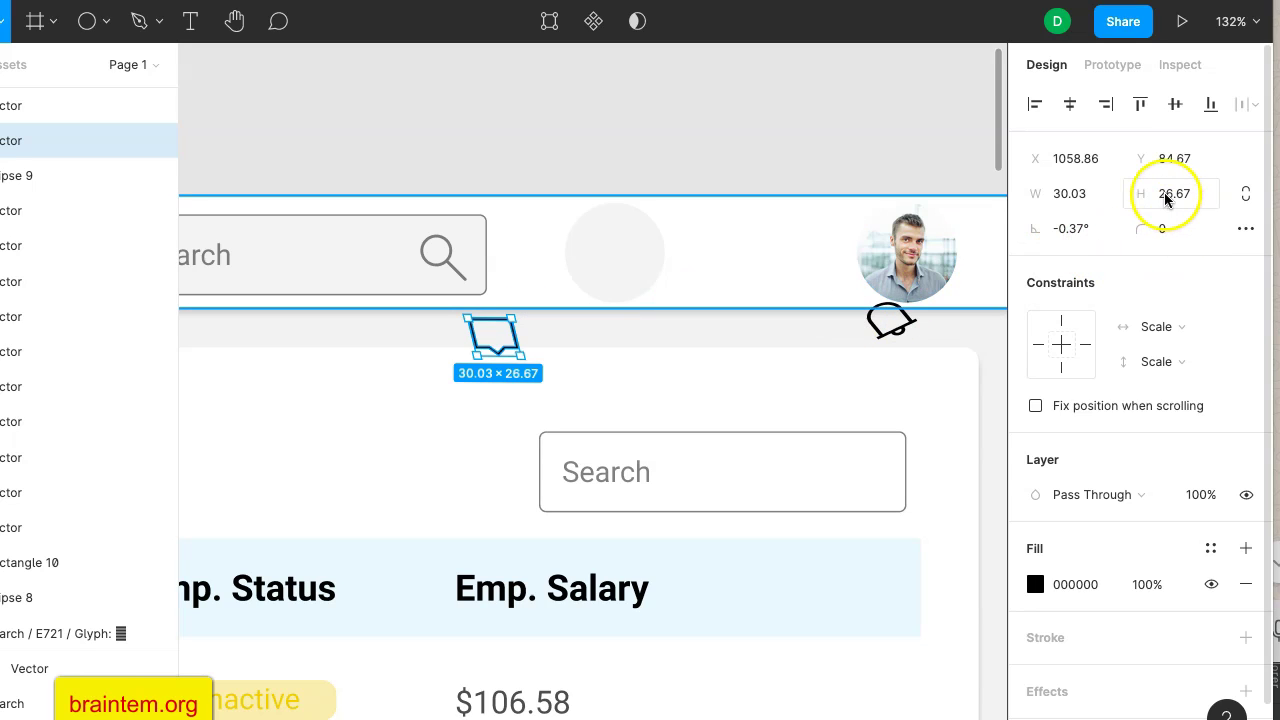
click(1080, 232)
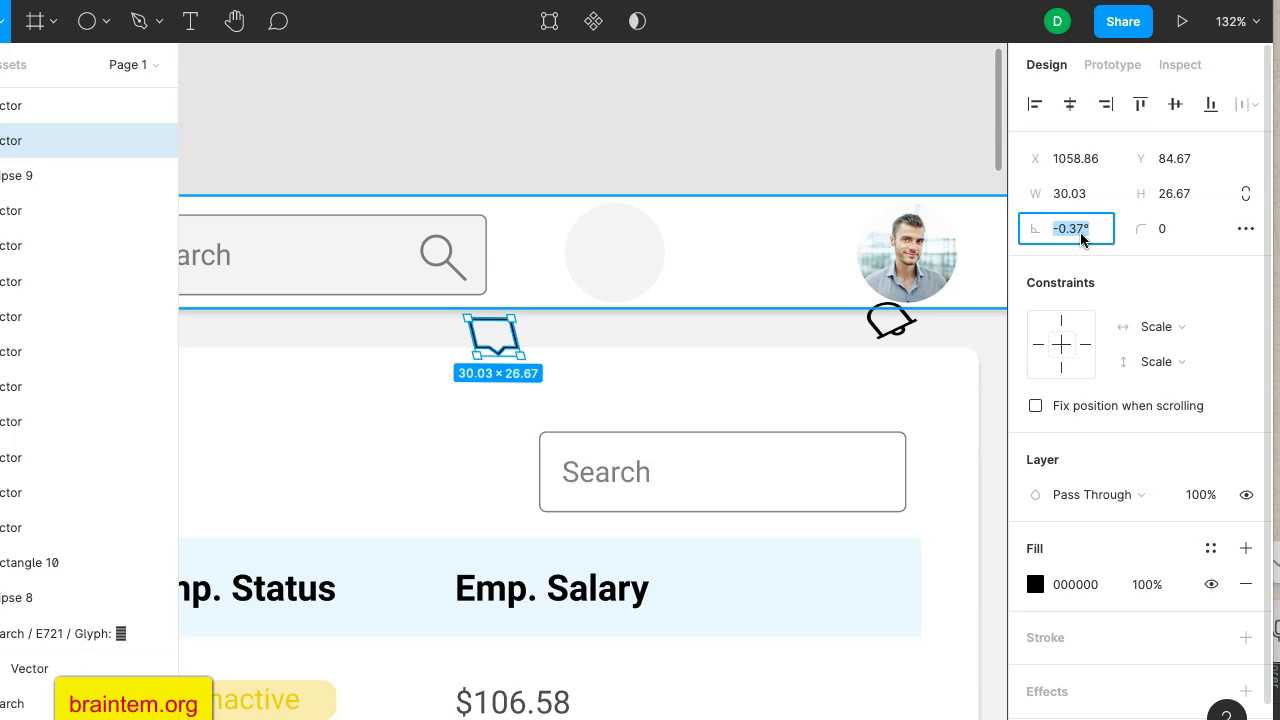
key(Return)
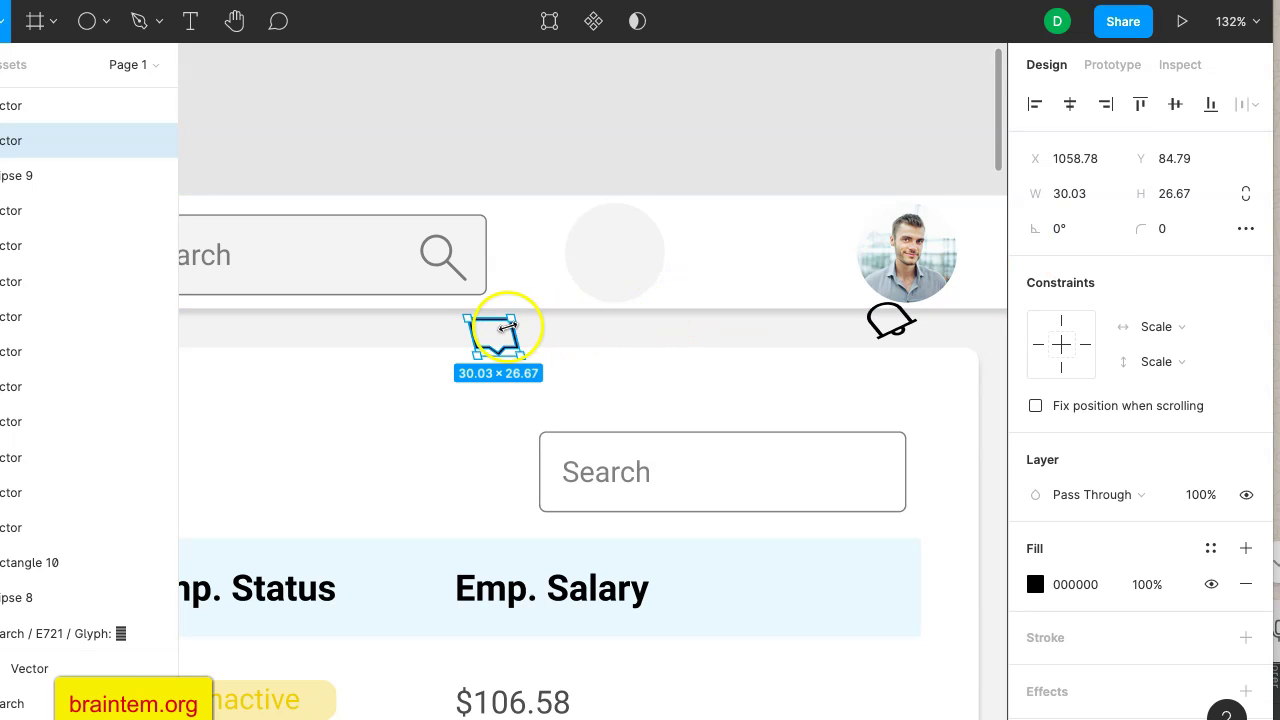
Resize the comment icon to 32 × 32 and place it inside the grey header circle.
click(1078, 195)
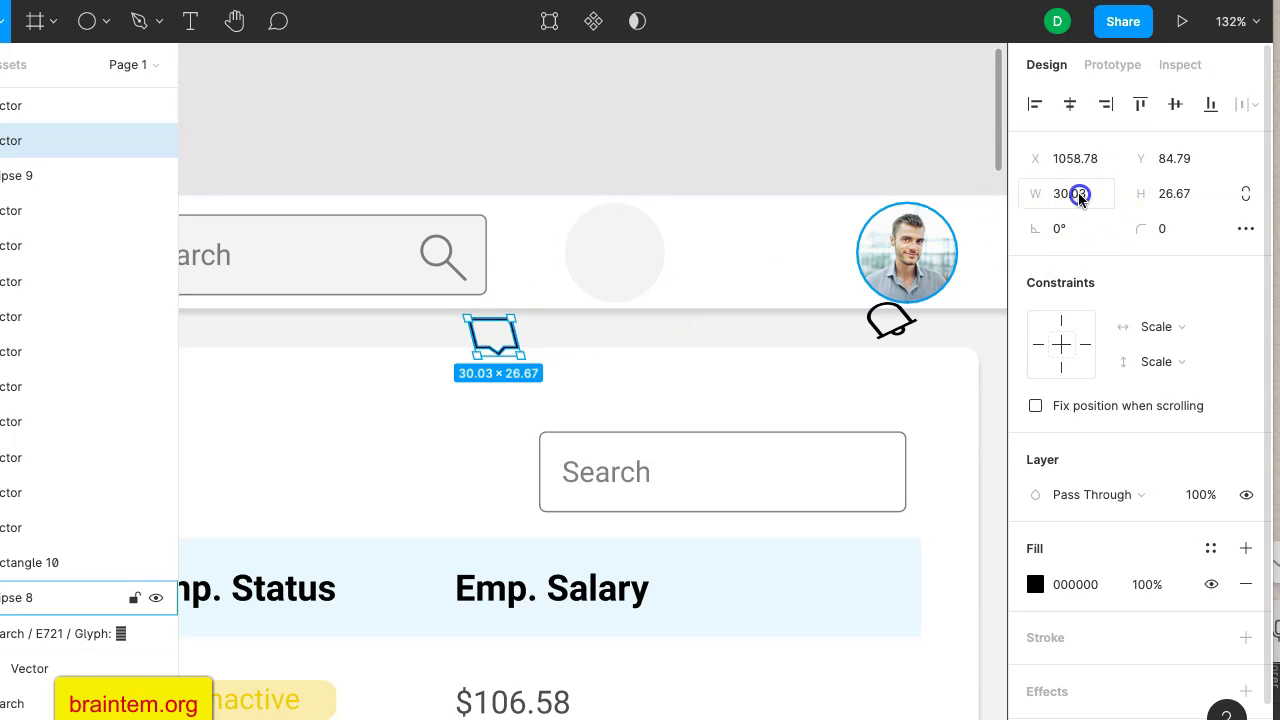
click(1155, 194)
click(1181, 194)
text(32)
key(Return)
drag(500, 334, 618, 254)
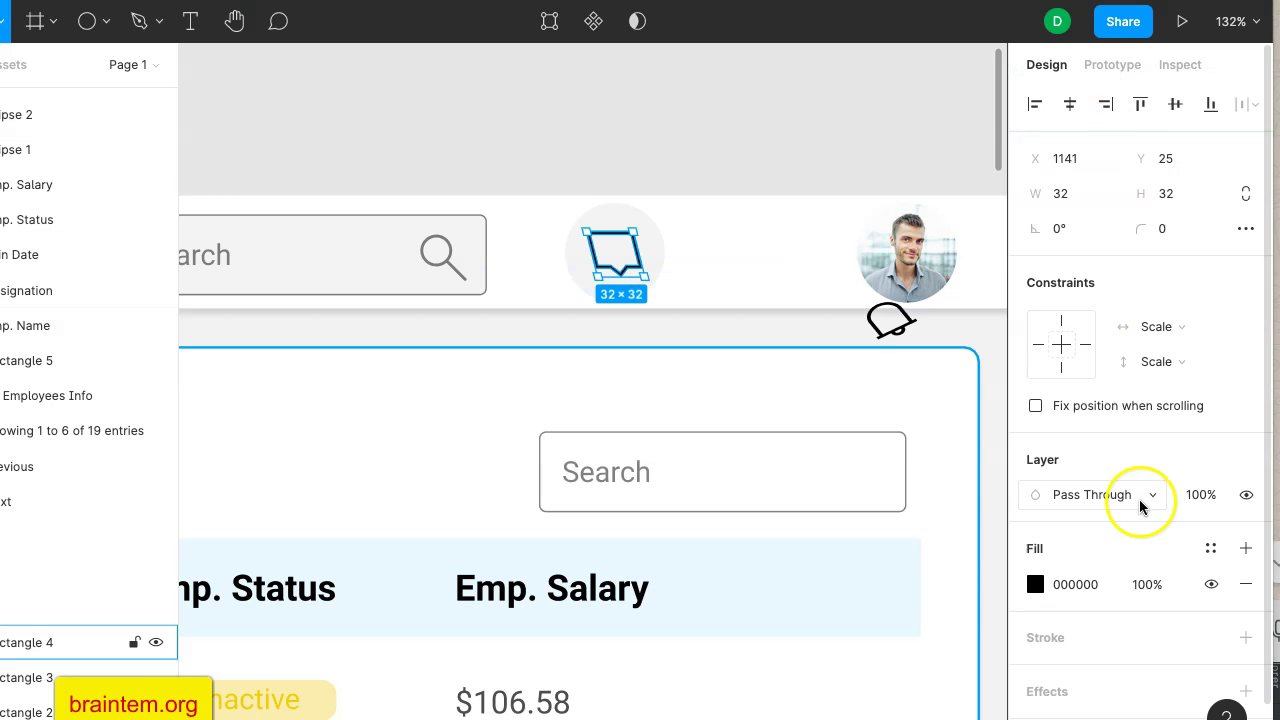
Fill the comment icon in the header with the dark blue document color 165298.
click(1035, 585)
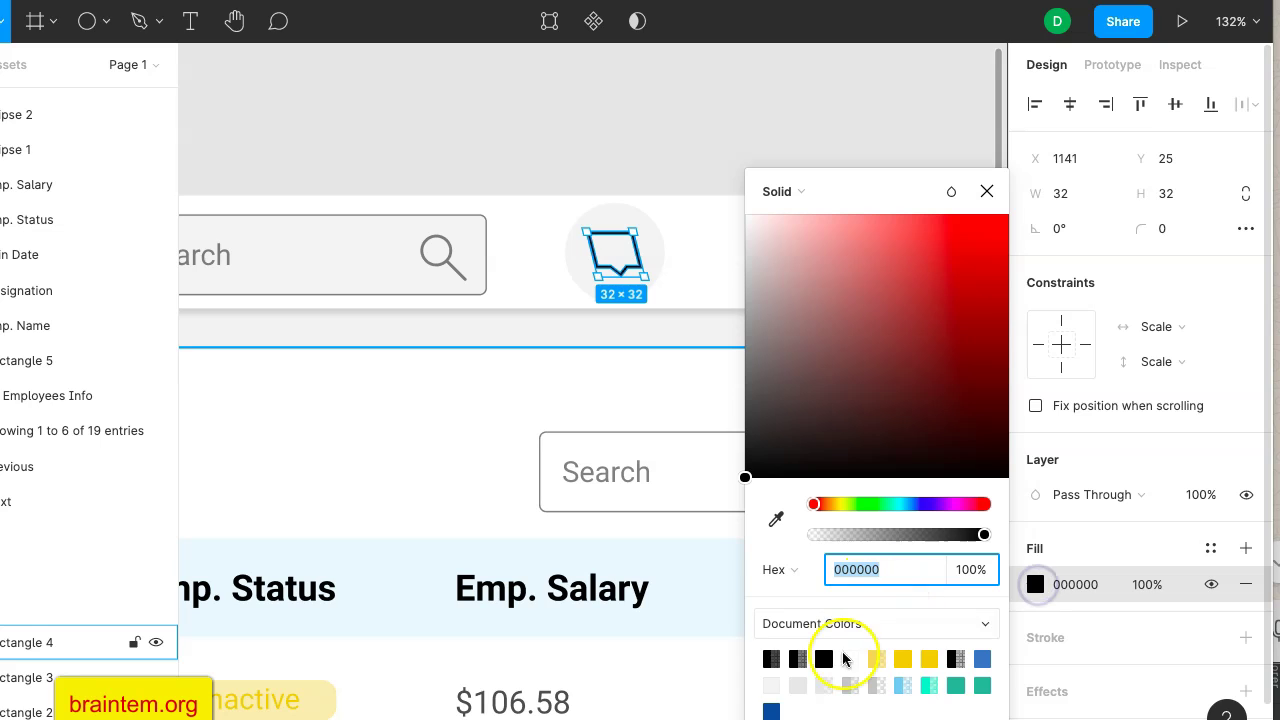
click(775, 709)
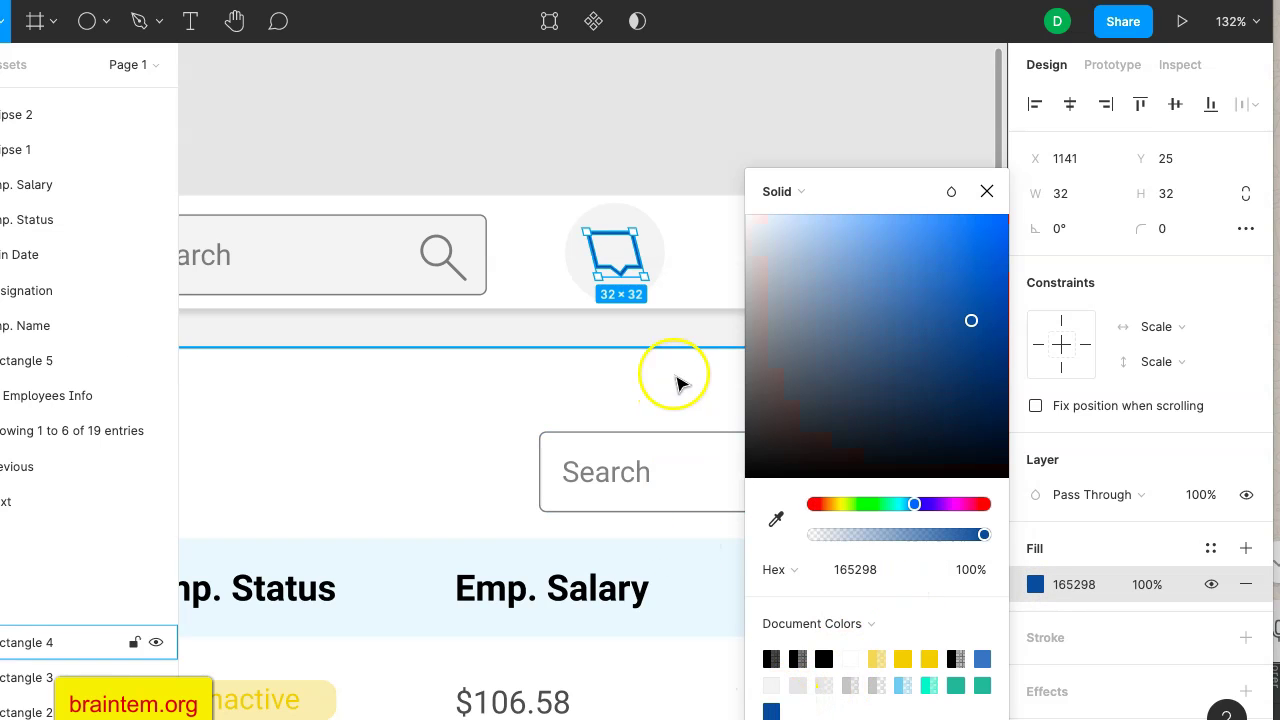
click(690, 328)
Change the fill of the circle behind the comment icon to blue 165298 at 14% opacity.
click(650, 260)
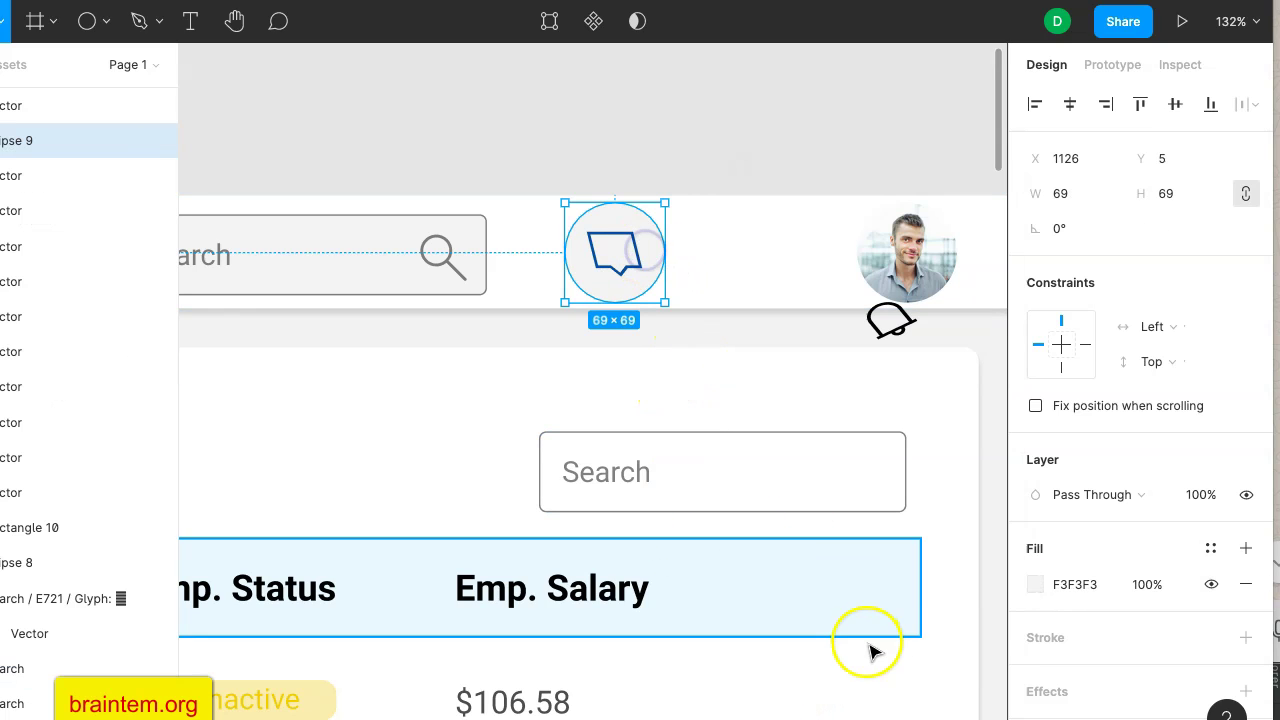
click(1036, 585)
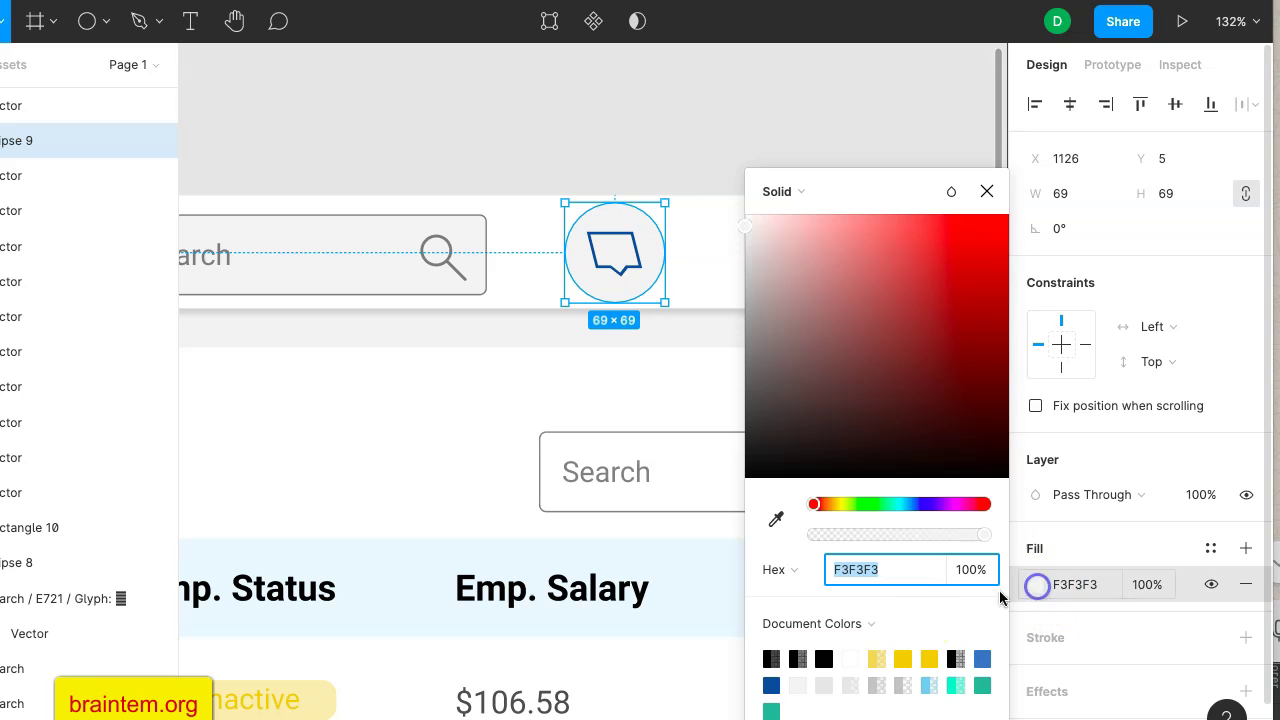
click(771, 685)
drag(883, 534, 838, 536)
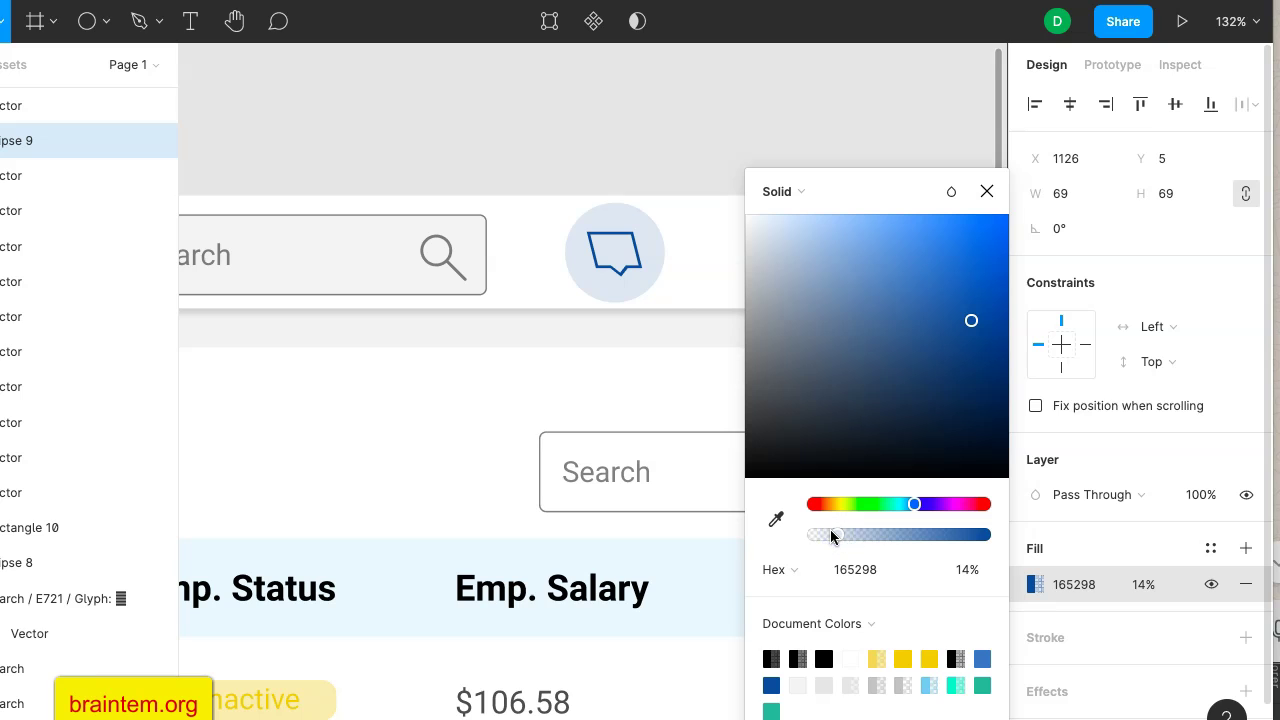
click(686, 330)
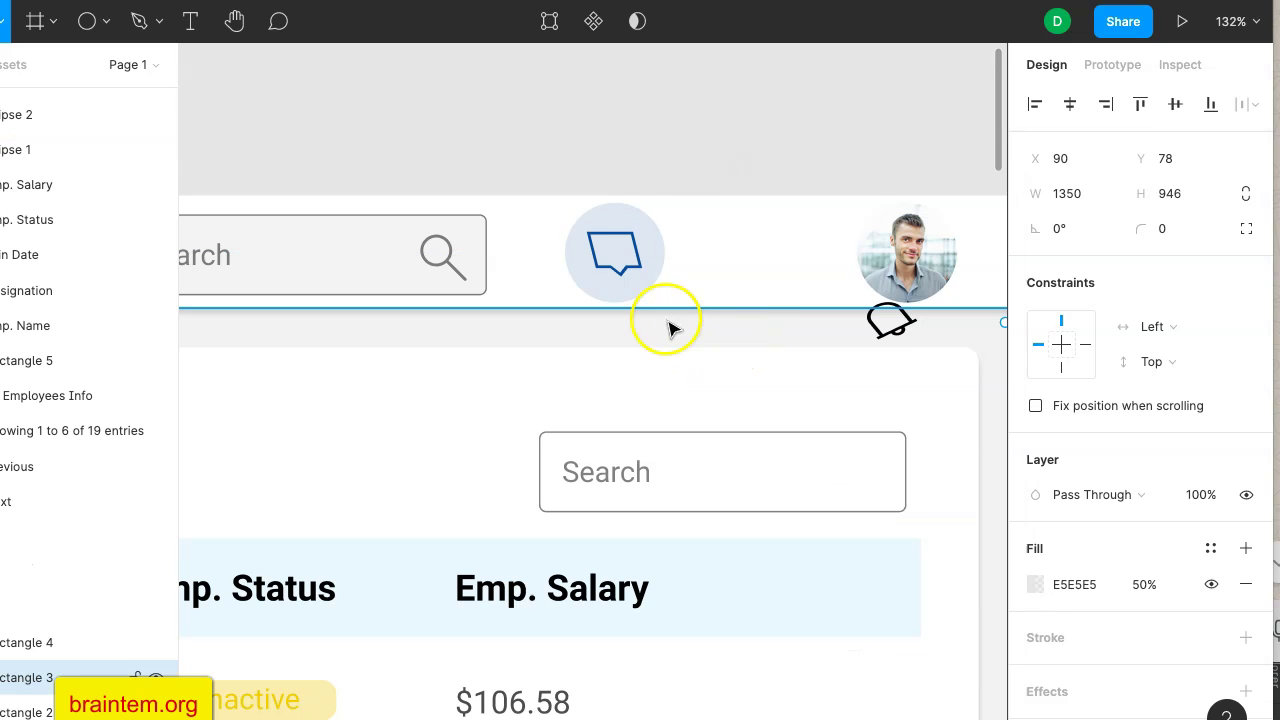
Duplicate the comment icon with its circle toward the profile photo and delete the icon from the copy.
click(633, 266)
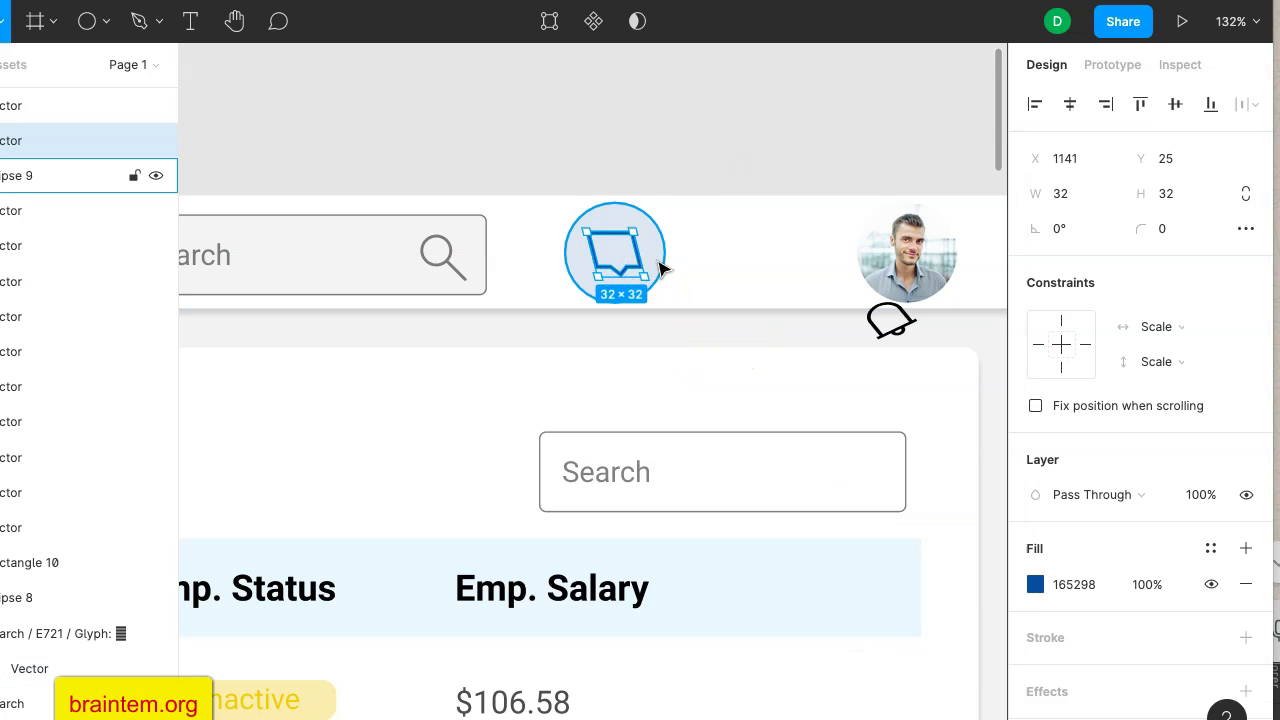
shift+click(660, 266)
key(ctrl+d)
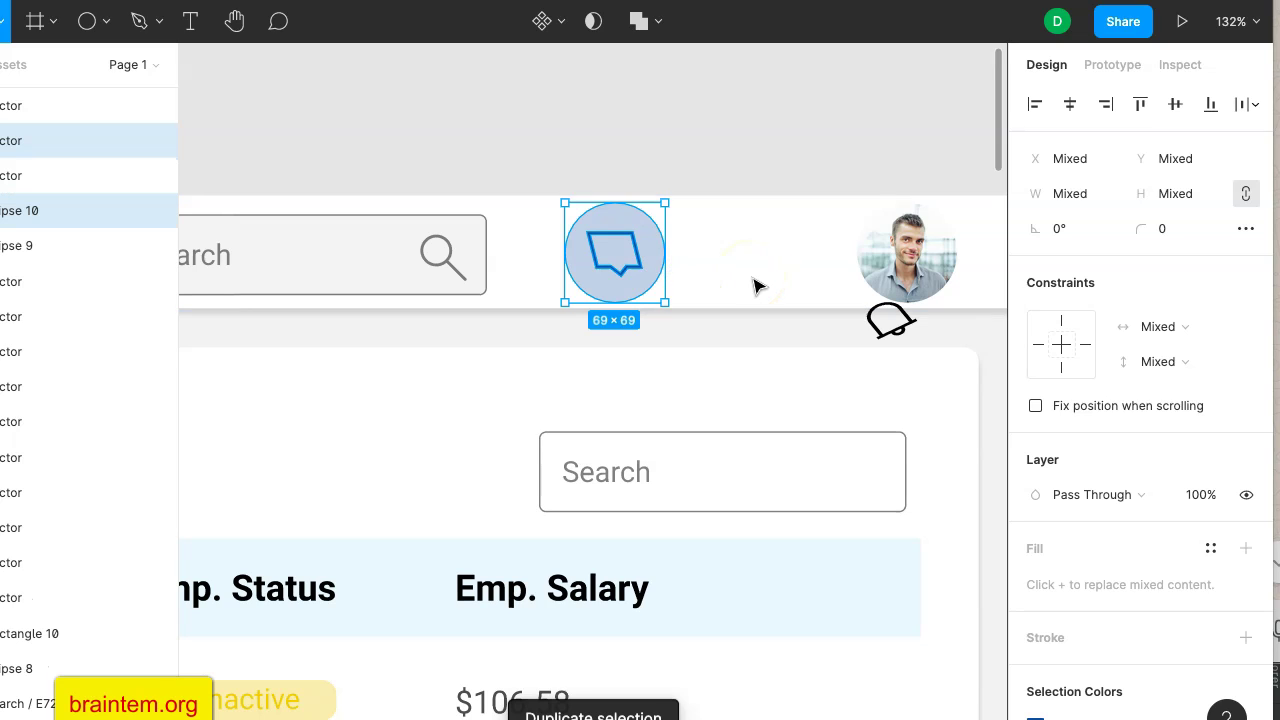
drag(648, 250, 770, 248)
click(764, 266)
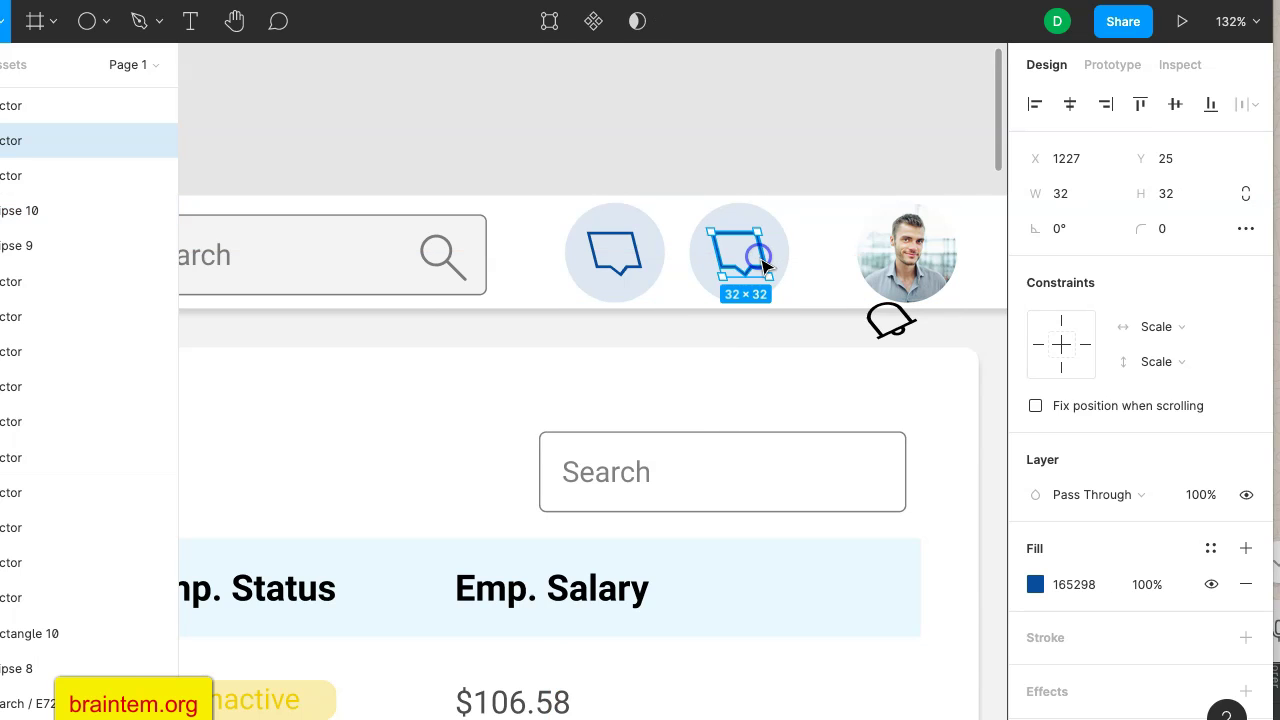
key(Delete)
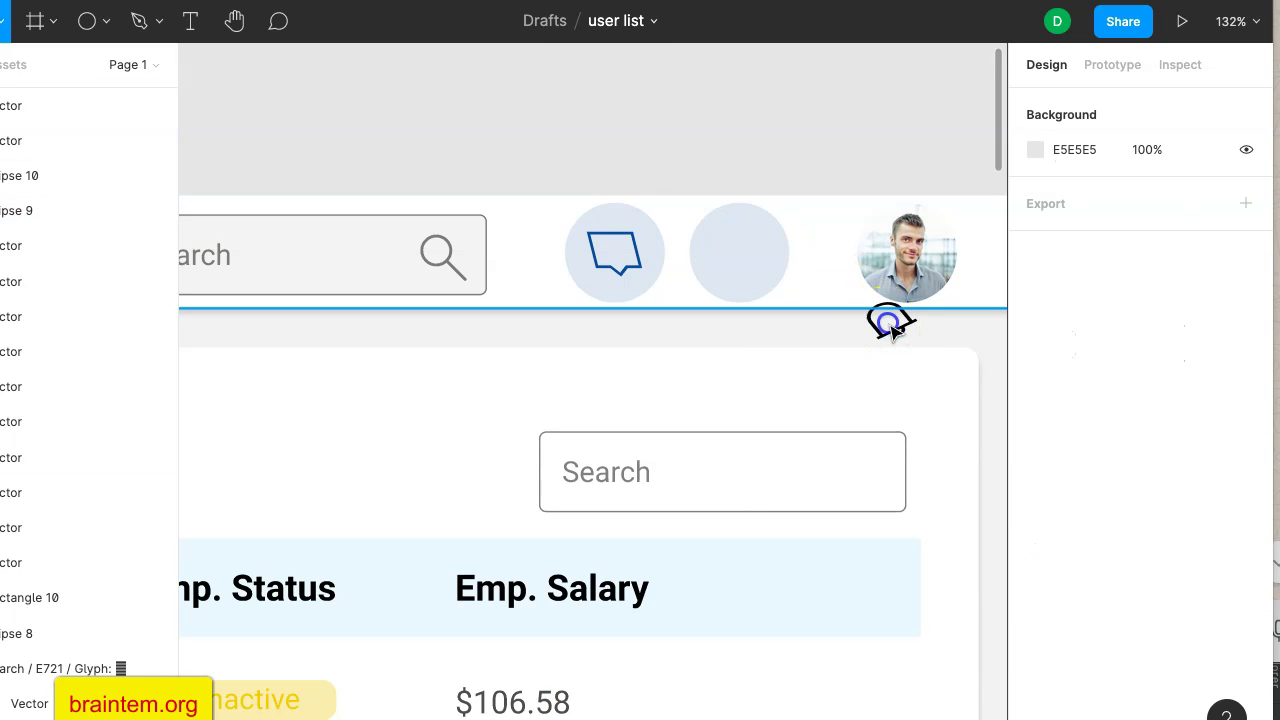
Move the bell icon's vector shape from below the profile photo into the empty blue header circle.
click(893, 322)
drag(897, 331, 837, 302)
key(ctrl+z)
click(877, 314)
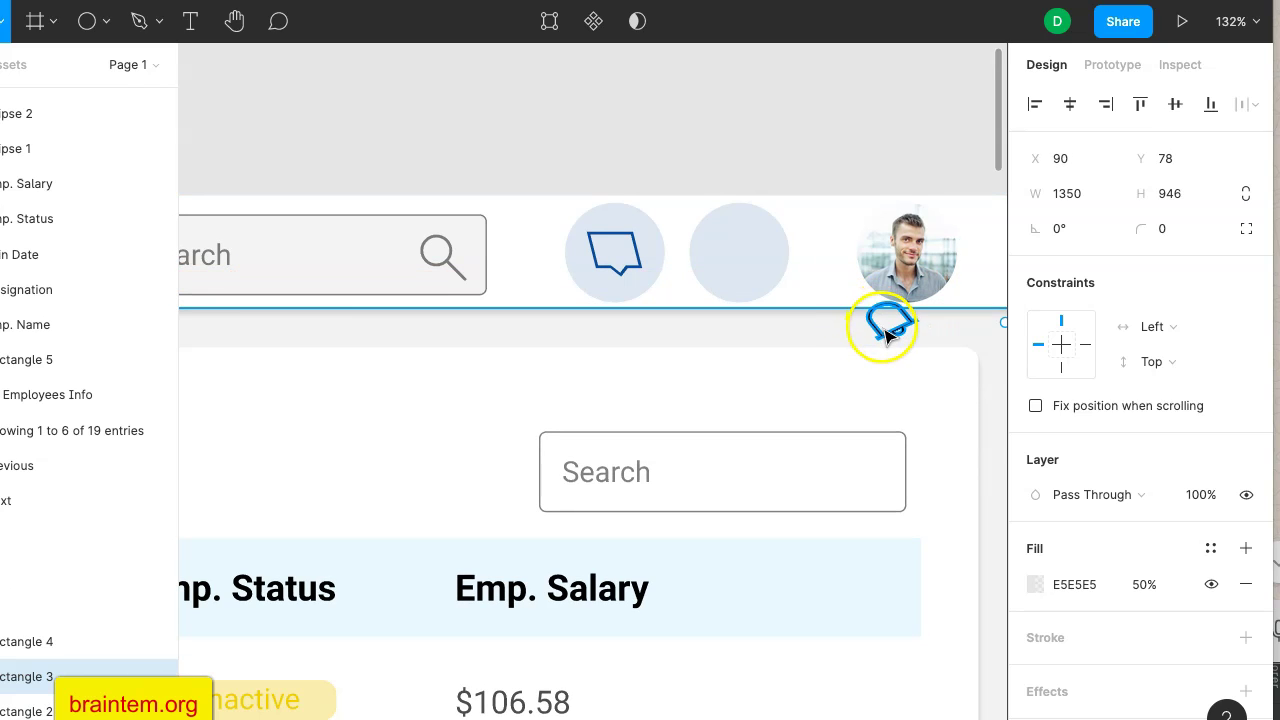
click(886, 334)
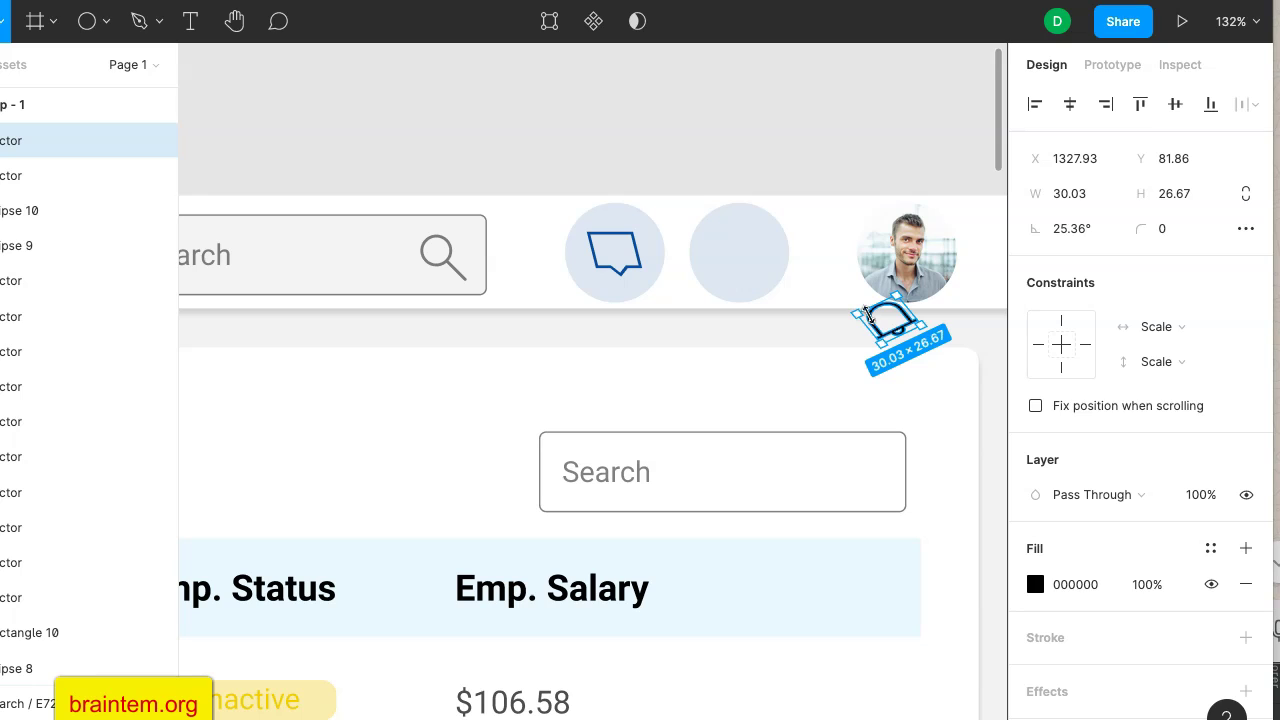
drag(872, 313, 771, 221)
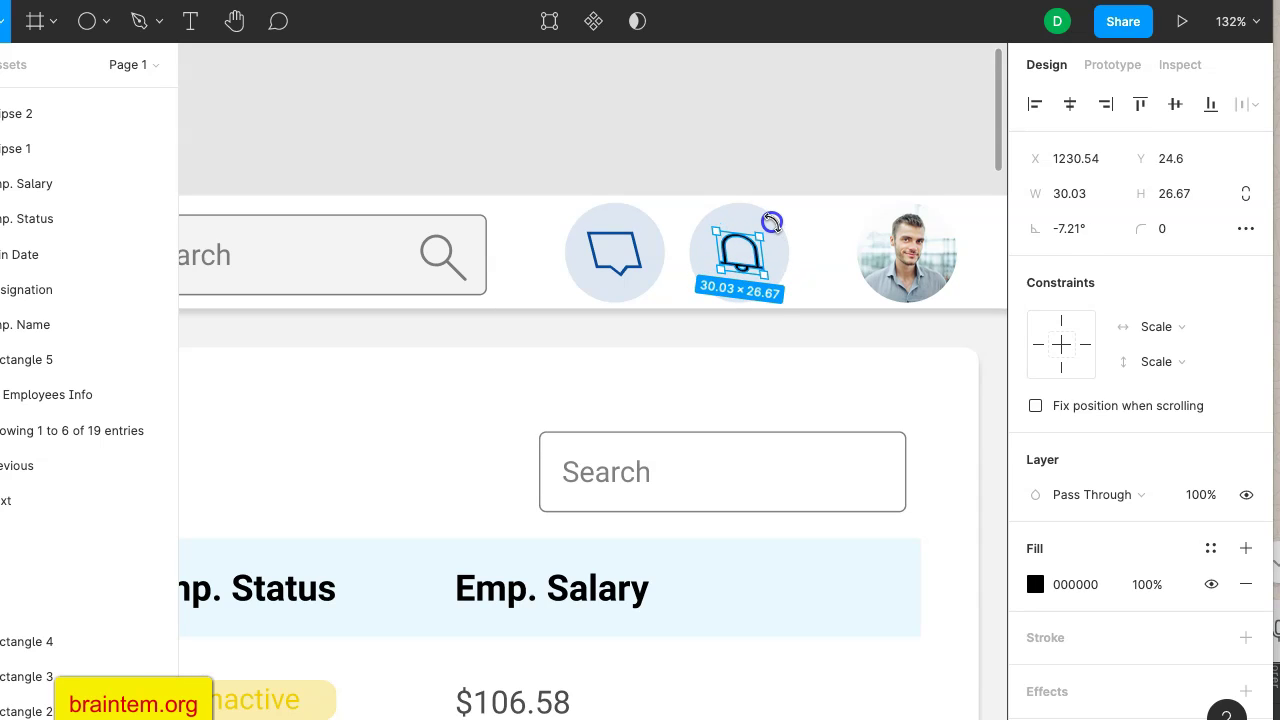
Straighten the bell icon to a rotation of 0° and resize it to 32 × 32.
click(1071, 229)
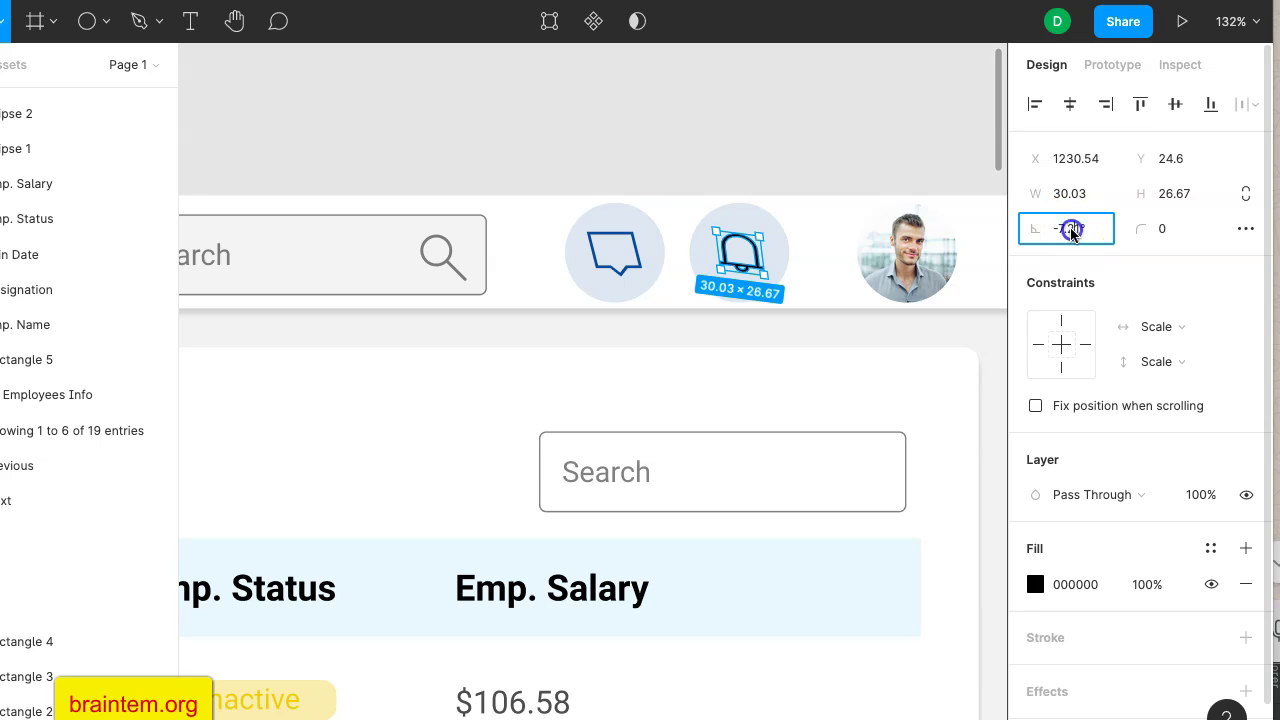
text(0)
key(Return)
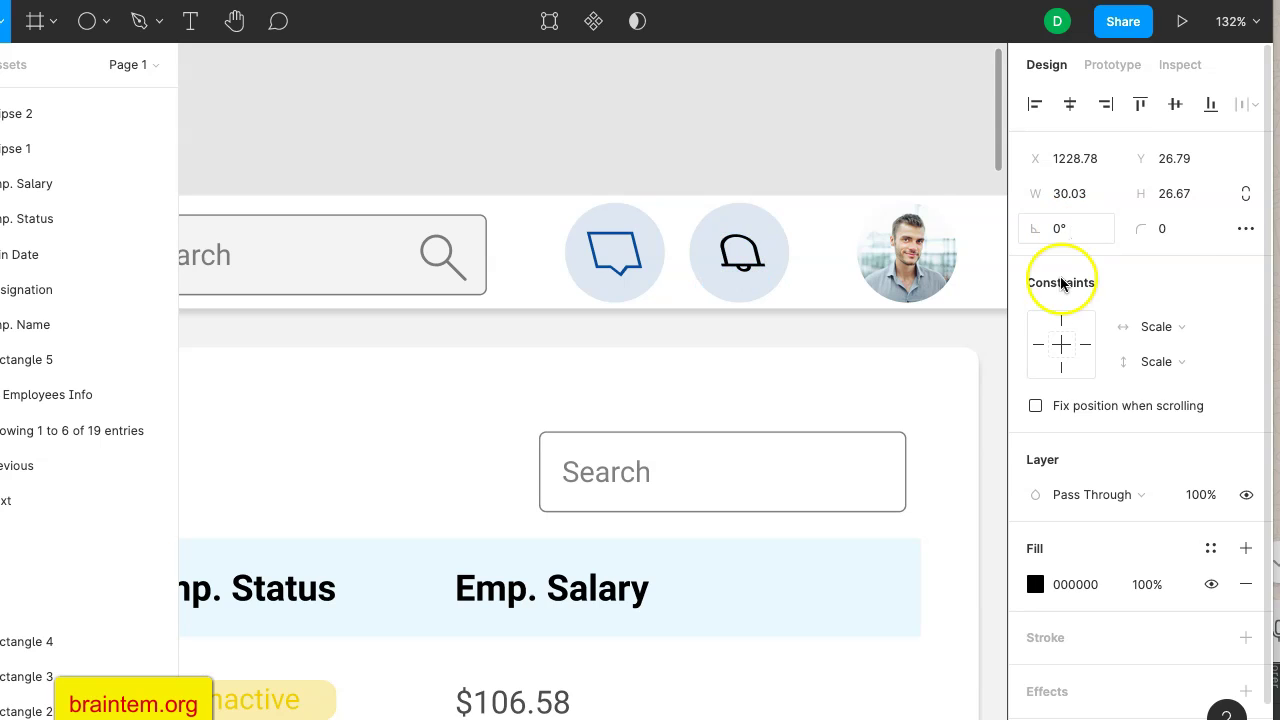
click(1175, 192)
text(32)
click(1074, 198)
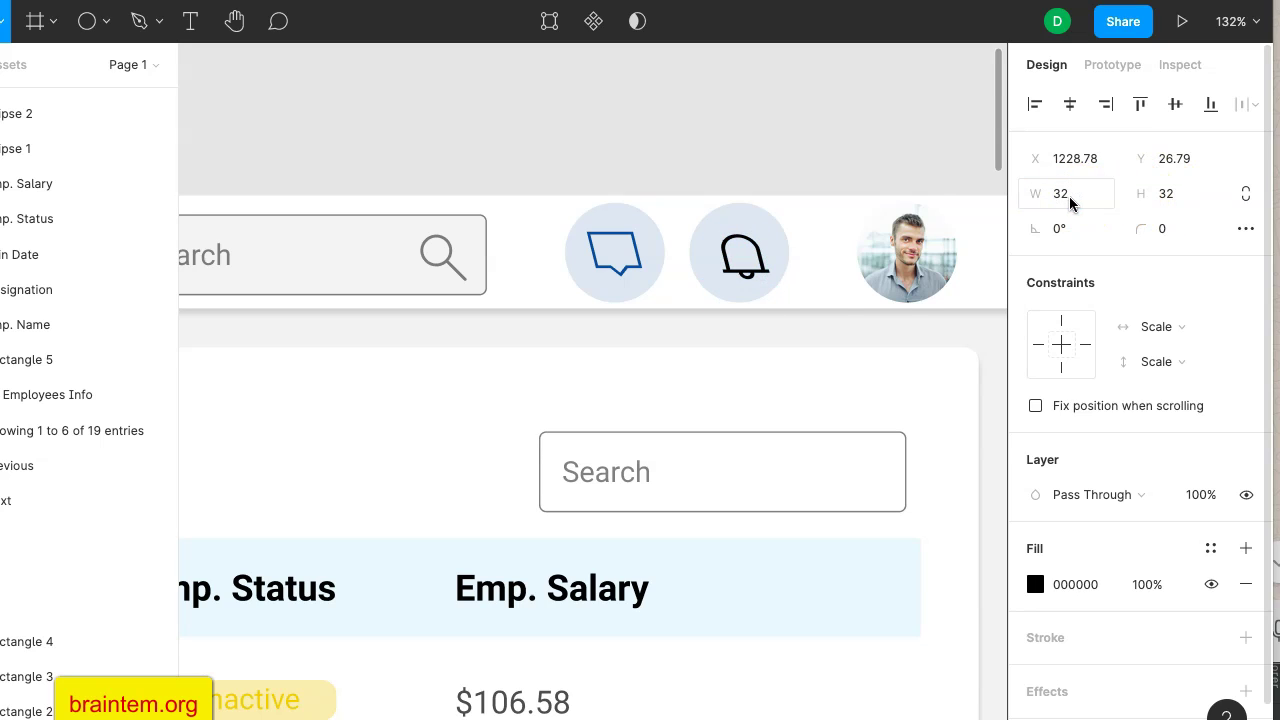
Fill the bell icon with the same dark blue, 165298, as the comment icon.
click(742, 255)
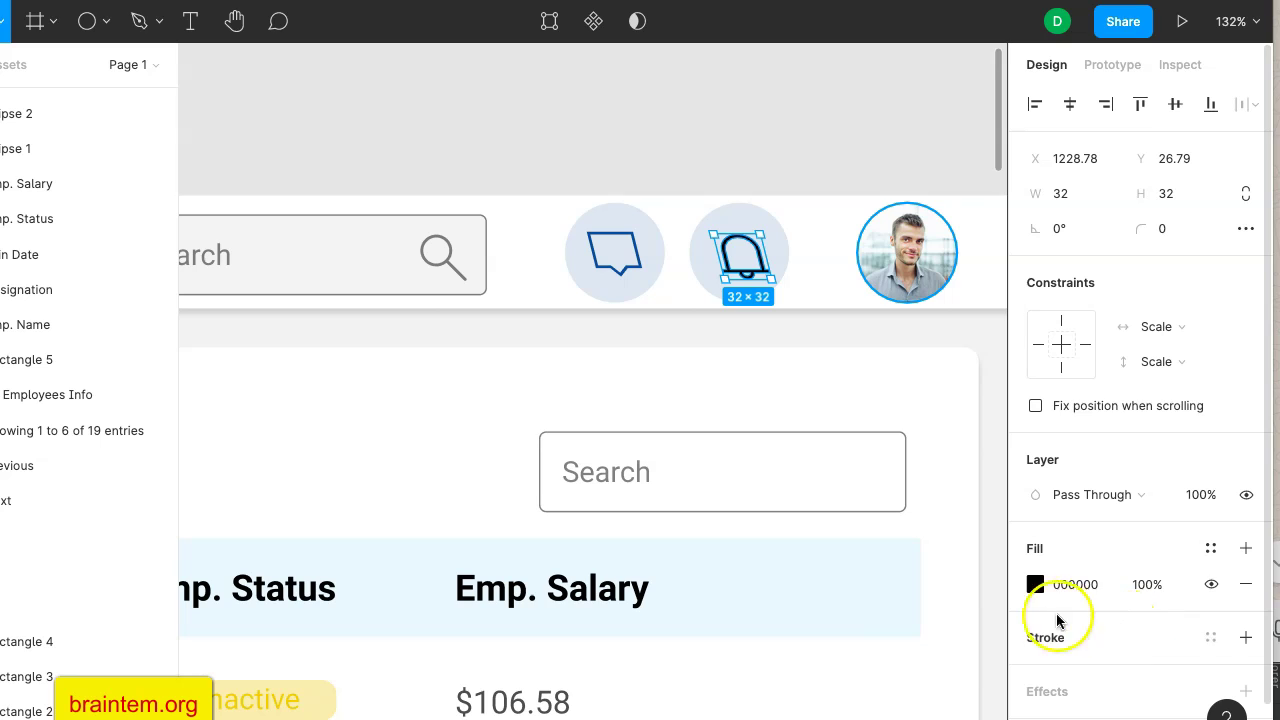
click(1035, 584)
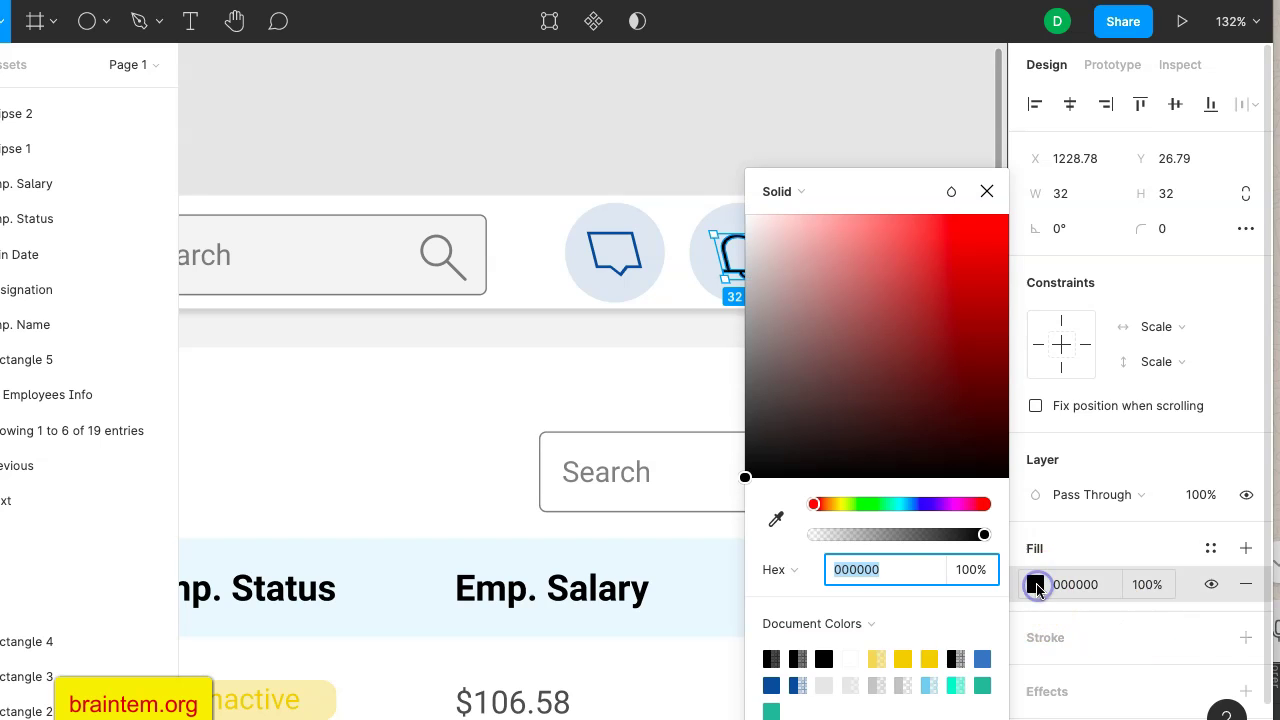
click(771, 685)
click(603, 331)
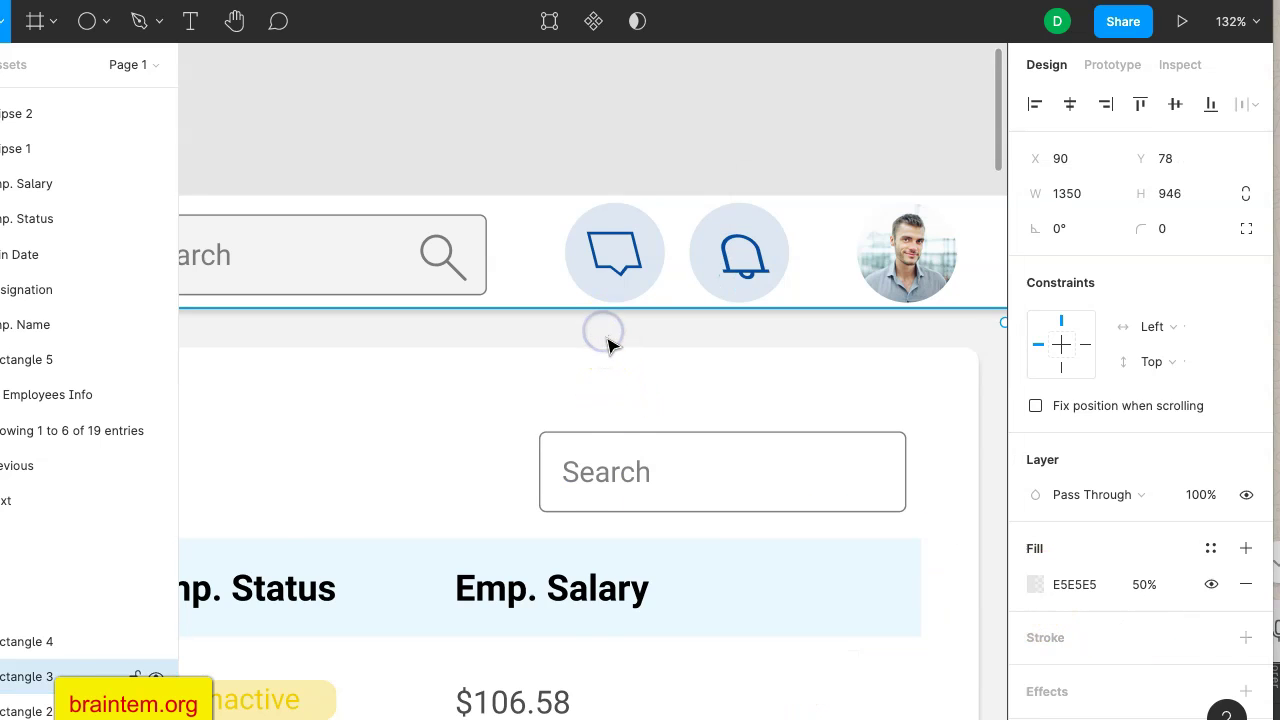
Delete the leftover glyph frames overlapping the employee table and the canvas below it.
scroll(607, 345, down, 5)
scroll(607, 345, left, 3)
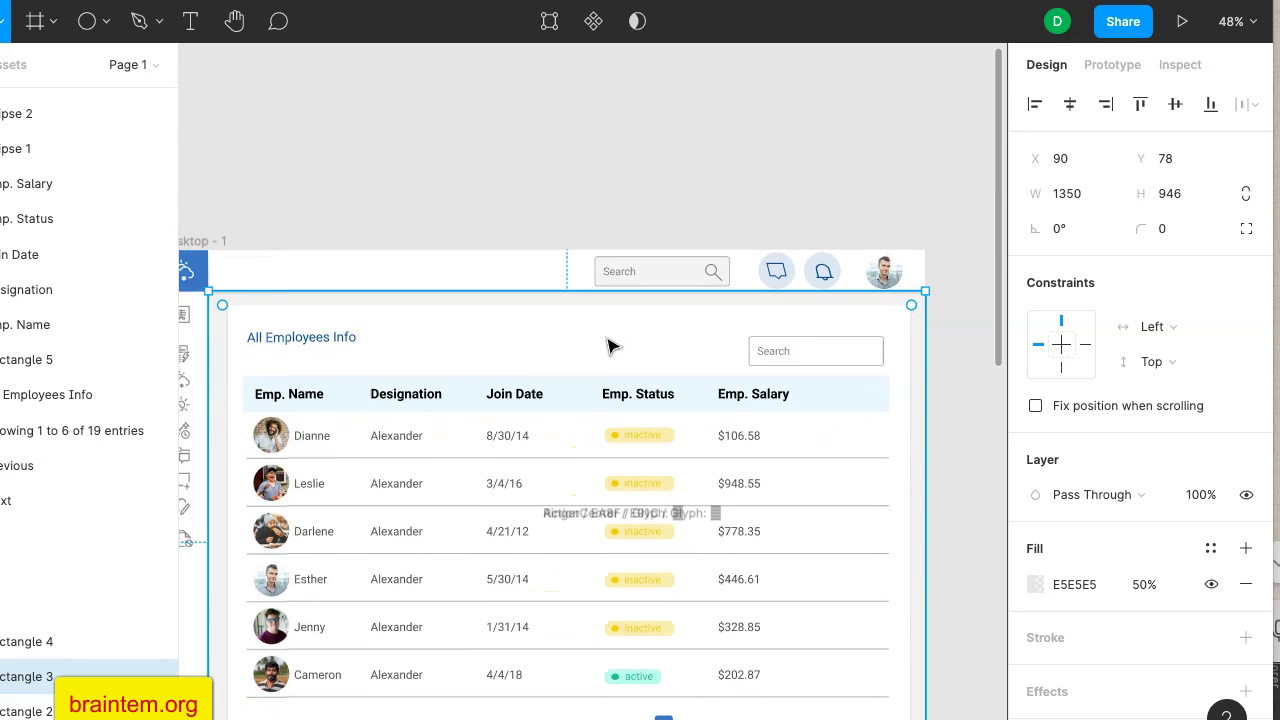
scroll(607, 345, down, 3)
scroll(607, 345, left, 2)
scroll(610, 348, right, 1)
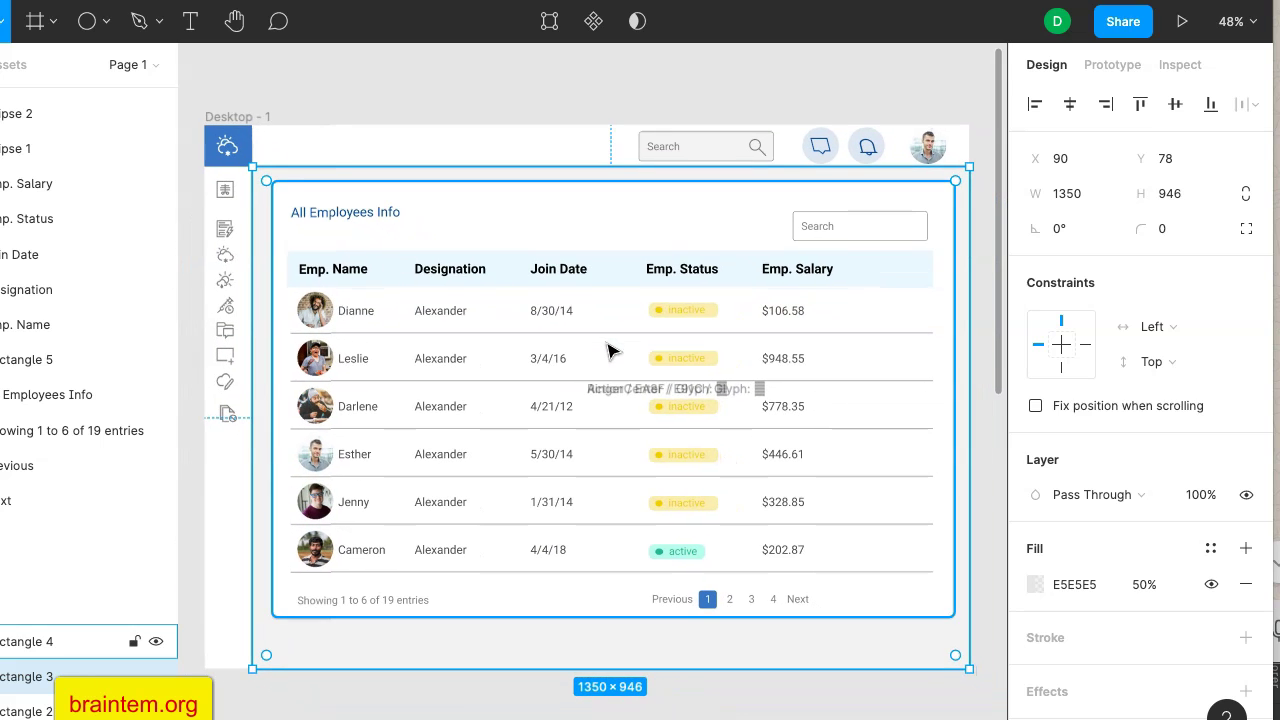
scroll(623, 429, up, 5)
scroll(626, 430, down, 2)
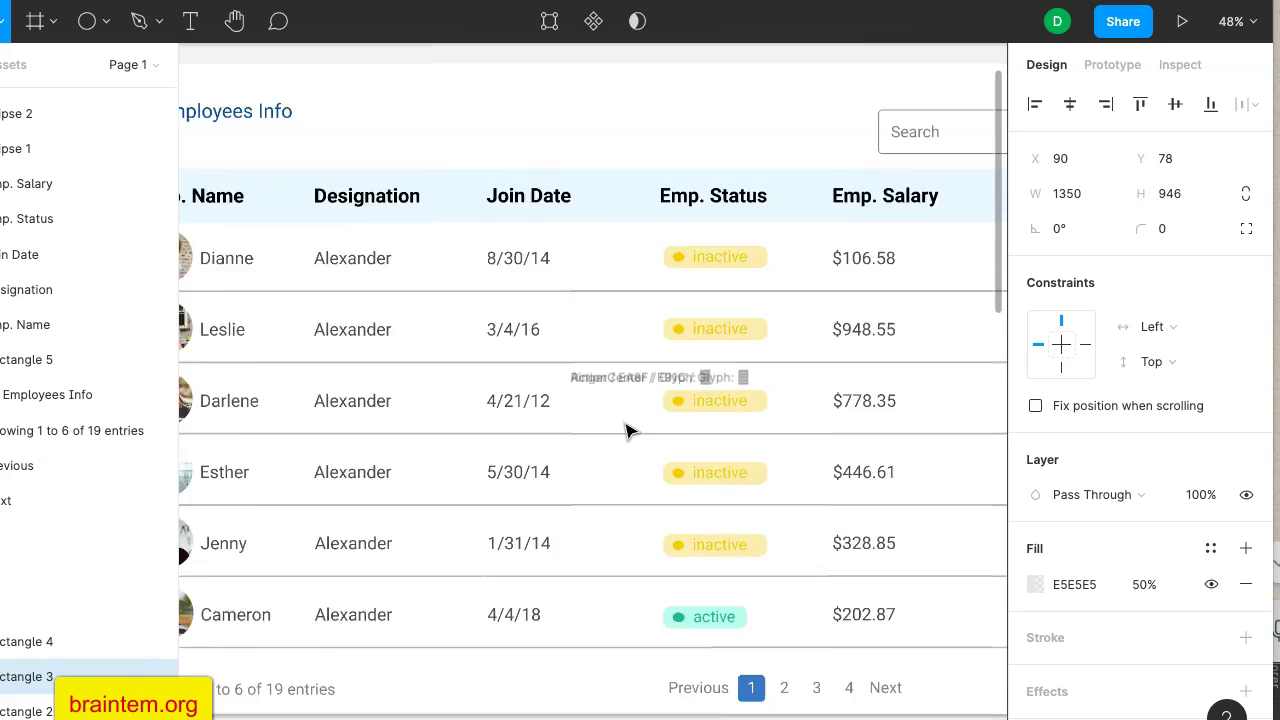
scroll(626, 430, down, 4)
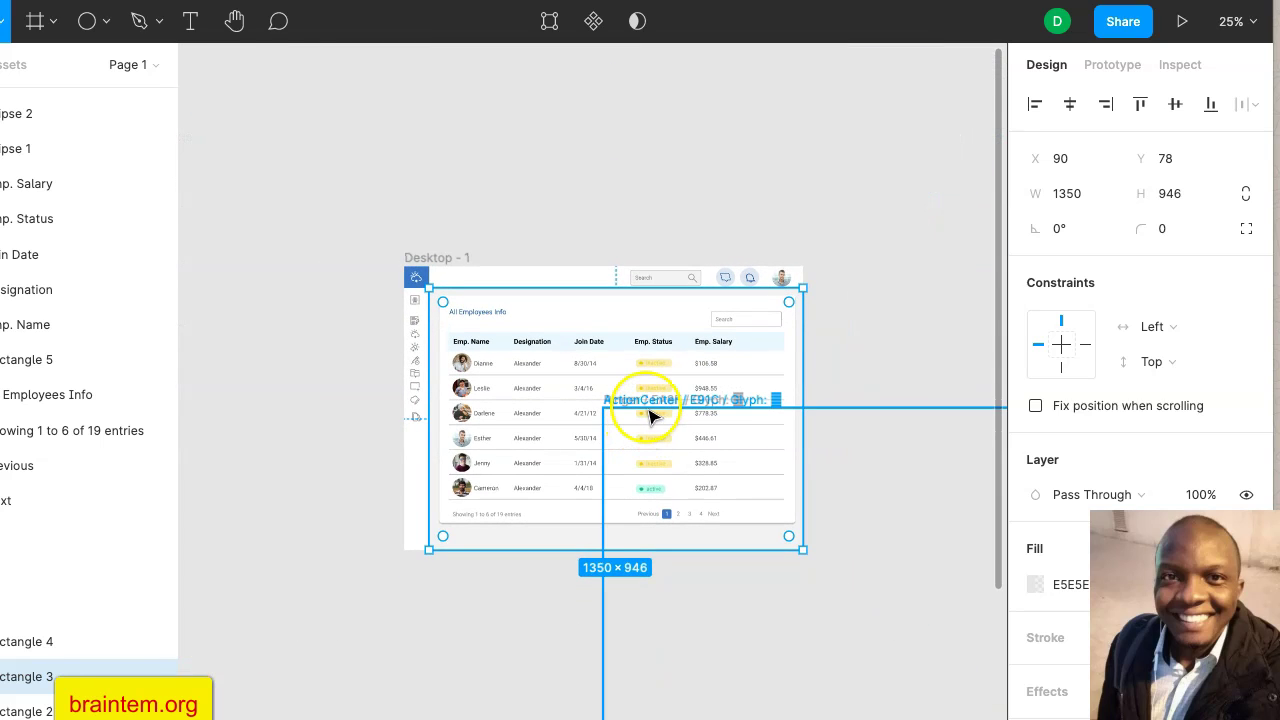
key(Delete)
click(668, 607)
key(Delete)
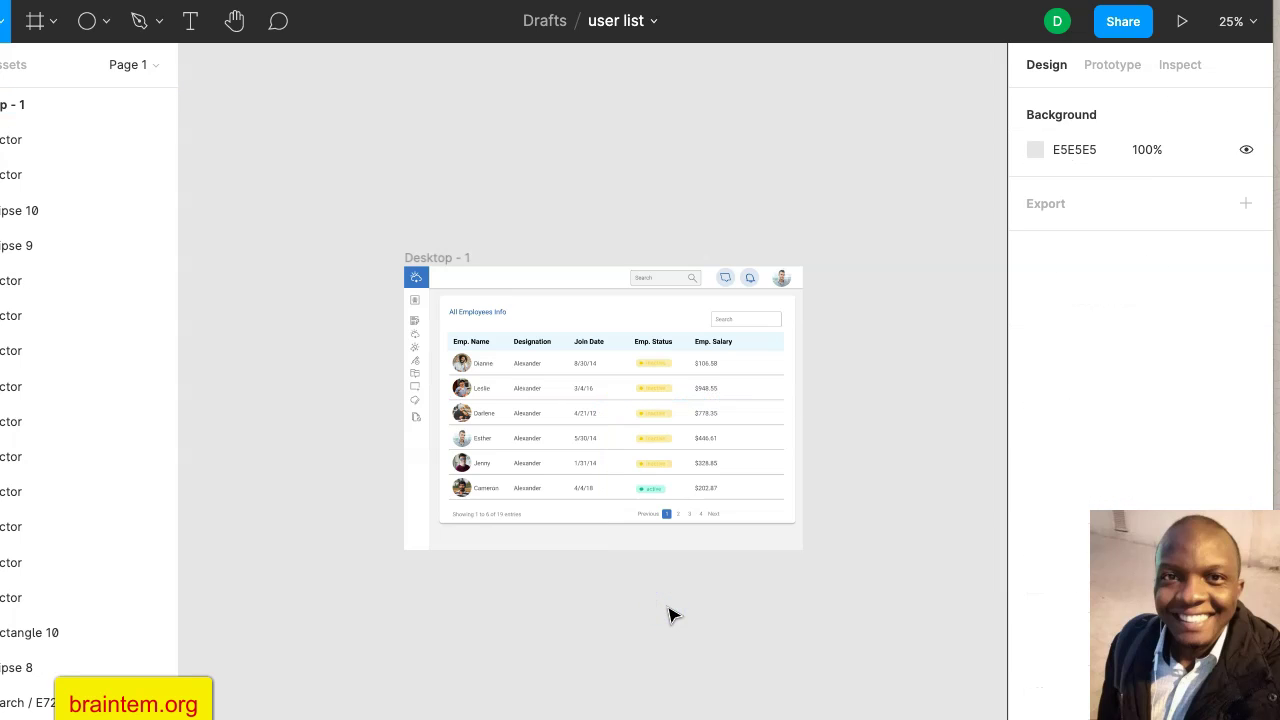
Examine the whole employee table design, including its sidebar, header and pagination.
scroll(668, 612, up, 5)
scroll(668, 612, down, 5)
click(545, 485)
scroll(545, 485, up, 4)
scroll(545, 485, down, 3)
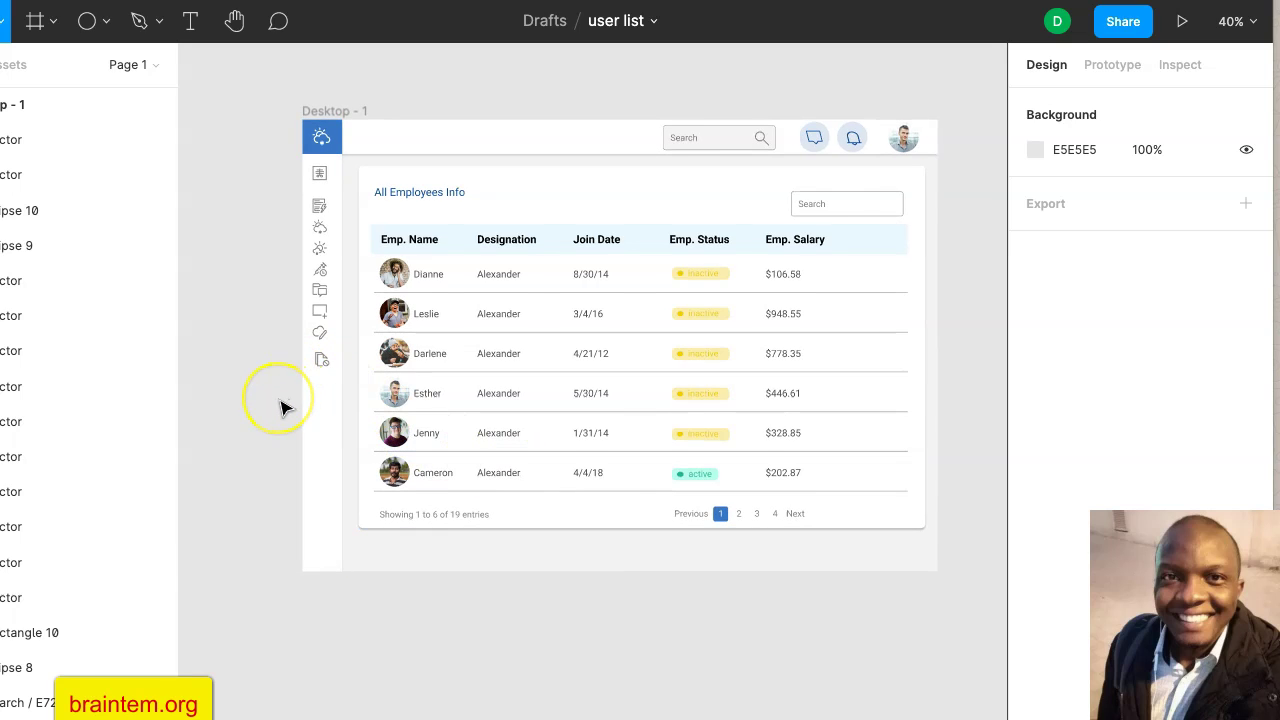
scroll(285, 408, up, 1)
scroll(285, 408, right, 1)
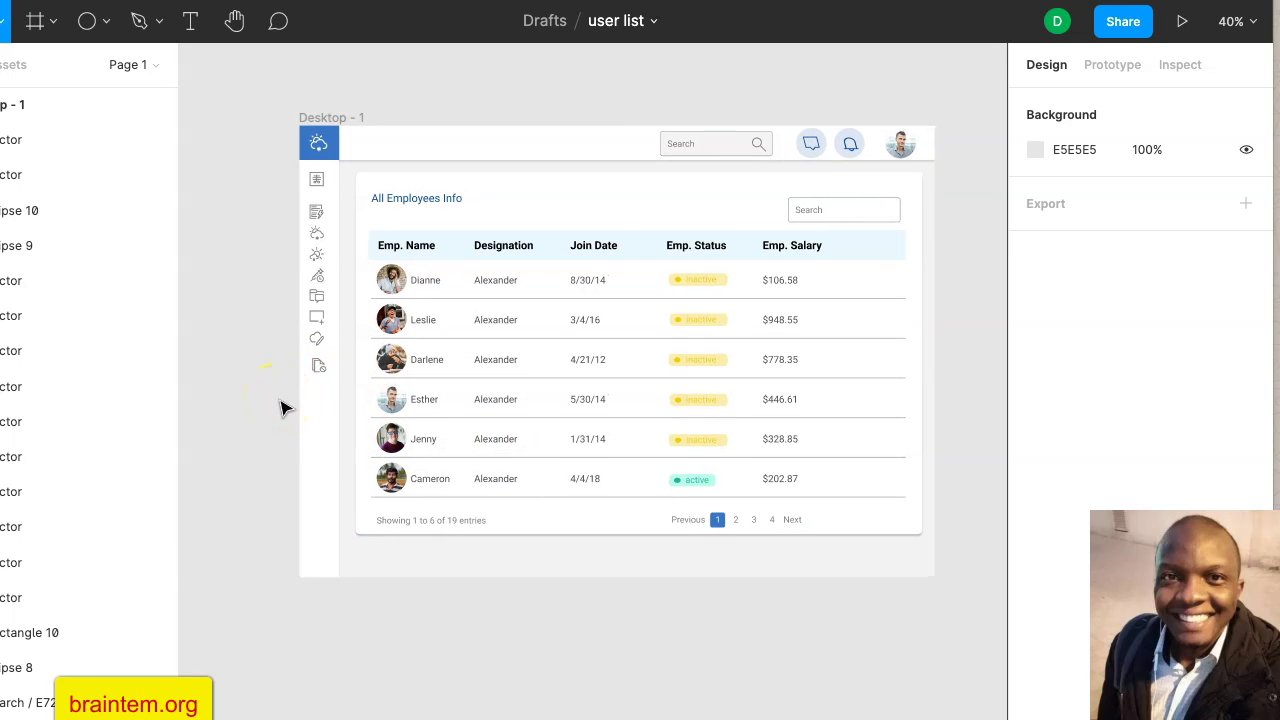
click(212, 414)
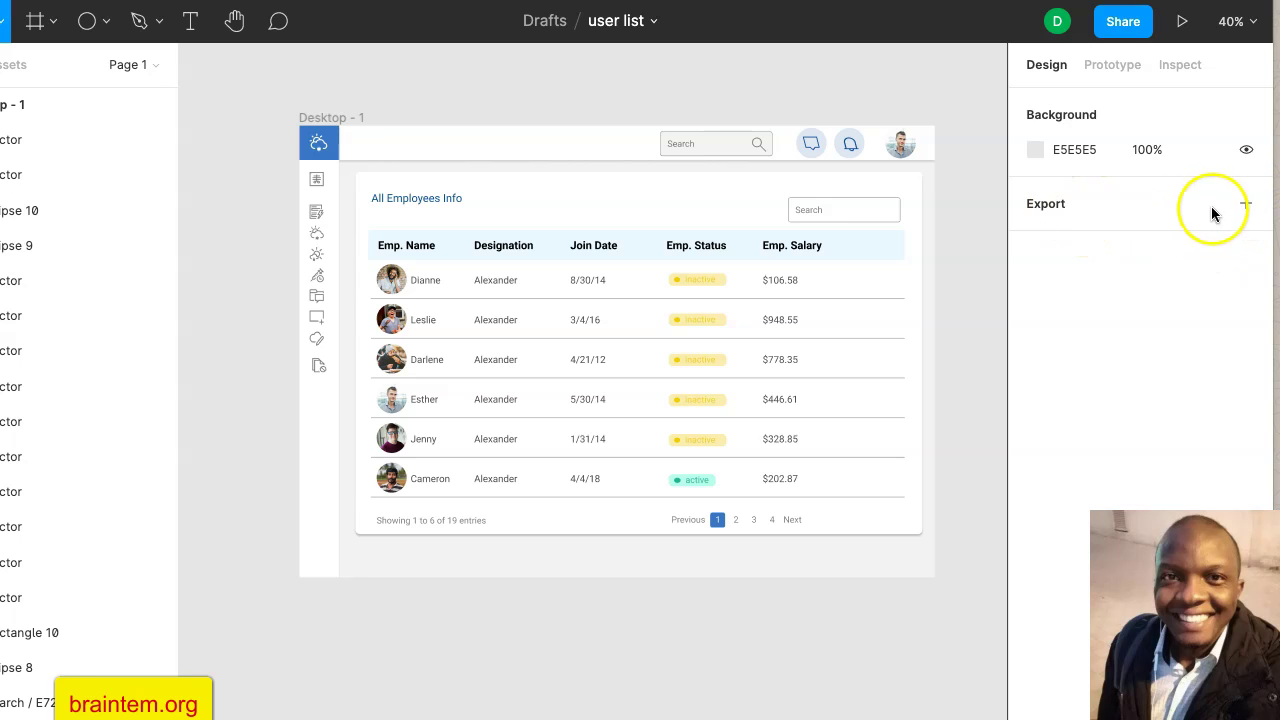
Add a 1x PNG export setting for the page and review its format and content options.
click(1246, 207)
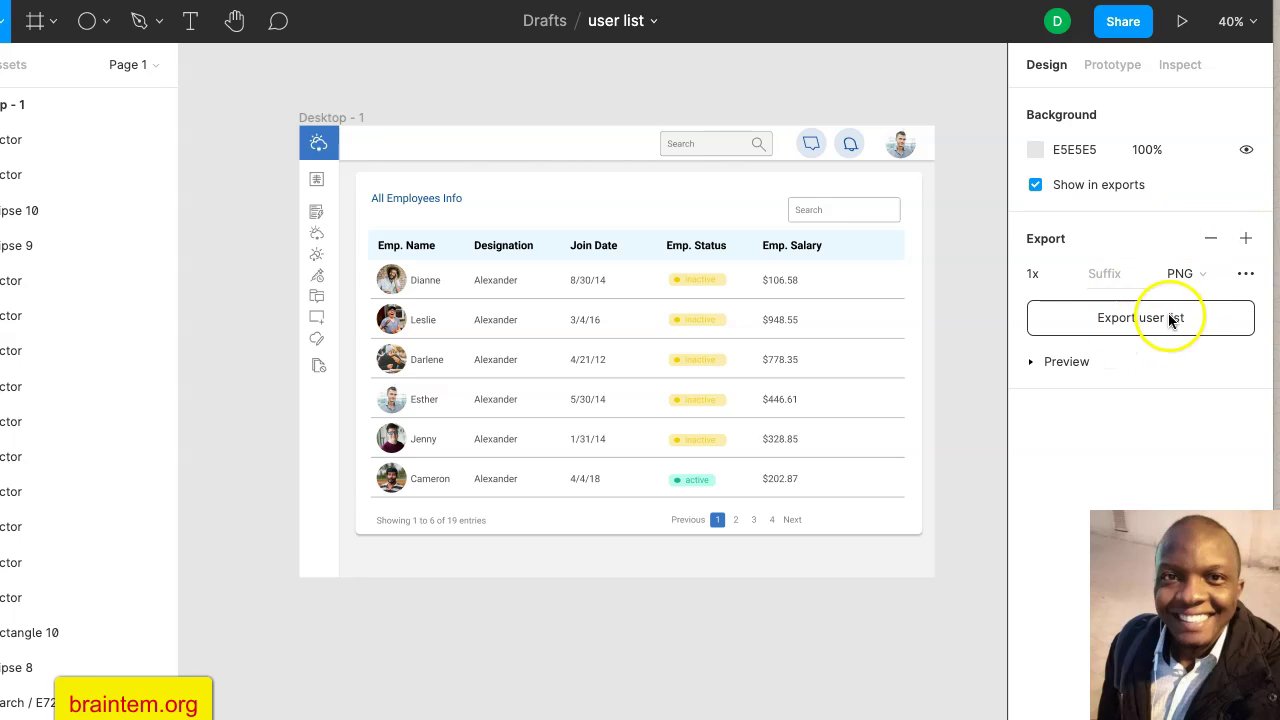
click(1212, 276)
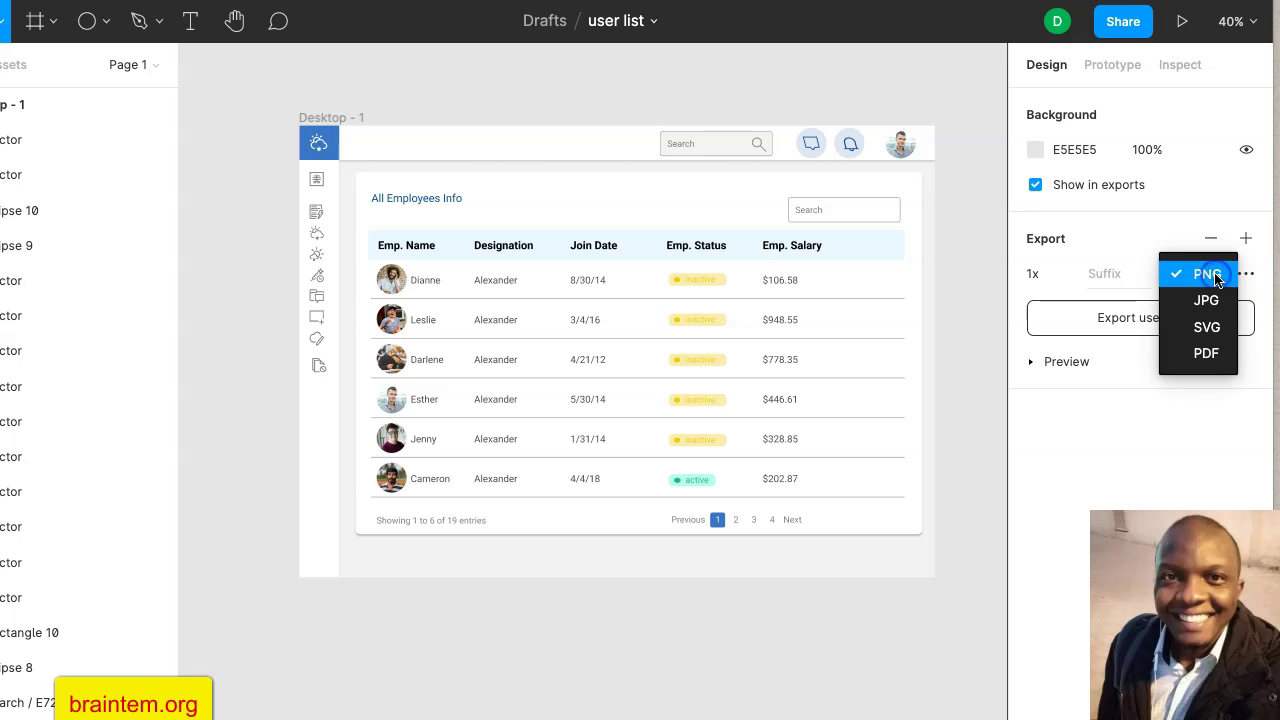
click(1216, 413)
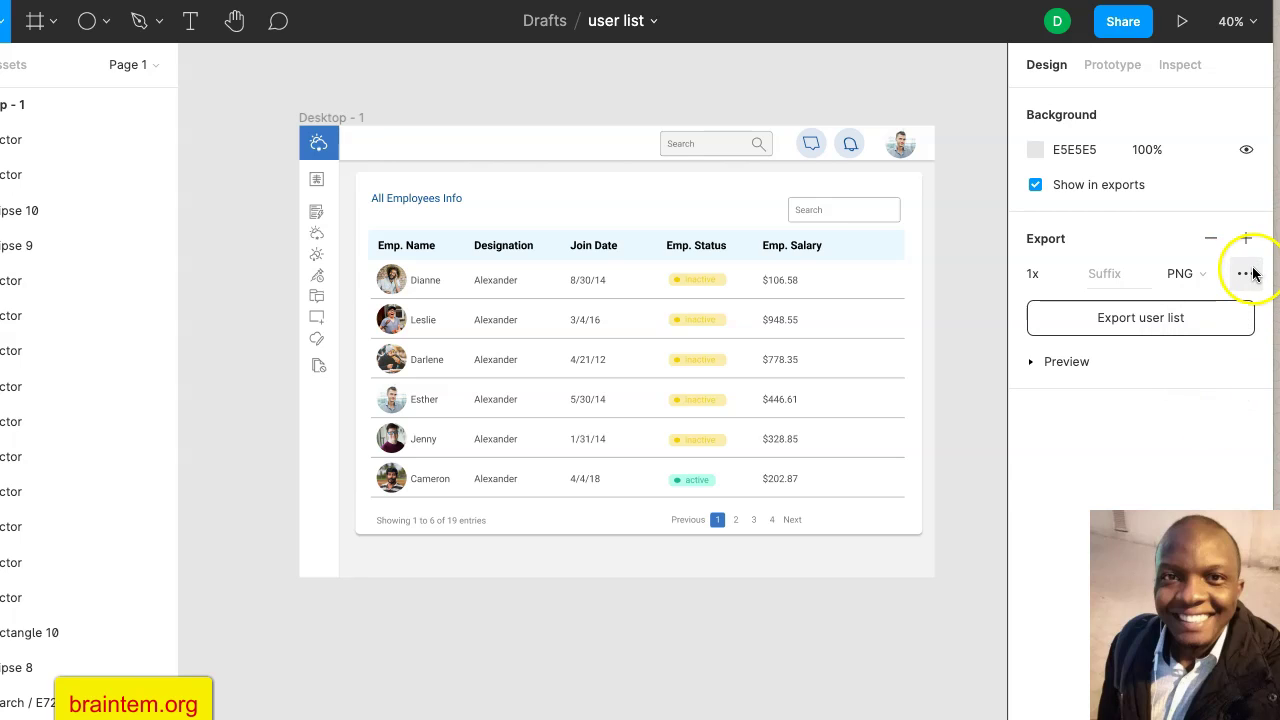
click(1246, 273)
click(987, 280)
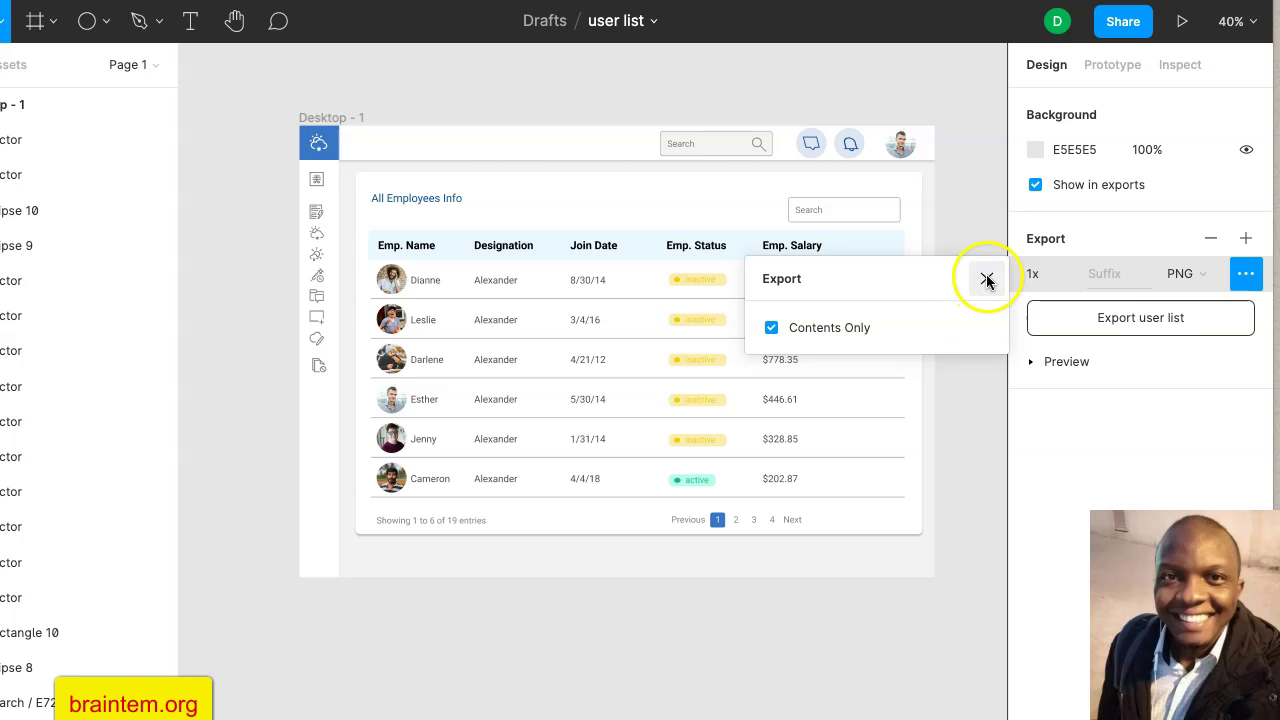
Preview and export the user list page as a 1x PNG, and open the exported image.
click(1031, 362)
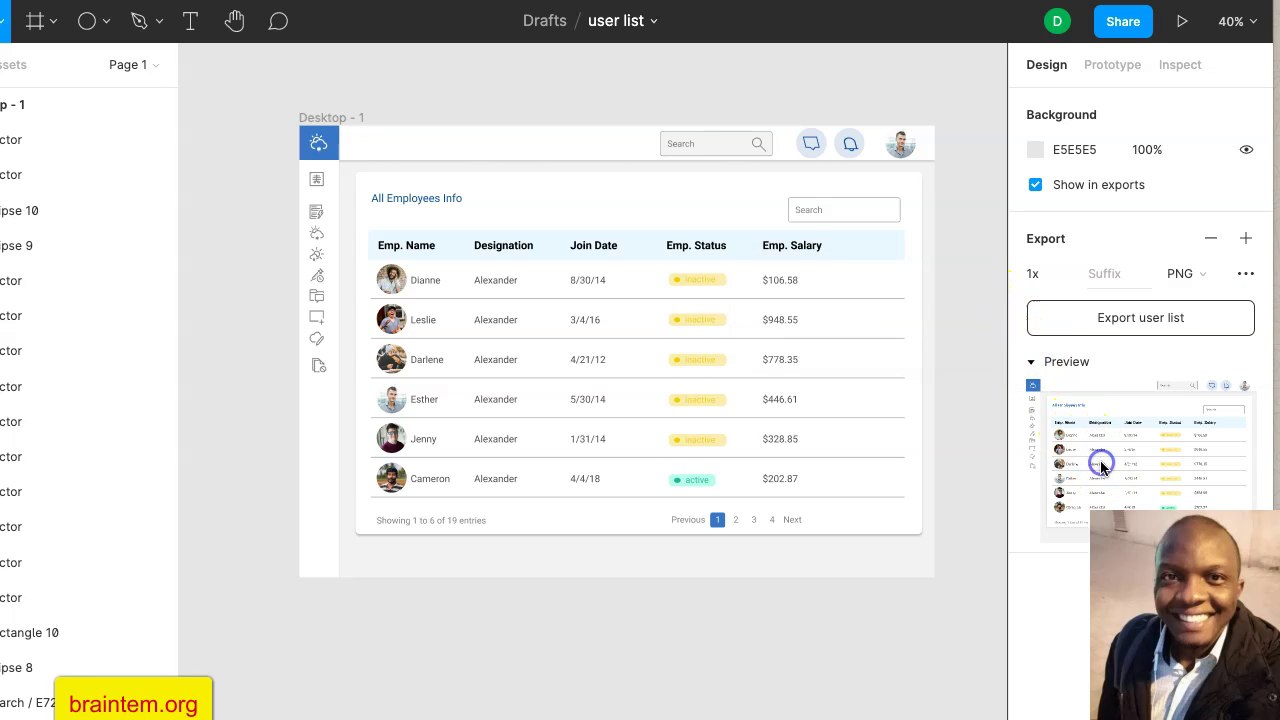
click(1106, 320)
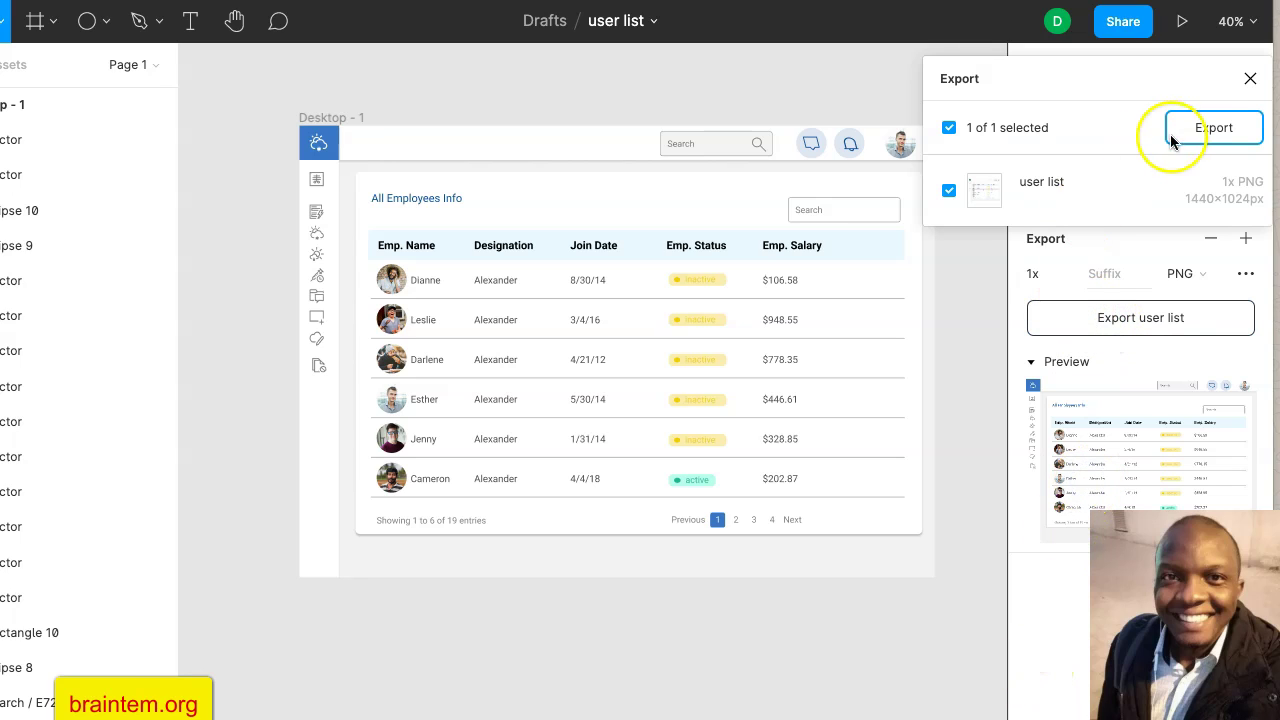
click(1200, 128)
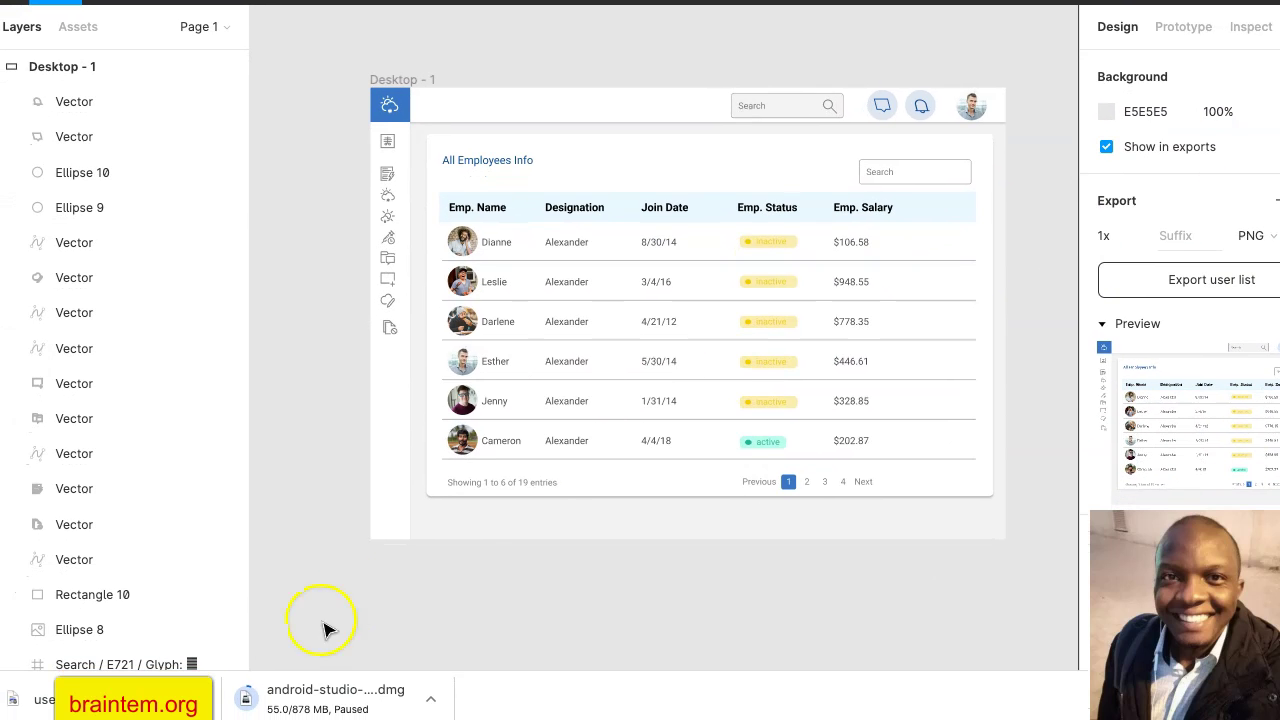
click(100, 698)
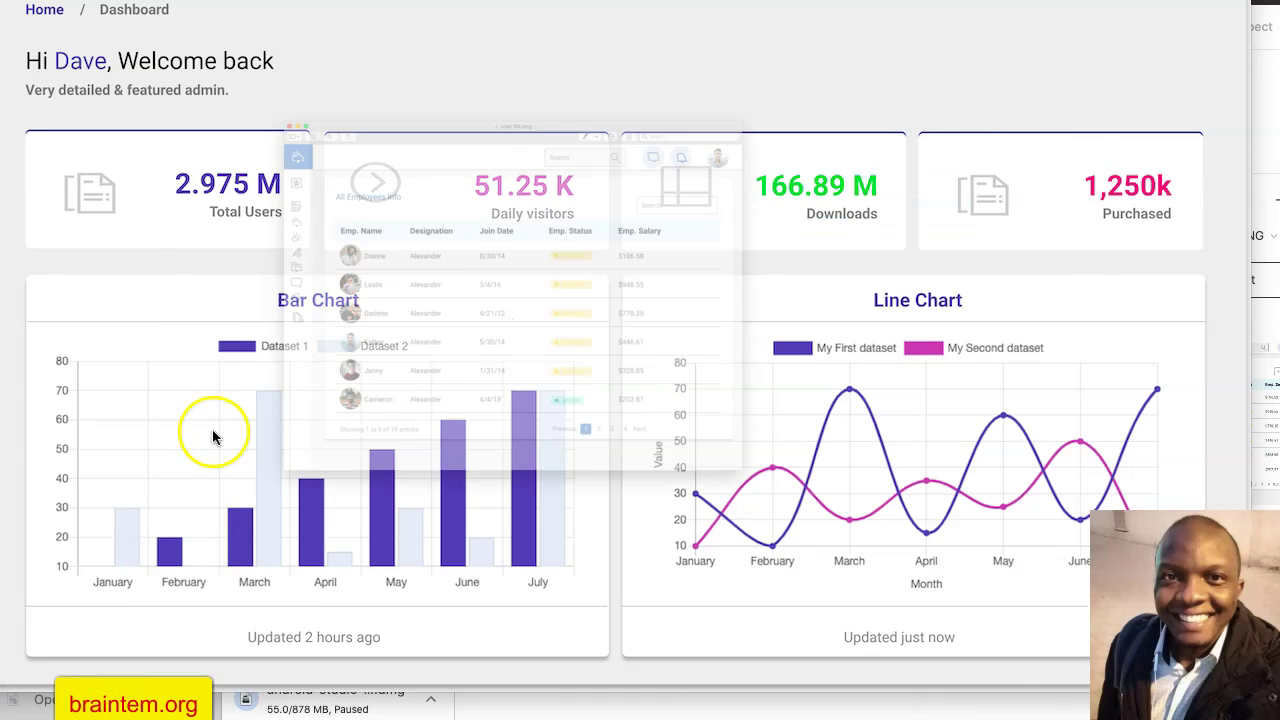